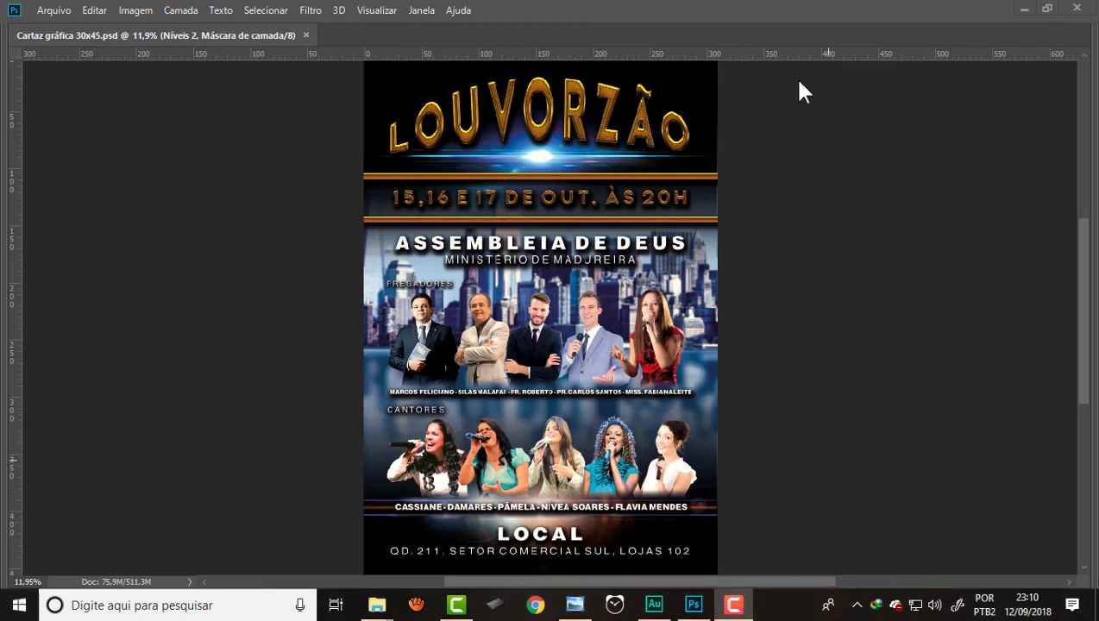
- Zoom in and out over the finished poster to inspect it
scroll(799, 83, "up", 2)
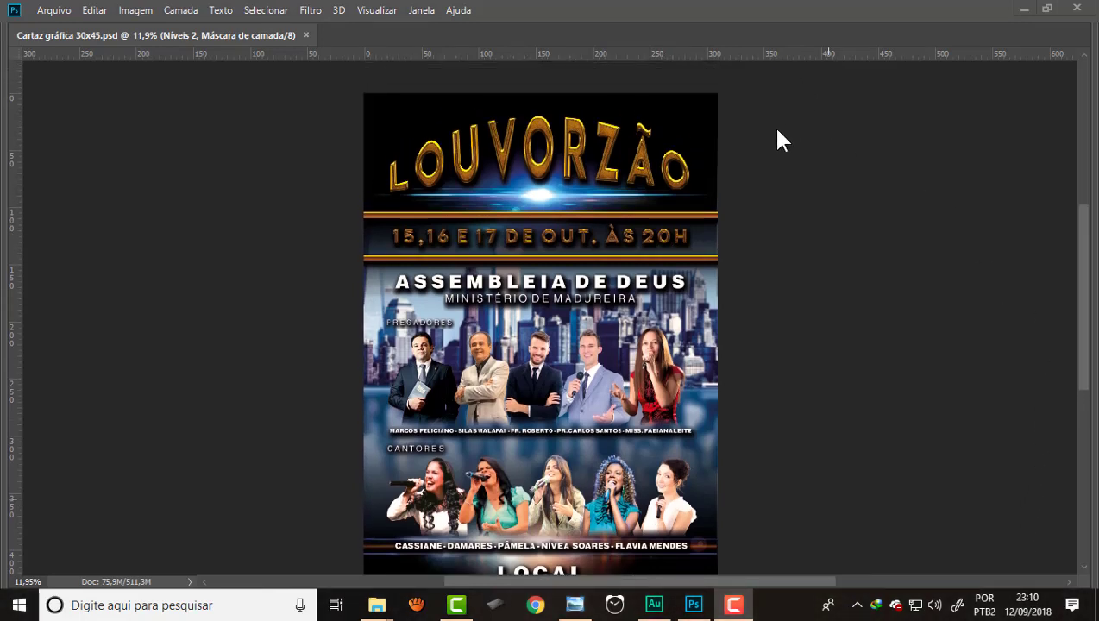
scroll(773, 125, "down", 1)
scroll(774, 131, "up", 1)
scroll(759, 145, "up", 1)
scroll(698, 161, "down", 2)
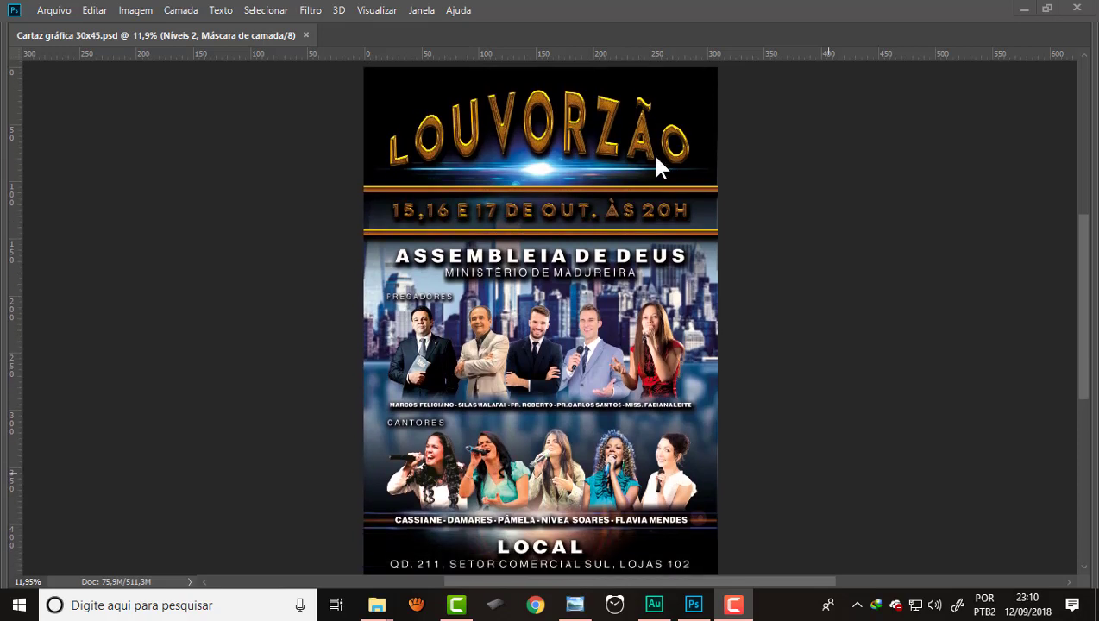
scroll(657, 167, "up", 2)
scroll(657, 167, "down", 2)
scroll(578, 197, "up", 2)
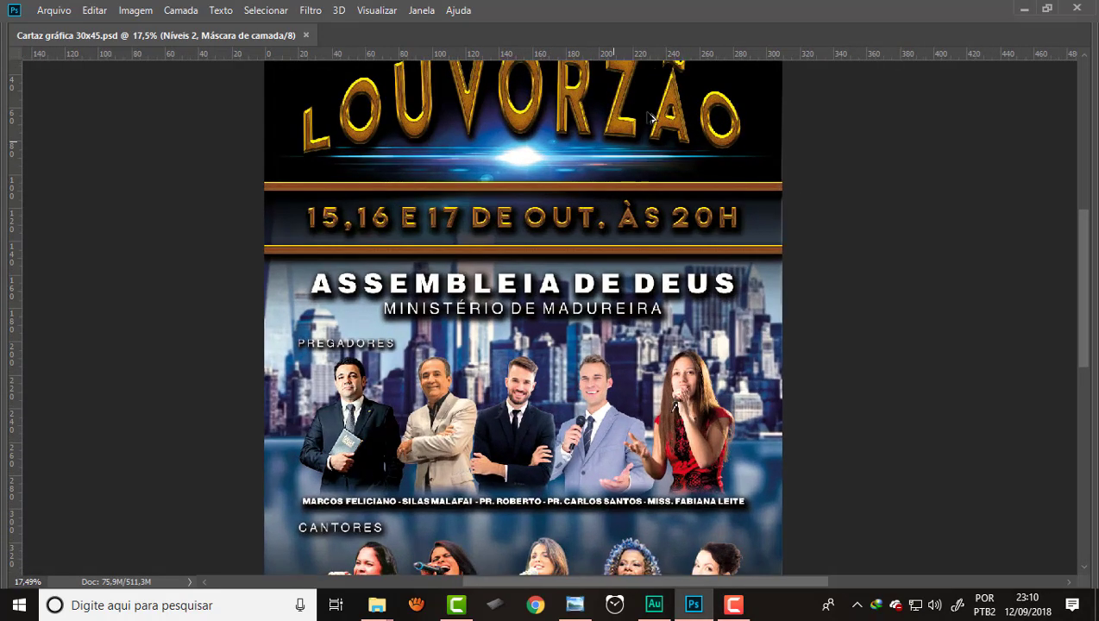
scroll(707, 223, "down", 2)
scroll(731, 86, "up", 1)
scroll(732, 87, "up", 1)
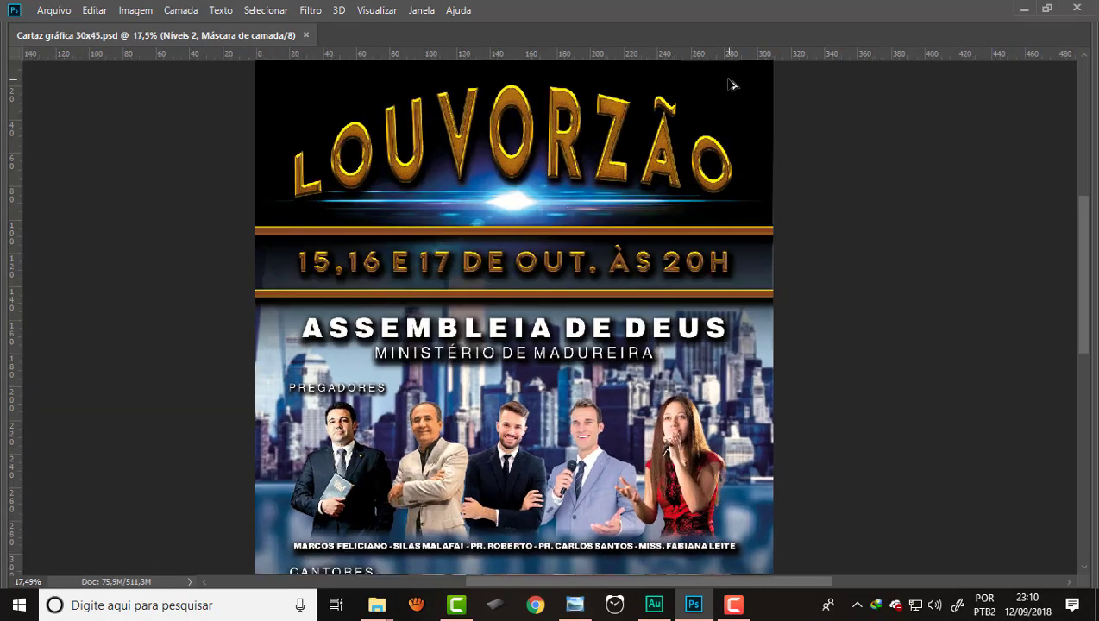
scroll(732, 84, "up", 1)
scroll(732, 84, "up", 1)
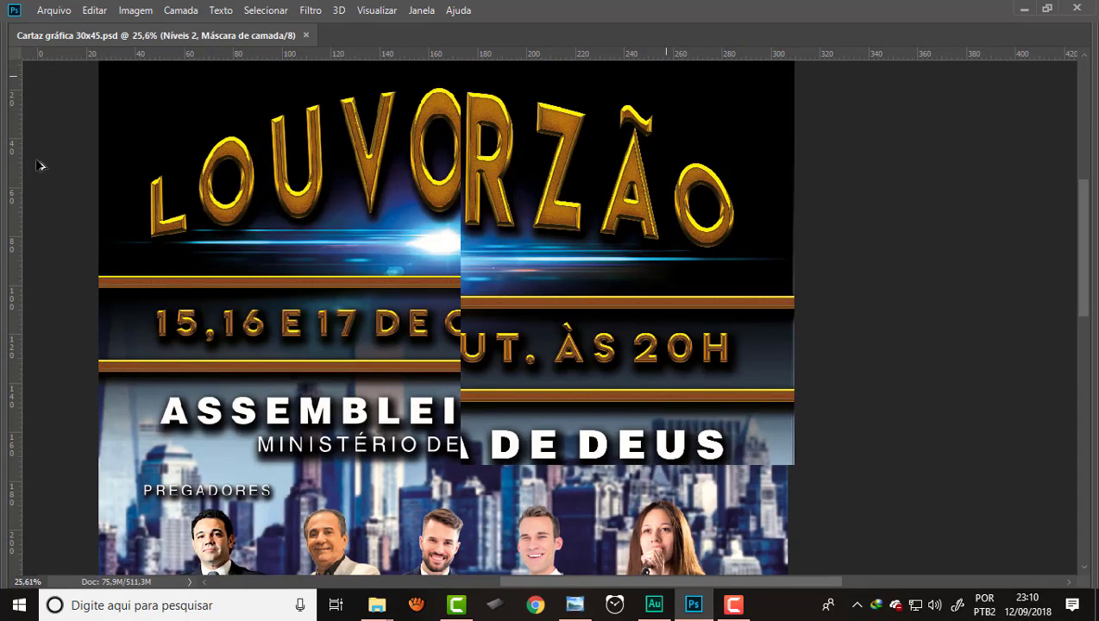
scroll(40, 165, "up", 1)
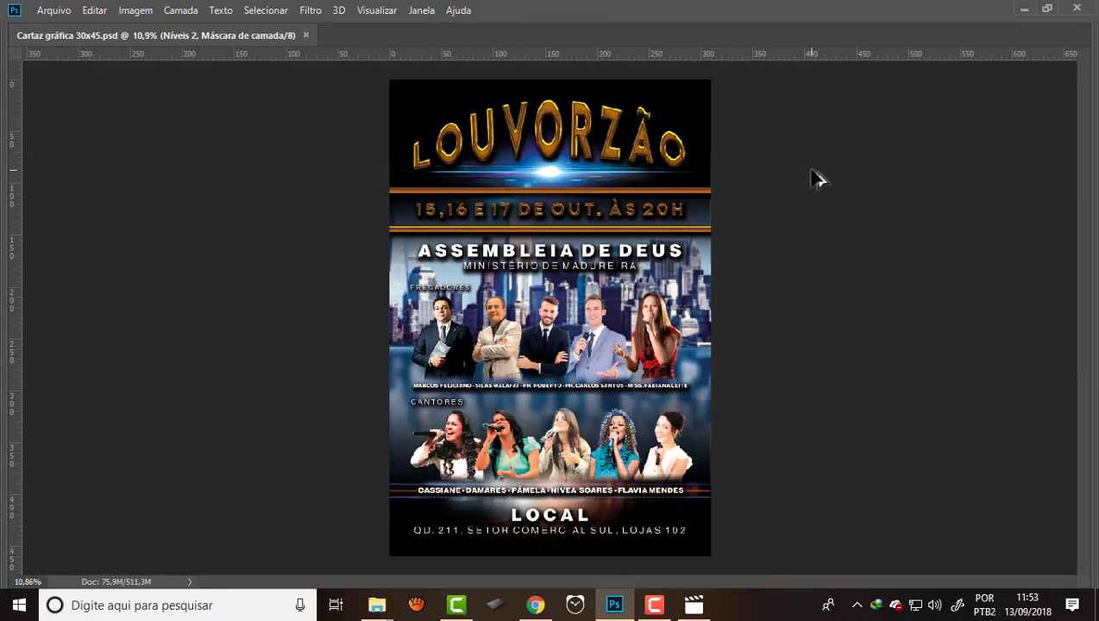
- Restore the hidden workspace panels and start a new document from the File menu
key("Tab")
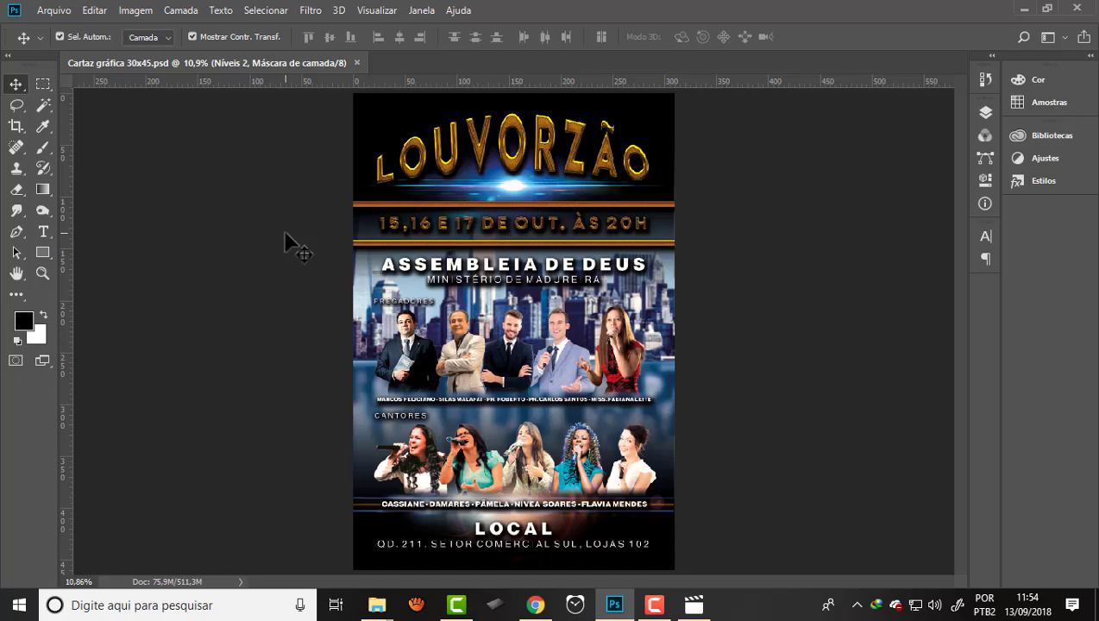
left_click(53, 10)
left_click(58, 27)
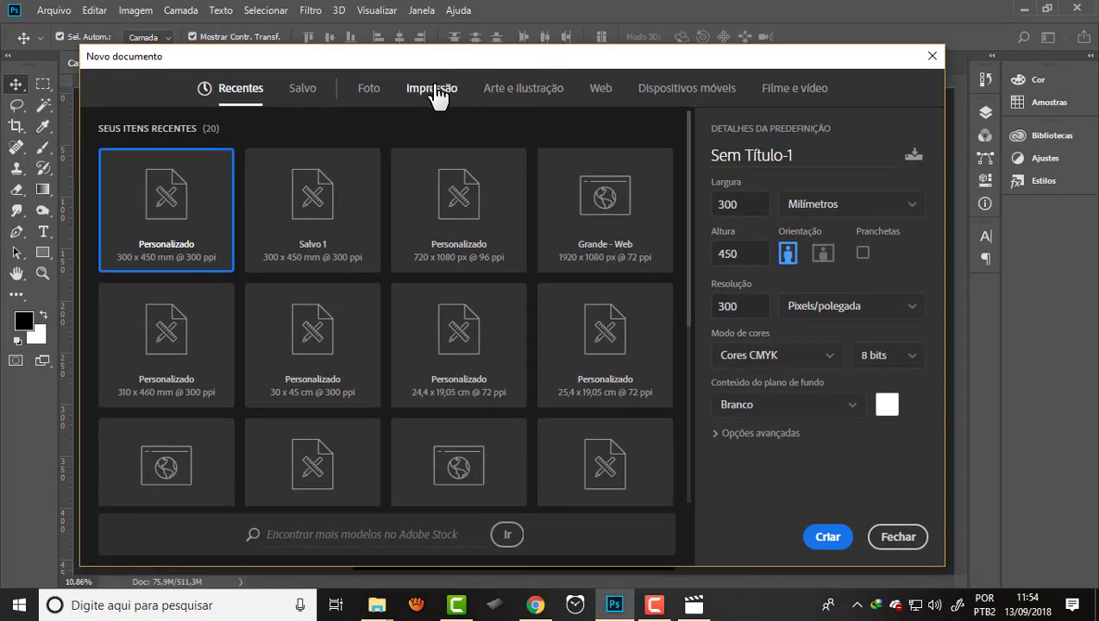
- Choose a Print preset sized 300 × 450 mm in millimetres
left_click(436, 93)
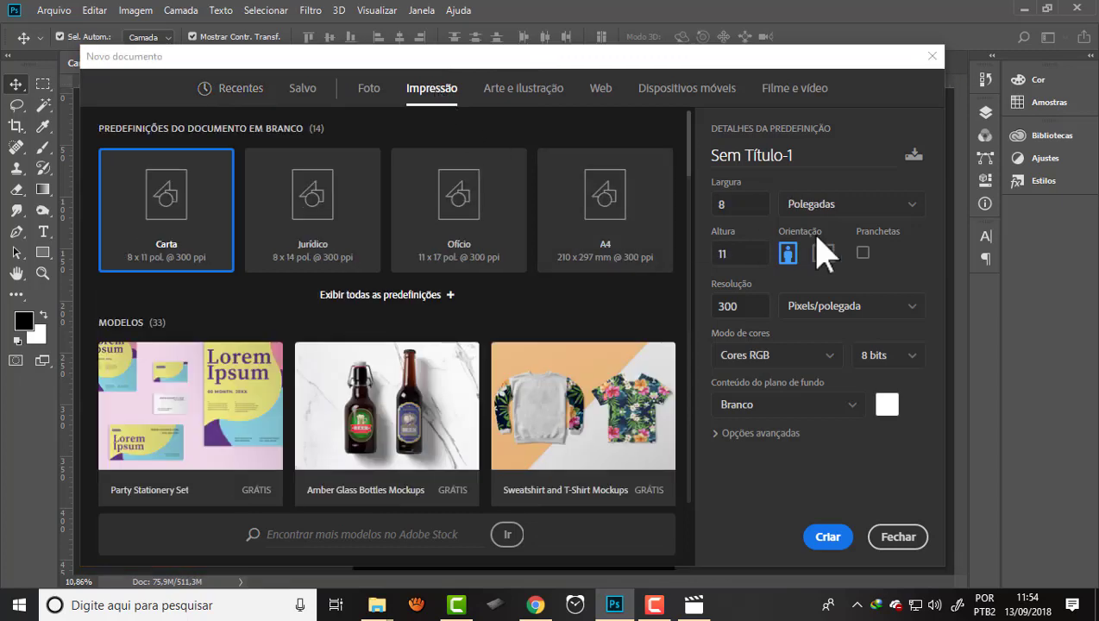
left_click(912, 214)
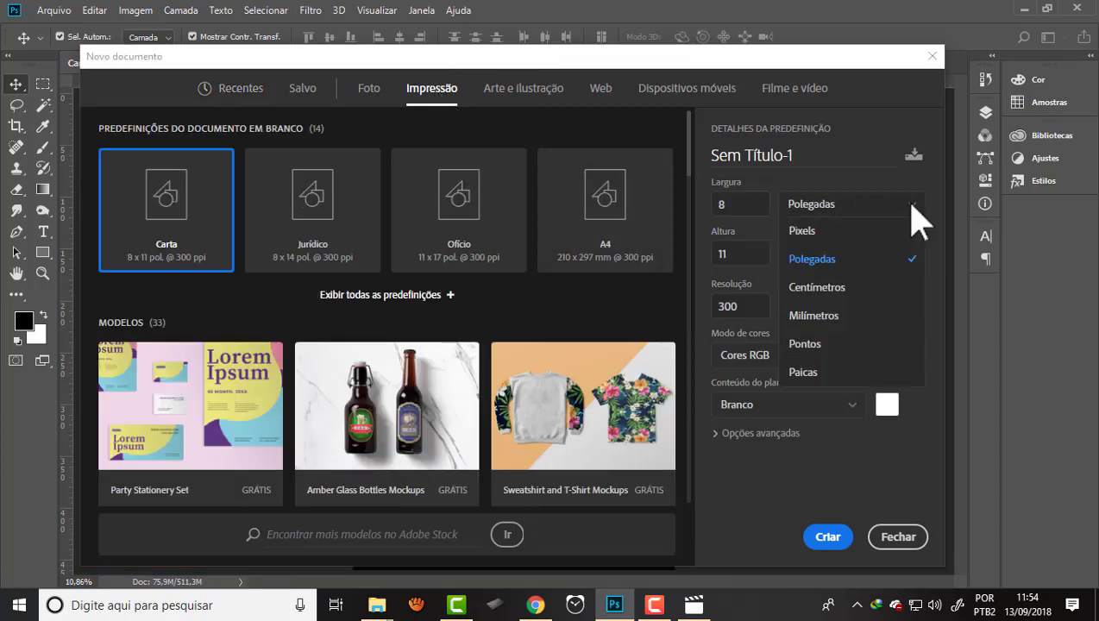
left_click(828, 315)
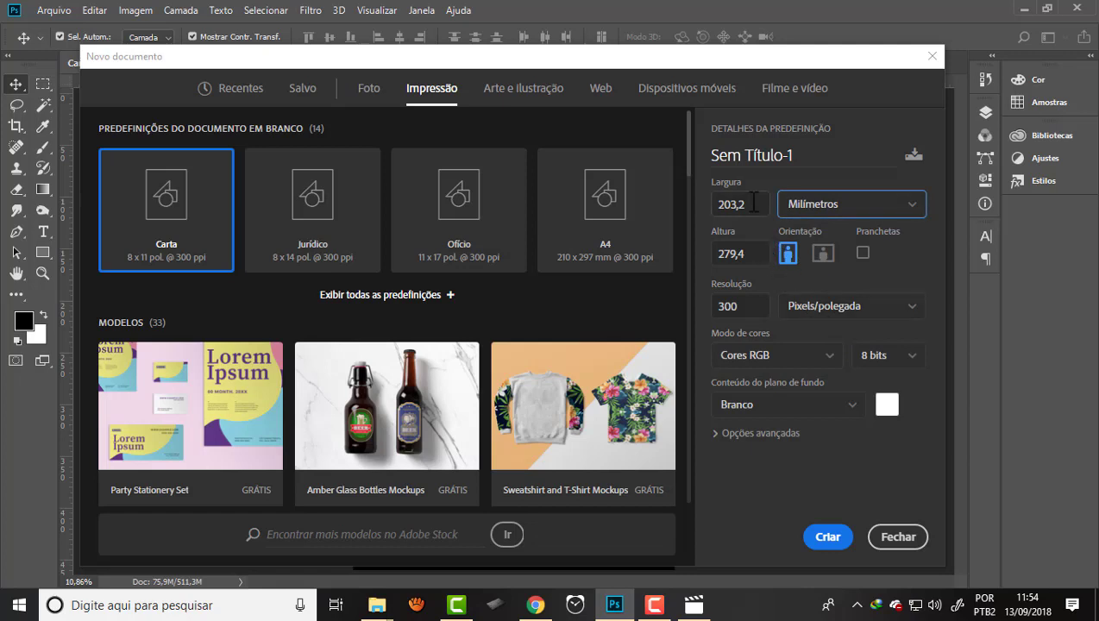
double_click(718, 211)
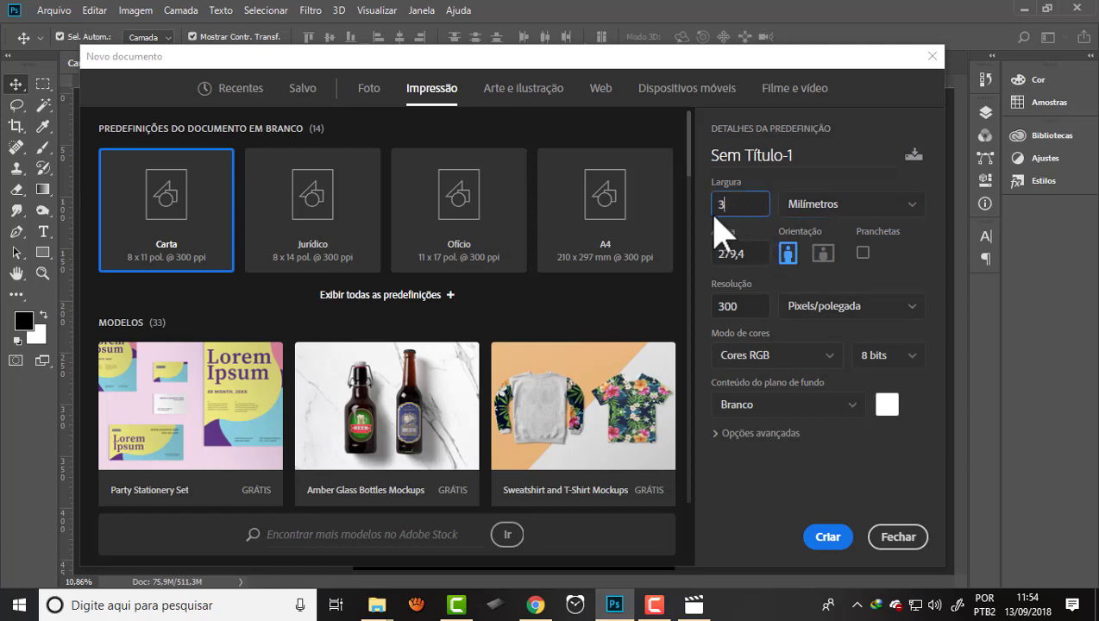
type("00")
key("Tab")
type("450")
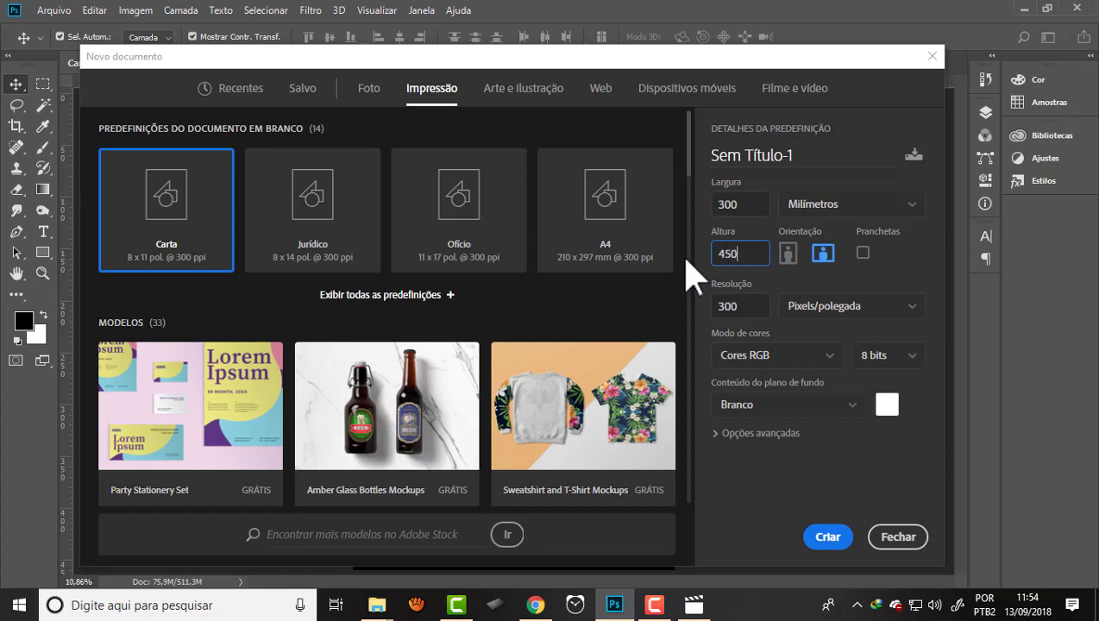
left_click(758, 308)
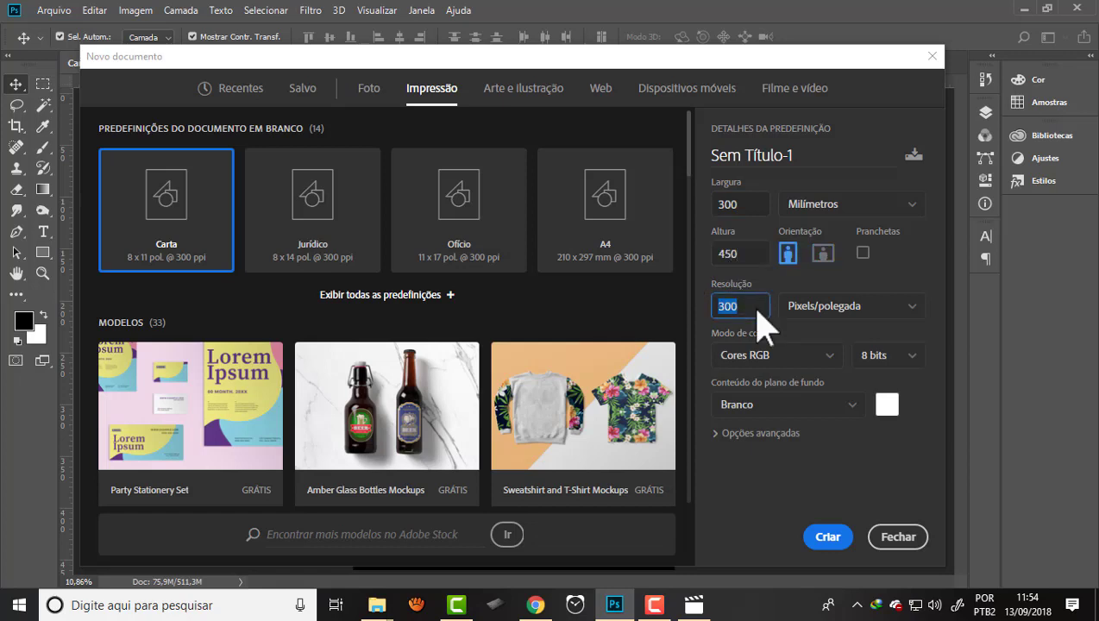
- Set CMYK colour mode with the Coated FOGRA39 profile and create the document
left_click(827, 355)
left_click(763, 466)
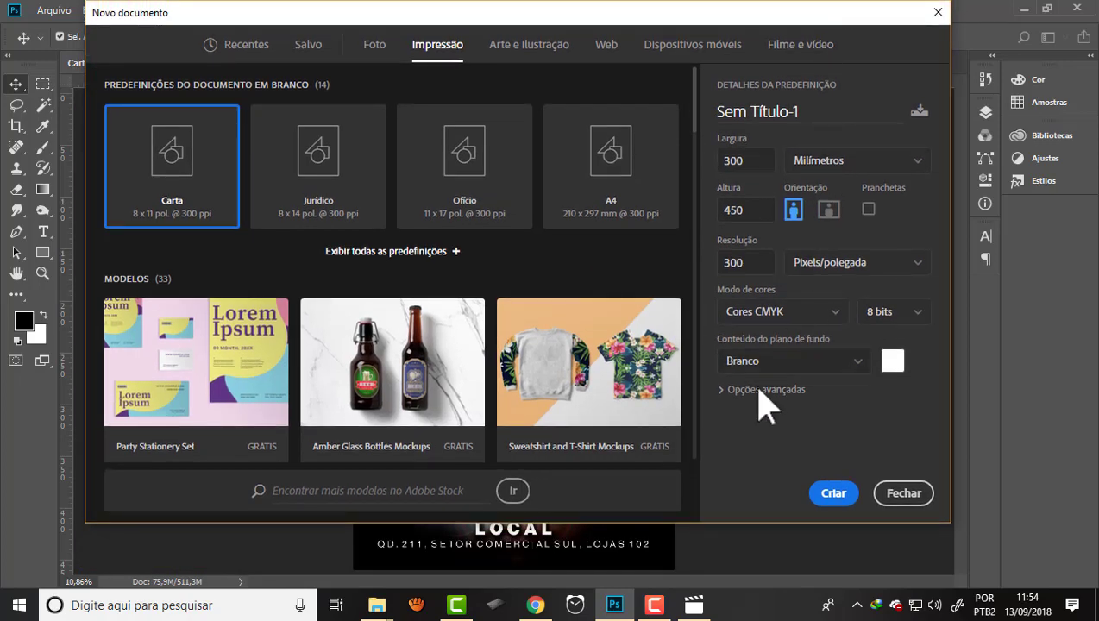
left_click(730, 390)
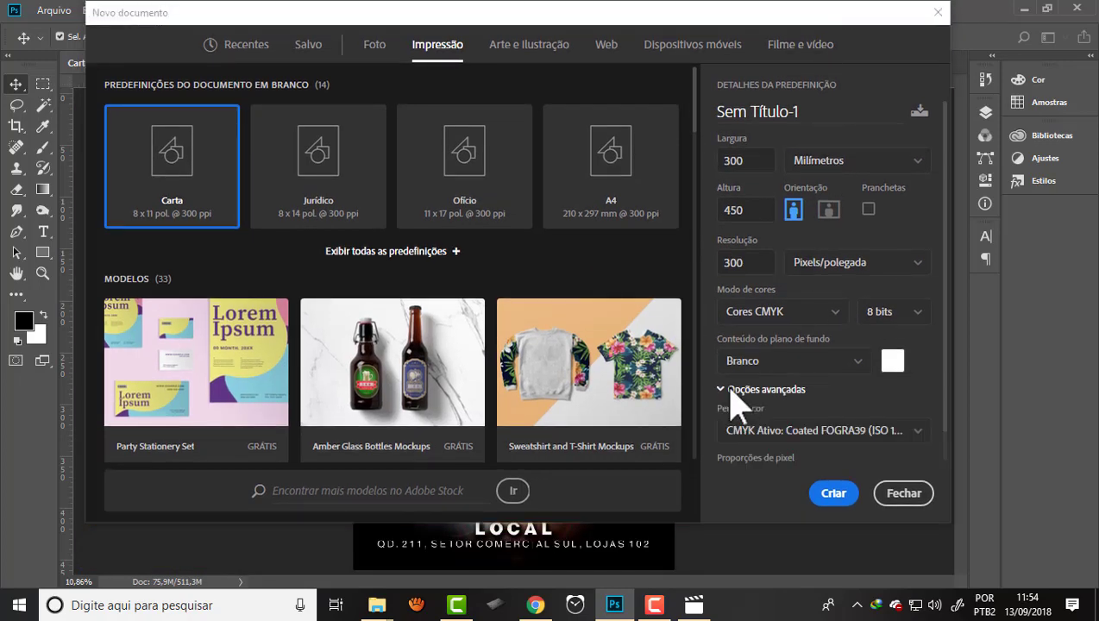
left_click(918, 431)
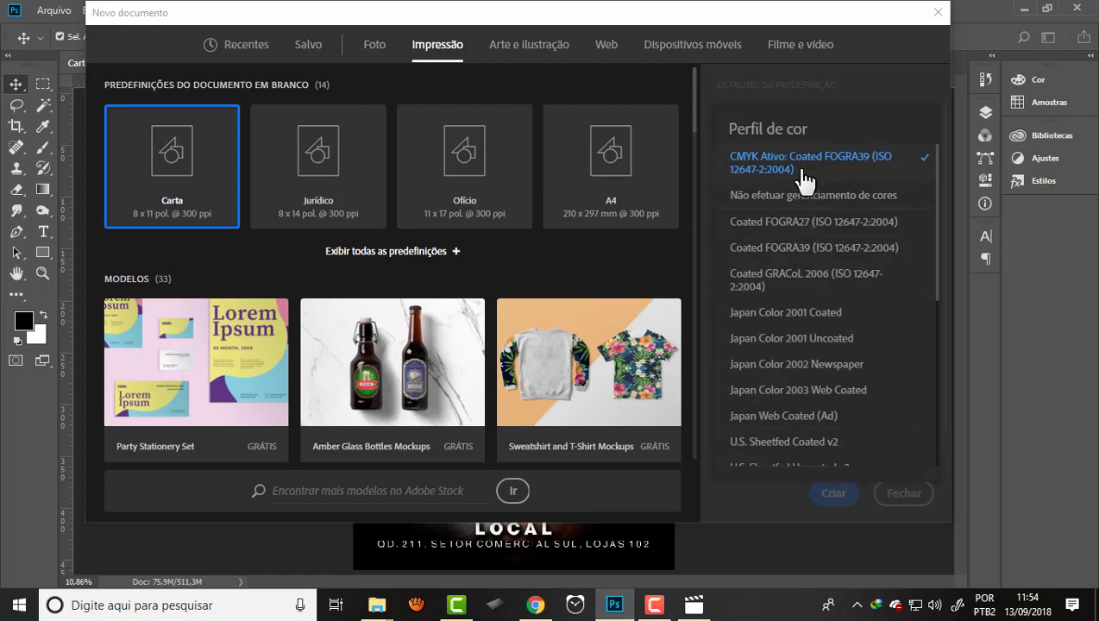
left_click(844, 511)
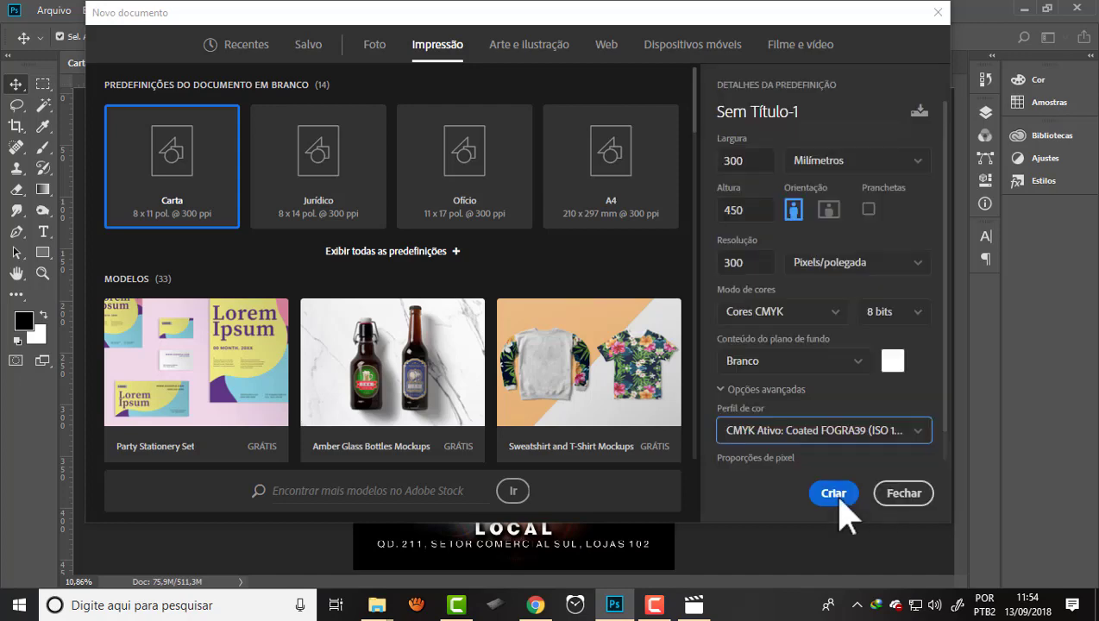
left_click(833, 493)
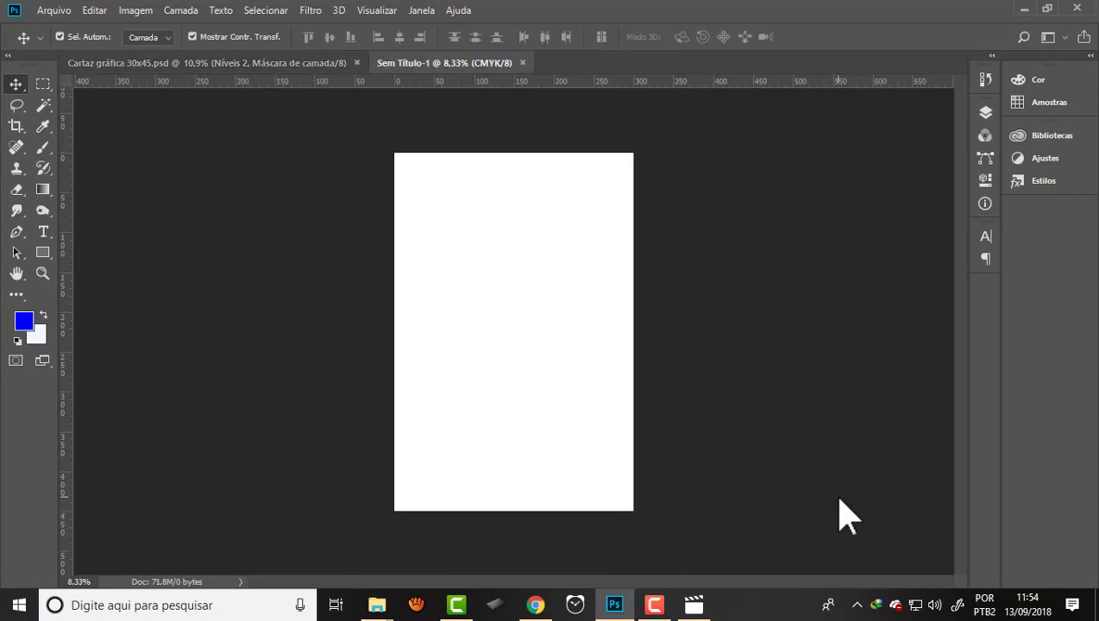
- Add a guide layout with 15 mm margins on all four sides and no columns
key("ctrl+plus")
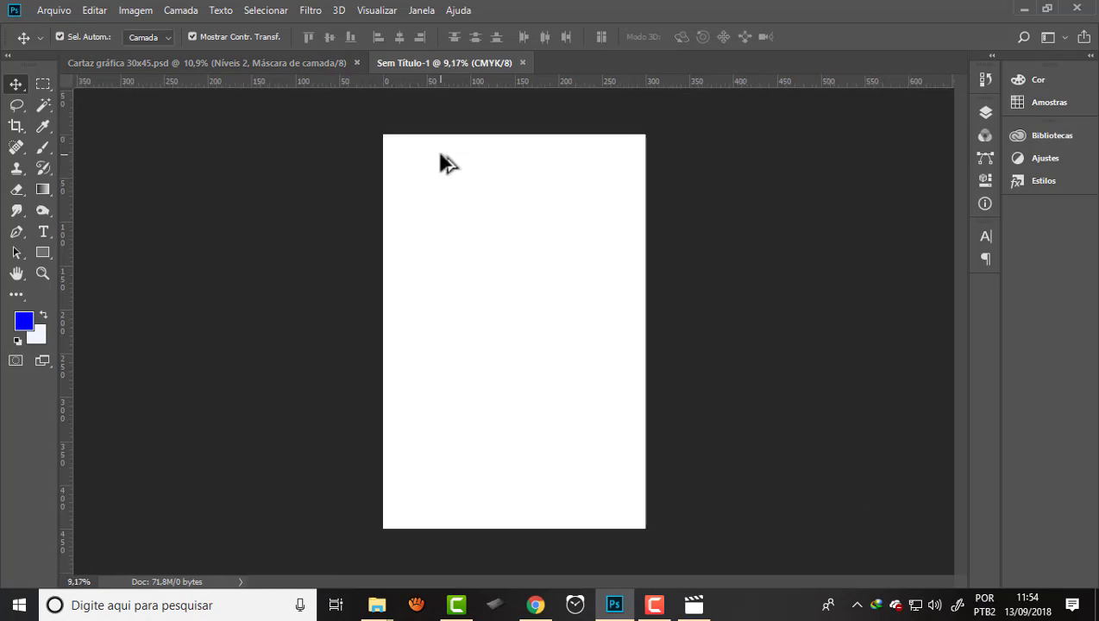
left_click(377, 10)
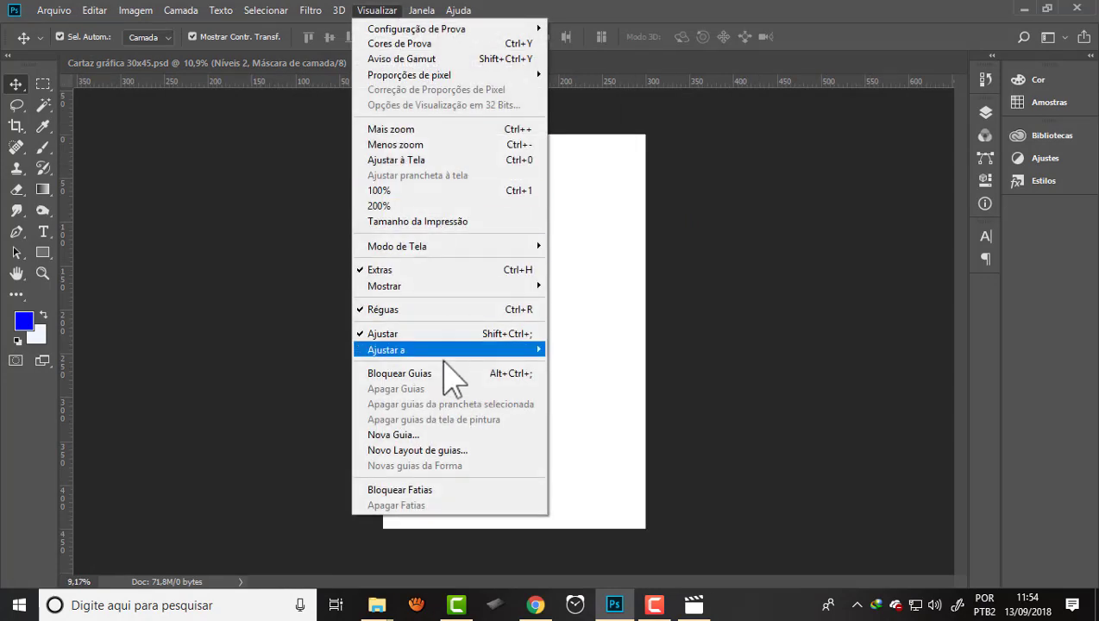
left_click(441, 450)
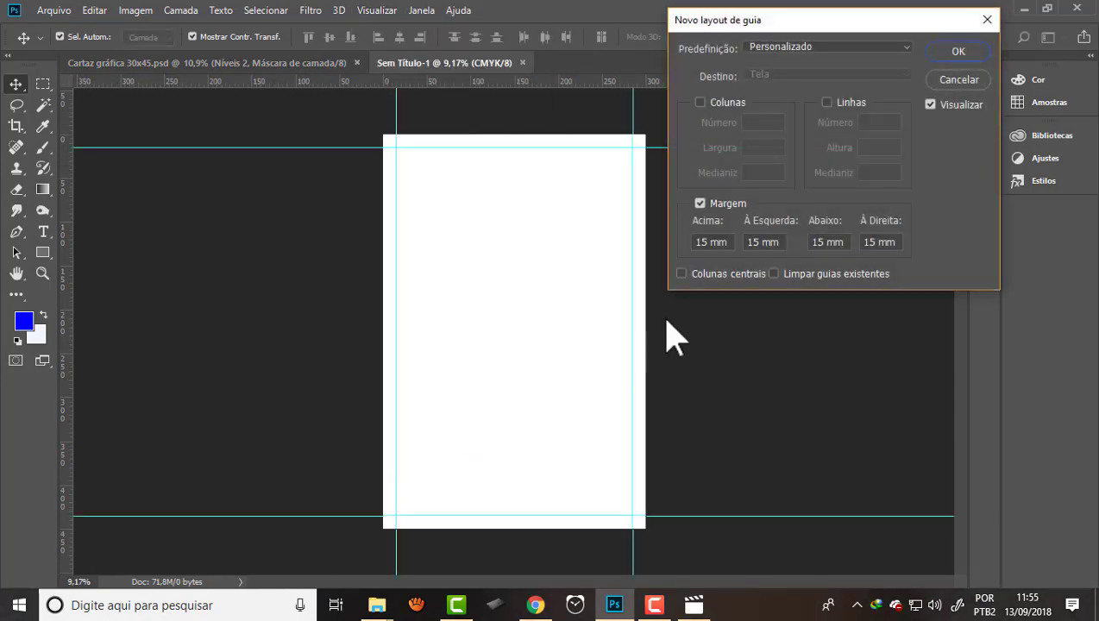
left_click(699, 102)
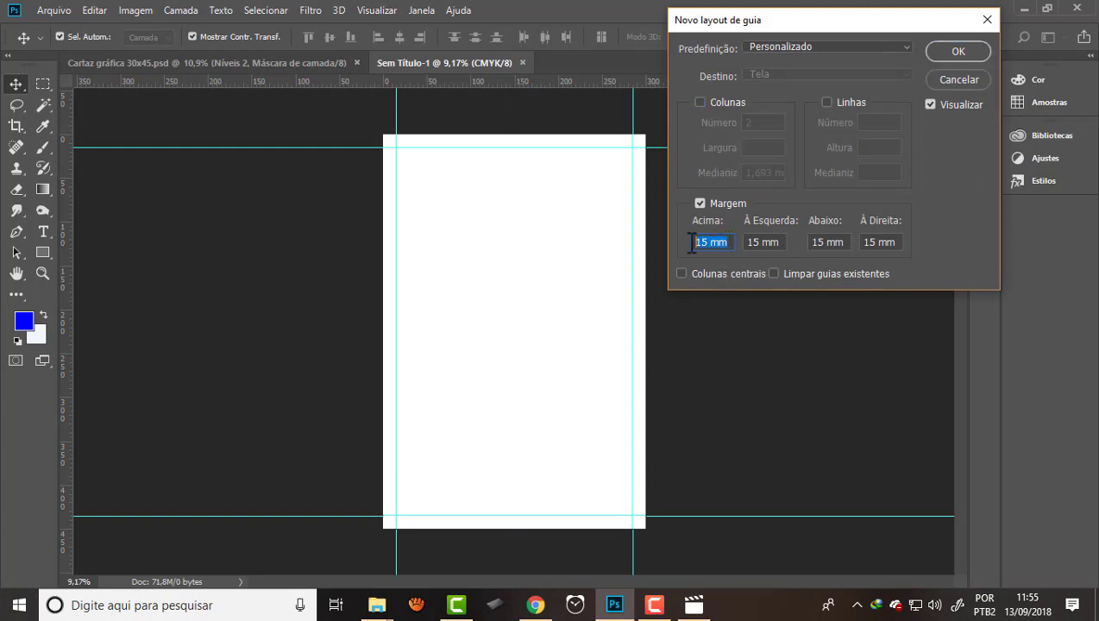
left_click(700, 204)
left_click(952, 50)
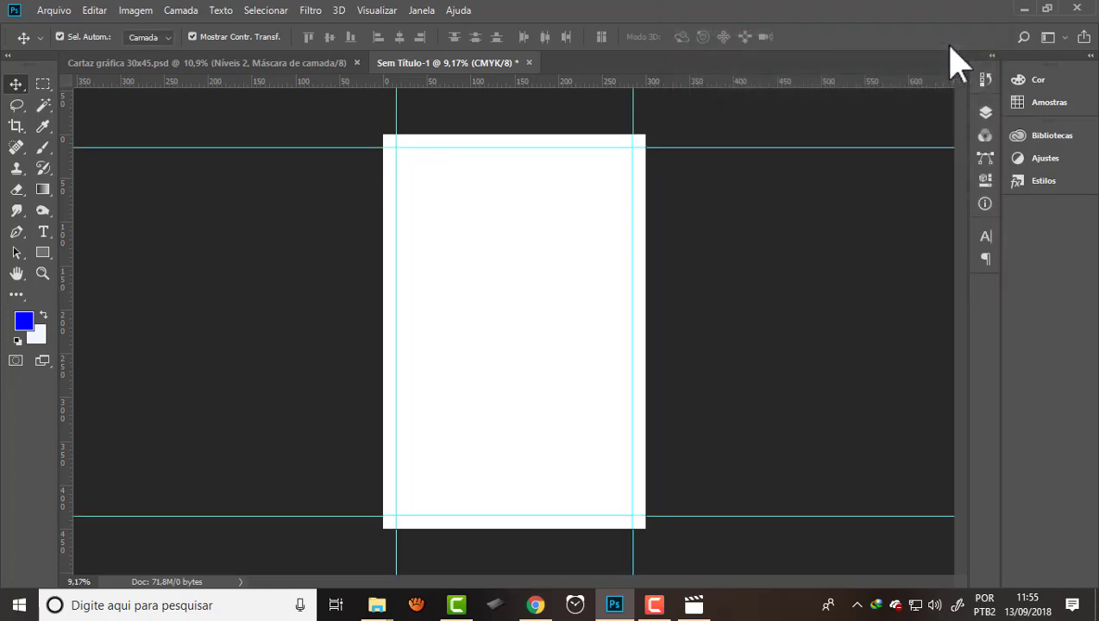
- Grow the canvas by 10 mm in width and height, filling the extension dark red
left_click(126, 10)
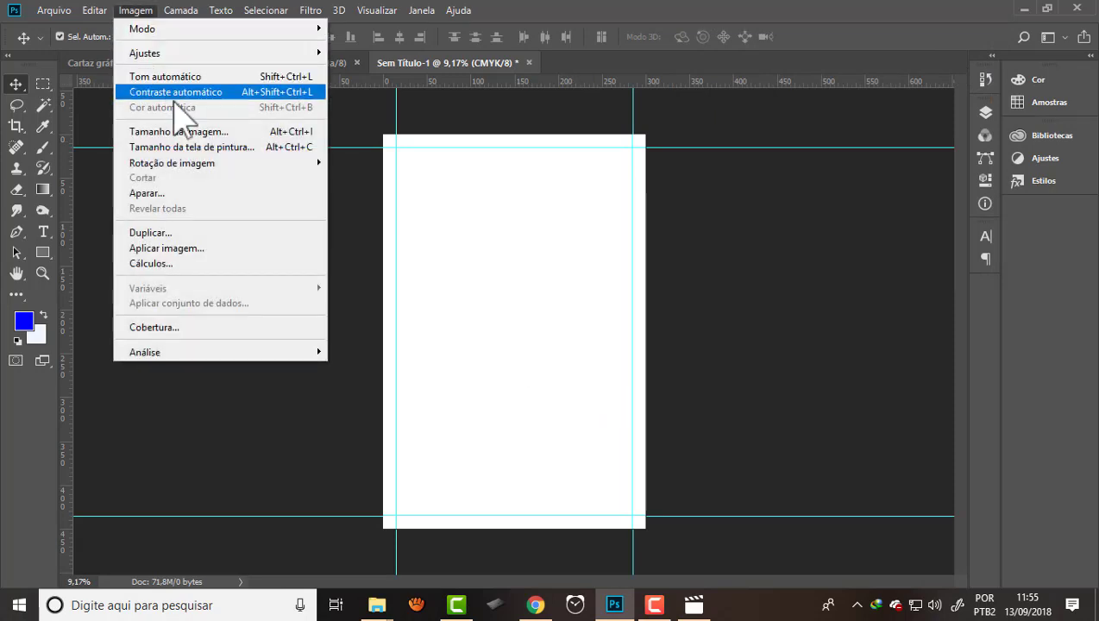
left_click(222, 148)
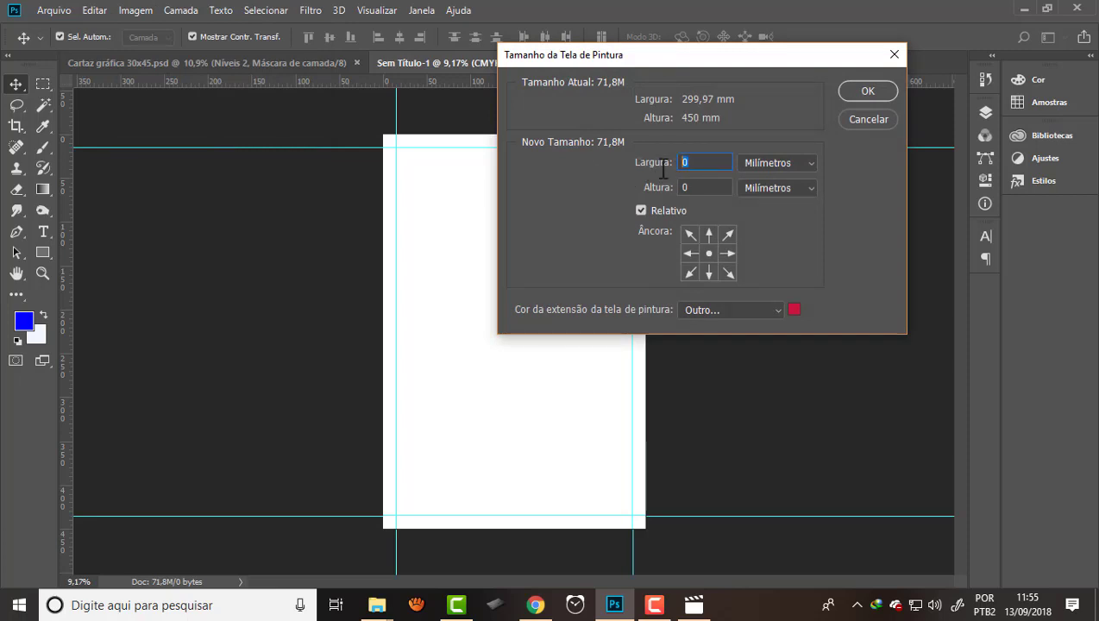
type("0")
type("1")
left_click(793, 310)
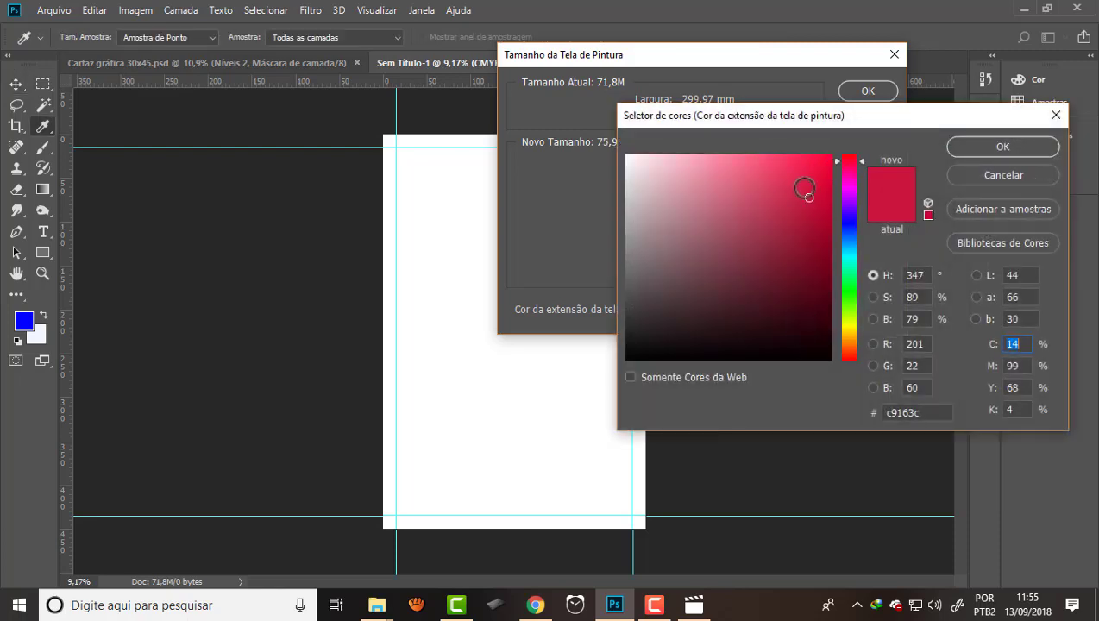
left_click(801, 212)
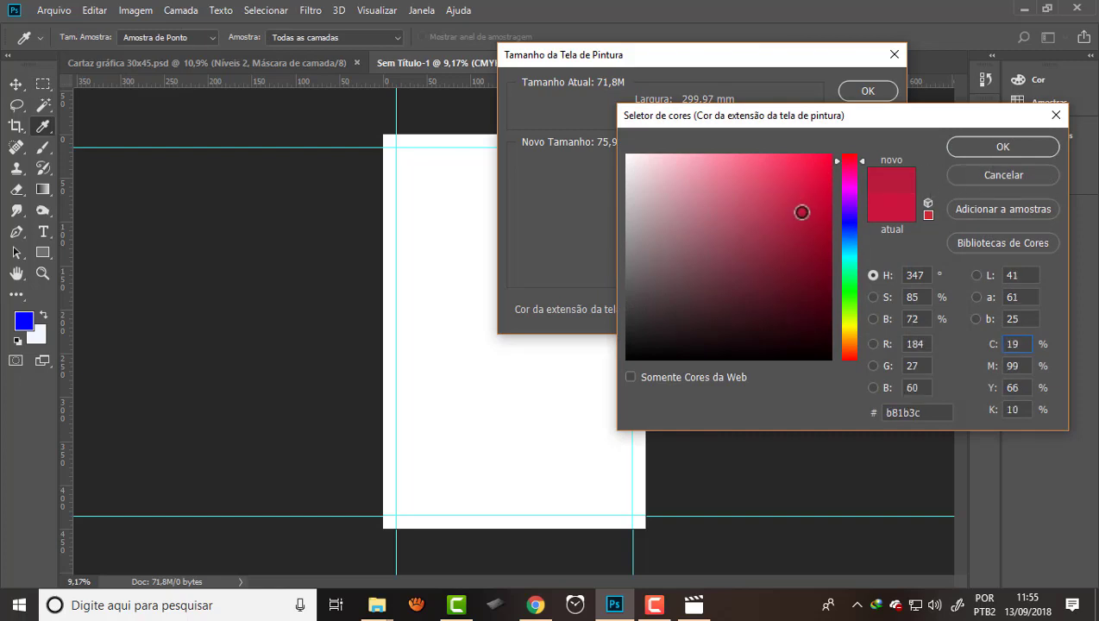
left_click_drag(801, 212, 819, 221)
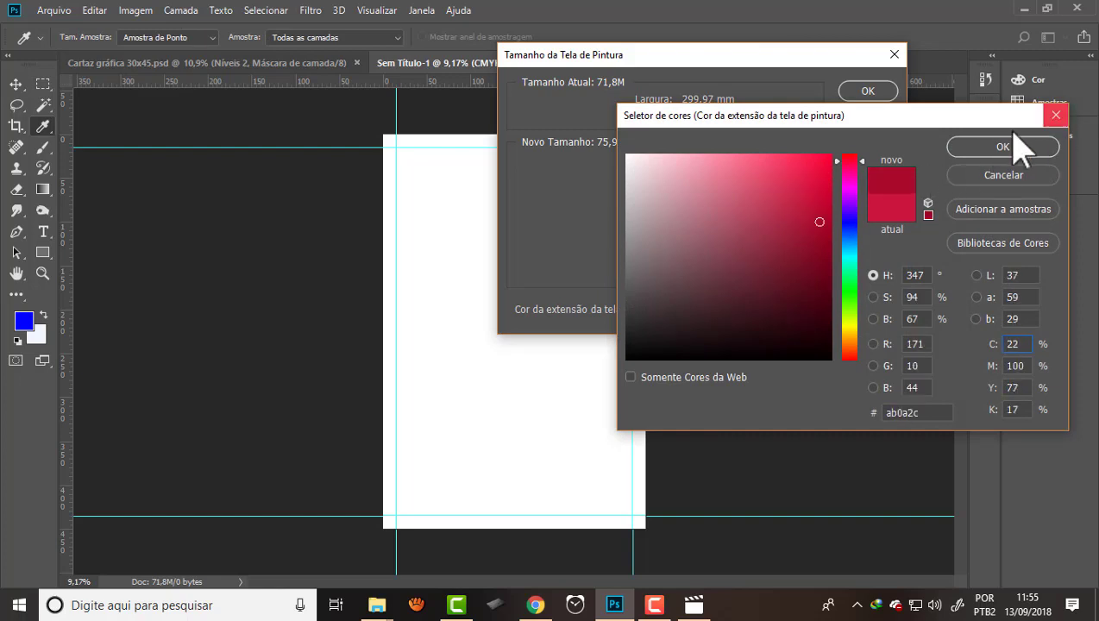
left_click(1002, 149)
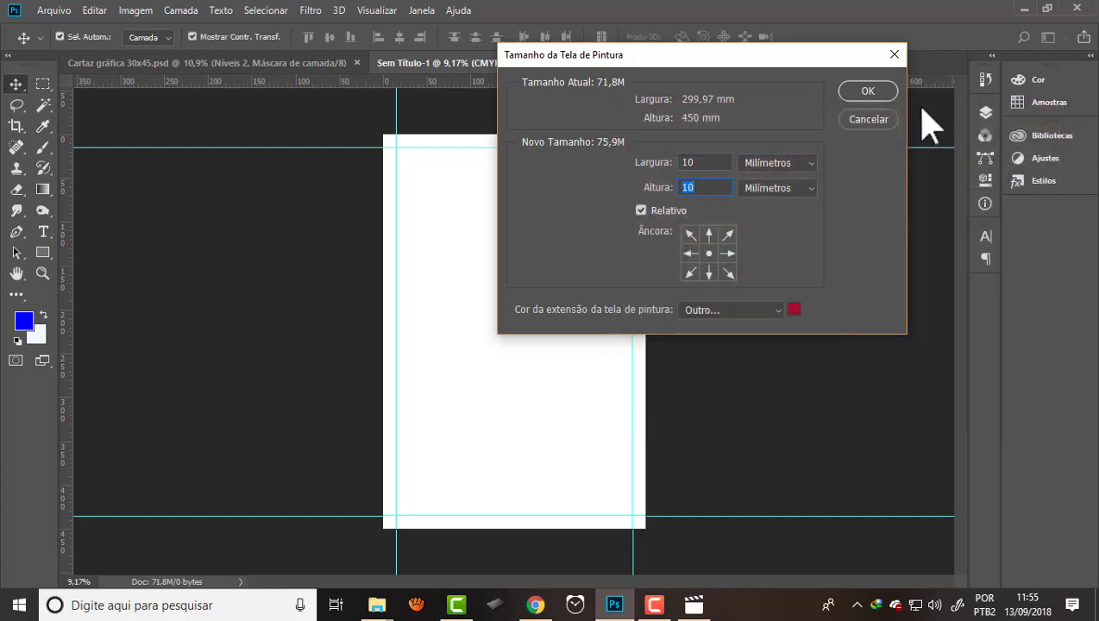
left_click(868, 91)
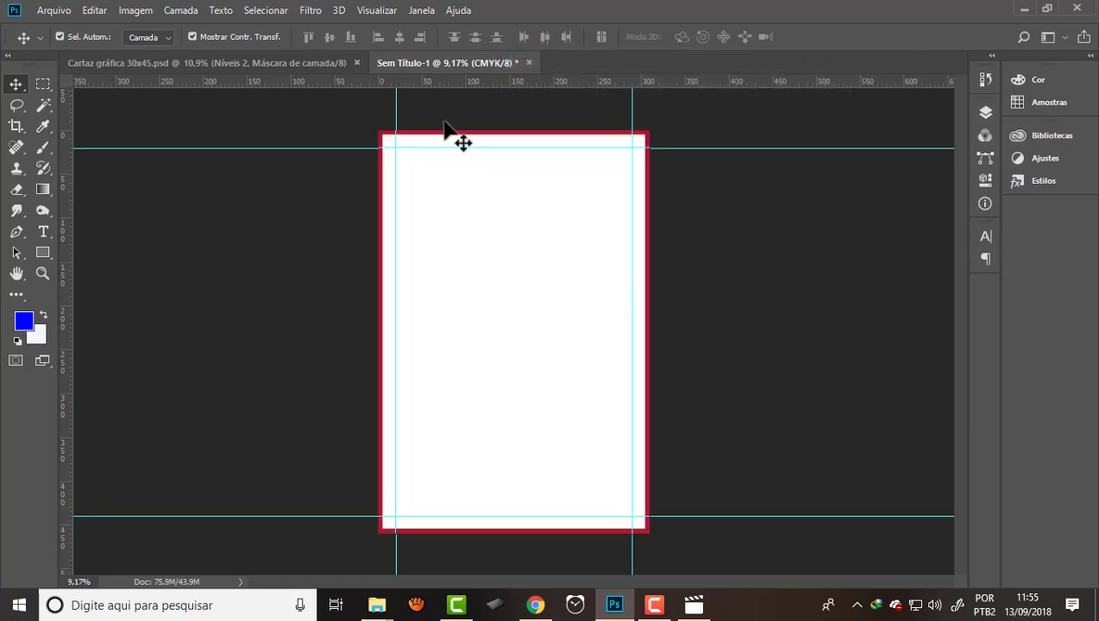
- Drag guides onto the top and left edges of the page inside the red border
scroll(375, 136, "up", 2)
scroll(369, 116, "up", 2)
scroll(369, 110, "up", 1)
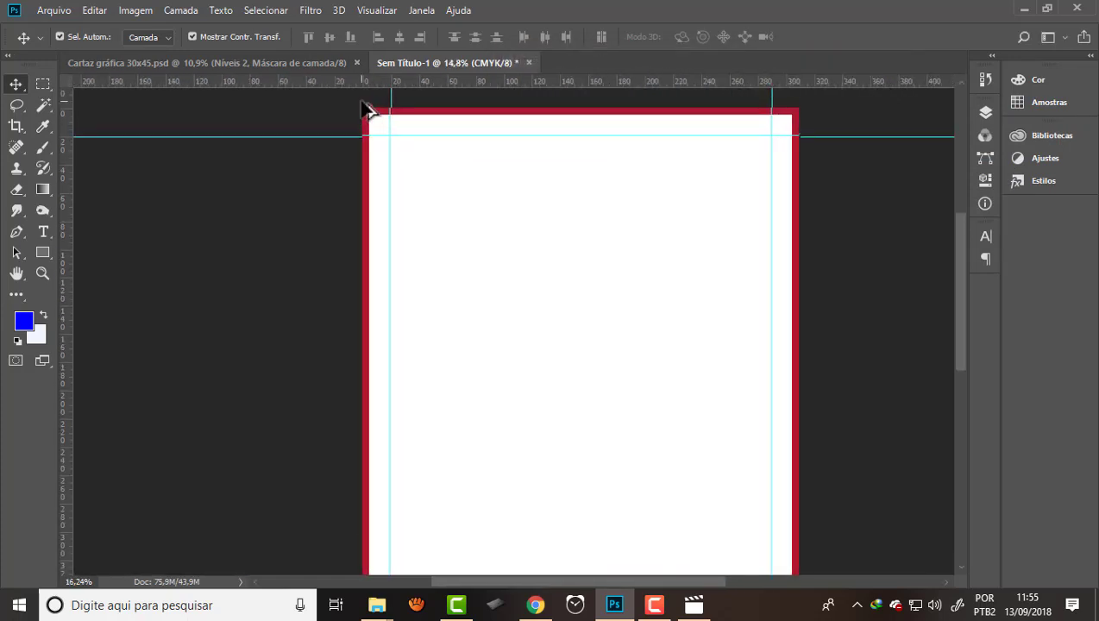
scroll(370, 111, "up", 2)
scroll(368, 109, "up", 1)
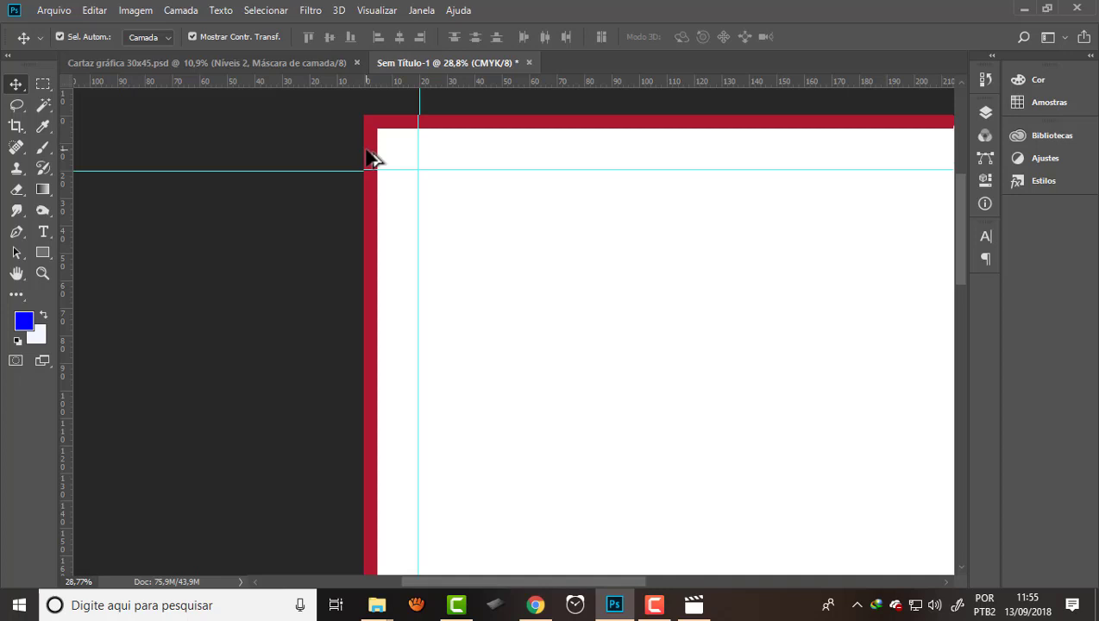
scroll(460, 121, "down", 1)
scroll(460, 121, "down", 1)
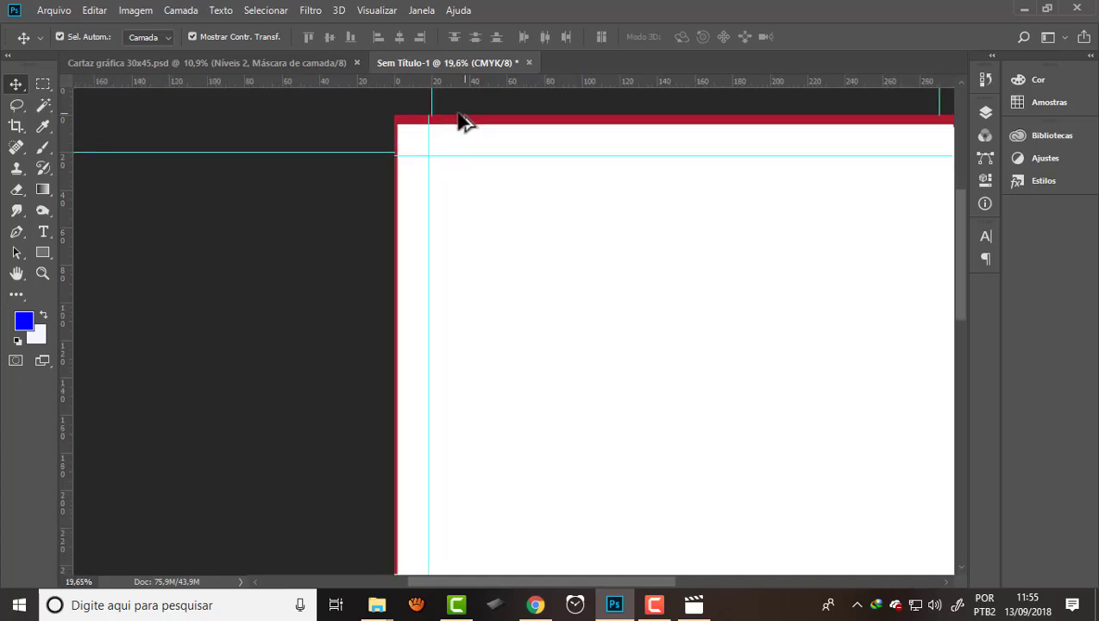
scroll(460, 121, "down", 1)
scroll(460, 120, "down", 1)
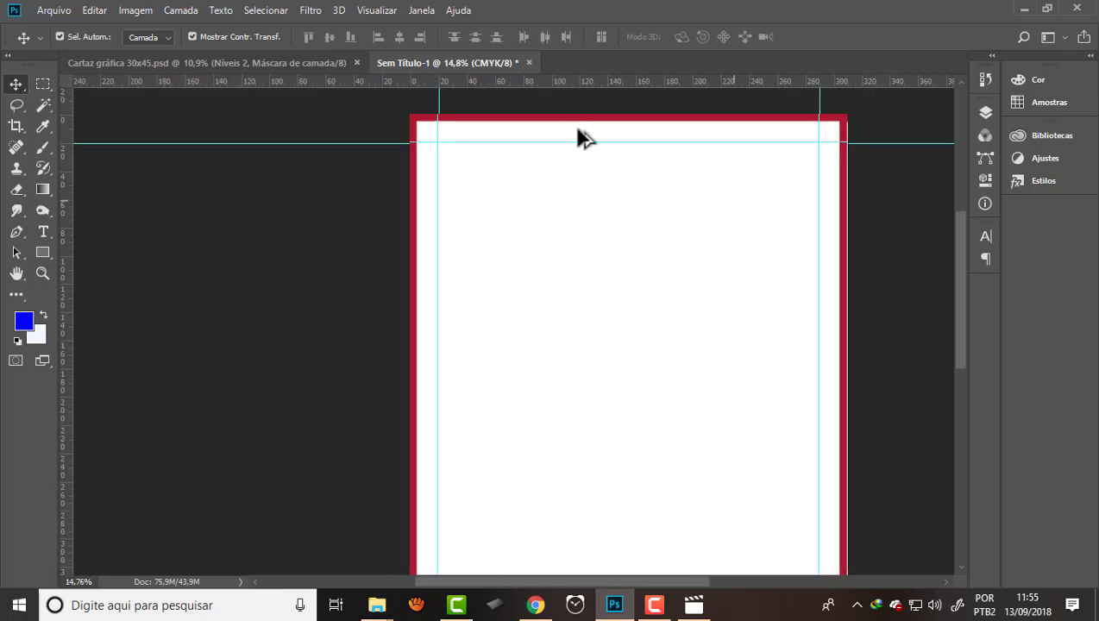
scroll(532, 123, "down", 1)
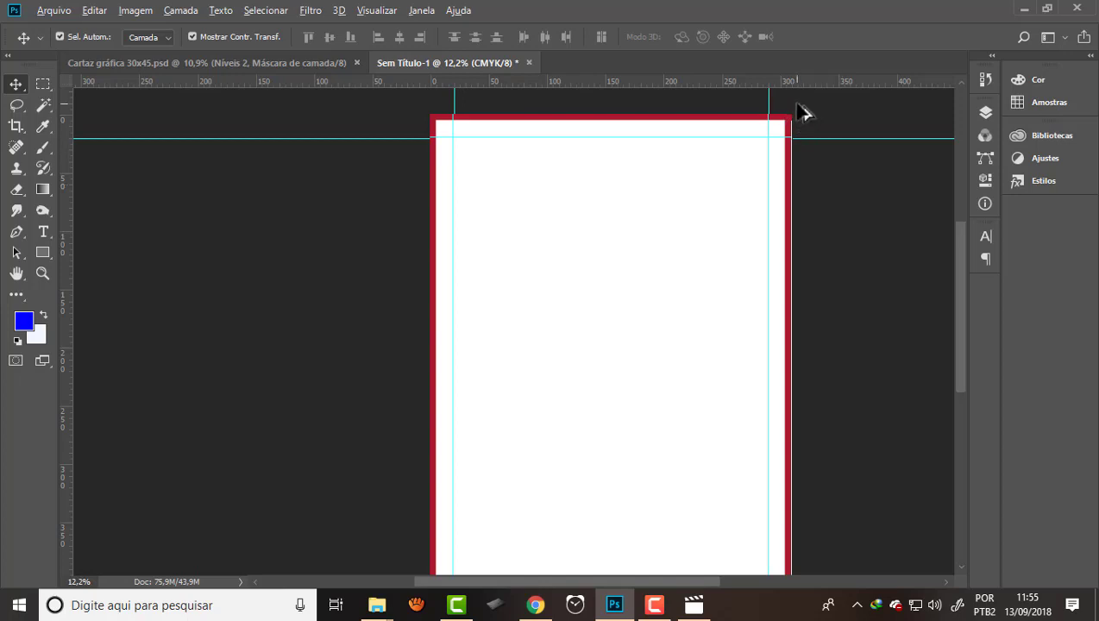
scroll(802, 112, "up", 1)
scroll(802, 112, "up", 1)
scroll(704, 140, "down", 1)
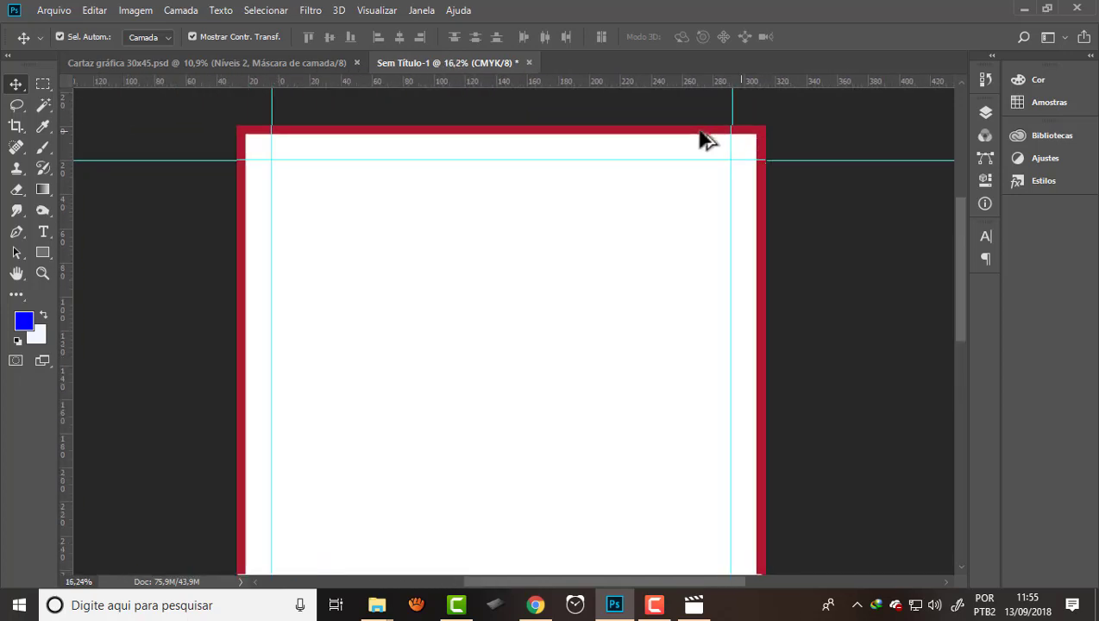
scroll(704, 138, "down", 1)
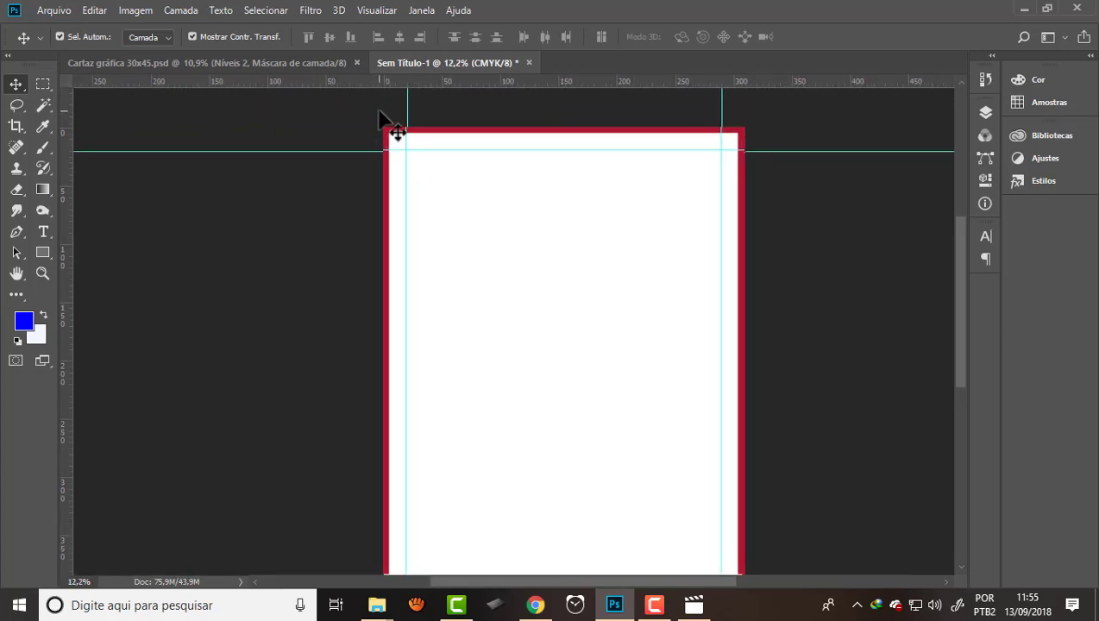
scroll(384, 115, "up", 1)
scroll(401, 127, "up", 1)
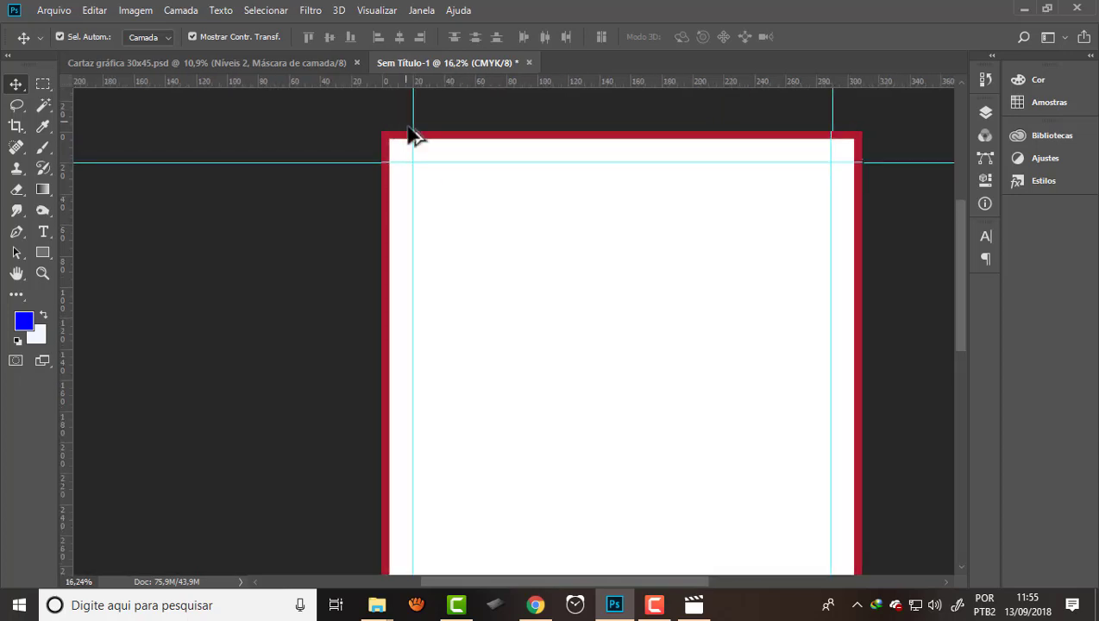
scroll(415, 140, "up", 1)
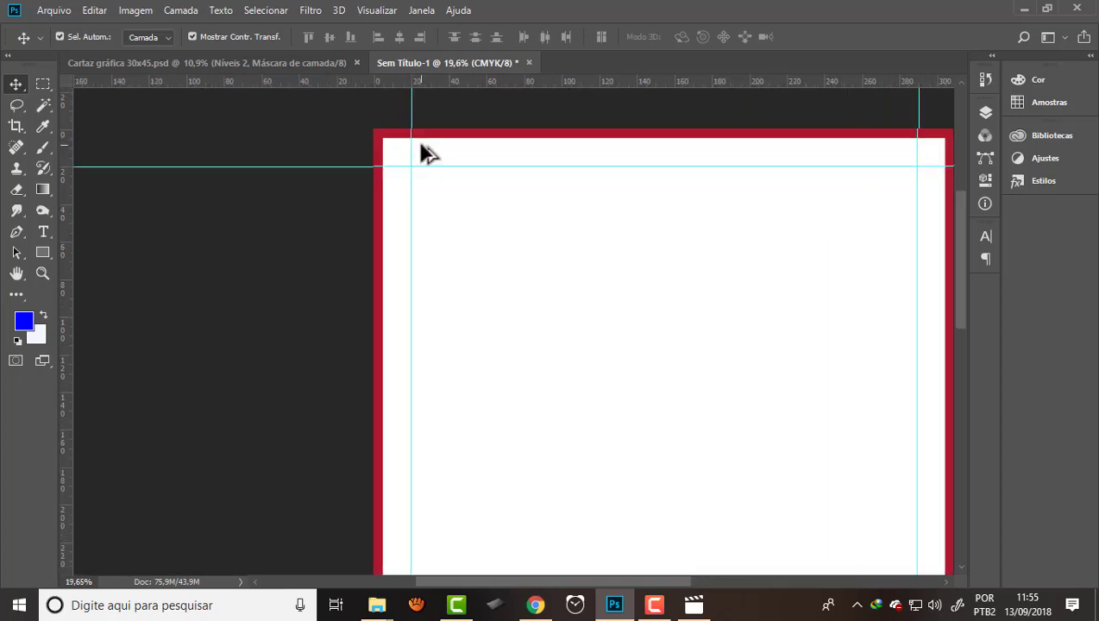
left_click(376, 11)
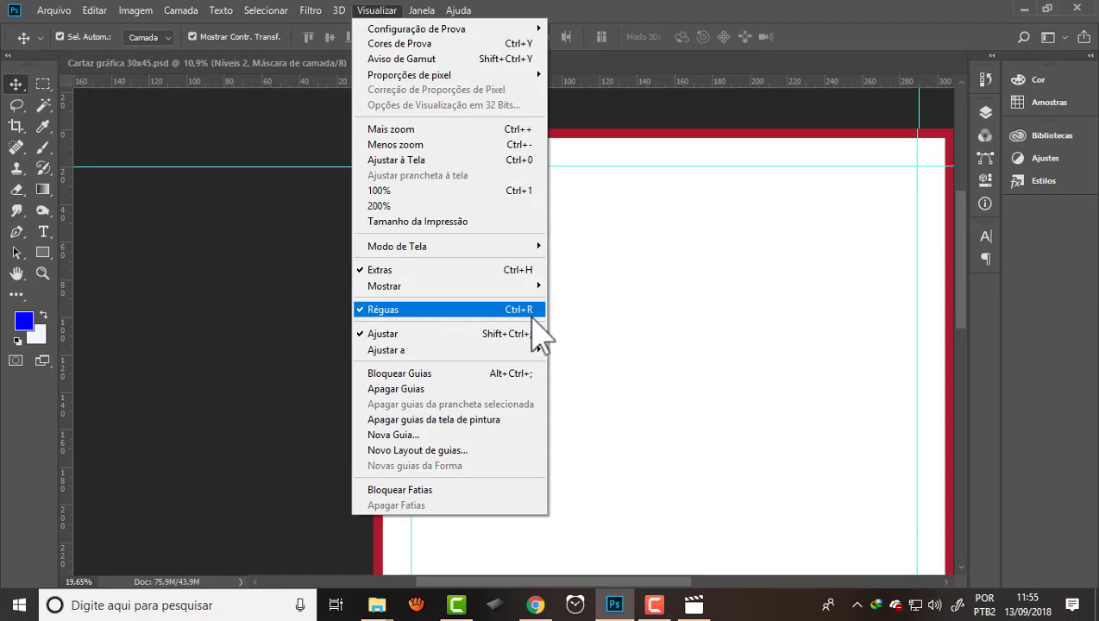
left_click(574, 114)
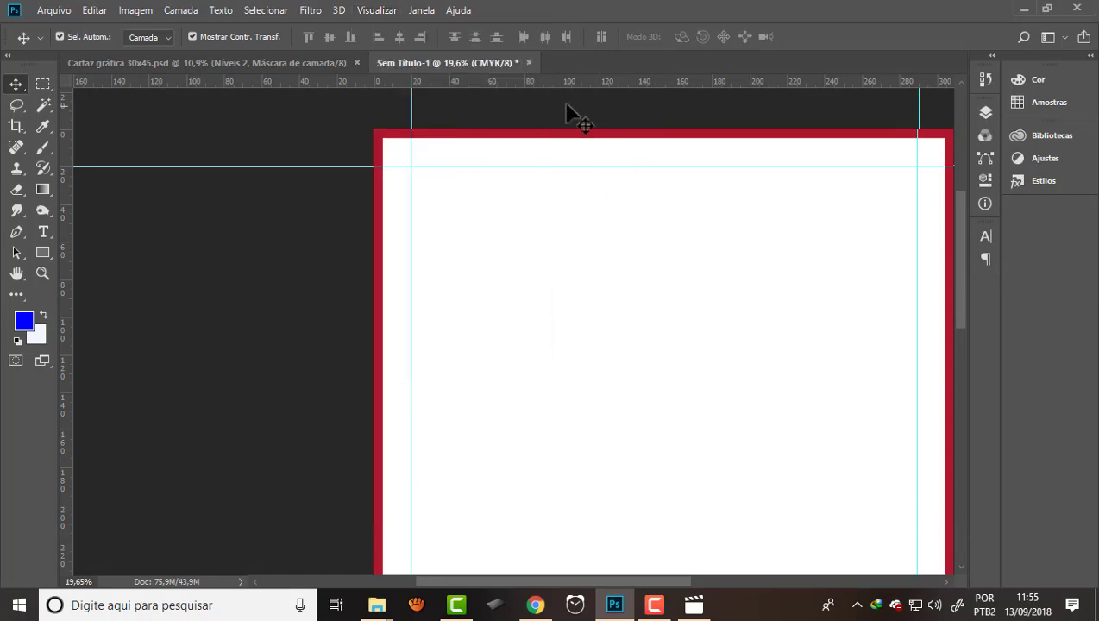
mouse_move(468, 87)
left_mouse_down()
mouse_move(449, 140)
mouse_move(438, 138)
left_mouse_up()
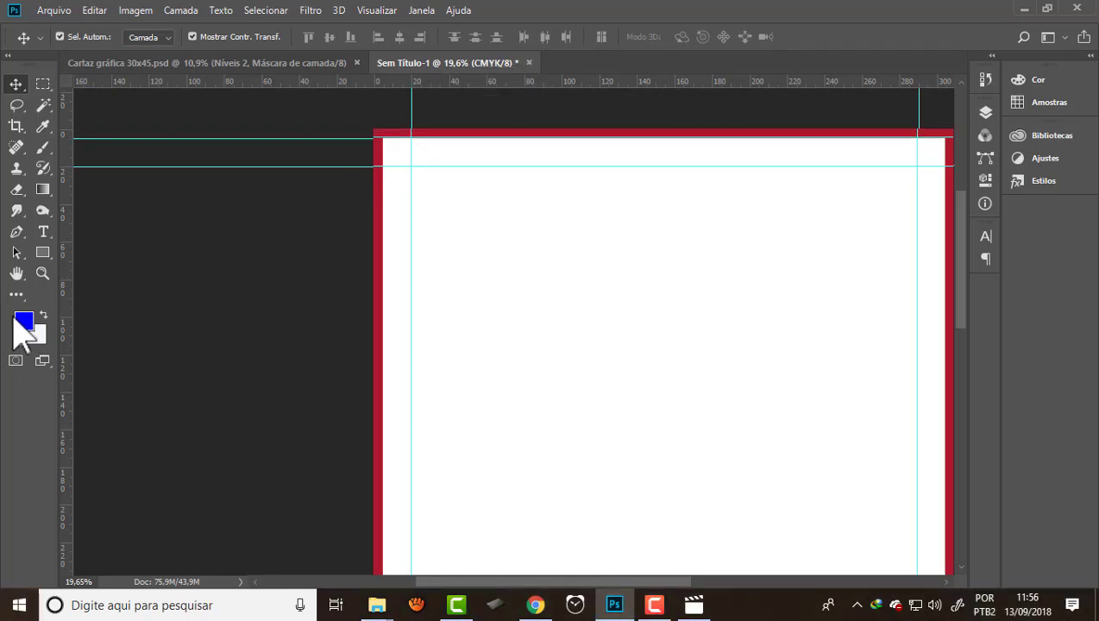
left_click_drag(69, 298, 383, 295)
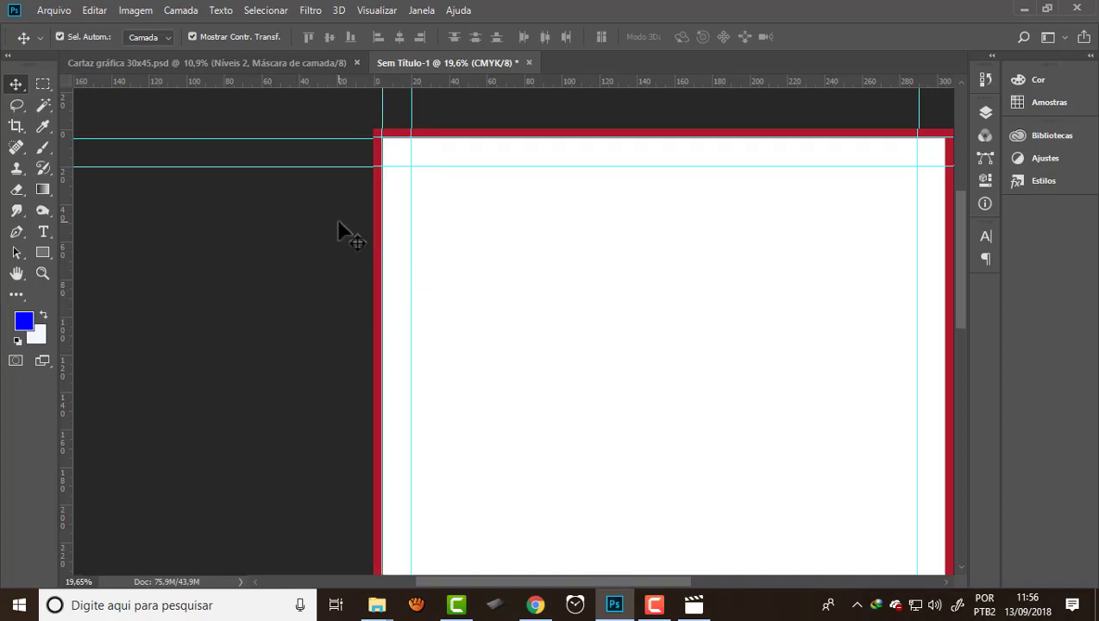
- Add guides along the right and bottom edges of the red border
scroll(242, 251, "down", 1)
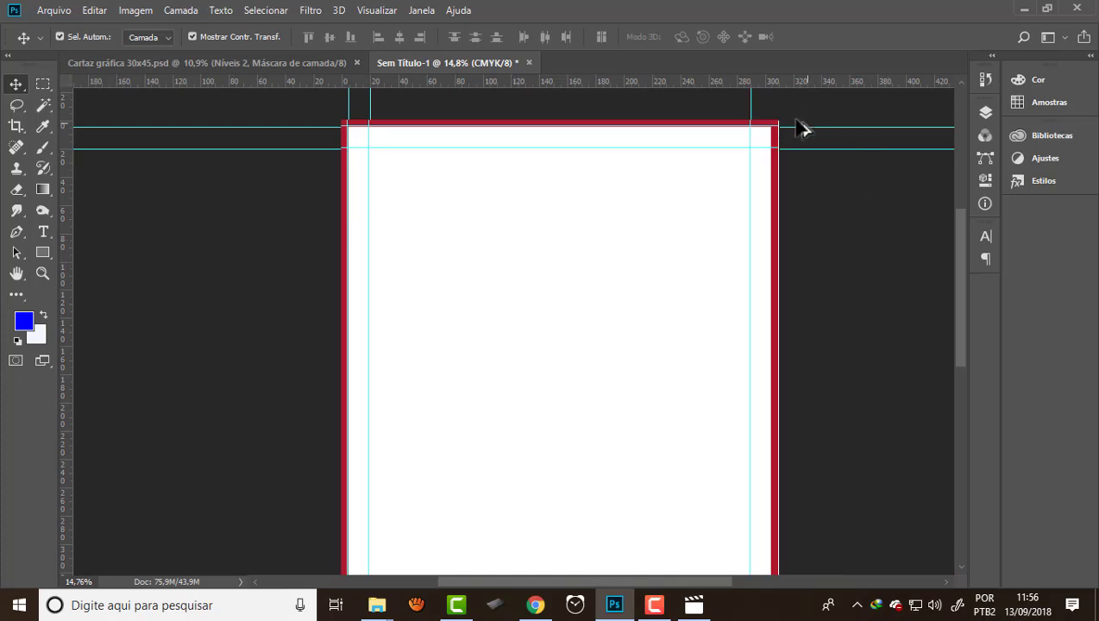
scroll(781, 121, "up", 2)
scroll(776, 117, "up", 2)
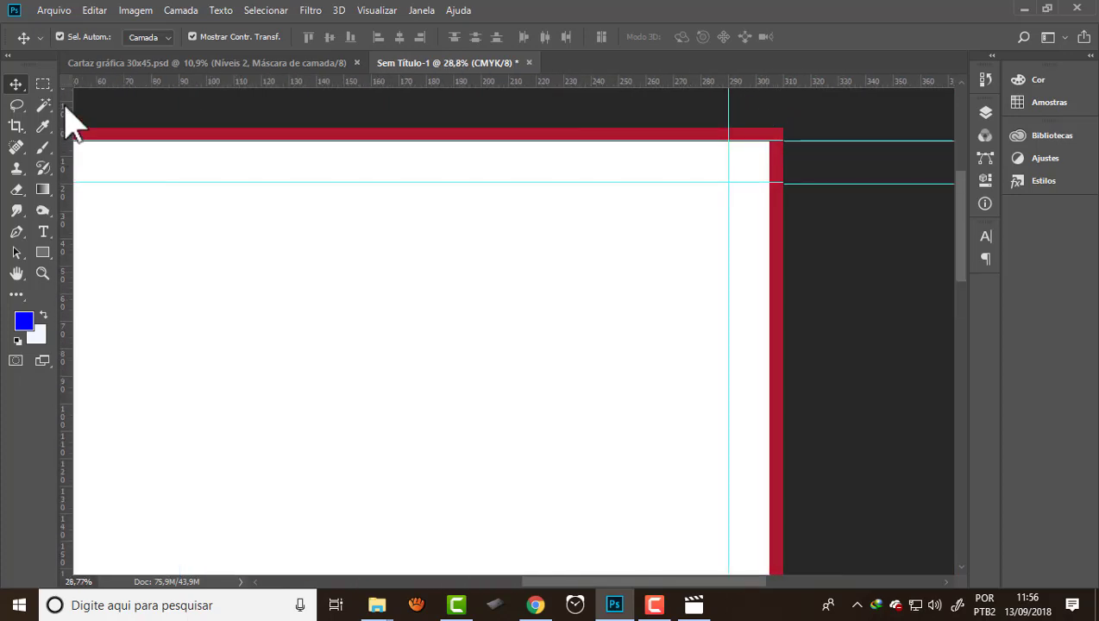
mouse_move(73, 112)
left_mouse_down()
mouse_move(769, 188)
mouse_move(764, 168)
left_mouse_up()
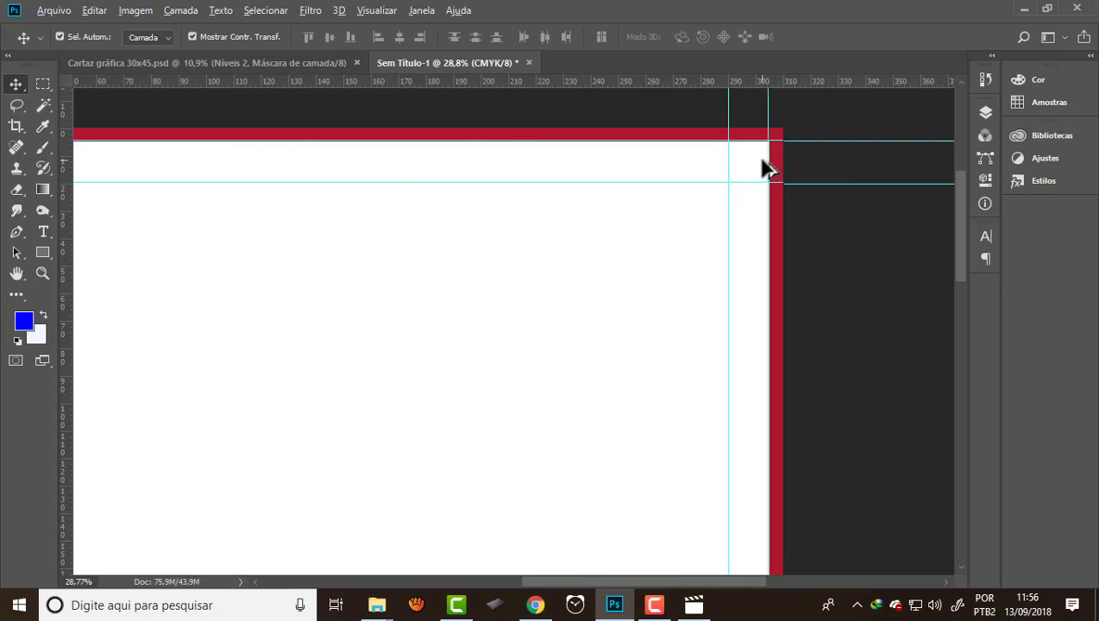
scroll(764, 167, "down", 3)
scroll(764, 167, "down", 2)
scroll(534, 567, "up", 2)
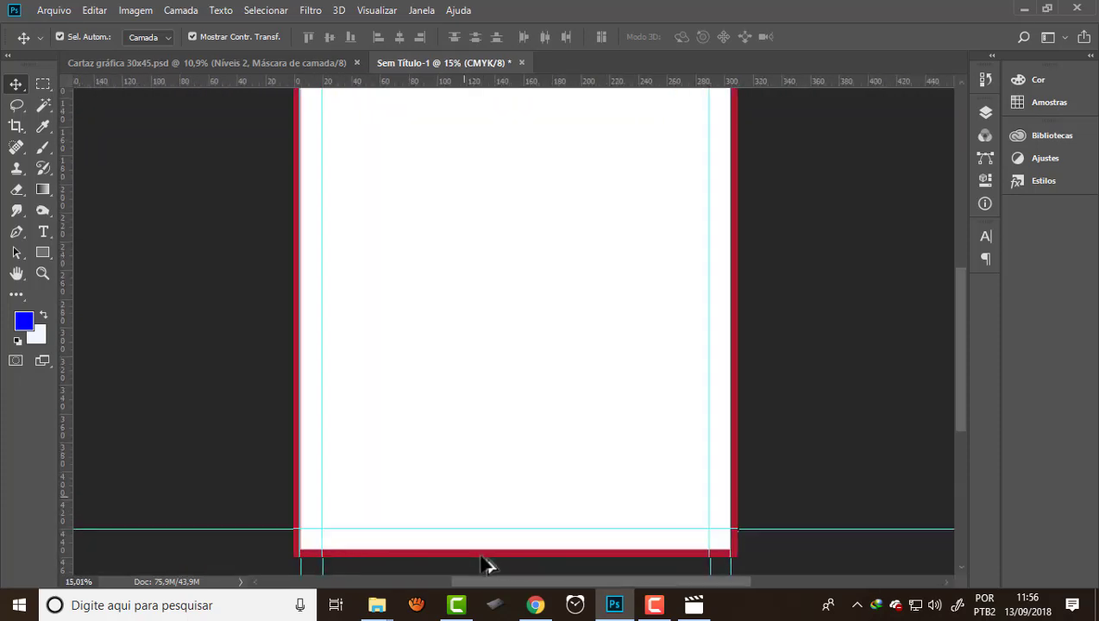
scroll(488, 565, "up", 3)
left_click_drag(483, 90, 462, 542)
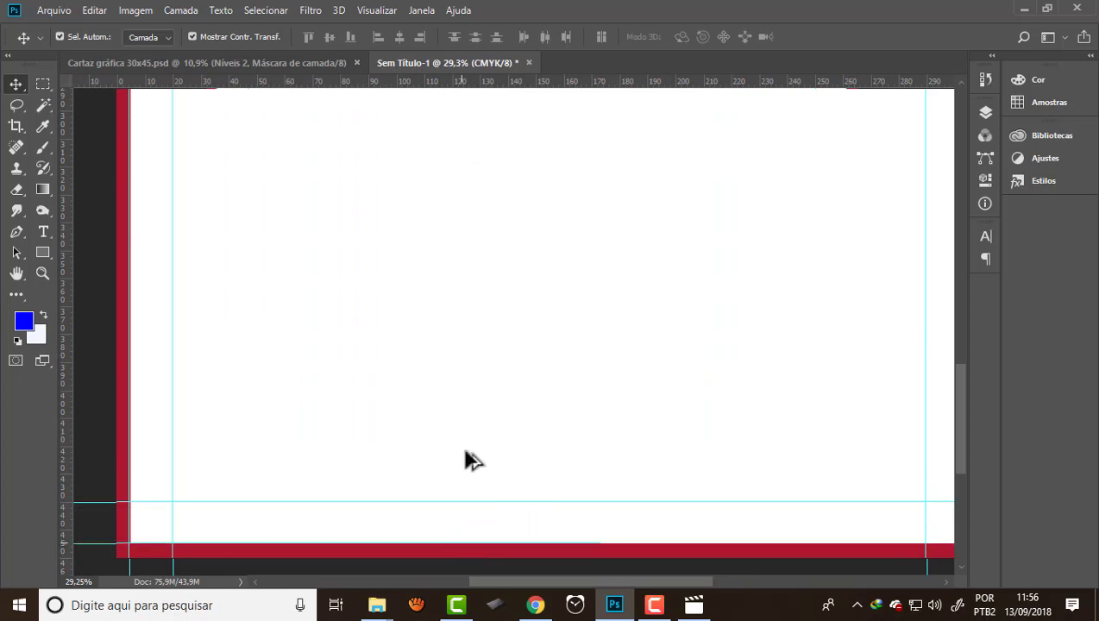
scroll(488, 385, "down", 2)
scroll(480, 432, "down", 2)
scroll(479, 437, "down", 1)
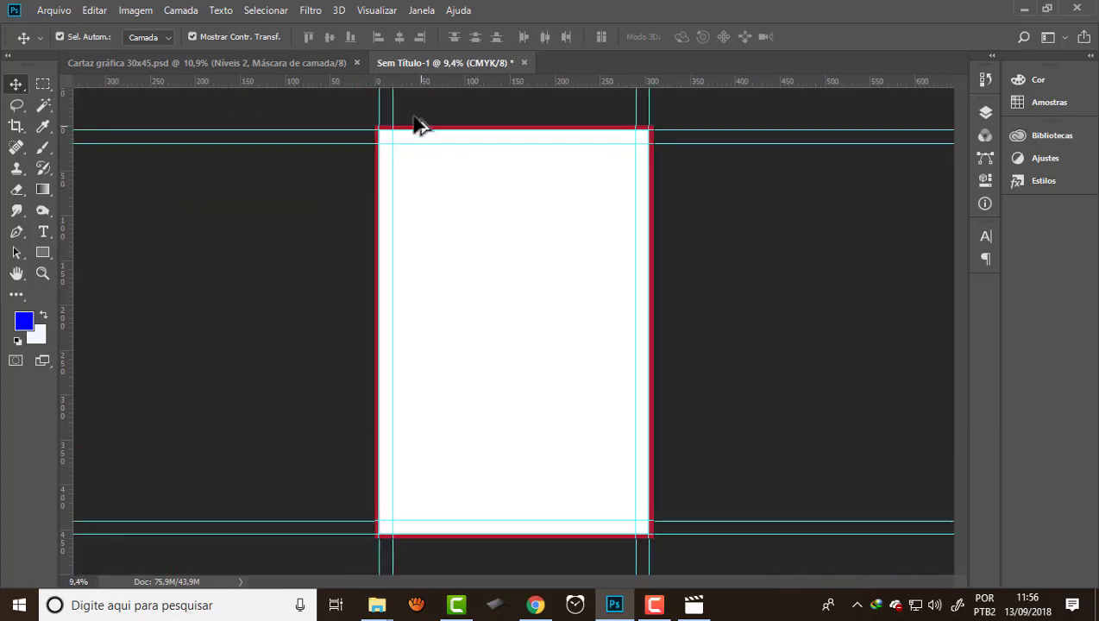
scroll(415, 123, "up", 1)
scroll(334, 206, "down", 1)
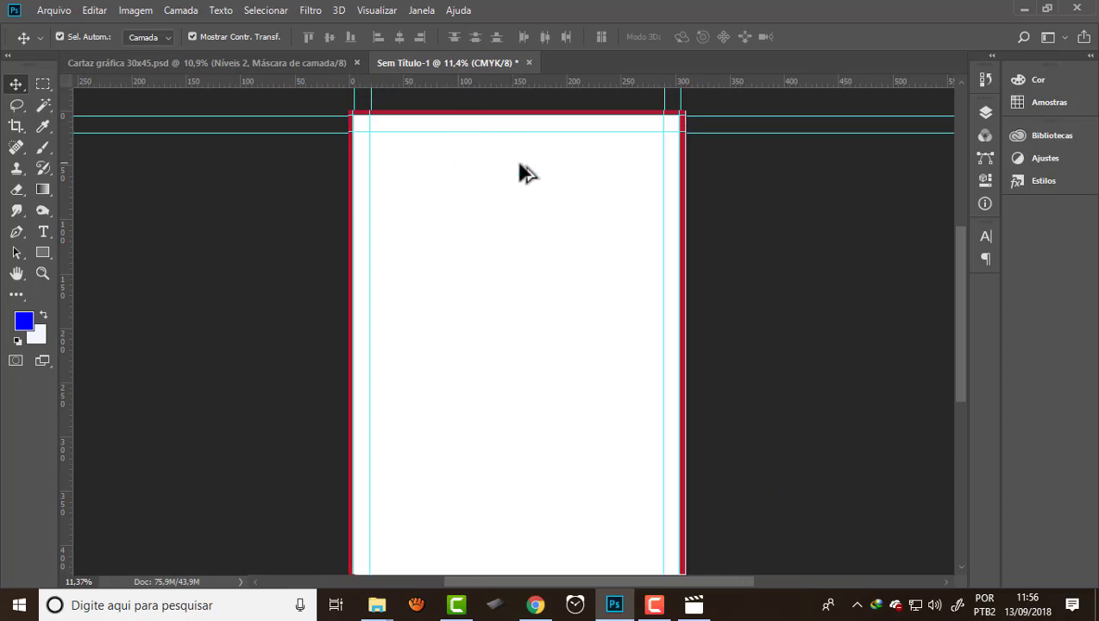
scroll(490, 164, "down", 1)
scroll(470, 127, "down", 1)
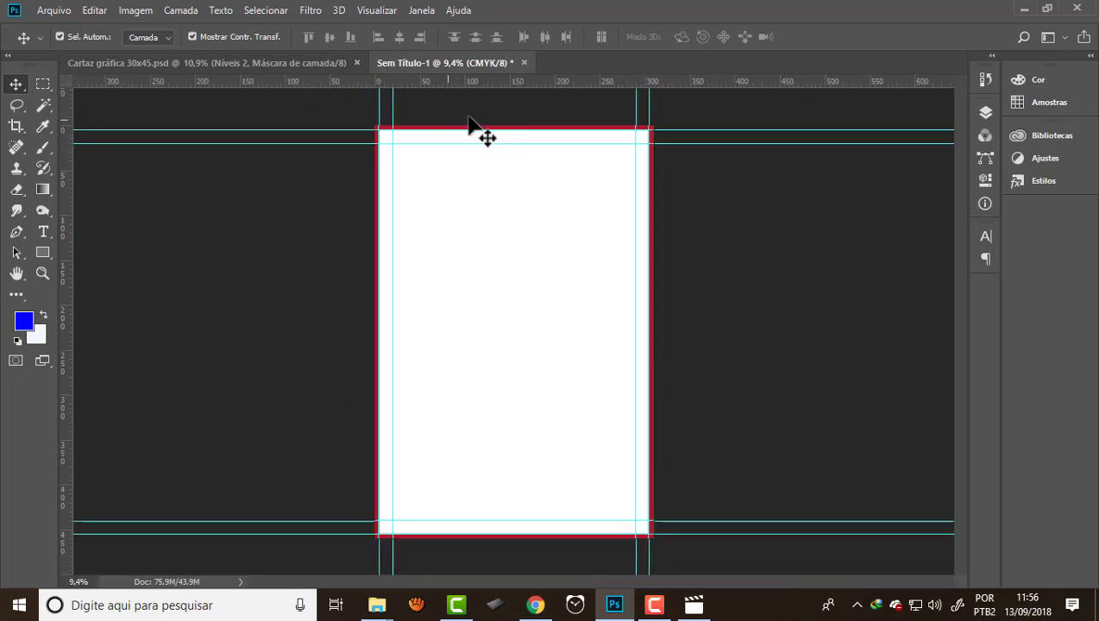
scroll(627, 117, "up", 1)
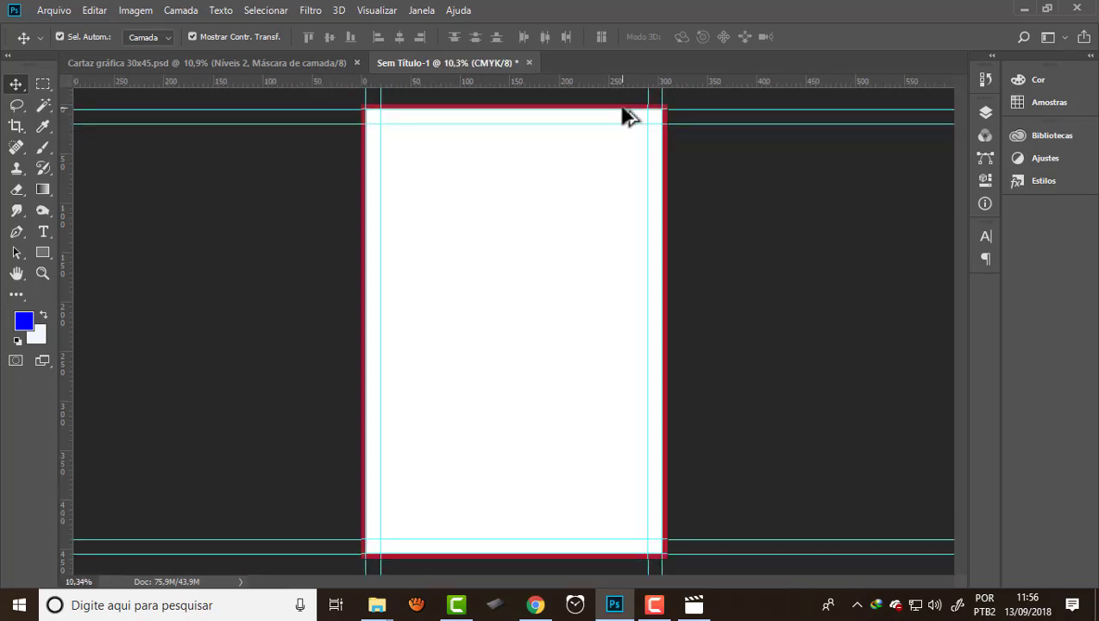
- Place the embedded 30x45 city skyline image into the poster
left_click(54, 13)
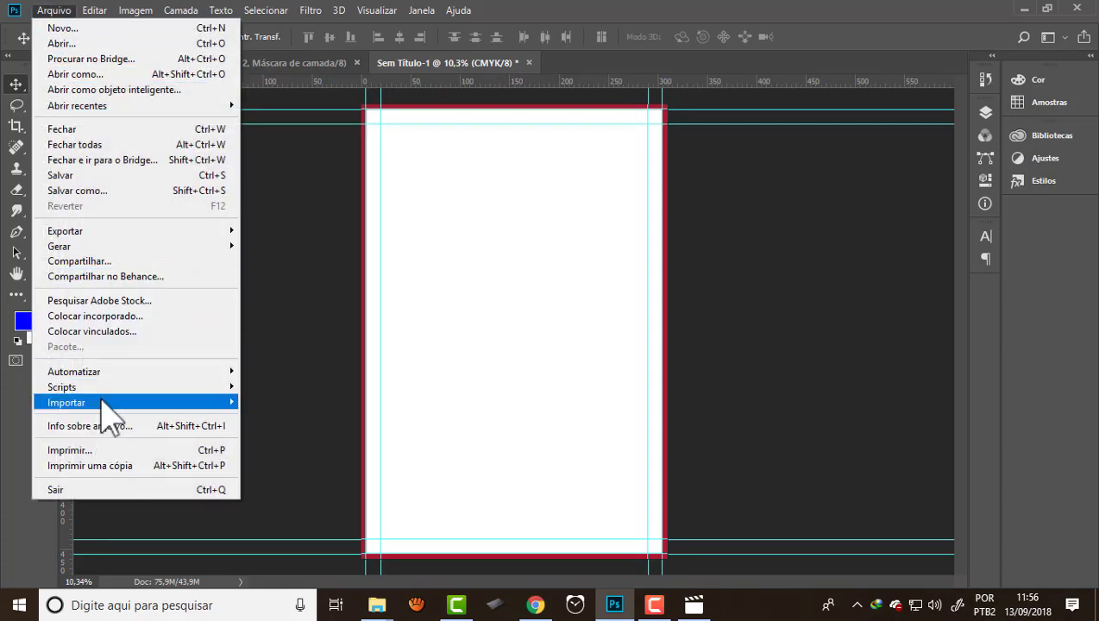
left_click(104, 316)
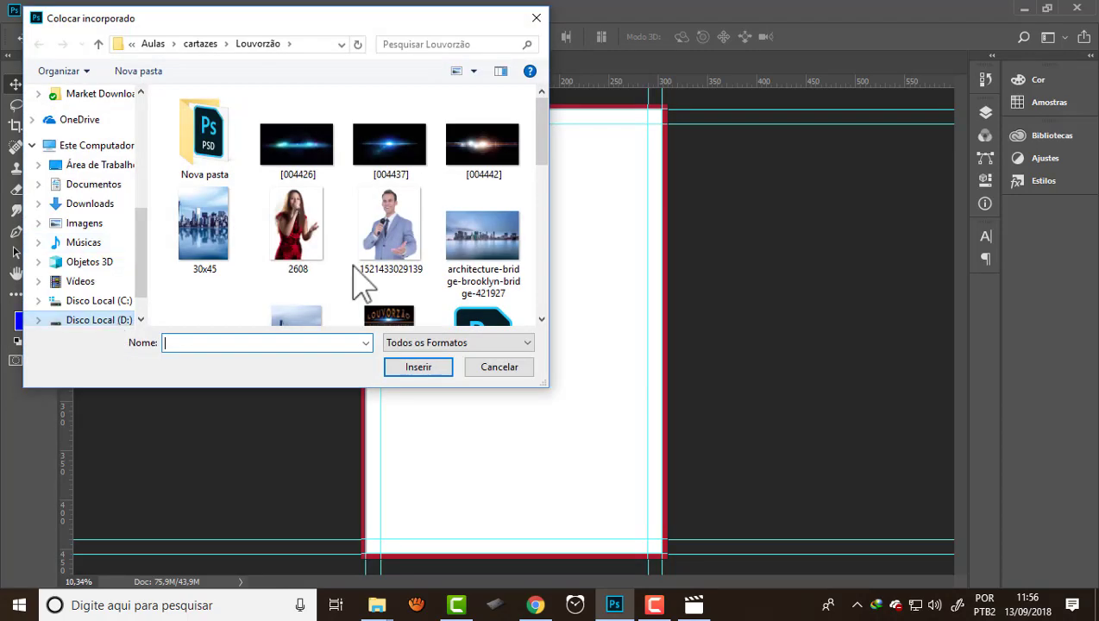
left_click(207, 254)
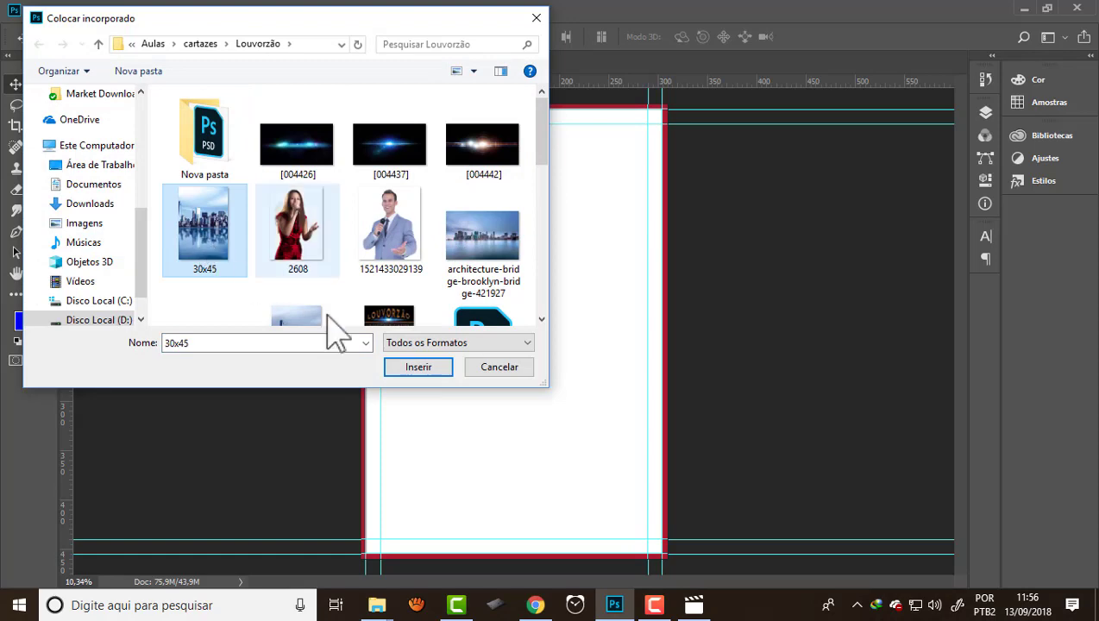
left_click(422, 368)
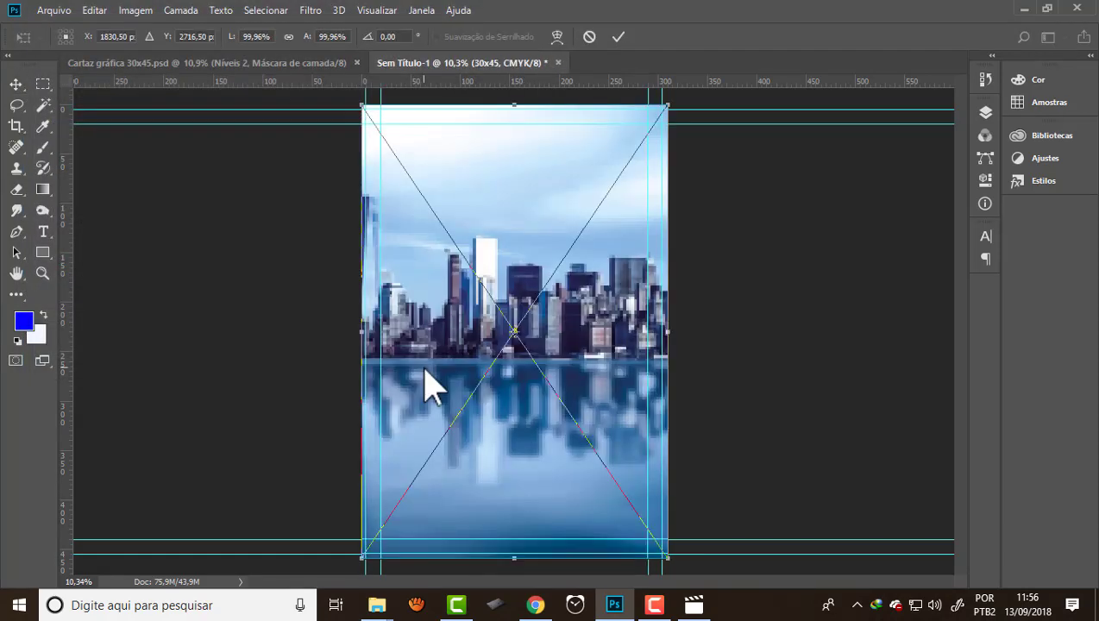
left_click(619, 38)
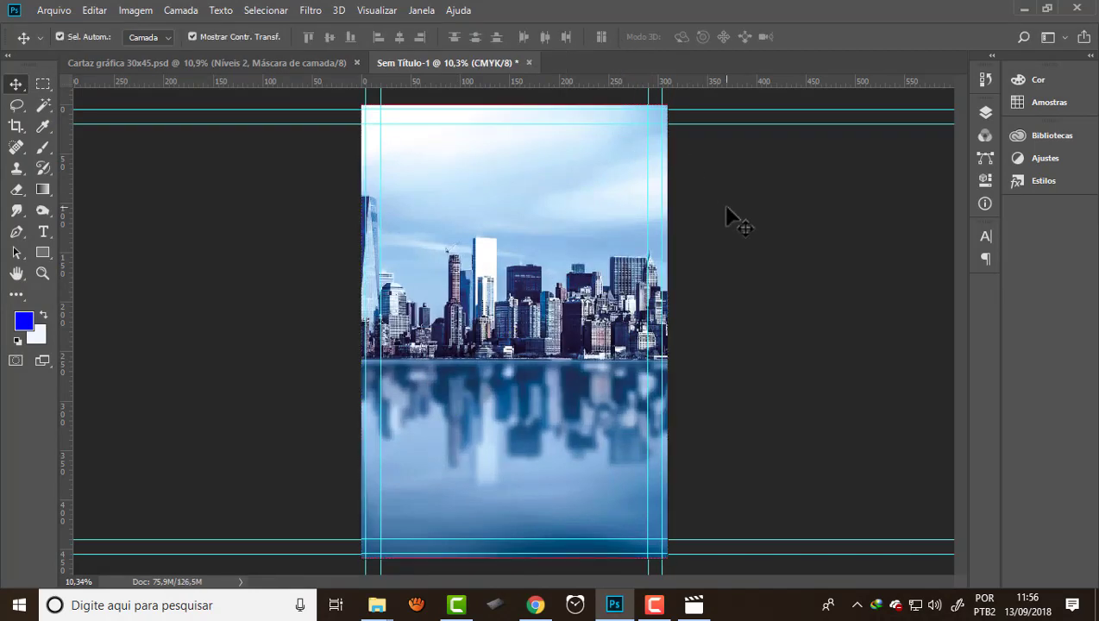
- Scale the skyline photo up slightly from its bottom-right corner to cover the page
left_click(557, 181)
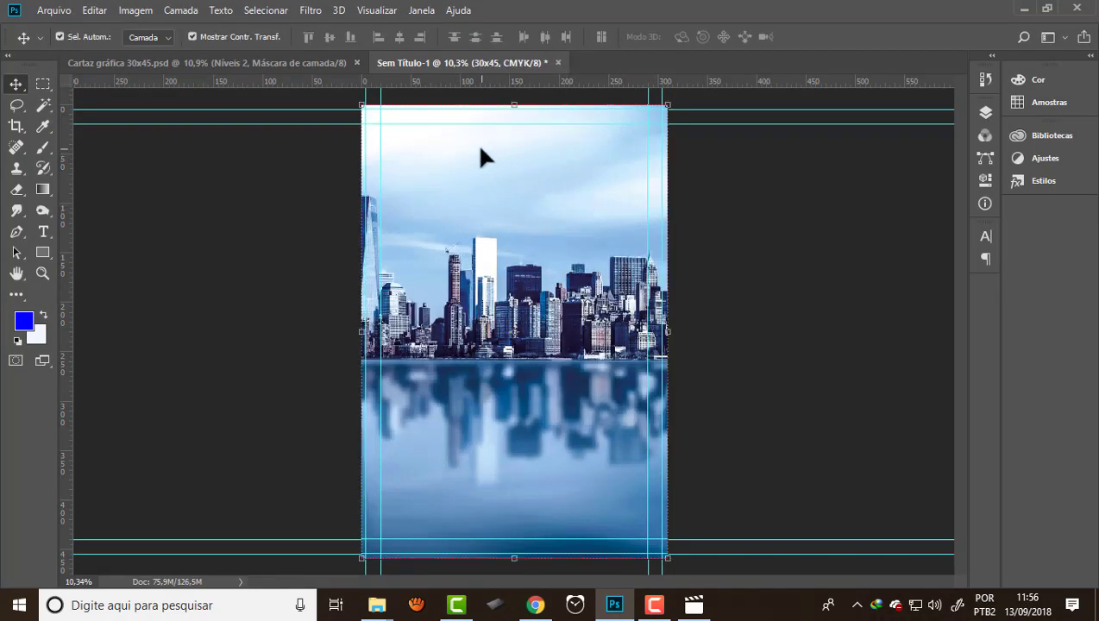
scroll(481, 151, "down", 2)
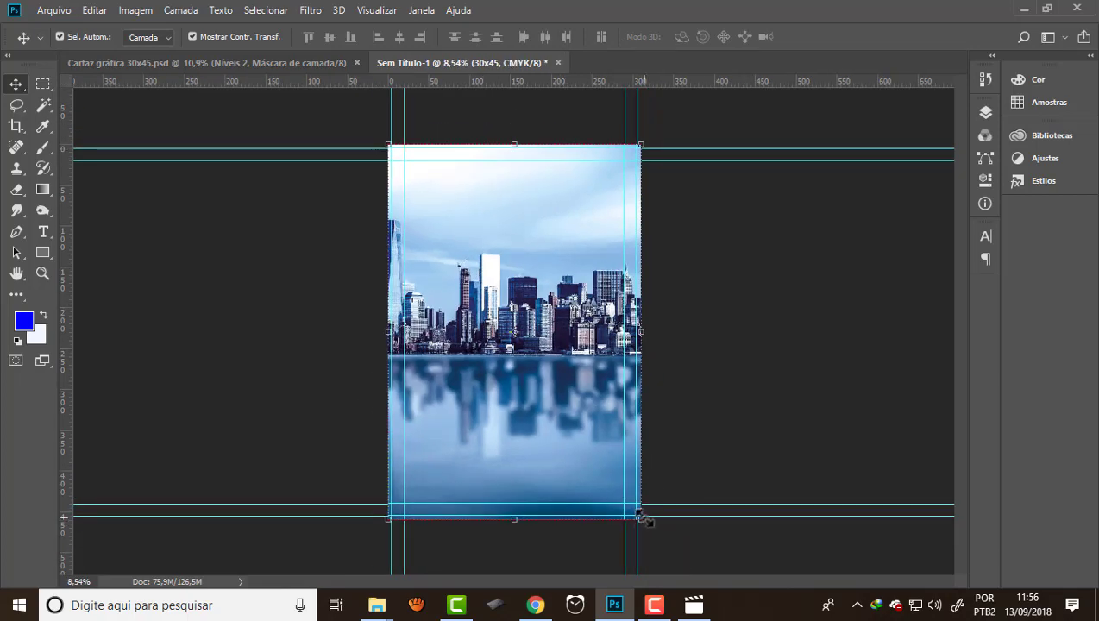
left_click_drag(638, 515, 642, 520)
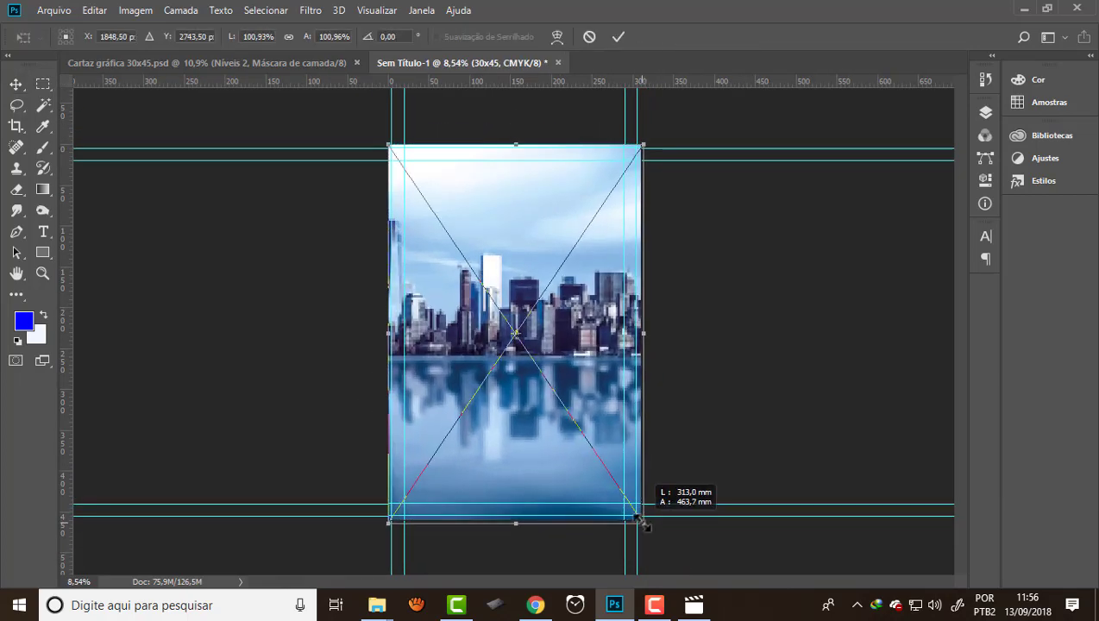
scroll(497, 180, "up", 4)
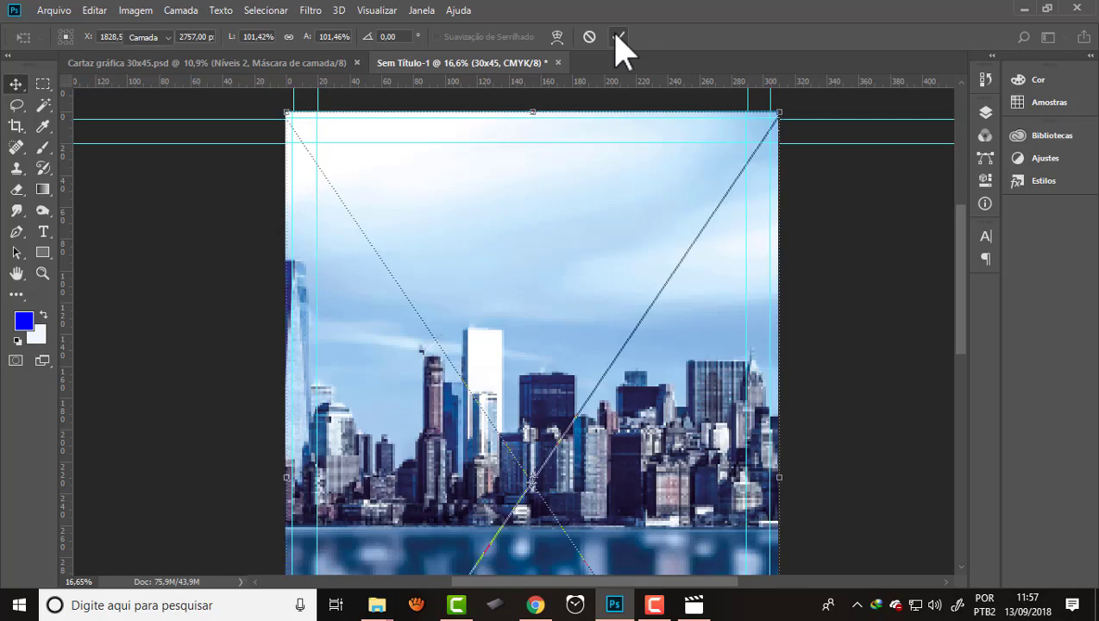
left_click(615, 36)
scroll(552, 196, "down", 2)
scroll(538, 204, "down", 1)
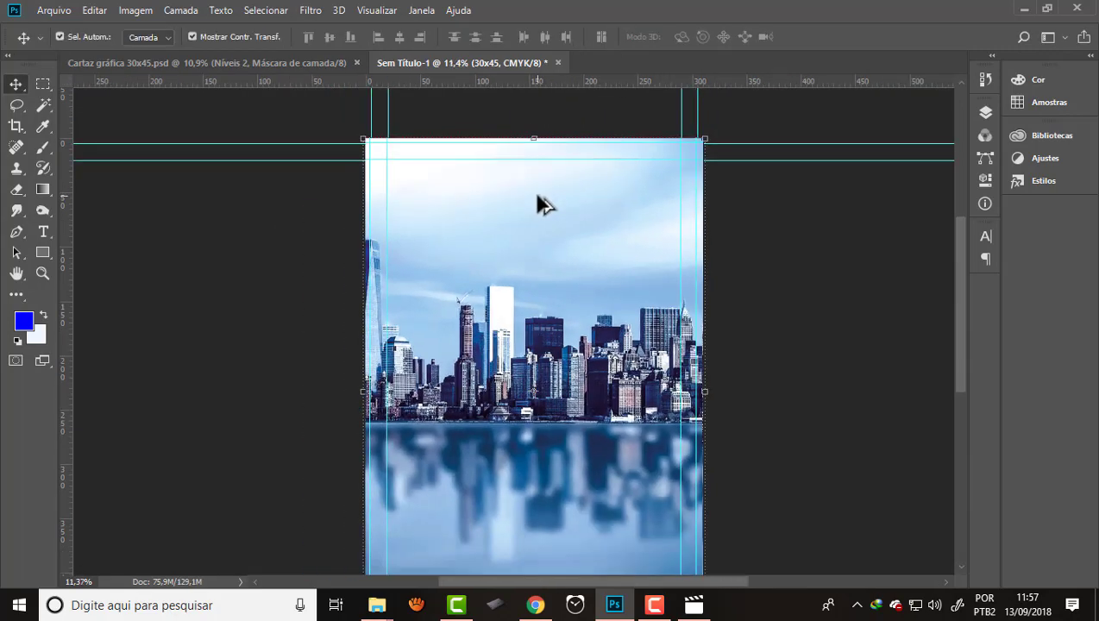
scroll(539, 204, "down", 1)
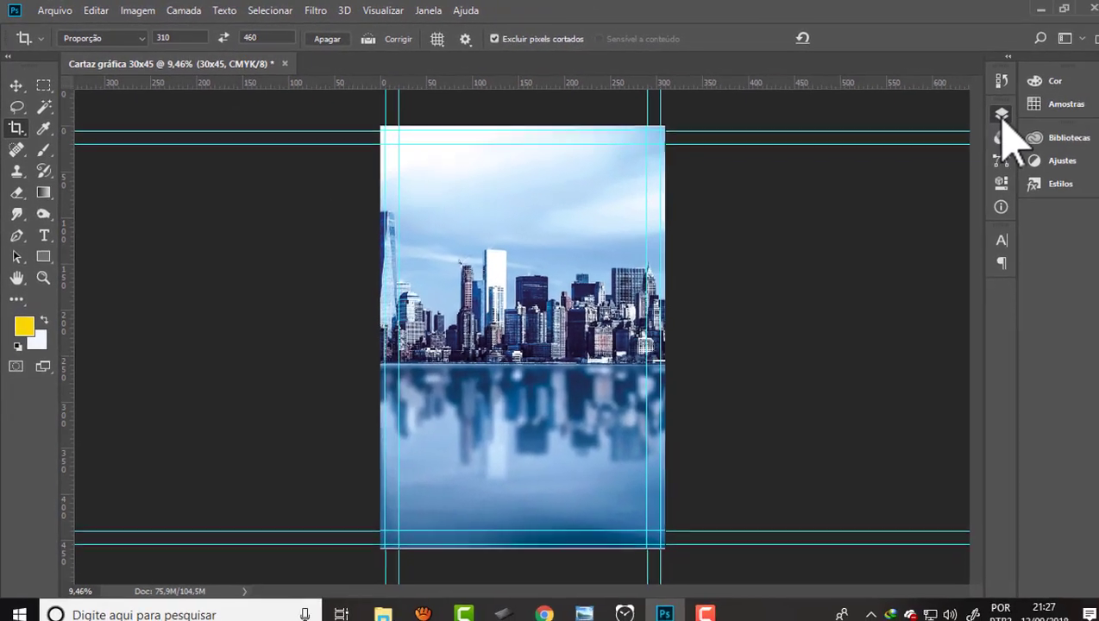
- Show the Layers panel and set the foreground colour to black (000000)
left_click(1001, 115)
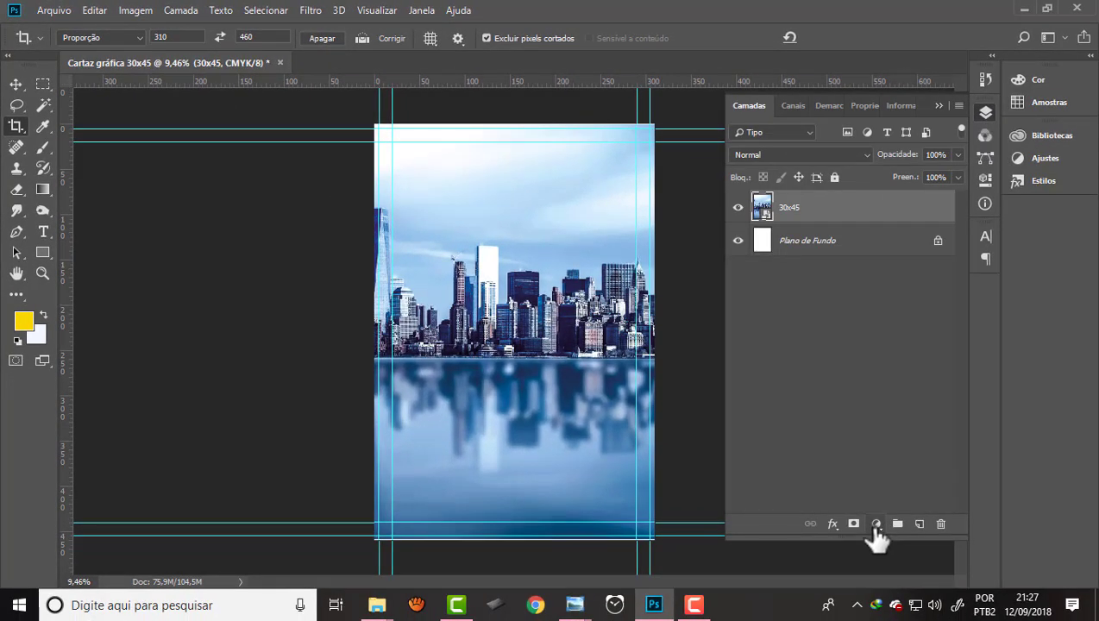
left_click(23, 324)
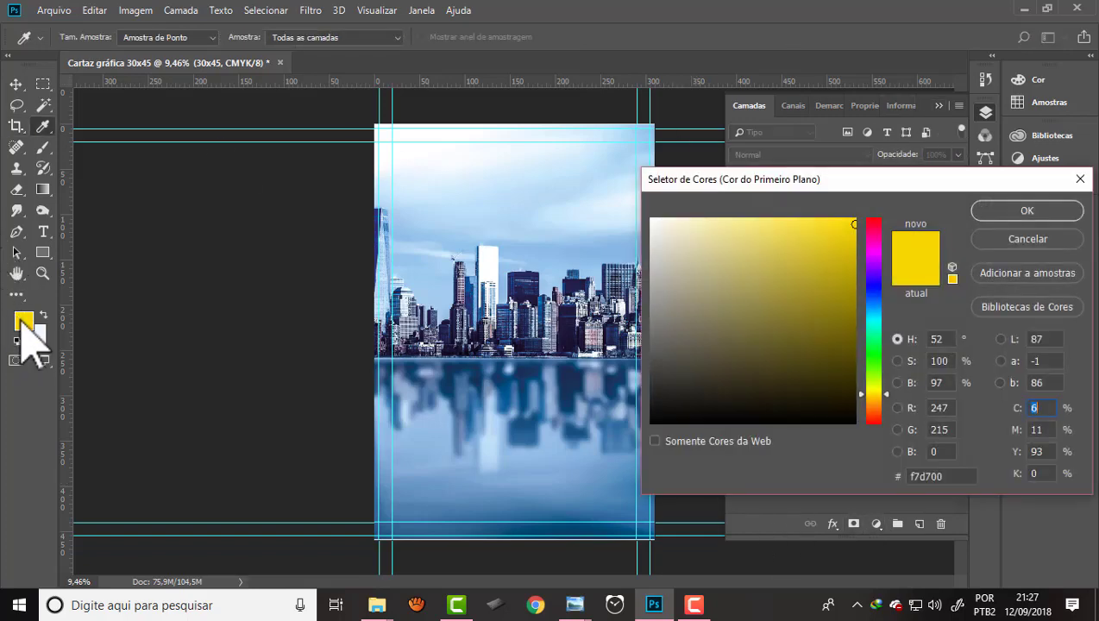
left_click(873, 294)
left_click_drag(821, 328, 872, 455)
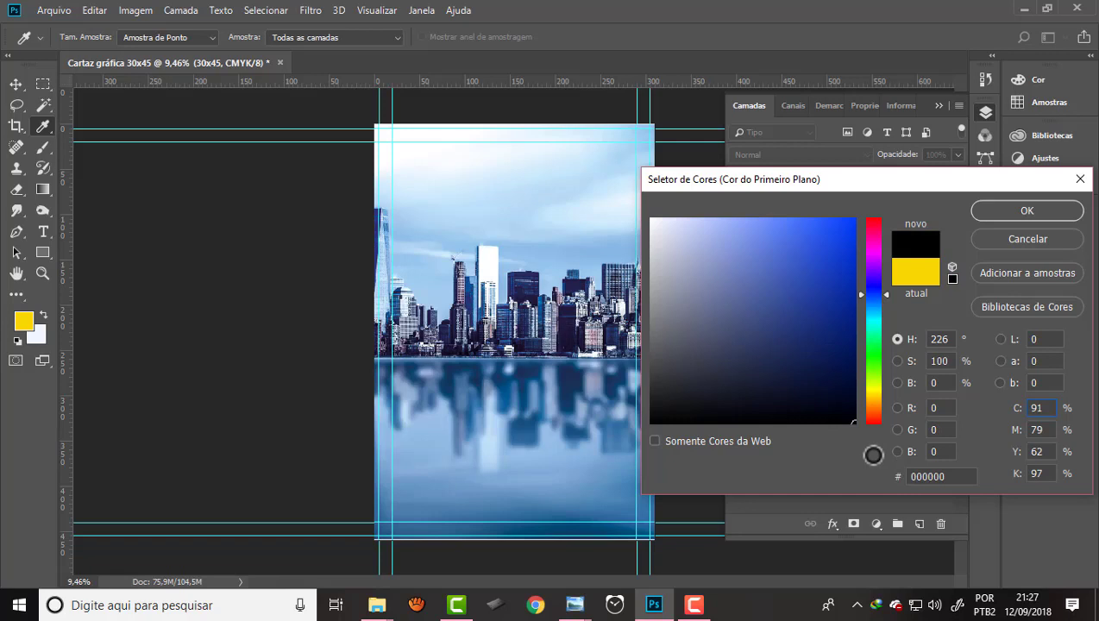
left_click(1024, 214)
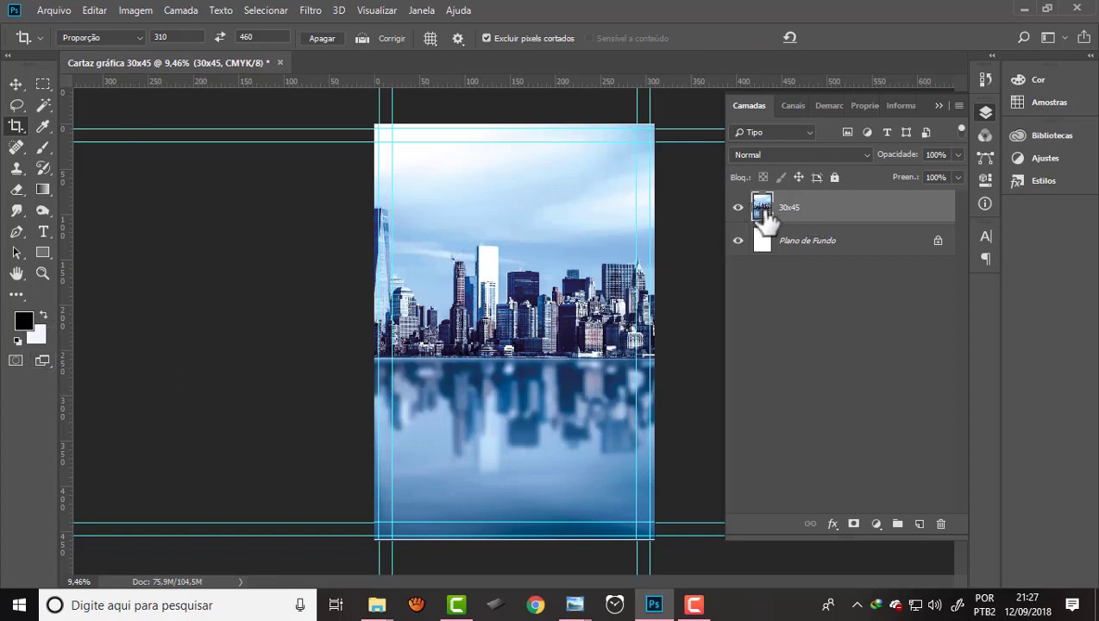
- Add a Gradient fill layer and look through its gradient presets
left_click(876, 524)
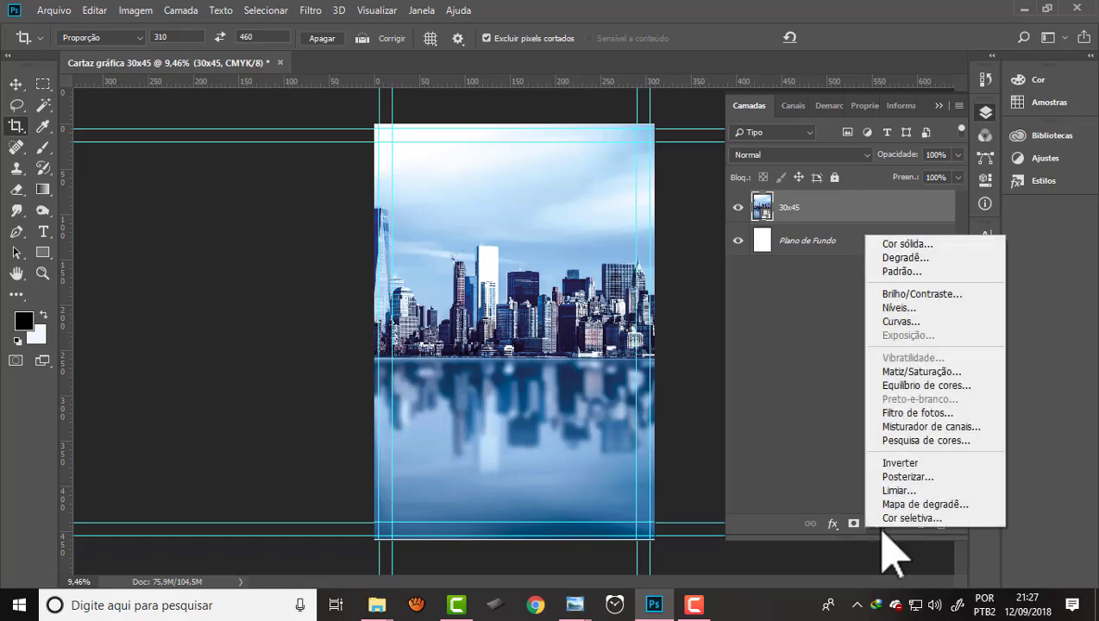
left_click(905, 257)
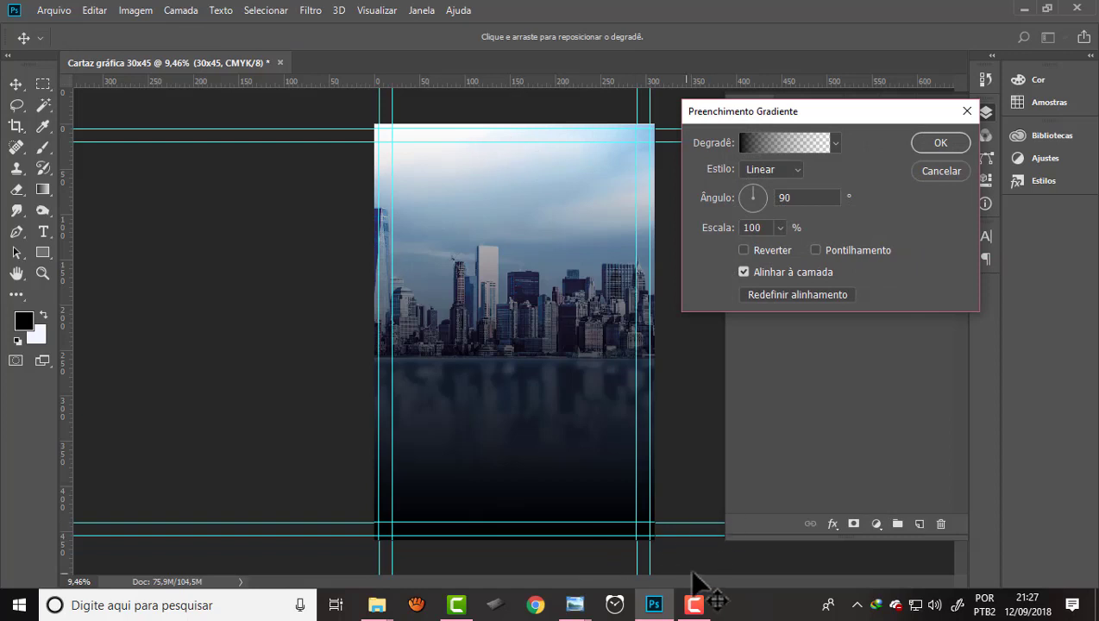
left_click_drag(838, 111, 844, 60)
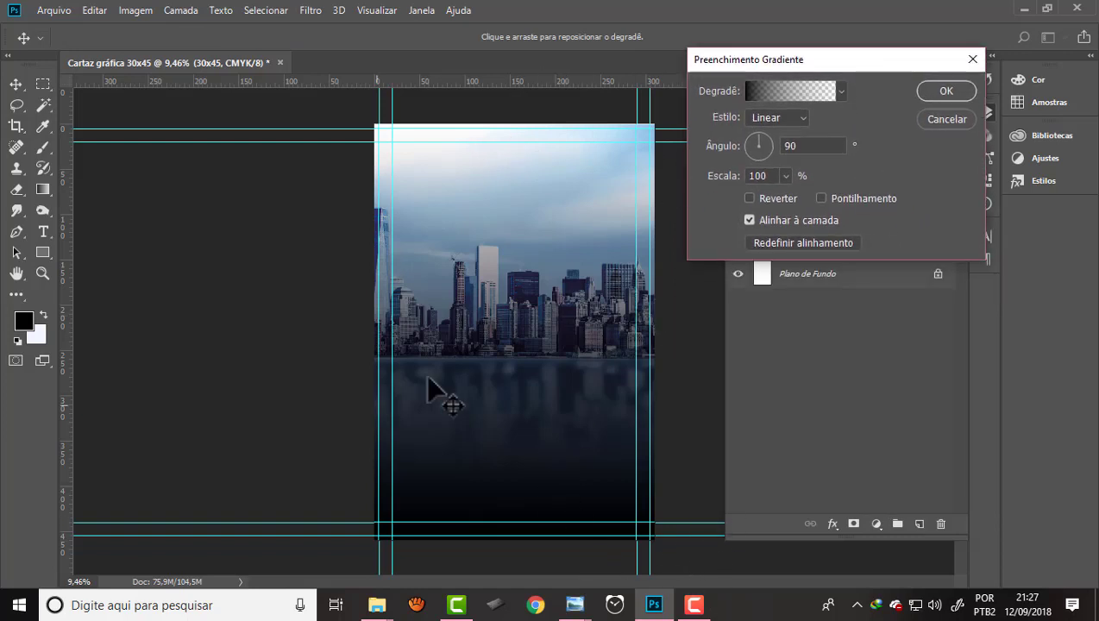
left_click(841, 92)
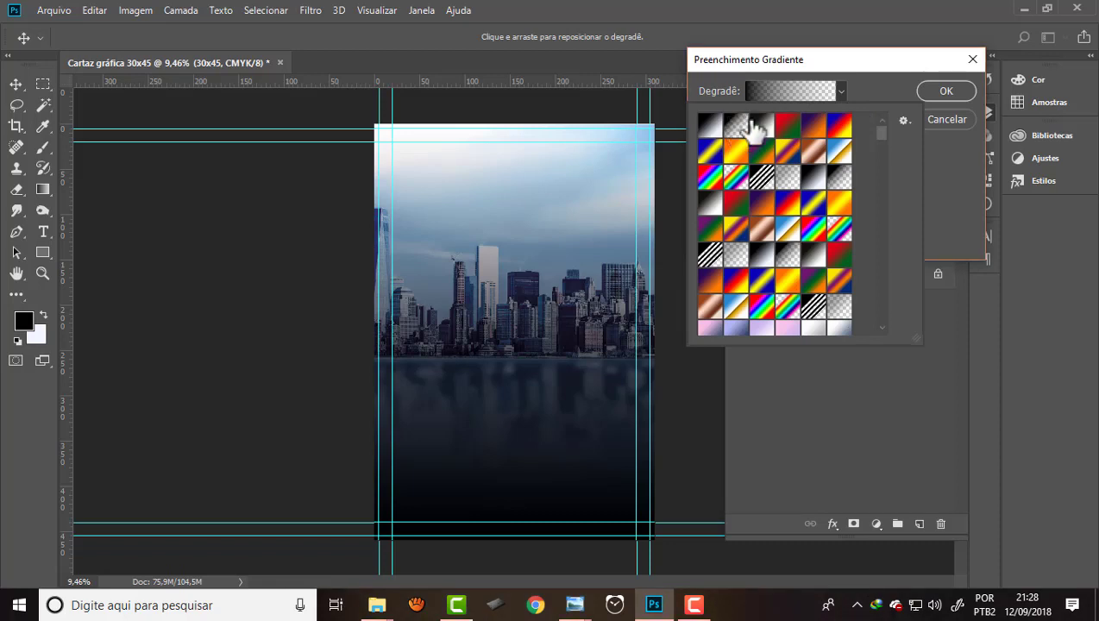
left_click(921, 76)
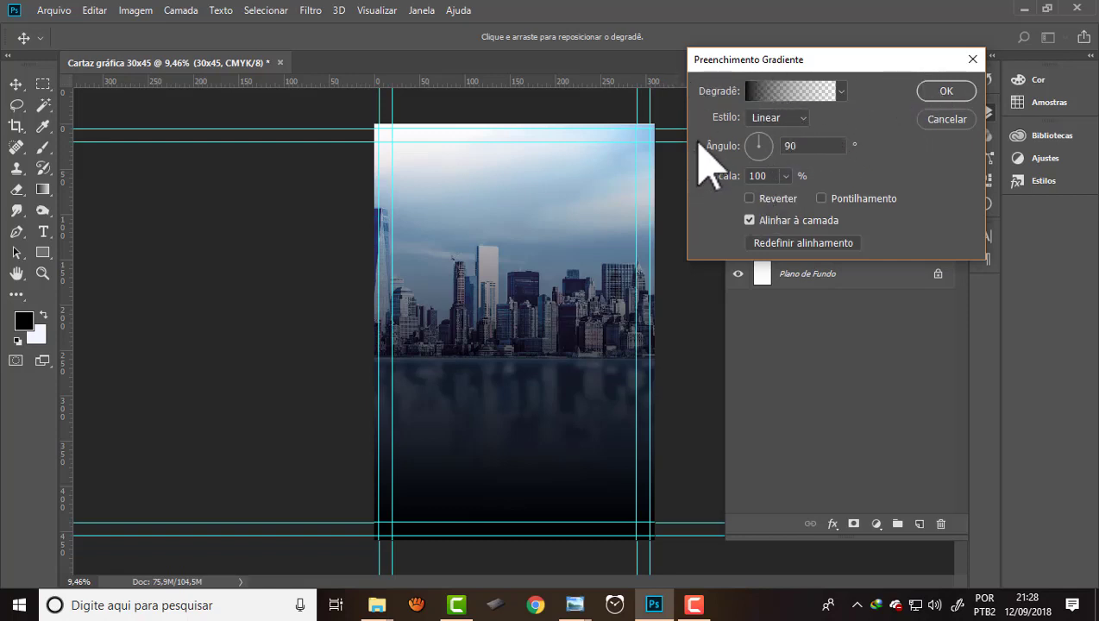
- Make the gradient Reflected and Reversed, with 89% scale
left_click(804, 119)
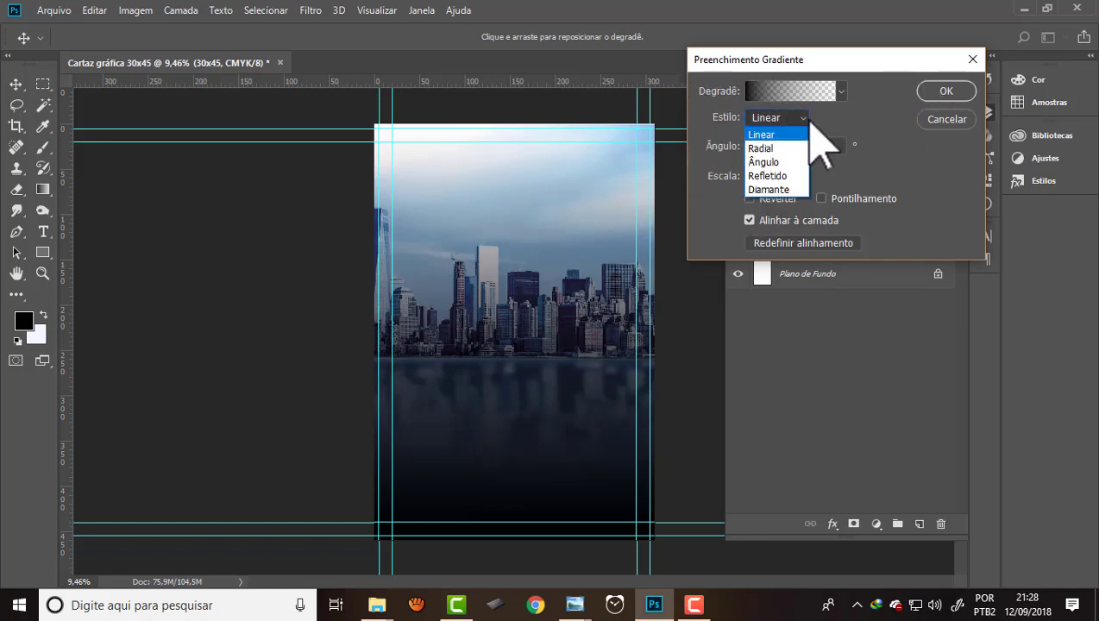
left_click(779, 176)
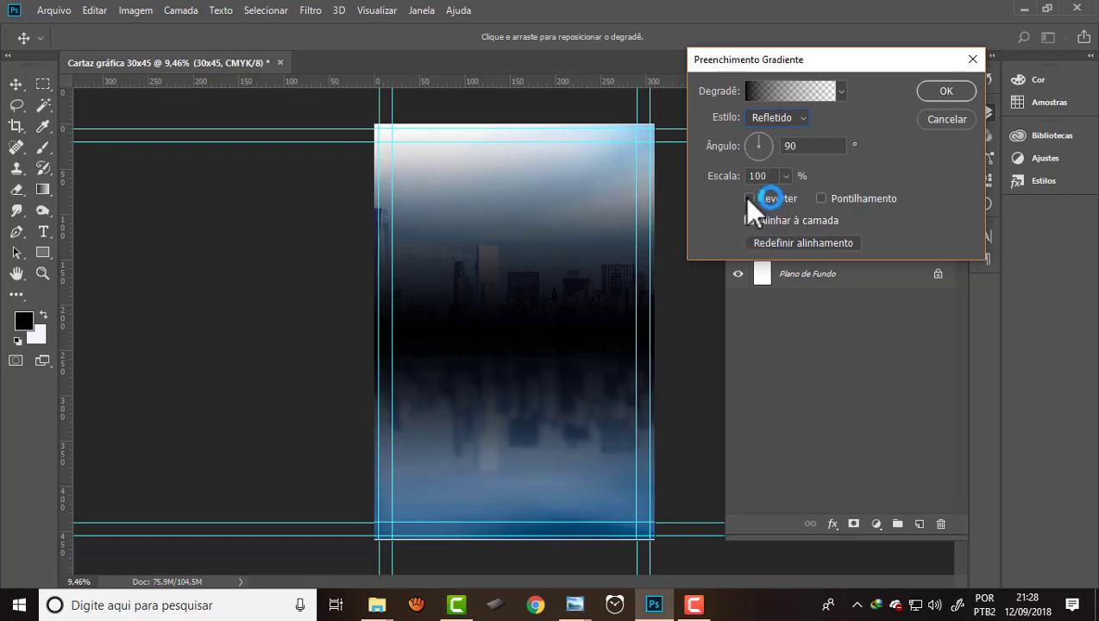
left_click(748, 198)
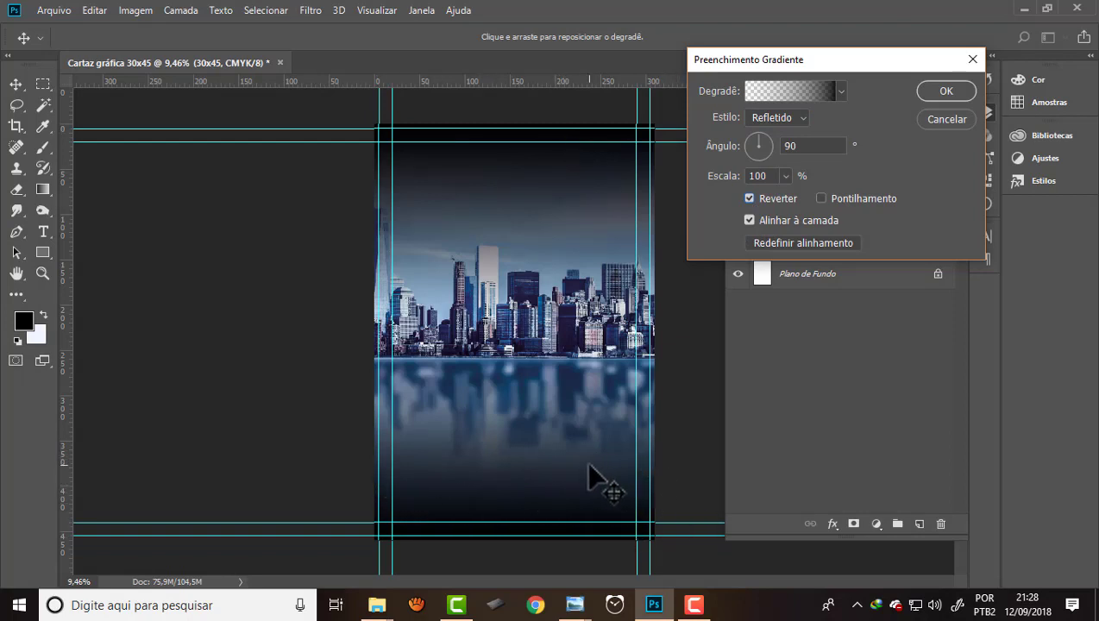
left_click(785, 176)
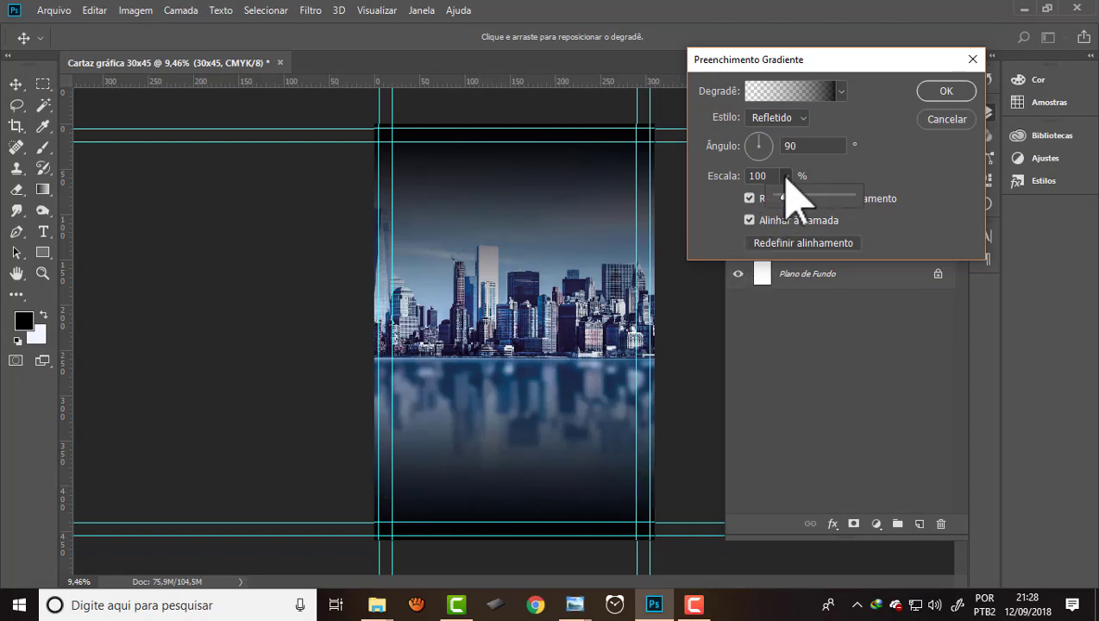
mouse_move(785, 198)
left_mouse_down()
mouse_move(796, 201)
mouse_move(785, 200)
left_mouse_up()
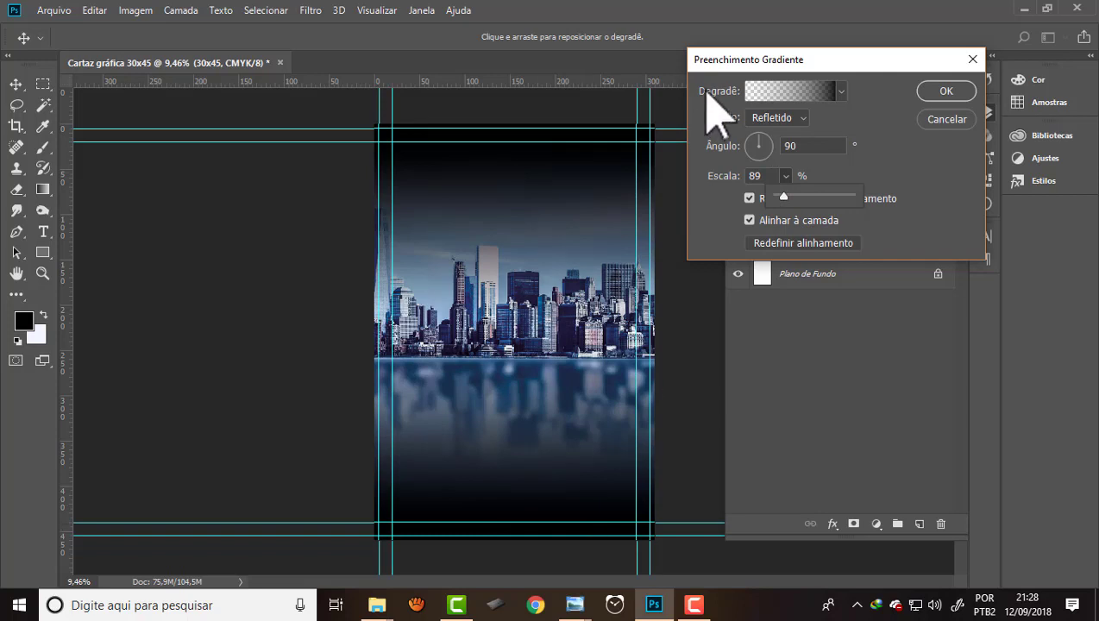
- Confirm the gradient fill, then place the 004437 blue flare image at the poster's top
left_click(945, 91)
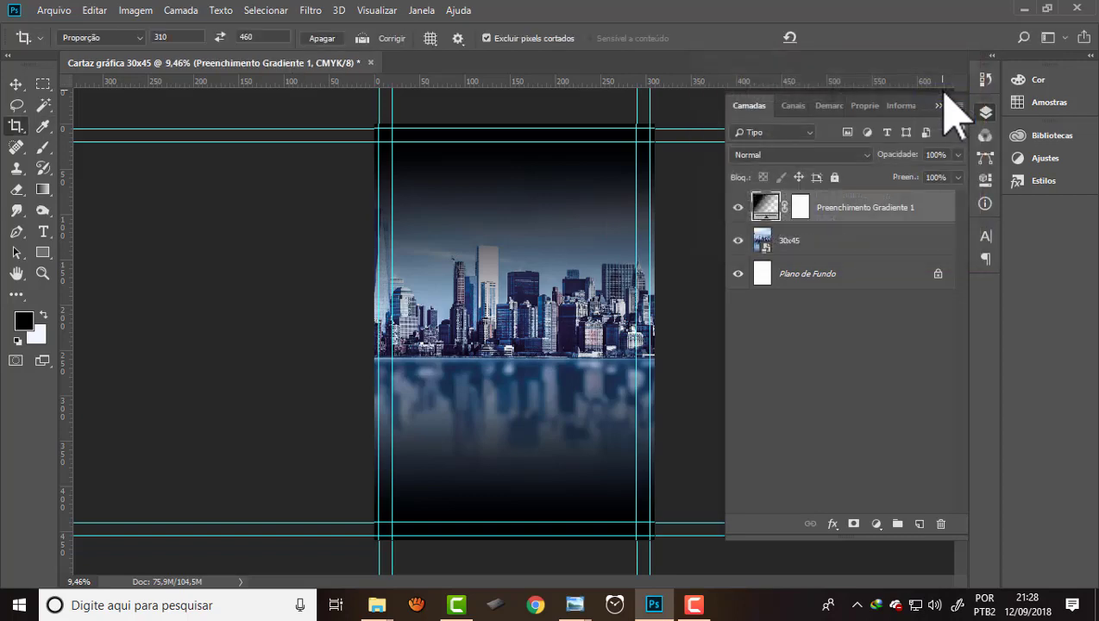
left_click(45, 11)
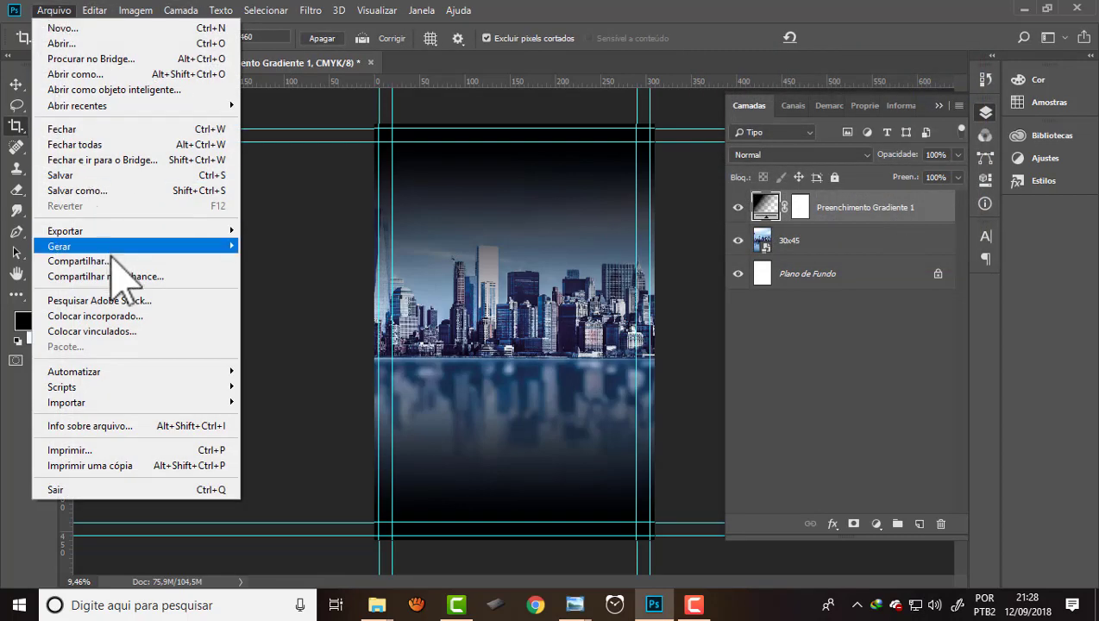
left_click(113, 316)
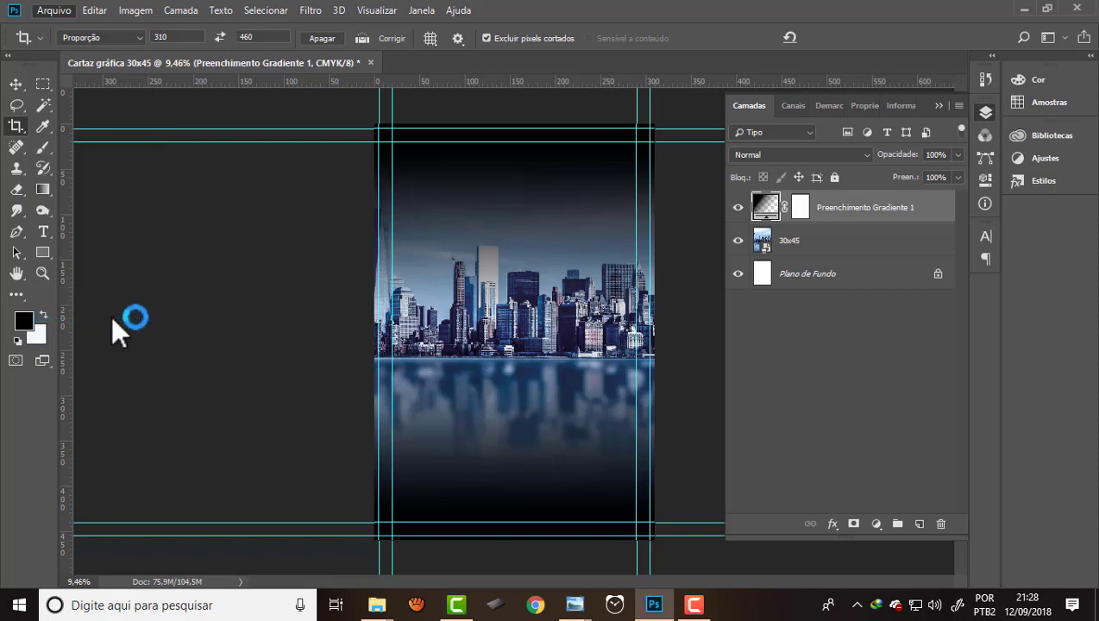
left_click(359, 146)
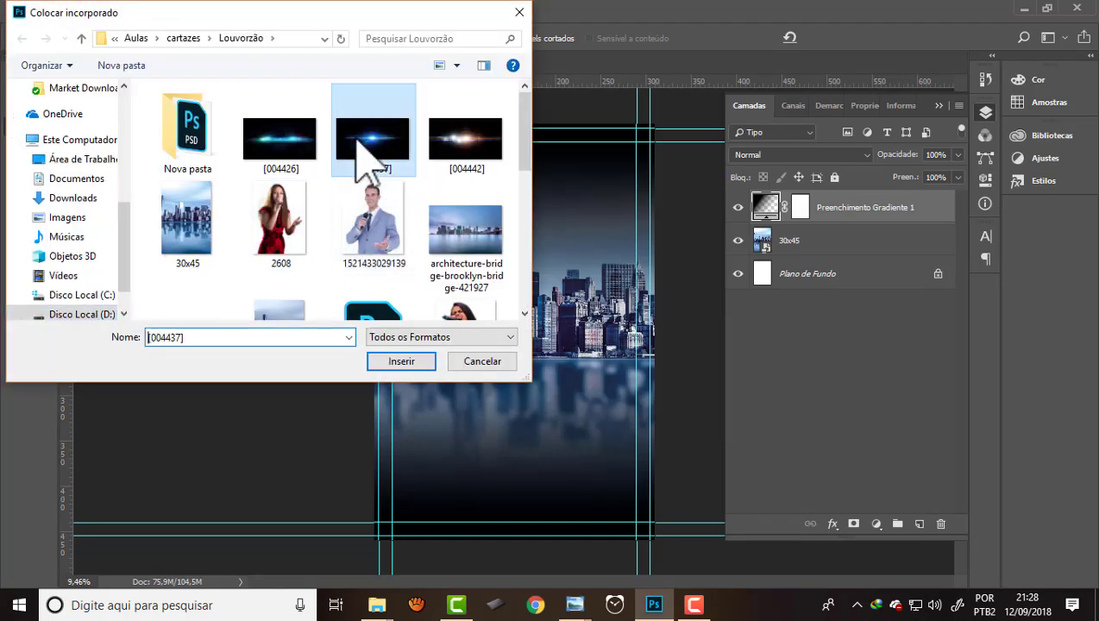
left_click(403, 360)
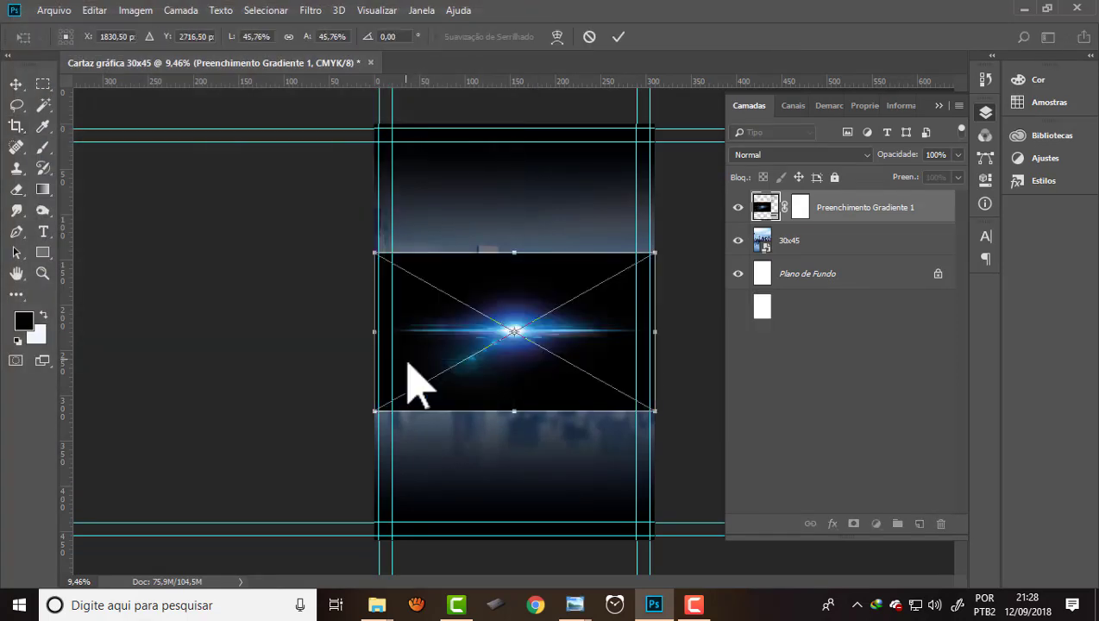
left_click_drag(508, 304, 509, 173)
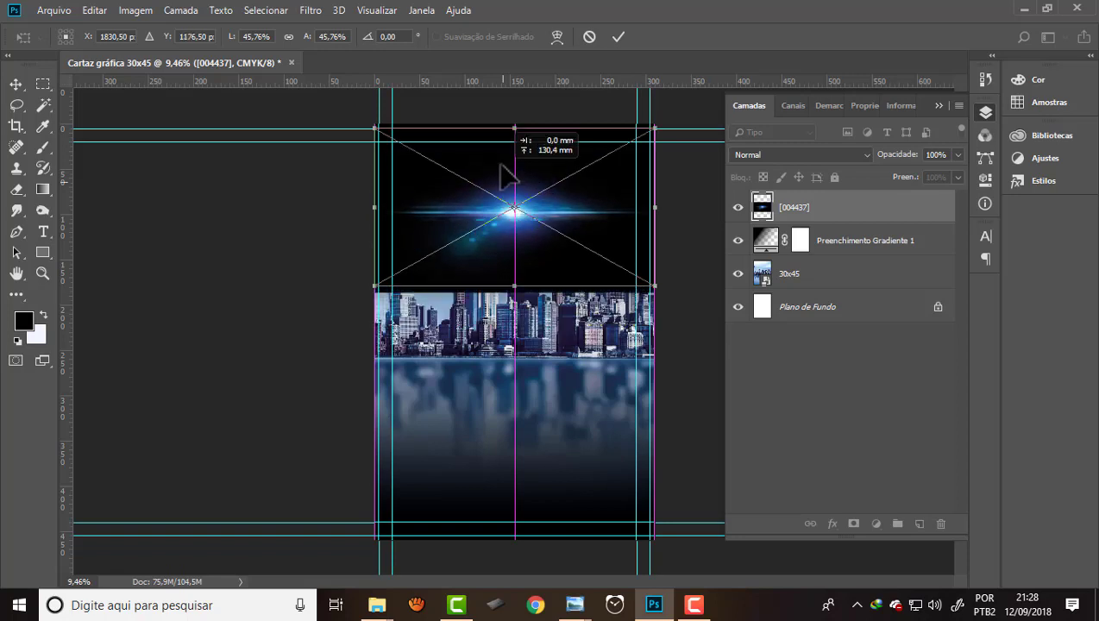
left_click(617, 37)
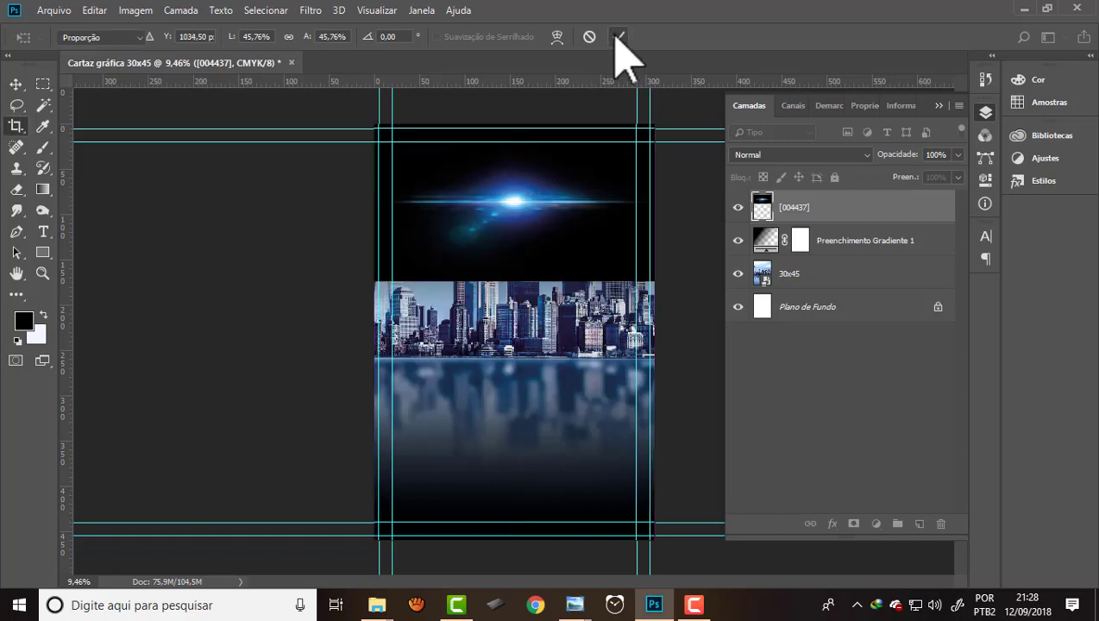
- Rasterize the flare layer, add a mask, and fade its lower edge with a gradient
right_click(849, 214)
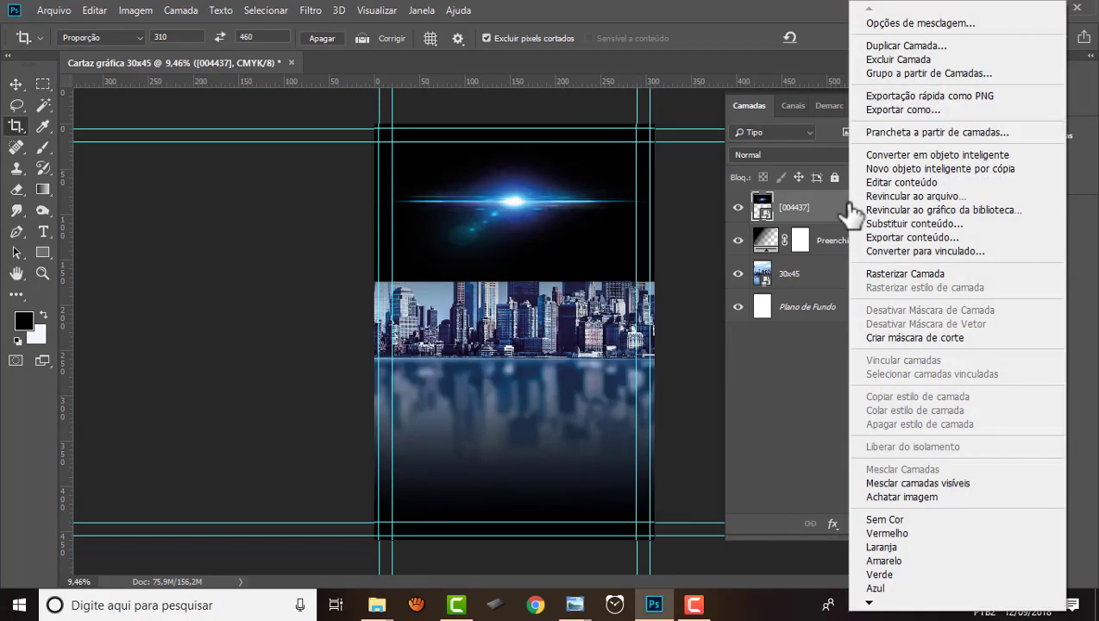
left_click(902, 273)
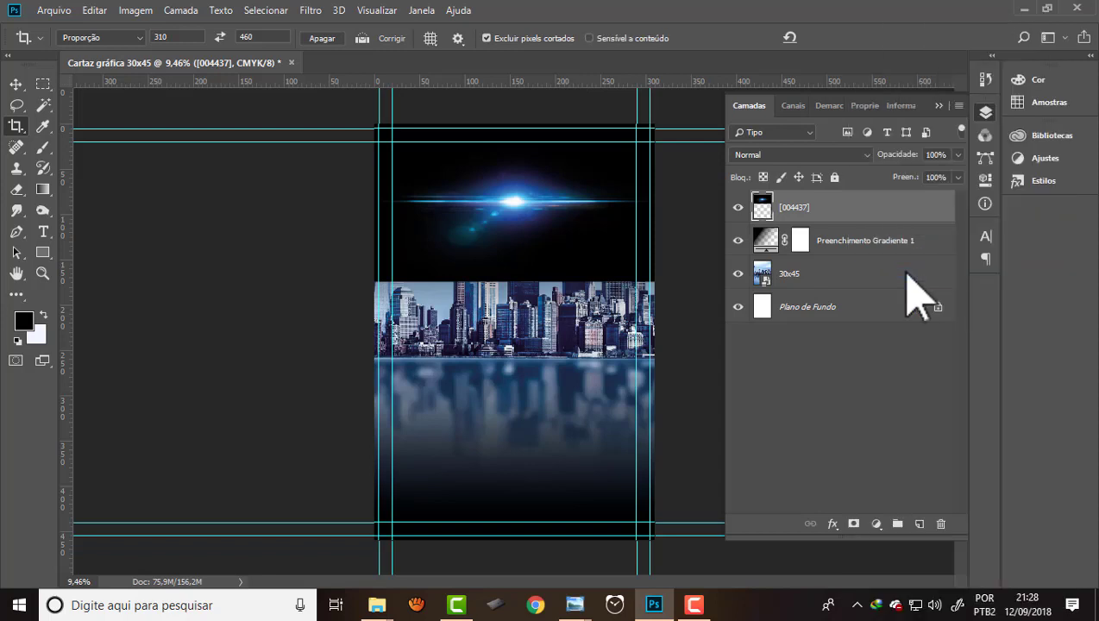
left_click(853, 524)
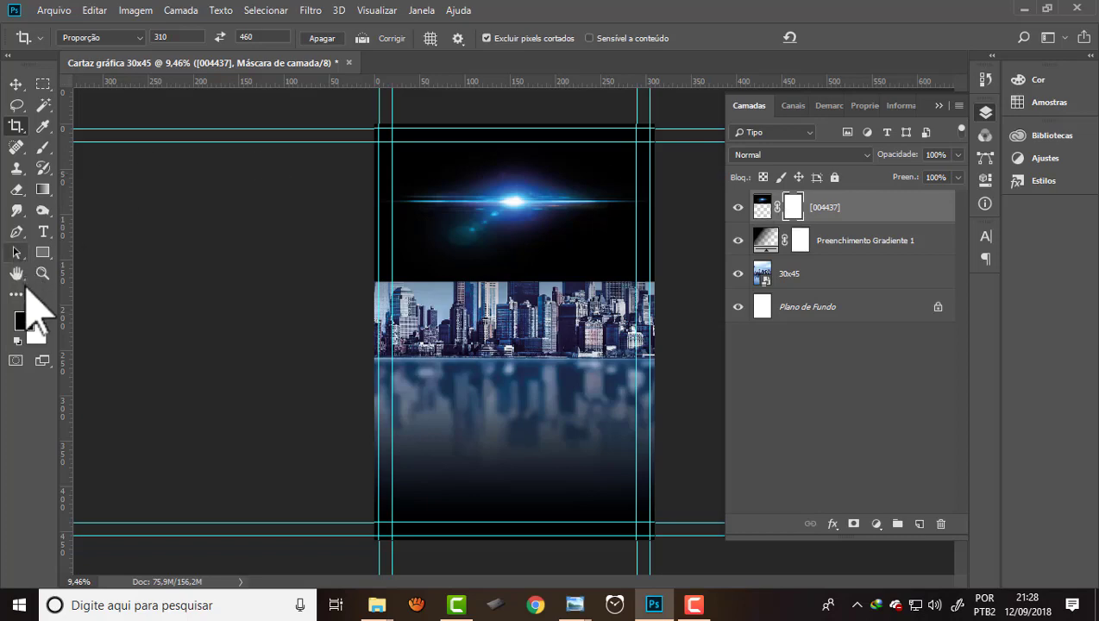
left_click(45, 190)
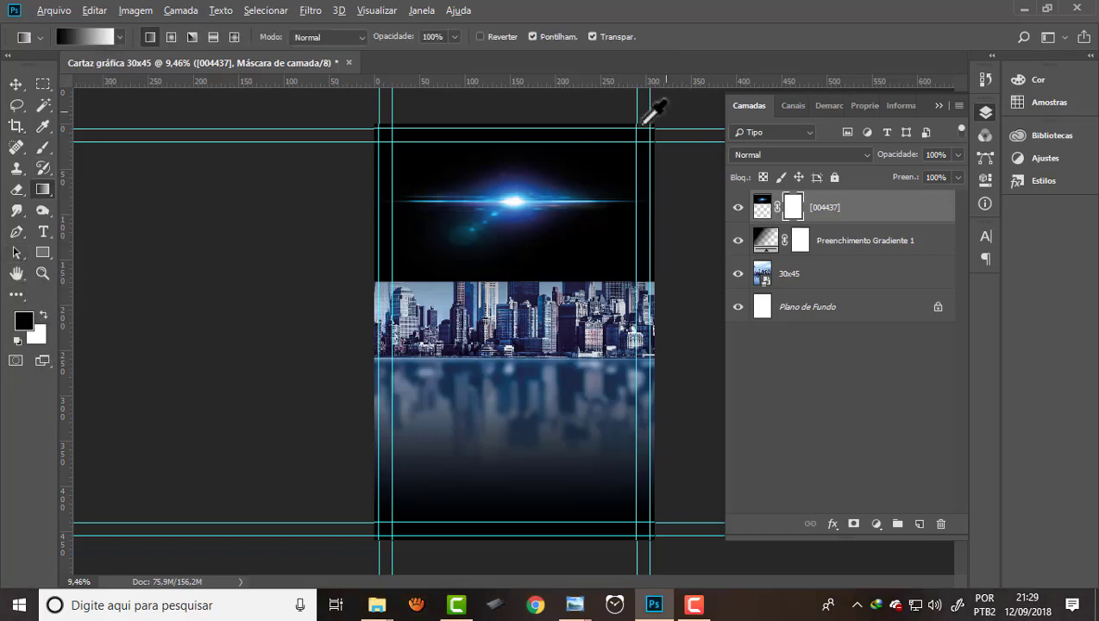
scroll(574, 121, "up", 1)
scroll(573, 117, "up", 2)
scroll(572, 112, "up", 1)
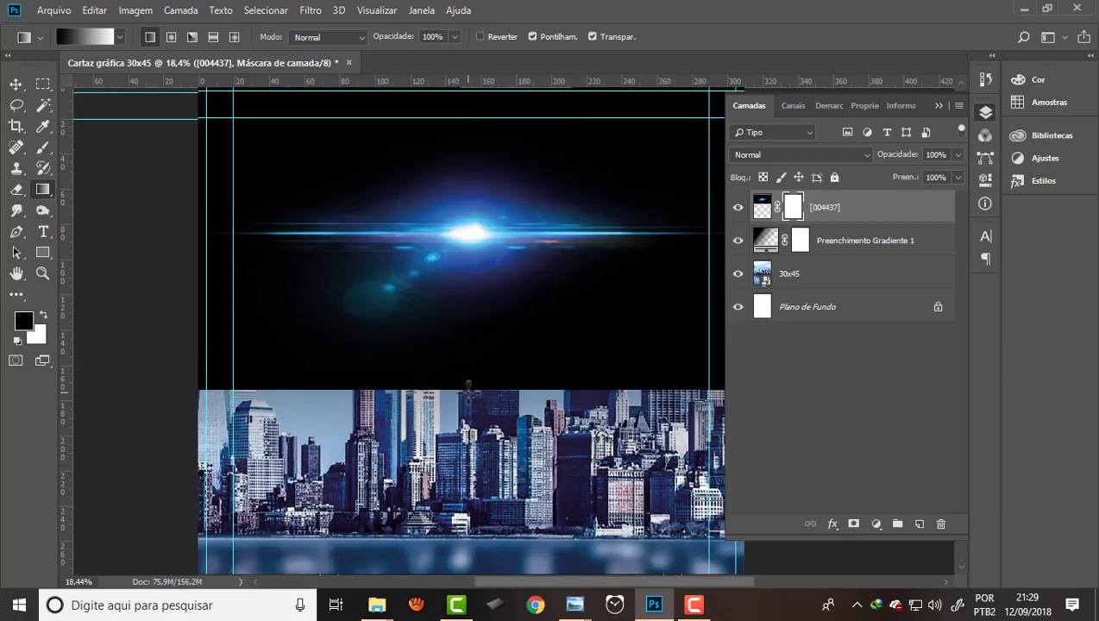
left_click_drag(464, 390, 464, 233)
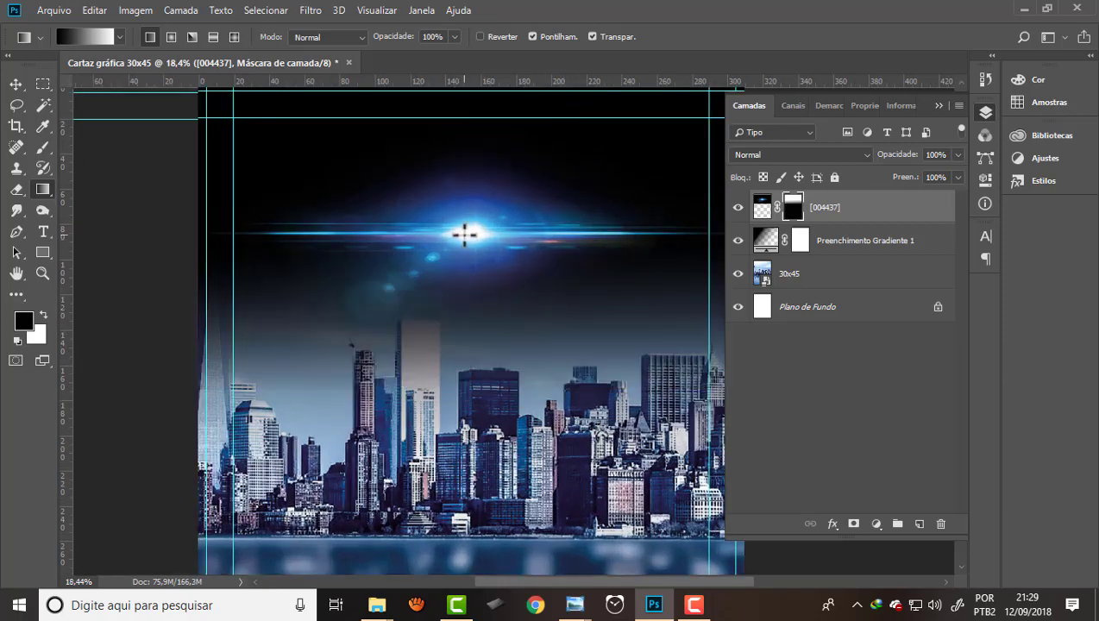
scroll(394, 336, "down", 2)
scroll(384, 221, "down", 1)
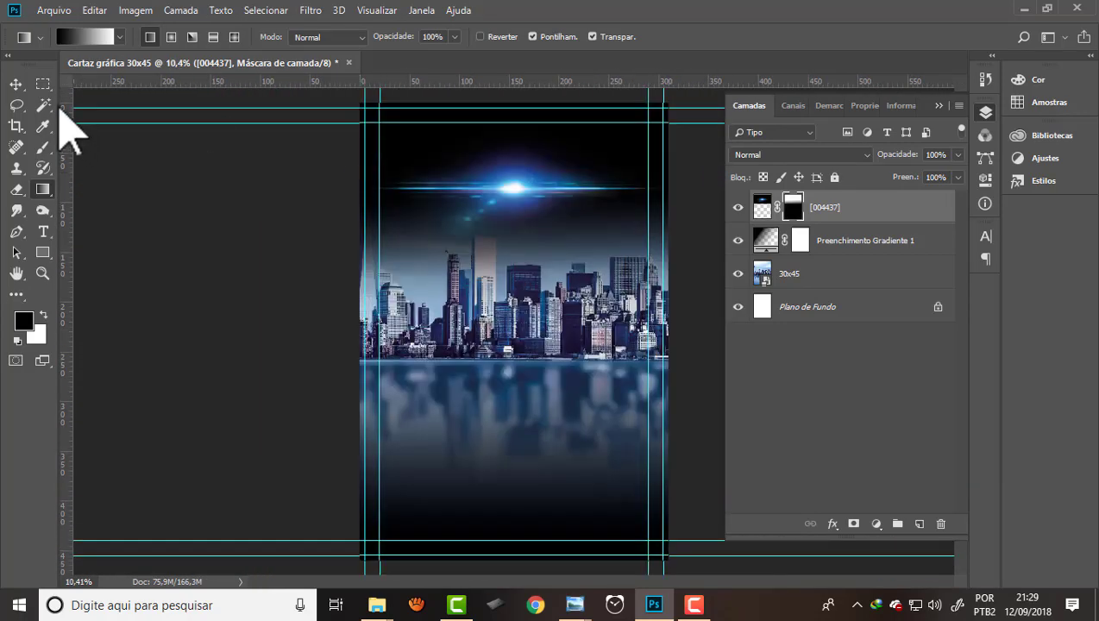
- Move the blue flare layer slightly lower on the poster
left_click(18, 85)
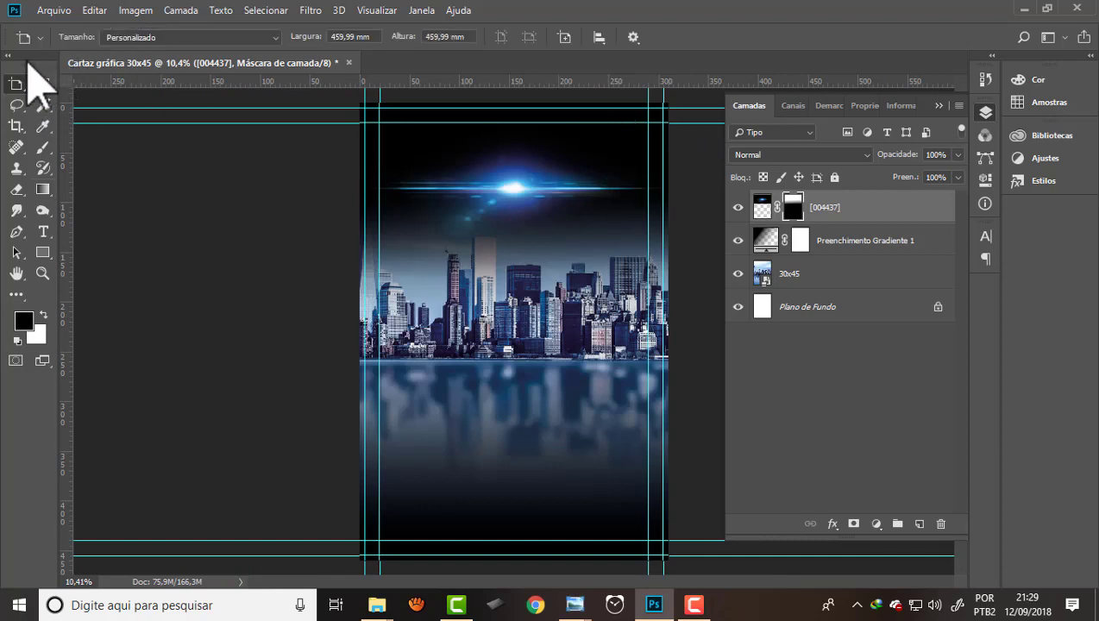
right_click(22, 93)
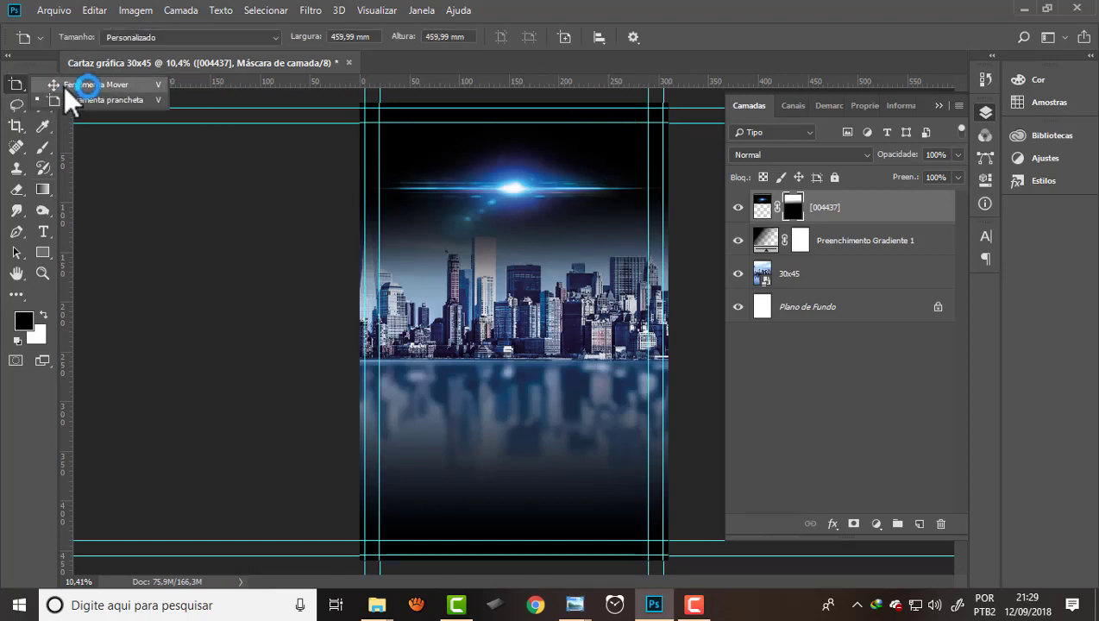
left_click(66, 86)
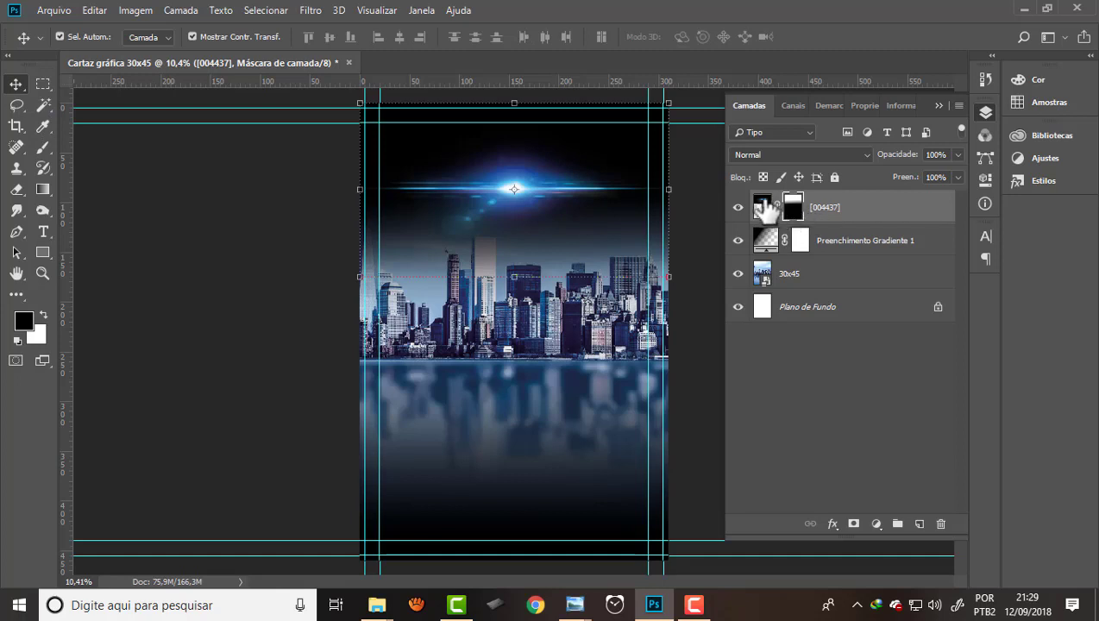
left_click(762, 207)
left_click_drag(568, 143, 568, 171)
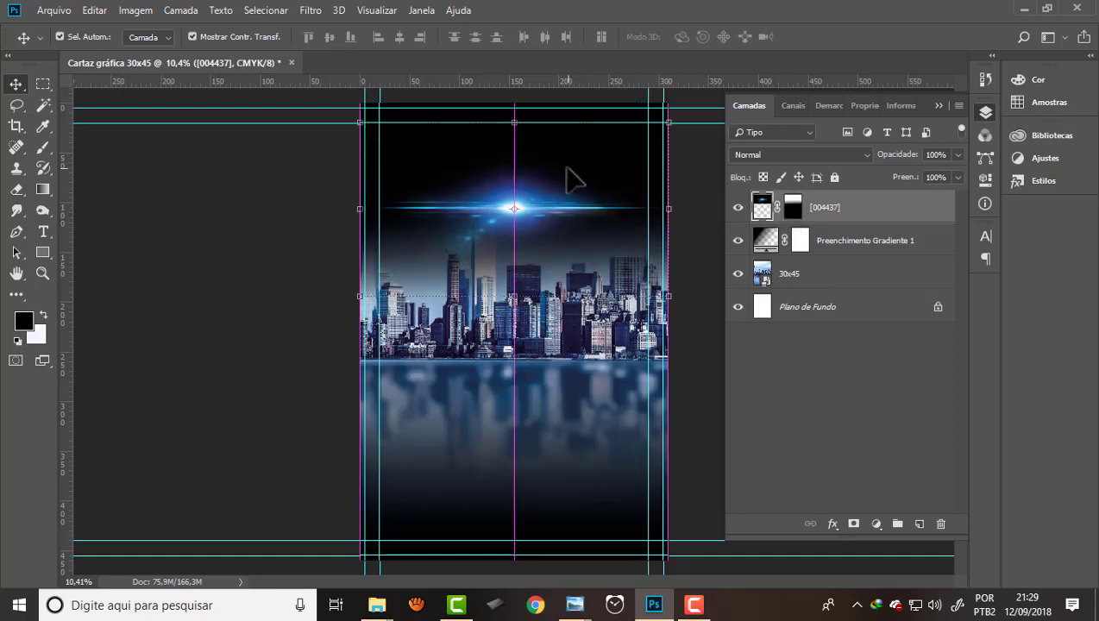
scroll(501, 173, "down", 2)
scroll(654, 153, "up", 3)
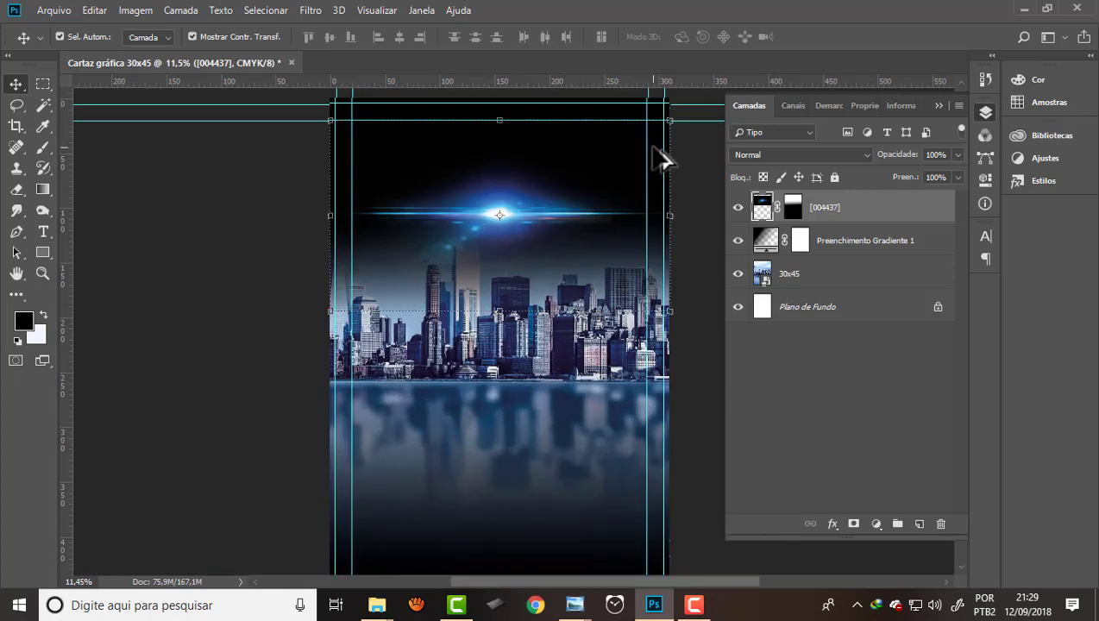
left_click(183, 182)
scroll(177, 169, "down", 1)
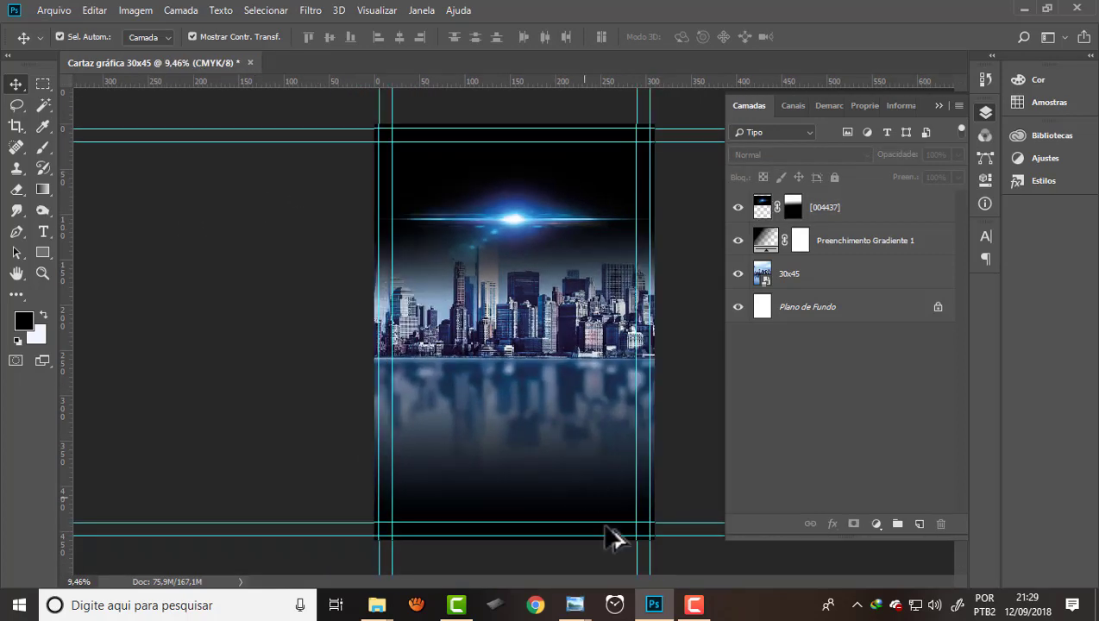
- Place the 004442 flare image as embedded and position it near the poster's bottom
left_click(53, 10)
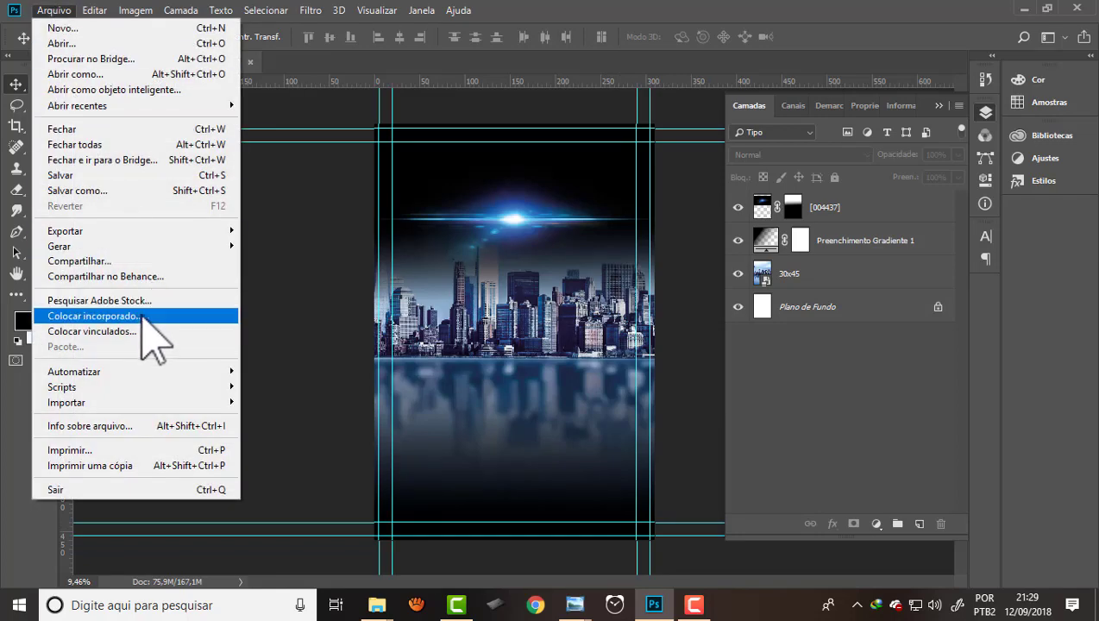
left_click(139, 317)
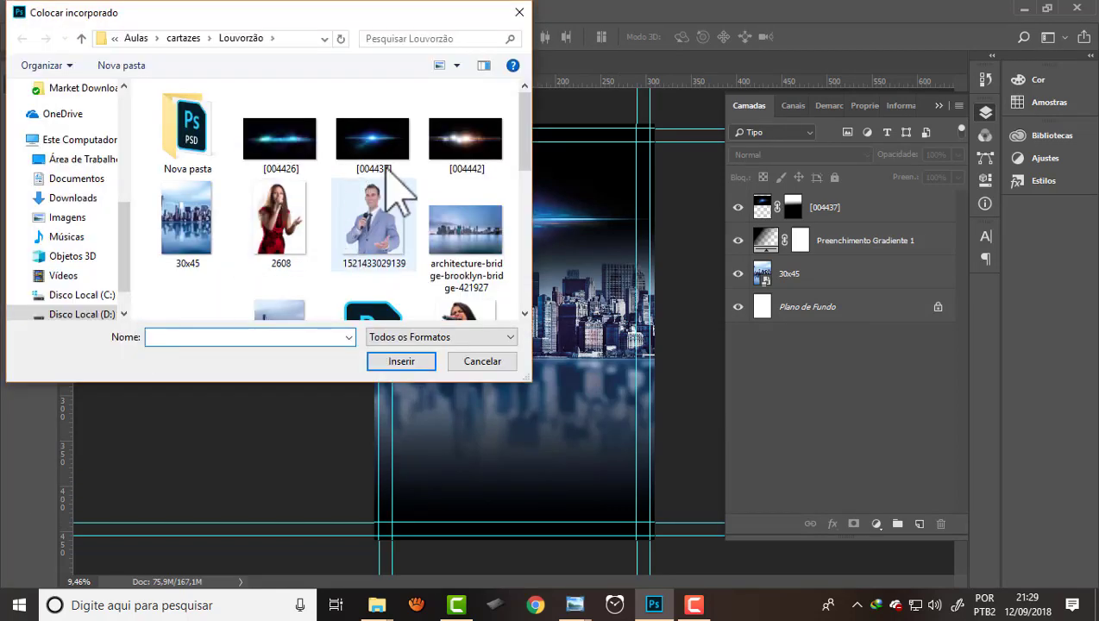
left_click(458, 139)
left_click(405, 360)
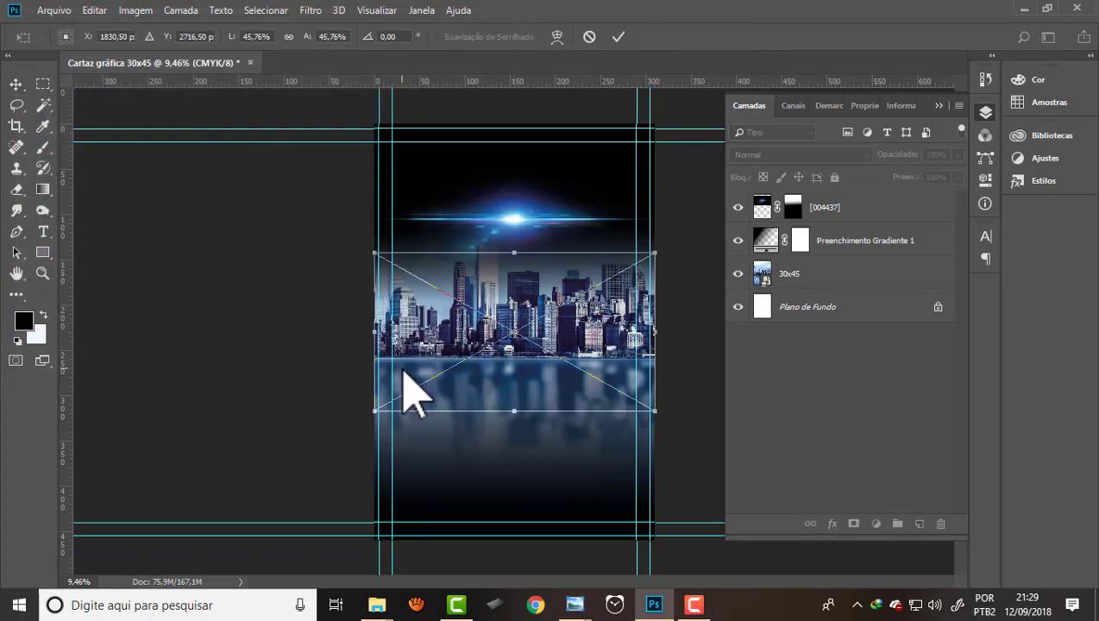
left_click_drag(498, 286, 496, 425)
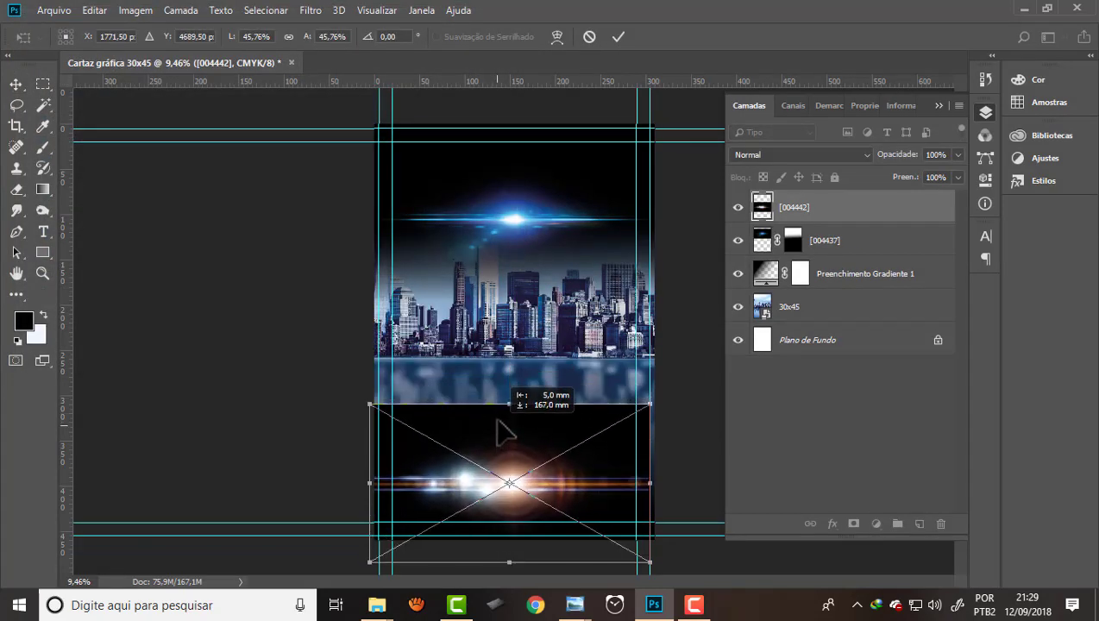
left_click_drag(496, 424, 503, 419)
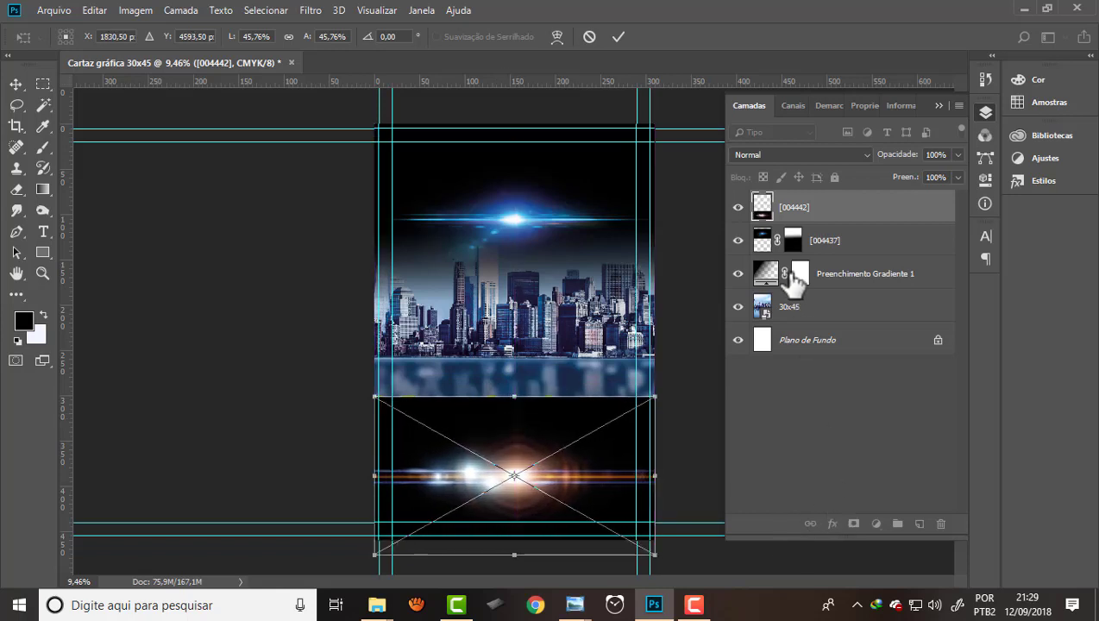
left_click(618, 37)
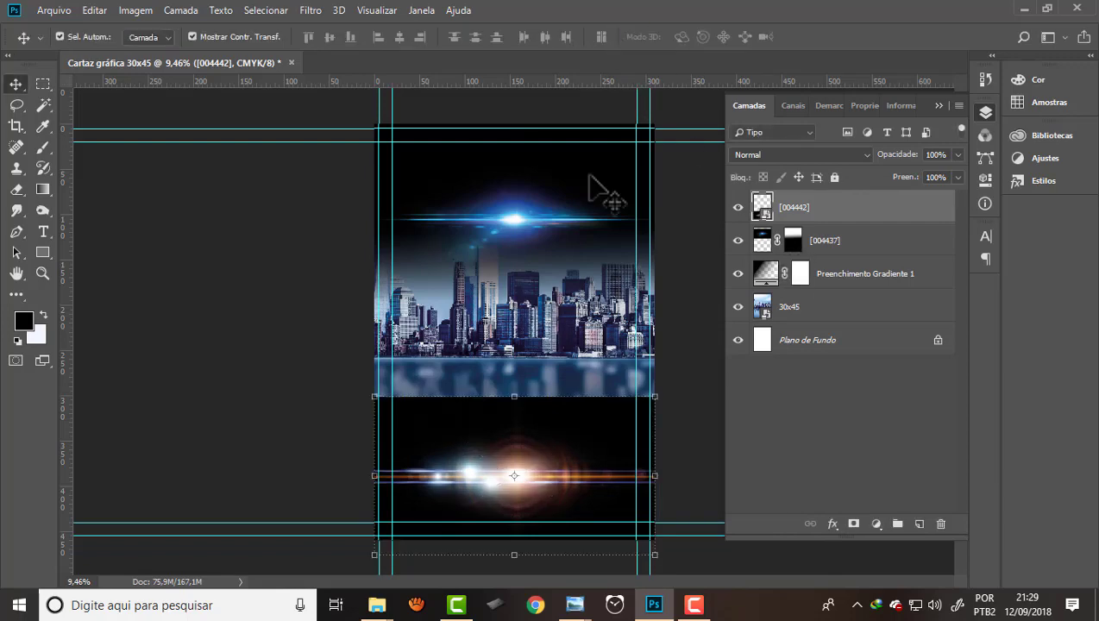
- Rasterize the 004442 layer and fade its top into the reflection with a gradient mask
right_click(836, 211)
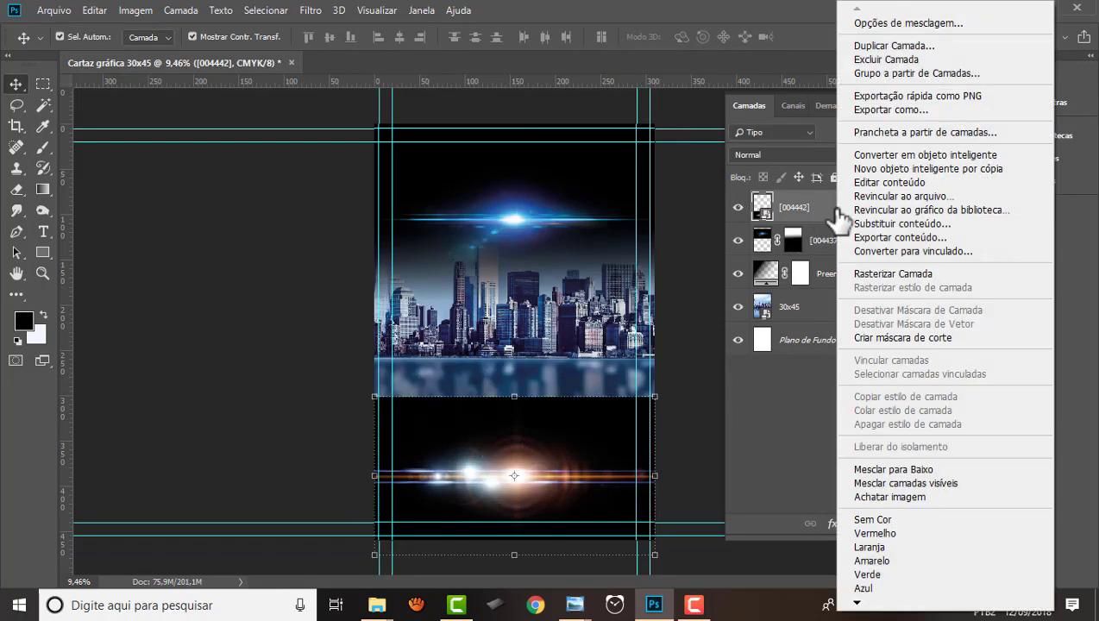
left_click(888, 274)
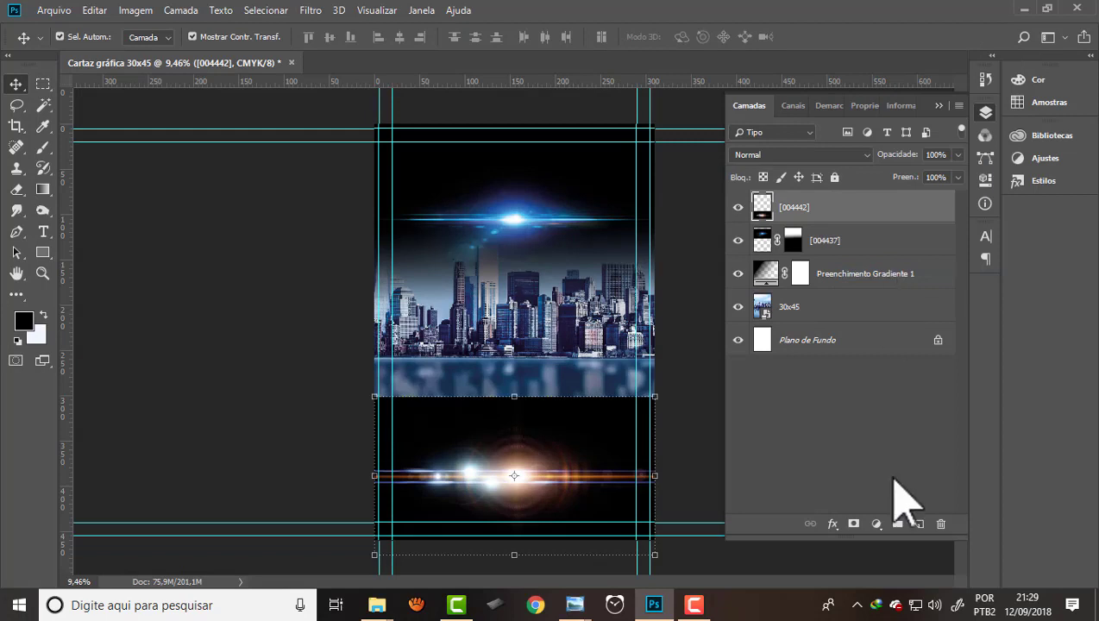
left_click(853, 525)
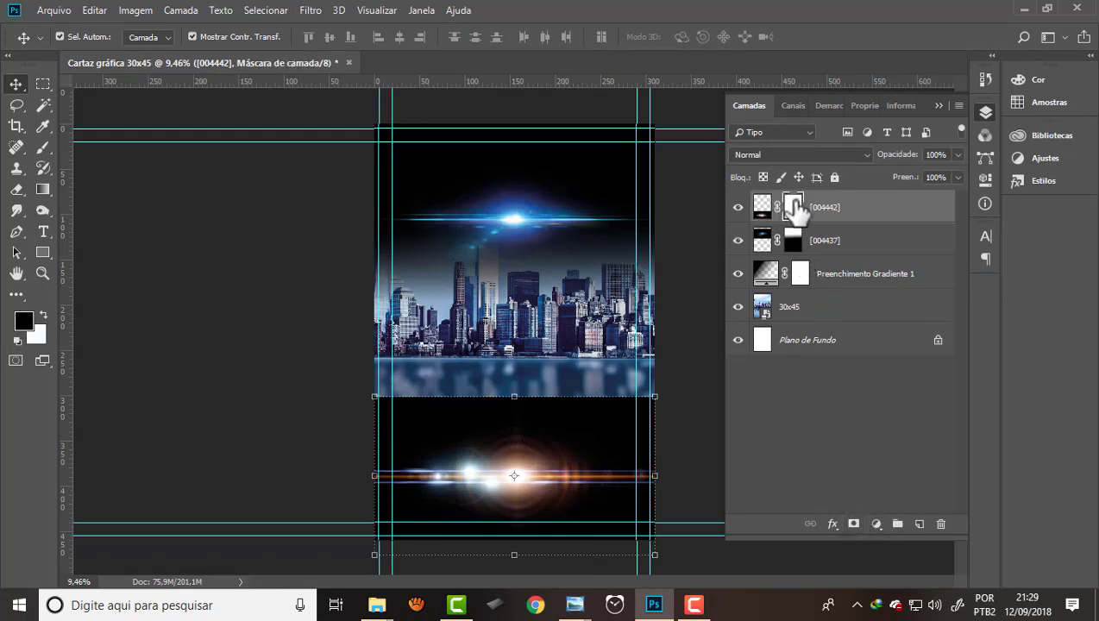
left_click(43, 190)
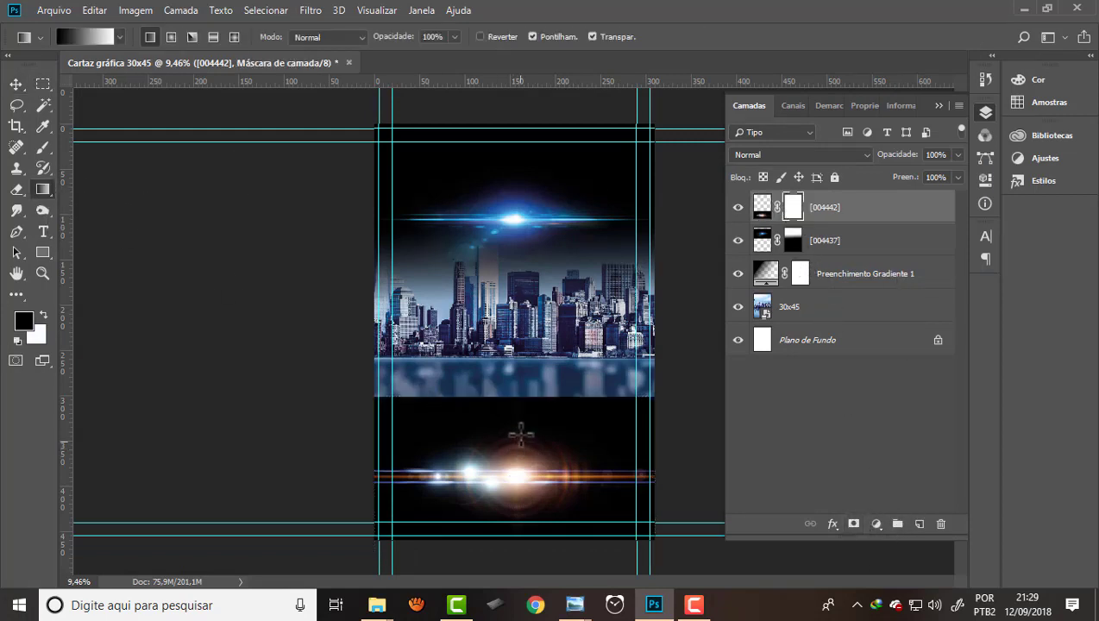
left_click_drag(518, 498, 518, 508)
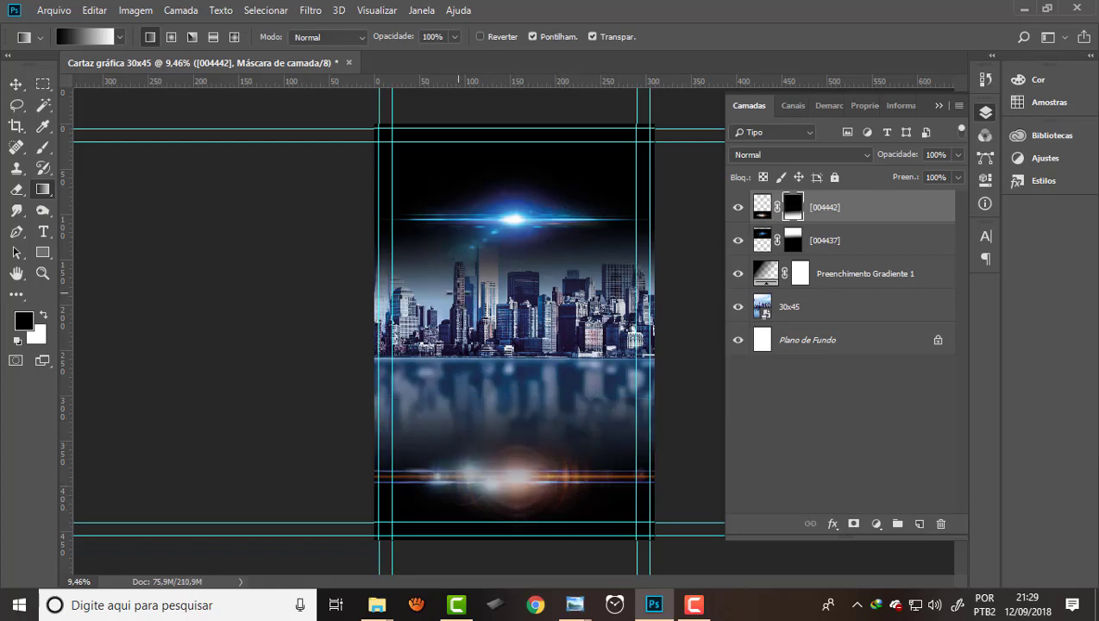
left_click(15, 83)
key("ctrl+minus")
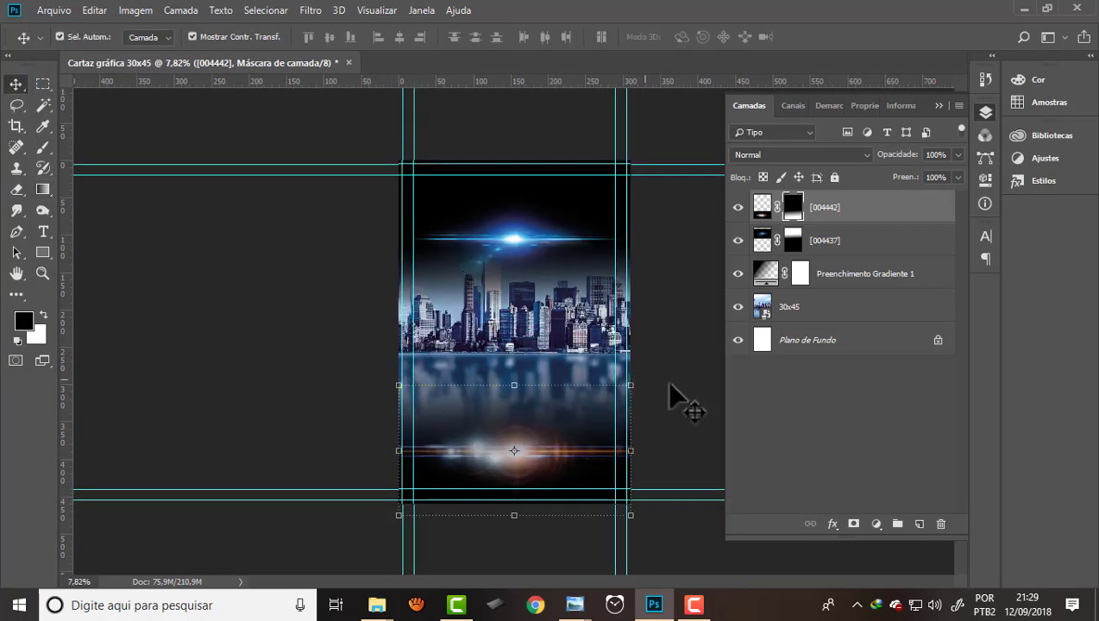
left_click(665, 379)
scroll(682, 385, "up", 2)
scroll(343, 214, "down", 1)
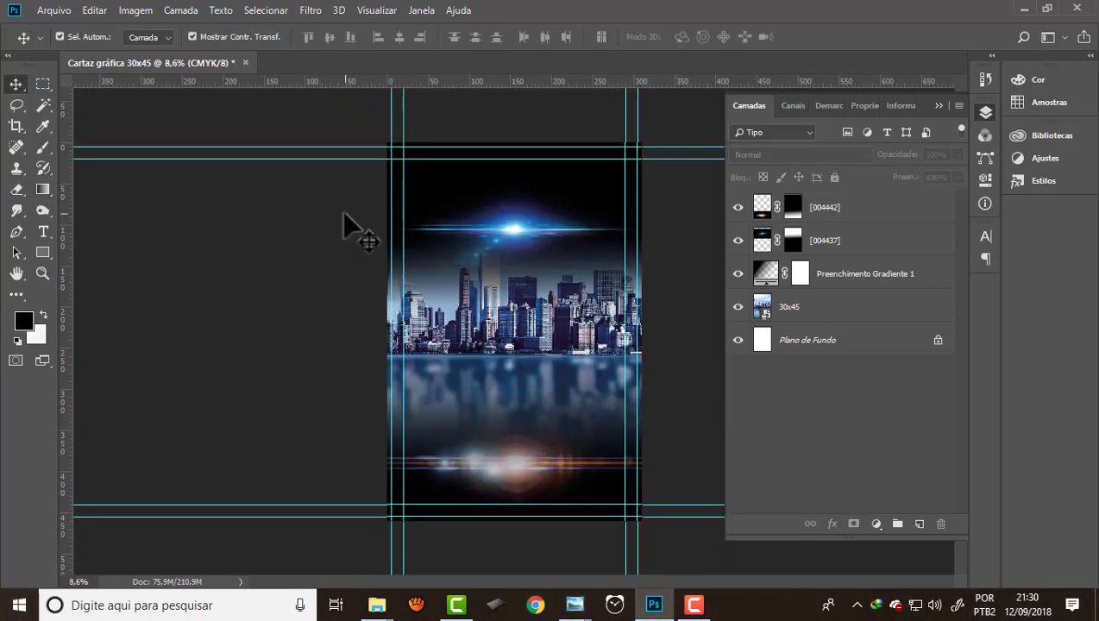
scroll(660, 306, "up", 1)
- Save the poster as Cartaz gráfica 30x45.psd in Photoshop format
left_click(47, 10)
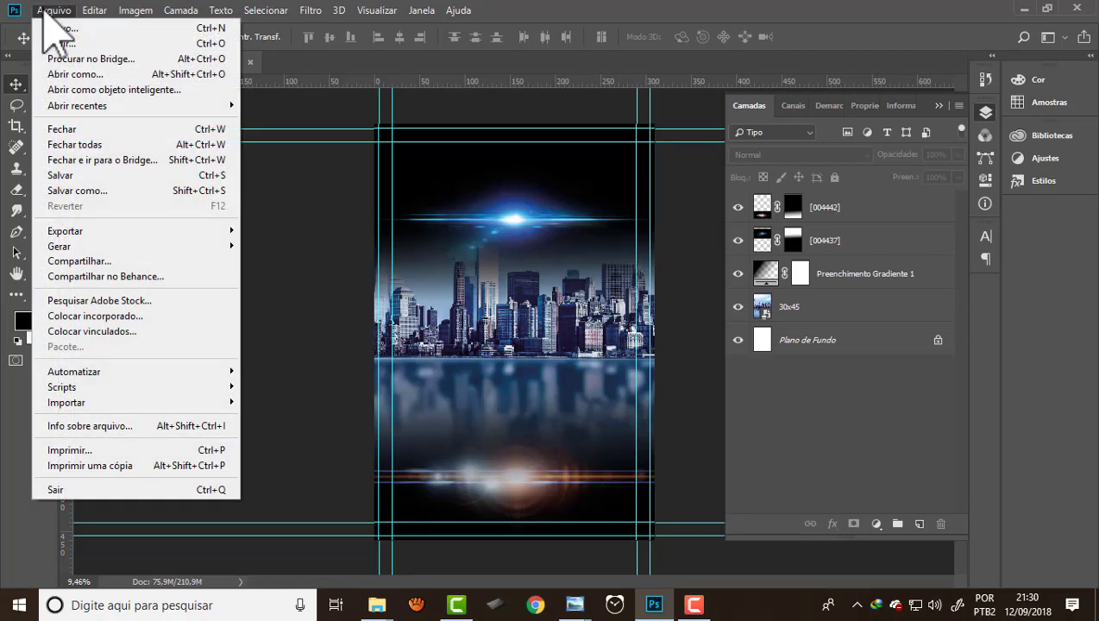
left_click(75, 189)
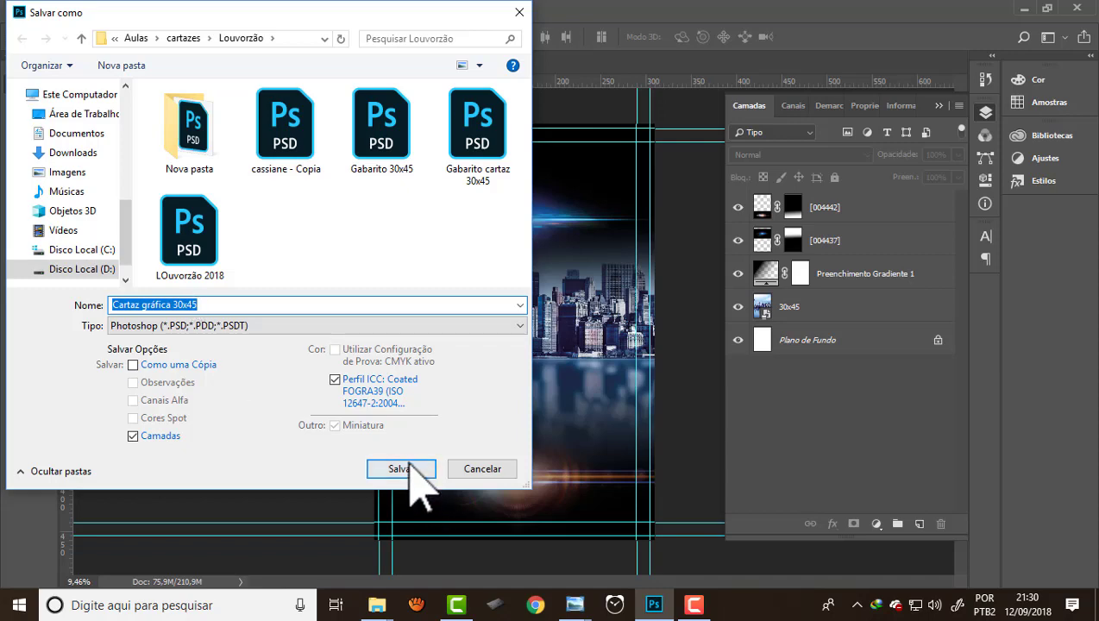
left_click(416, 471)
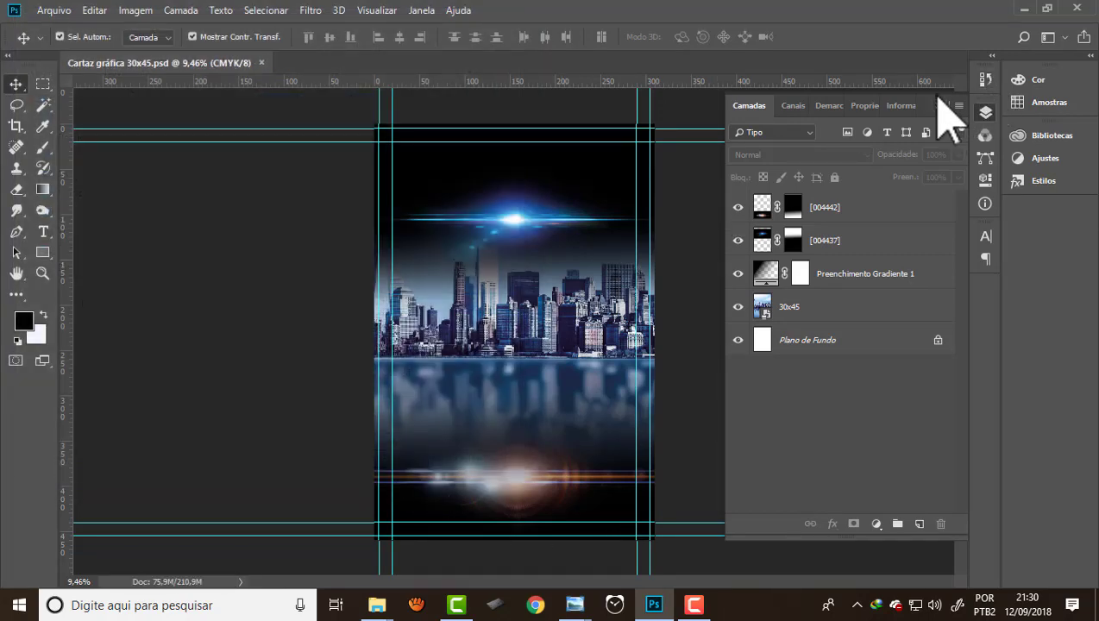
- Group the 004442, 004437, gradient fill and 30x45 layers into a group named fundo
left_click(854, 219)
left_click(841, 248, "shift")
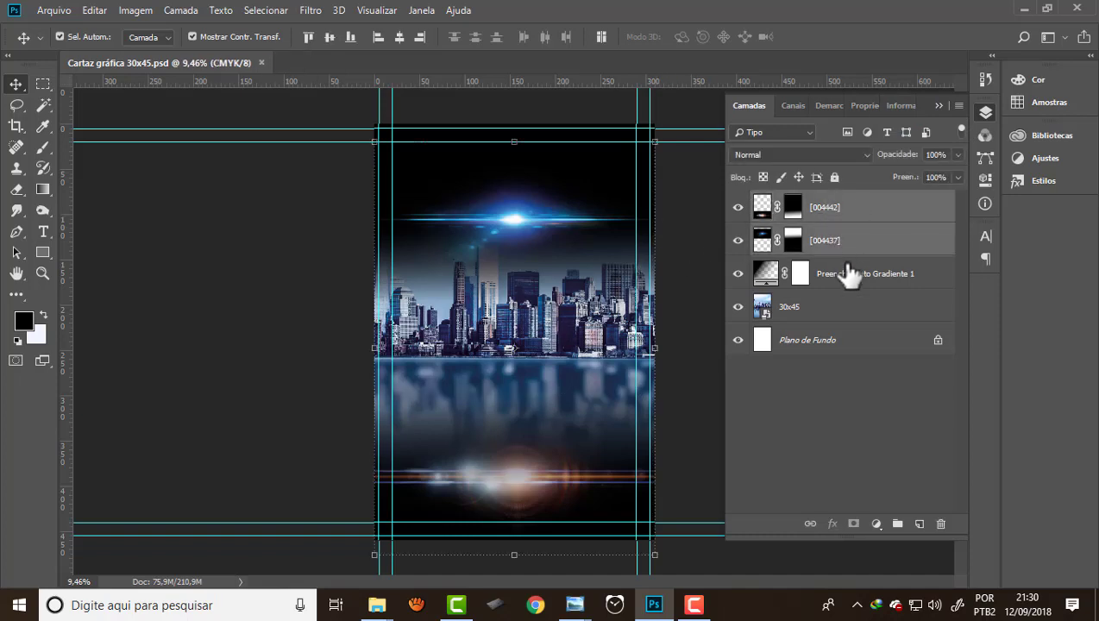
left_click(848, 275, "shift")
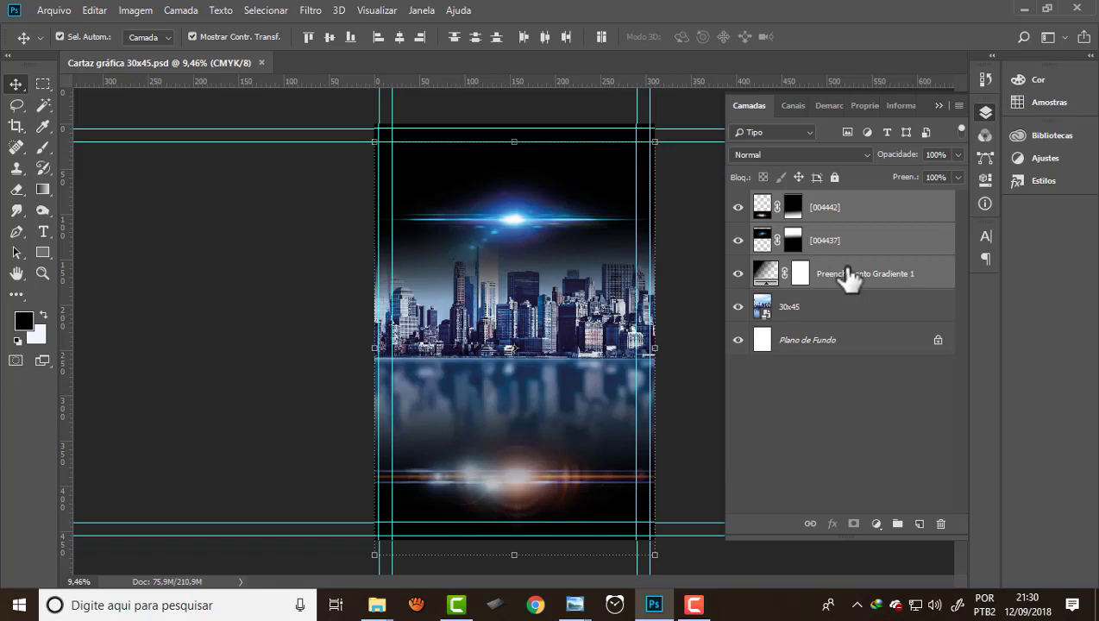
left_click(840, 303, "shift")
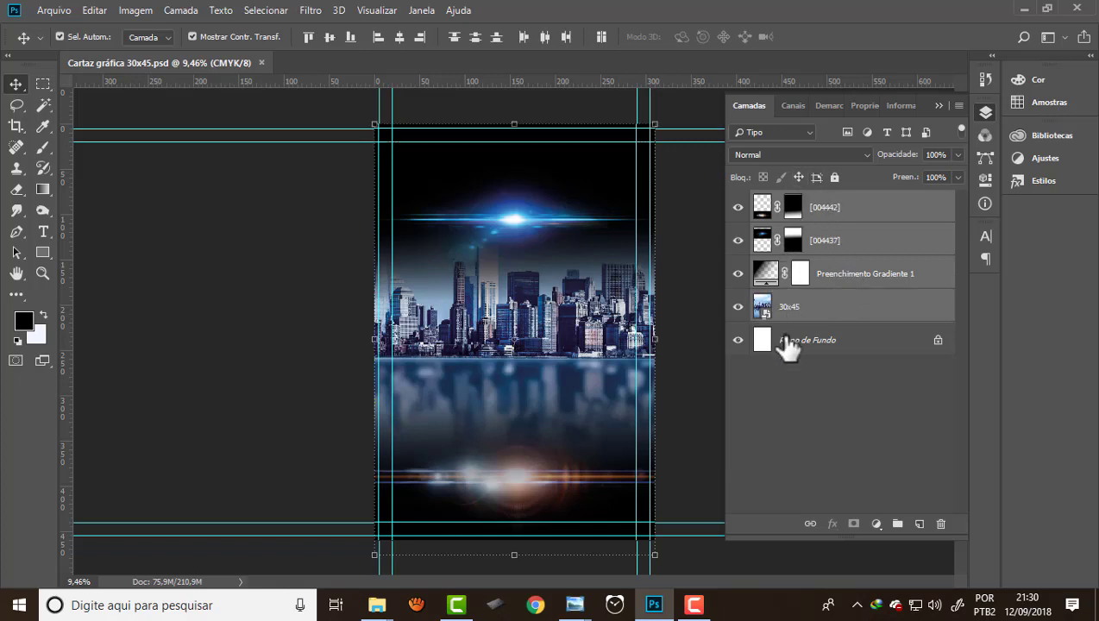
left_click(897, 524)
type("fundo")
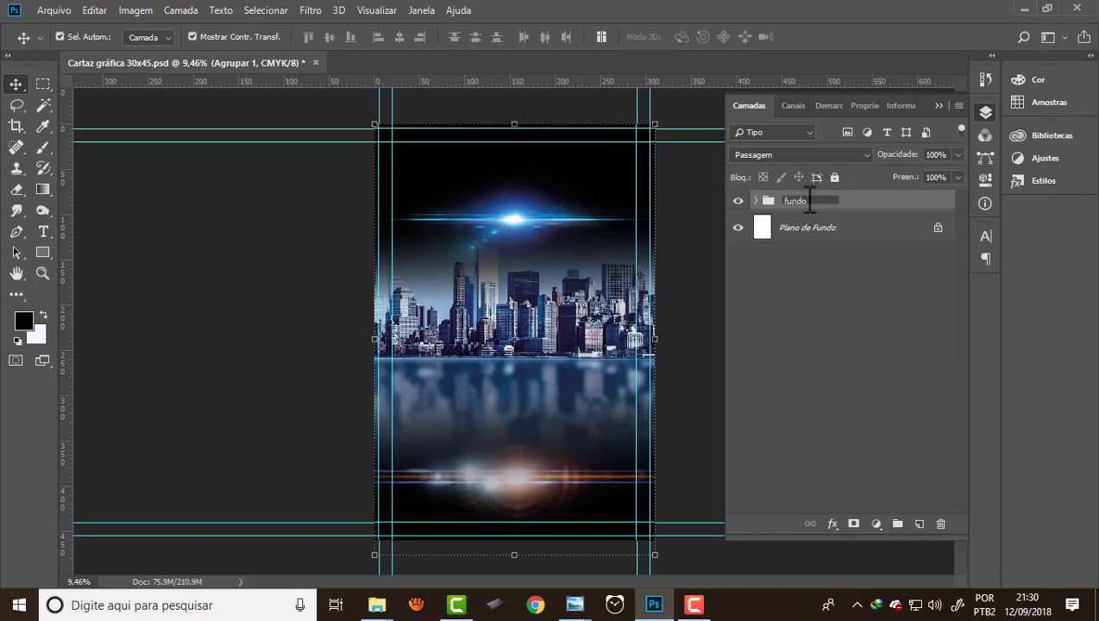
key("Return")
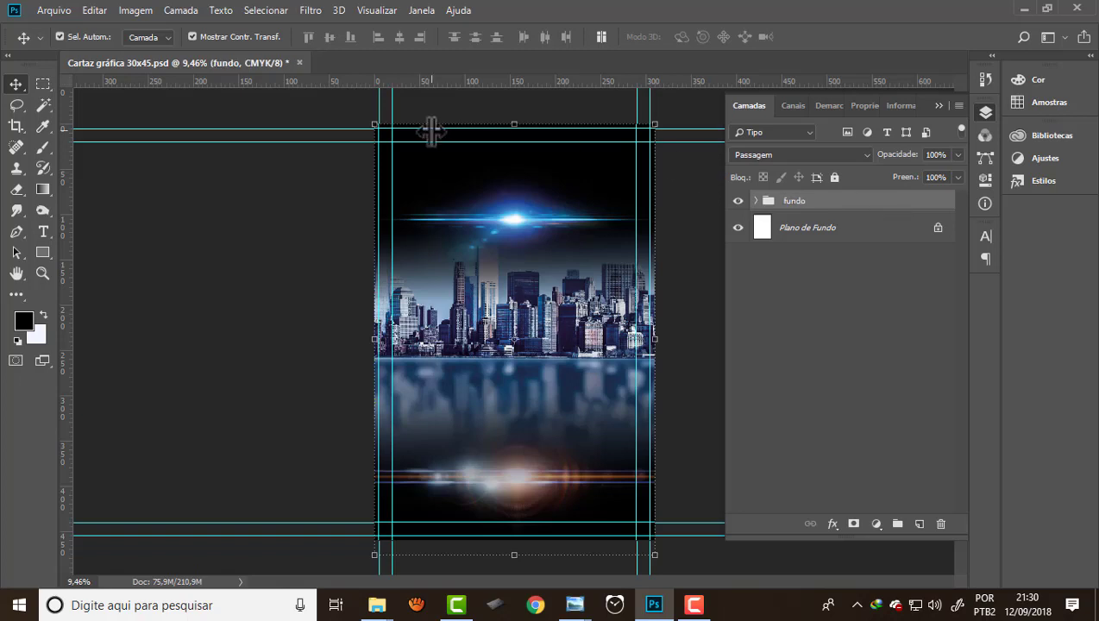
scroll(430, 130, "down", 1)
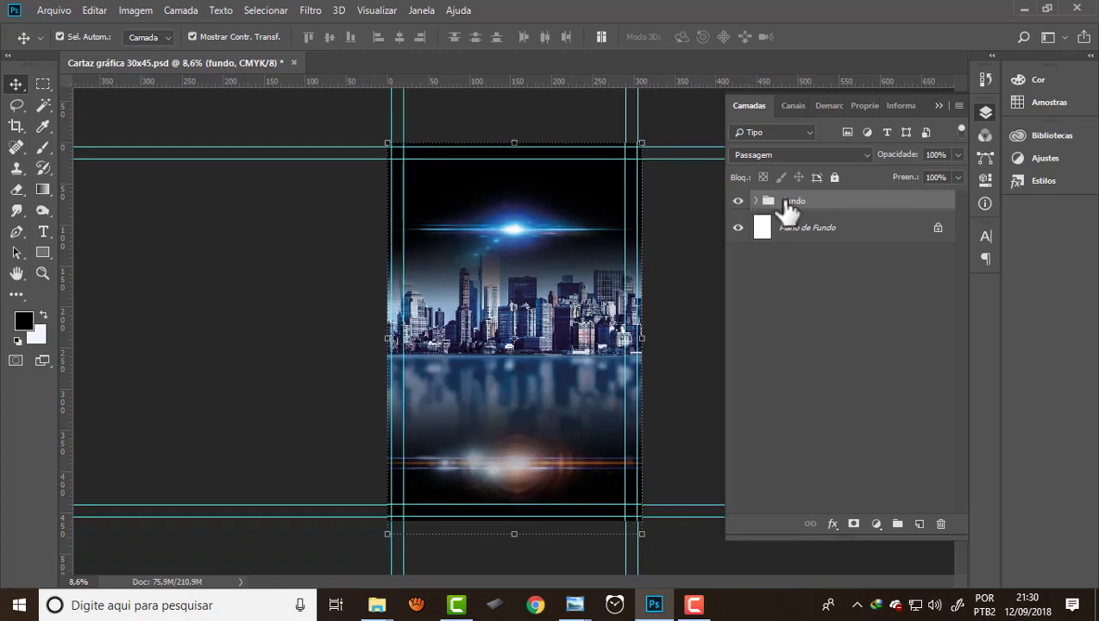
- On a new layer above fundo, set the Type tool to 100 pt with a gold text colour
left_click(919, 524)
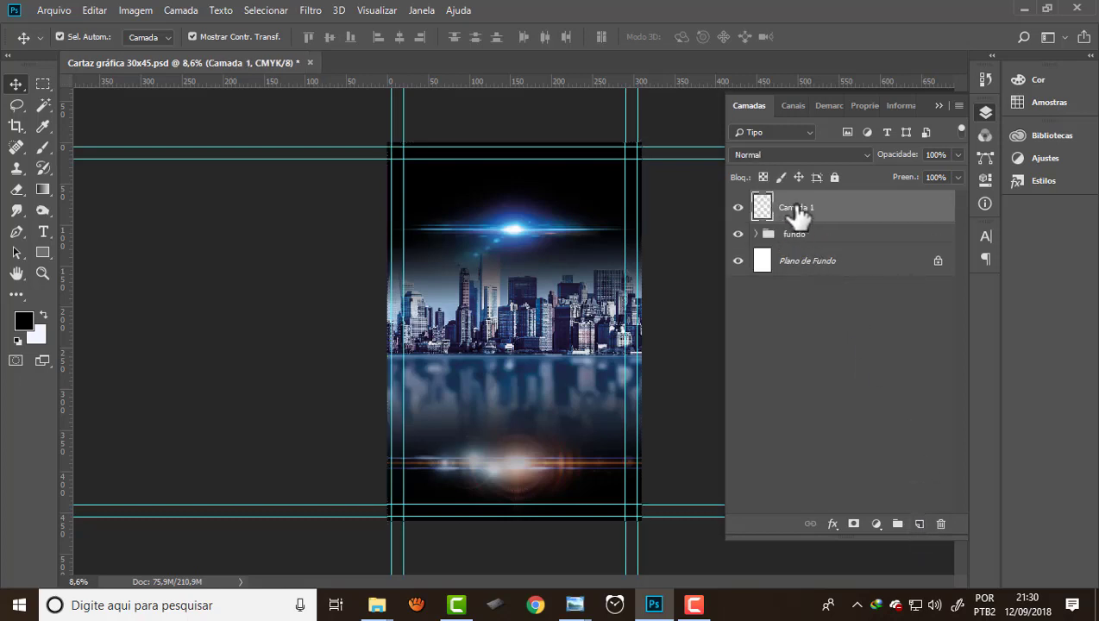
left_click(43, 233)
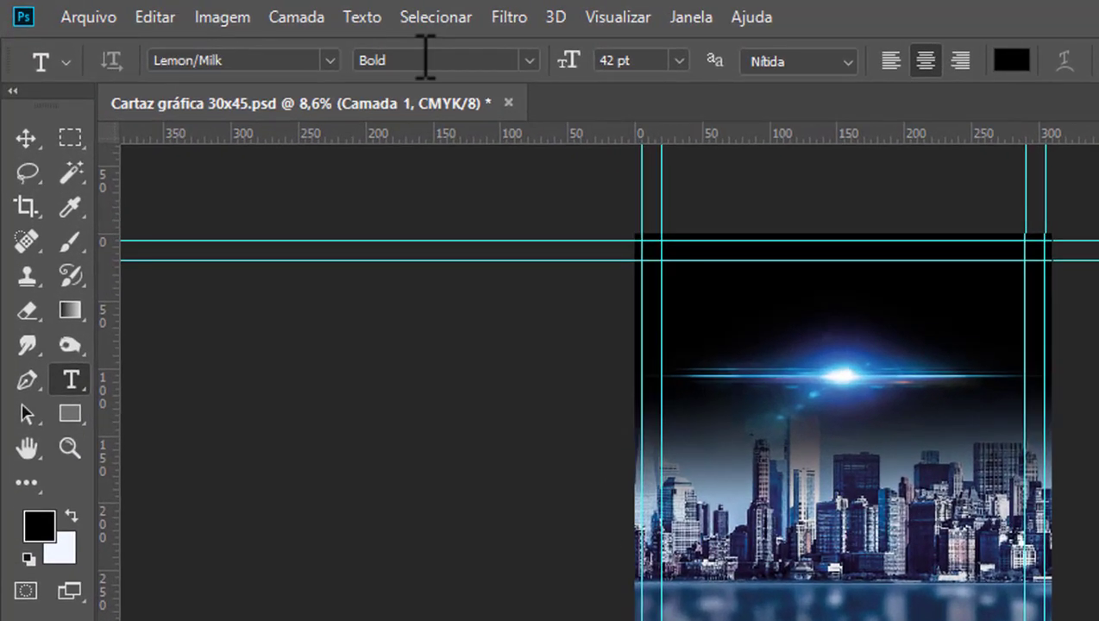
left_click(679, 59)
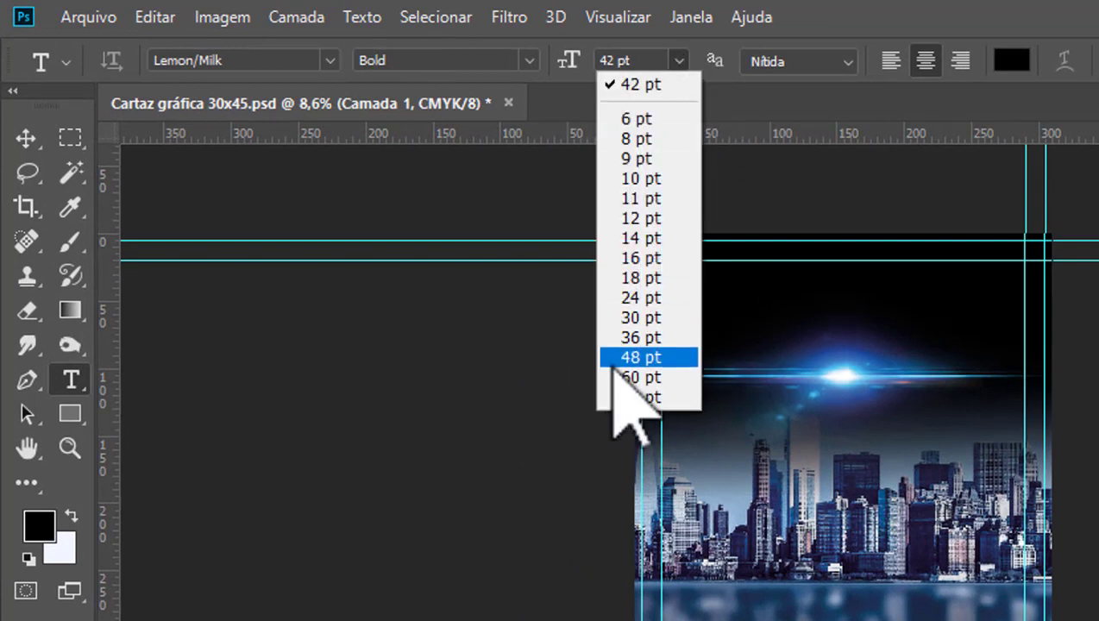
left_click(640, 396)
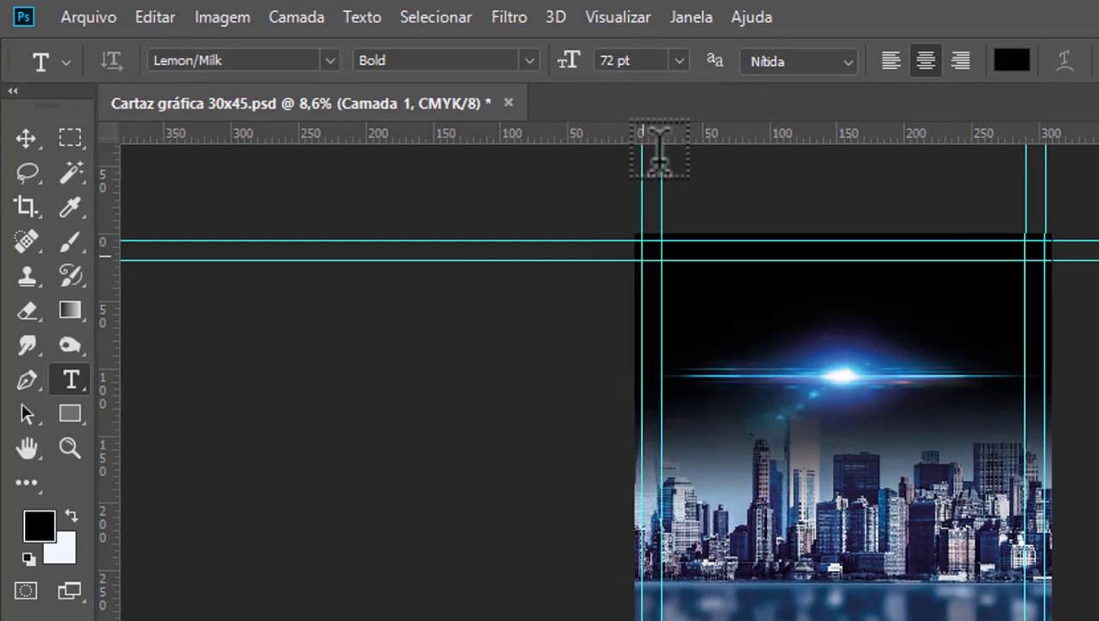
left_click(601, 62)
type("100")
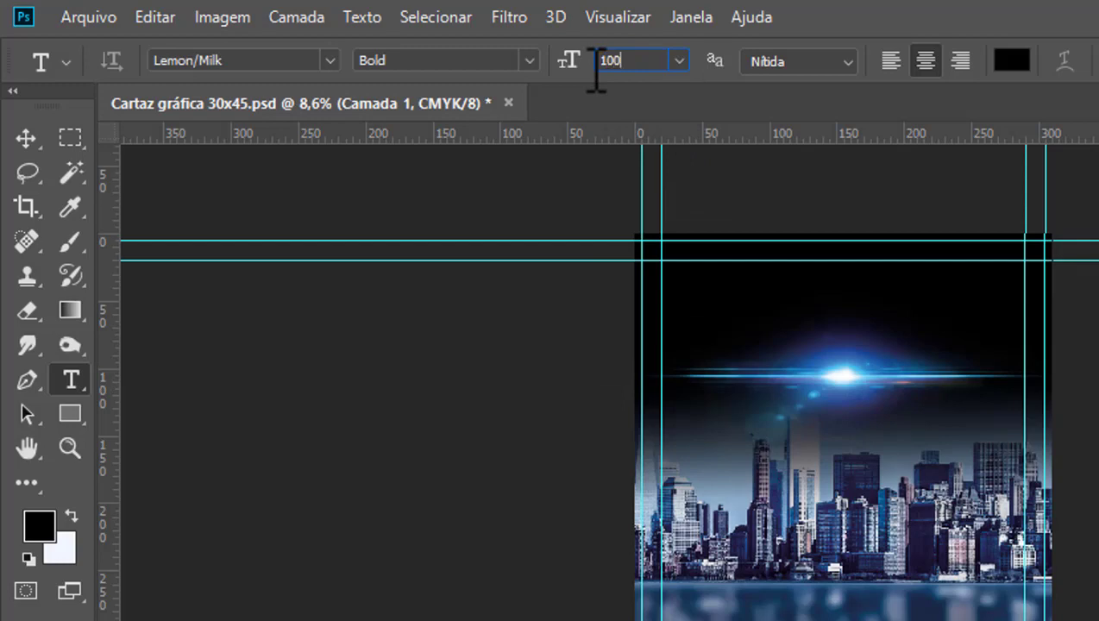
left_click(1011, 60)
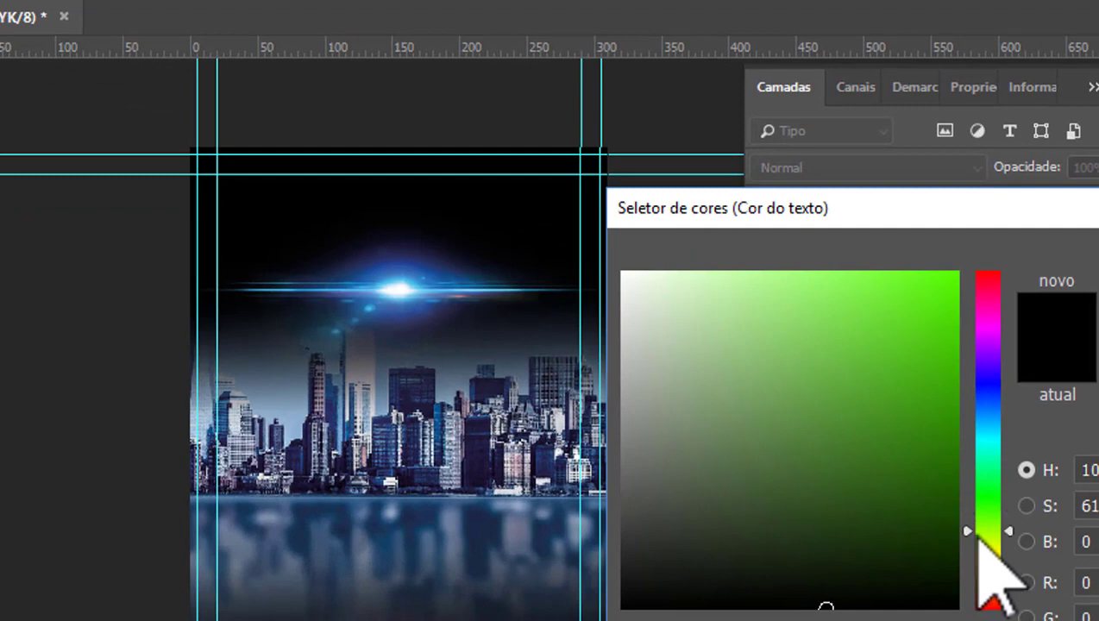
left_click_drag(1024, 520, 1024, 568)
left_click(990, 349)
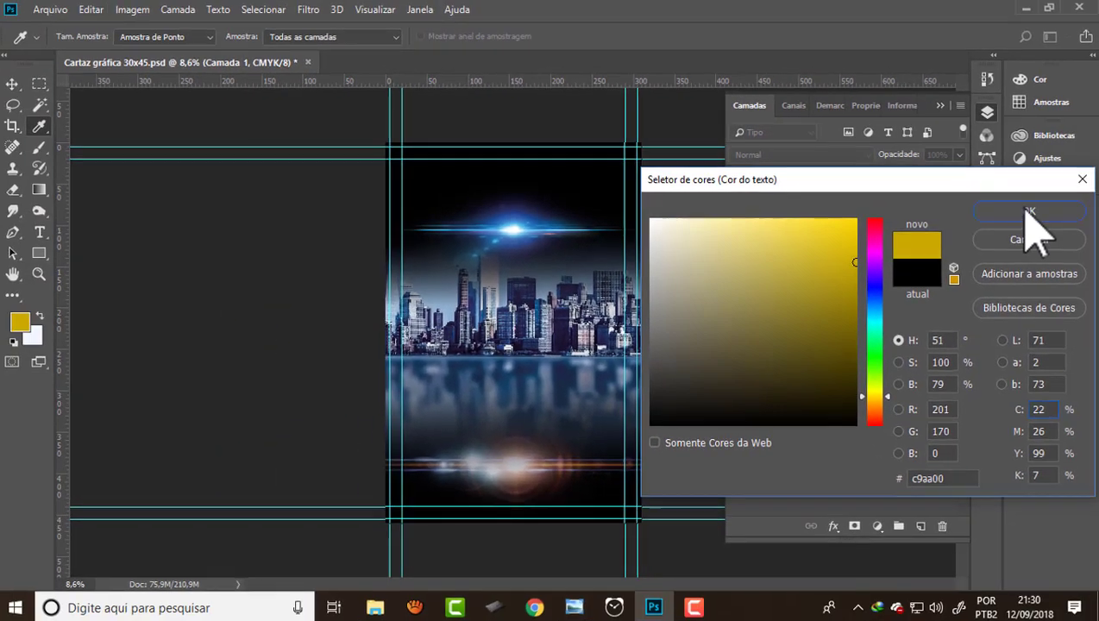
left_click(1025, 226)
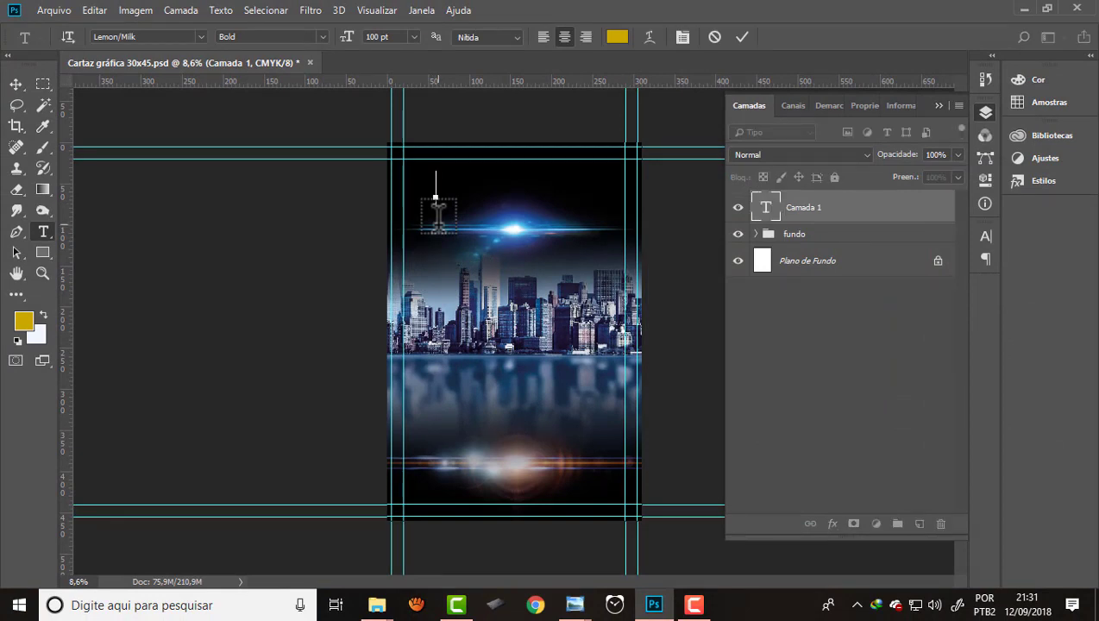
- Finish typing LOUVORZÃO and transform the title to centre it across the poster
type("LOUVORZÃO")
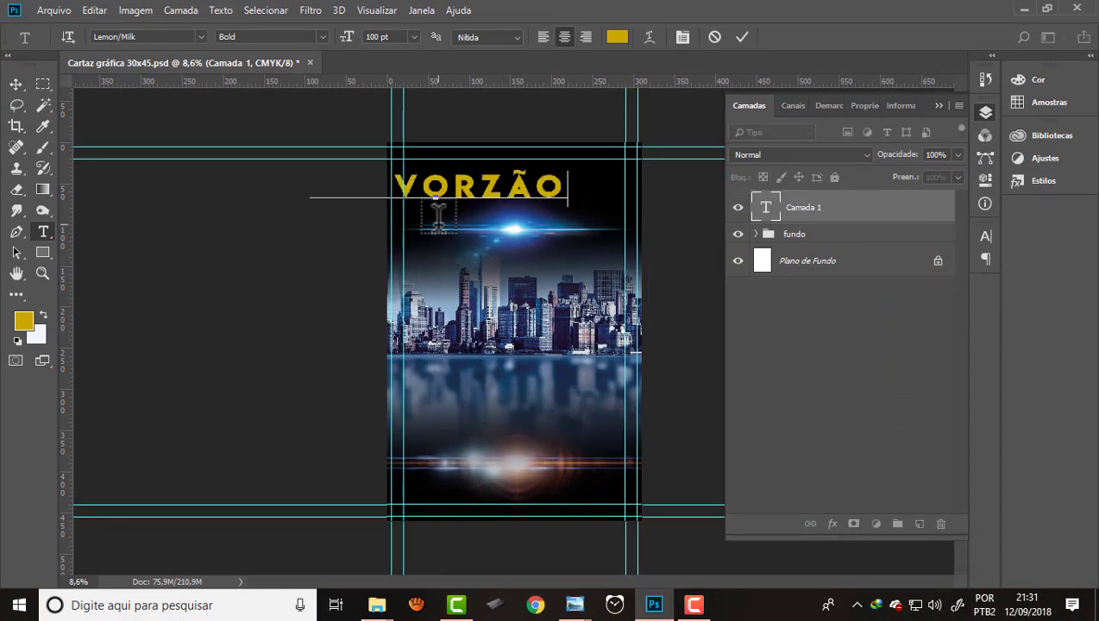
left_click(15, 84)
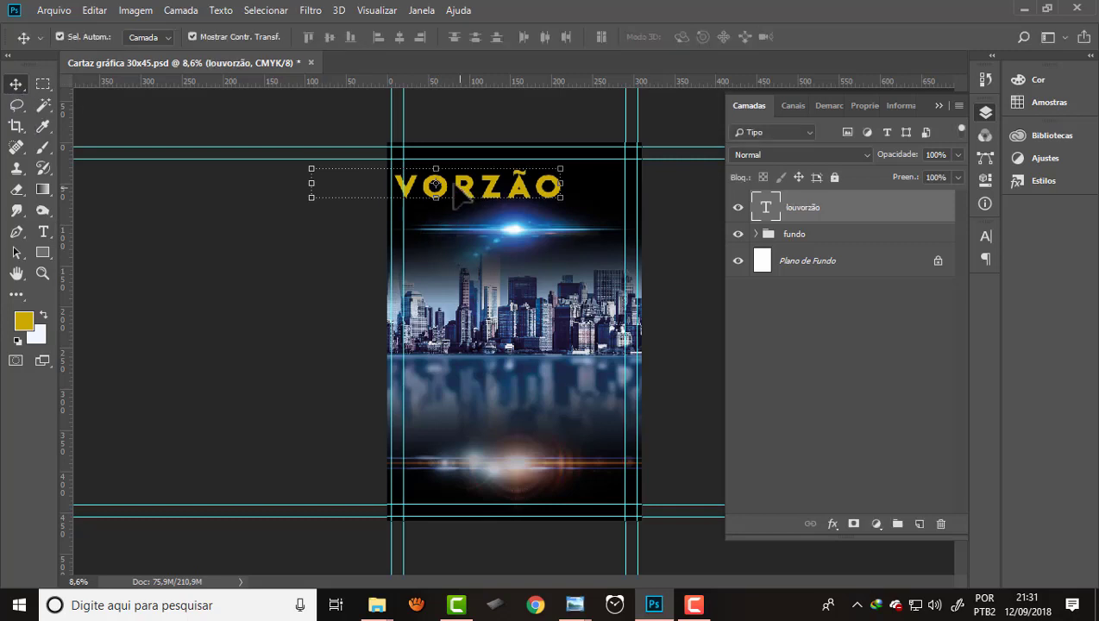
key("ctrl+t")
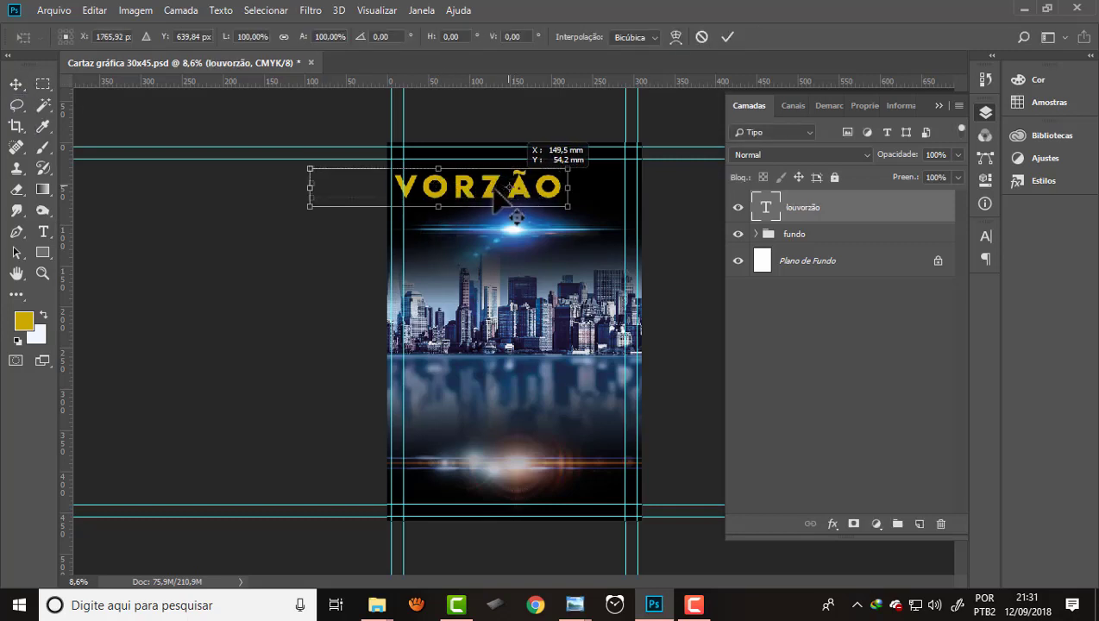
left_click_drag(501, 189, 569, 191)
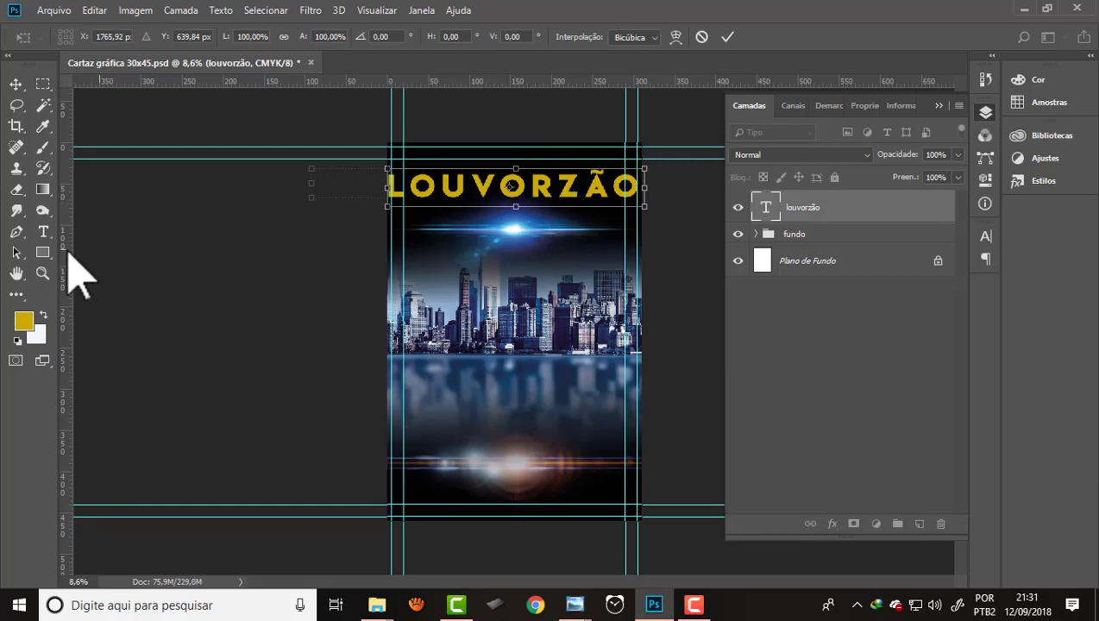
left_click(43, 231)
left_click(502, 238)
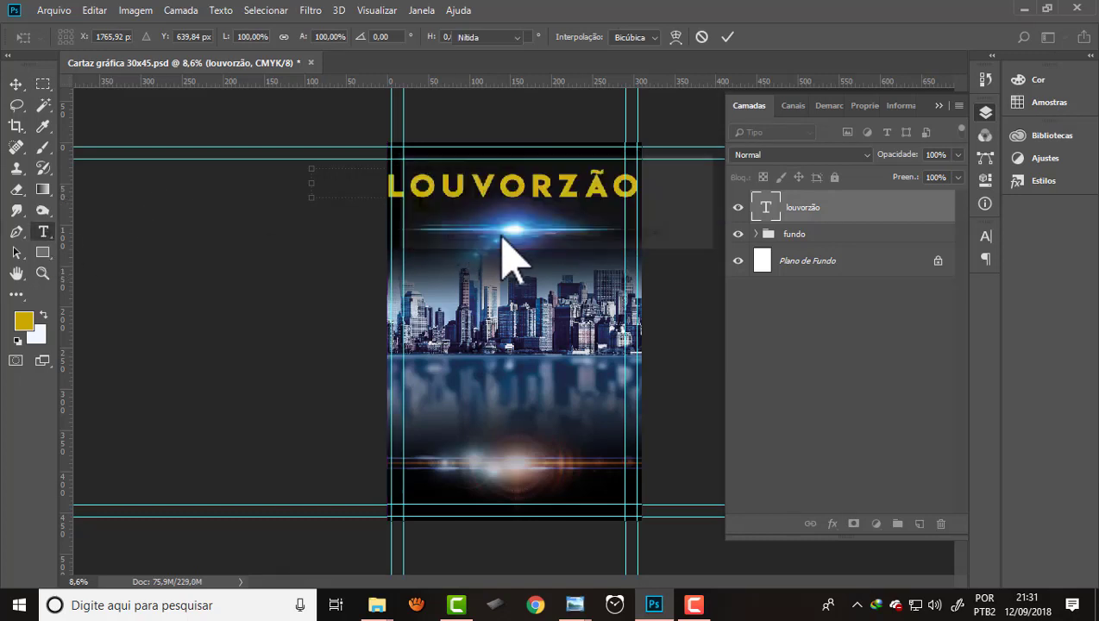
- Reduce the whole LOUVORZÃO title to 86 pt and commit the text
left_click(494, 178)
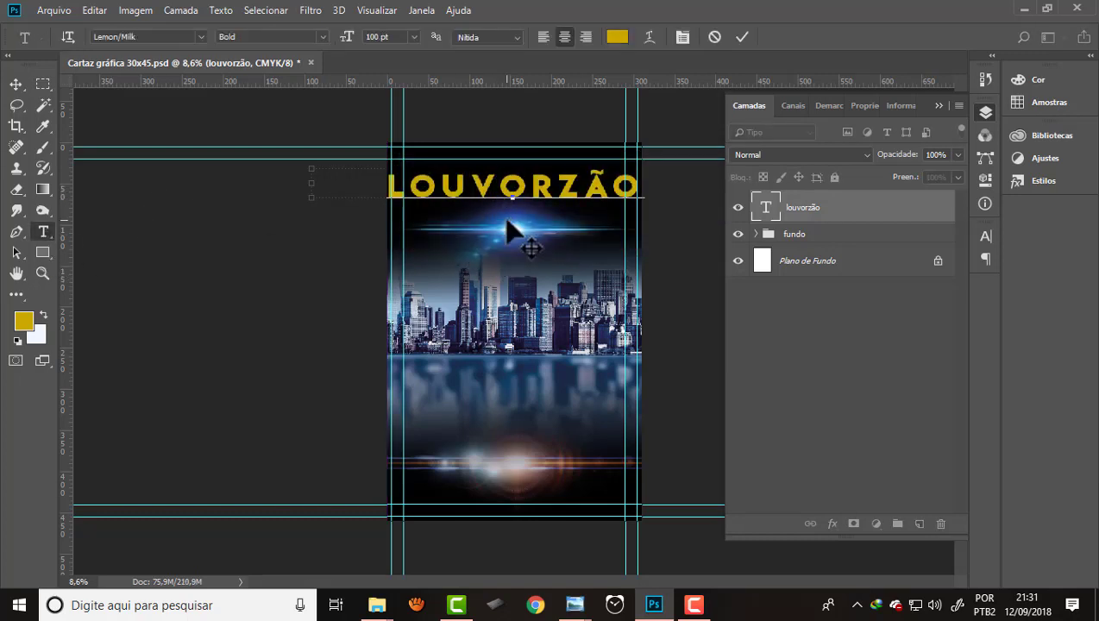
key("ctrl+a")
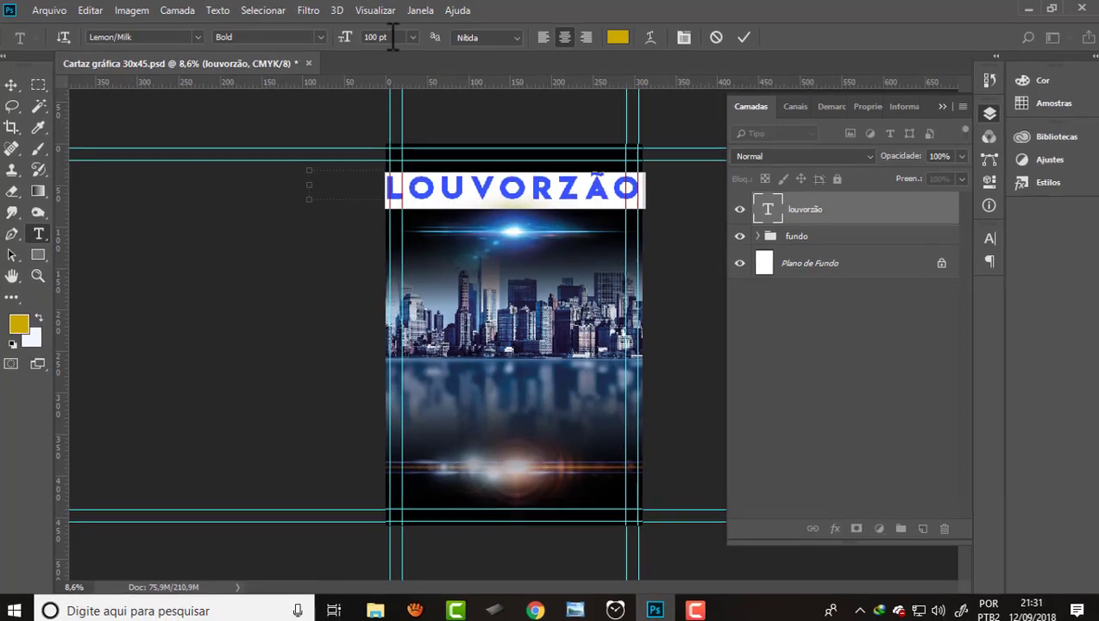
left_click(384, 37)
key("Up")
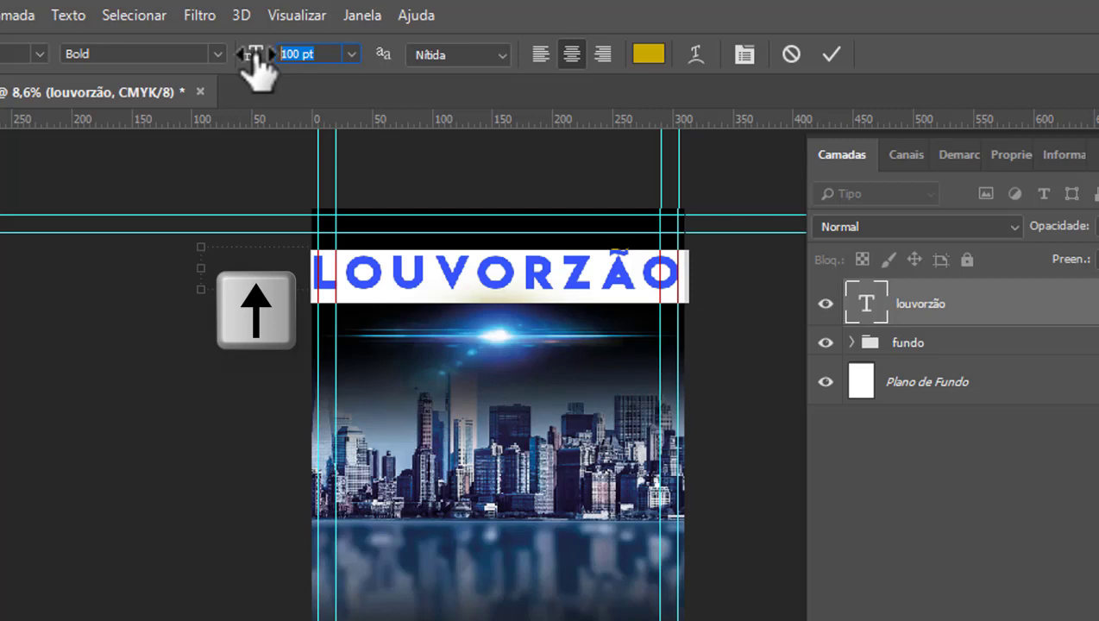
key("Down")
key("Down")
key("Down")
key("Down")
key("Down")
key("Down")
key("Down")
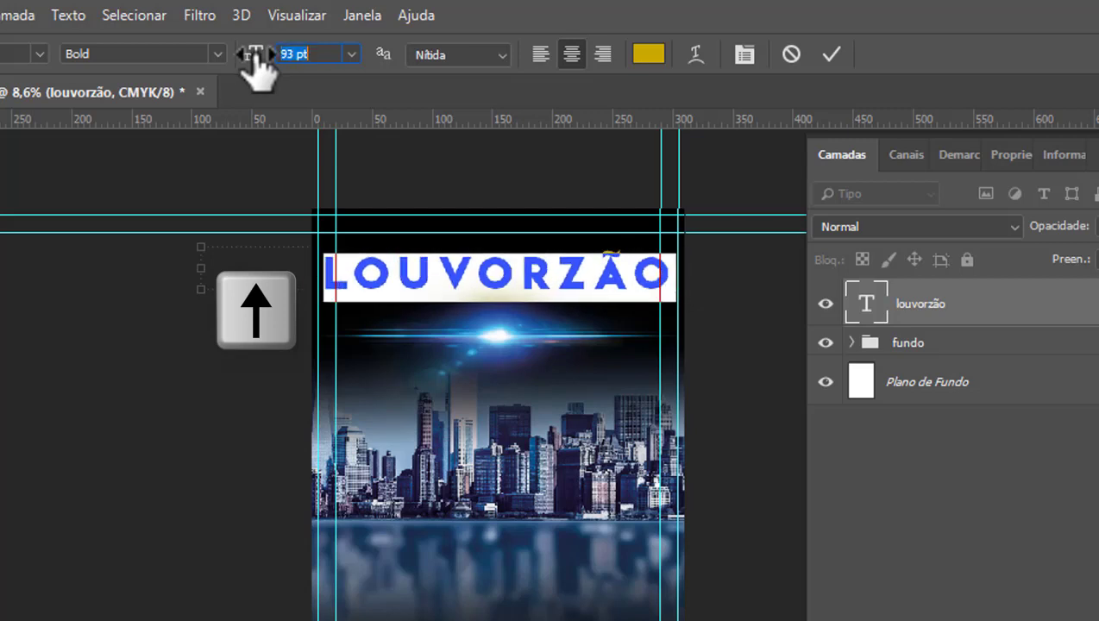
key("Down")
key("Down")
key("Down")
key("Down")
key("Down")
key("Down")
key("Down")
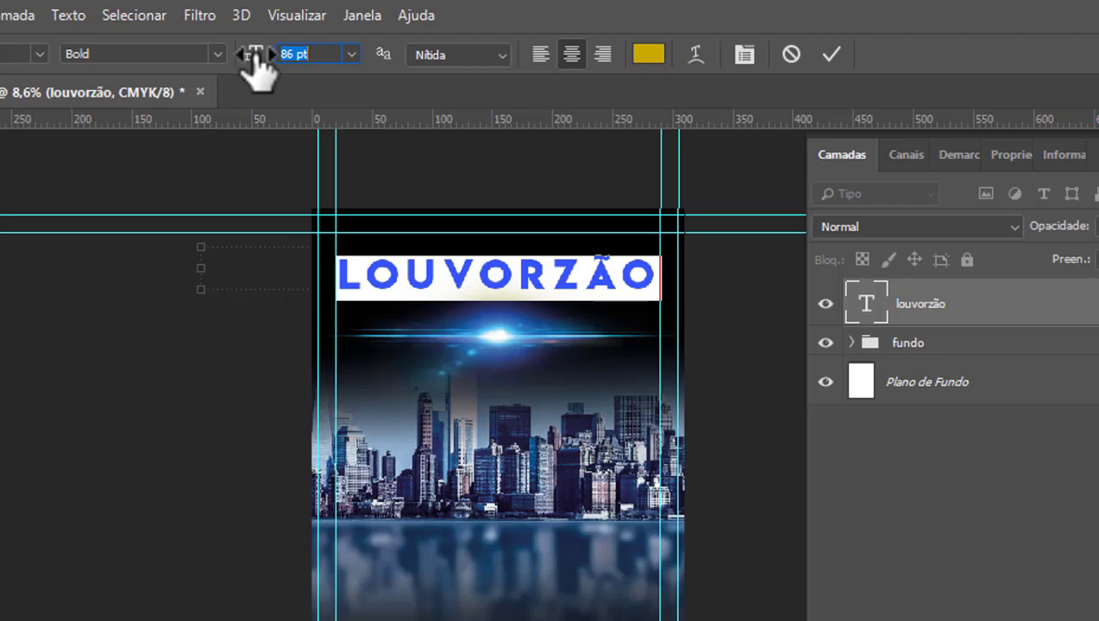
left_click(830, 55)
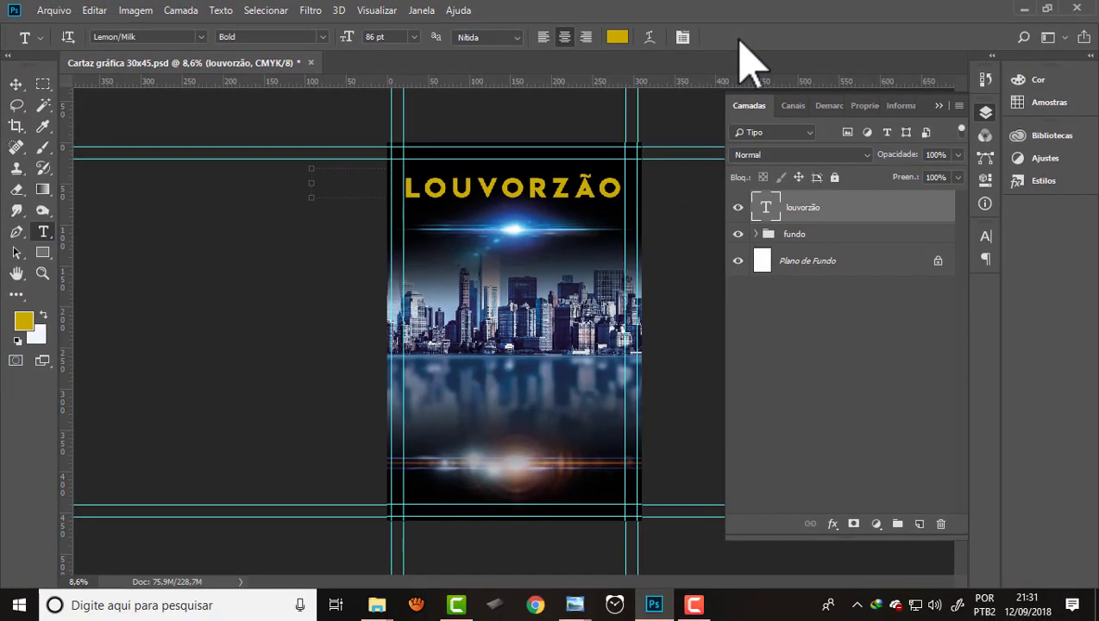
scroll(589, 212, "up", 3)
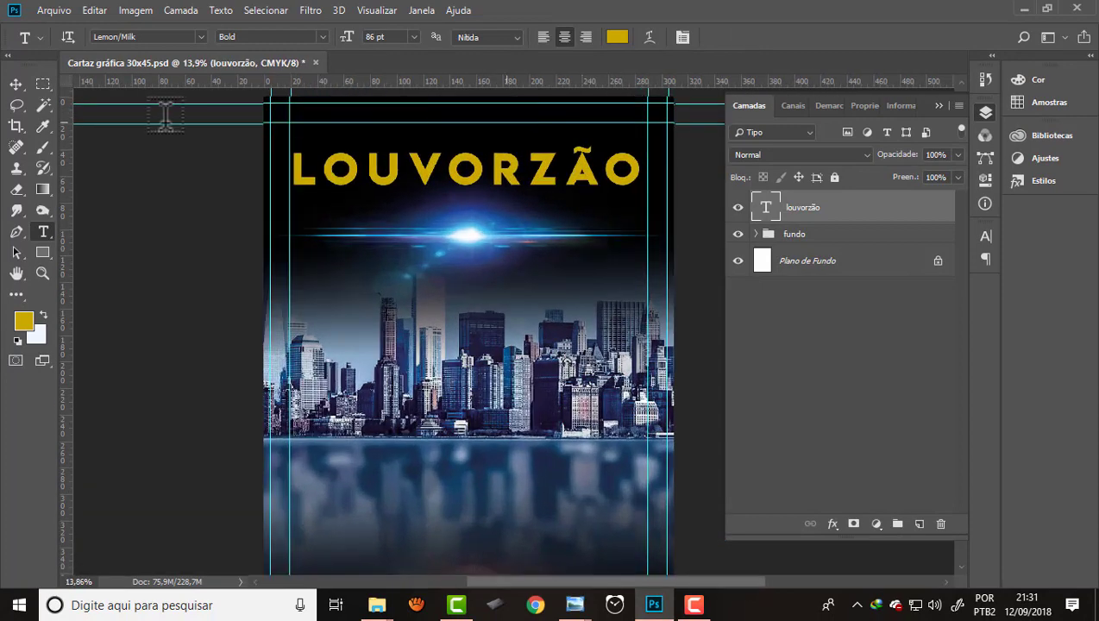
left_click(15, 84)
scroll(435, 354, "up", 2)
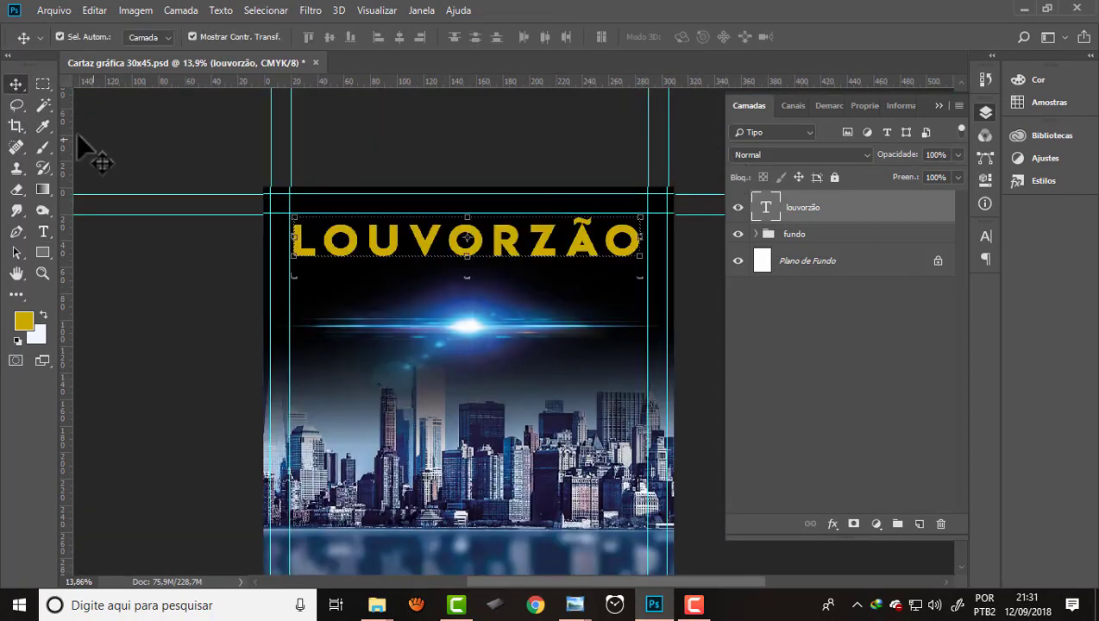
left_click(43, 239)
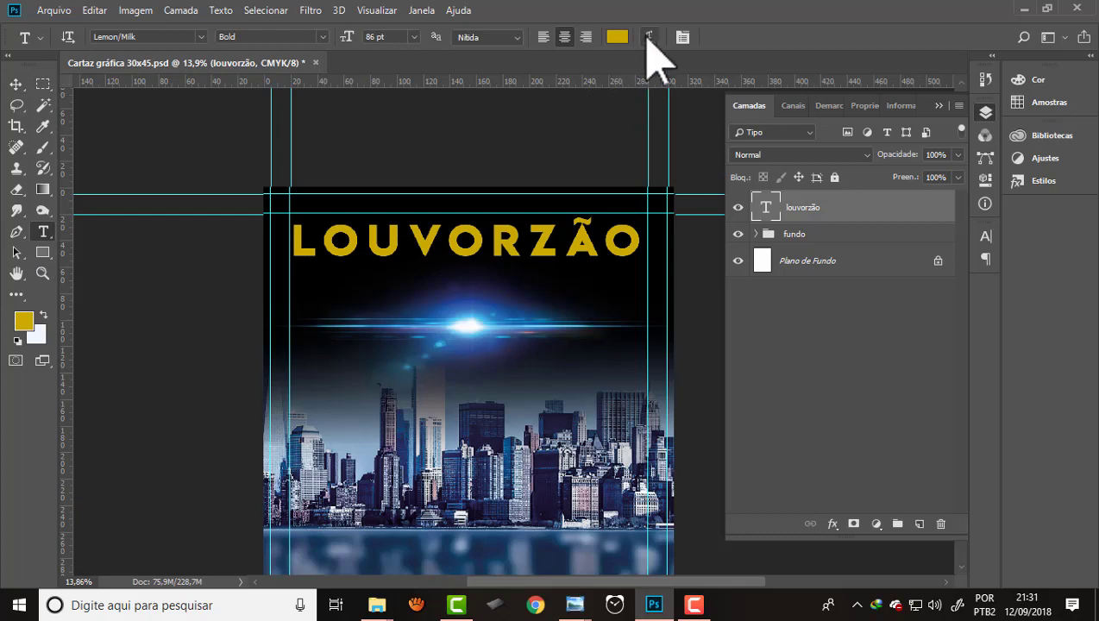
- Arch the title with the Arco Para Cima warp and drag it lower on the poster
left_click(649, 37)
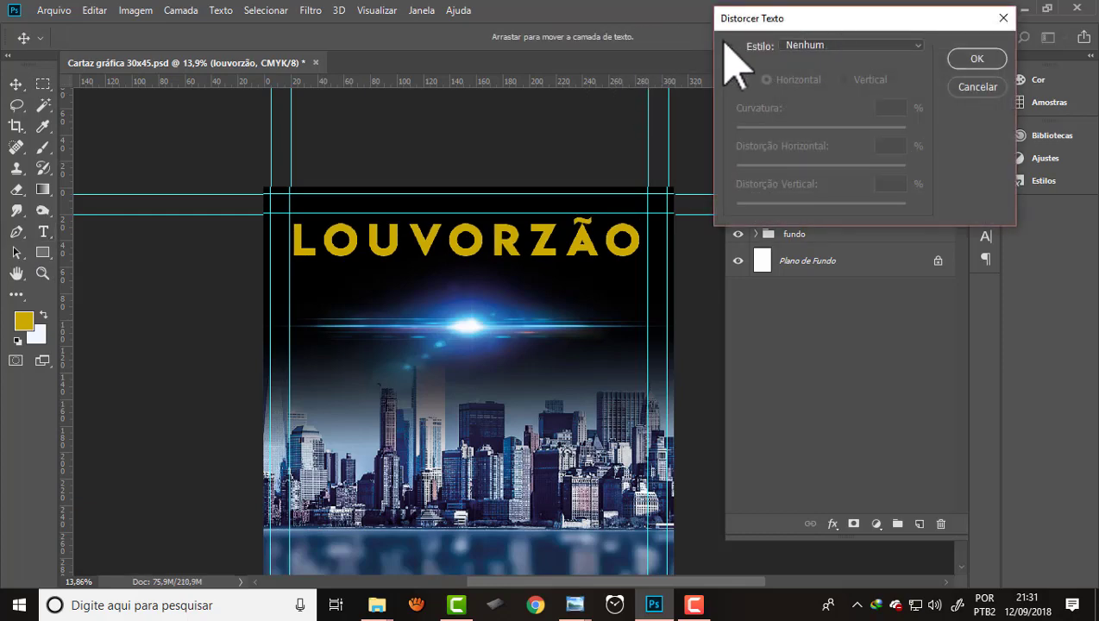
left_click(907, 47)
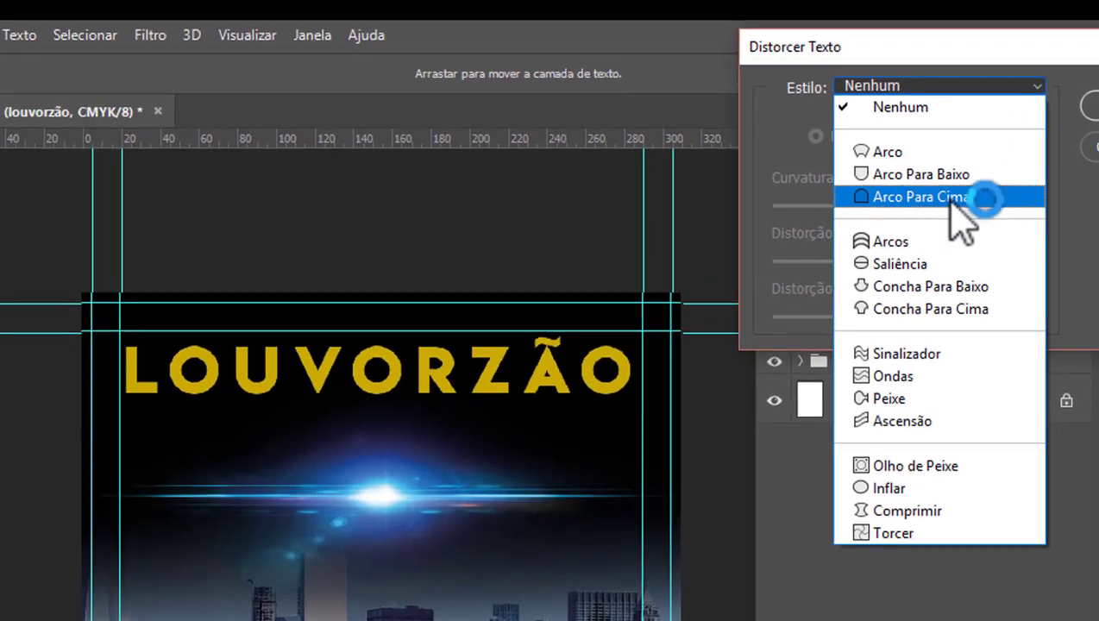
left_click(838, 120)
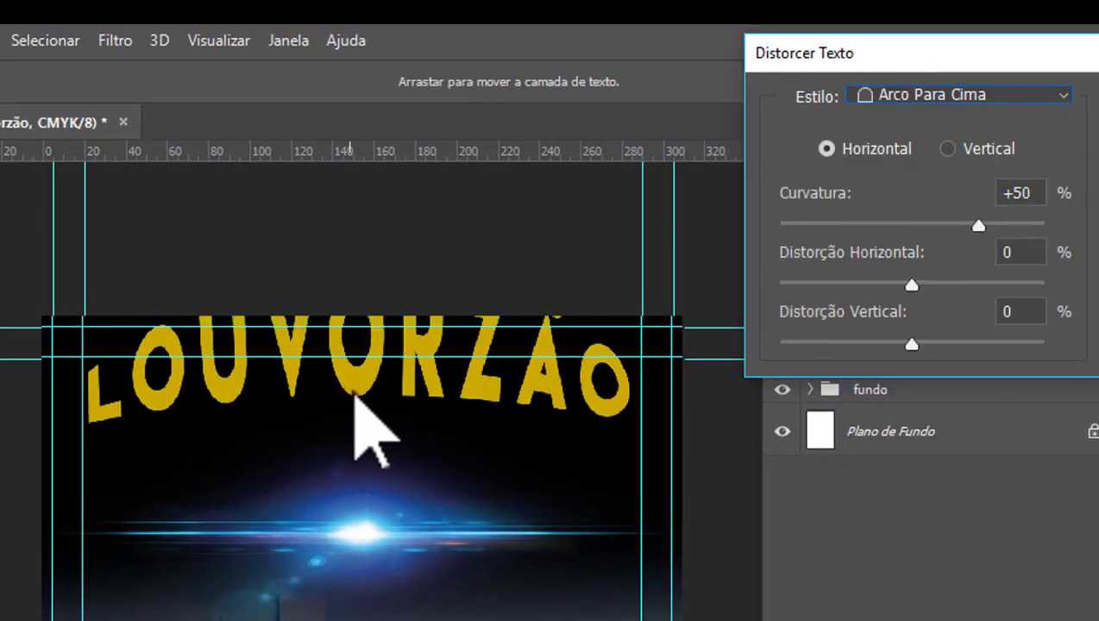
left_click_drag(353, 392, 352, 471)
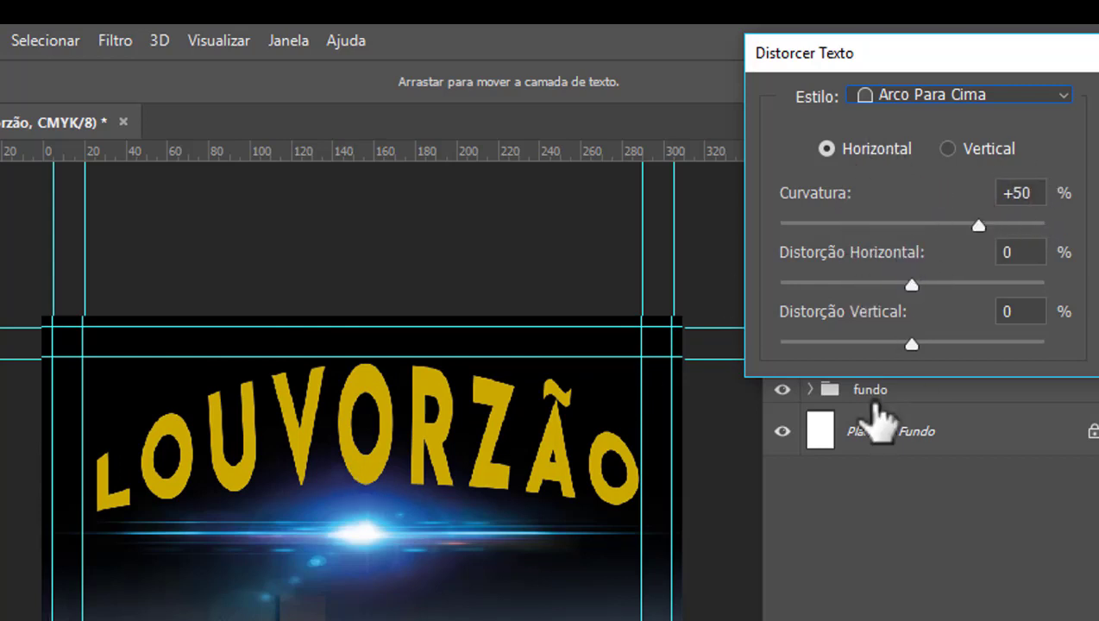
- Flatten the Arco Para Cima curvature to +46 and apply the warp
left_click(1062, 96)
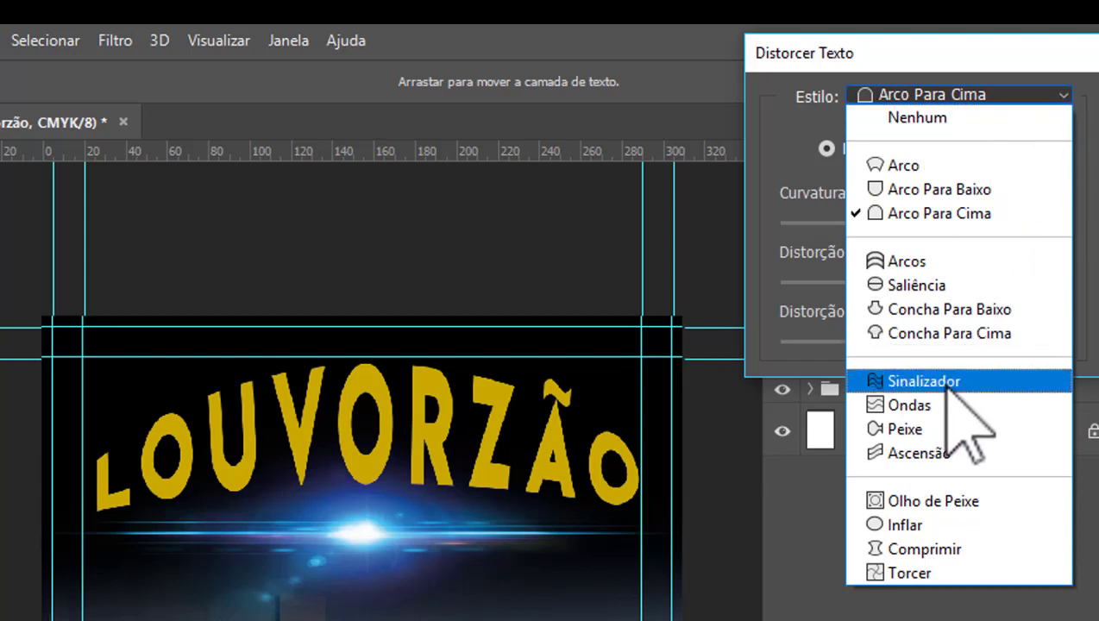
left_click(956, 214)
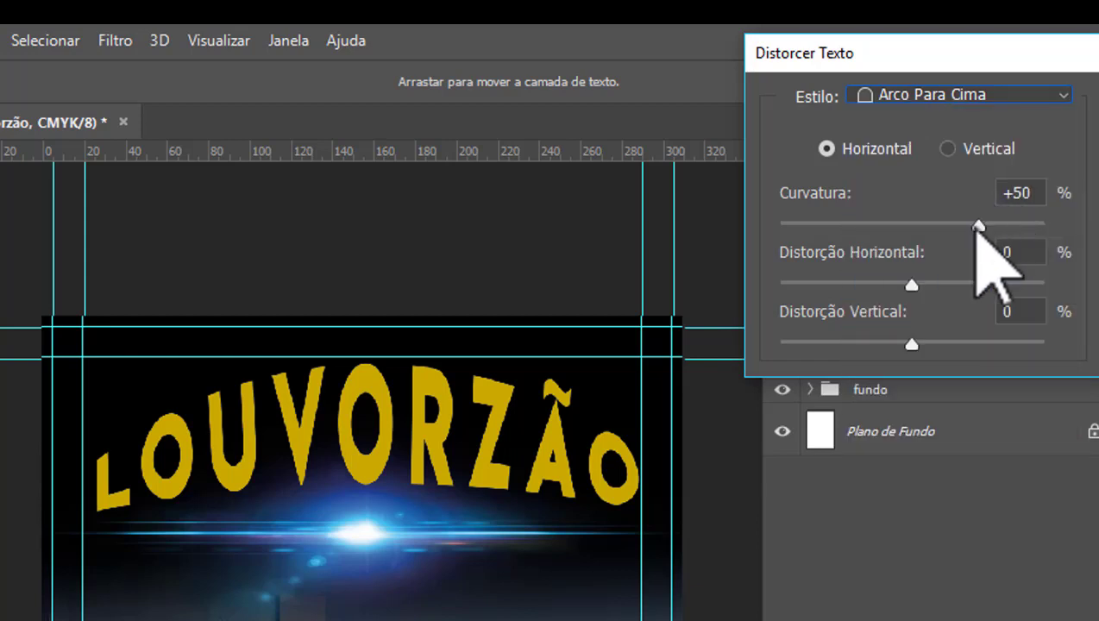
mouse_move(978, 226)
left_mouse_down()
mouse_move(949, 227)
mouse_move(973, 228)
left_mouse_up()
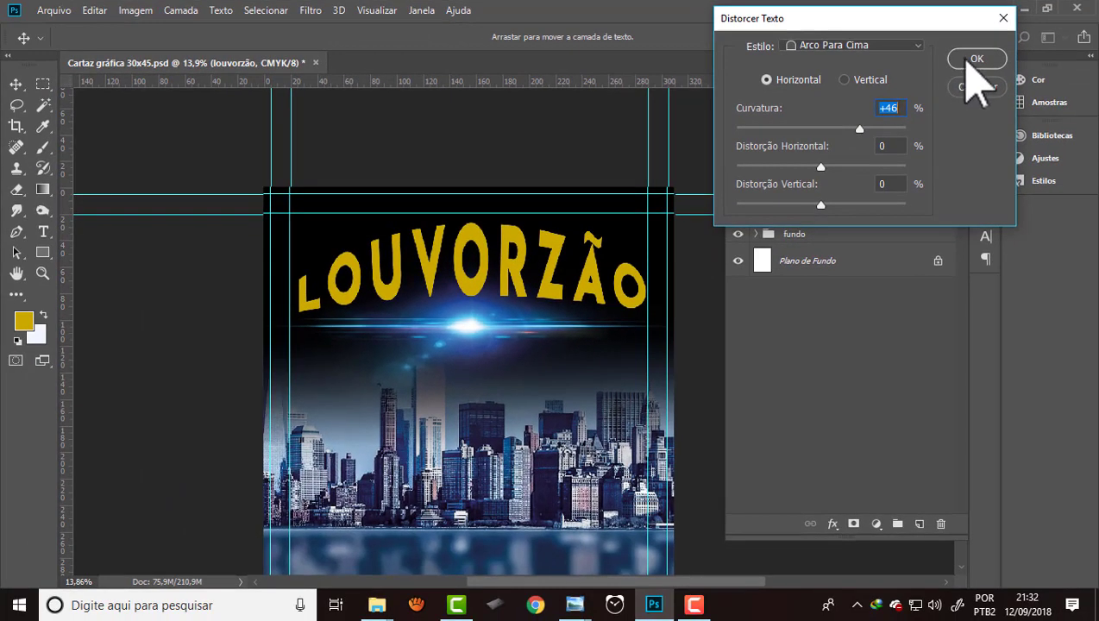
left_click(969, 61)
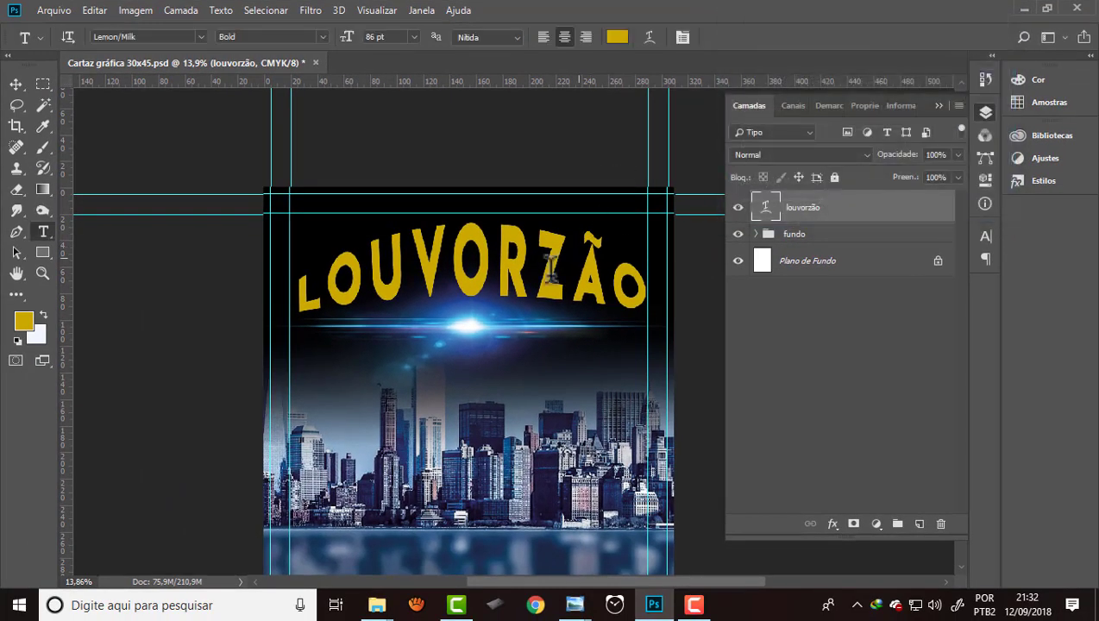
- Apply a glossy gold bevel preset from the Estilos panel to the LOUVORZÃO title
scroll(442, 246, "up", 1)
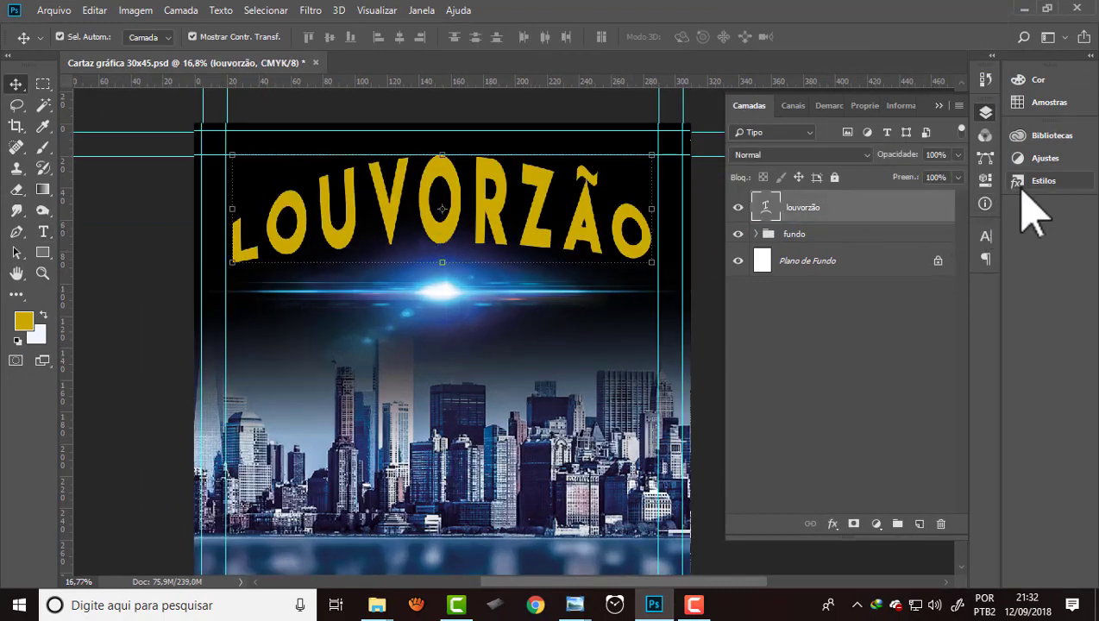
left_click(1026, 184)
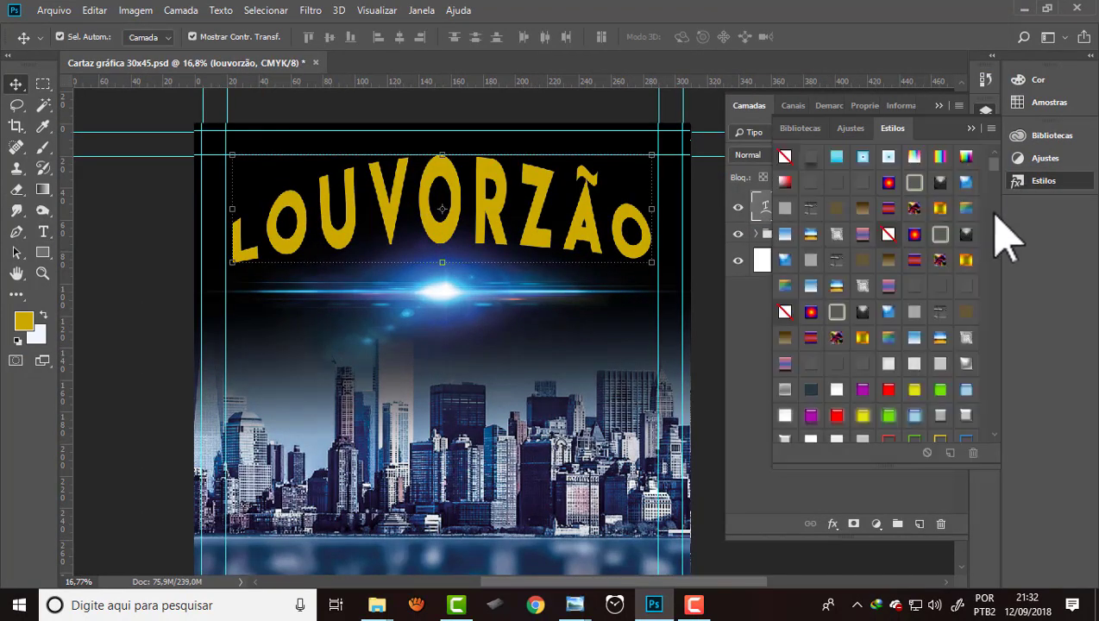
left_click_drag(992, 166, 998, 239)
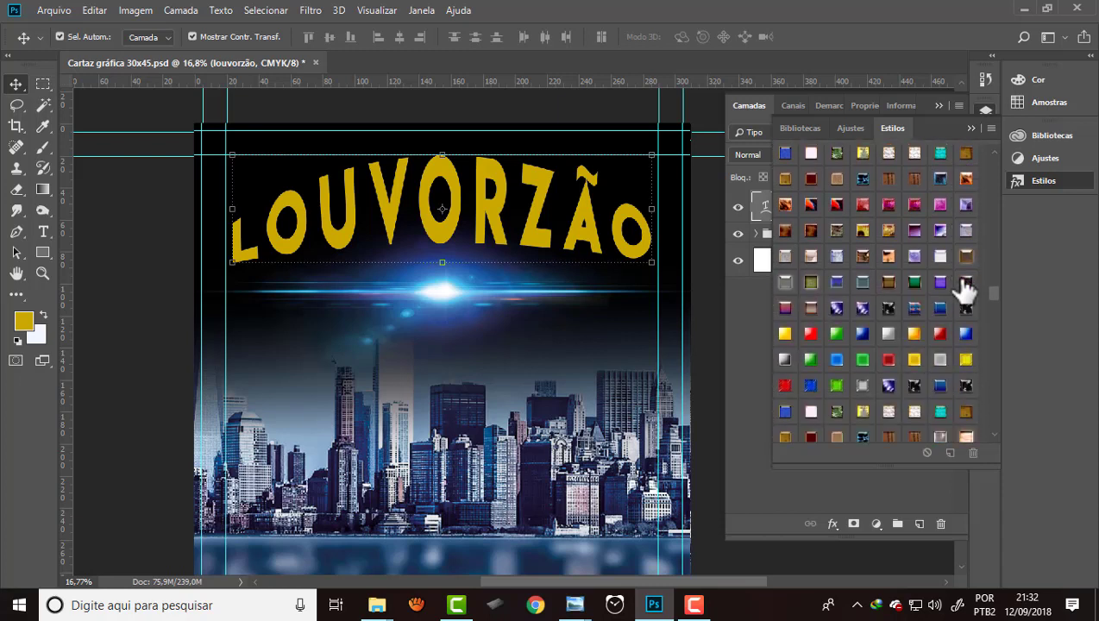
scroll(964, 292, "down", 2)
scroll(964, 292, "down", 2)
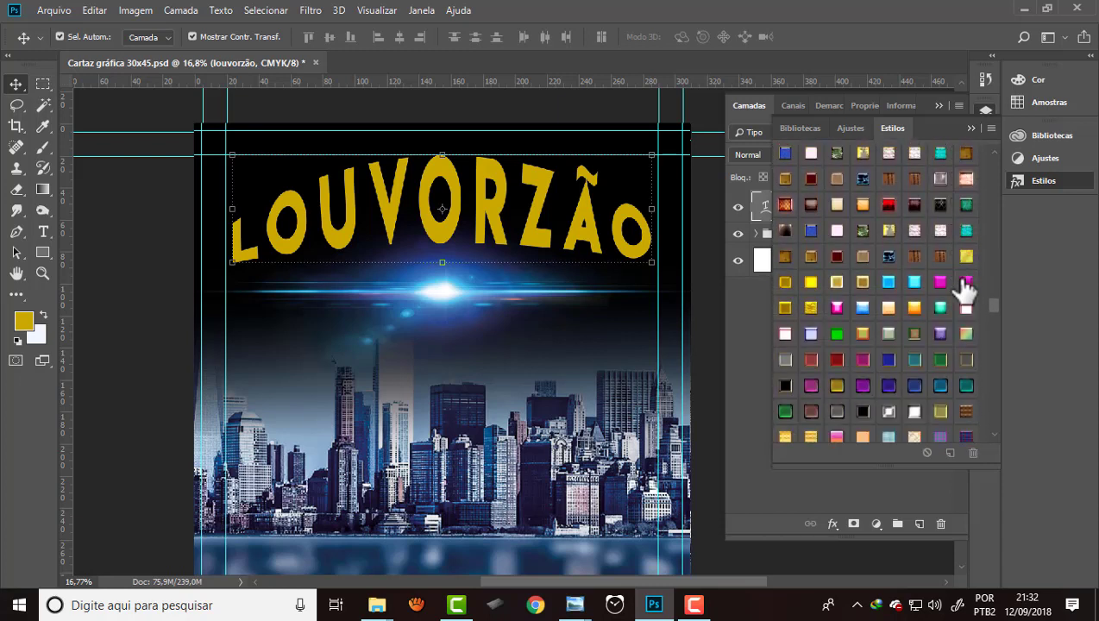
scroll(964, 292, "down", 2)
scroll(964, 292, "down", 2)
scroll(964, 291, "down", 2)
scroll(964, 292, "down", 2)
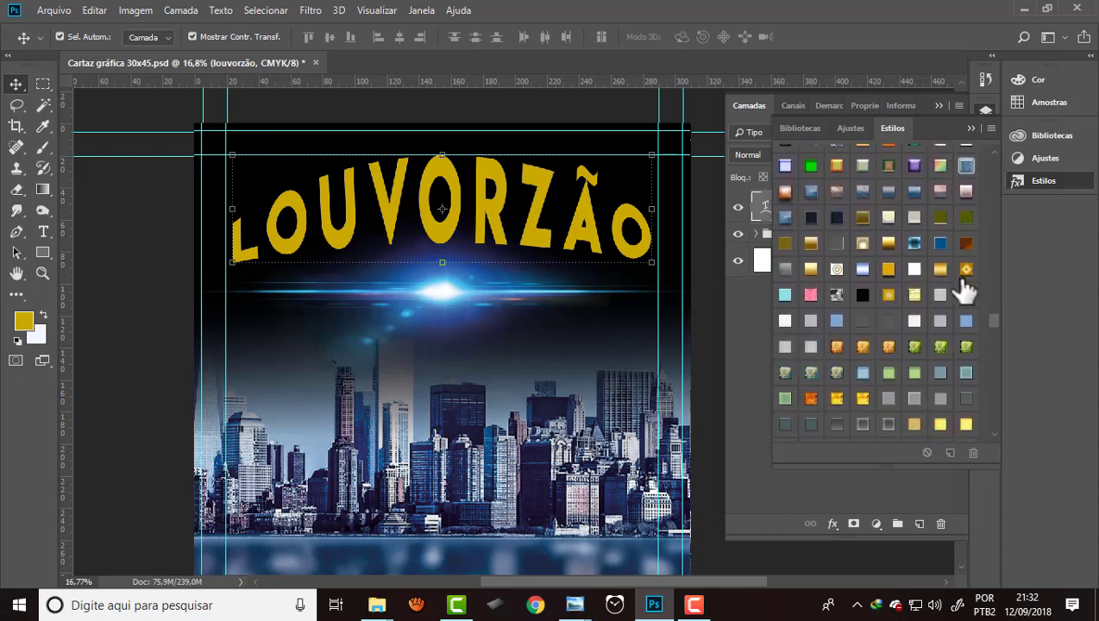
scroll(964, 292, "down", 2)
scroll(964, 291, "down", 2)
scroll(964, 291, "down", 2)
scroll(964, 291, "down", 2)
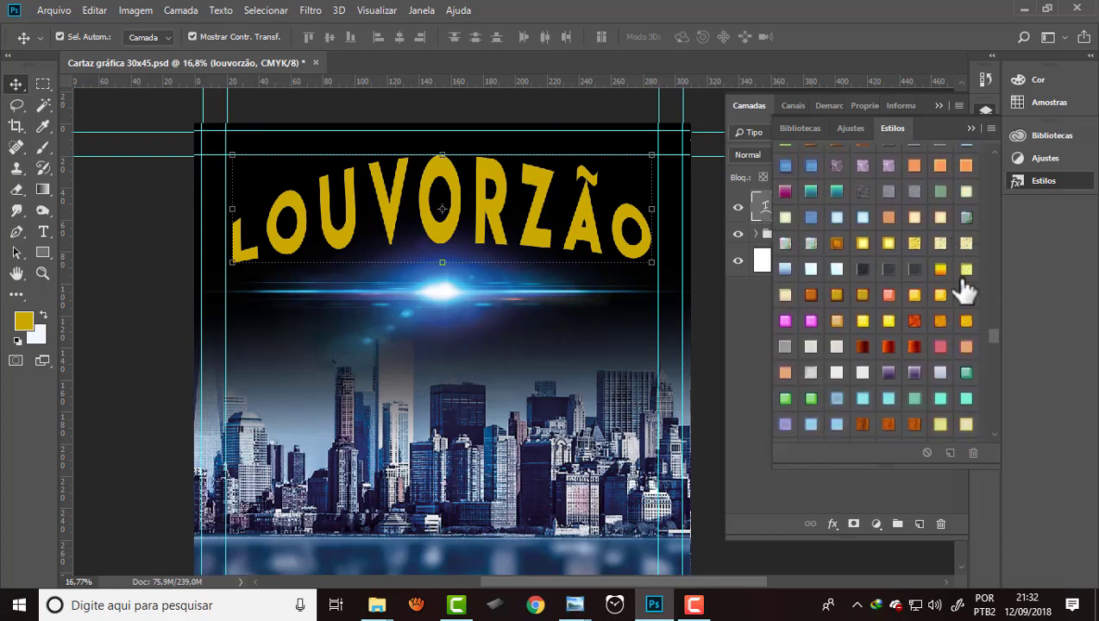
scroll(964, 292, "down", 2)
scroll(964, 292, "down", 2)
scroll(965, 292, "down", 2)
scroll(964, 291, "down", 2)
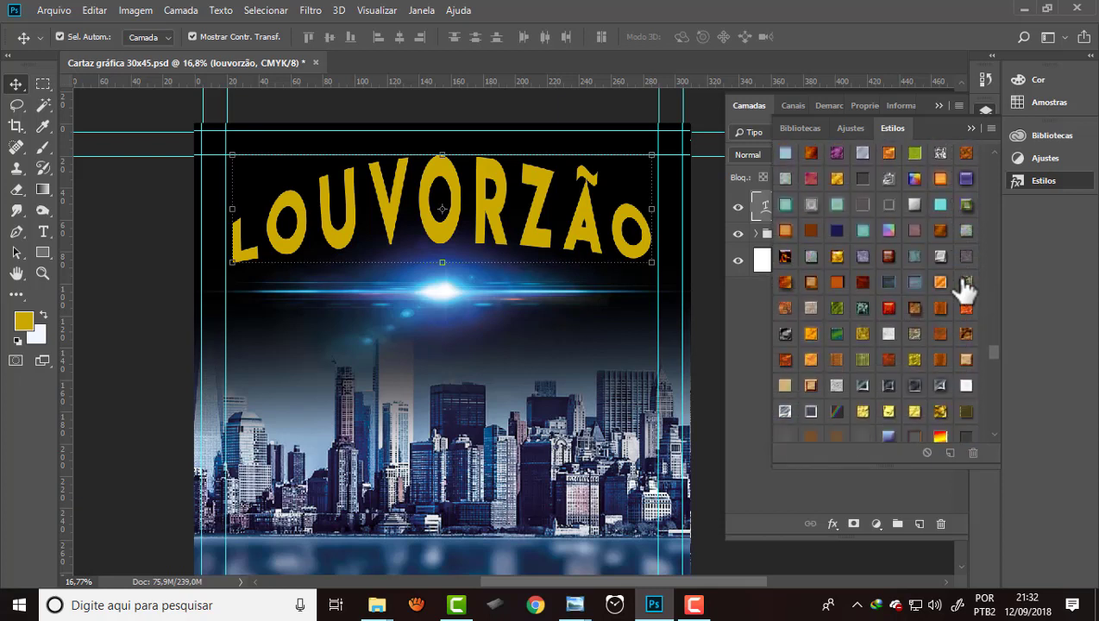
scroll(965, 292, "down", 2)
scroll(965, 292, "down", 2)
scroll(964, 291, "down", 2)
scroll(965, 292, "down", 2)
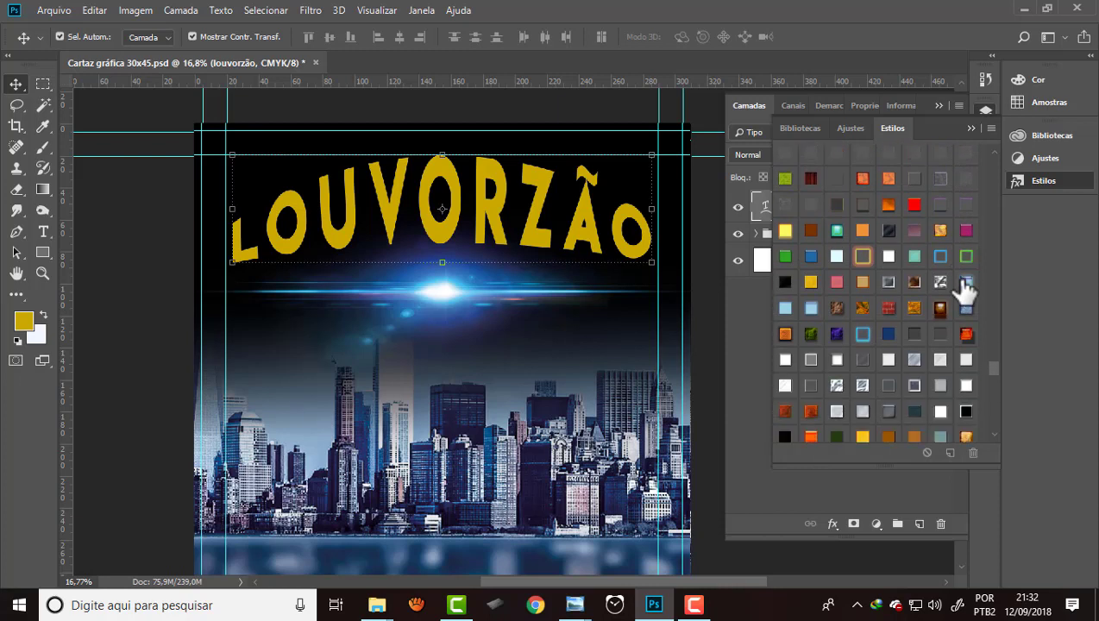
scroll(964, 292, "down", 2)
scroll(964, 291, "down", 2)
scroll(964, 291, "down", 2)
scroll(964, 292, "down", 2)
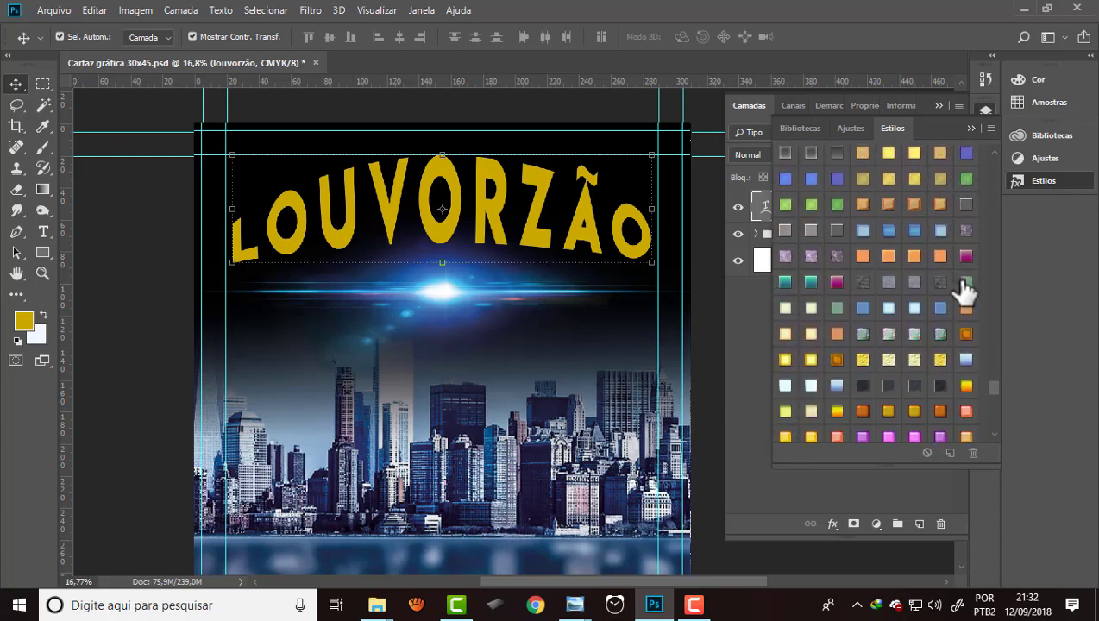
scroll(964, 292, "down", 2)
scroll(964, 291, "down", 2)
scroll(965, 292, "down", 2)
scroll(964, 292, "down", 2)
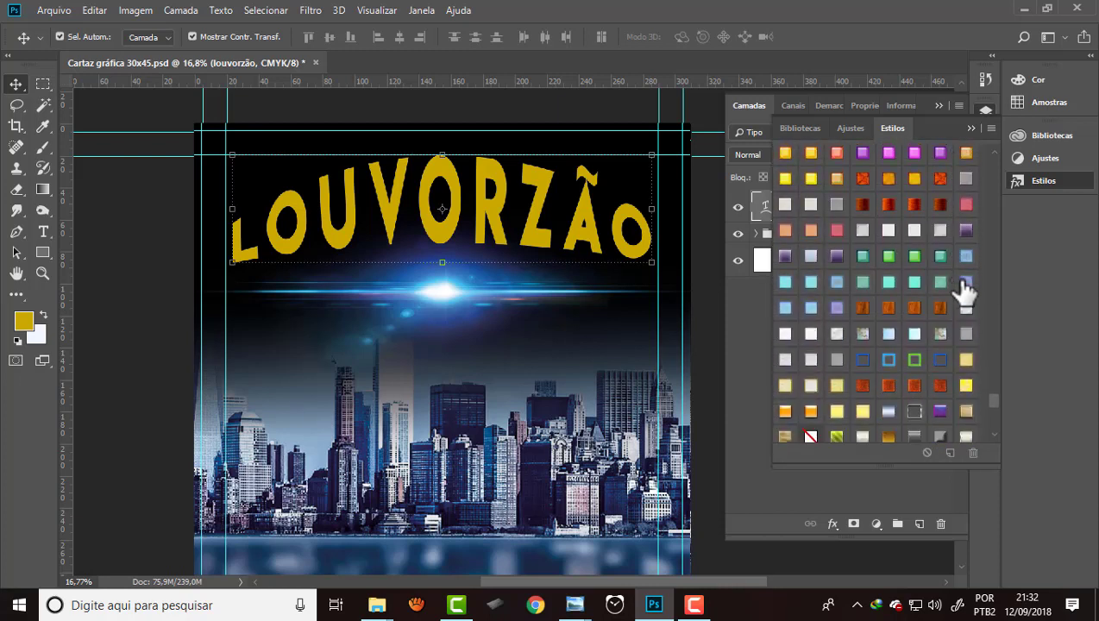
scroll(964, 291, "down", 2)
scroll(964, 292, "down", 2)
scroll(964, 291, "down", 2)
scroll(964, 292, "down", 2)
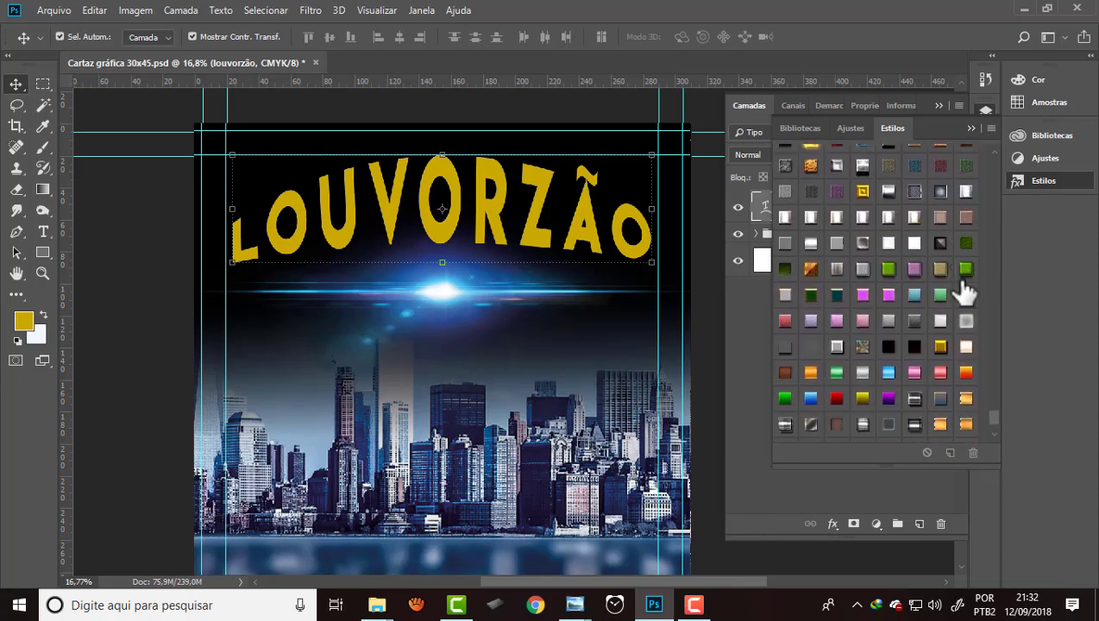
scroll(965, 291, "down", 2)
scroll(962, 276, "down", 2)
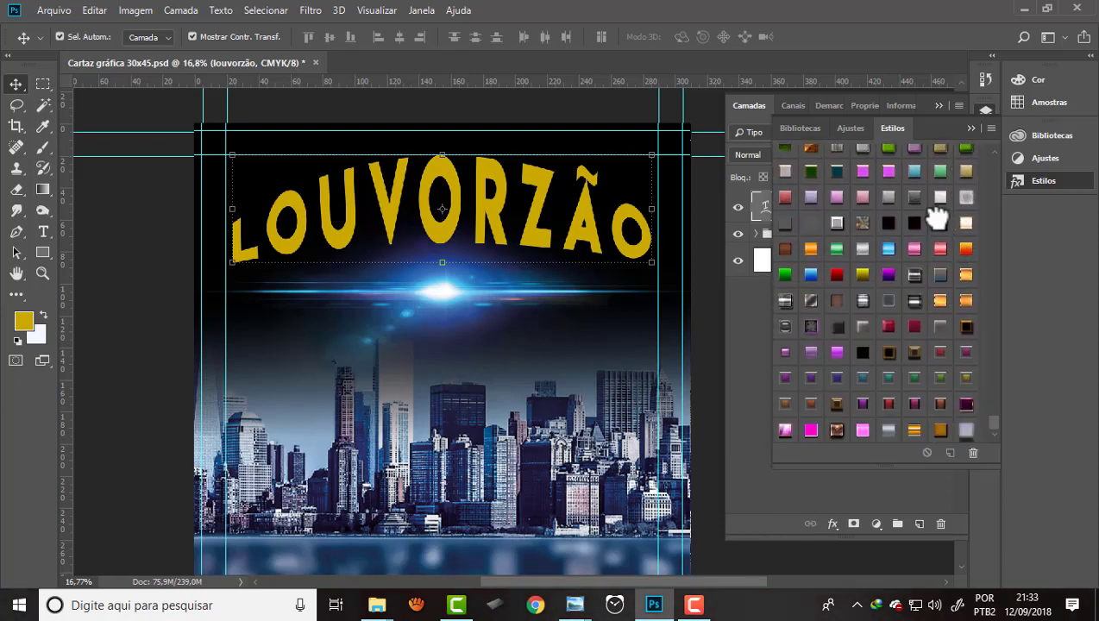
left_click(938, 221)
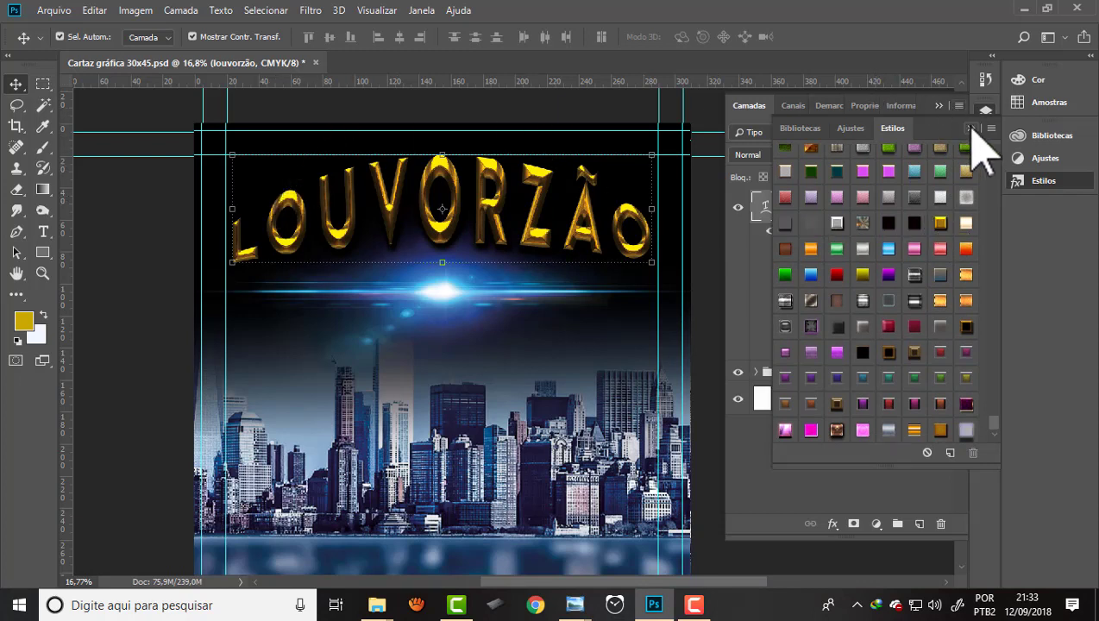
- Set the title's Chanfro & Entalhe bevel to 46 px size and 521% depth
left_click(979, 129)
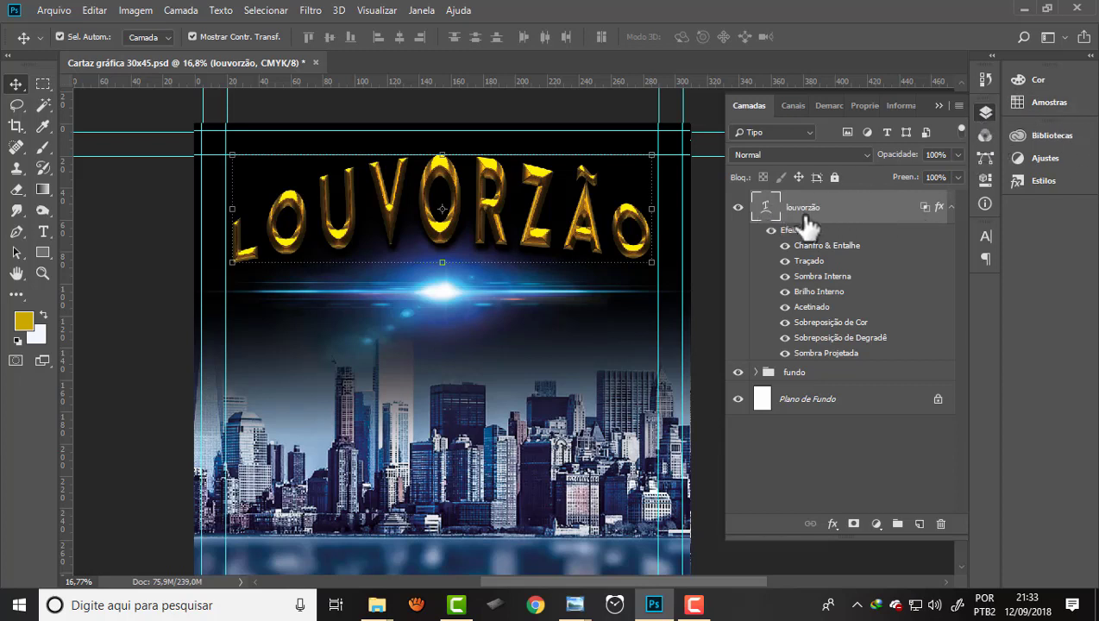
double_click(939, 209)
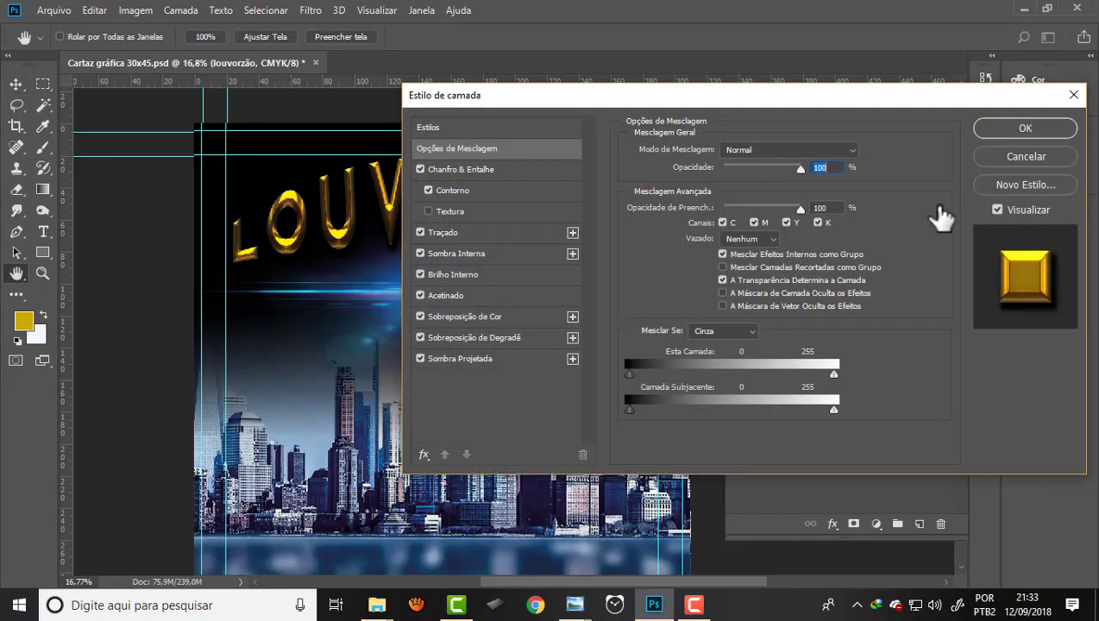
mouse_move(766, 91)
left_mouse_down()
mouse_move(662, 261)
mouse_move(564, 285)
left_mouse_up()
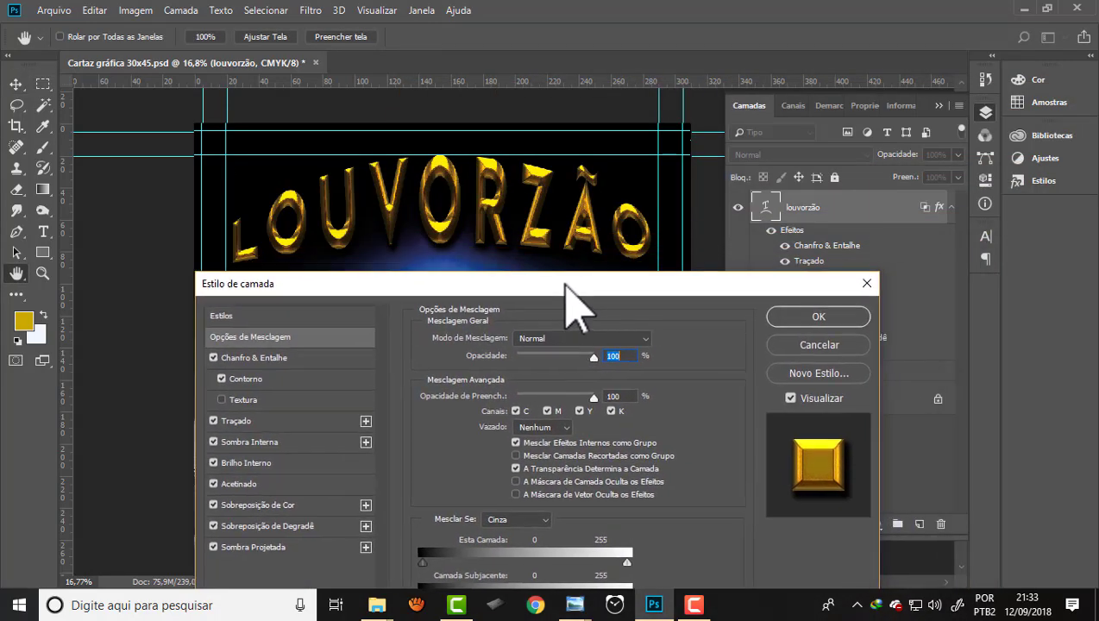
left_click(258, 359)
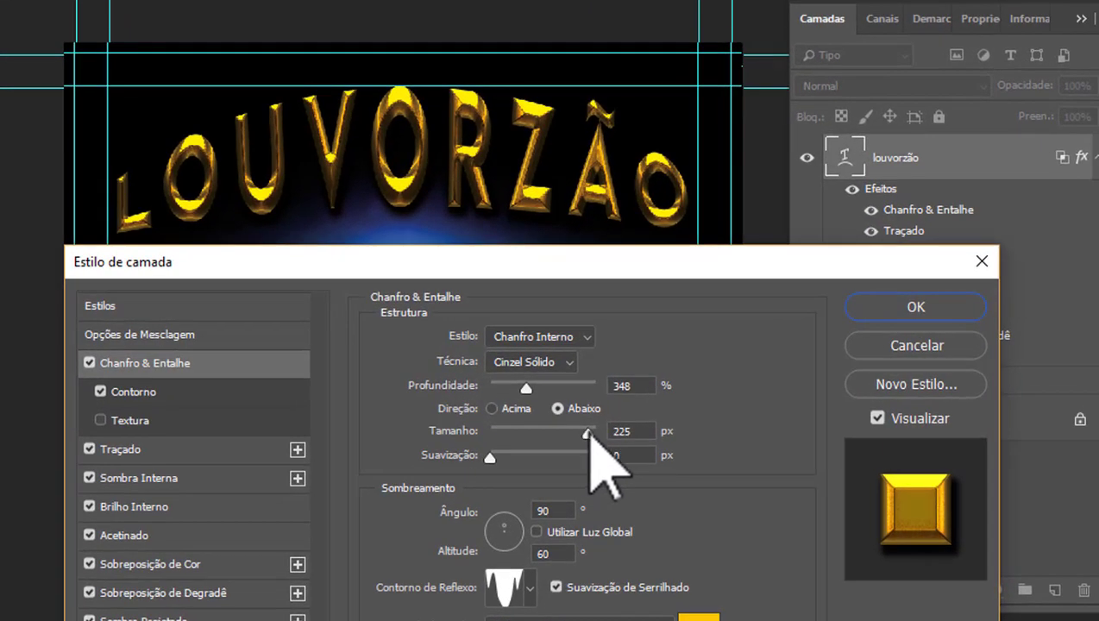
left_click_drag(587, 433, 518, 434)
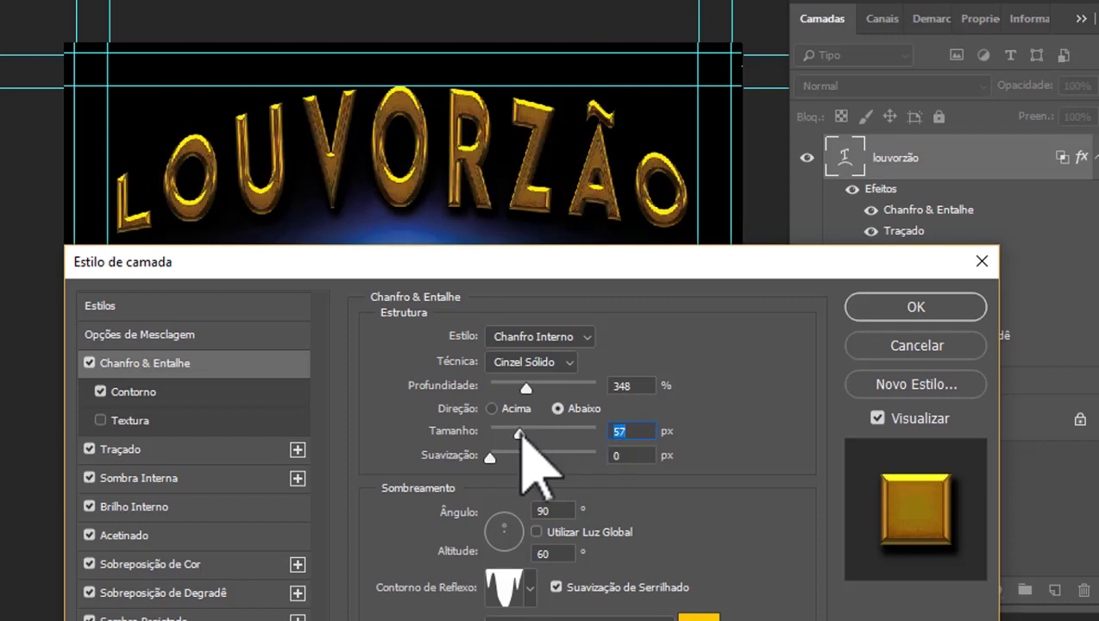
mouse_move(854, 263)
left_mouse_down()
mouse_move(817, 449)
mouse_move(853, 271)
left_mouse_up()
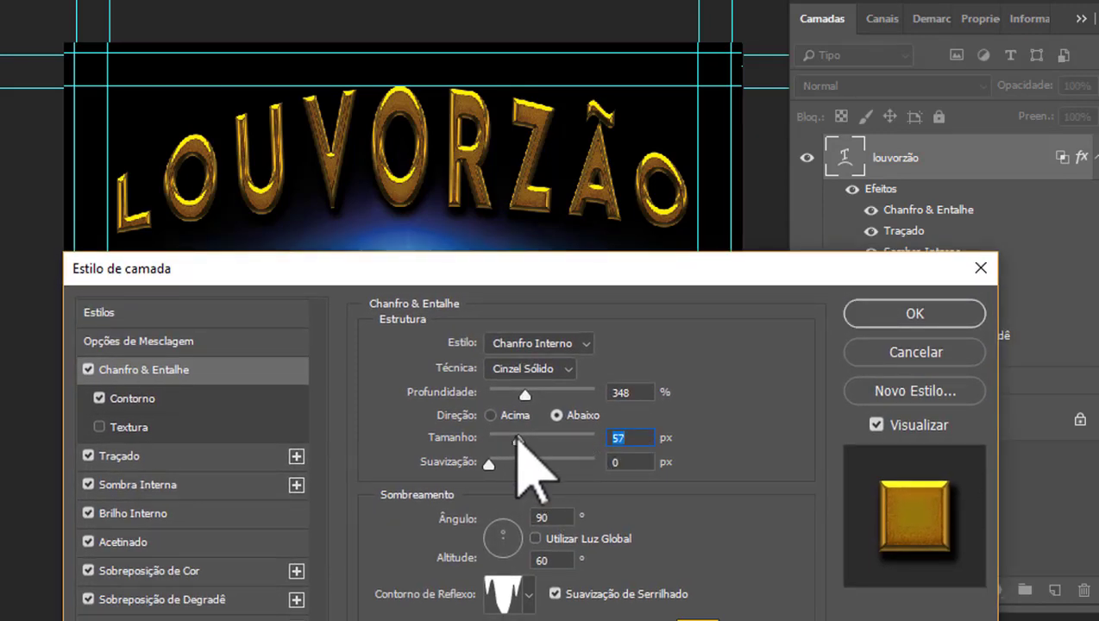
left_click_drag(517, 440, 511, 440)
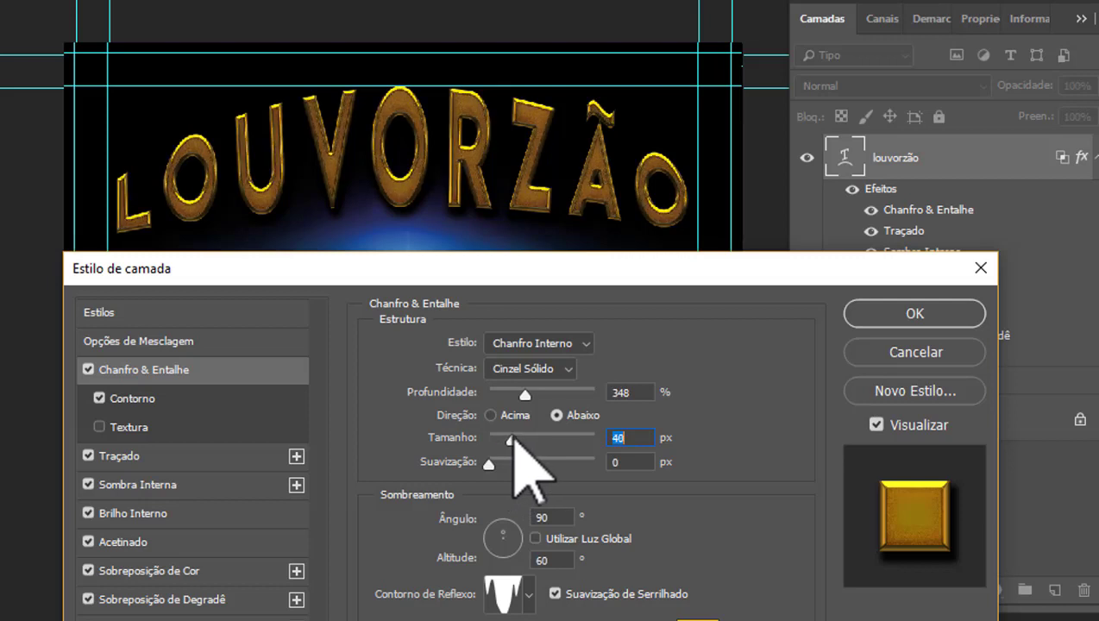
left_click_drag(513, 438, 512, 438)
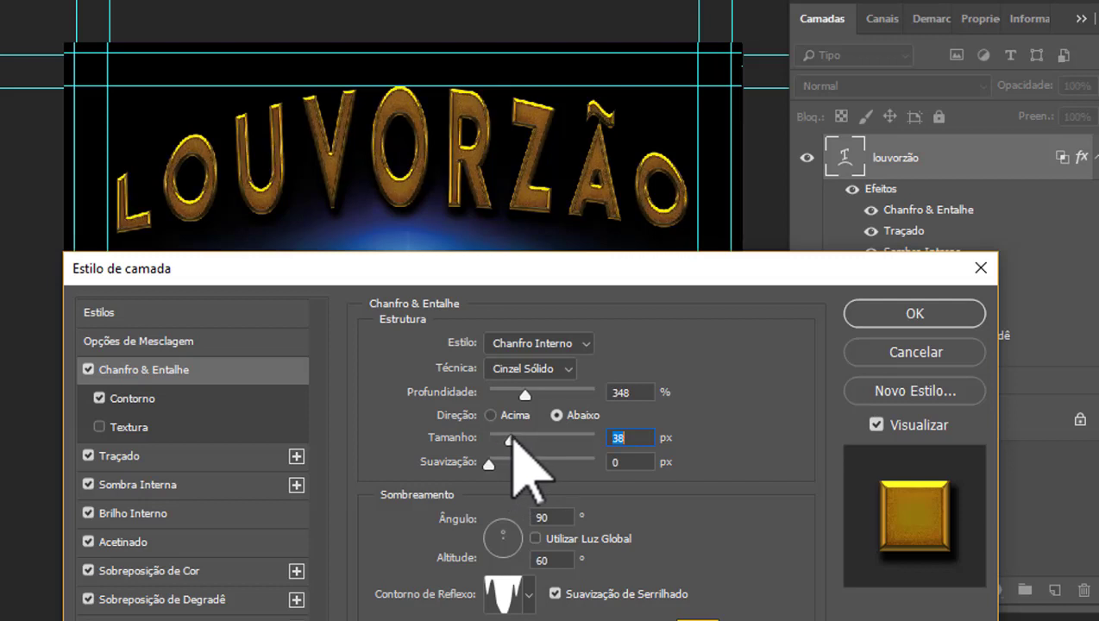
left_click_drag(525, 392, 538, 392)
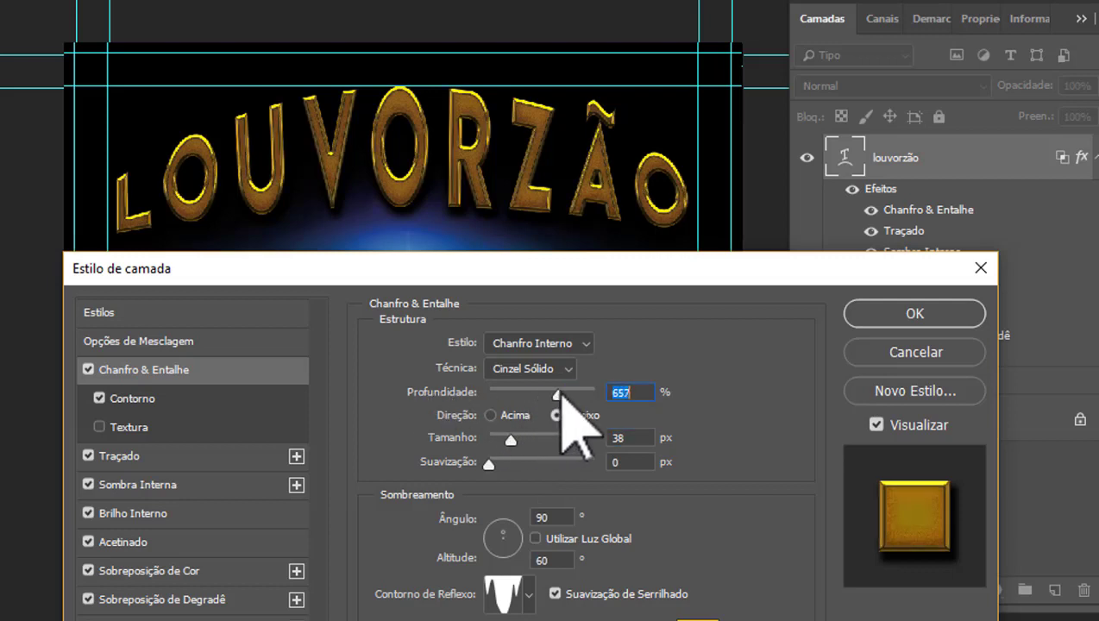
left_click_drag(538, 395, 544, 396)
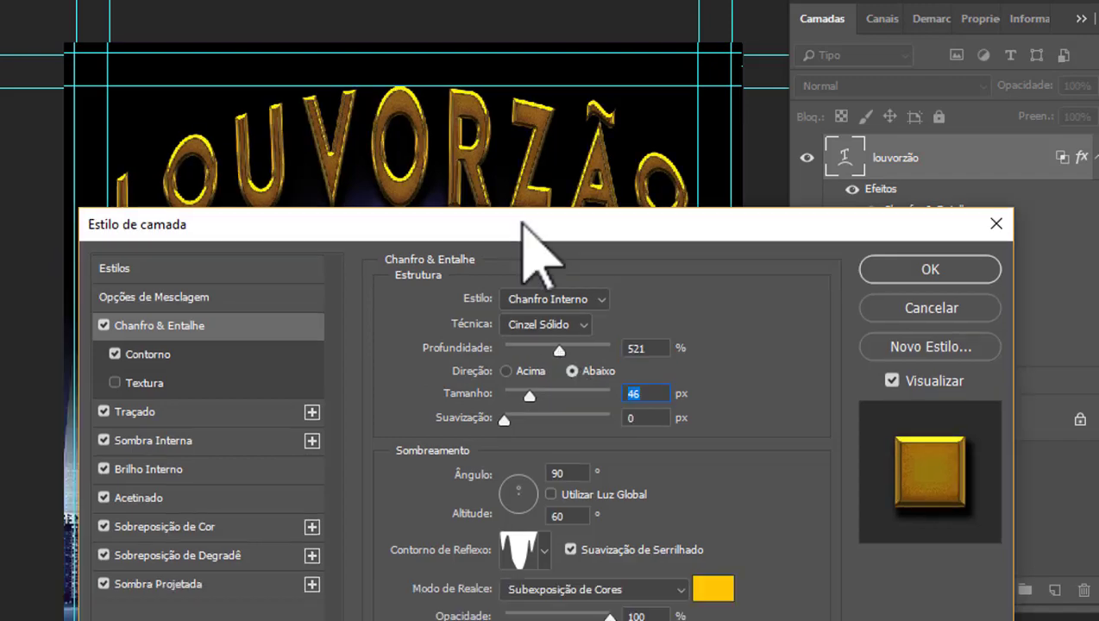
left_click(901, 321)
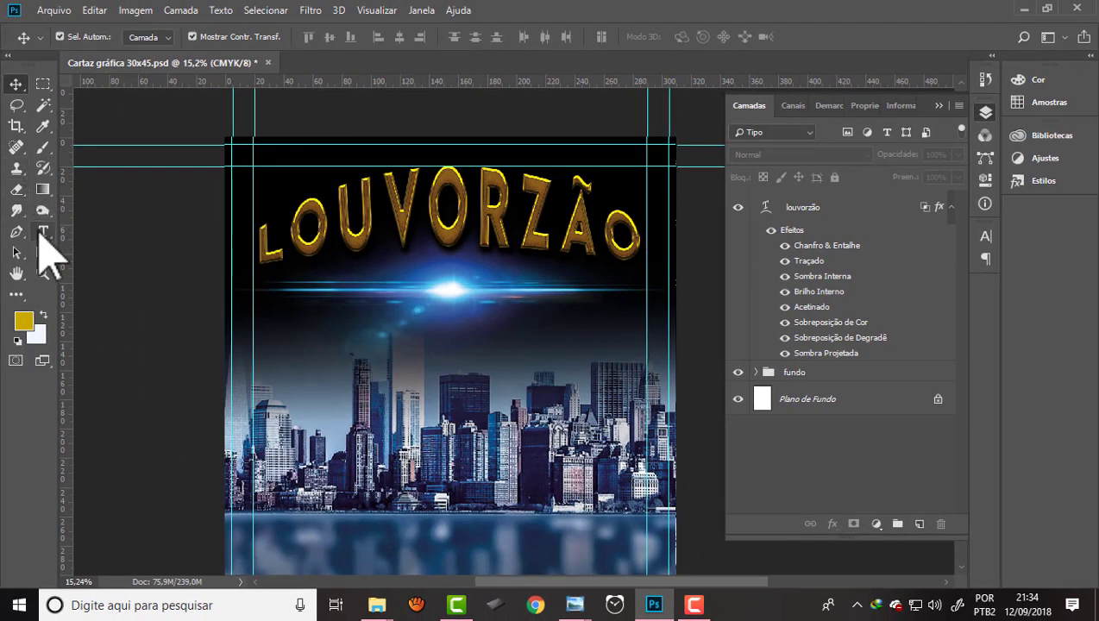
- Draw a full-width rectangle bar just below the LOUVORZÃO title
left_click(42, 233)
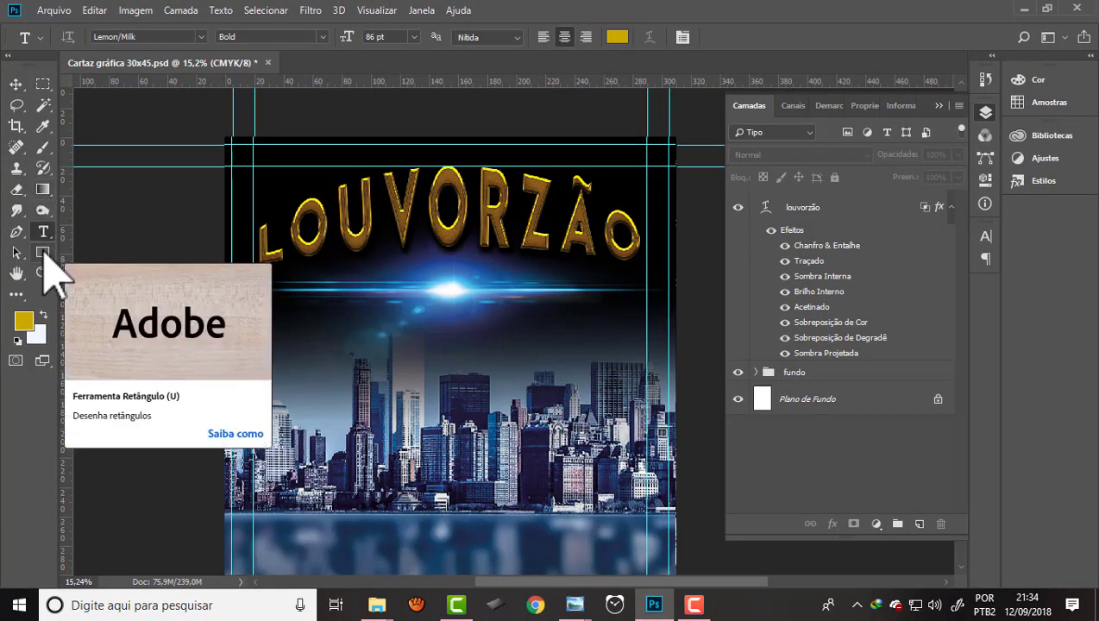
left_click(42, 253)
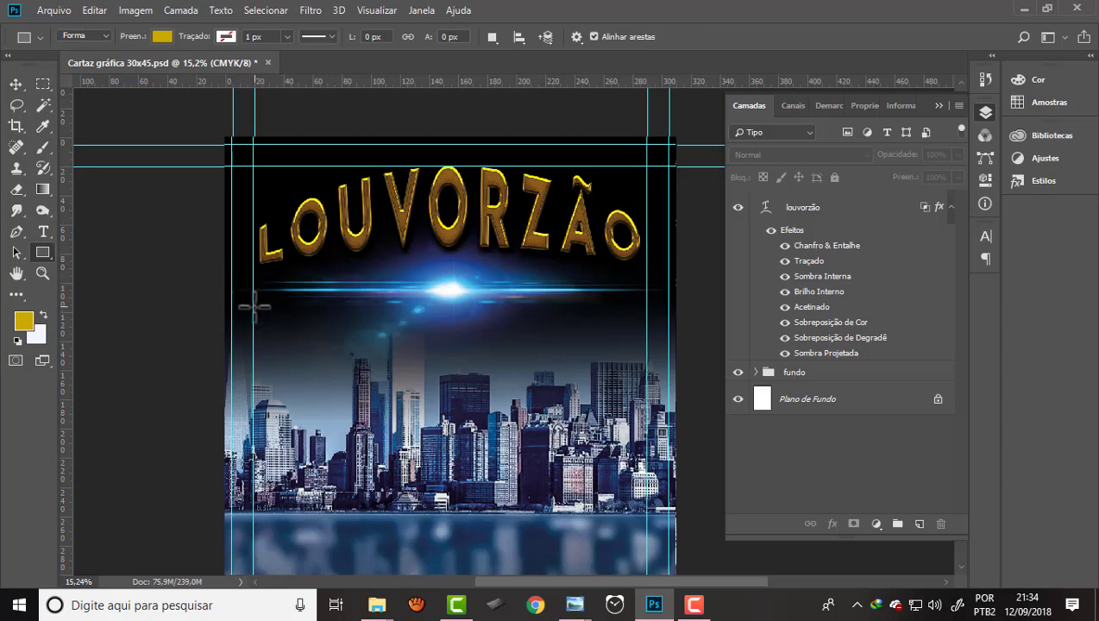
left_click_drag(219, 302, 715, 314)
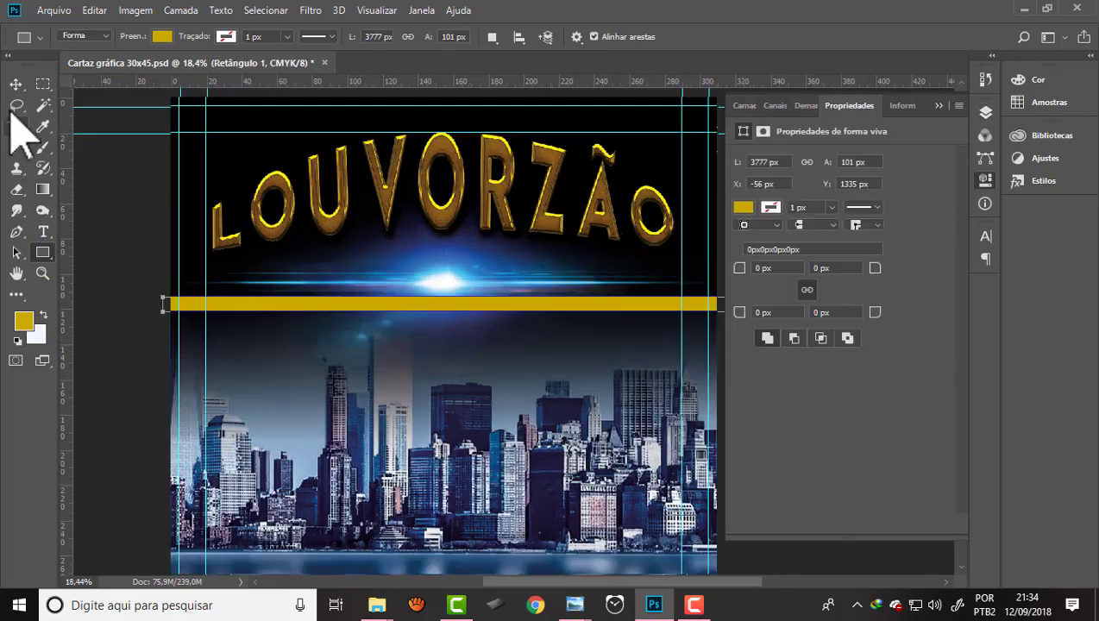
- Make the bar thinner and apply a gold metallic preset style to it
left_click(15, 84)
scroll(441, 294, "up", 1)
scroll(441, 294, "up", 2)
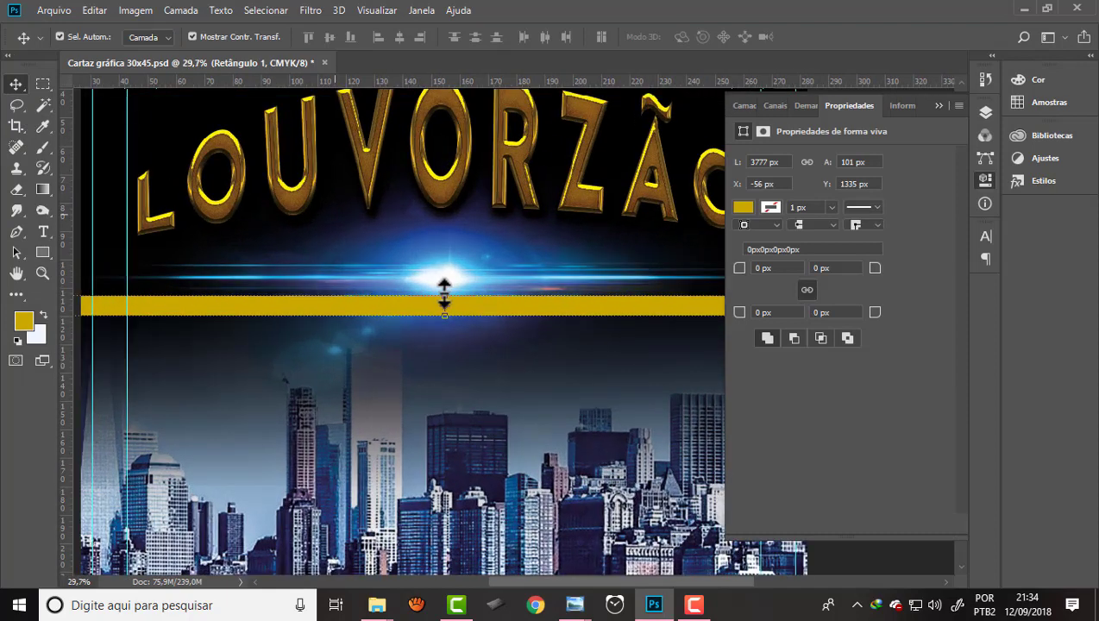
scroll(445, 293, "up", 2)
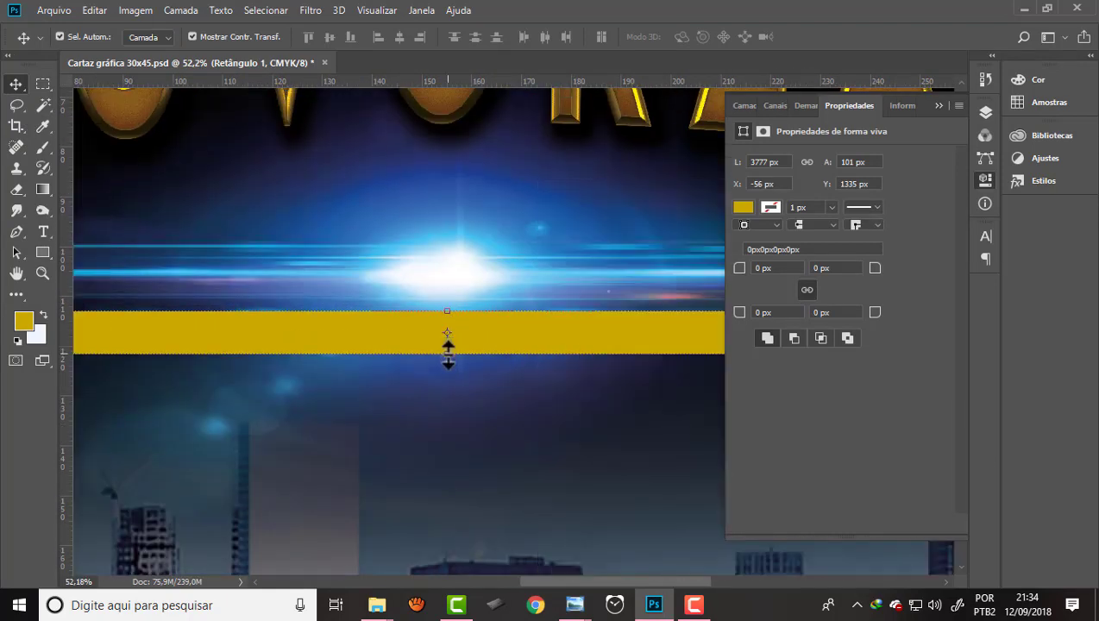
left_click_drag(446, 353, 446, 337)
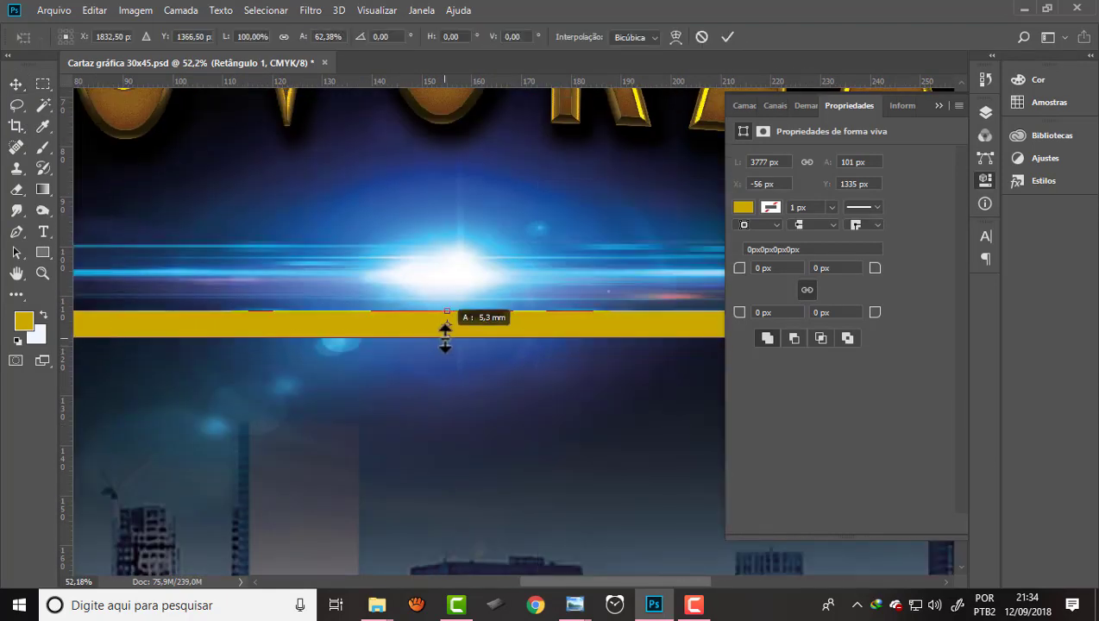
scroll(429, 245, "down", 3)
scroll(428, 245, "down", 2)
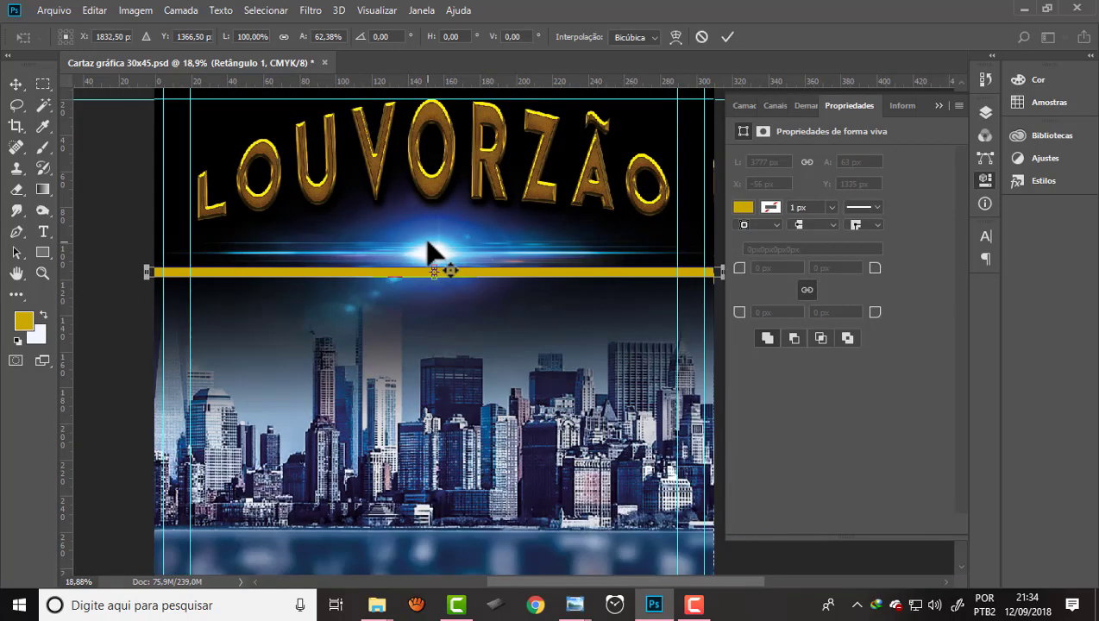
left_click(725, 38)
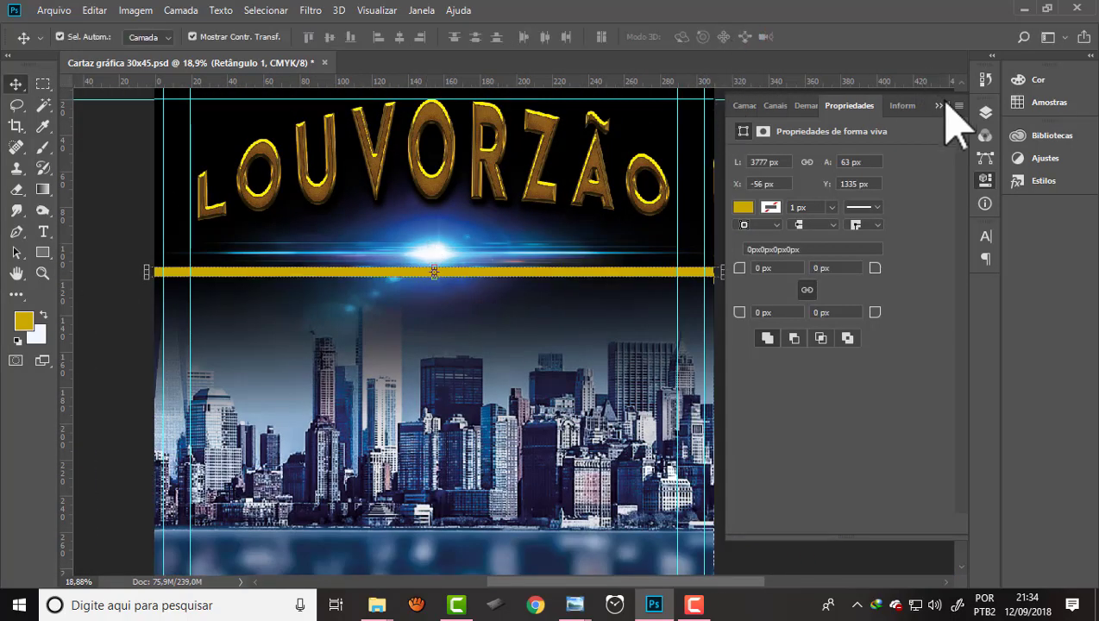
left_click(1045, 180)
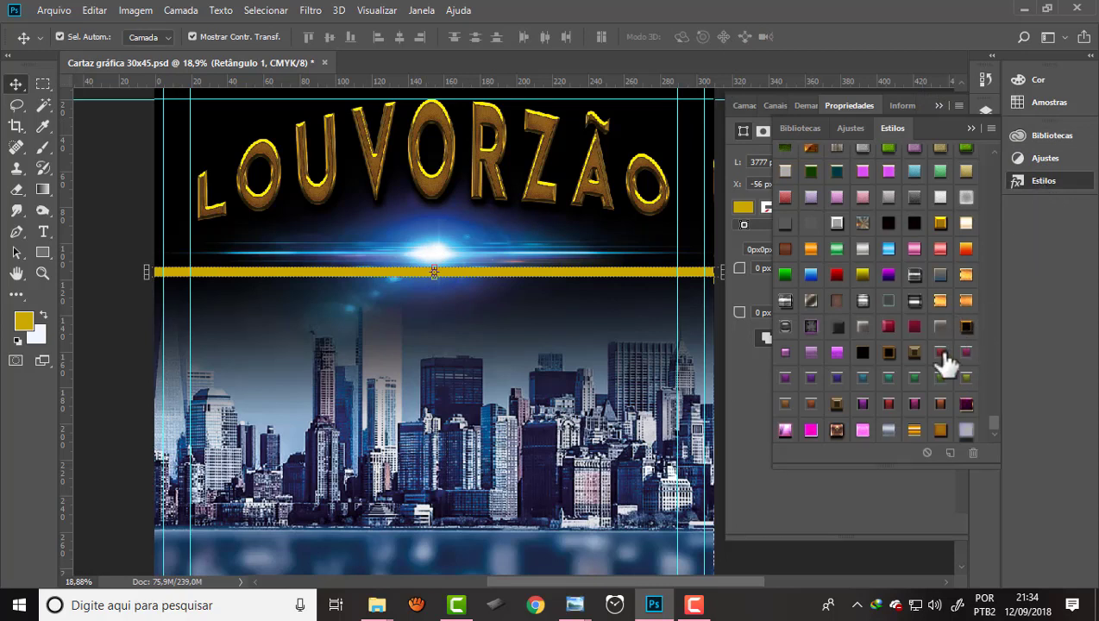
left_click(941, 430)
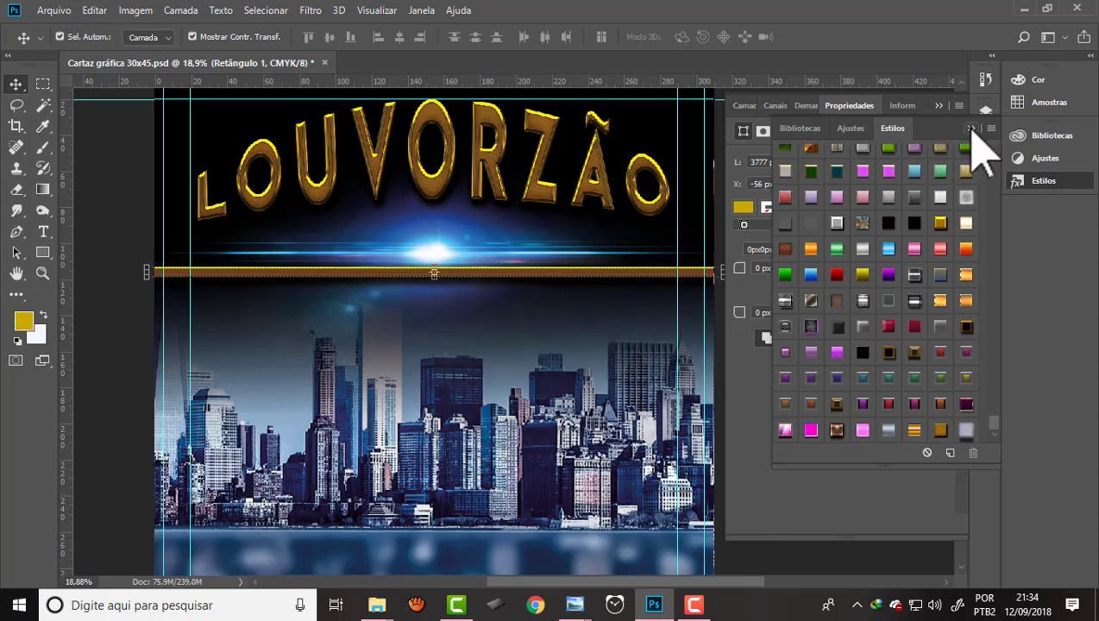
- Alt-drag a copy of the gold bar down to sit just above the skyline
left_click(978, 153)
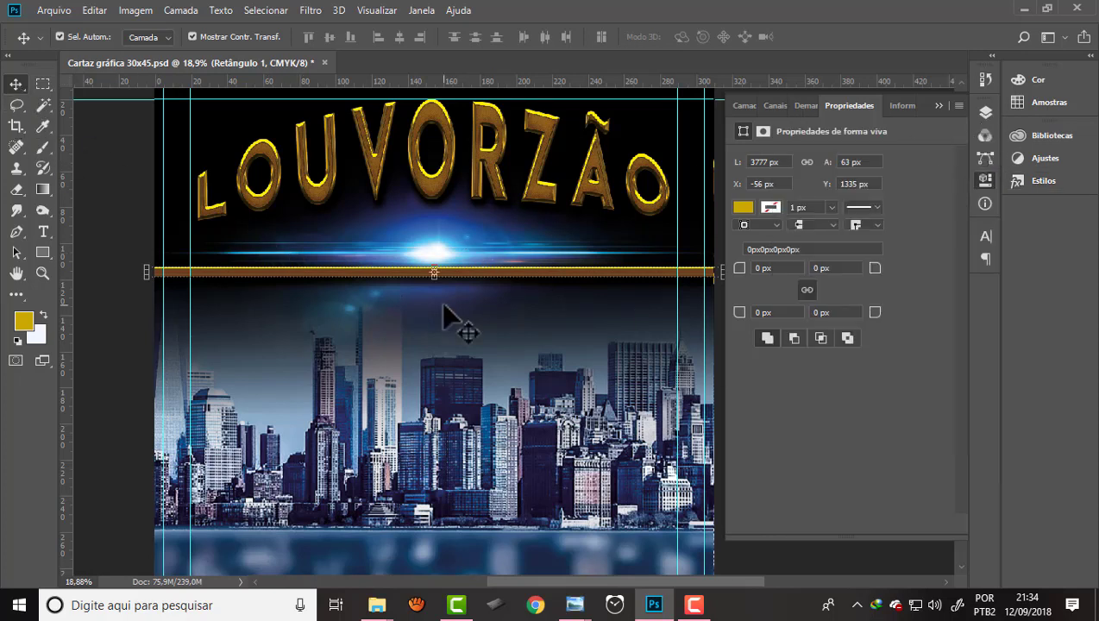
key("alt")
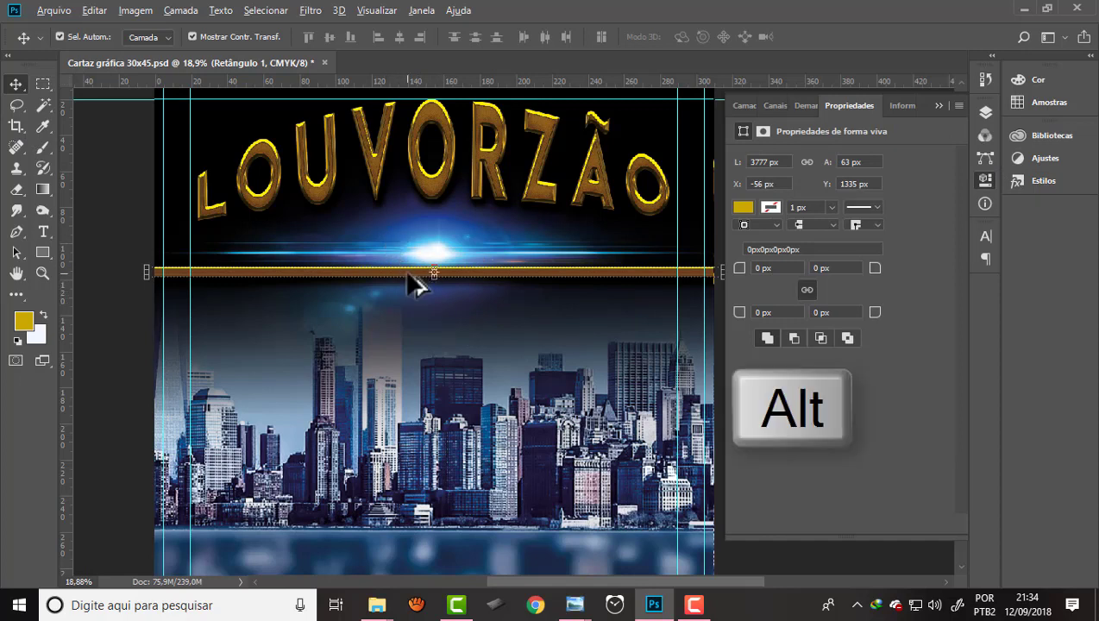
left_click_drag(407, 279, 408, 320)
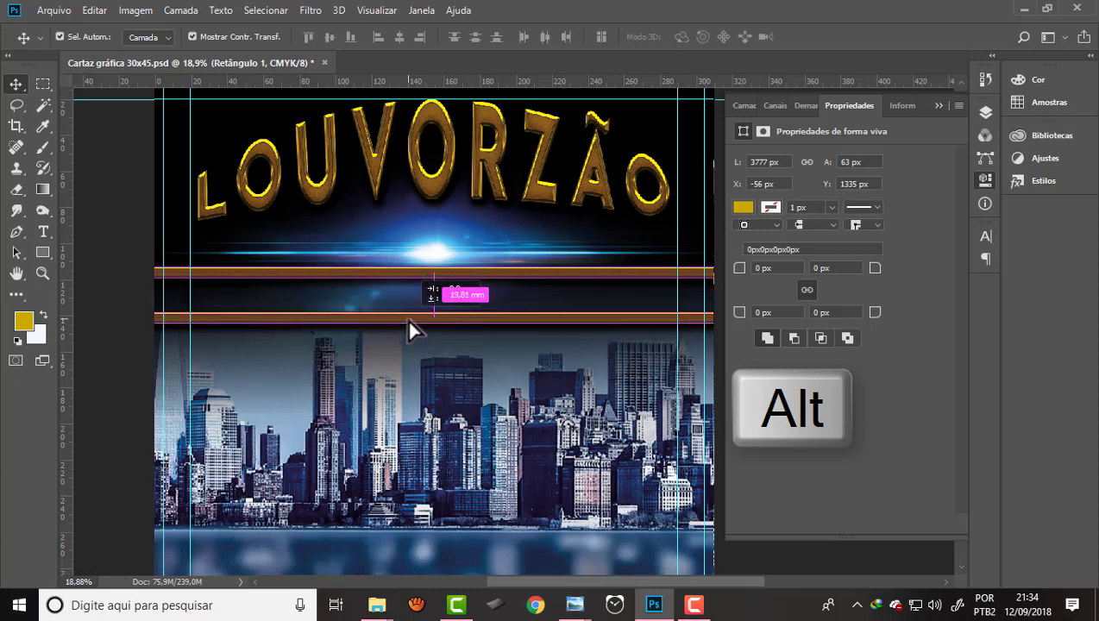
left_click_drag(406, 317, 409, 349)
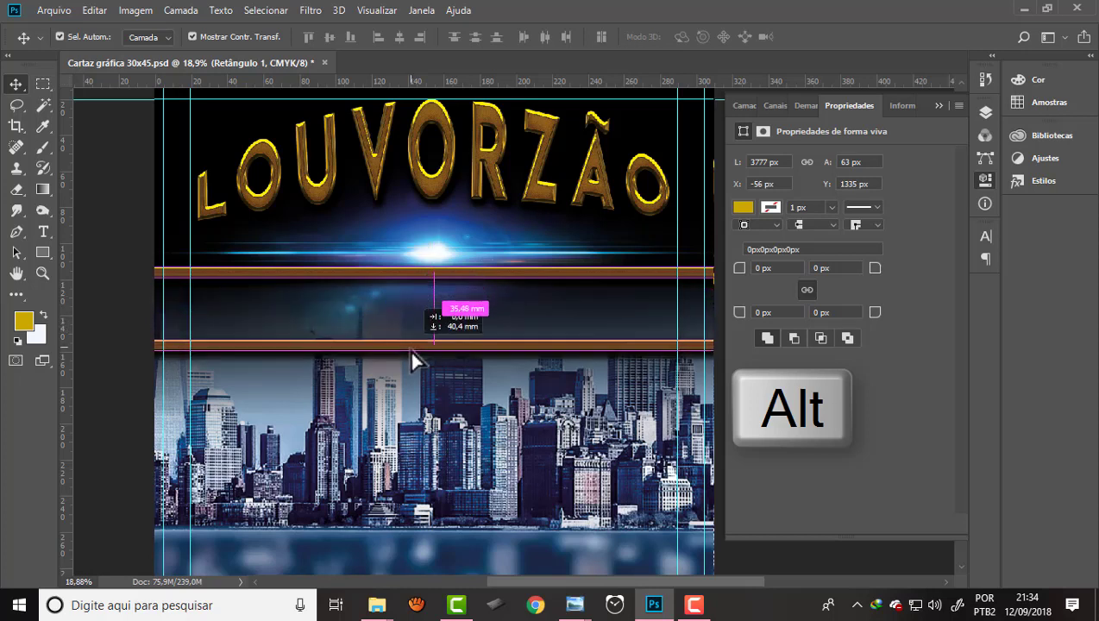
left_click_drag(409, 348, 409, 347)
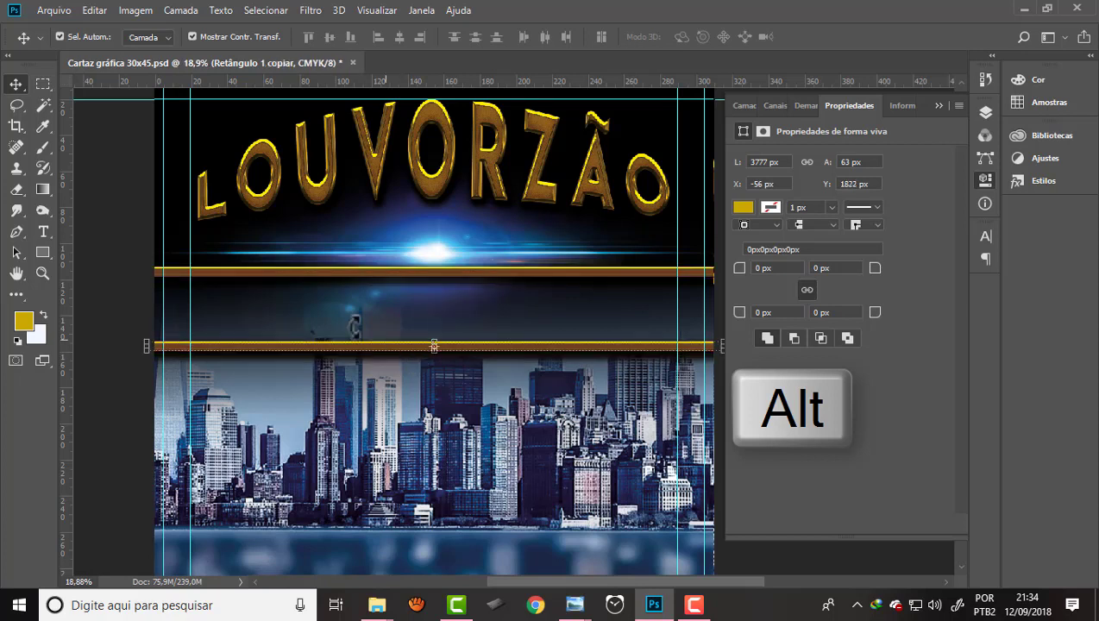
left_click(43, 231)
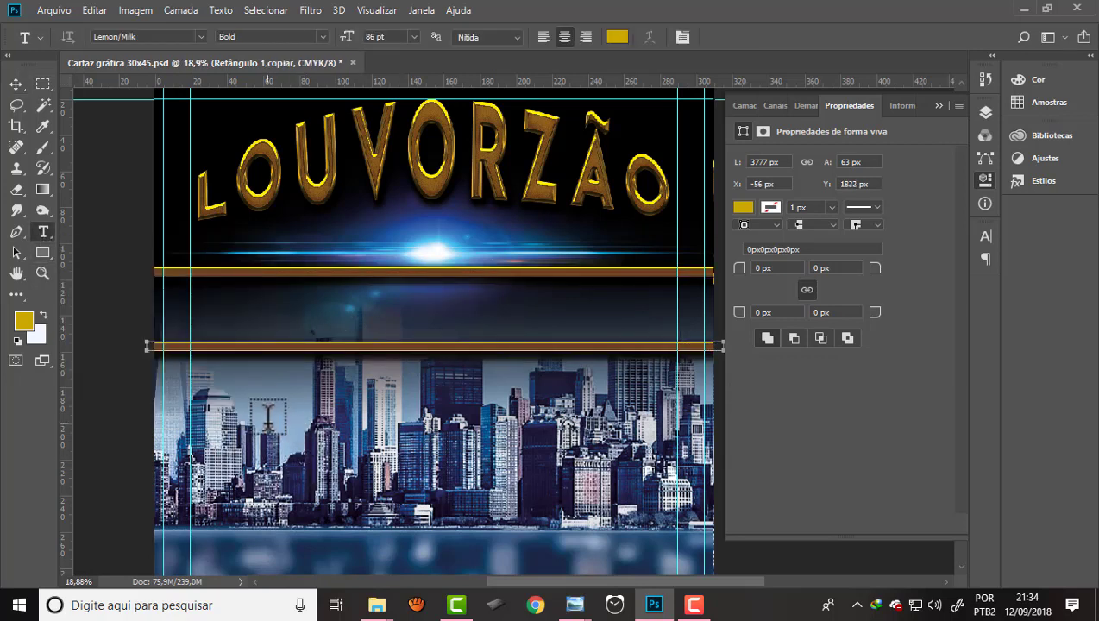
- Type a 72 pt date line '15,16 E 17 DE OUT. ÀS 20H' over the skyline
left_click(268, 418)
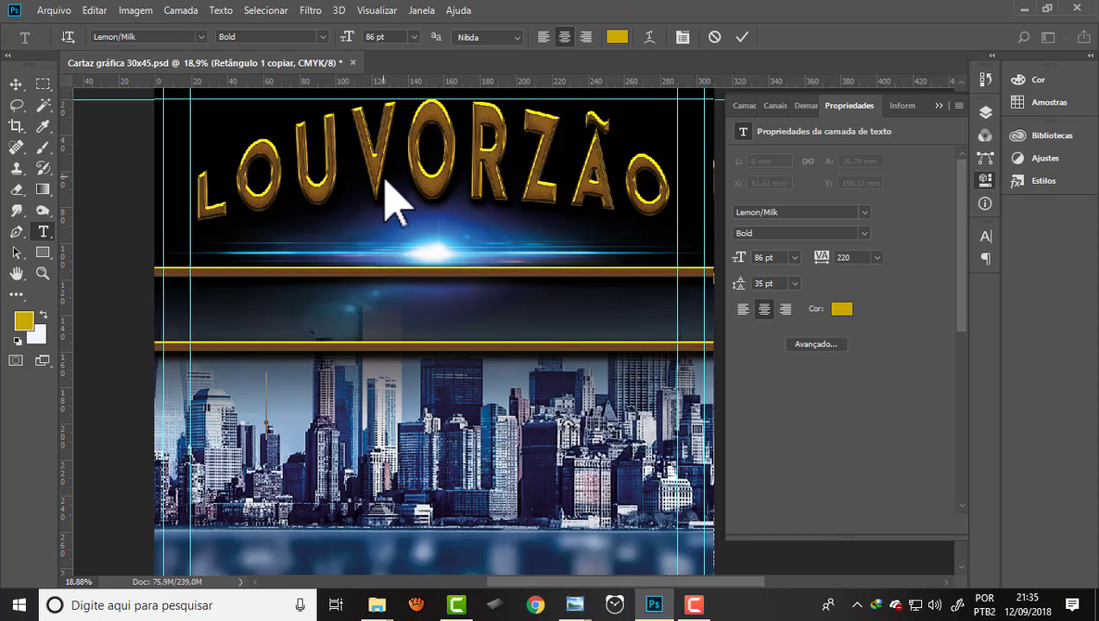
left_click(417, 38)
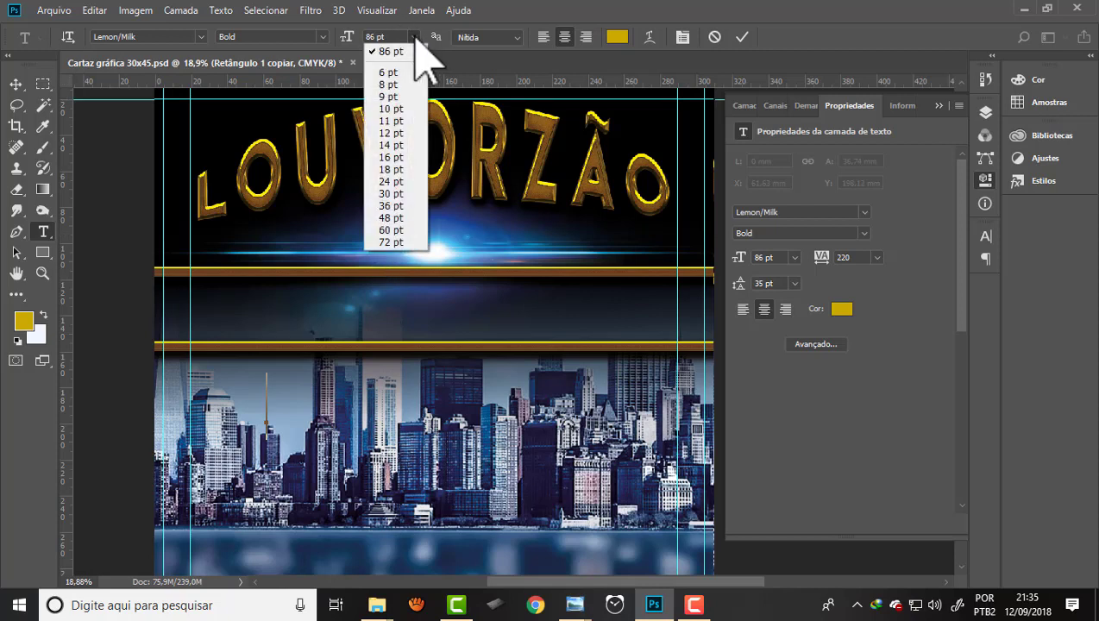
left_click(394, 242)
type("1")
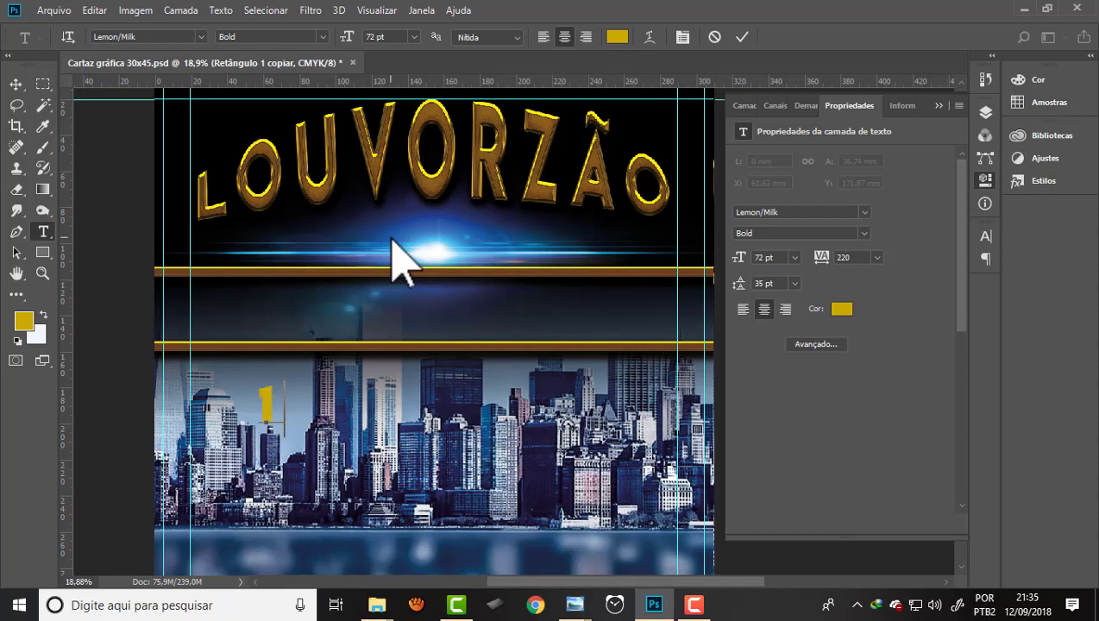
type("5,")
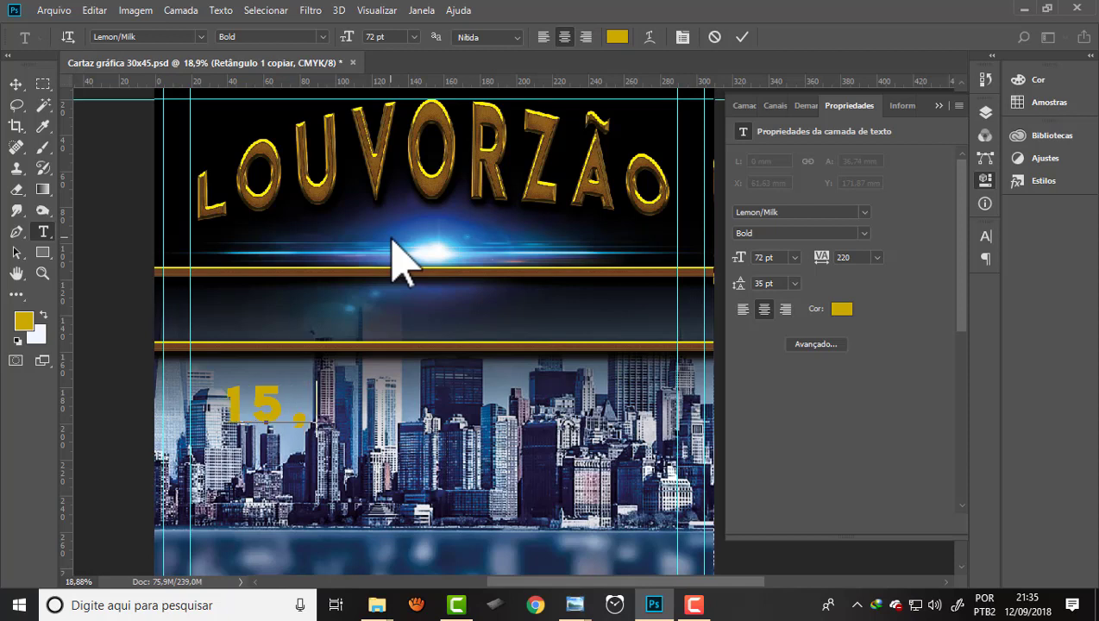
type("16")
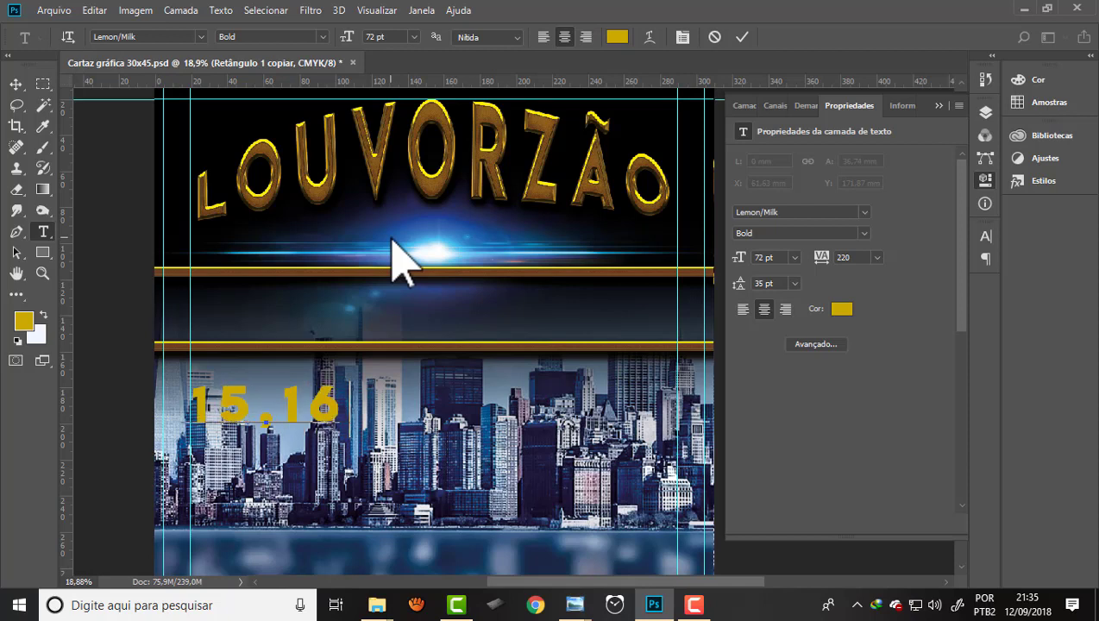
type(" E 17")
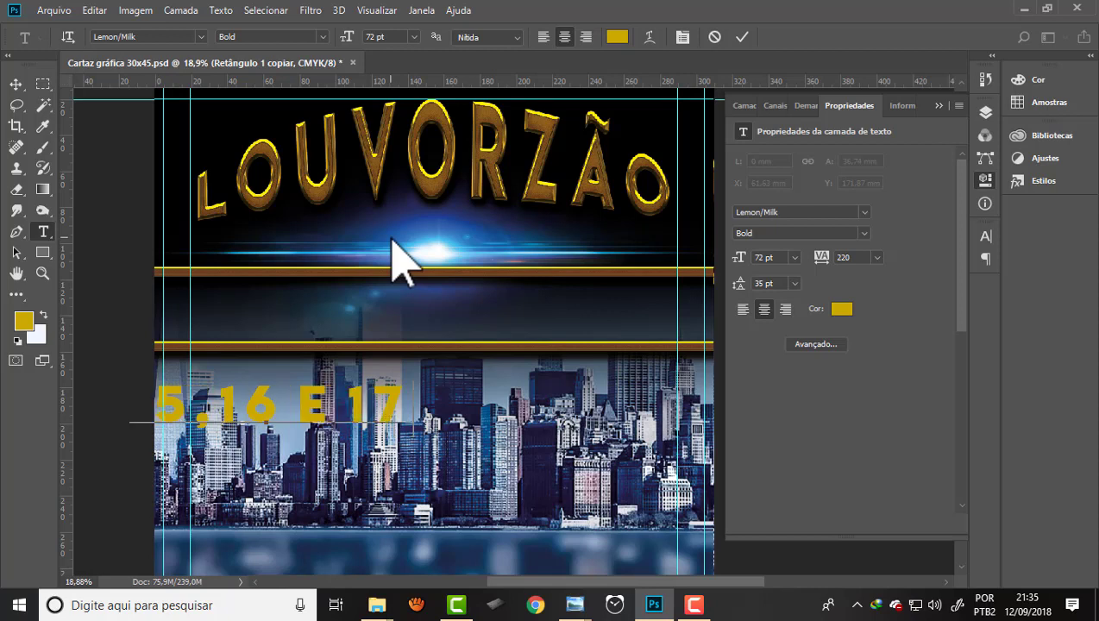
type(" DE")
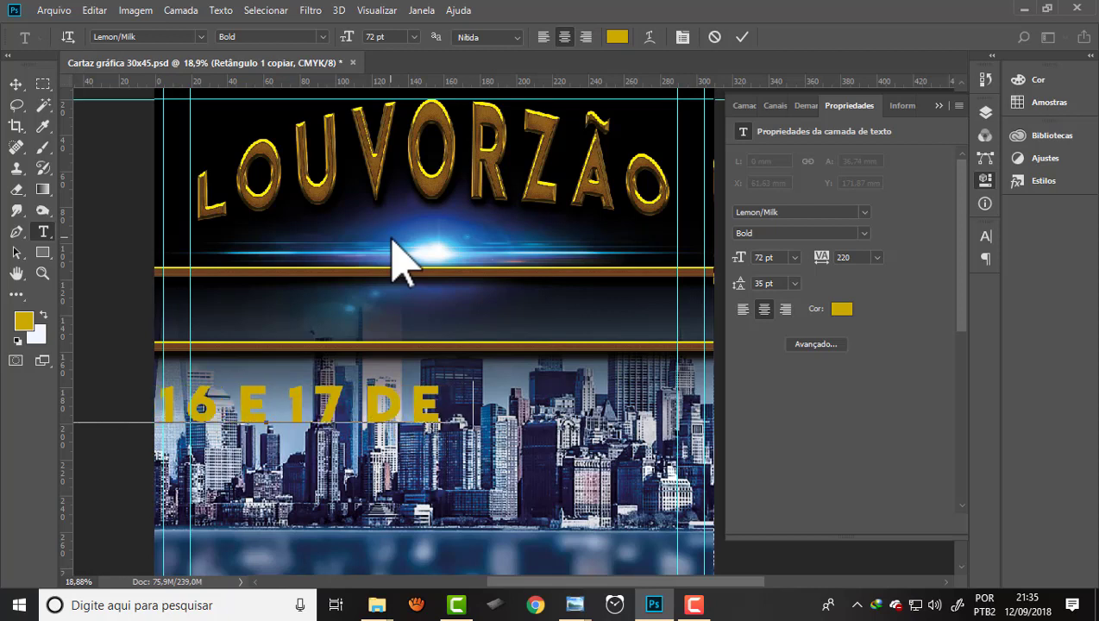
type(" OUT")
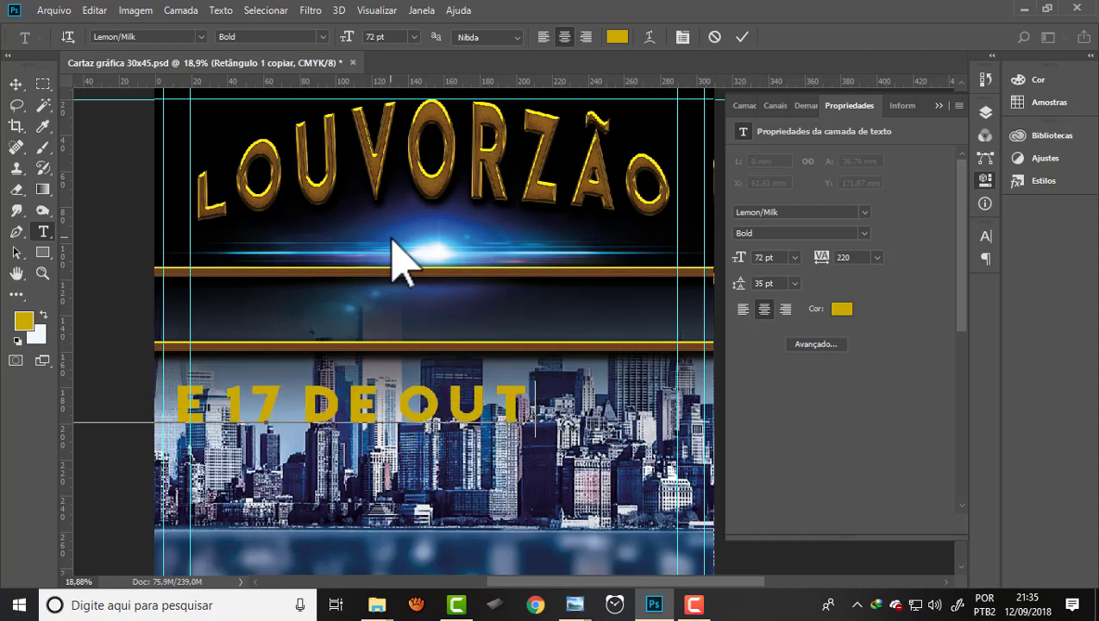
type(".")
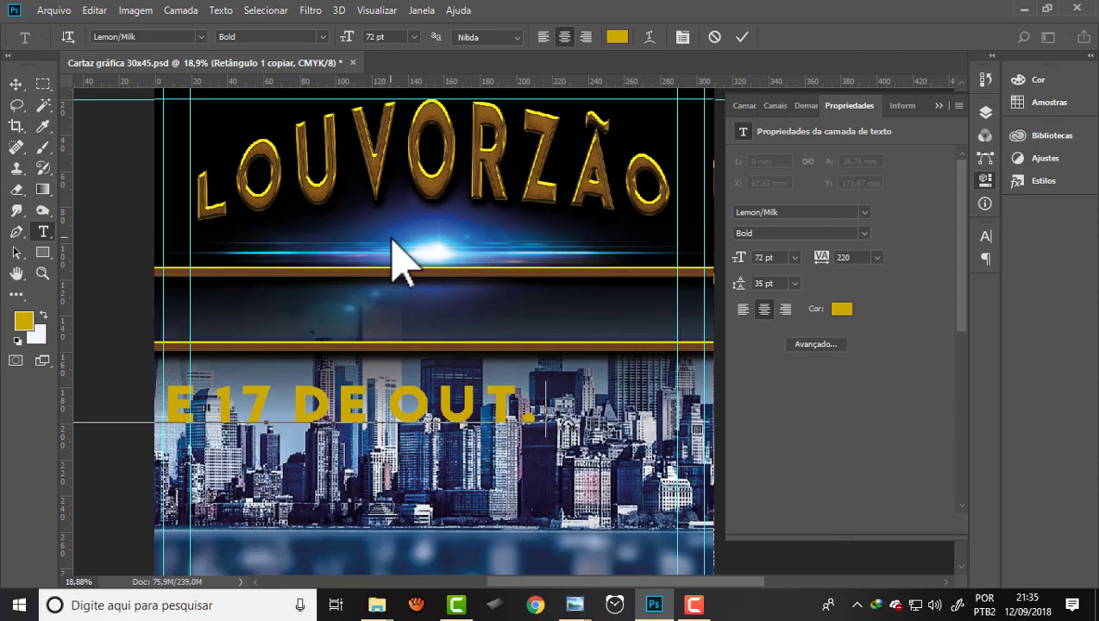
type(" ÀS")
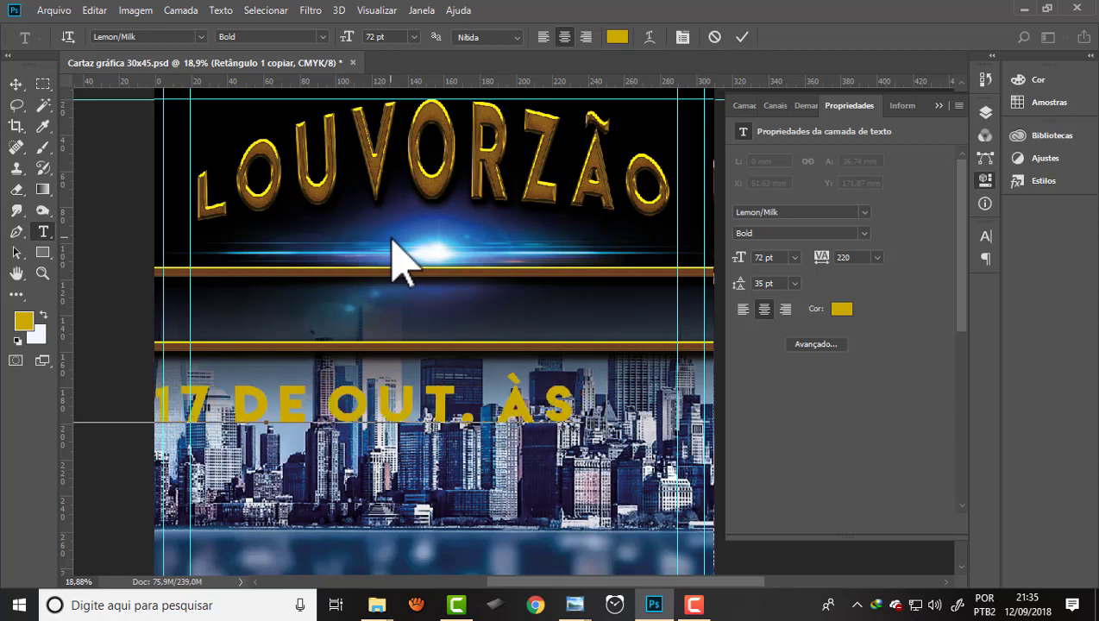
type(" 20")
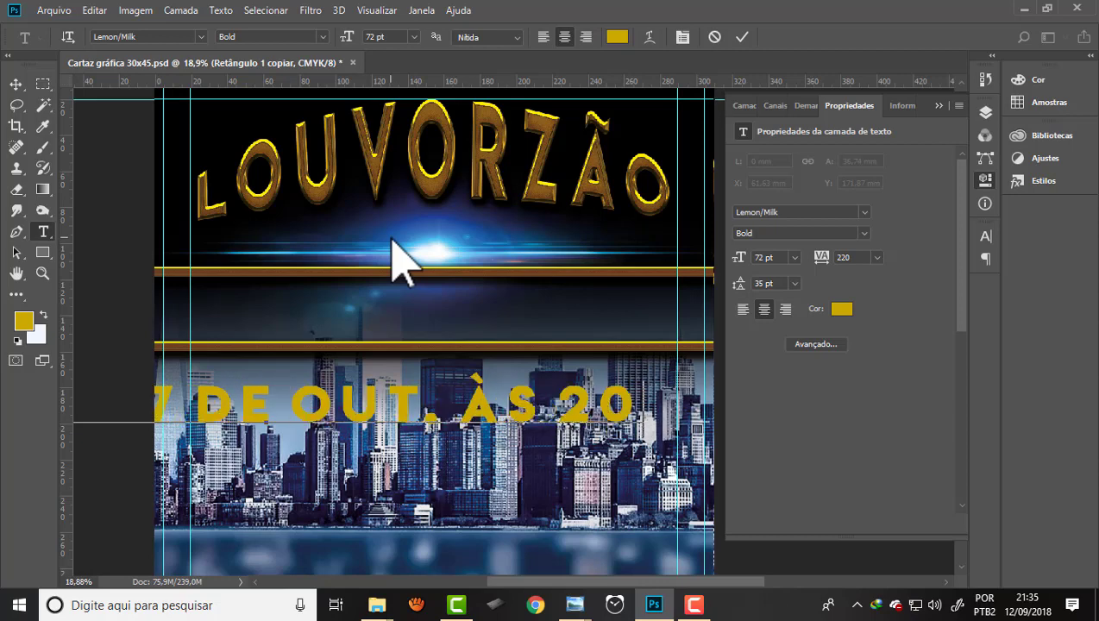
type("H")
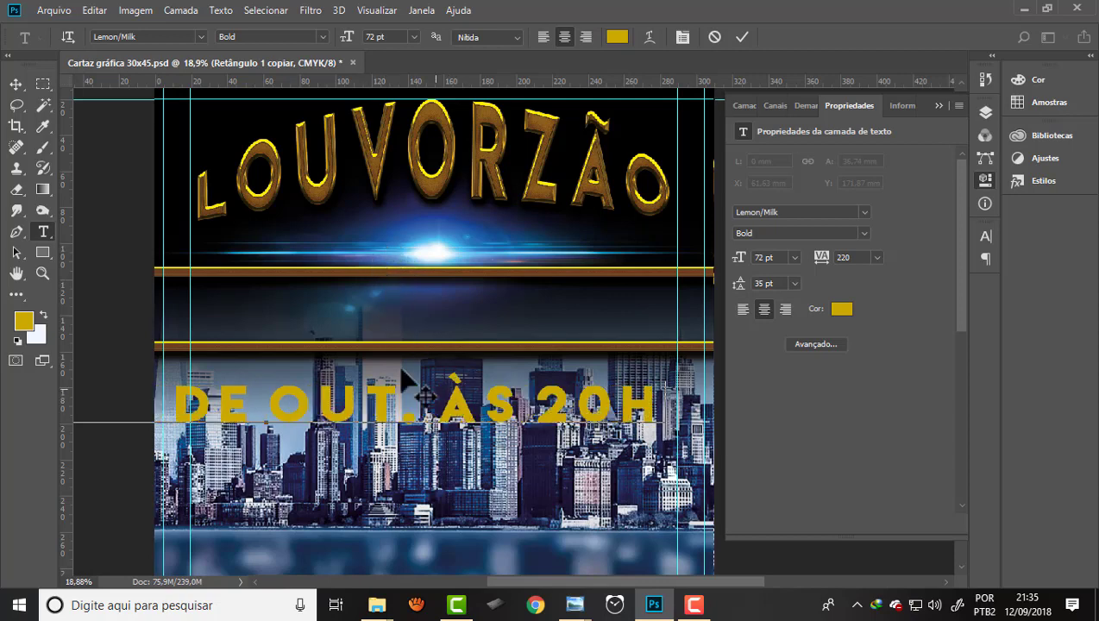
scroll(401, 379, "down", 3)
scroll(389, 368, "down", 2)
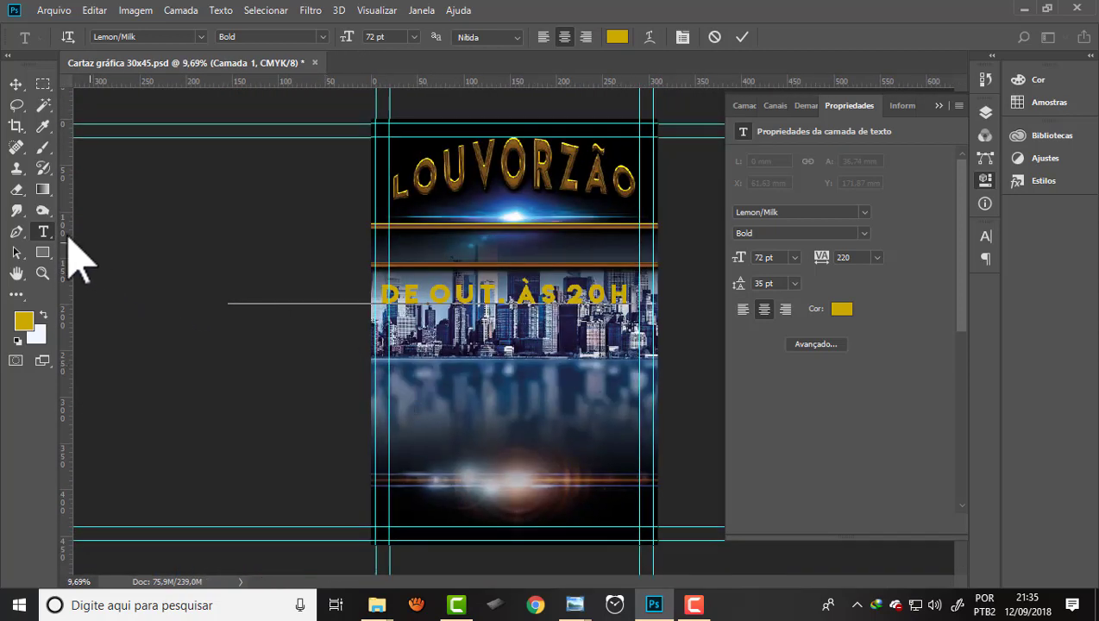
- Shrink the date text and move it up into the band between the gold bars
scroll(420, 344, "up", 2)
scroll(483, 310, "up", 1)
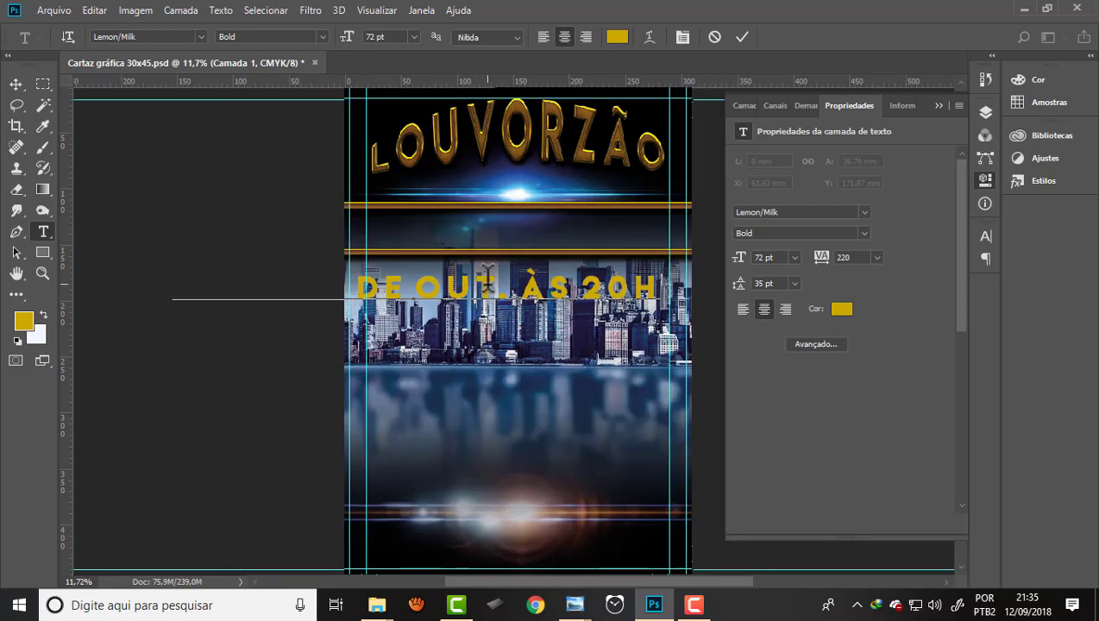
left_click(487, 277)
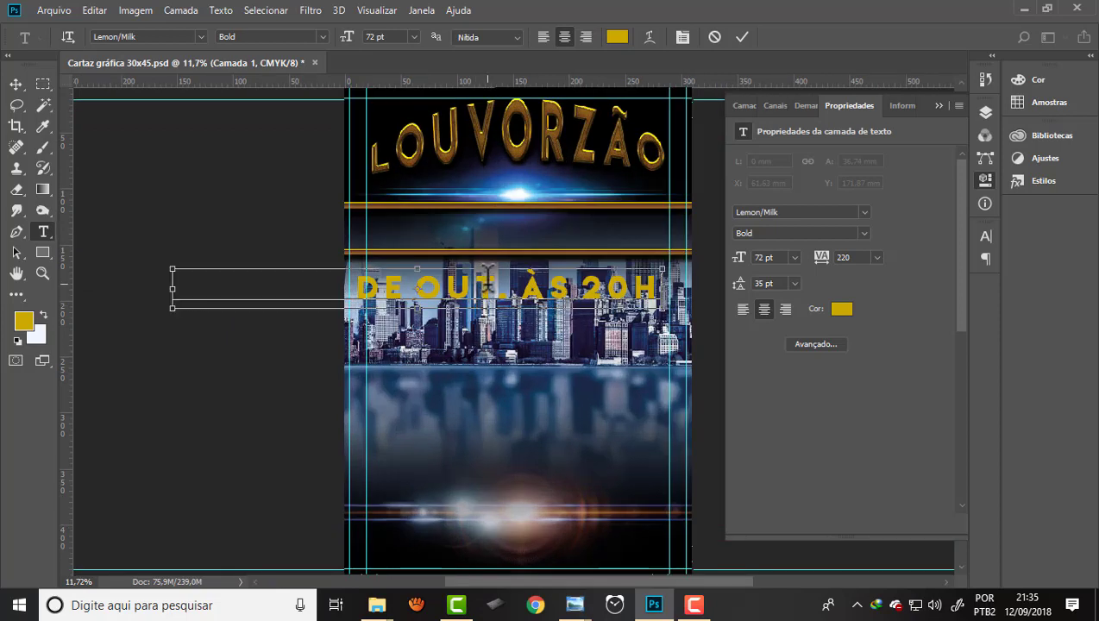
key("ctrl+a")
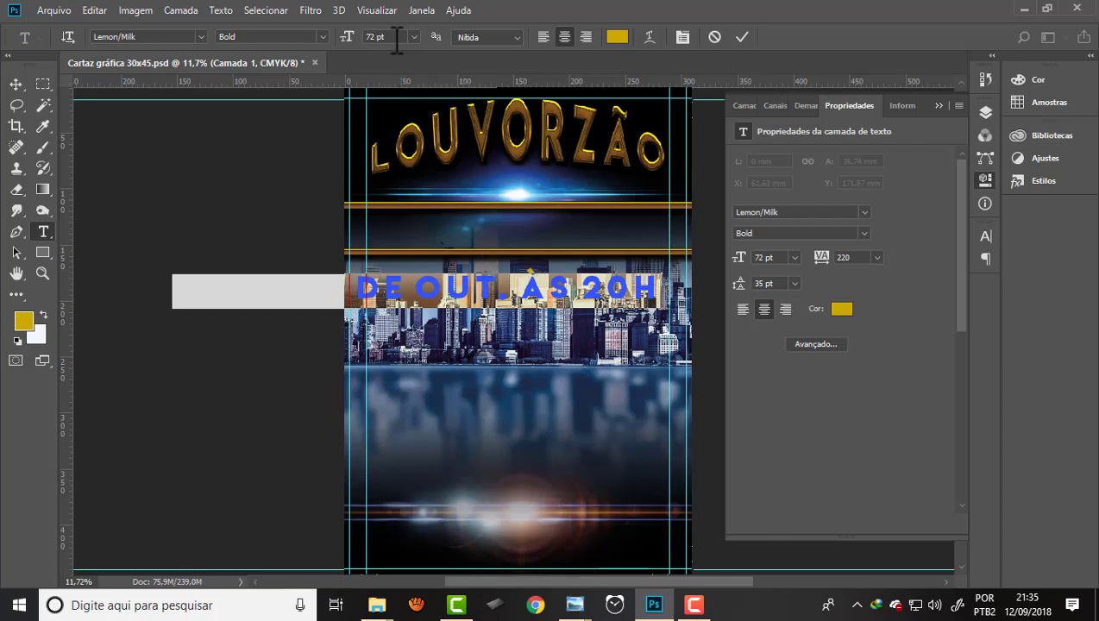
left_click_drag(354, 50, 352, 50)
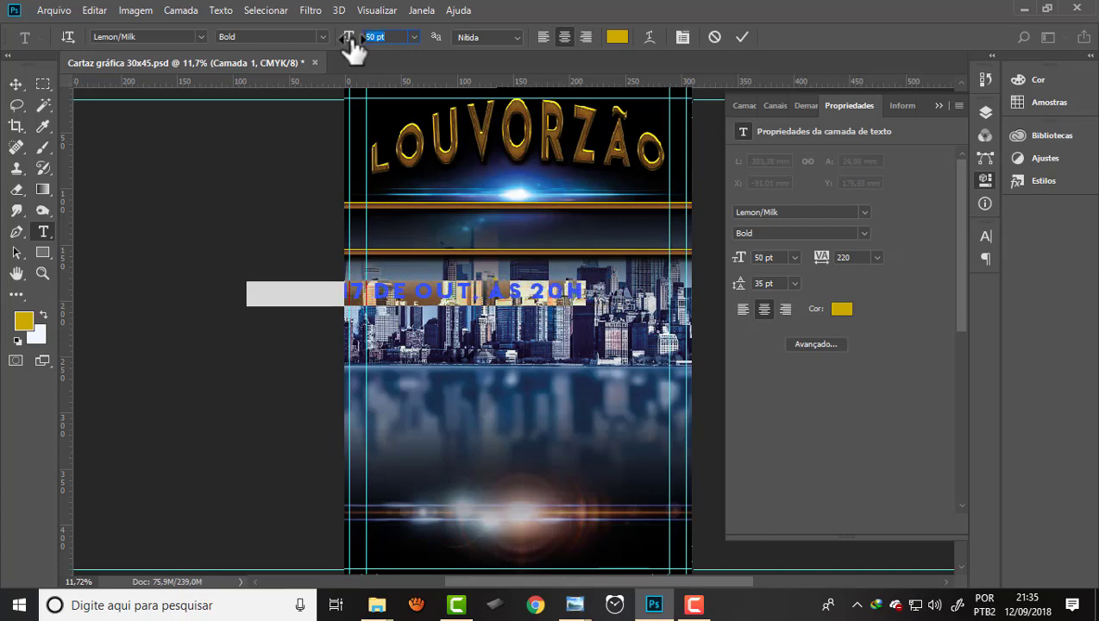
left_click(16, 84)
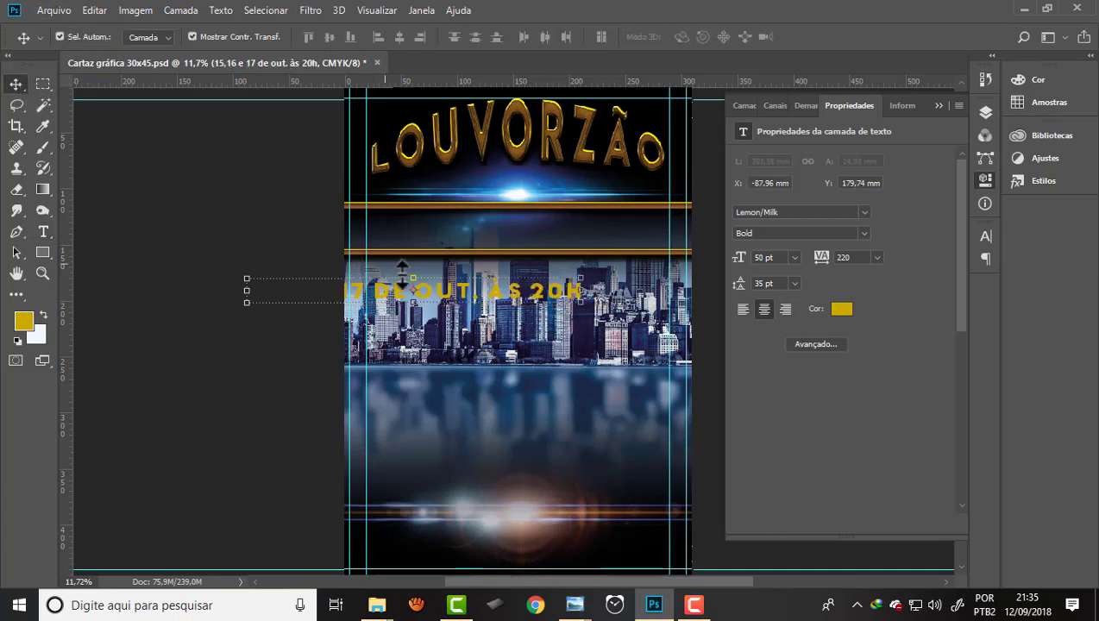
left_click_drag(403, 307, 489, 239)
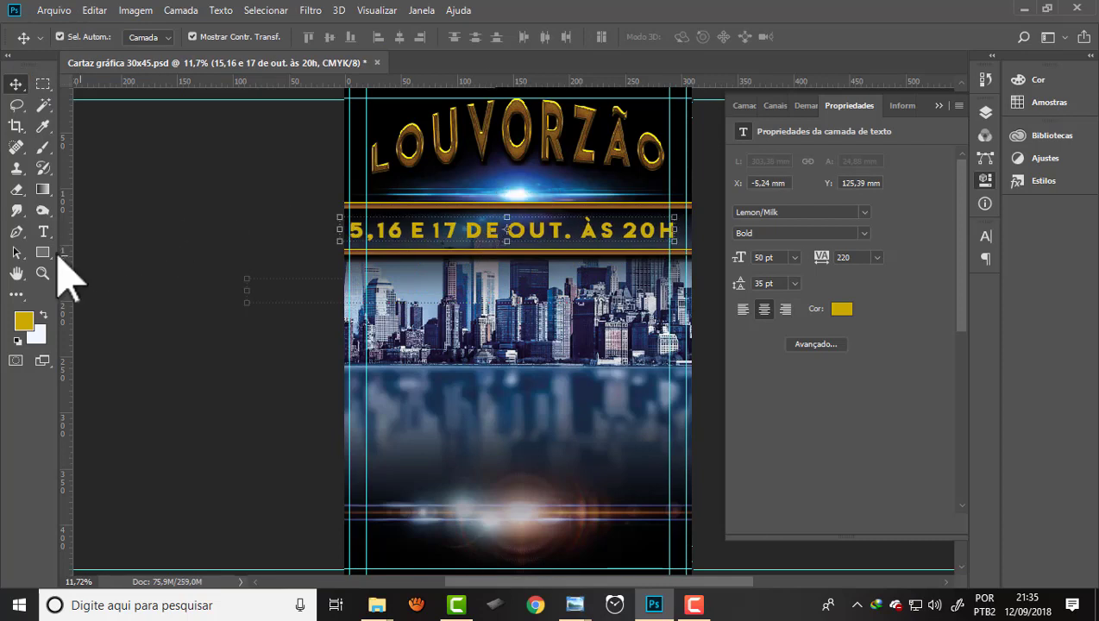
- Resize the date line from 50 down to 43 pt and centre it horizontally in the band
key("t")
left_click(432, 226)
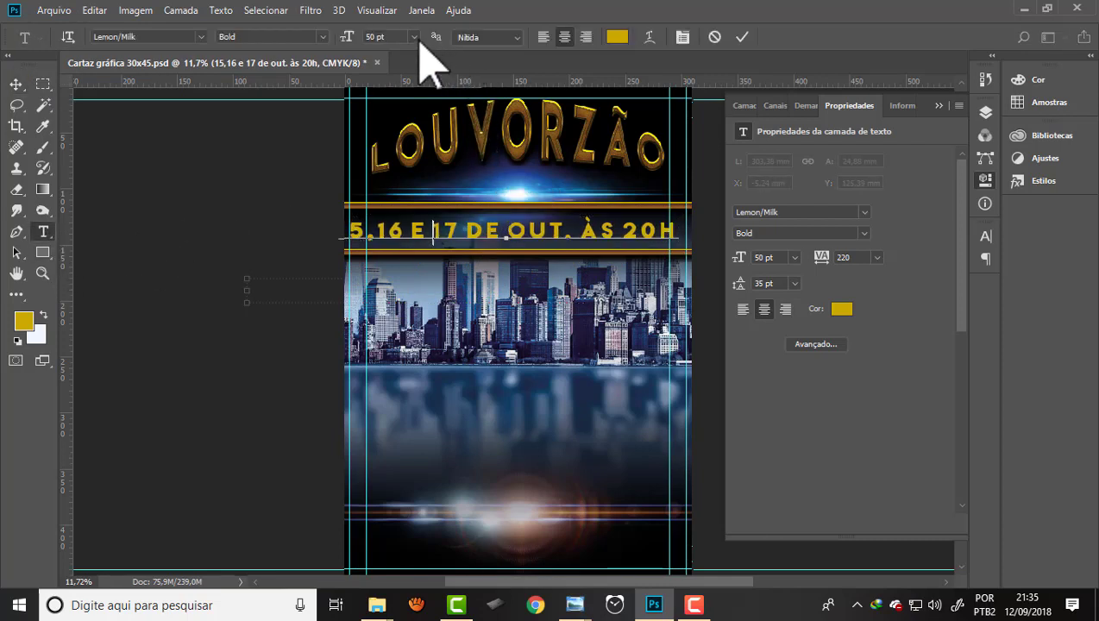
key("ctrl+a")
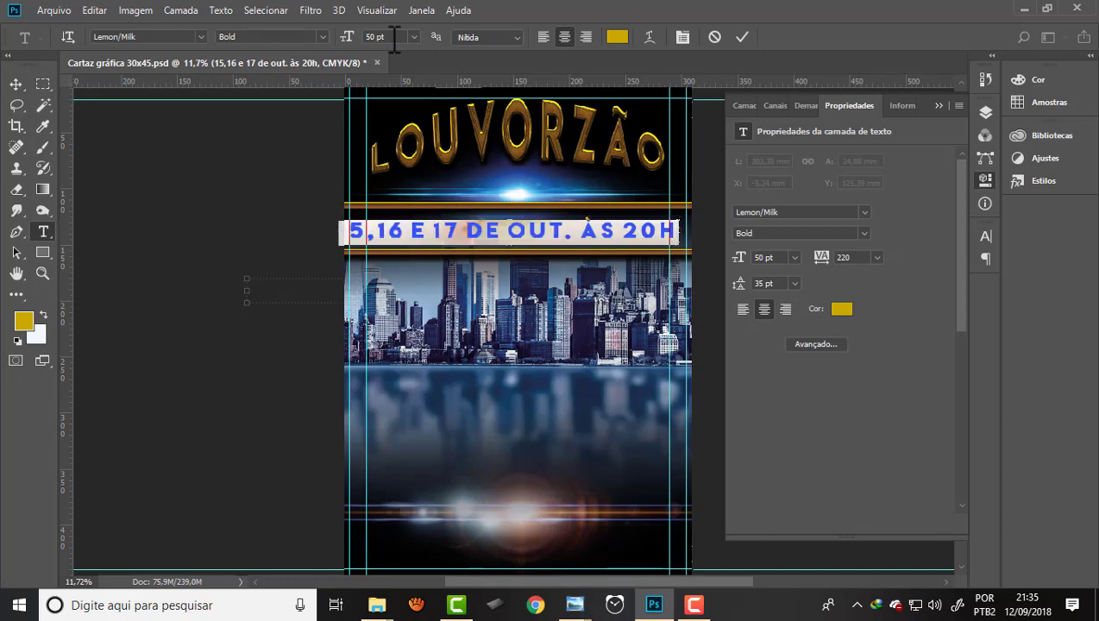
type("50")
key("Return")
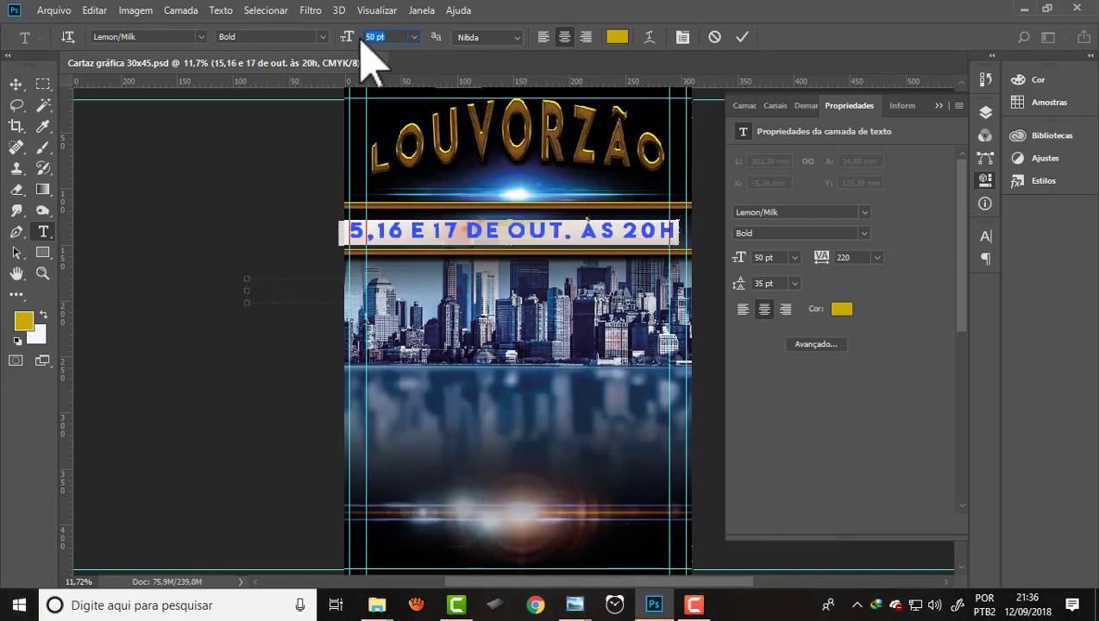
key("Down")
key("Down")
key("Down")
key("Down")
key("Down")
key("Down")
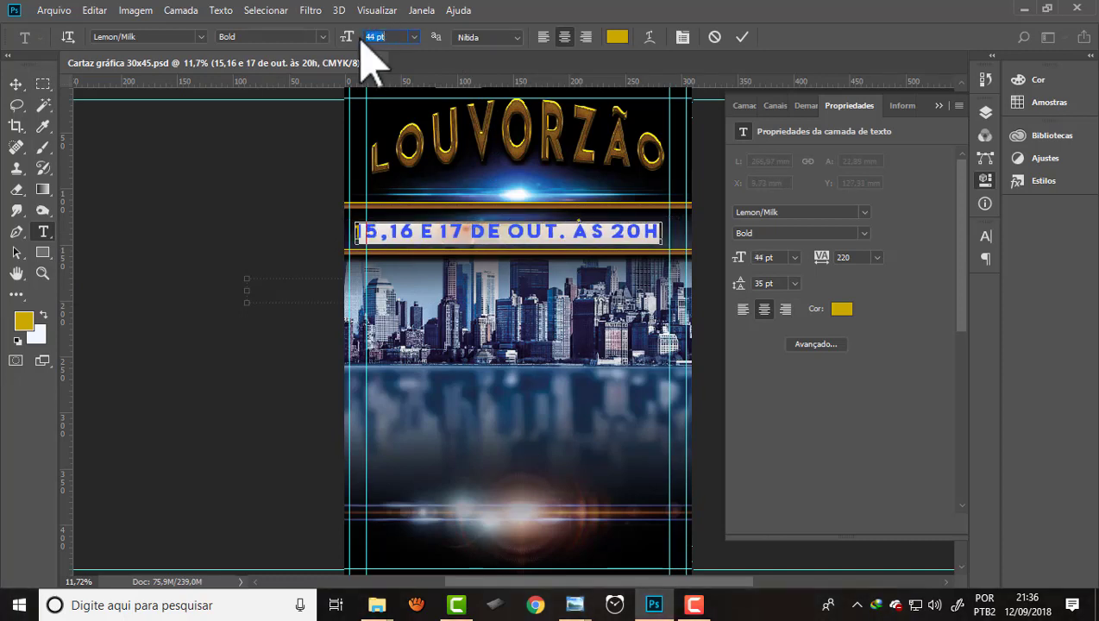
key("Down")
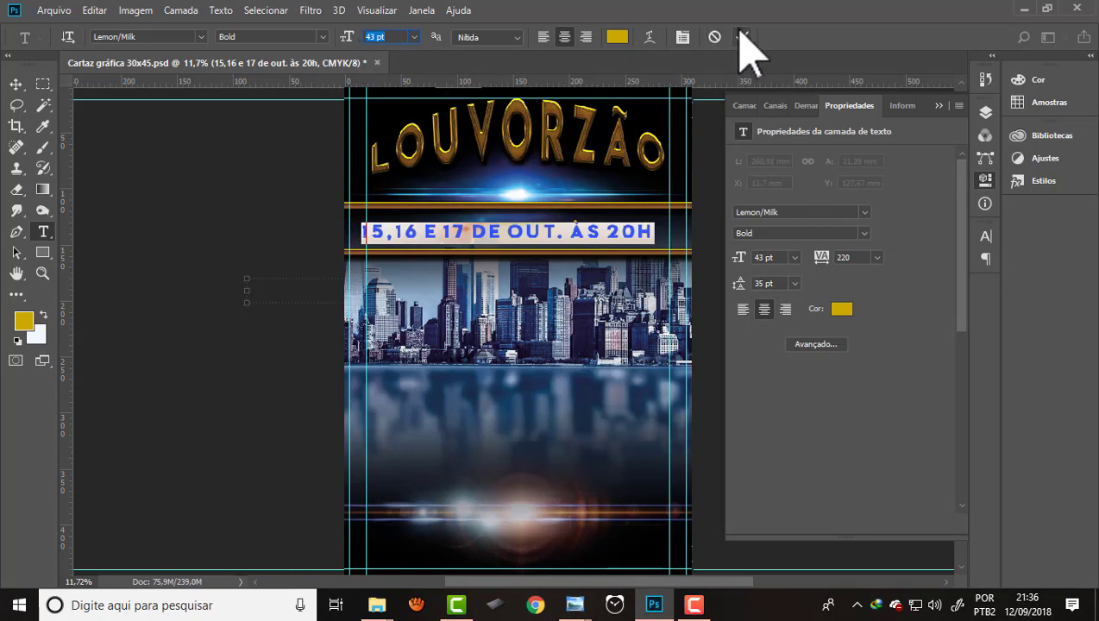
left_click(740, 37)
scroll(657, 234, "up", 5)
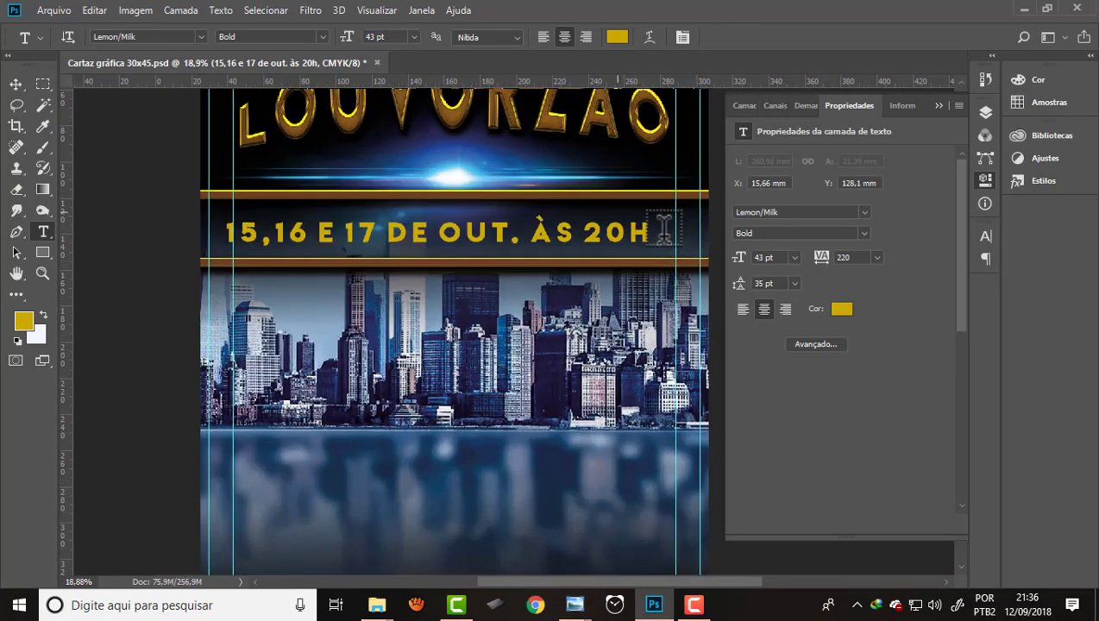
left_click(16, 84)
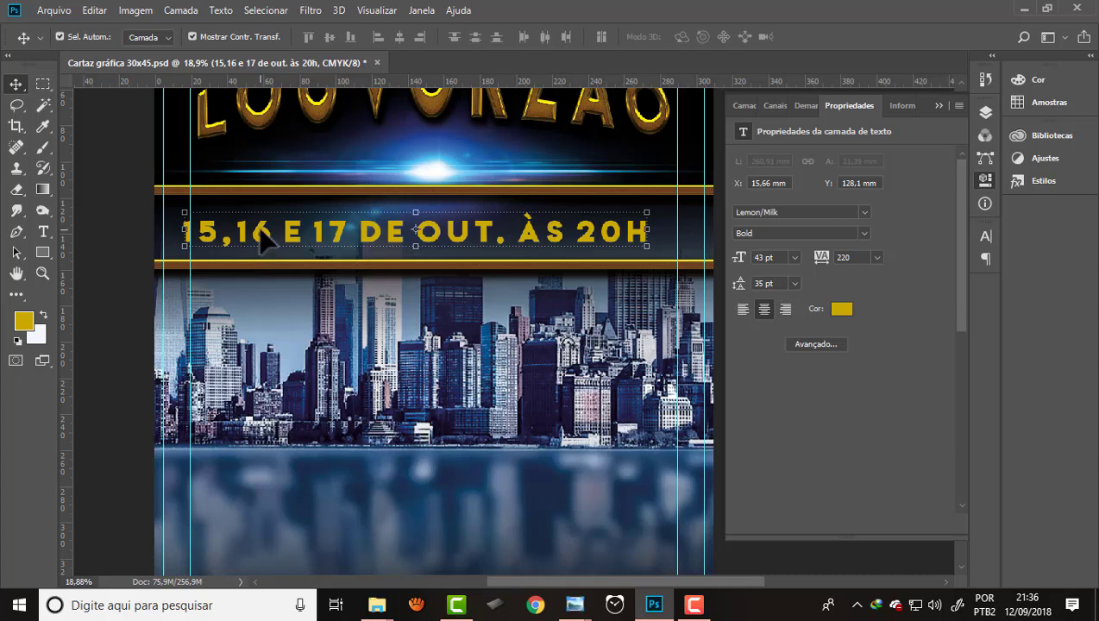
left_click_drag(260, 229, 282, 242)
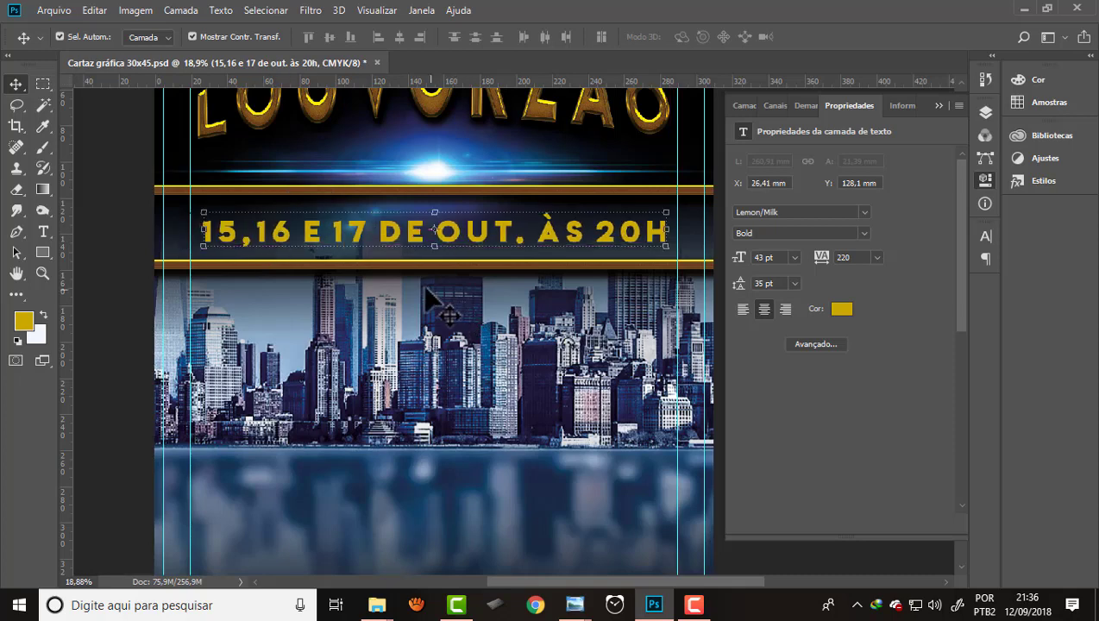
- Apply the metallic gold beveled preset from the Styles library to the date text layer
left_click(1021, 183)
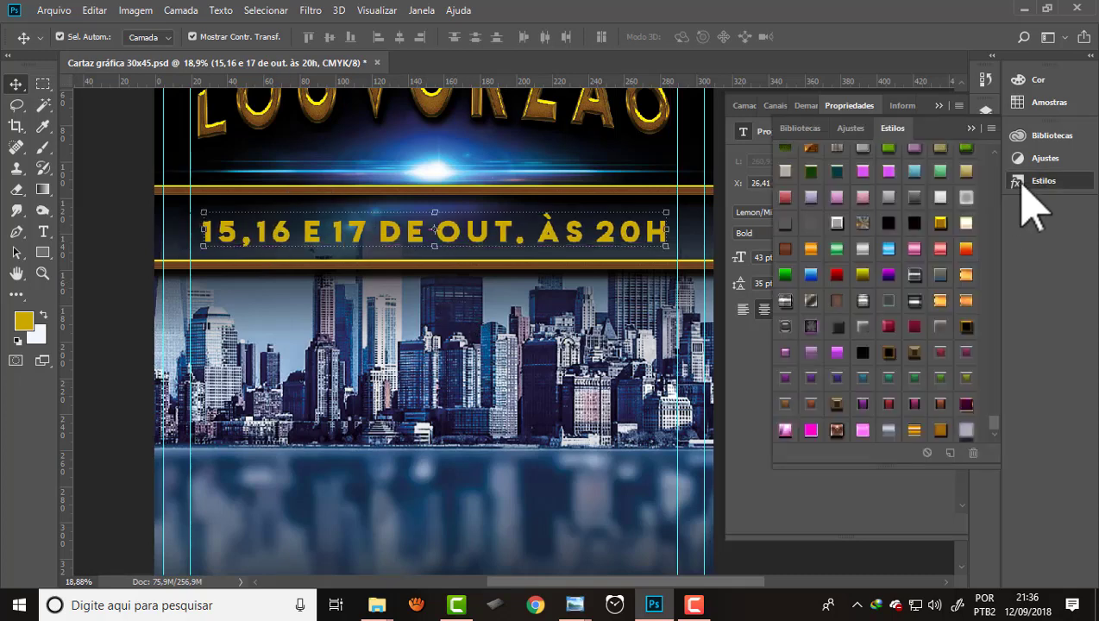
left_click(938, 430)
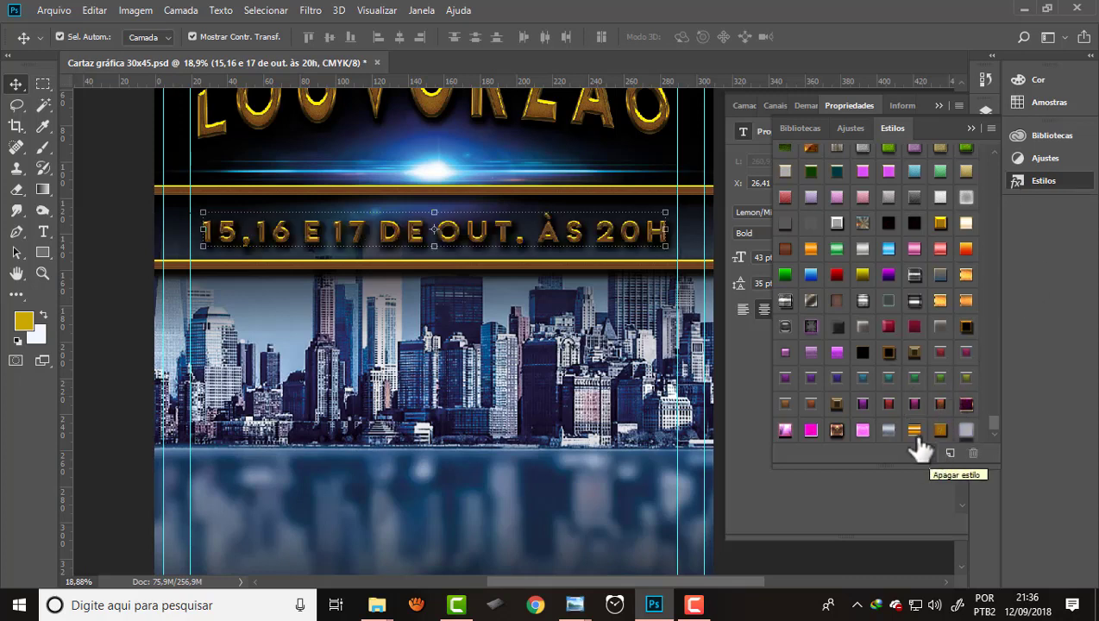
left_click(106, 173)
- Select the blue flare layer 004437 and adjust it with Free Transform
key("ctrl+0")
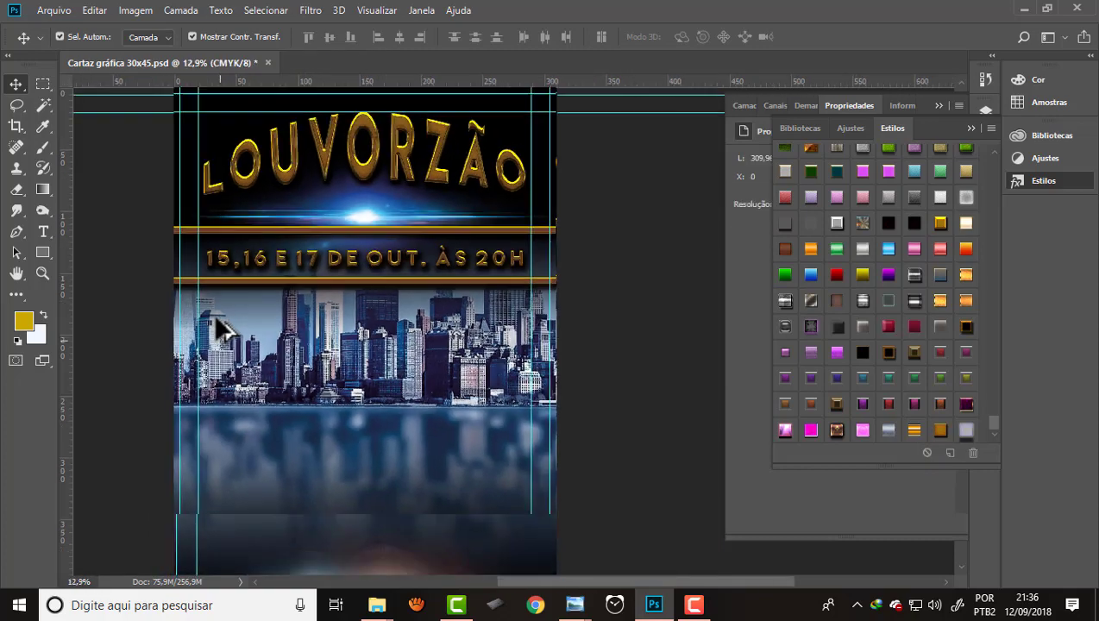
scroll(367, 276, "up", 1)
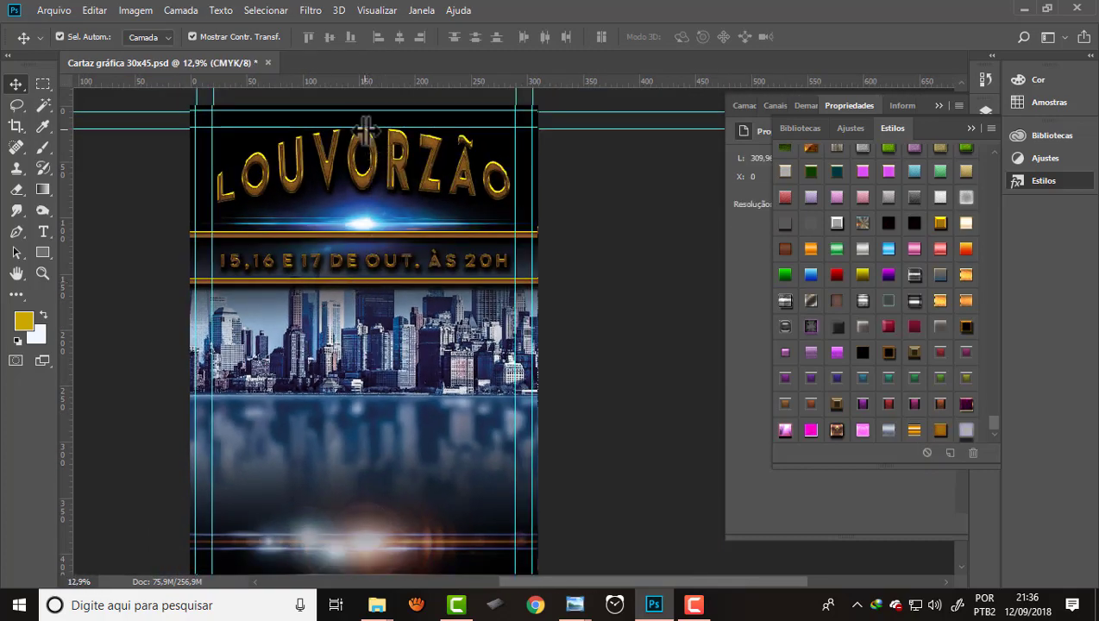
scroll(364, 146, "up", 1)
scroll(367, 151, "up", 1)
scroll(380, 205, "down", 1)
left_click(369, 274)
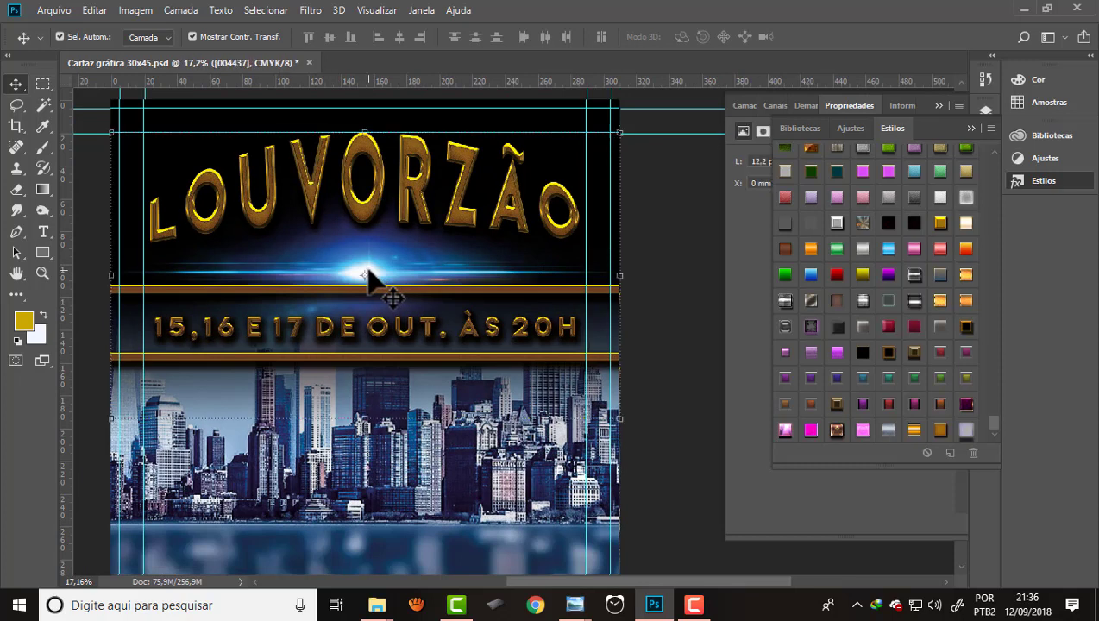
left_click_drag(367, 270, 369, 250)
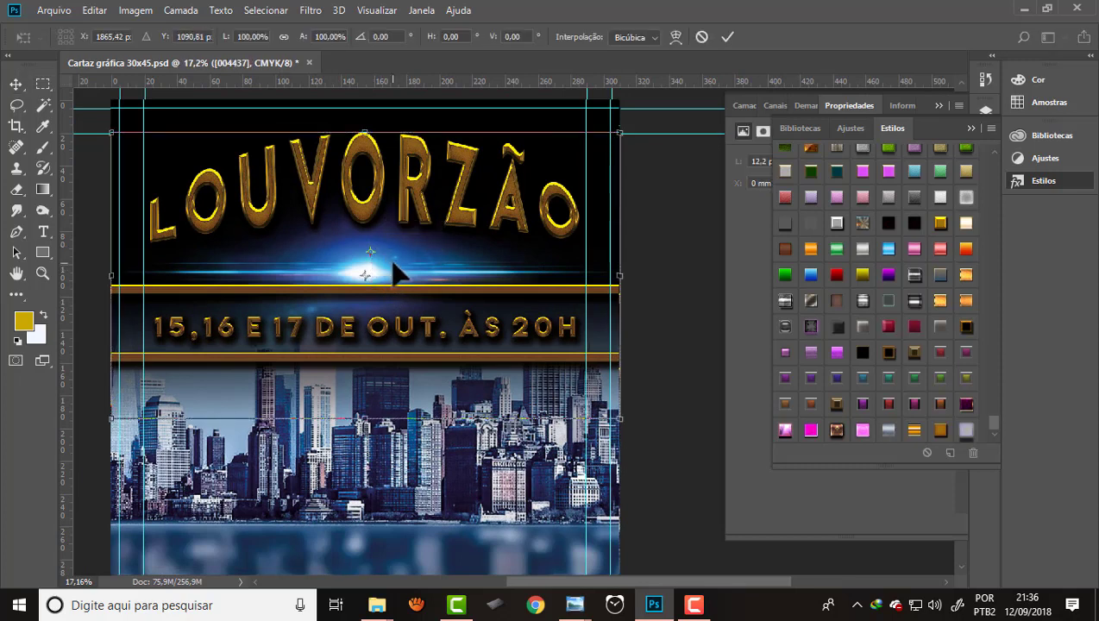
left_click(726, 38)
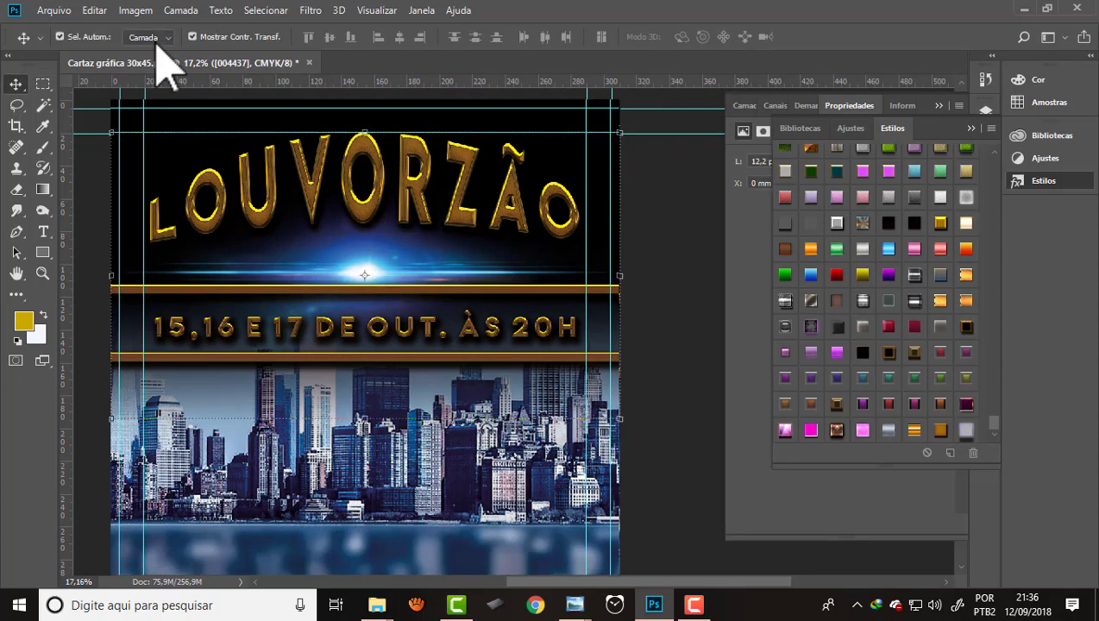
- Set the Move tool to auto-select layers and drag the flare up beneath the LOUVORZÃO title
left_click(61, 38)
left_click(60, 37)
left_click(155, 37)
left_click(148, 66)
mouse_move(346, 266)
left_mouse_down()
mouse_move(347, 230)
mouse_move(352, 274)
mouse_move(341, 268)
left_mouse_up()
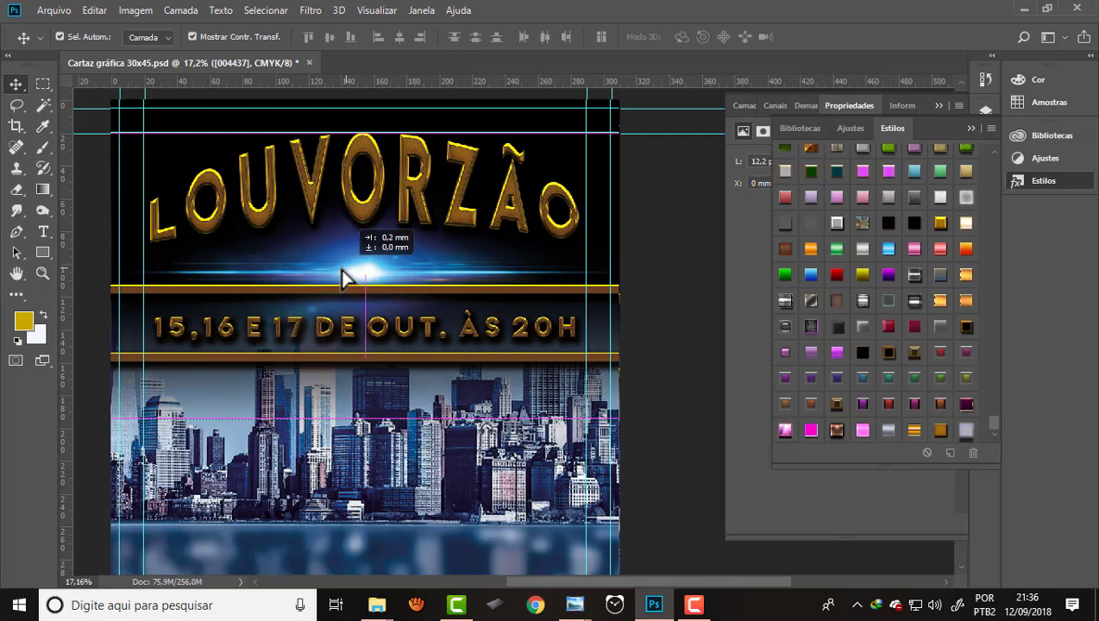
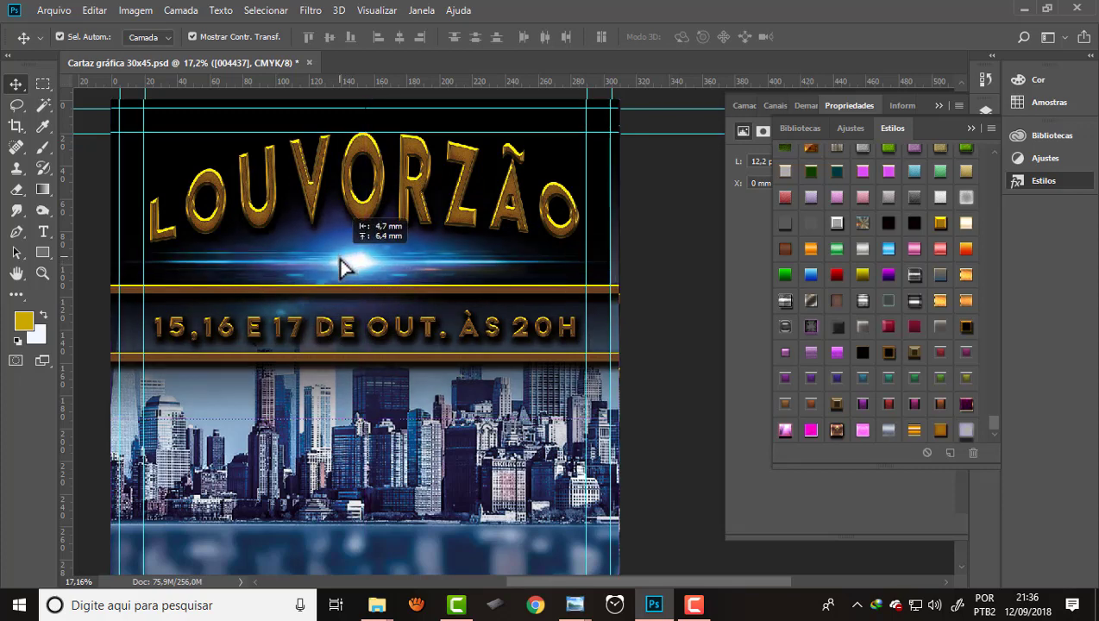
- Nudge the blue light flare under LOUVORZÃO slightly right, then zoom out to view the poster
left_click_drag(341, 268, 353, 272)
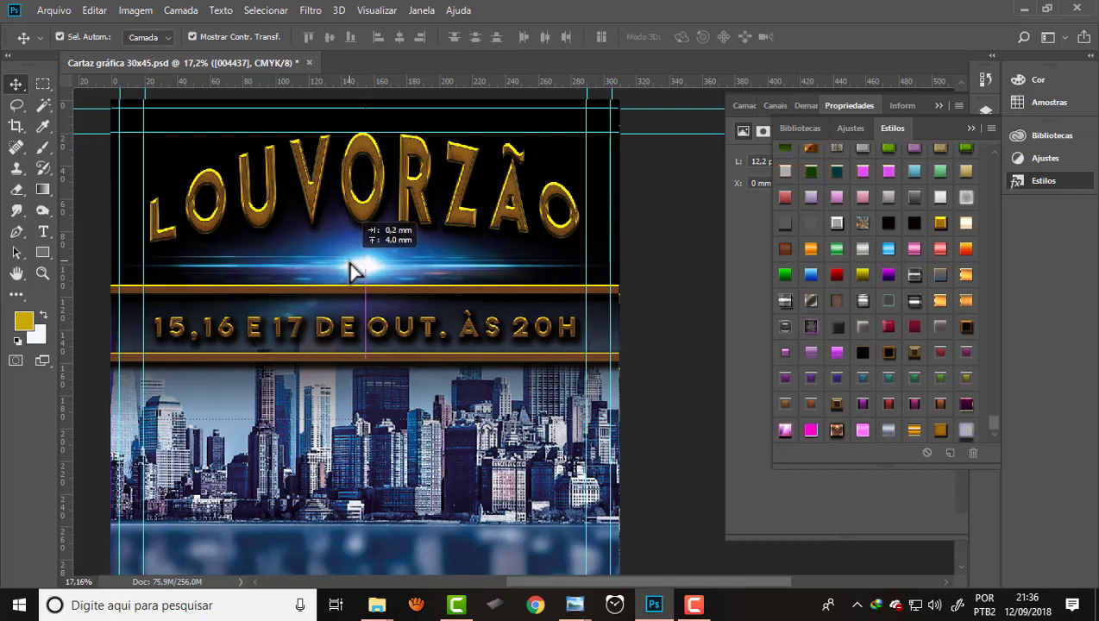
scroll(534, 183, "down", 3)
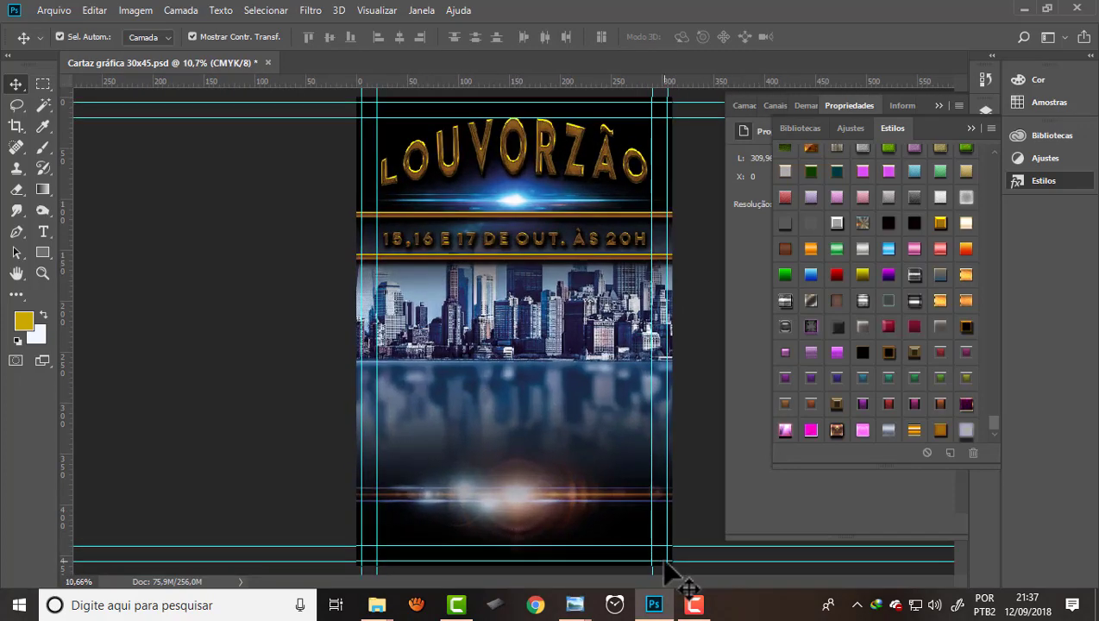
scroll(681, 284, "up", 1)
scroll(681, 284, "up", 1)
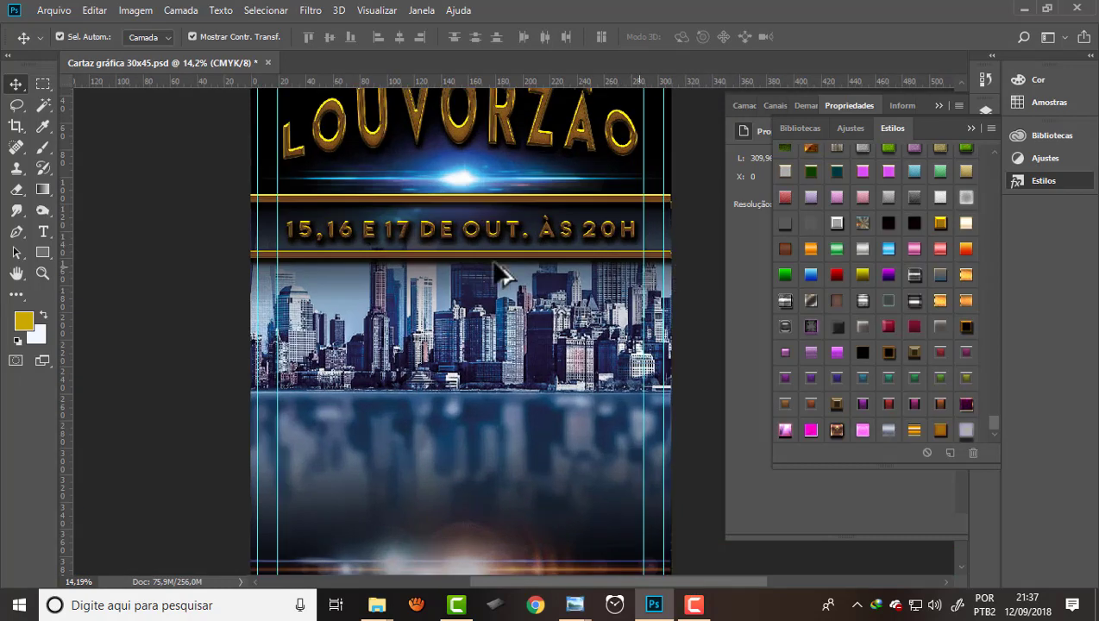
scroll(319, 237, "down", 1)
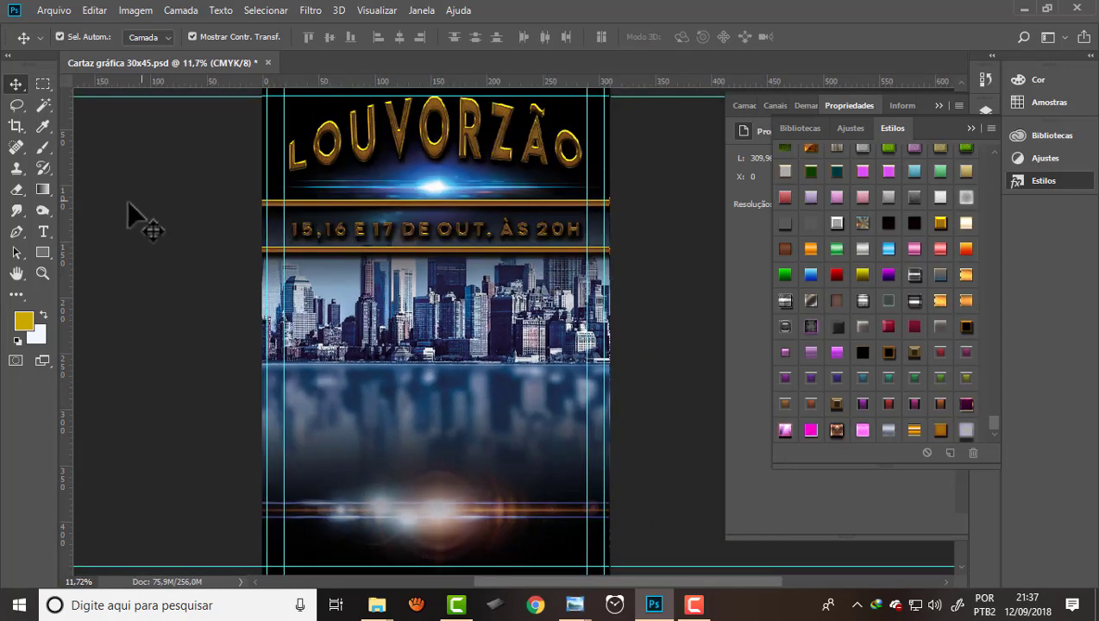
- Add two text lines, ASSEMBLEIA DE DEUS and Ministério de Madureira, centred over the skyline
left_click(43, 231)
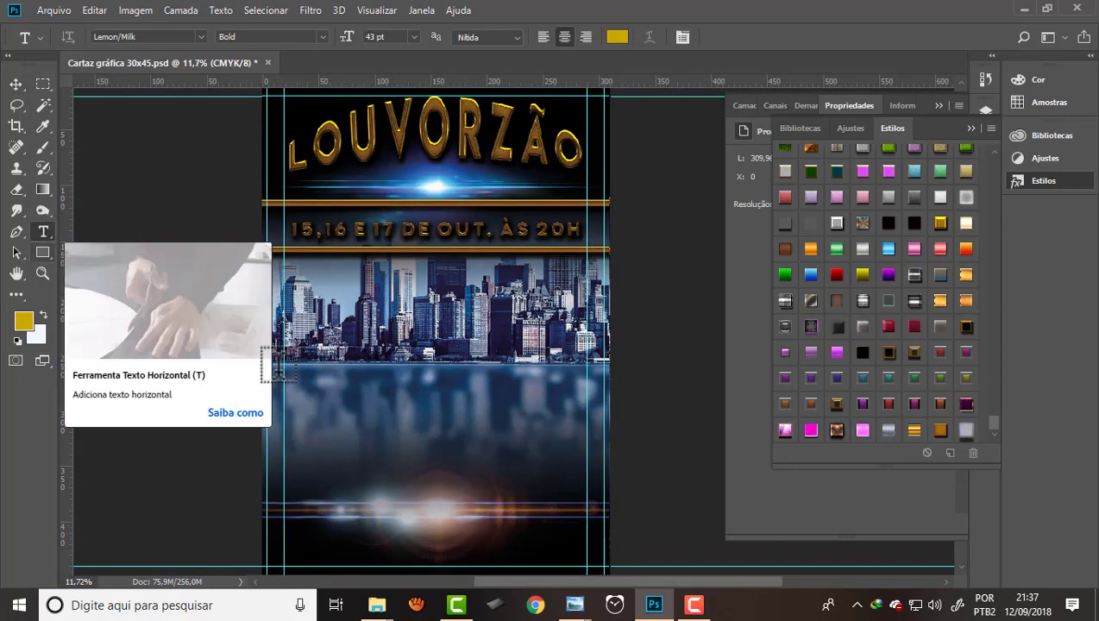
left_click(312, 291)
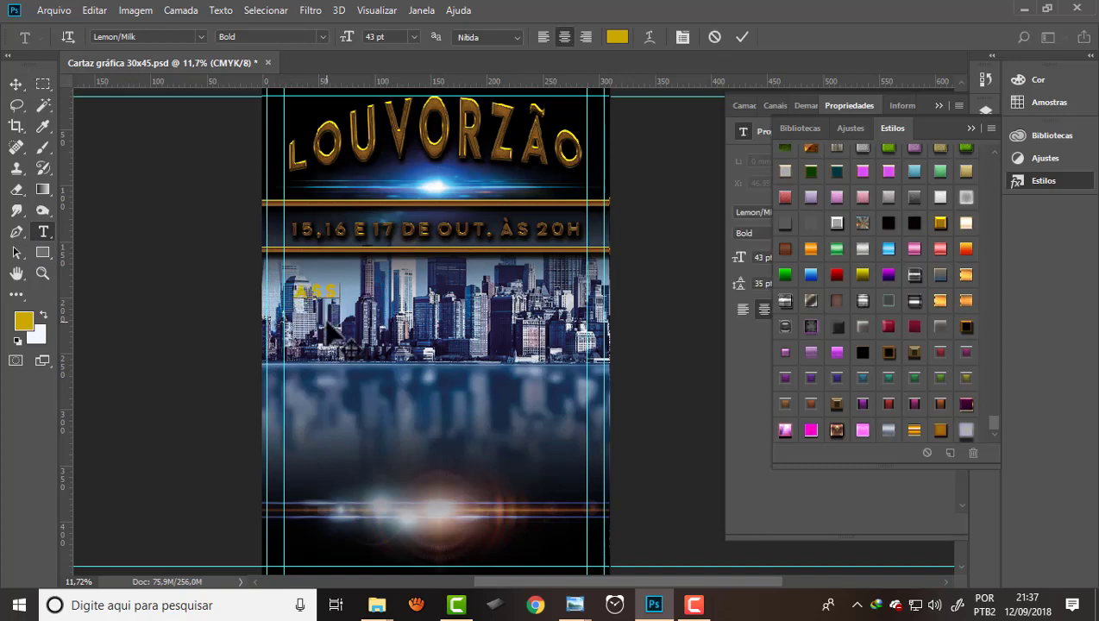
type("EMBLEIA DE DEUS")
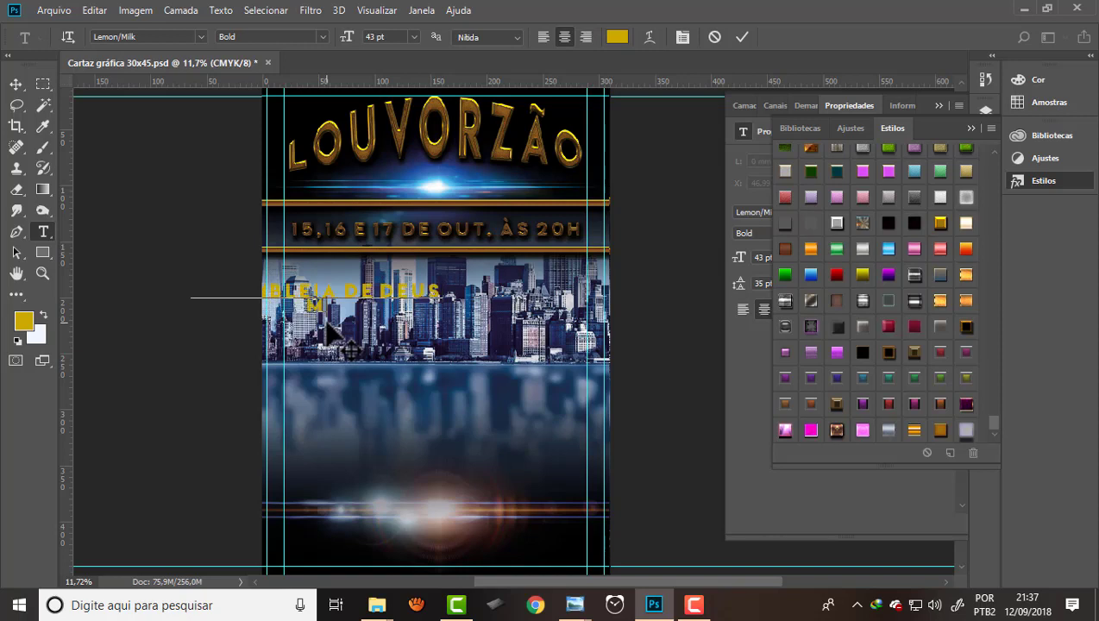
type("istério de madureira")
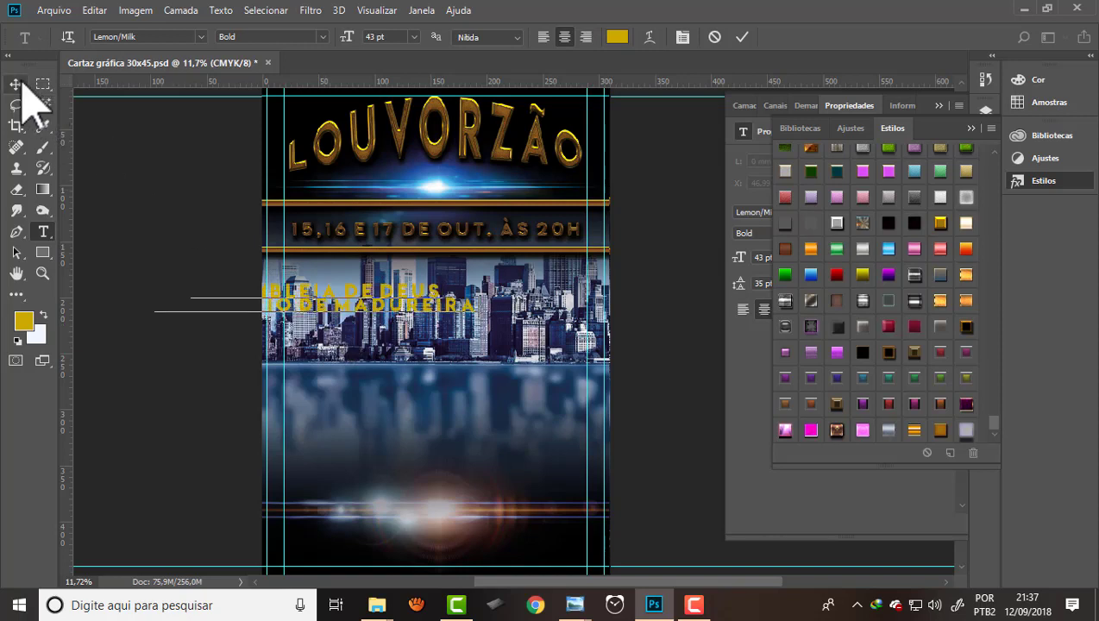
left_click(19, 84)
left_click_drag(362, 296, 485, 285)
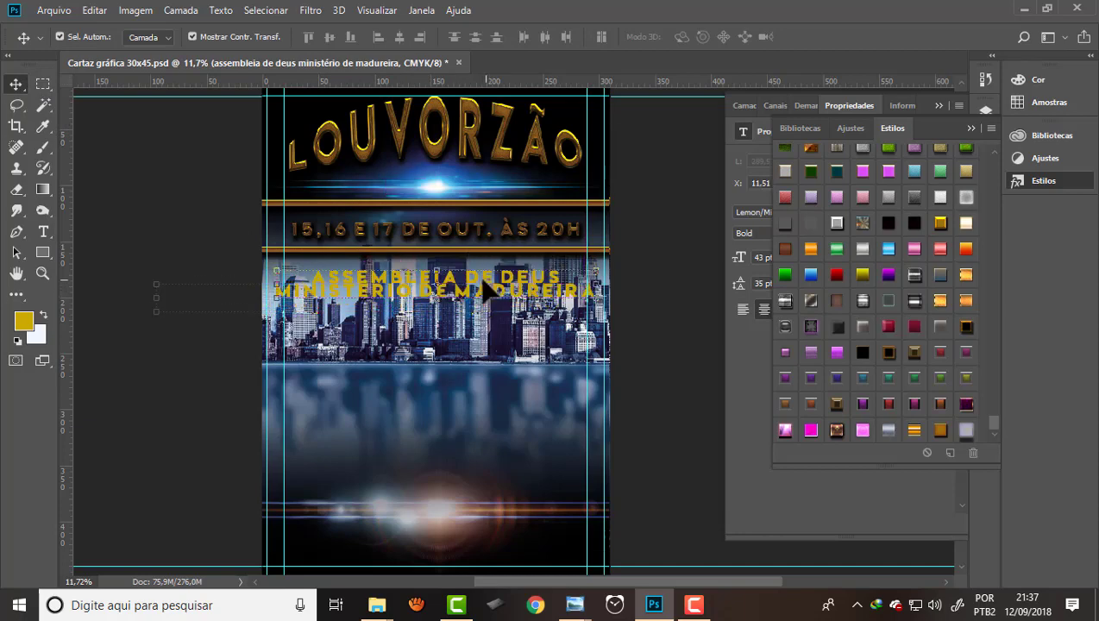
- Enlarge the ASSEMBLEIA DE DEUS line to 46 pt
left_click(43, 232)
left_click(383, 285)
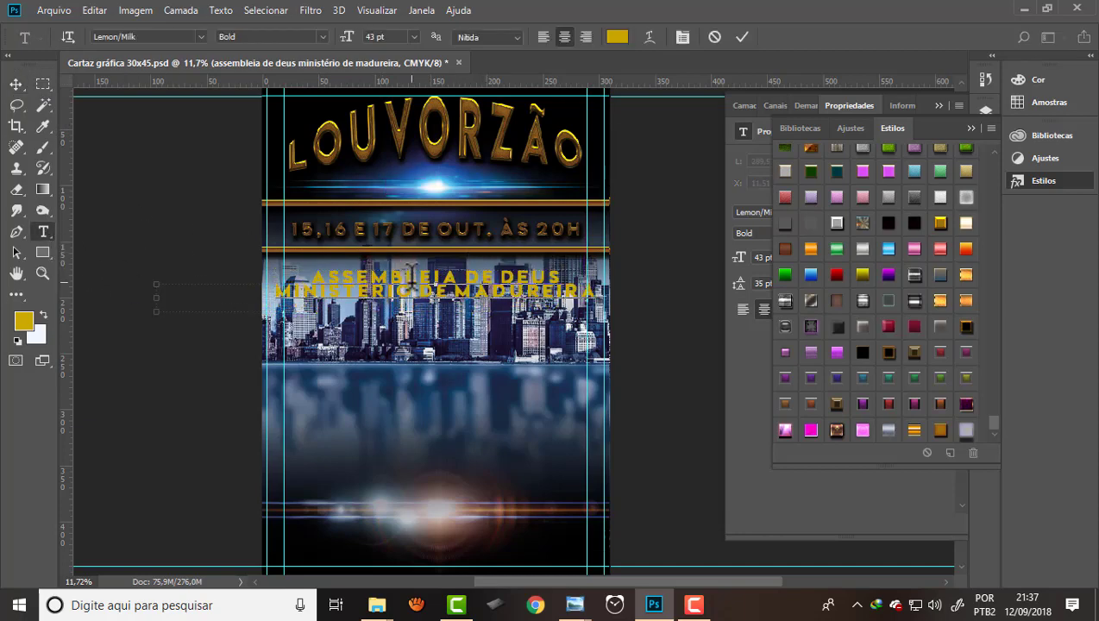
scroll(405, 293, "up", 1)
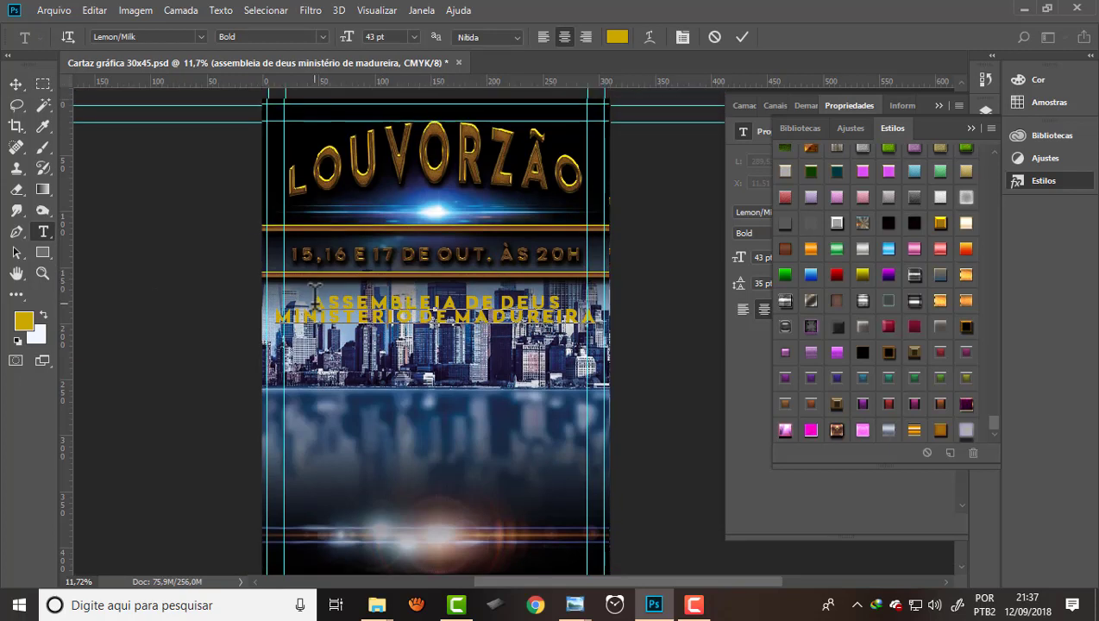
left_click_drag(331, 293, 563, 302)
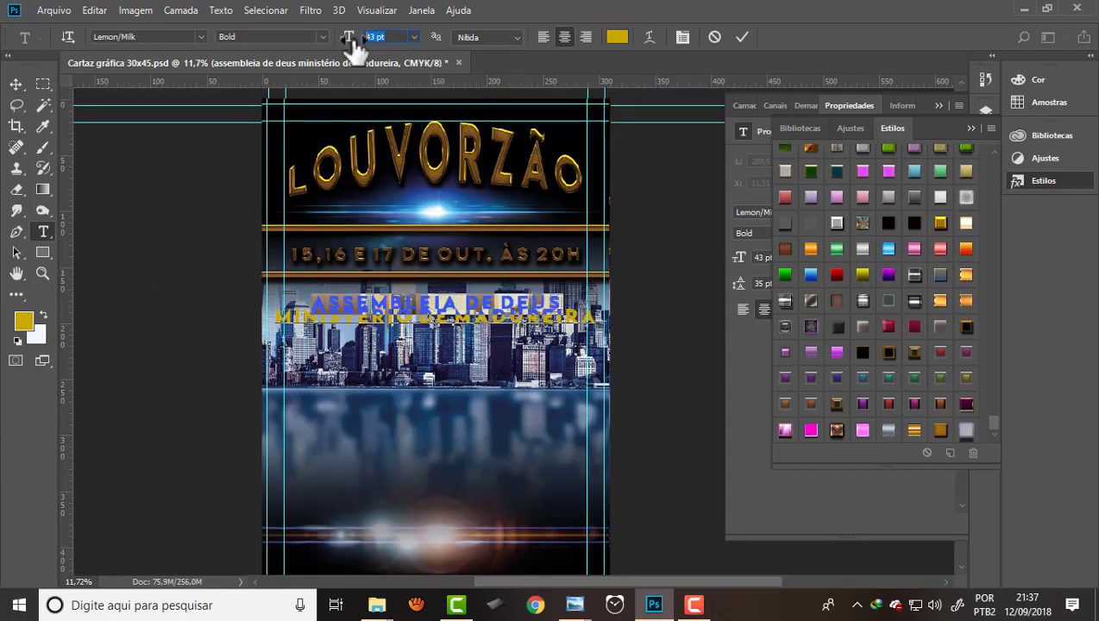
key("Up")
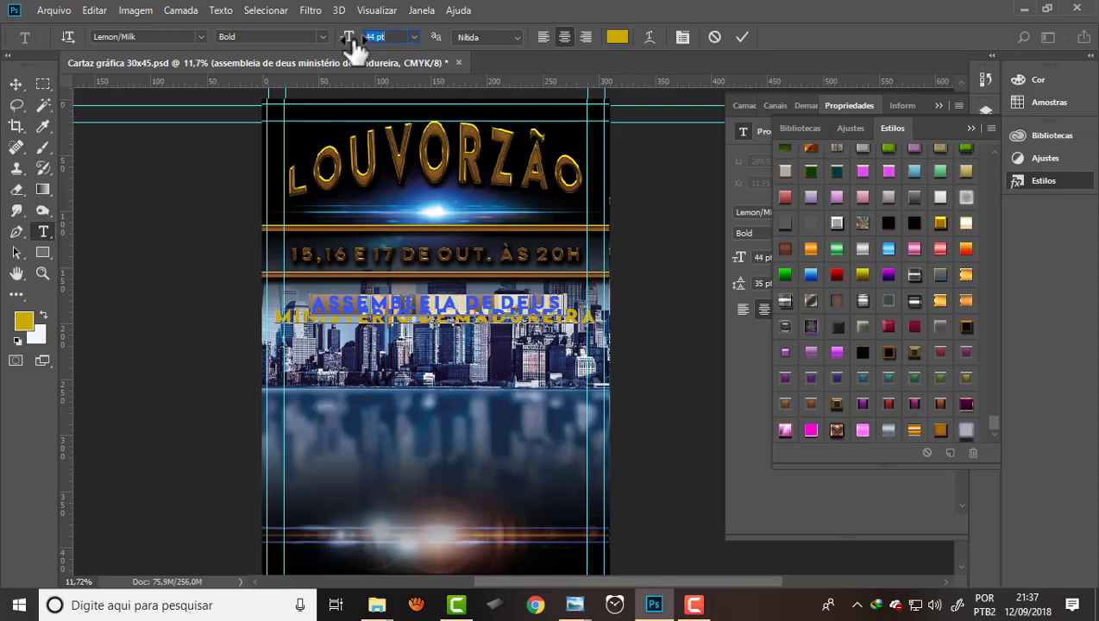
key("Up")
key("Up")
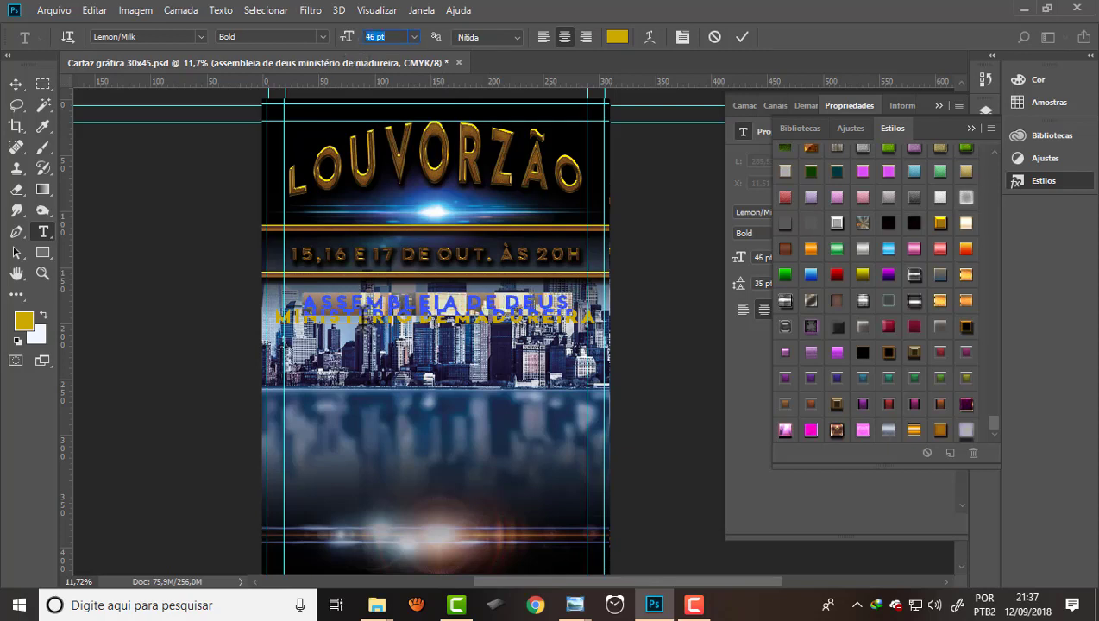
left_click(307, 312)
- Shrink the MINISTÉRIO DE MADUREIRA line to 26 pt and commit the text
left_click_drag(278, 332, 610, 321)
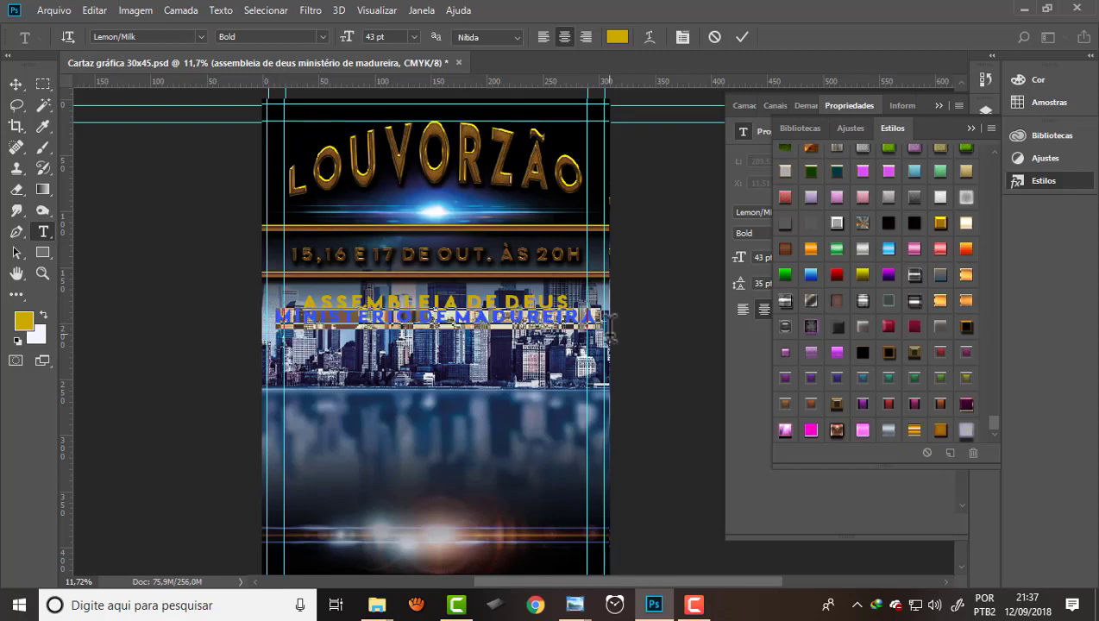
left_click(380, 37)
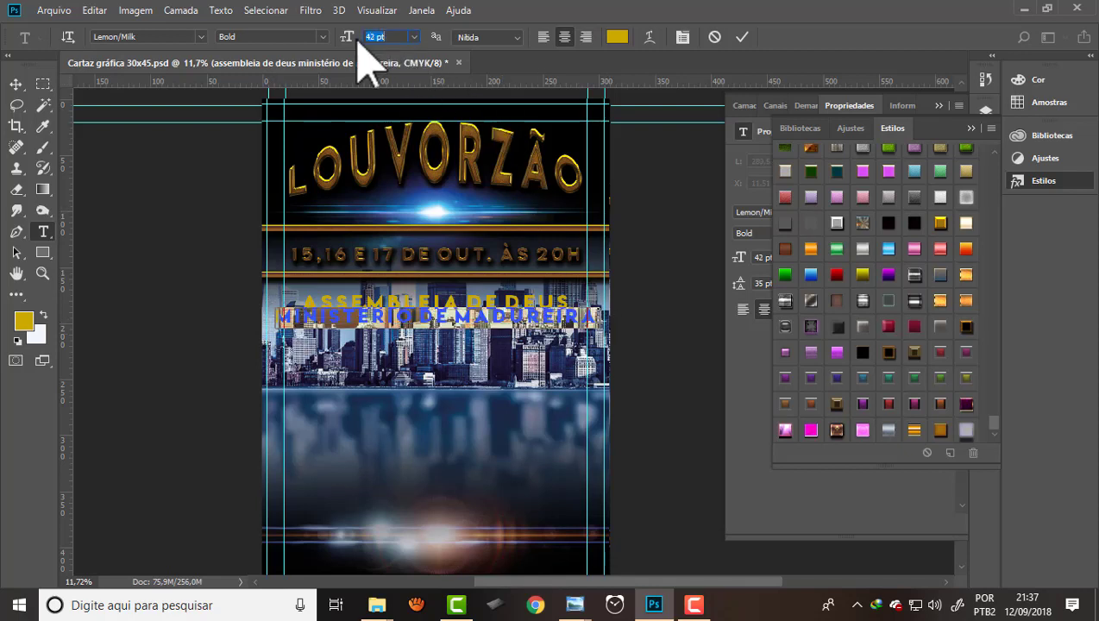
key("Down")
key("Down")
key("Down")
key("Down")
key("Down")
key("Down")
key("Down")
key("Down")
key("Down")
key("Down")
key("Down")
key("Down")
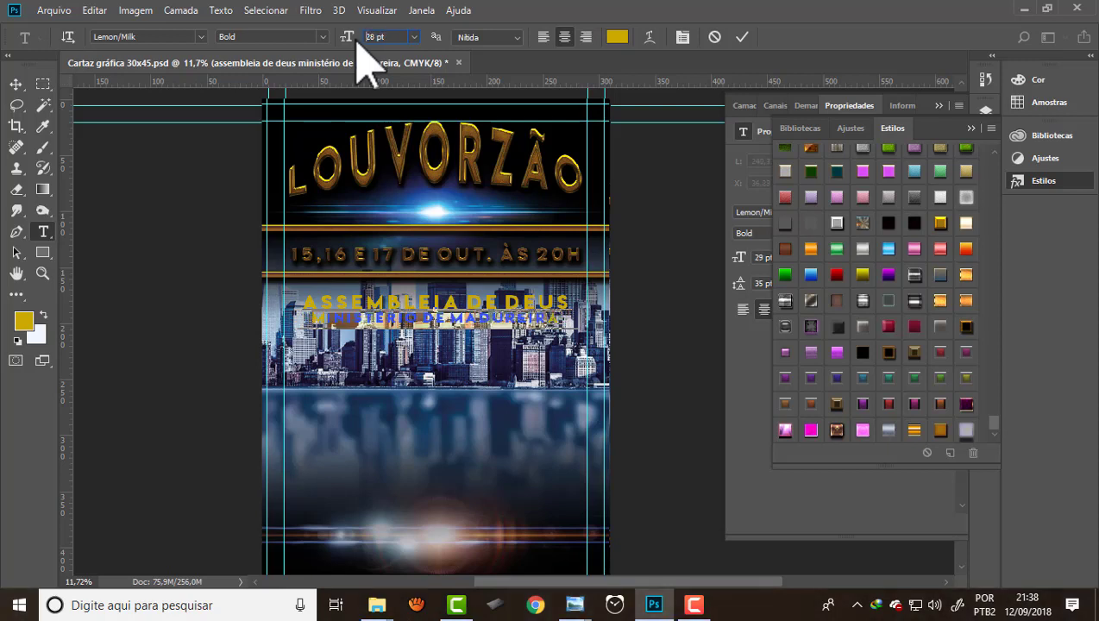
key("Down")
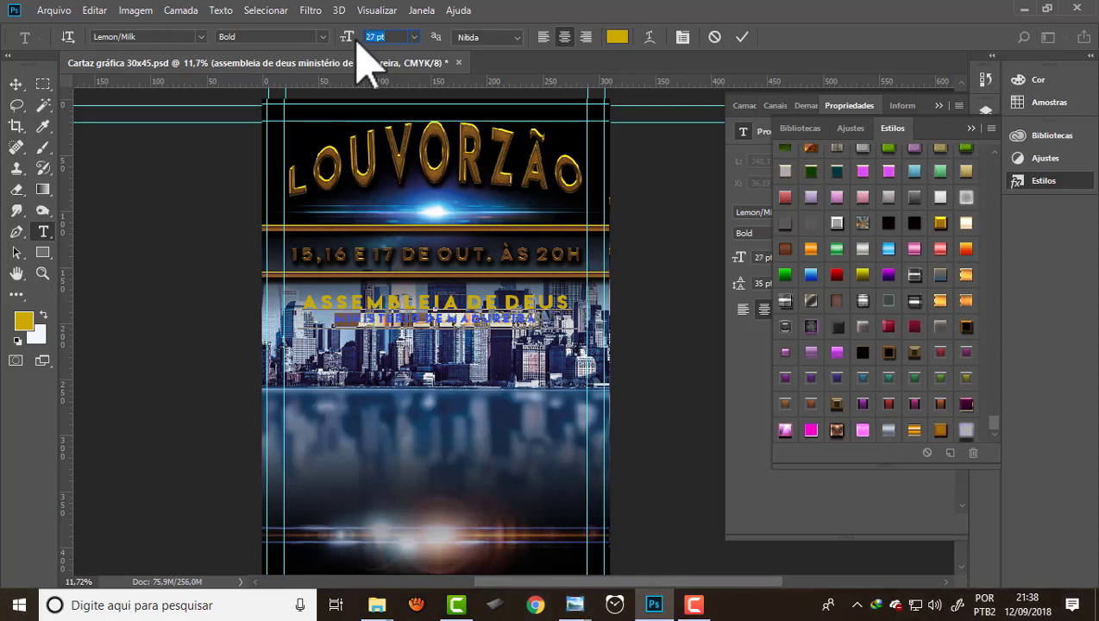
left_click(741, 37)
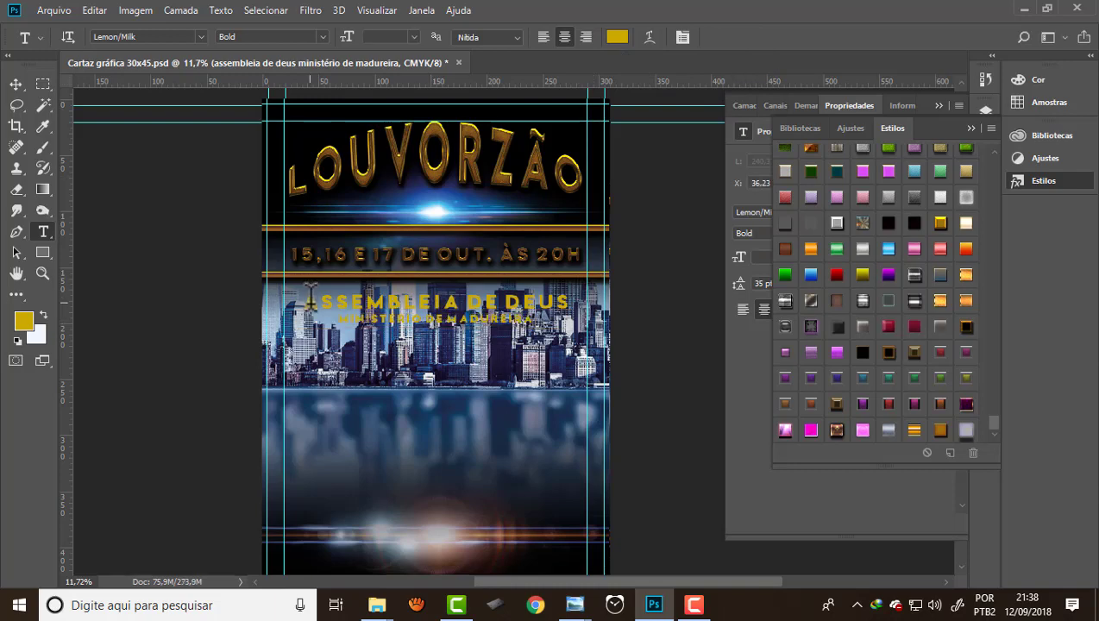
- Set the colour of both church-name lines to white
left_click_drag(309, 297, 602, 332)
left_click(616, 37)
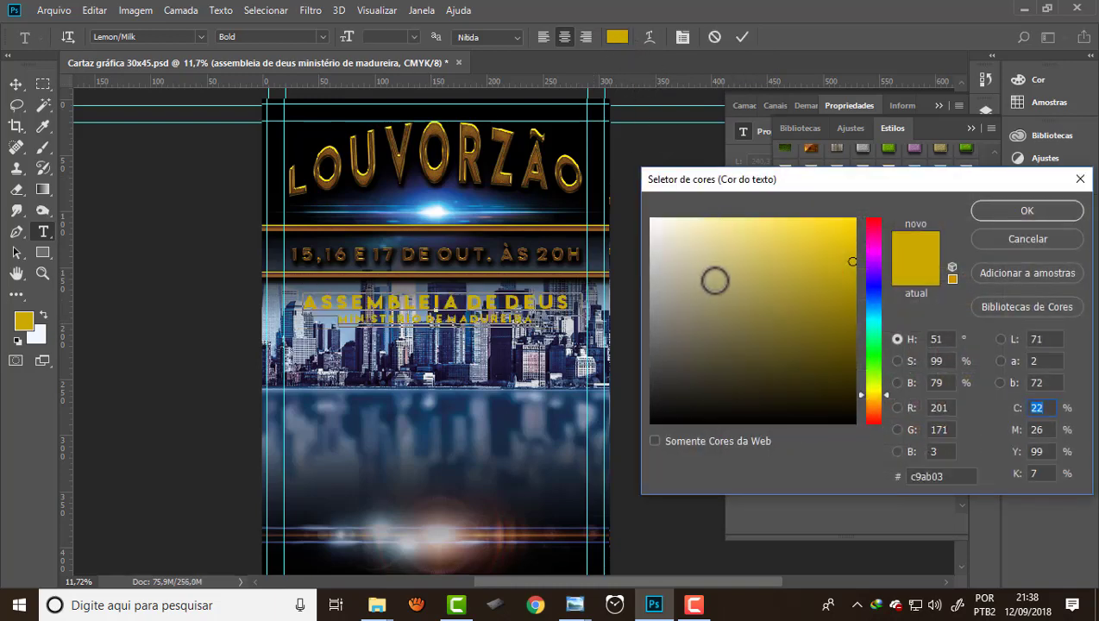
left_click(651, 218)
left_click(1017, 214)
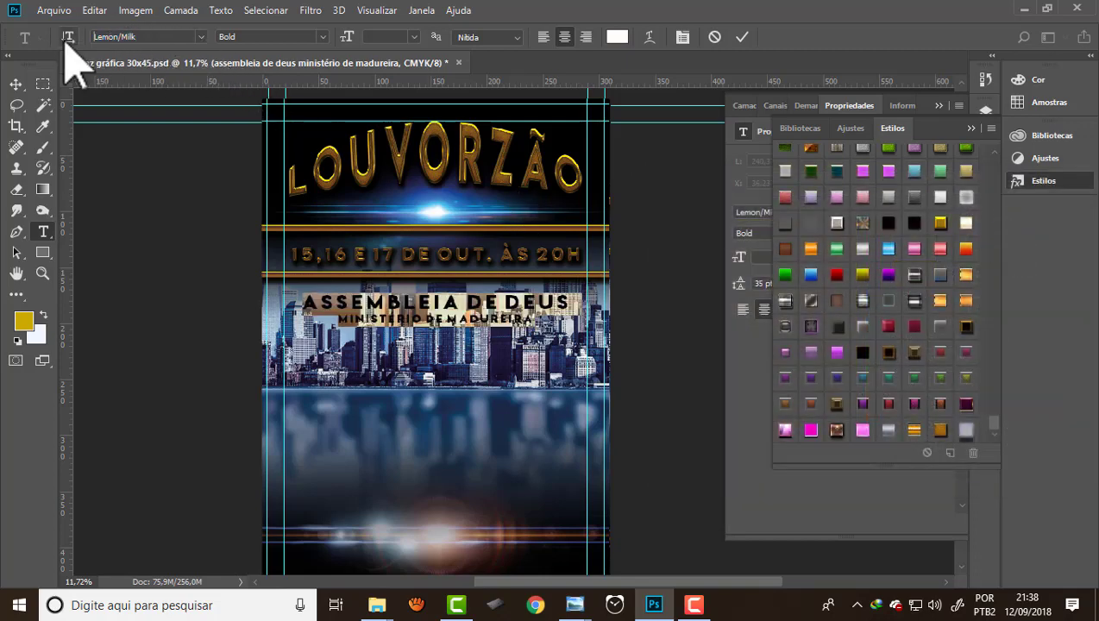
- Set the ASSEMBLEIA DE DEUS line in Helvetica Black
left_click_drag(94, 37, 114, 37)
left_click(338, 298)
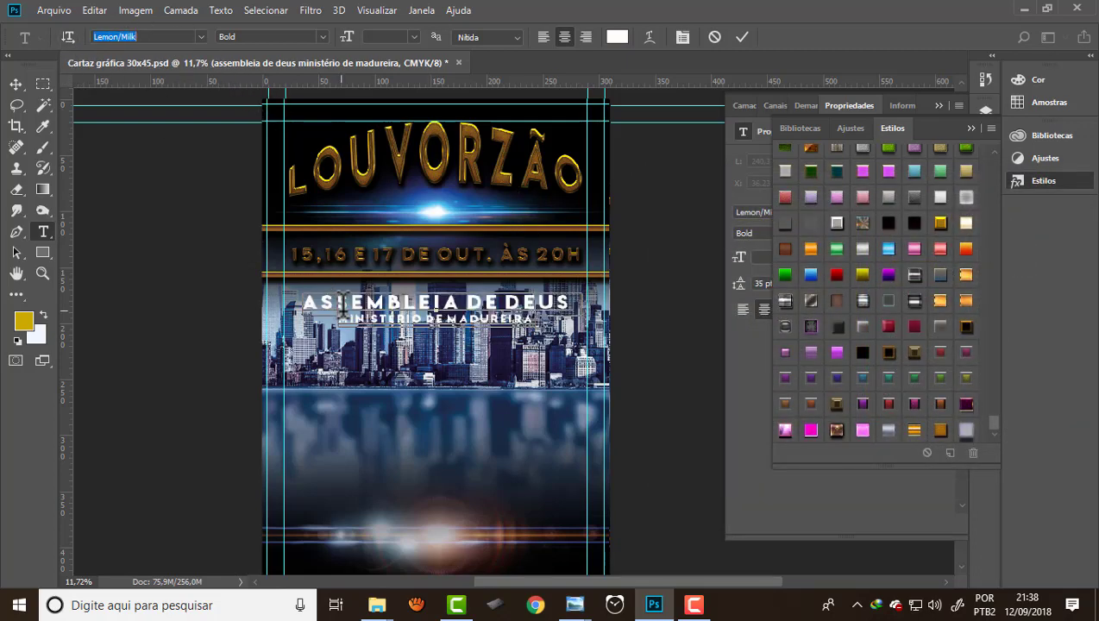
left_click_drag(306, 298, 573, 300)
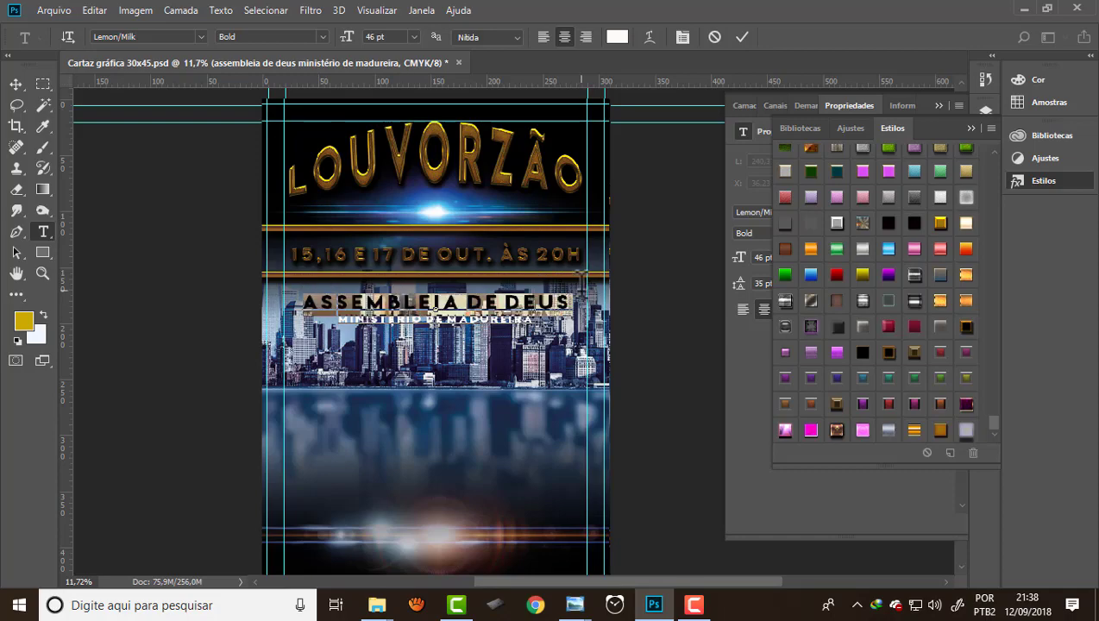
left_click(155, 37)
type("hel")
left_click(344, 186)
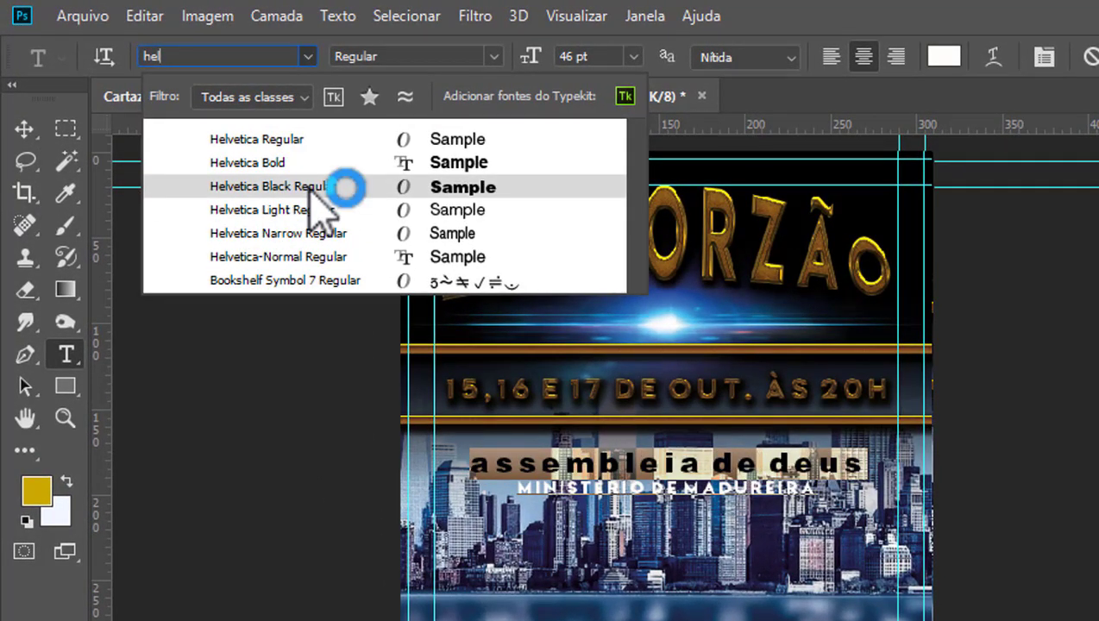
left_click(312, 190)
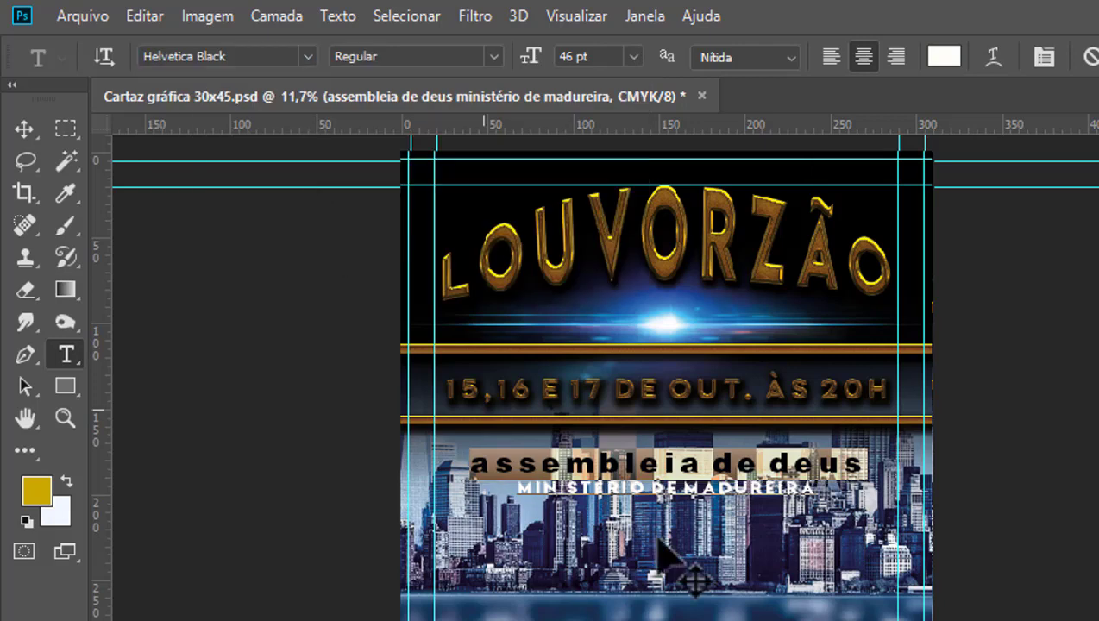
left_click(771, 480)
- Set the MINISTÉRIO DE MADUREIRA line in Helvetica Regular
left_click_drag(819, 488, 477, 424)
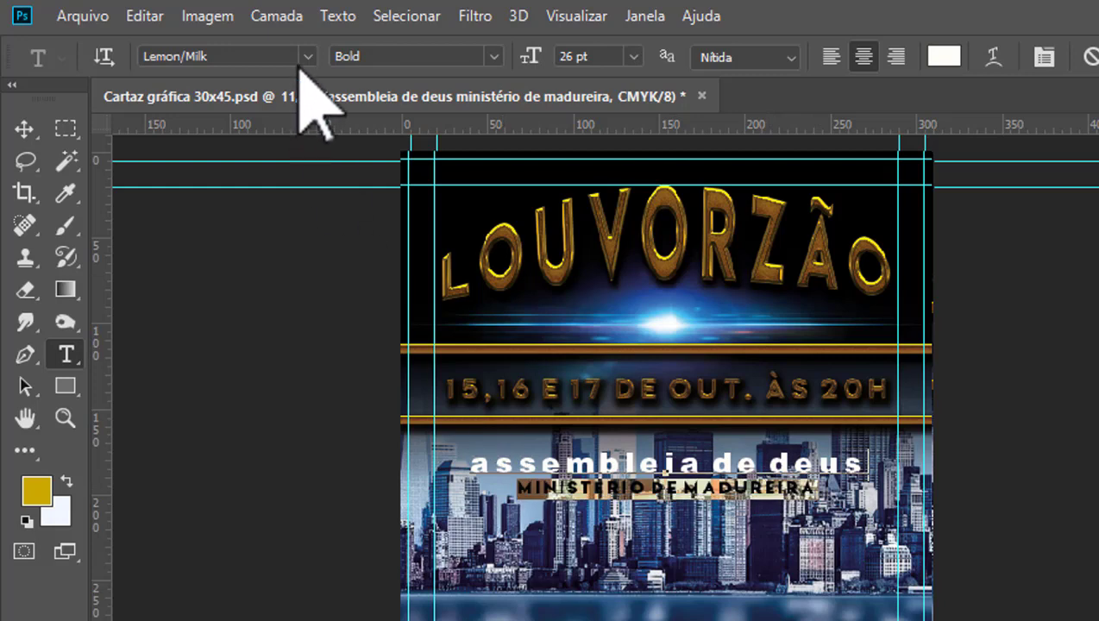
left_click(213, 56)
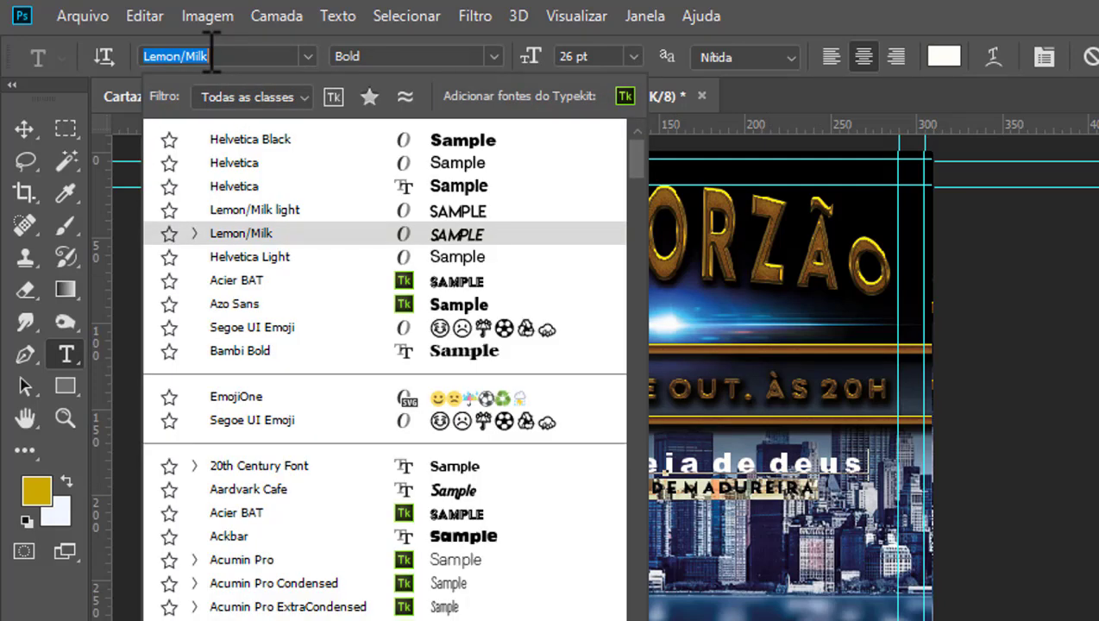
type("helvet")
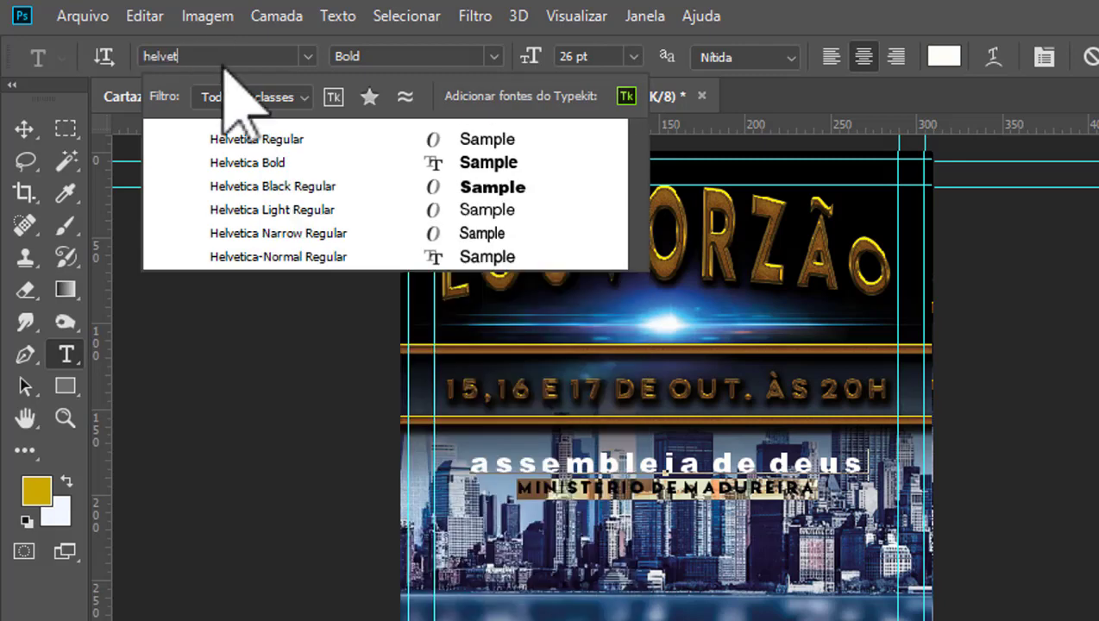
left_click(264, 139)
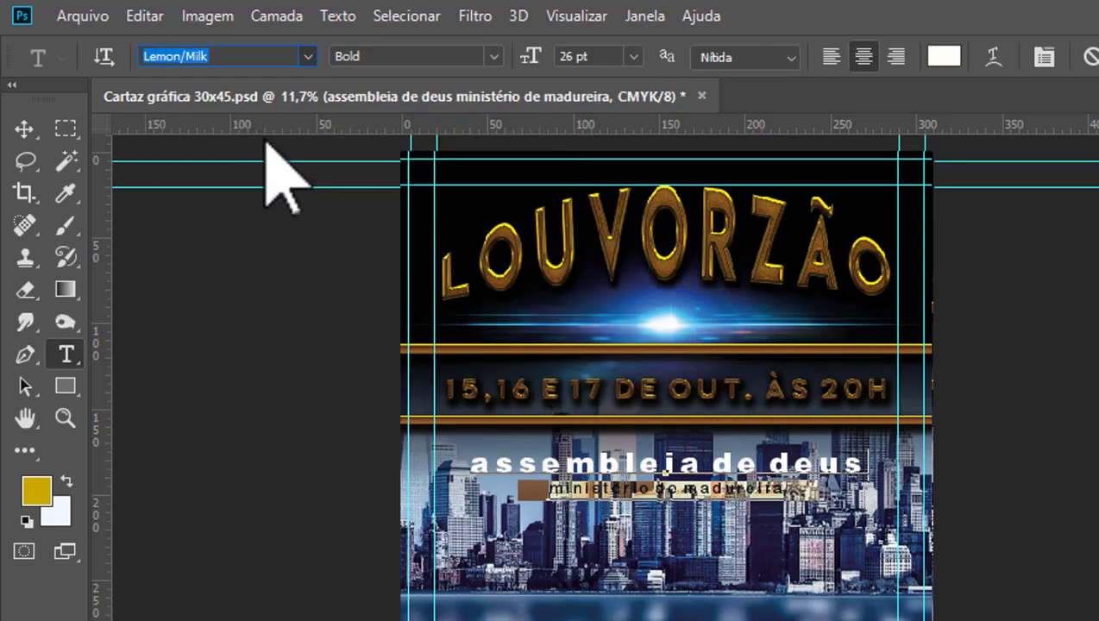
scroll(740, 537, "up", 1)
scroll(740, 537, "up", 2)
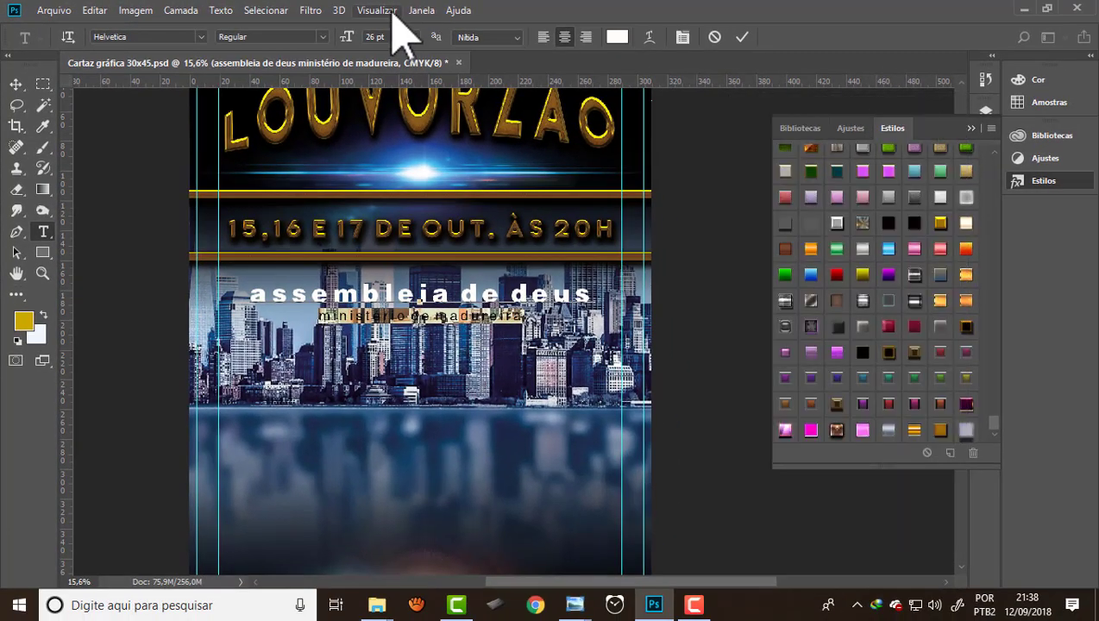
- Apply All Caps from the Character panel to both MINISTÉRIO DE MADUREIRA and ASSEMBLEIA DE DEUS
left_click(390, 11)
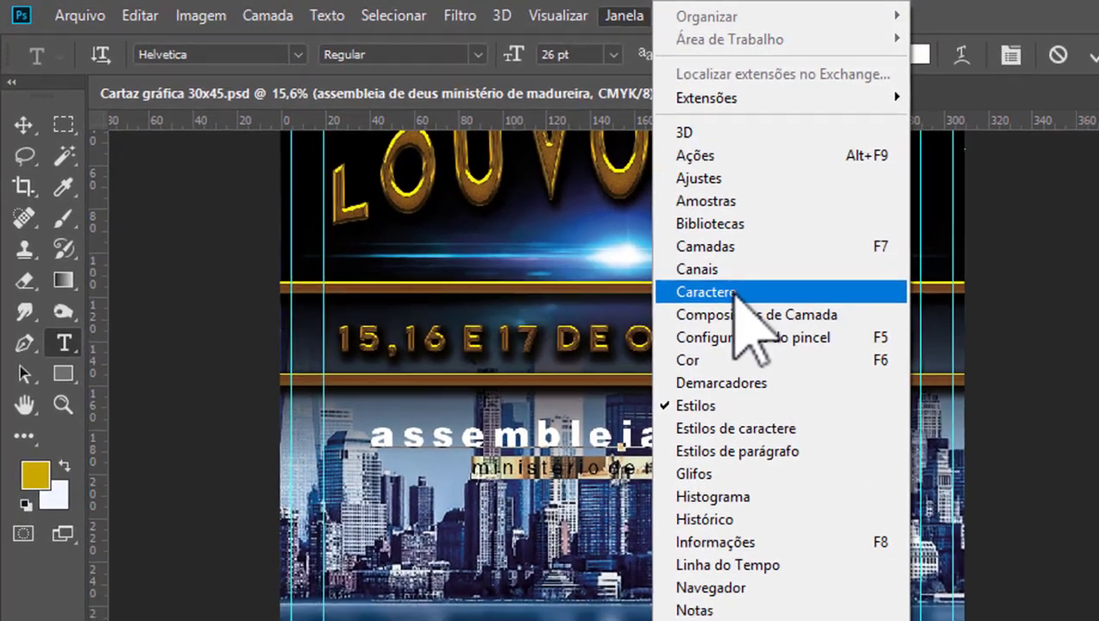
left_click(498, 197)
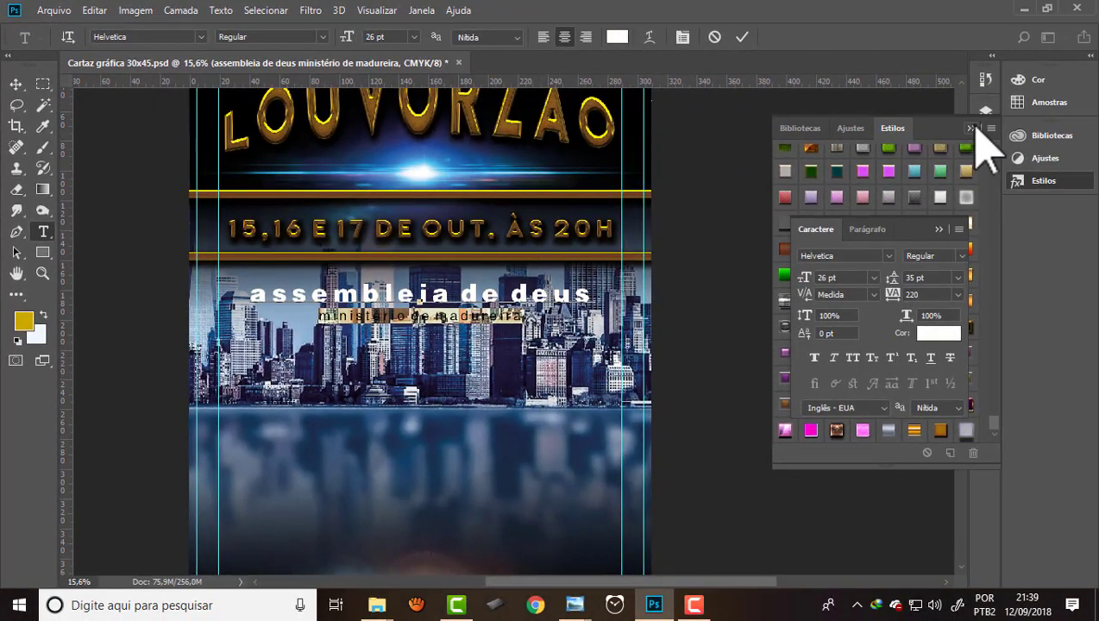
left_click(969, 126)
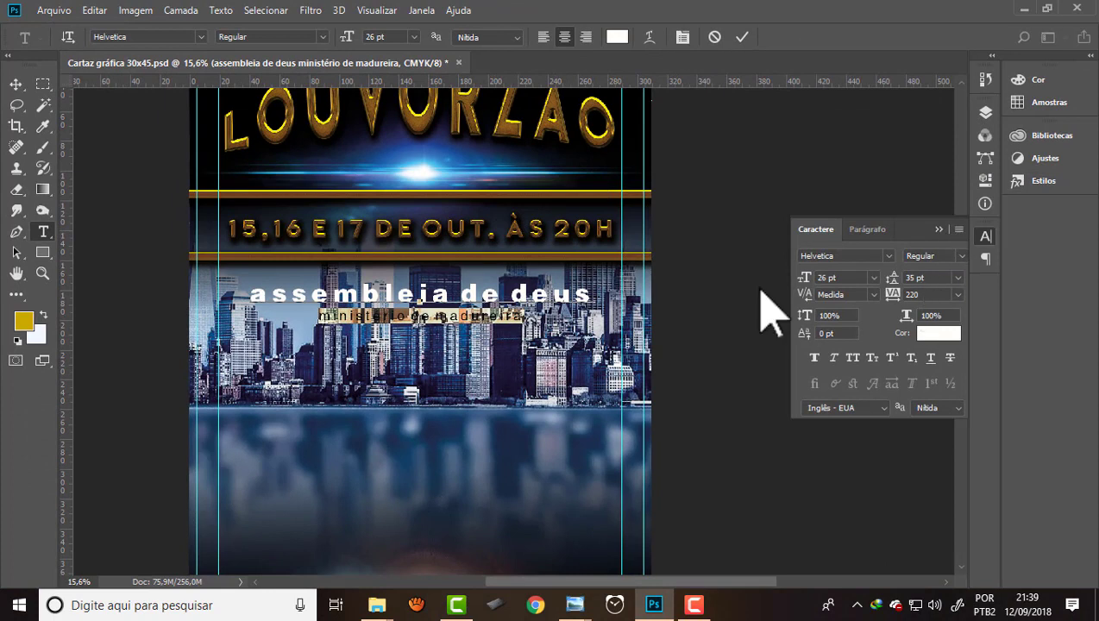
left_click(852, 357)
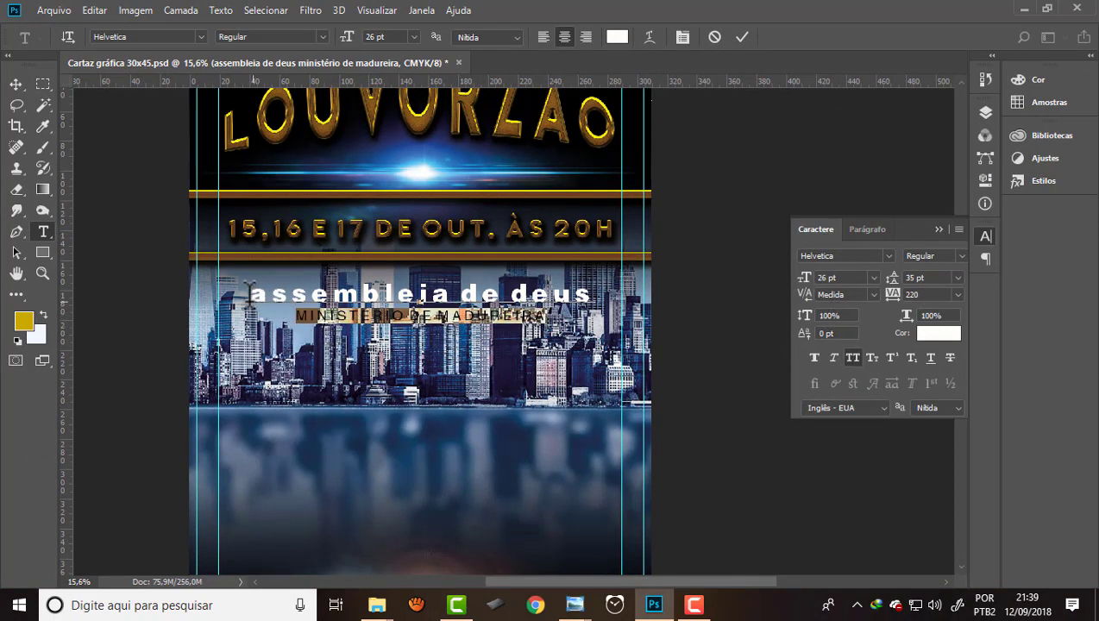
left_click_drag(248, 291, 595, 293)
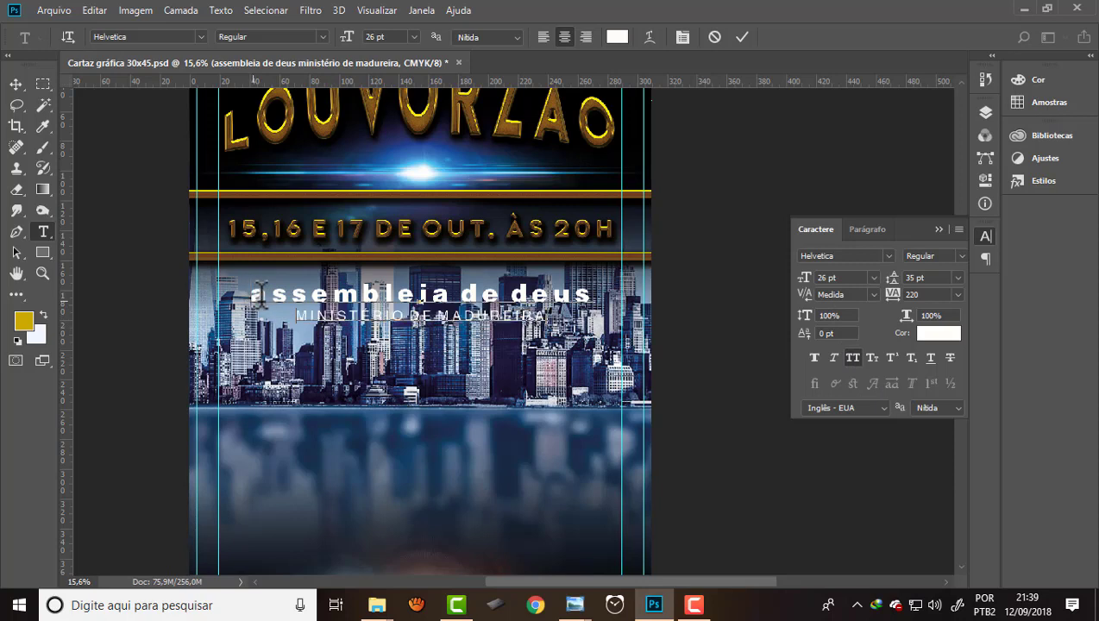
left_click(854, 359)
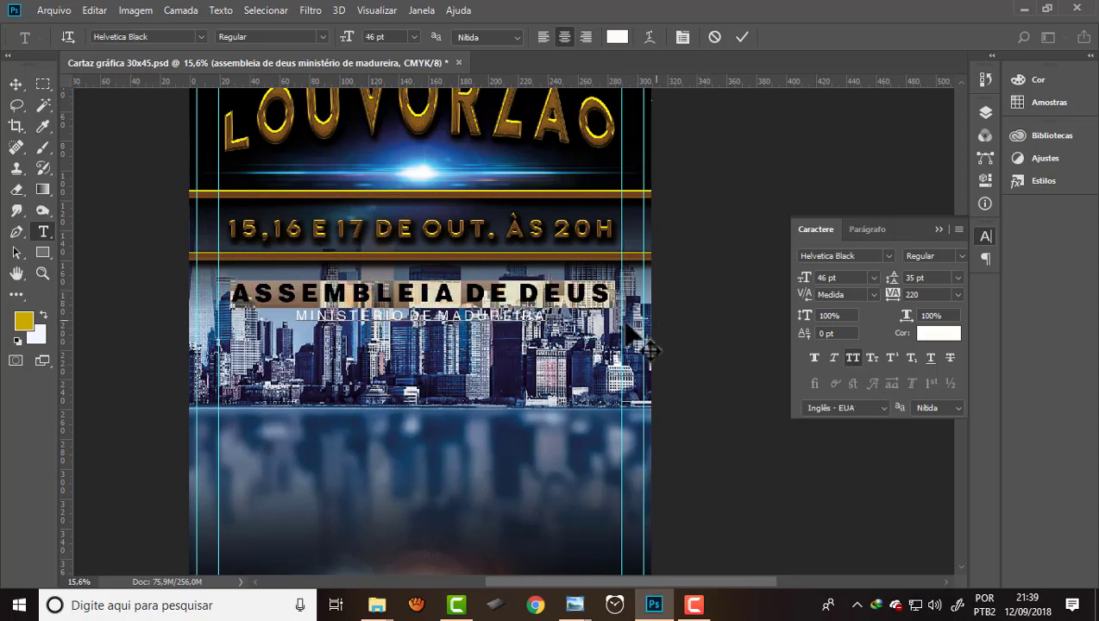
left_click(557, 312)
scroll(574, 294, "up", 2)
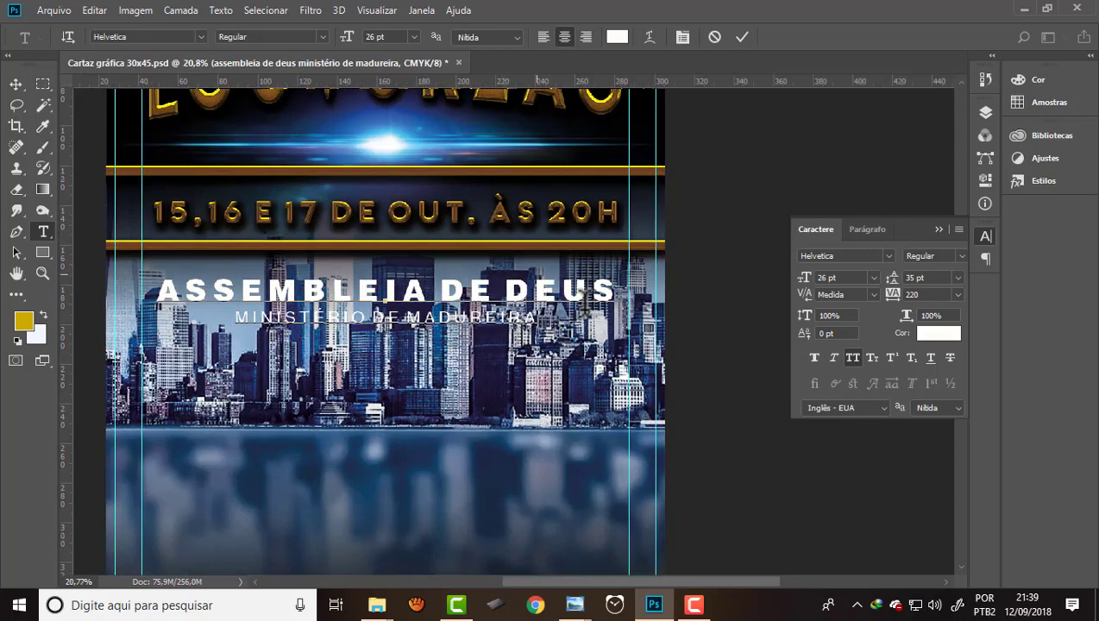
left_click(16, 84)
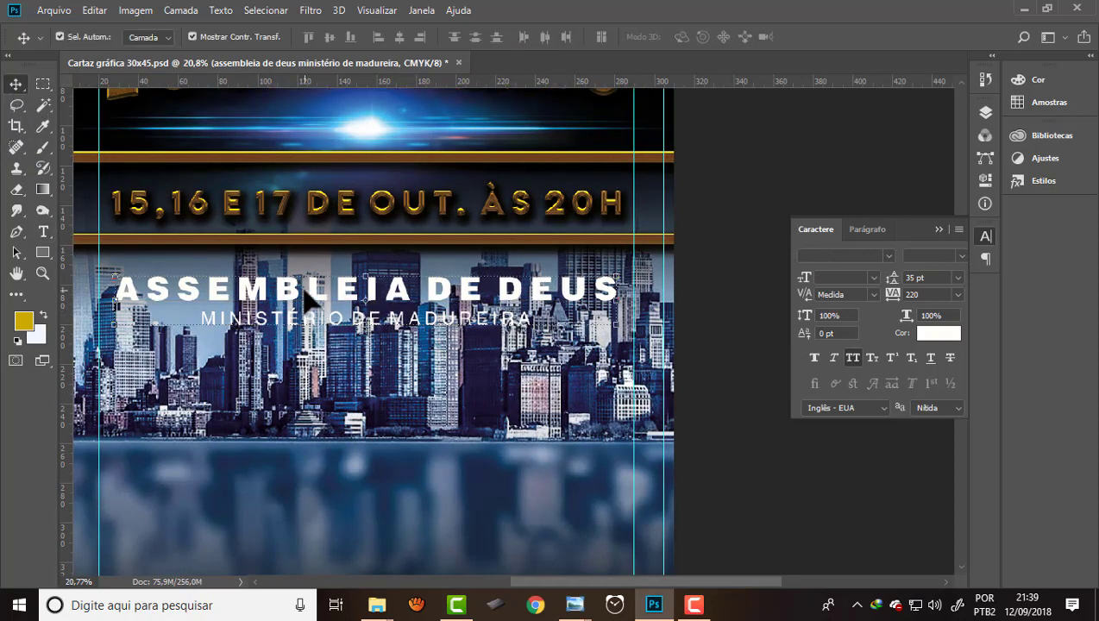
- Nudge the church-name block into place and start a Drop Shadow effect on its layer
left_click_drag(313, 296, 351, 295)
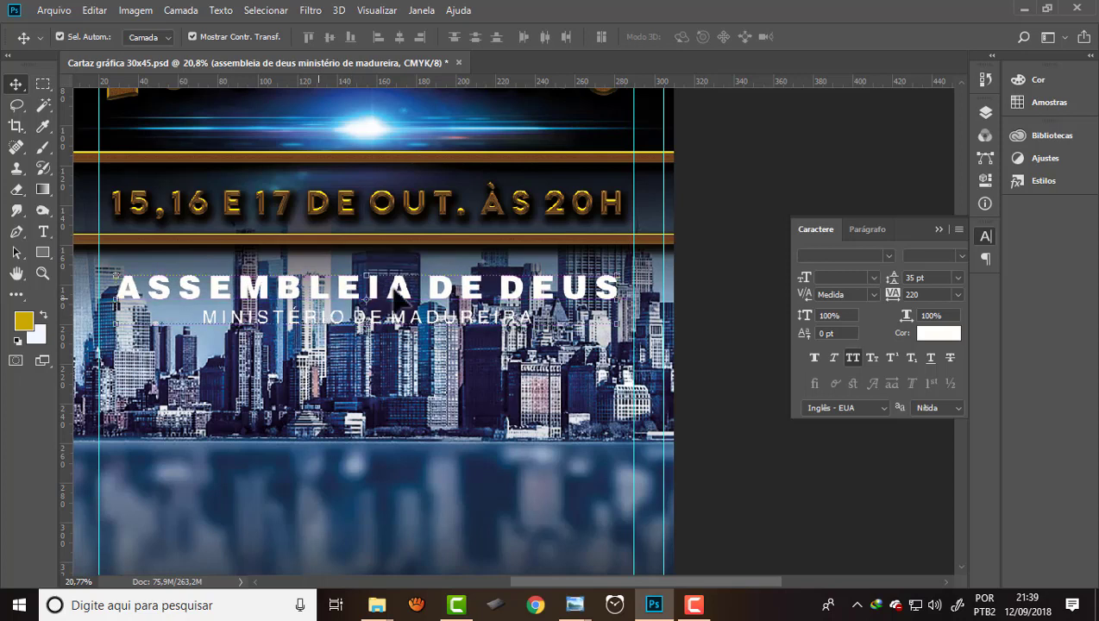
left_click(937, 229)
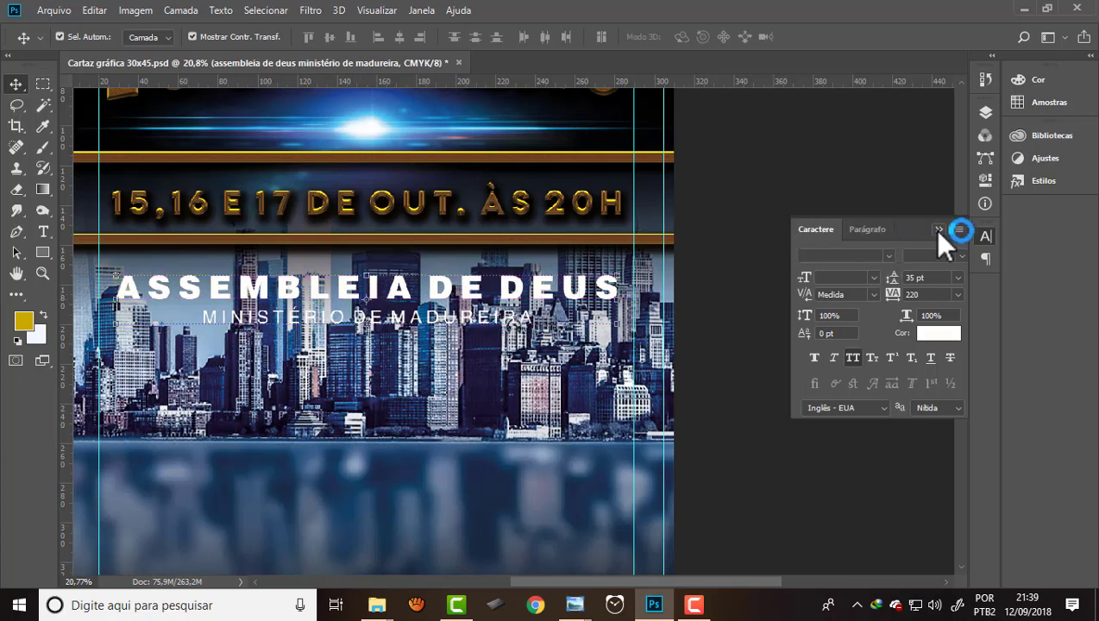
left_click(985, 113)
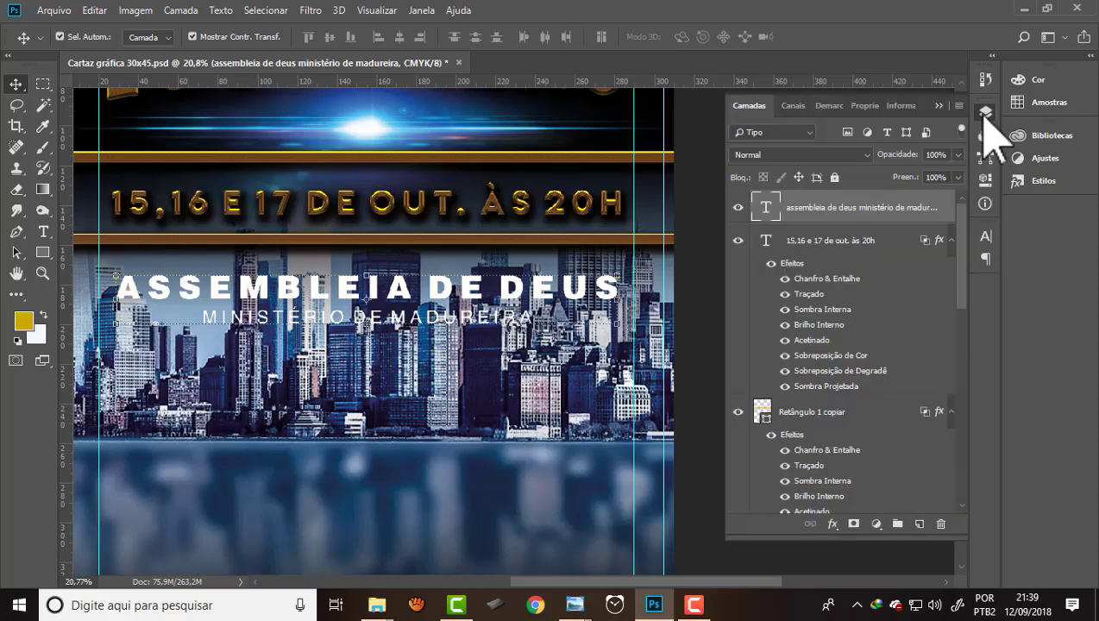
left_click(833, 524)
left_click(855, 516)
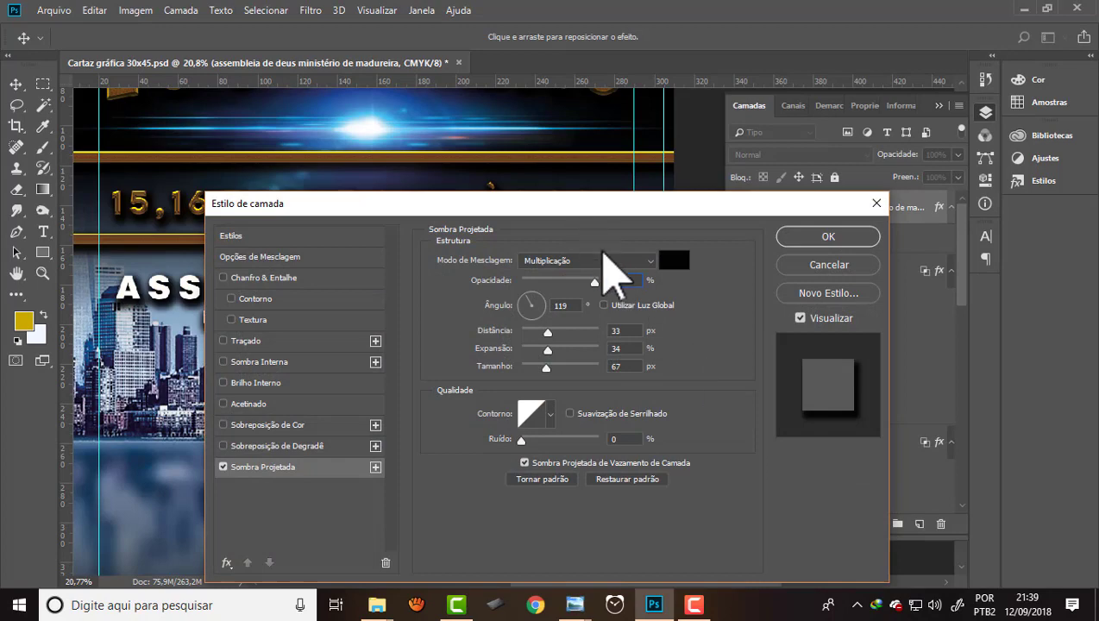
- Apply a Multiply drop shadow: 95% opacity, angle 119, distance 33, spread 34, size 67
mouse_move(570, 197)
left_mouse_down()
mouse_move(737, 467)
mouse_move(809, 129)
mouse_move(768, 118)
left_mouse_up()
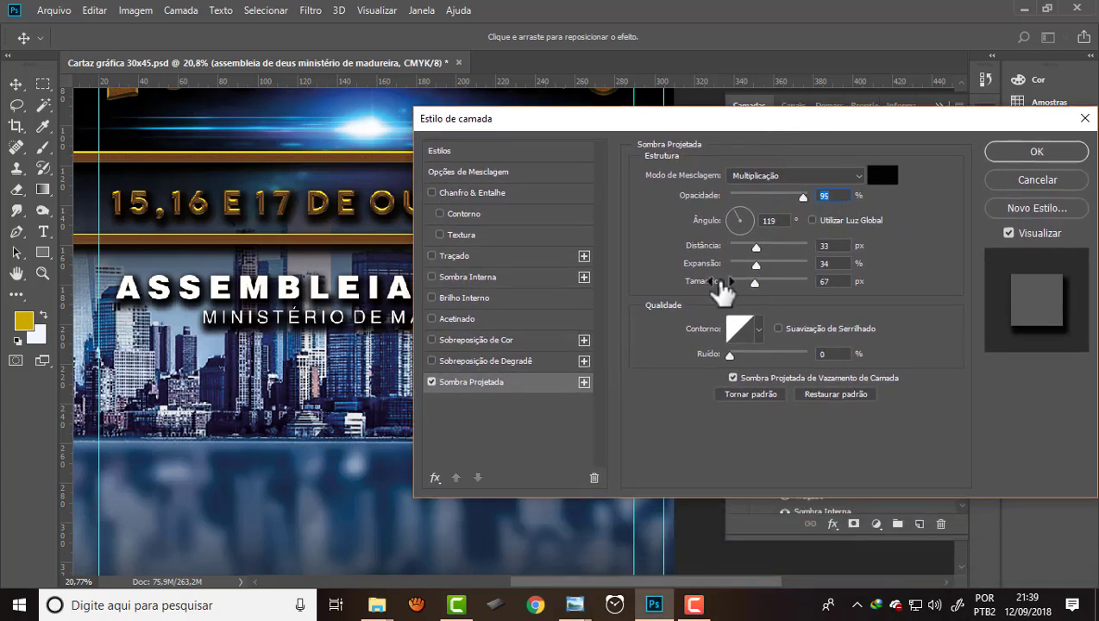
left_click_drag(726, 121, 564, 149)
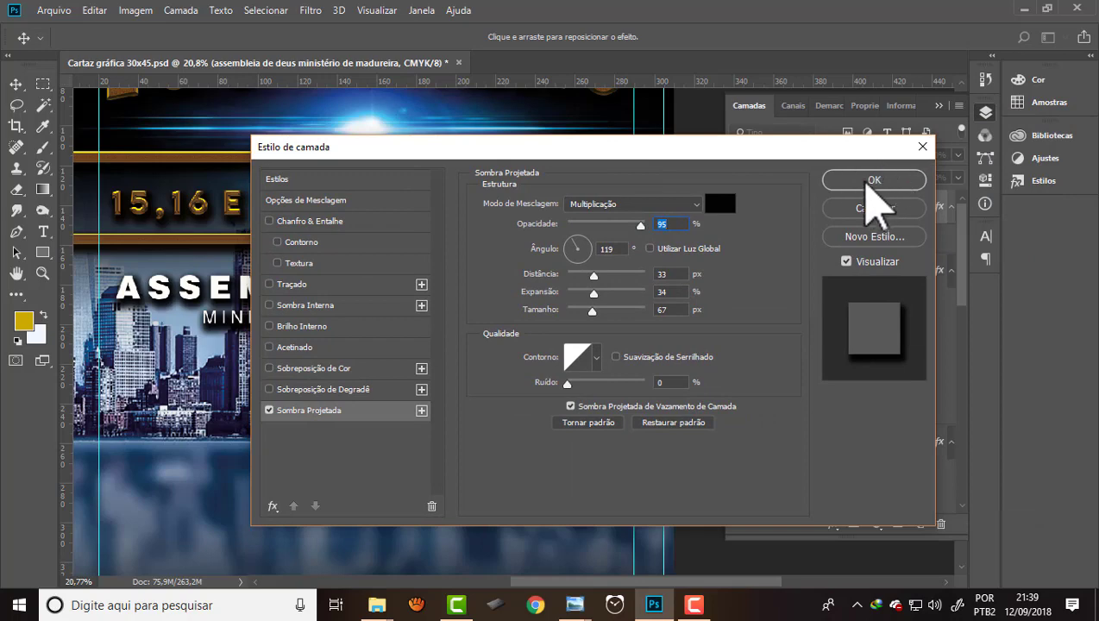
left_click(866, 182)
- Apply a 7,2-pixel Gaussian Blur to the 30x45 skyline layer and fit the poster on screen
scroll(202, 238, "down", 2)
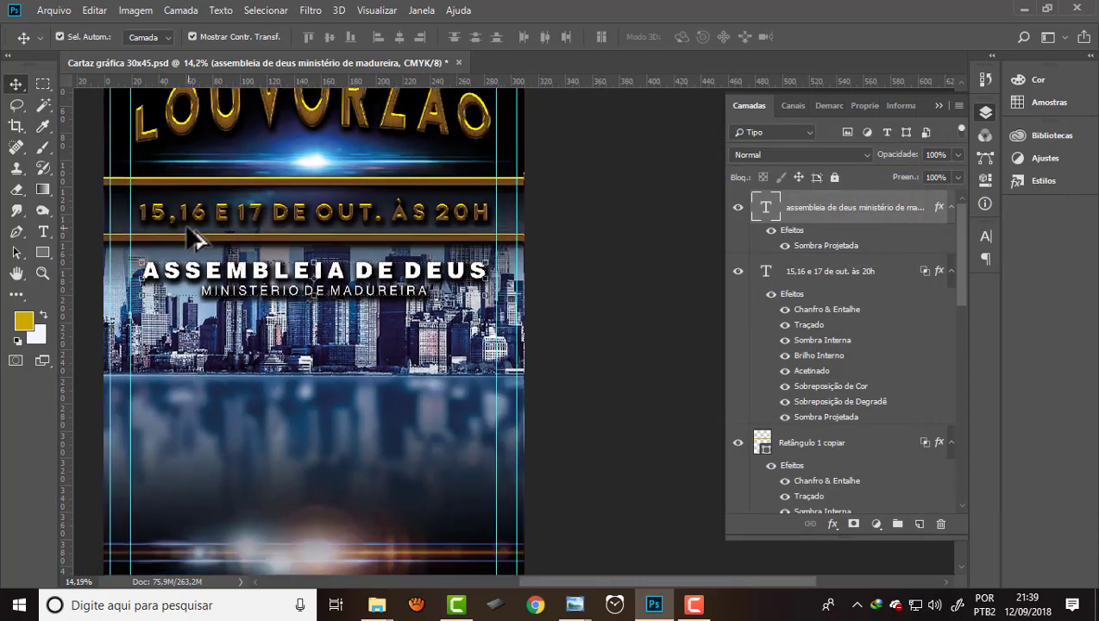
scroll(242, 252, "up", 2)
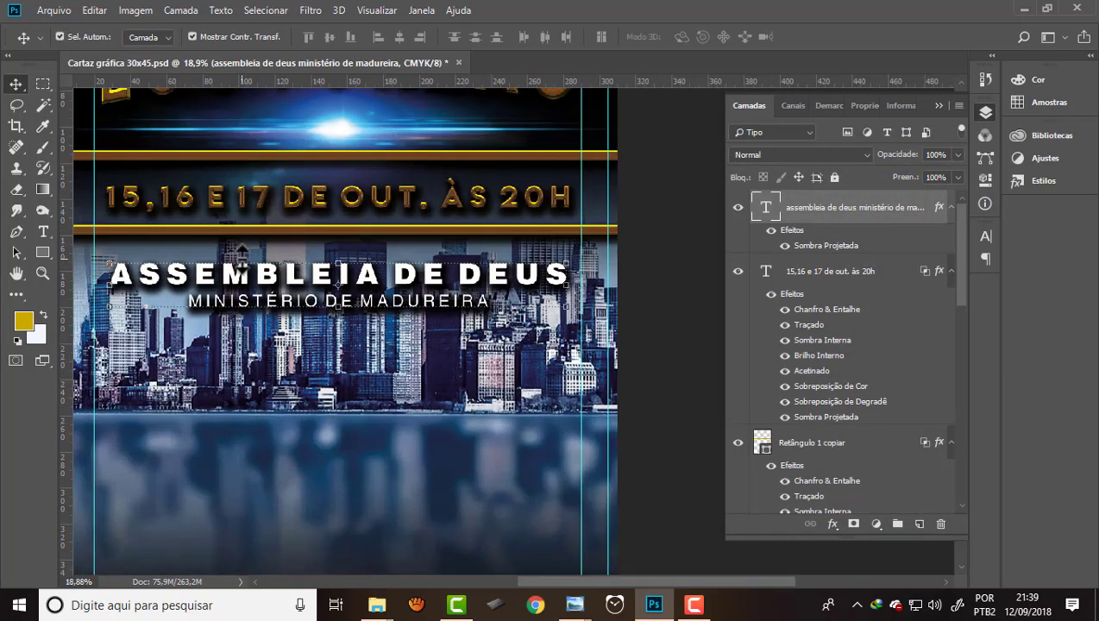
left_click_drag(962, 252, 968, 483)
left_click(833, 467)
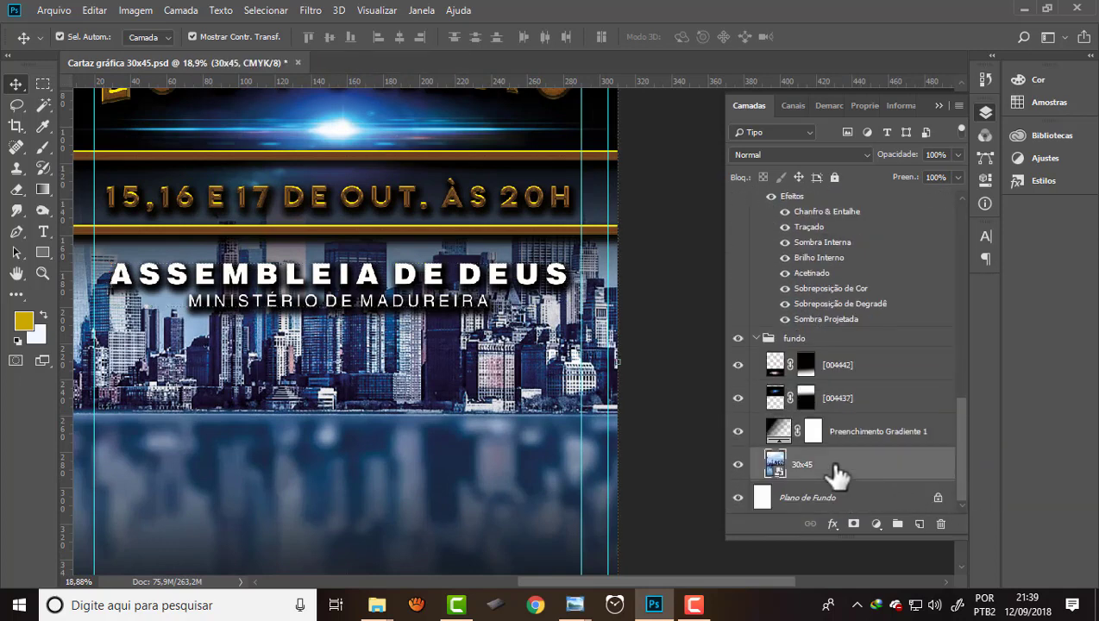
left_click(309, 10)
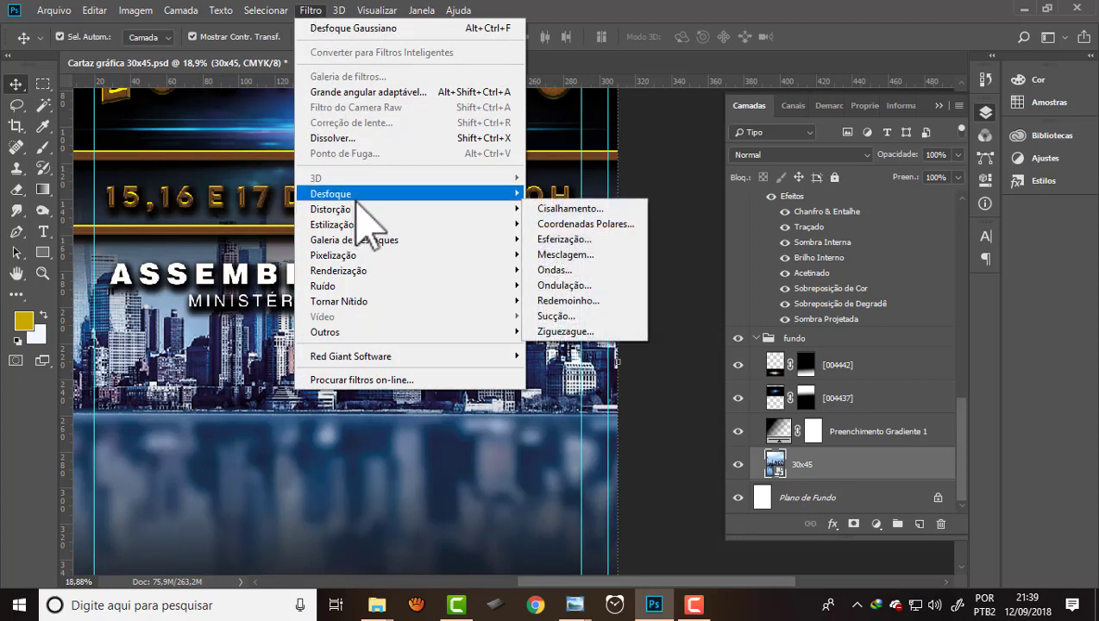
mouse_move(331, 193)
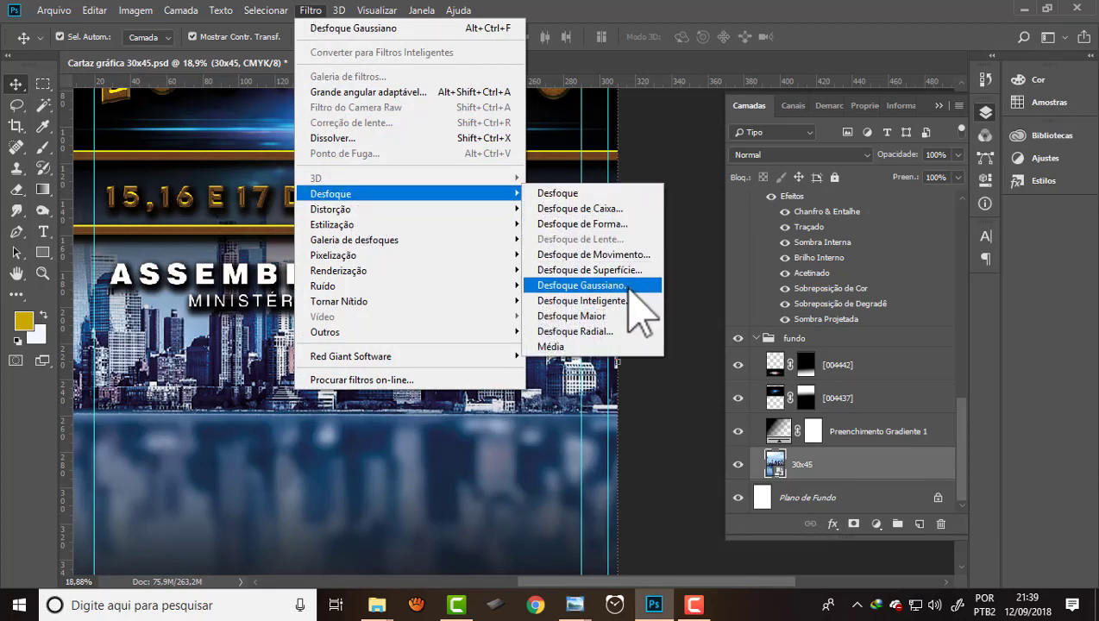
left_click(619, 285)
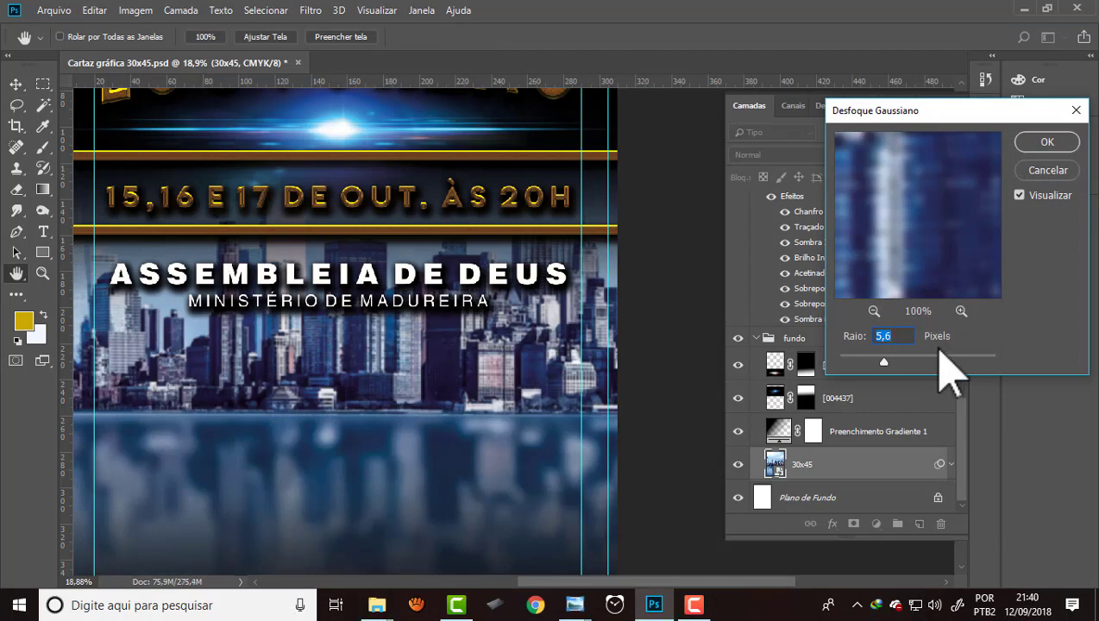
left_click_drag(883, 362, 890, 363)
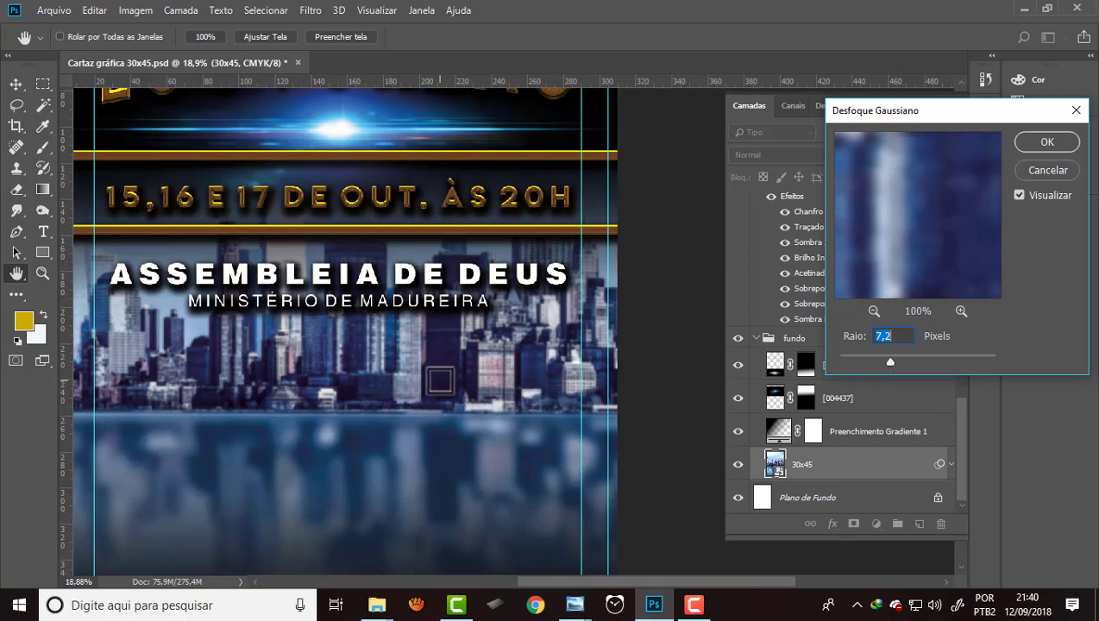
left_click(1046, 143)
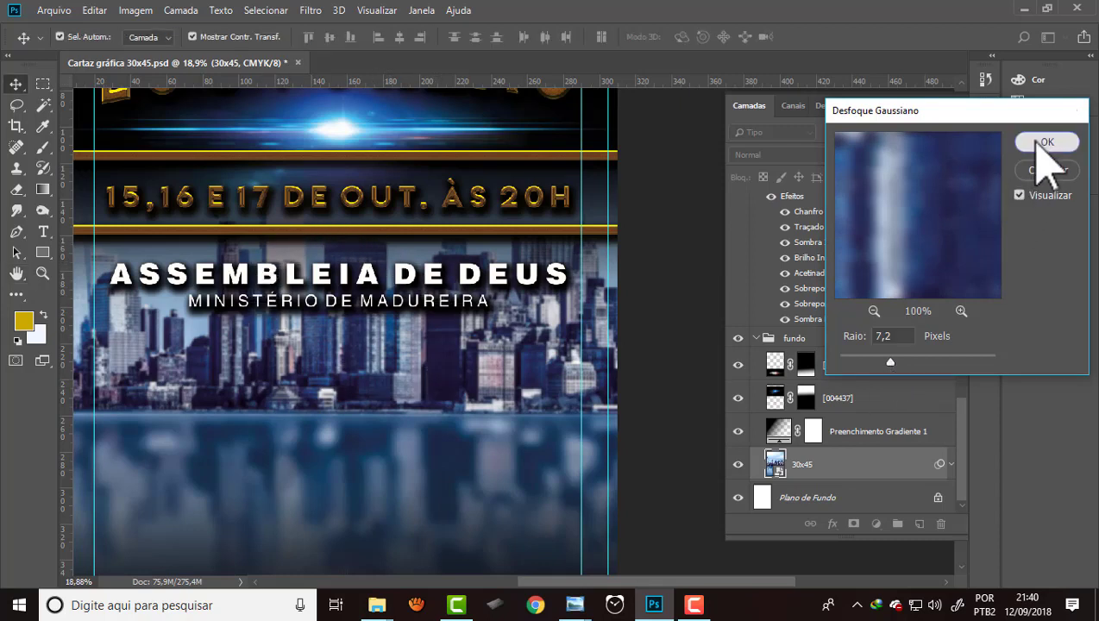
key("ctrl+0")
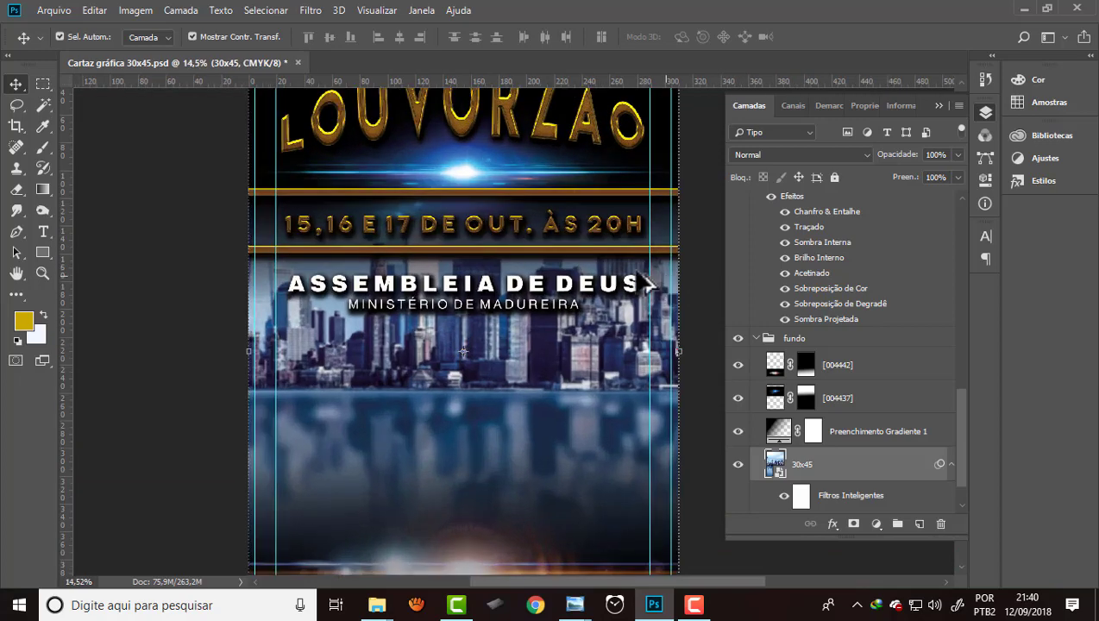
- Alt-drag a duplicate of the ASSEMBLEIA DE DEUS title block down near the poster's bottom
scroll(638, 354, "up", 2)
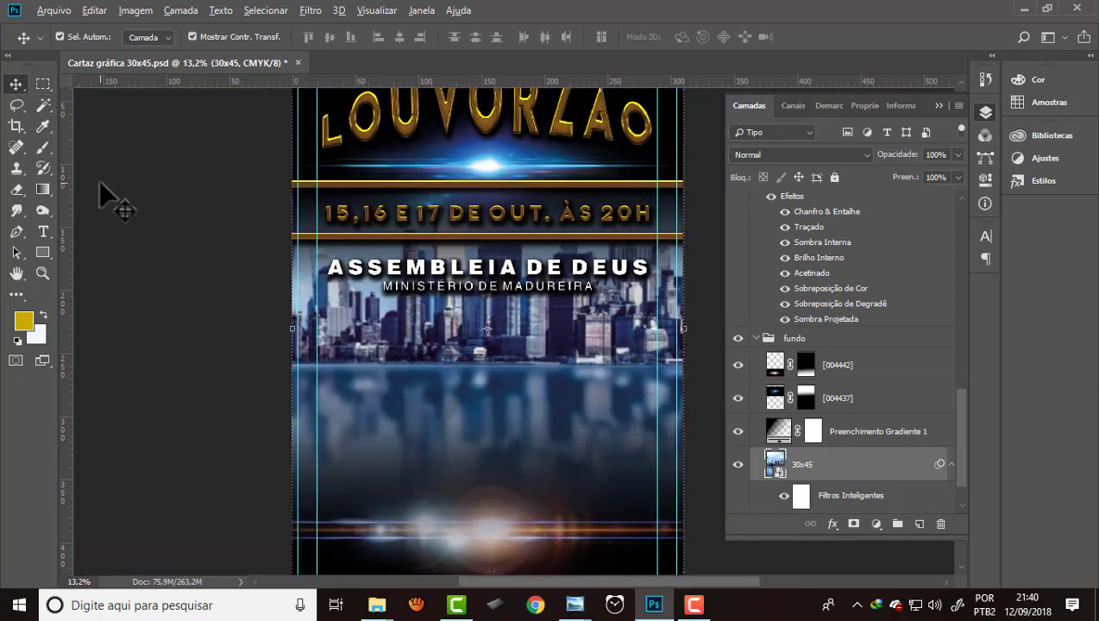
scroll(99, 185, "down", 3)
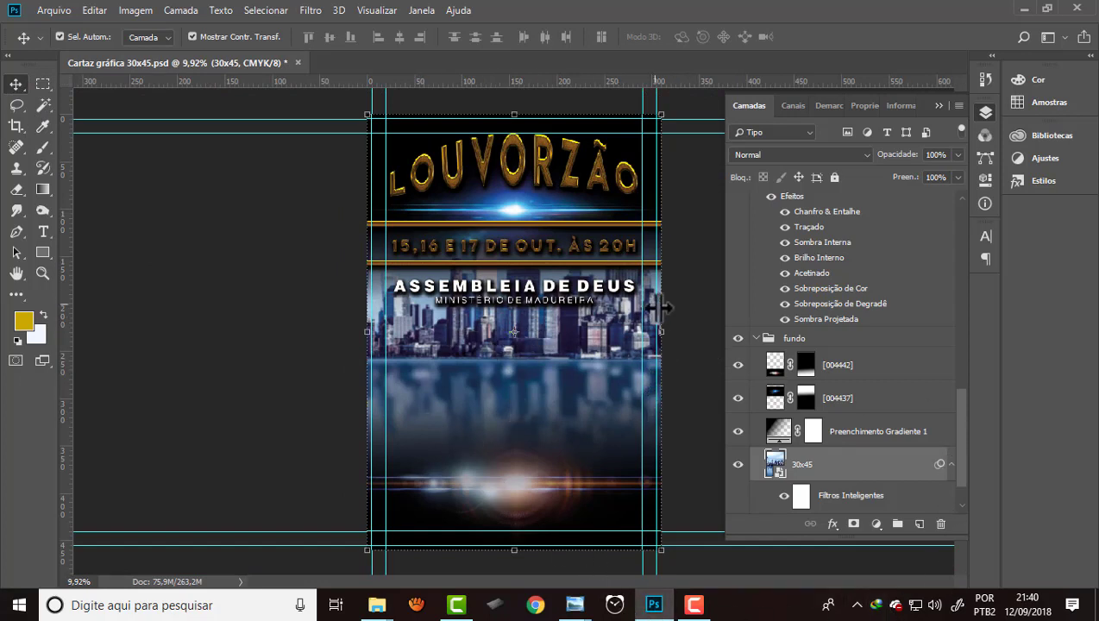
scroll(657, 308, "up", 1)
left_click(556, 281)
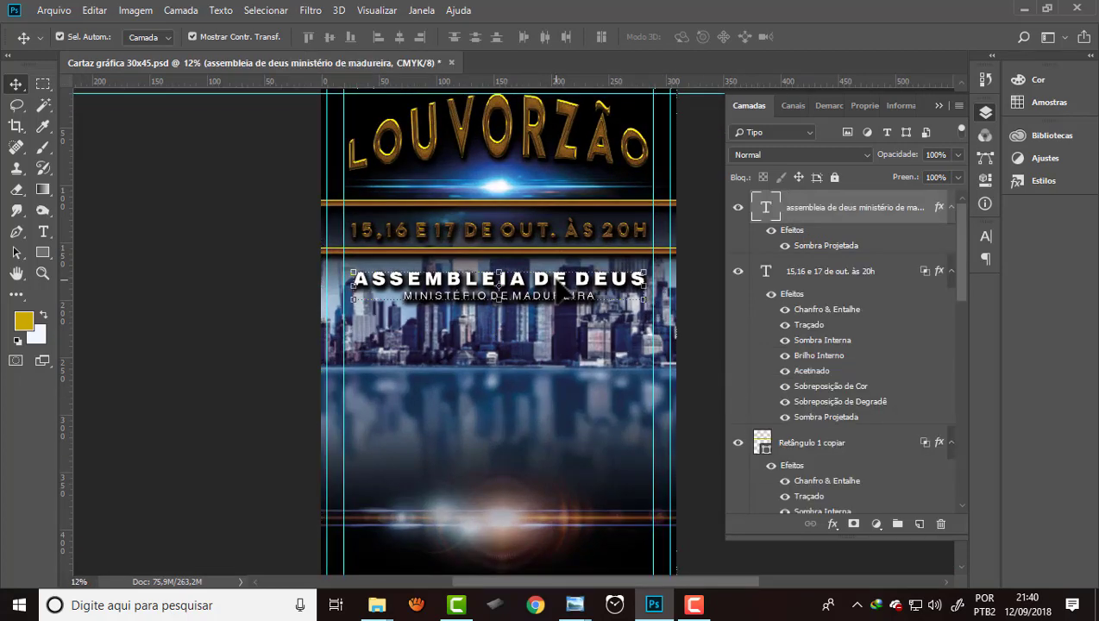
scroll(431, 215, "down", 1)
scroll(426, 208, "down", 1)
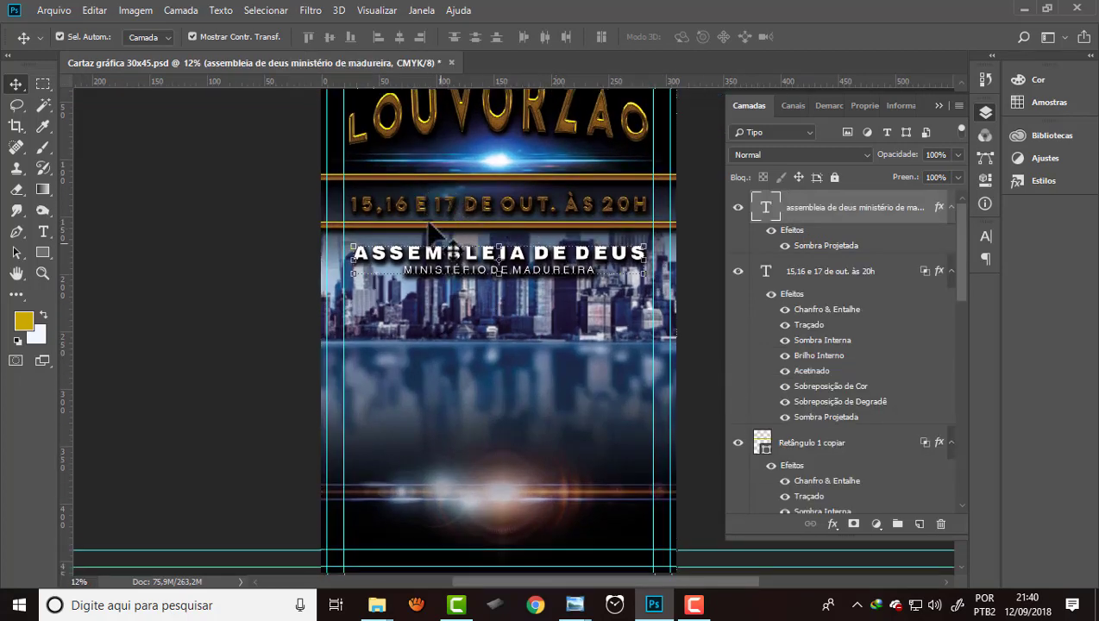
scroll(428, 224, "down", 1)
key("alt")
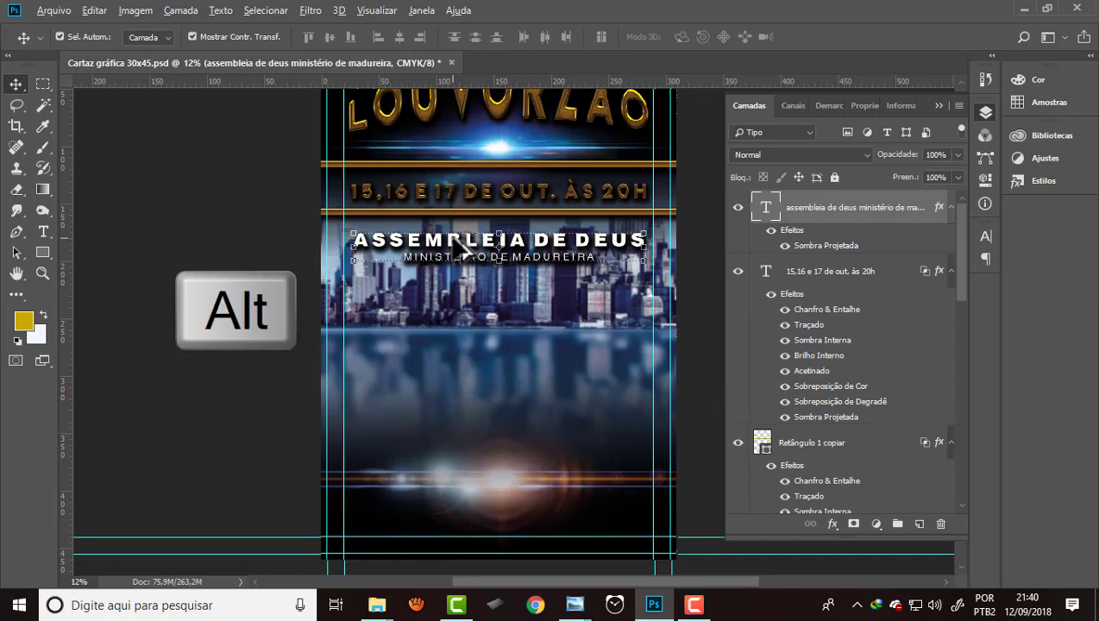
left_click_drag(454, 242, 454, 516)
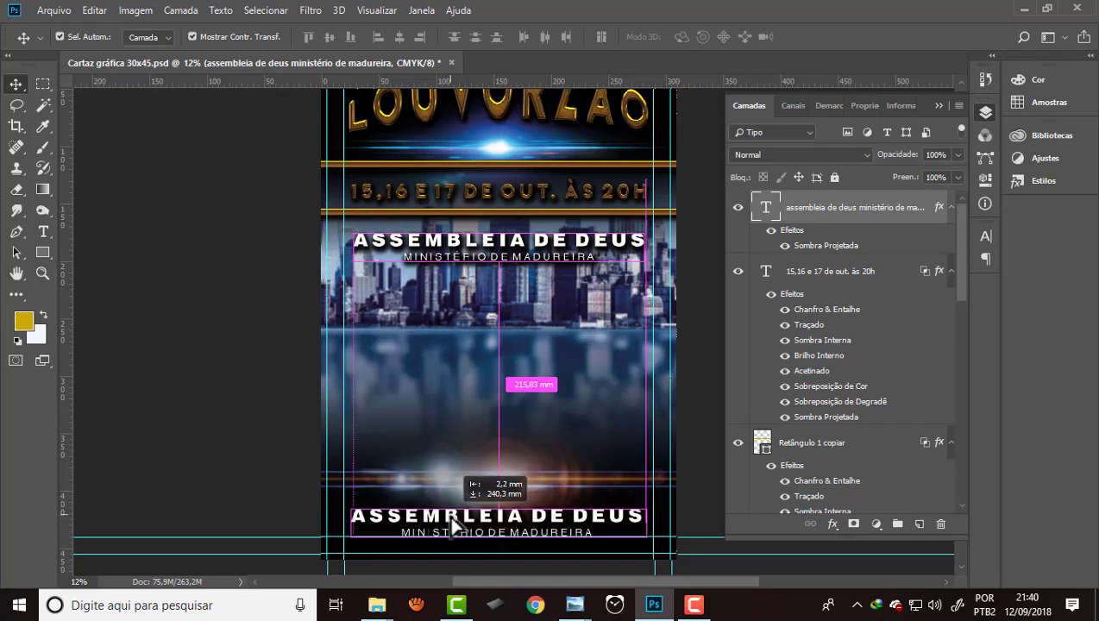
left_click_drag(454, 518, 452, 518)
scroll(293, 332, "down", 2)
scroll(643, 514, "up", 1)
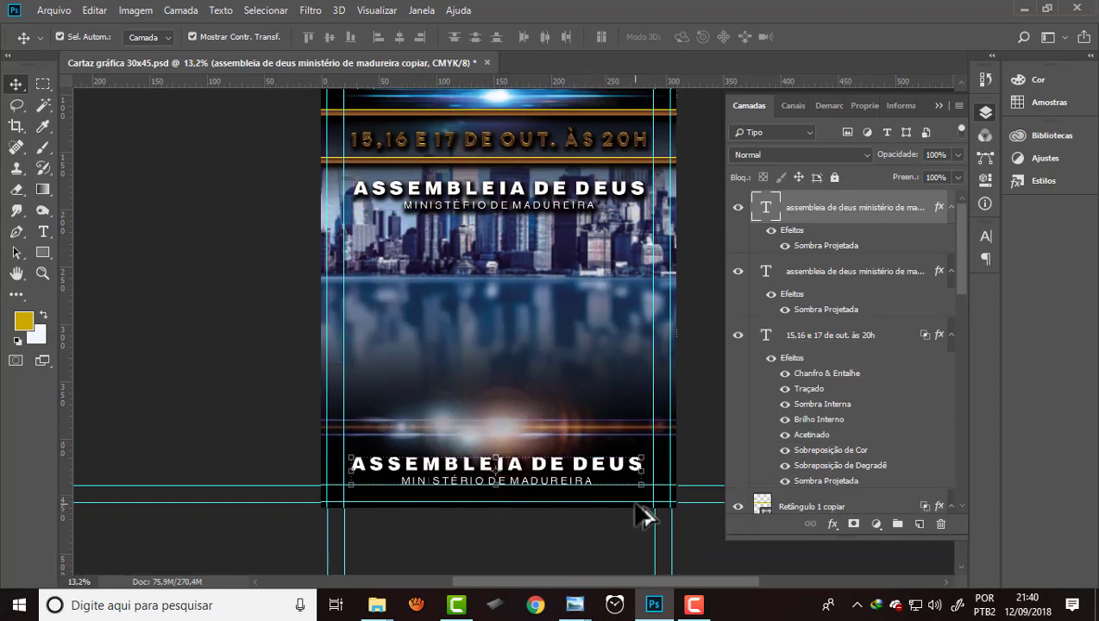
scroll(679, 482, "up", 3)
scroll(408, 383, "down", 4)
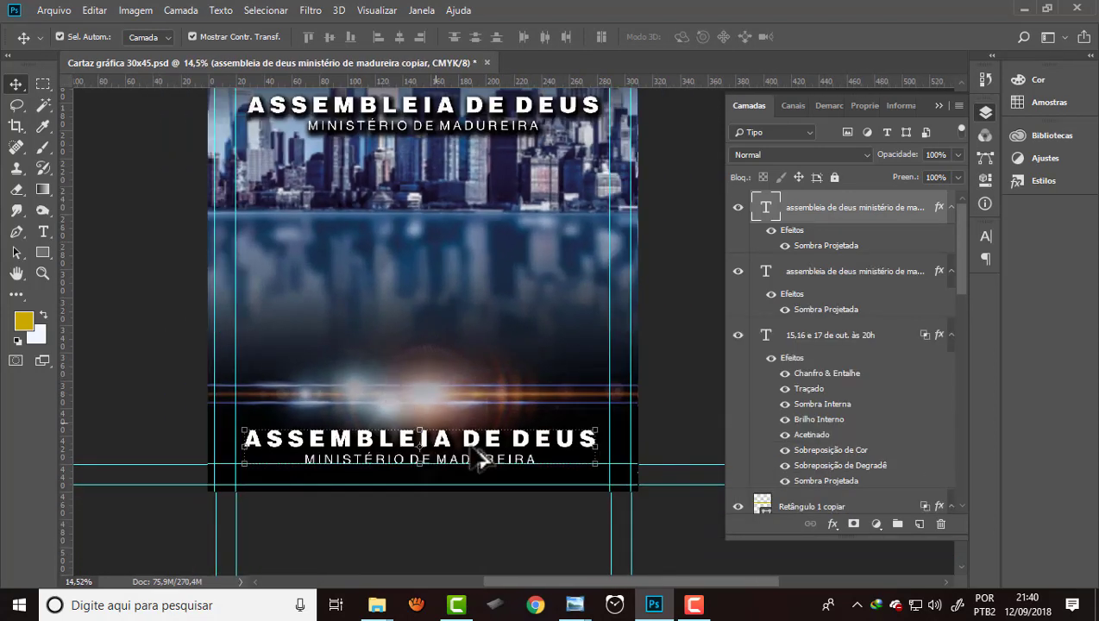
scroll(529, 469, "up", 4)
- Retype the bottom copy to read LOCAL over QD. 211, SETOR COMERCIAL SUL, LOJA 102
left_click(43, 231)
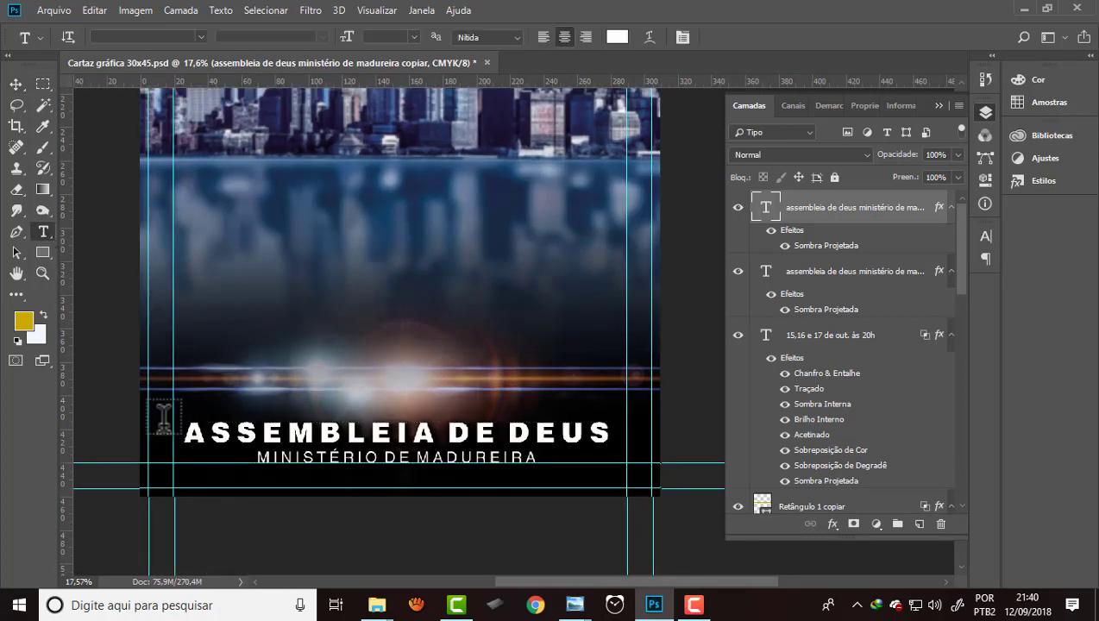
left_click_drag(188, 428, 615, 432)
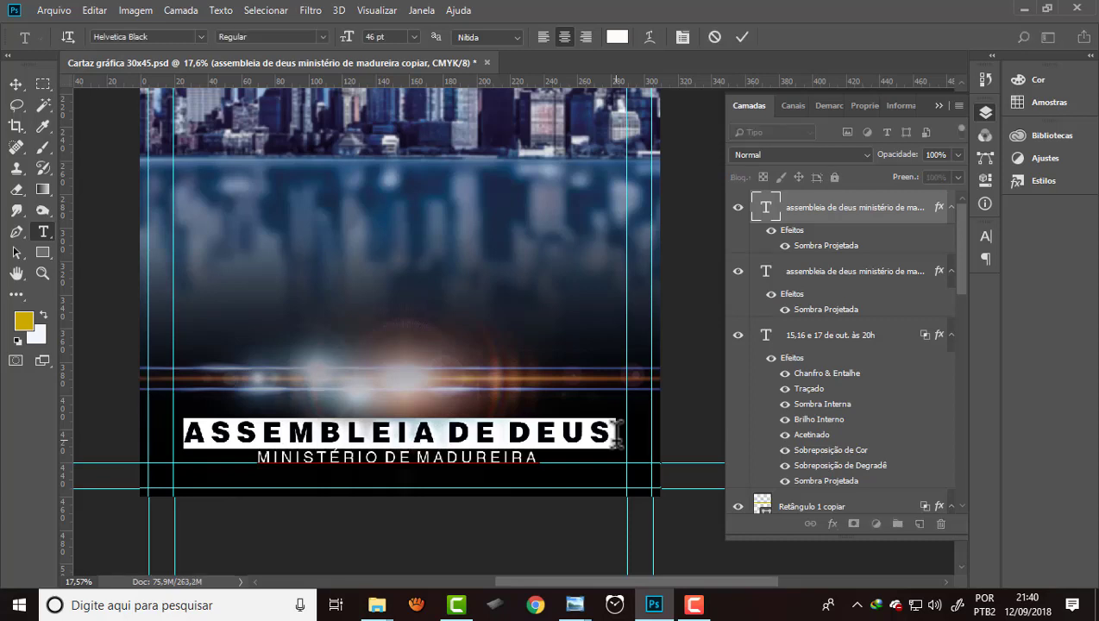
type("LOCAL")
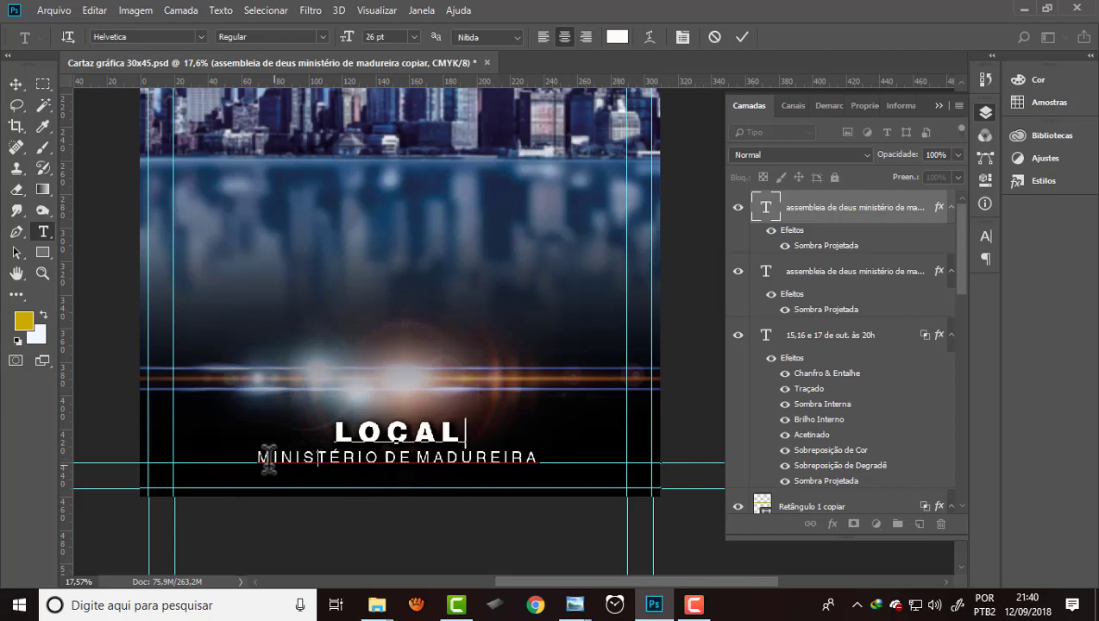
left_click_drag(259, 452, 572, 462)
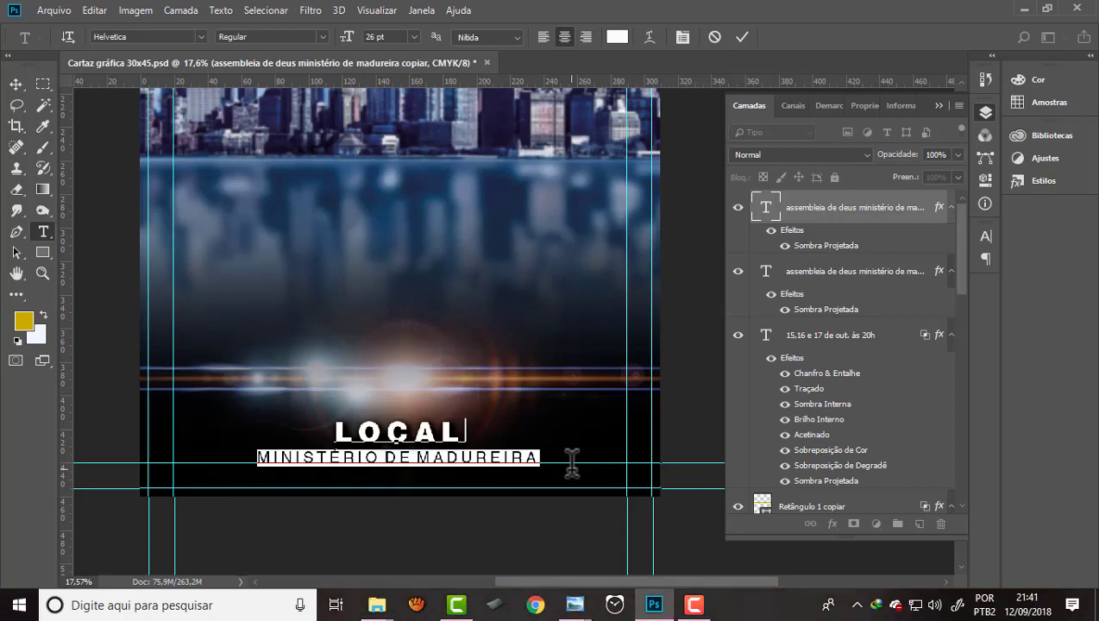
type("QD. ")
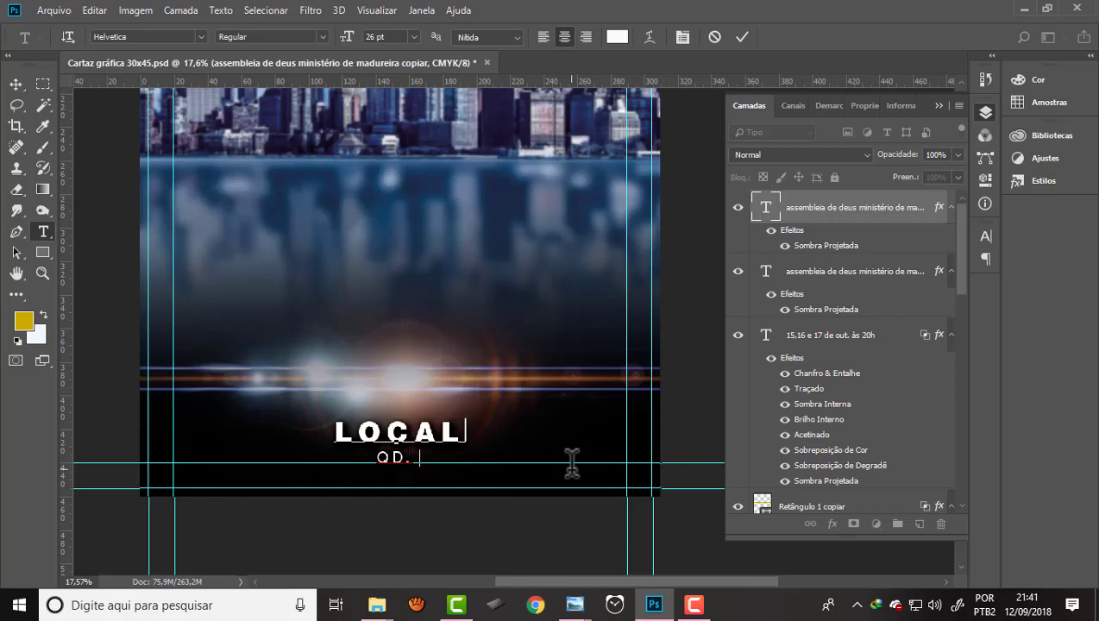
type("211, SETOR COMERCIAL SUL, LOJA 102")
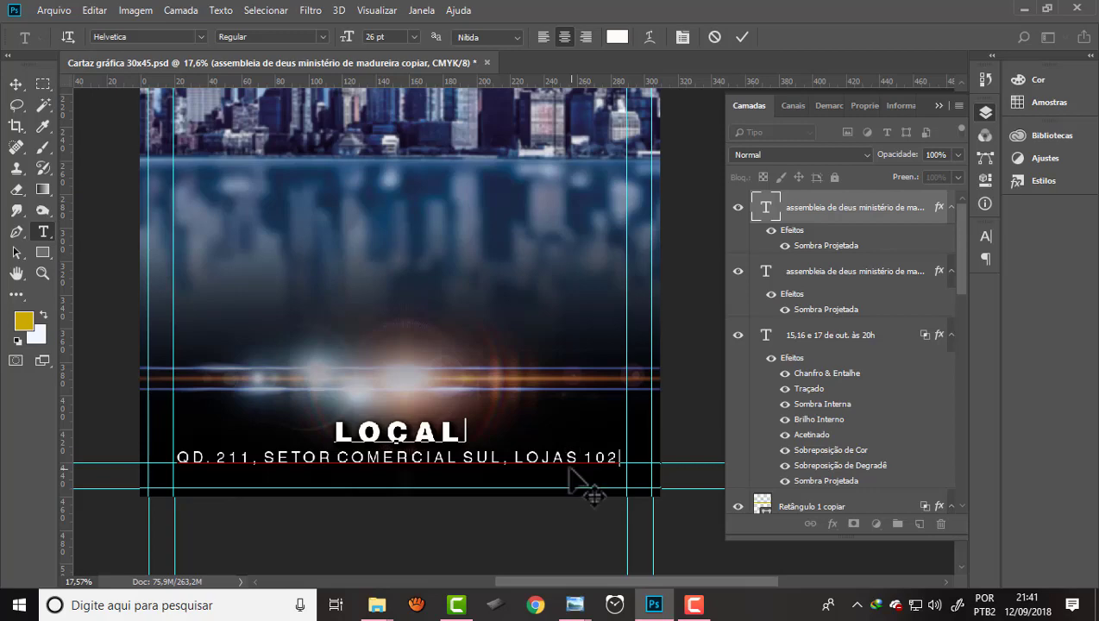
- Nudge the LOCAL address block slightly upward into place
scroll(369, 444, "down", 2)
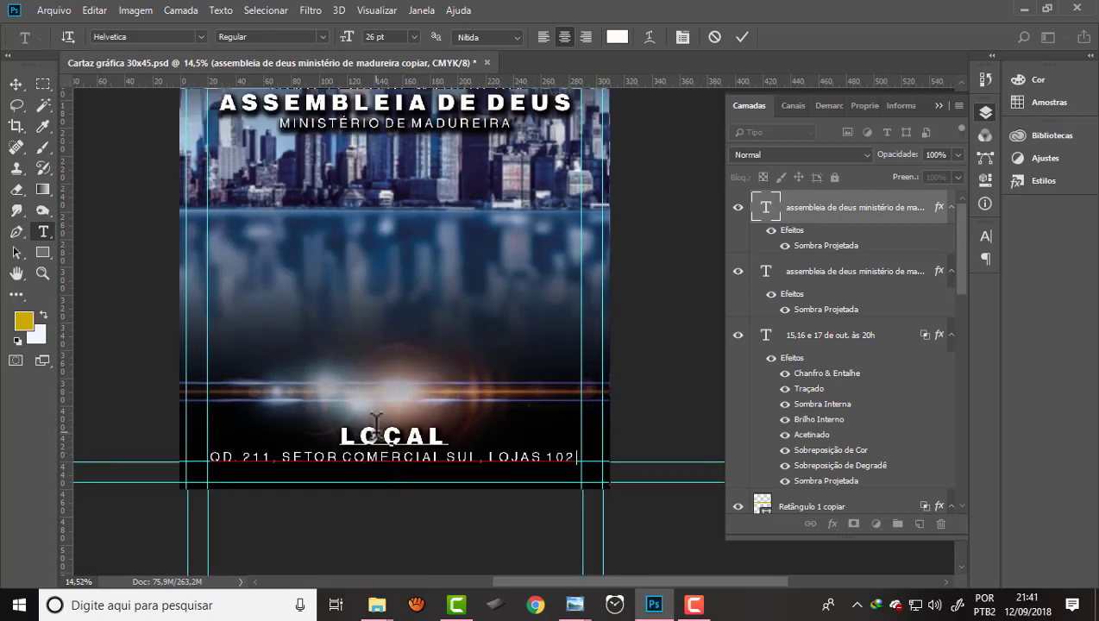
scroll(380, 431, "up", 2)
scroll(380, 431, "up", 1)
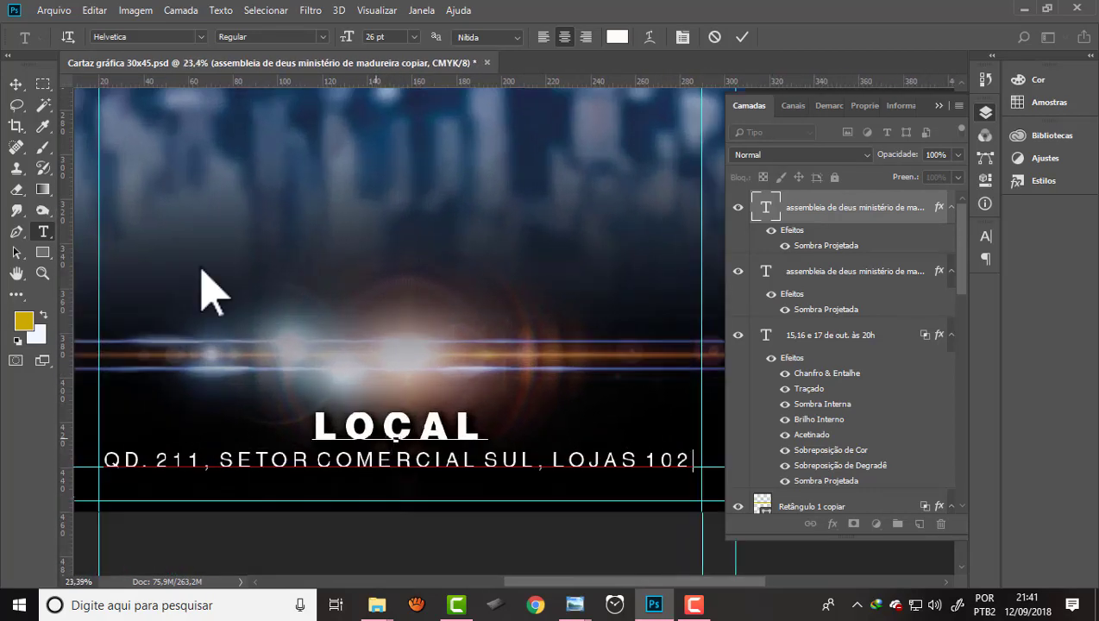
left_click(15, 84)
left_click_drag(401, 423, 405, 423)
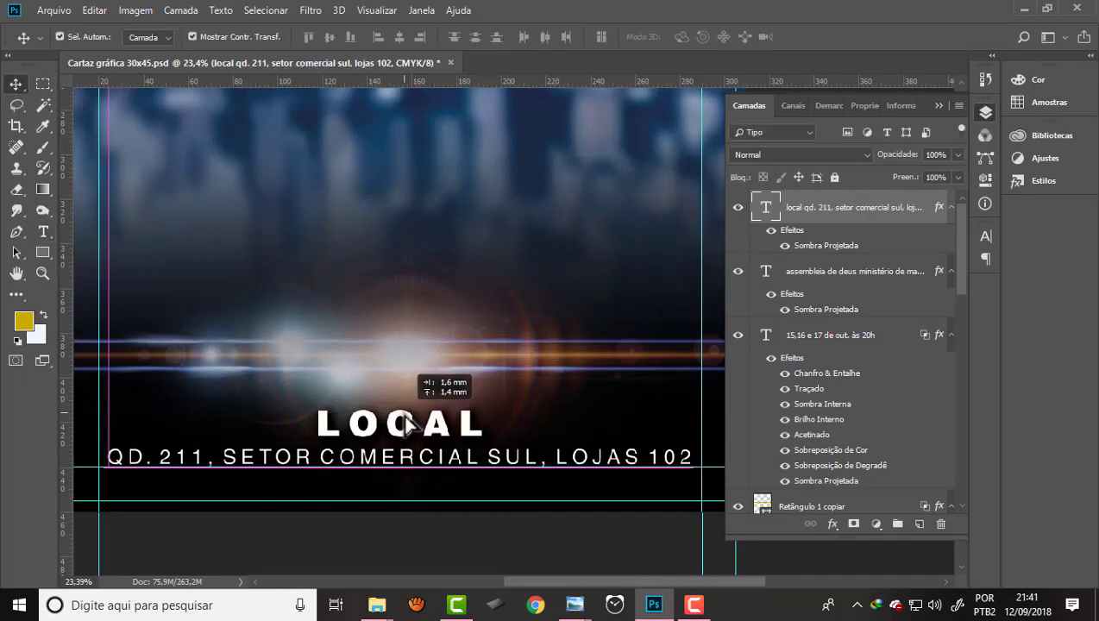
scroll(351, 386, "down", 3)
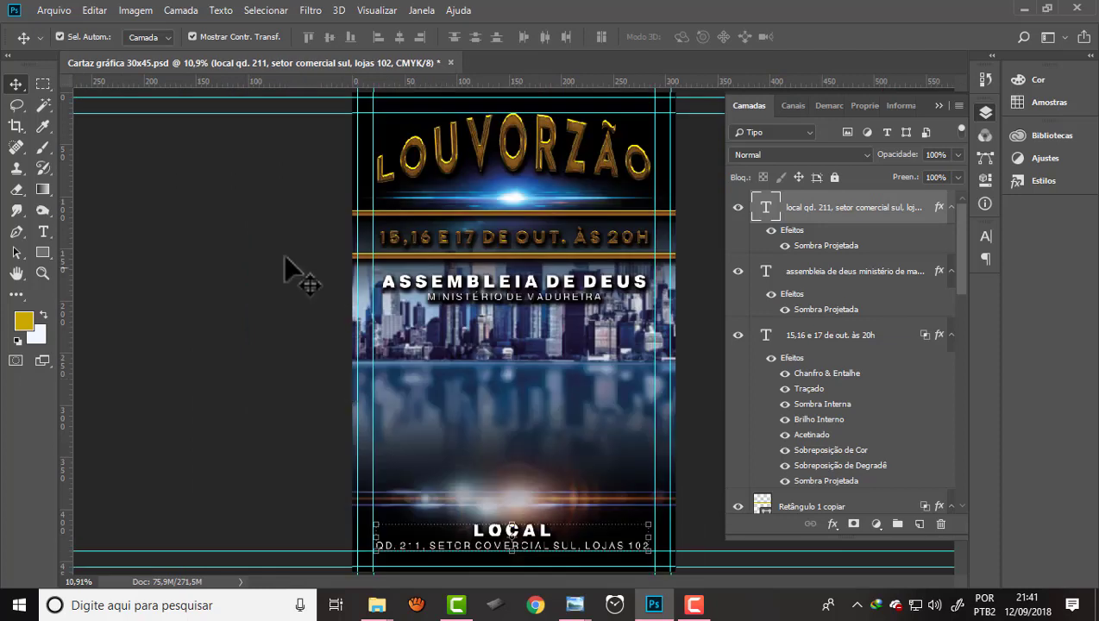
scroll(560, 306, "up", 2)
scroll(515, 299, "up", 1)
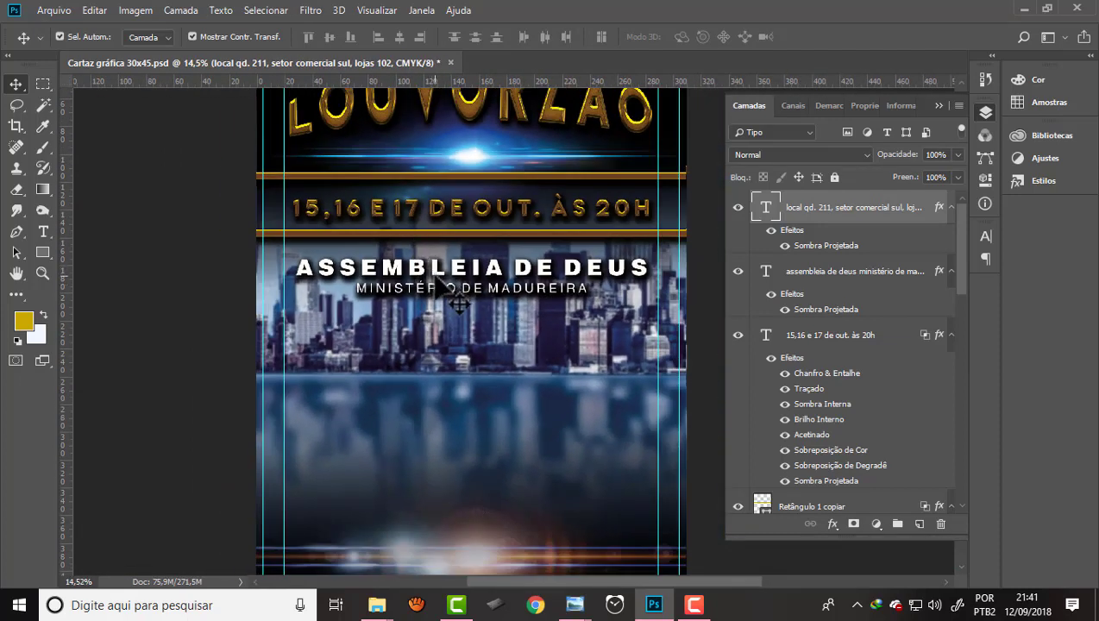
- Alt-drag a copy of the church heading lower and delete its ASSEMBLEIA DE DEUS line
left_click(438, 280)
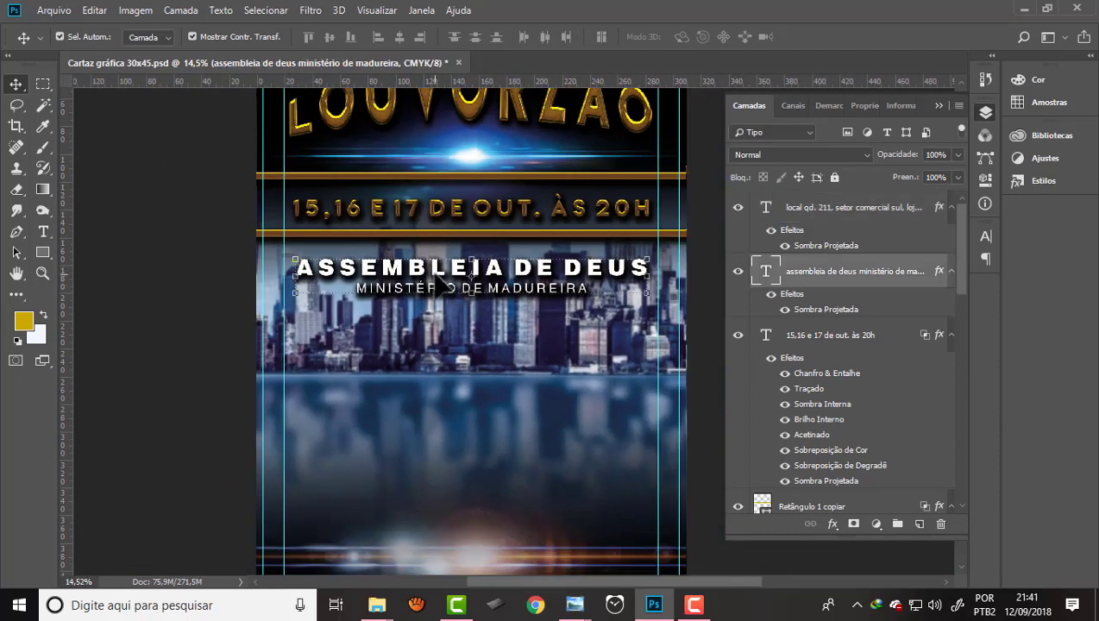
left_click_drag(440, 281, 426, 396)
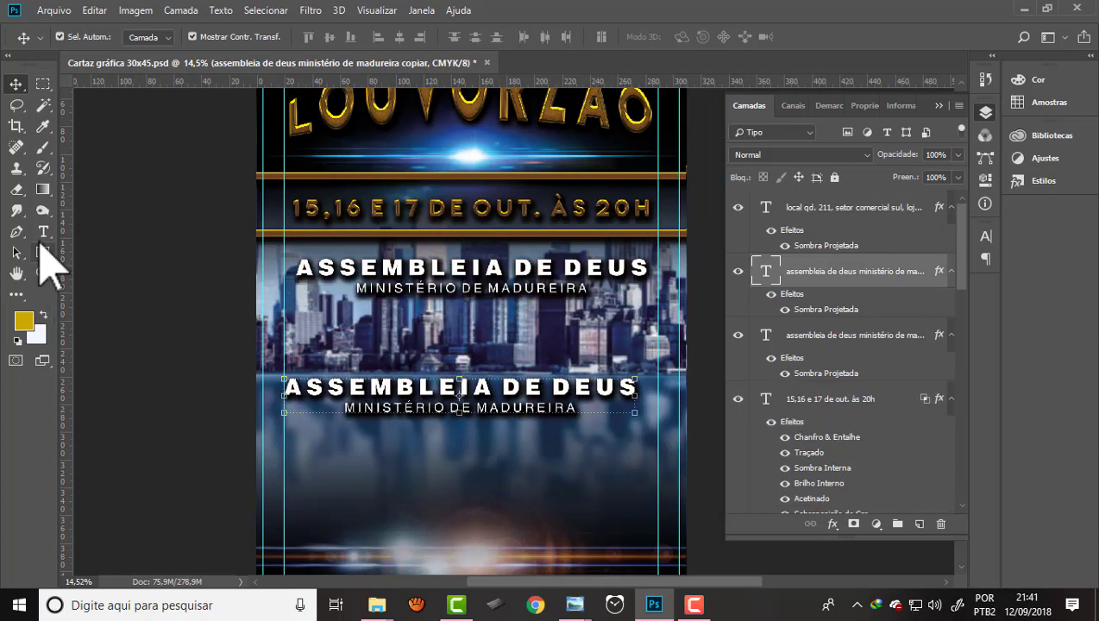
left_click(43, 232)
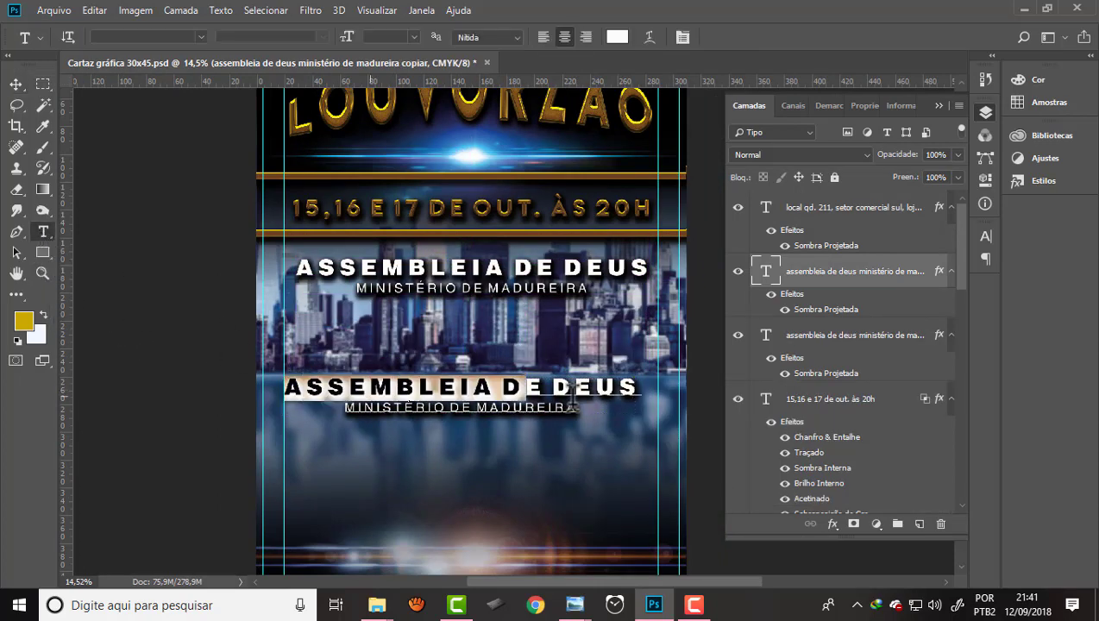
left_click_drag(292, 385, 644, 414)
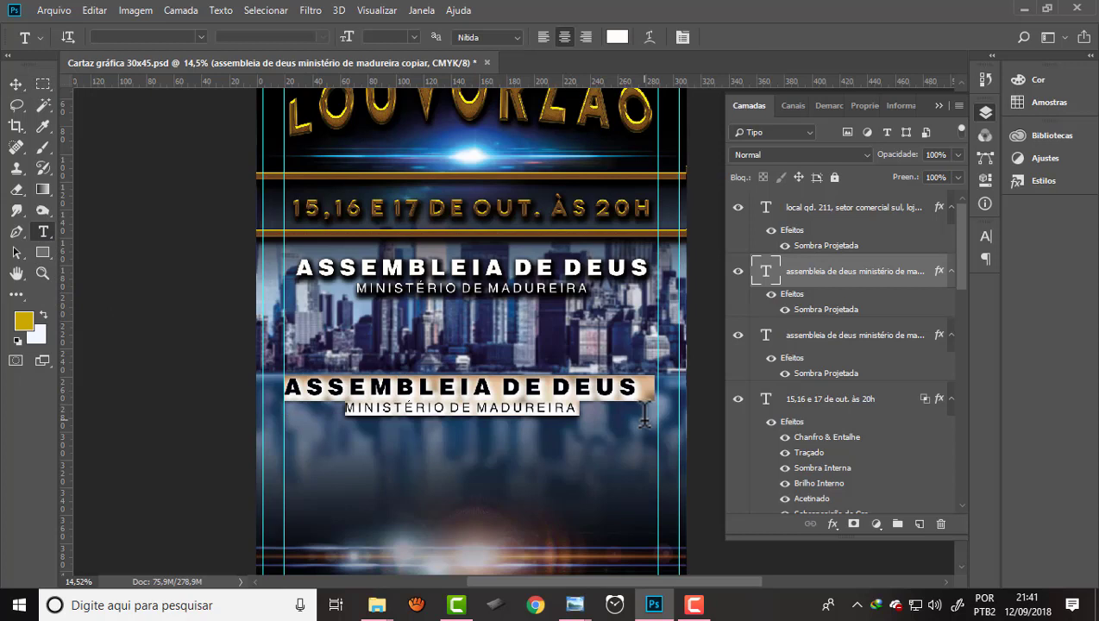
left_click(581, 410)
left_click_drag(576, 410, 399, 412)
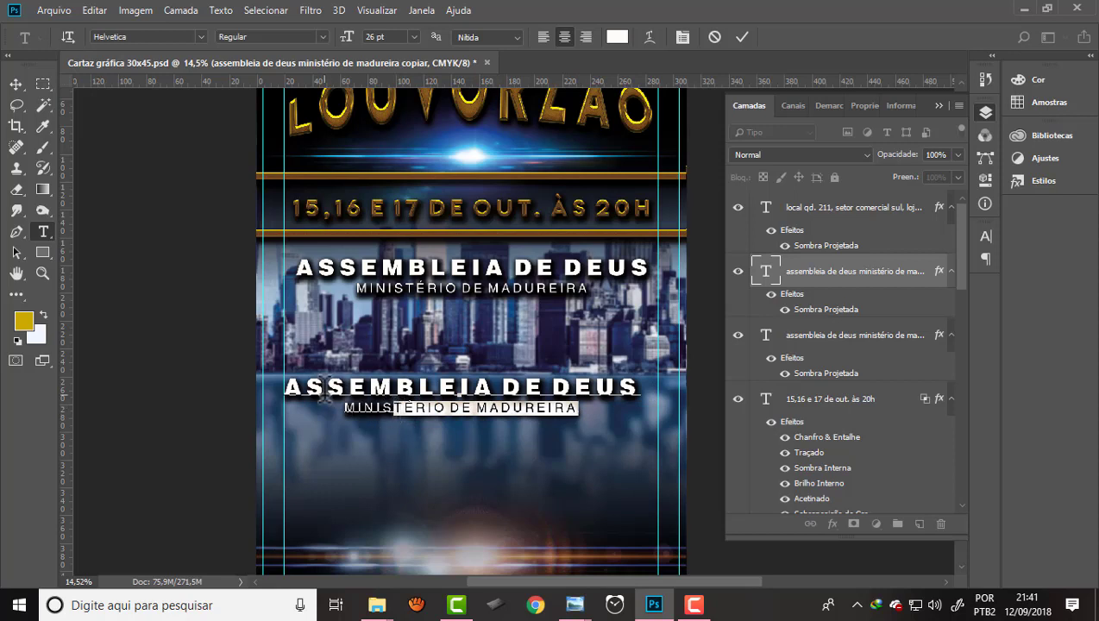
left_click(293, 387)
left_click_drag(291, 386, 660, 379)
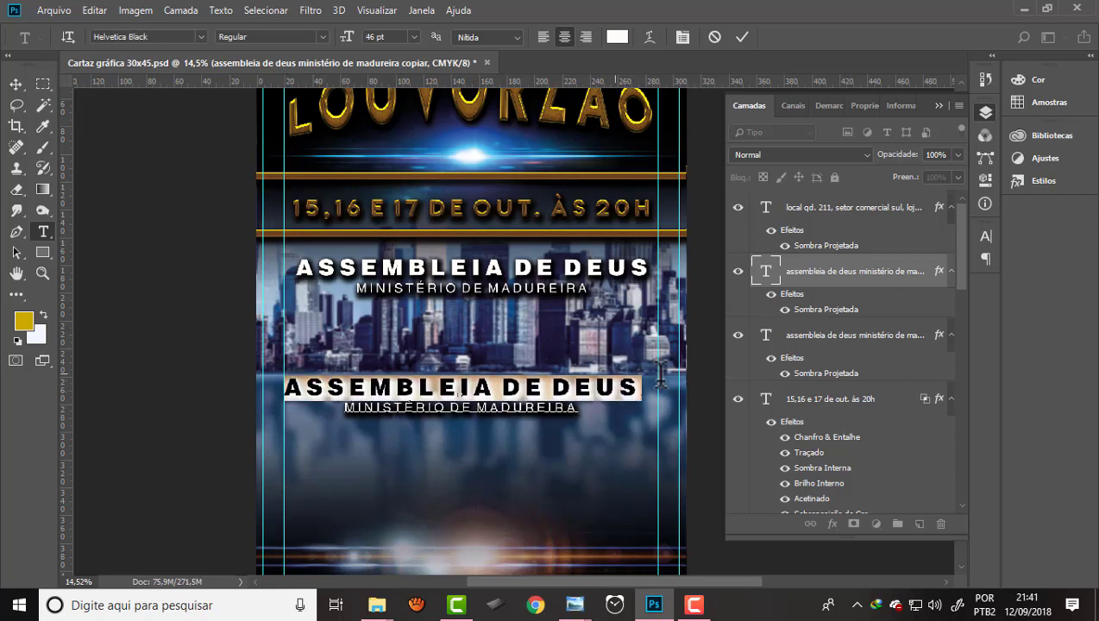
key("BackSpace")
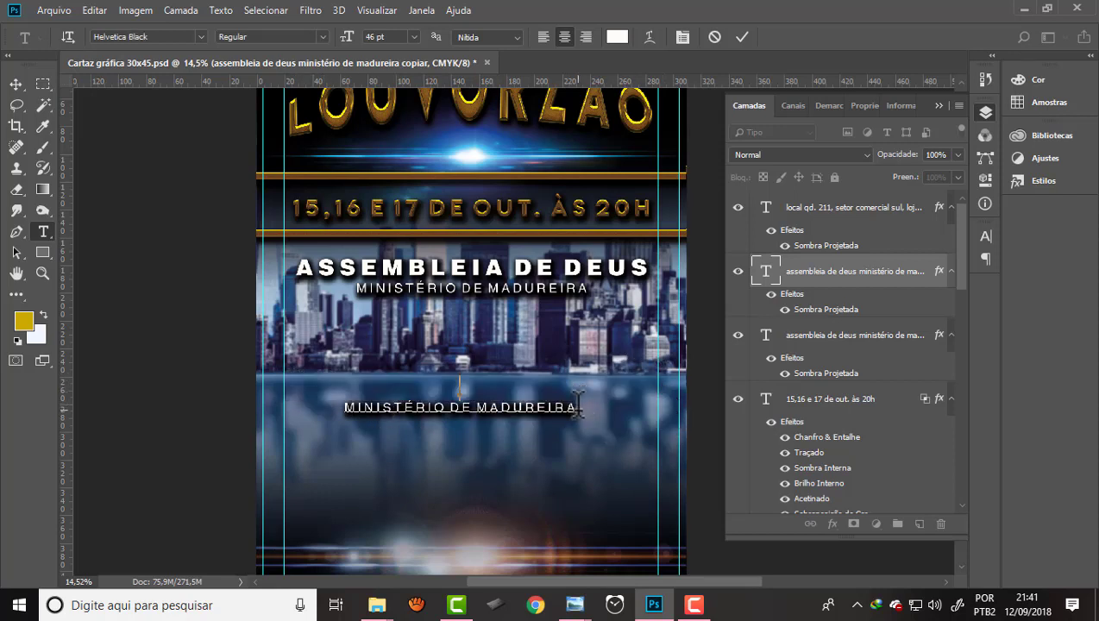
- Replace the copied subtitle line with PREGADORES and commit it
left_click_drag(577, 407, 331, 406)
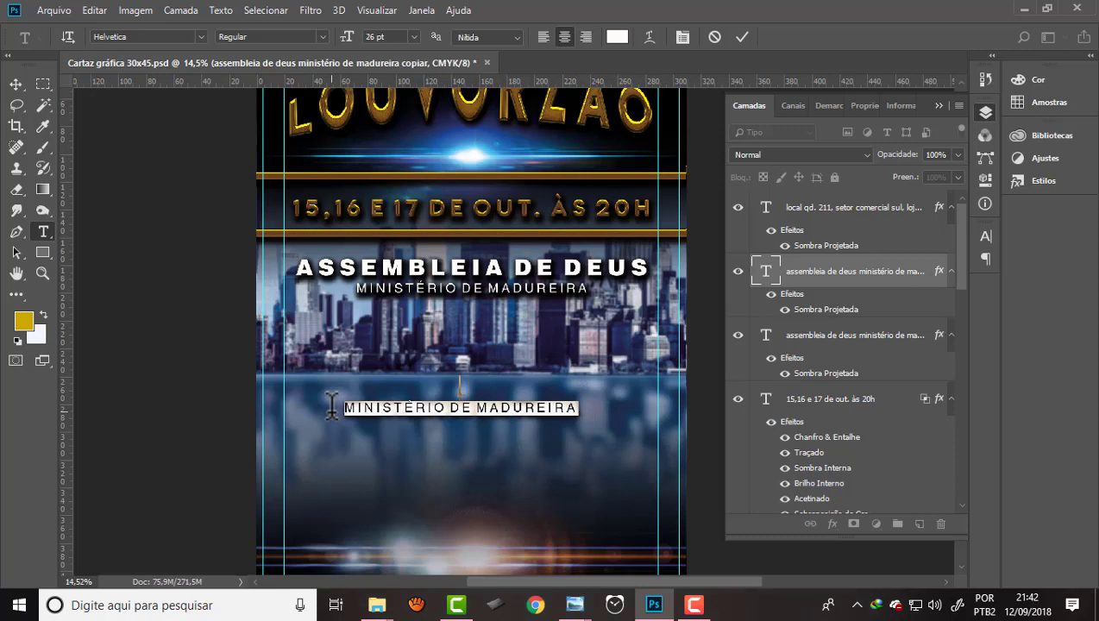
type("P.B.")
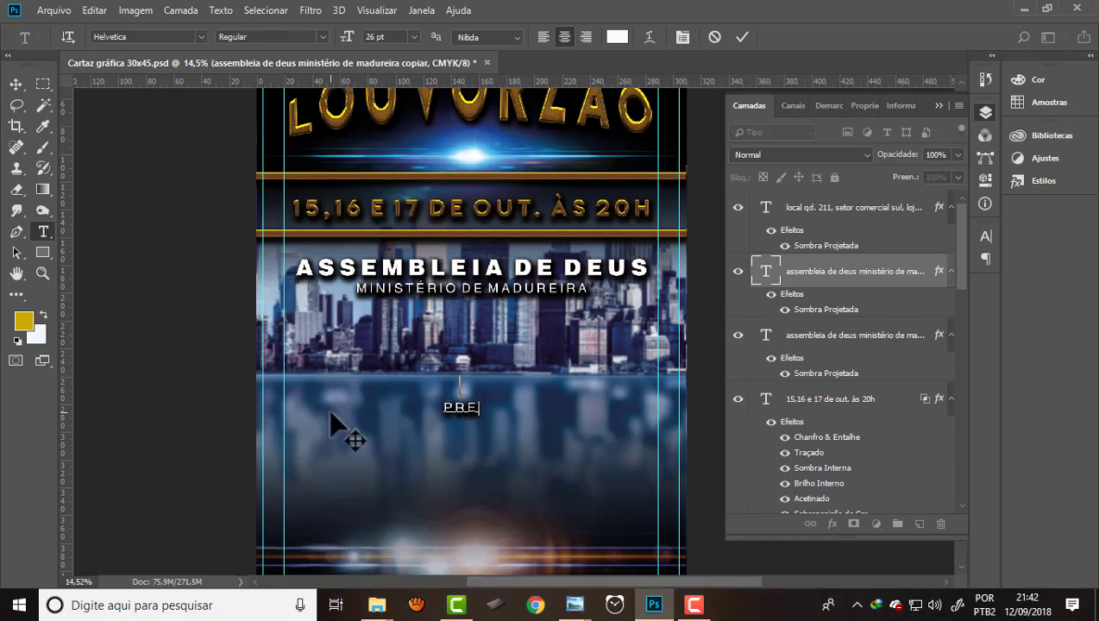
type("GADORES")
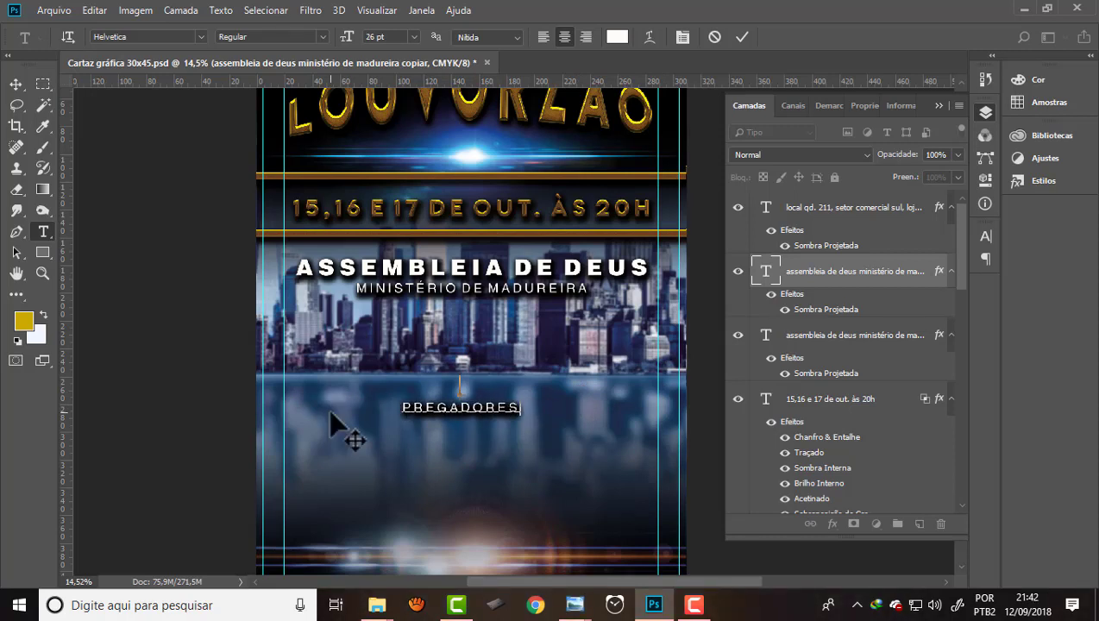
left_click(742, 37)
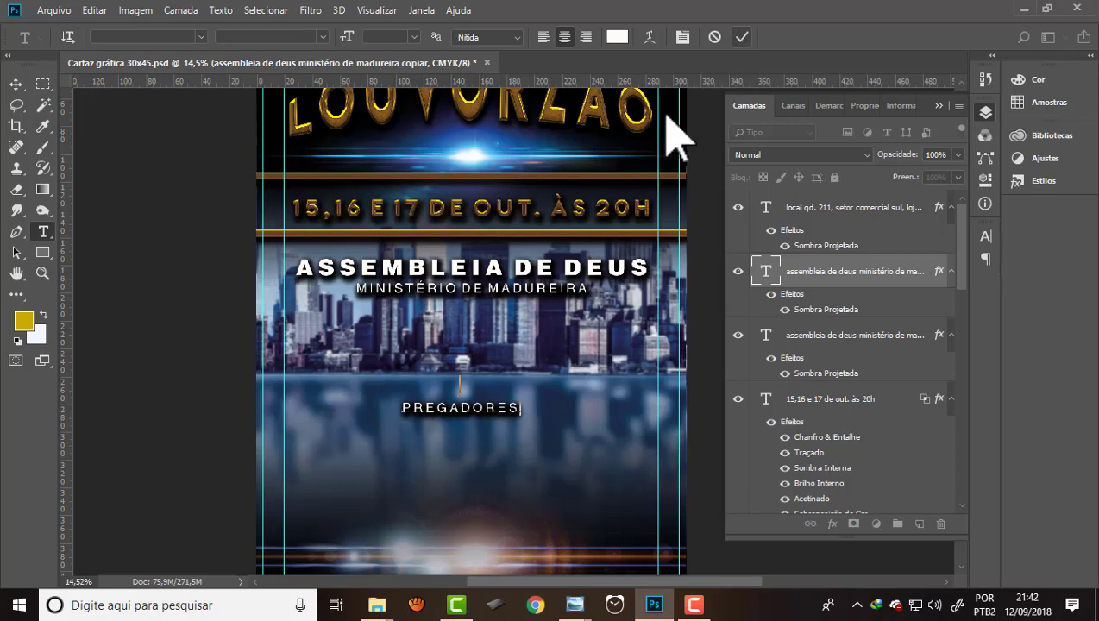
left_click(16, 84)
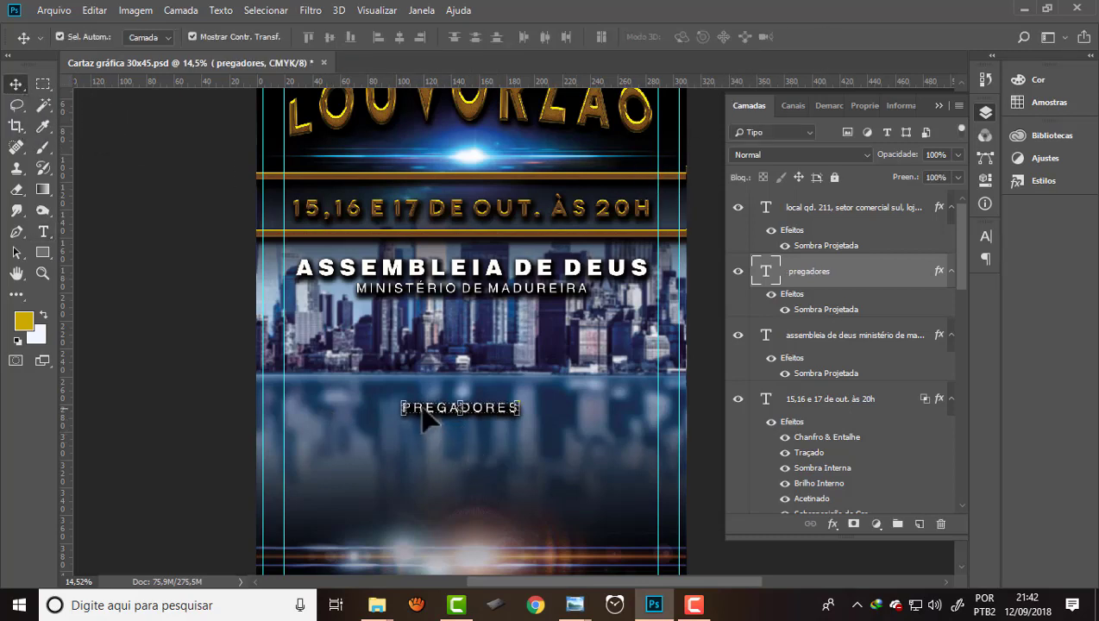
- Move PREGADORES up and left under the church heading
left_click_drag(426, 412, 314, 322)
scroll(316, 327, "down", 1)
scroll(314, 319, "down", 2)
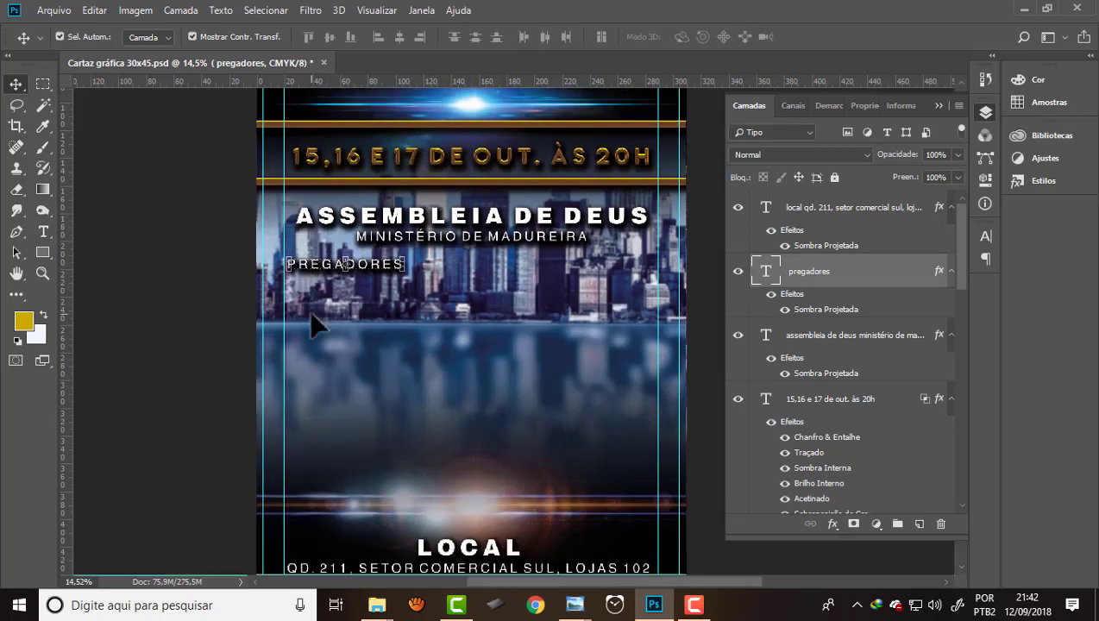
- Add four horizontal guides and Alt-drag a PREGADORES copy lower on the poster
left_click_drag(243, 83, 247, 269)
left_click_drag(221, 83, 213, 376)
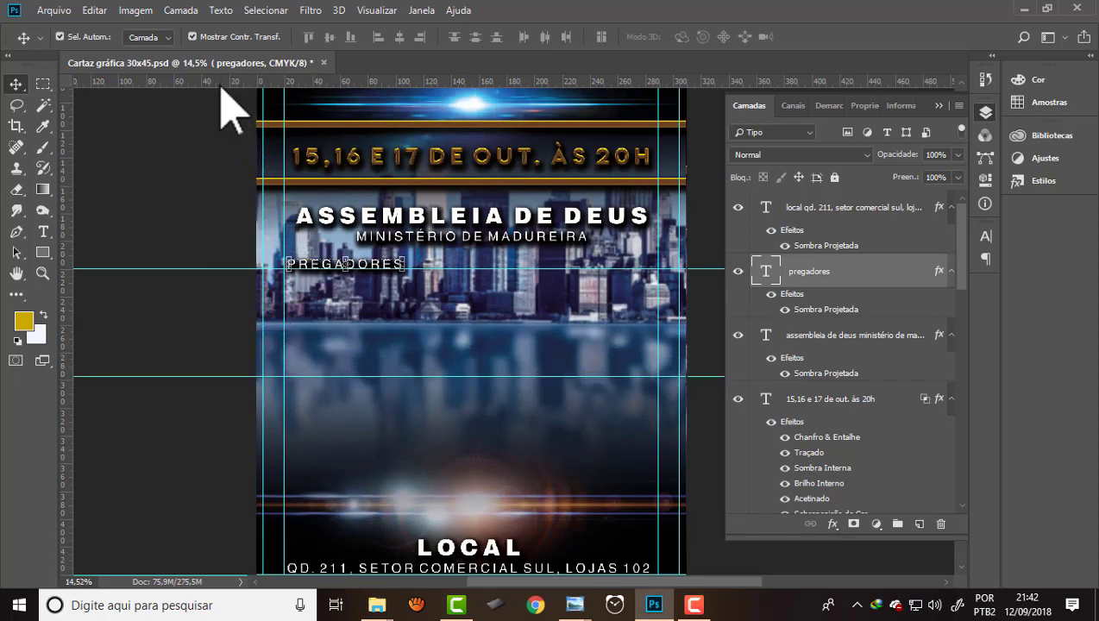
left_click_drag(219, 86, 224, 397)
mouse_move(221, 84)
left_mouse_down()
mouse_move(213, 434)
mouse_move(200, 511)
mouse_move(190, 494)
left_mouse_up()
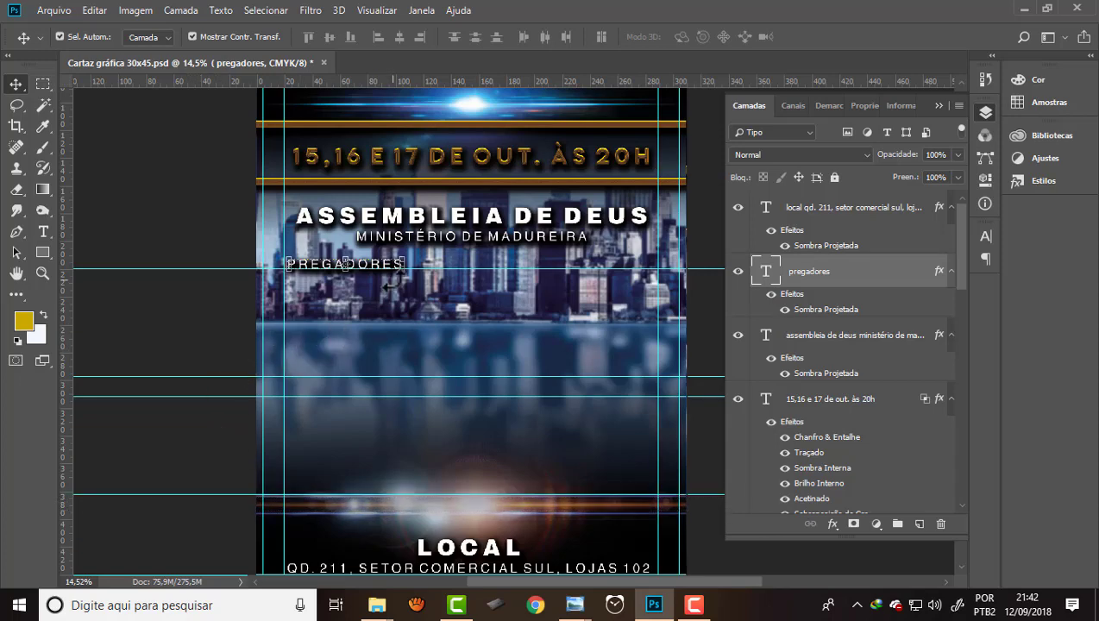
scroll(361, 284, "down", 1)
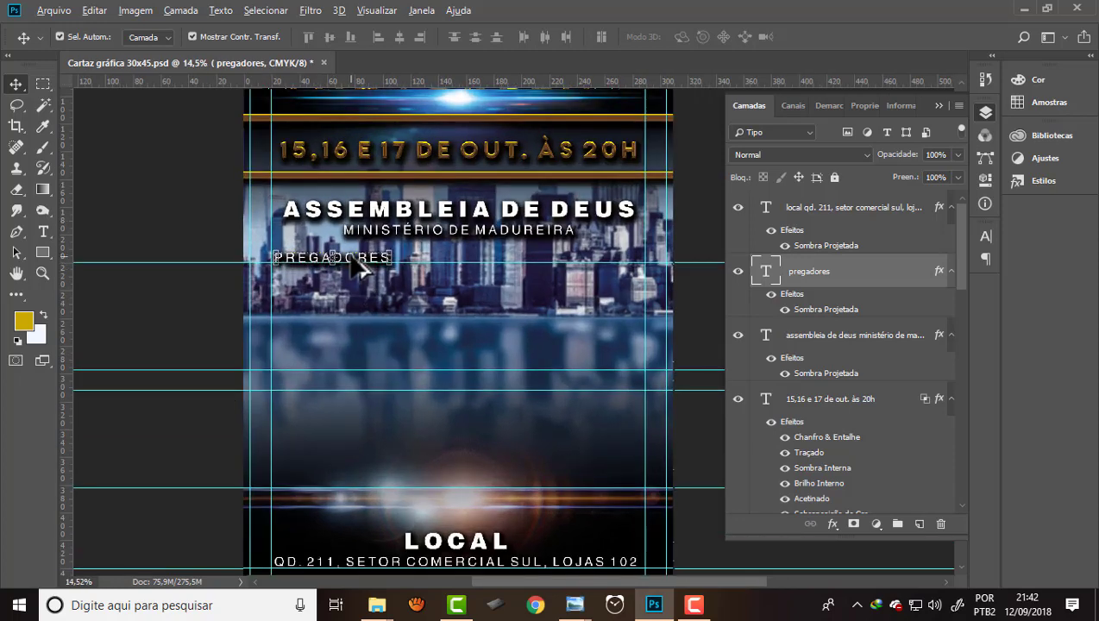
left_click_drag(351, 257, 350, 388)
- Change the lower PREGADORES copy's text to CANTORES
scroll(346, 385, "up", 2)
scroll(343, 386, "up", 2)
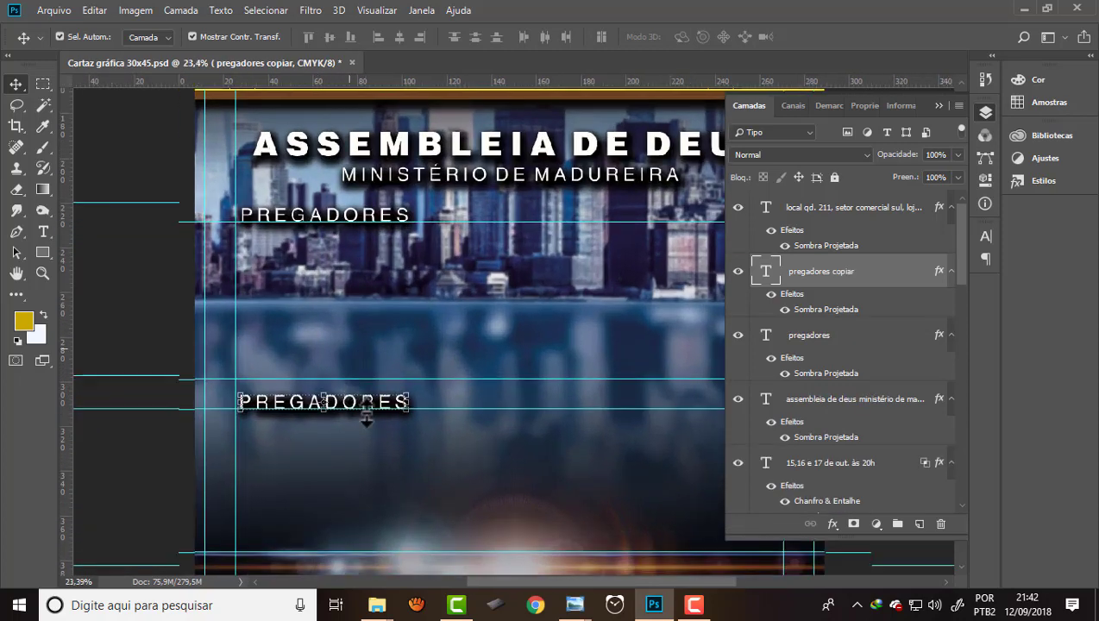
scroll(353, 401, "up", 1)
scroll(361, 417, "up", 1)
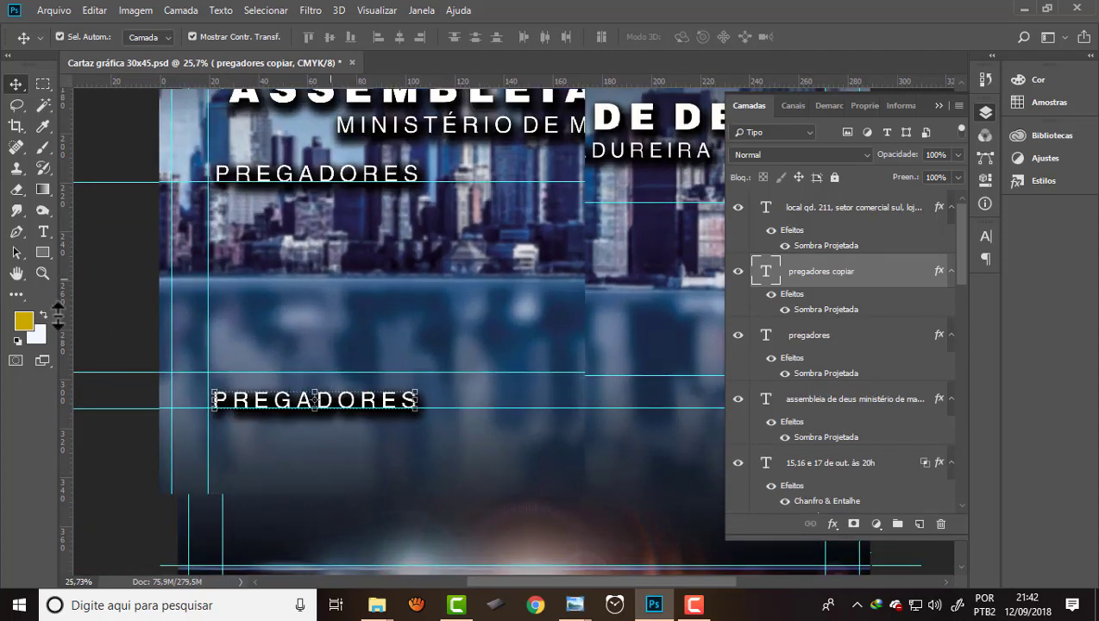
left_click(44, 231)
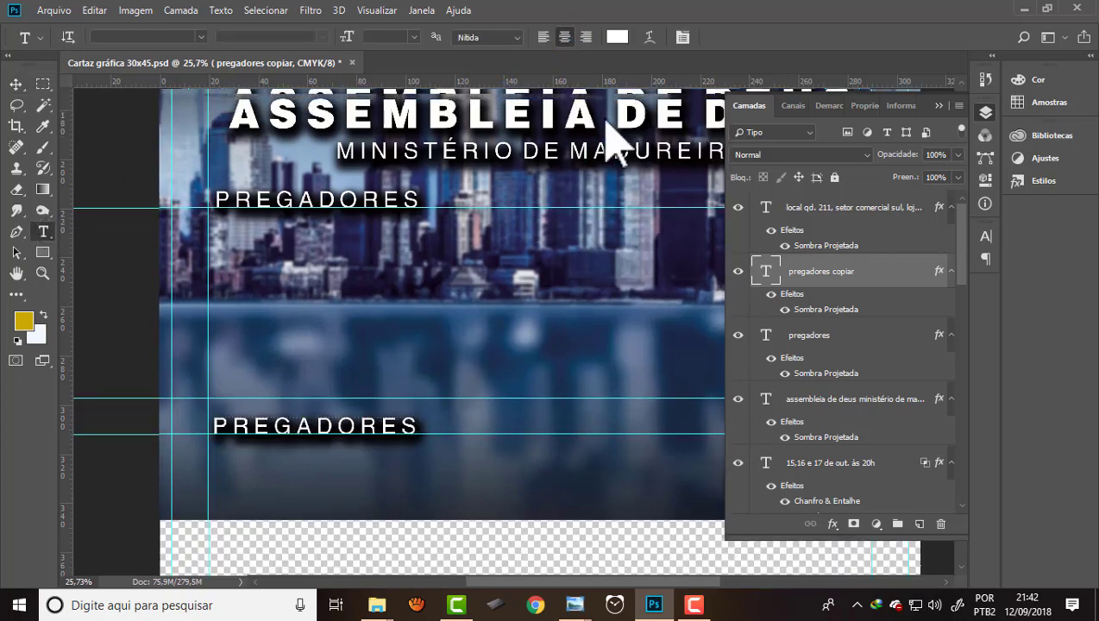
left_click_drag(420, 426, 205, 425)
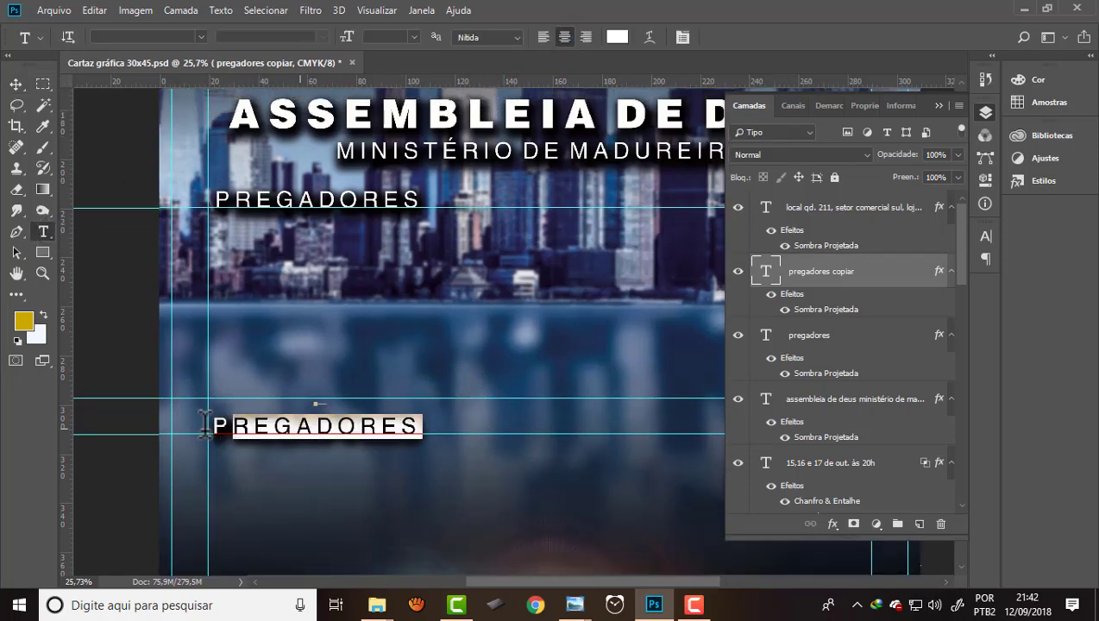
type("CA")
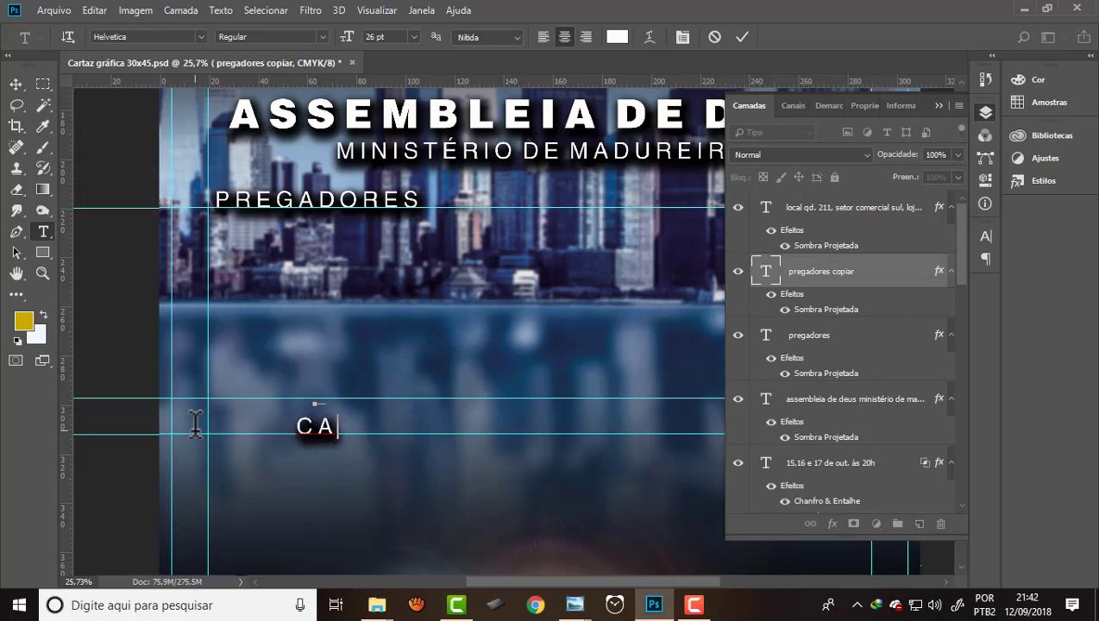
type("NTORE")
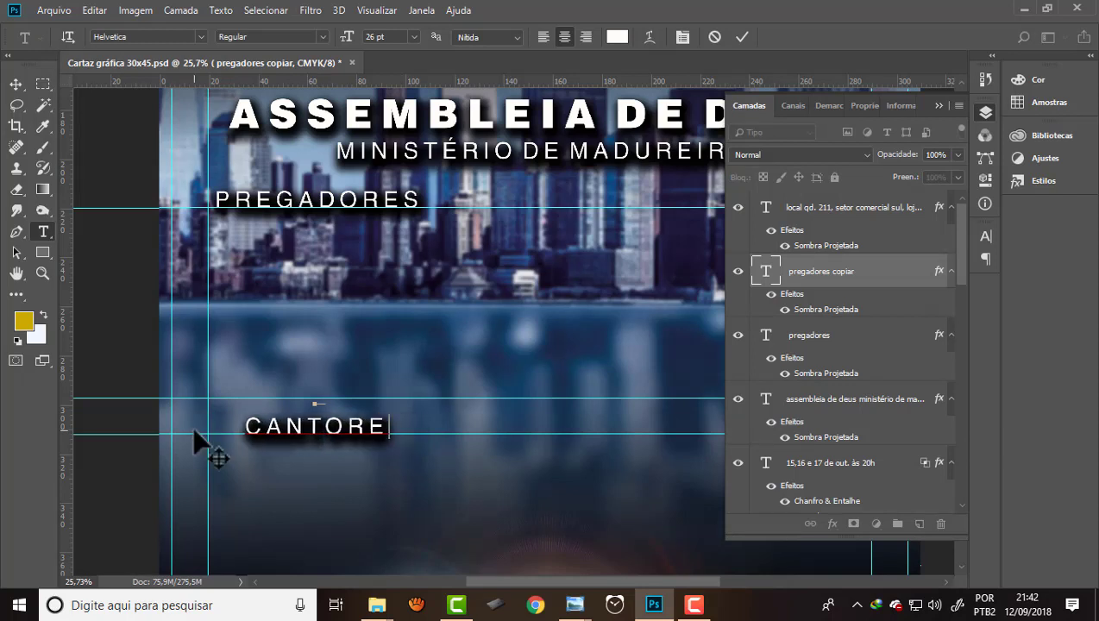
type("S")
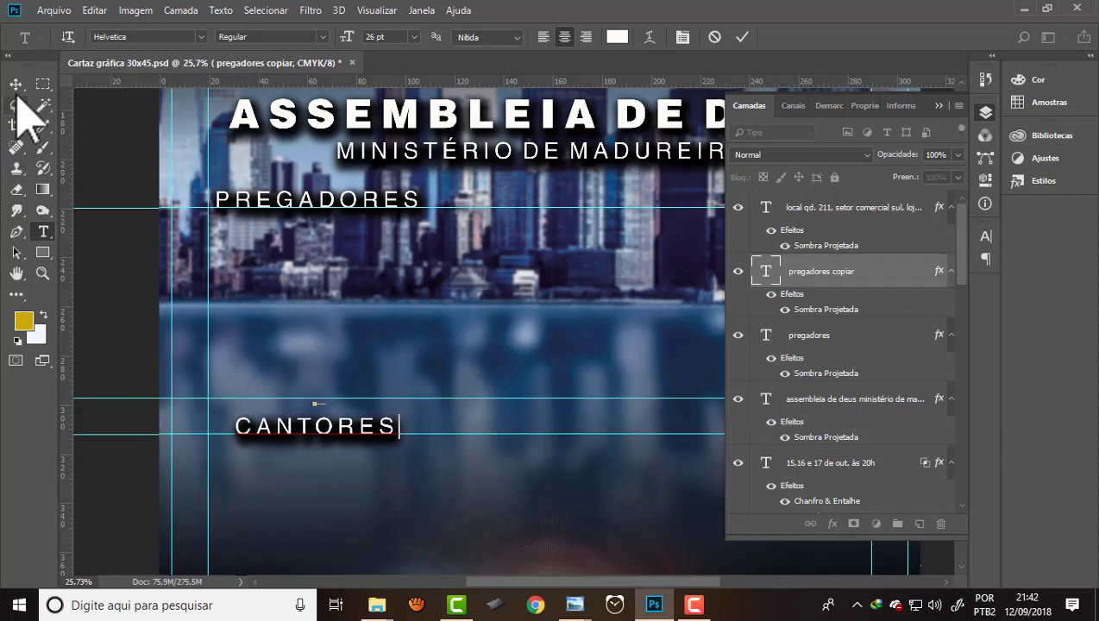
- Shift CANTORES left so it lines up with PREGADORES
left_click(16, 84)
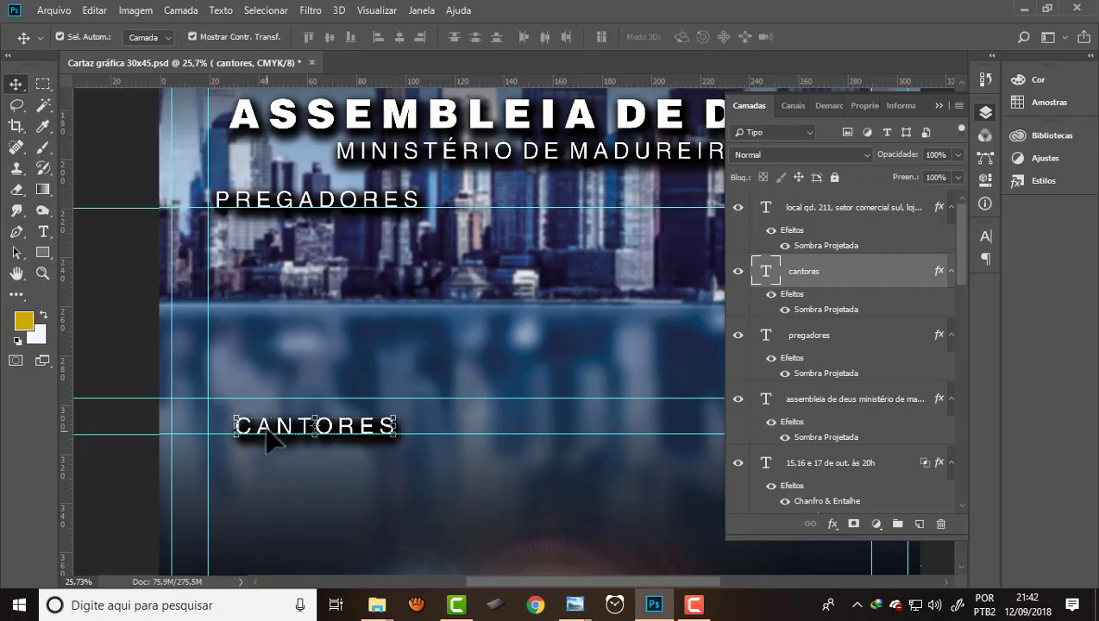
left_click_drag(267, 424, 239, 426)
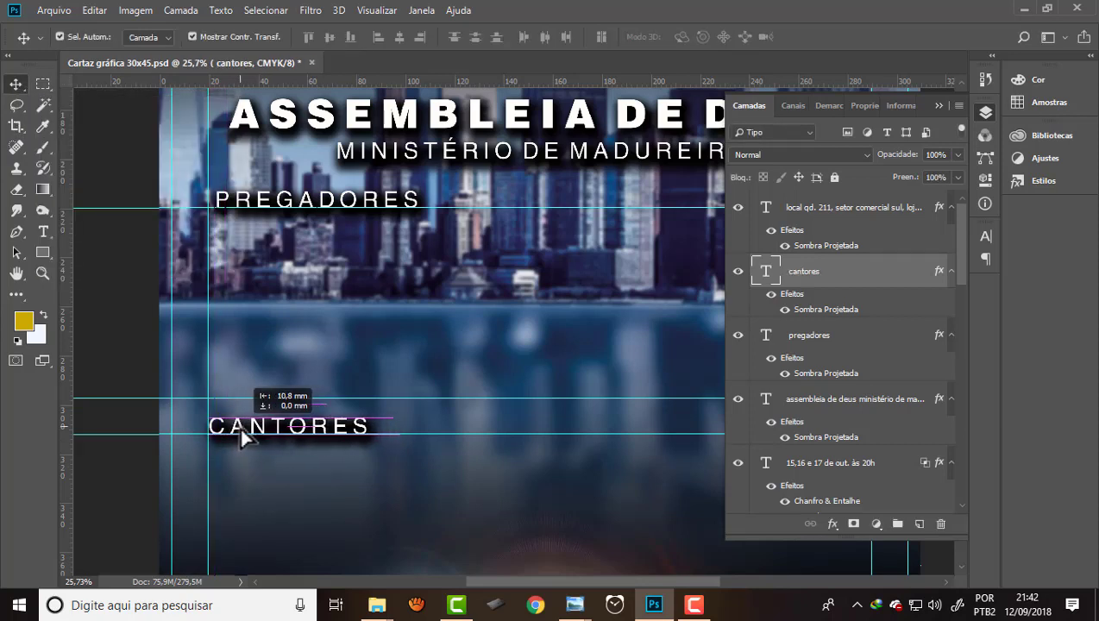
scroll(208, 172, "down", 3)
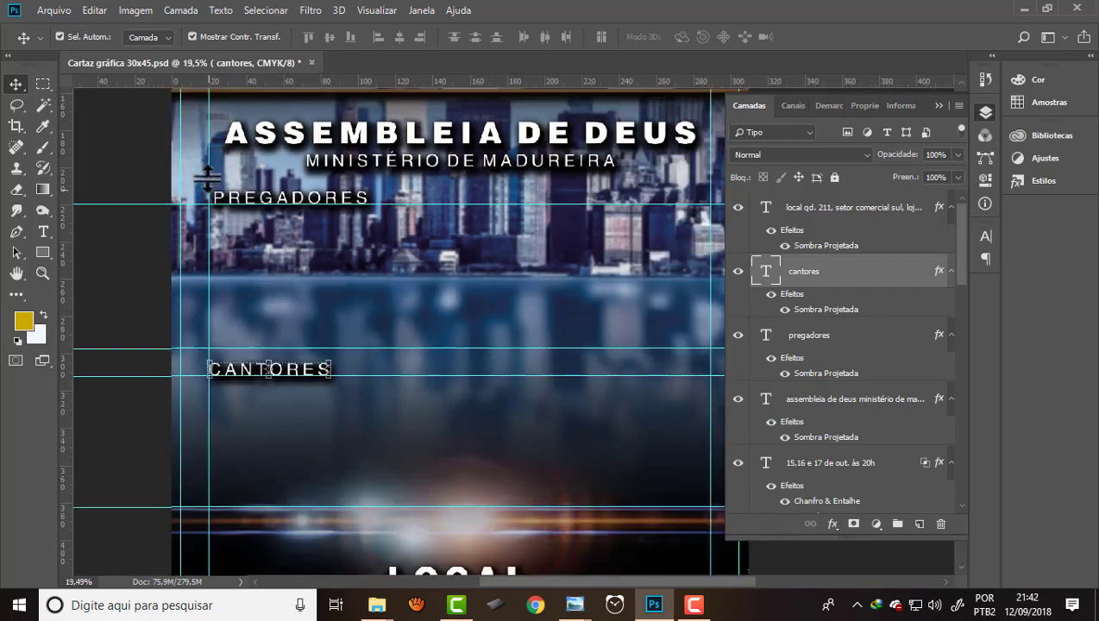
scroll(208, 173, "down", 1)
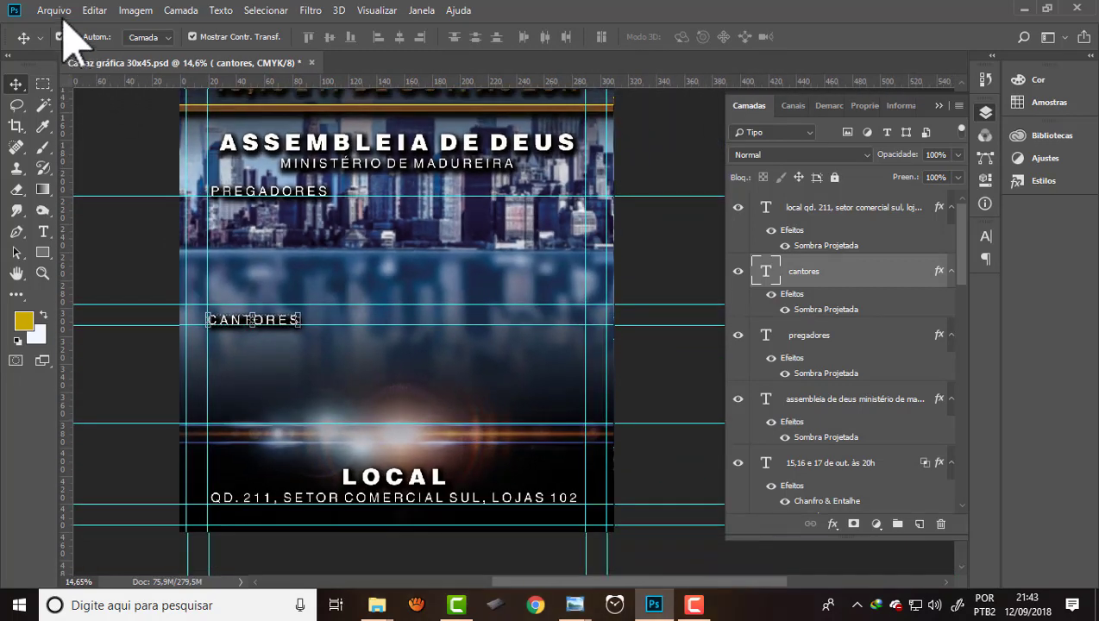
scroll(430, 427, "down", 1)
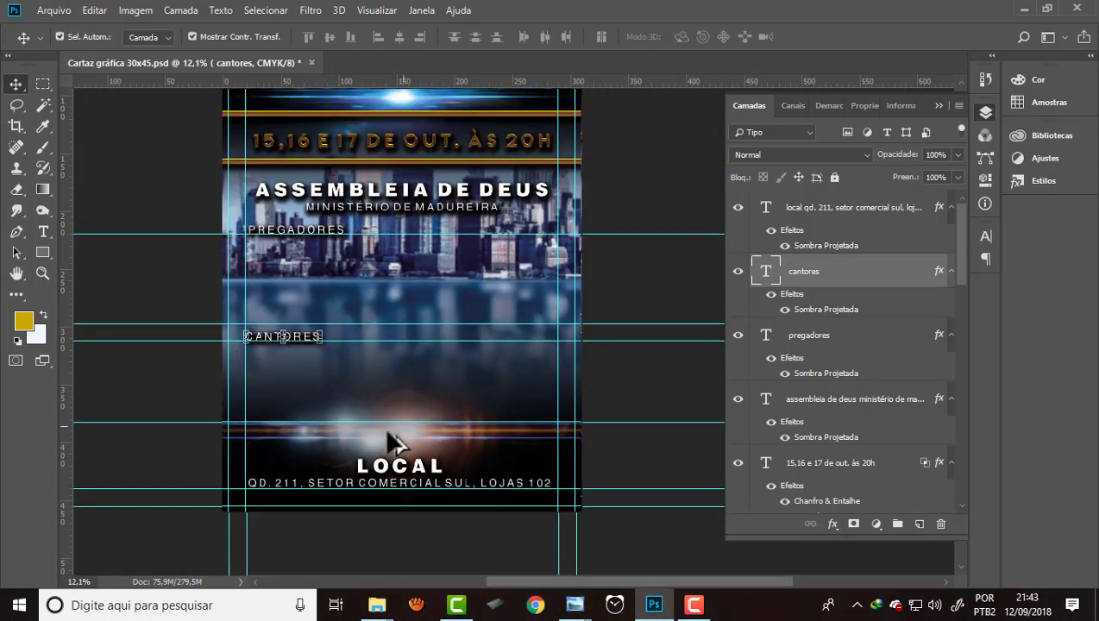
- Save, then horizontally centre the LOUVORZÃO title, date line and ASSEMBLEIA DE DEUS heading
left_click(54, 10)
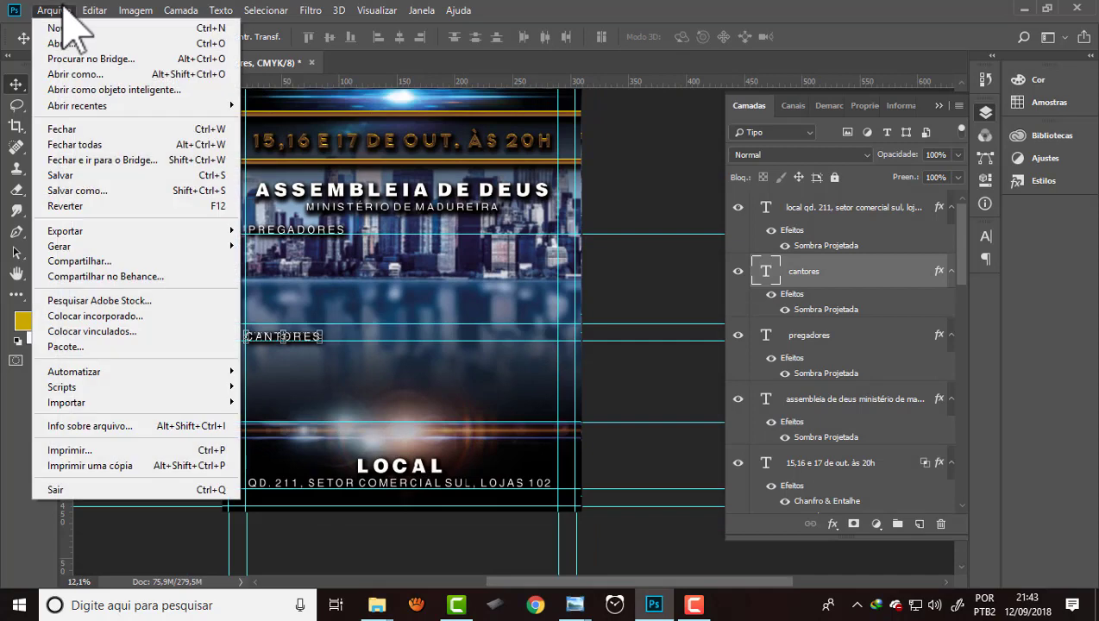
left_click(72, 179)
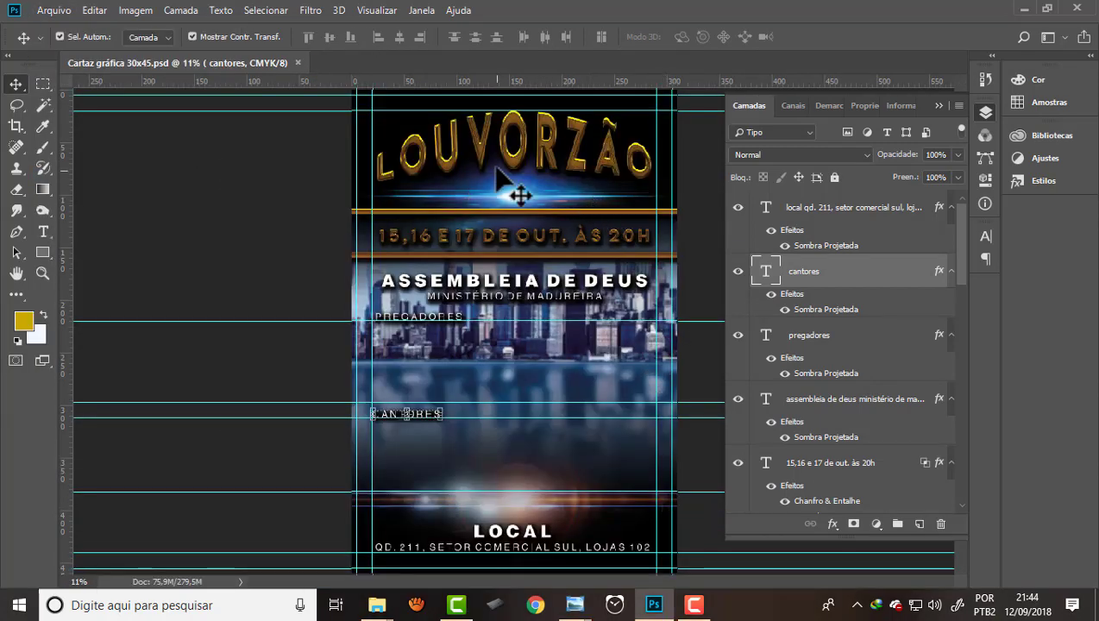
left_click(461, 150)
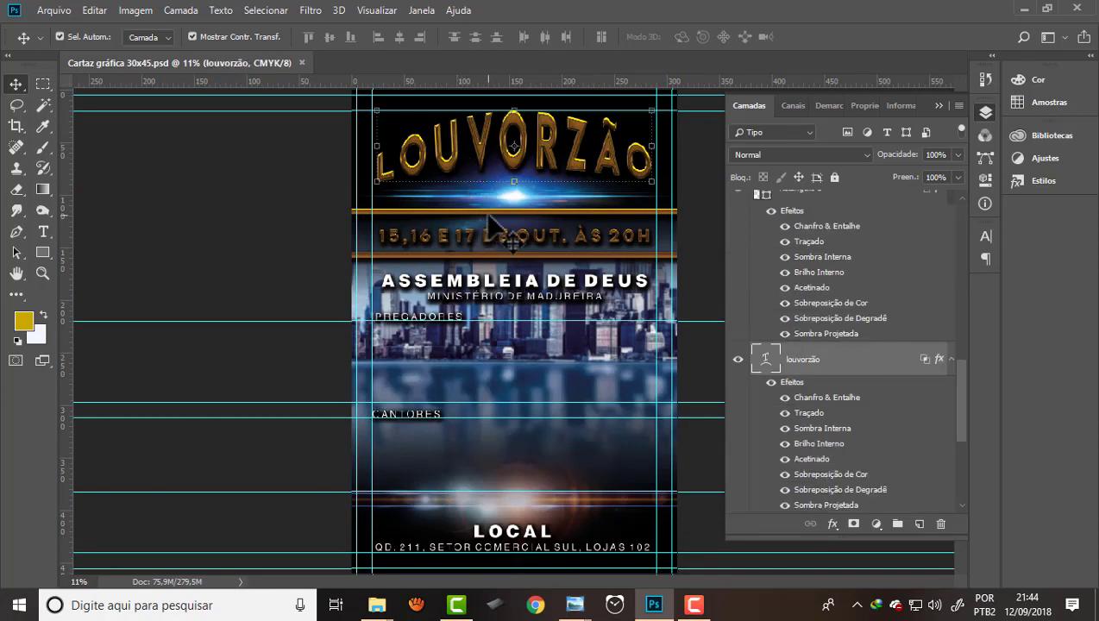
left_click(489, 243, "shift")
left_click(491, 293, "shift")
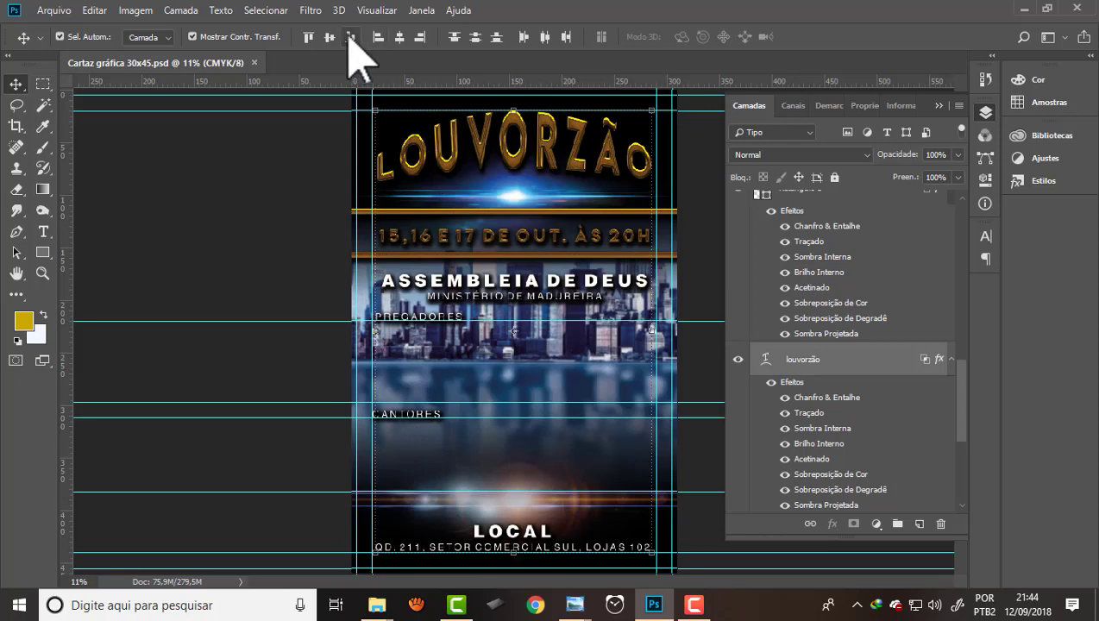
left_click(399, 37)
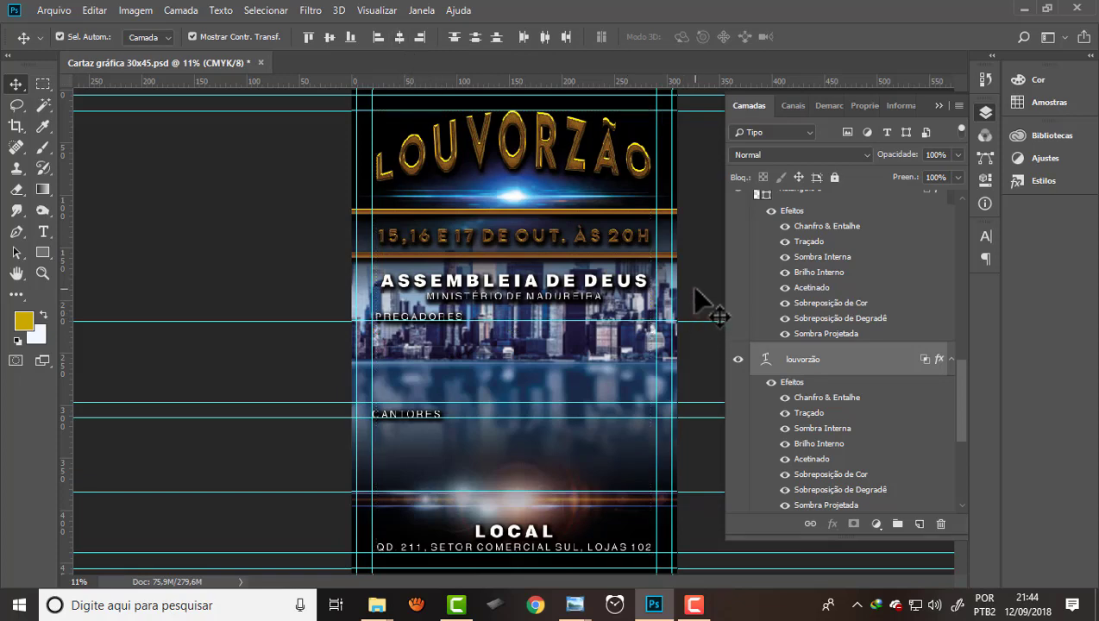
- Fit the whole poster in the window and scroll through the Layers panel
key("ctrl+0")
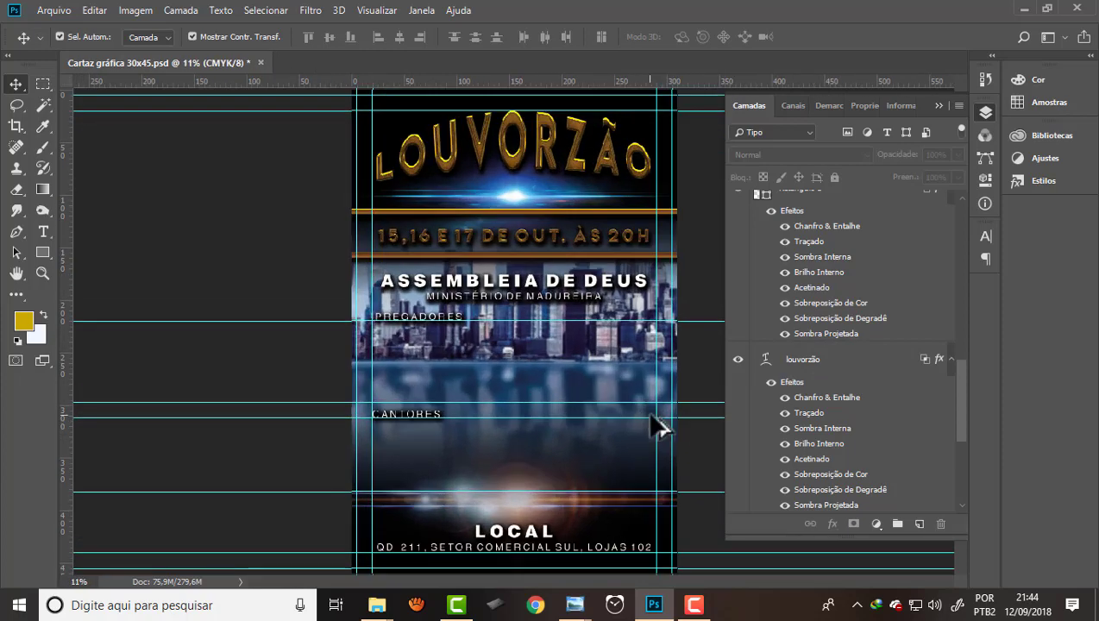
scroll(651, 427, "up", 2)
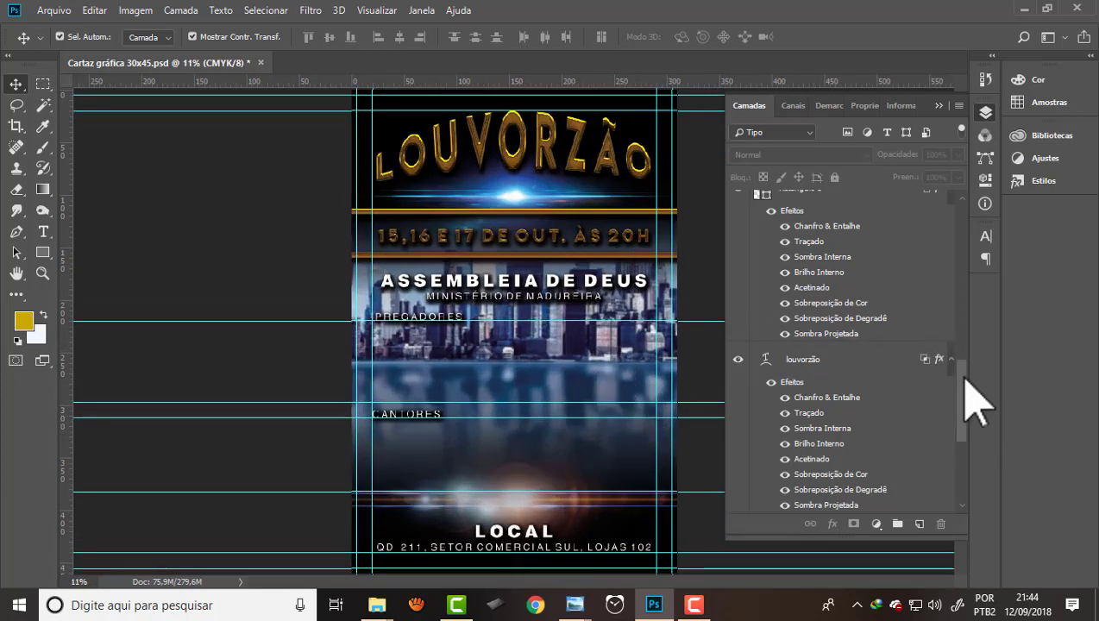
left_click_drag(963, 379, 963, 449)
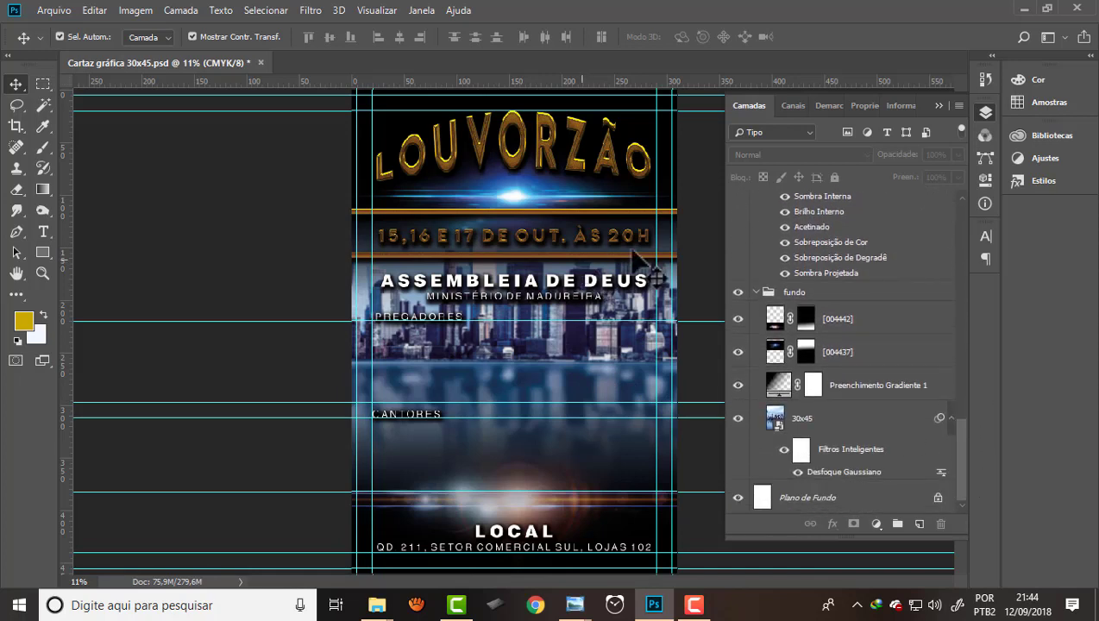
left_click_drag(964, 453, 959, 220)
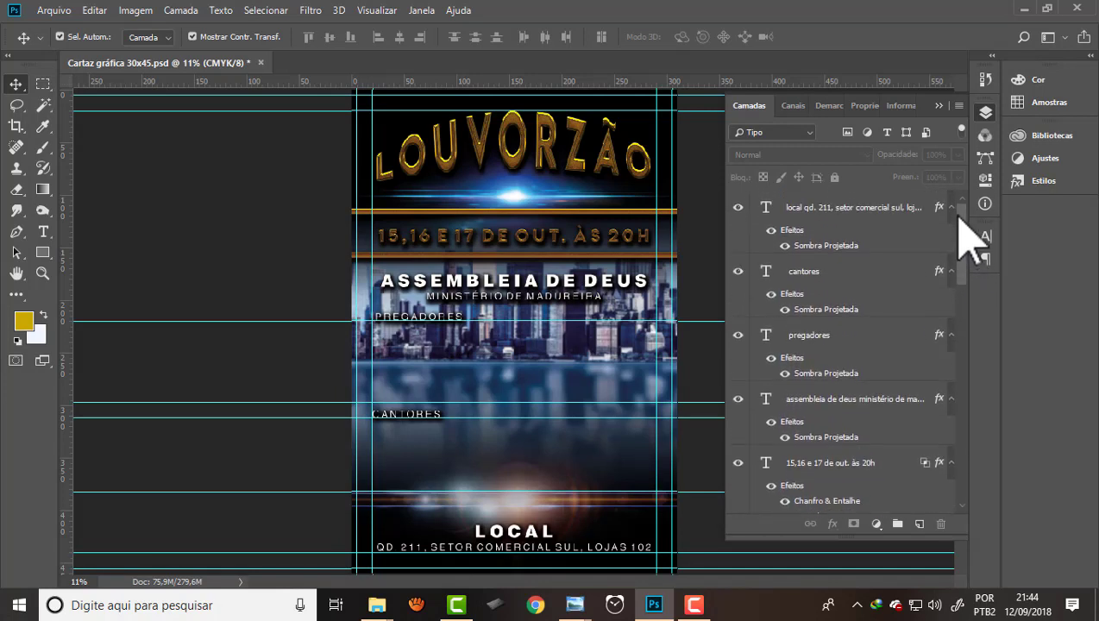
- Group the selected text layers, starting from the local address, and name the group textos
left_click(852, 221)
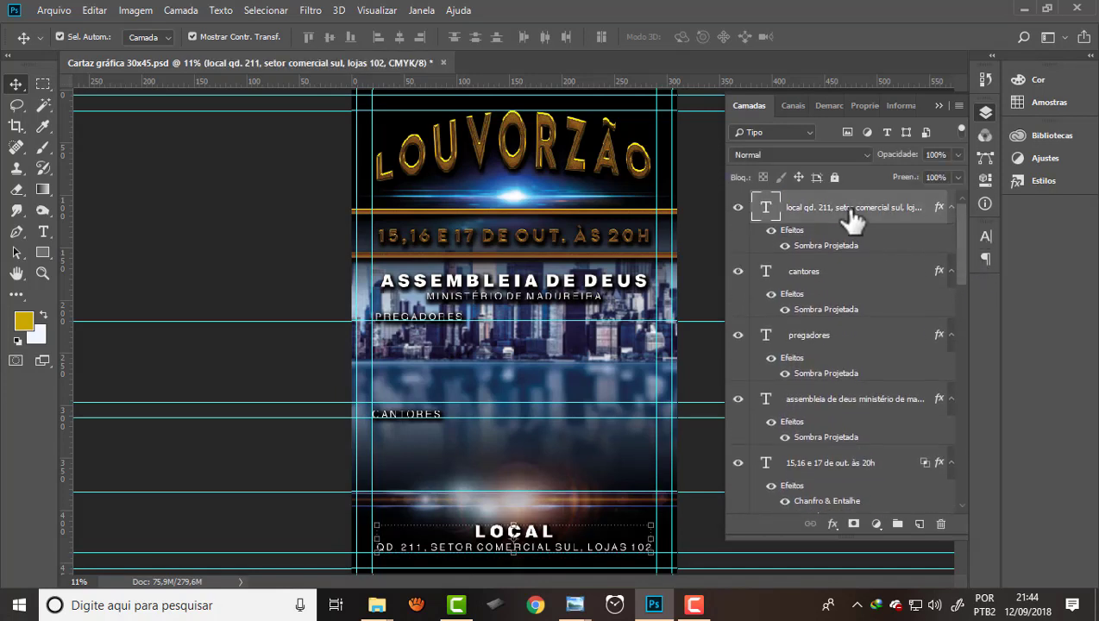
mouse_move(959, 258)
left_mouse_down()
mouse_move(971, 392)
mouse_move(964, 310)
left_mouse_up()
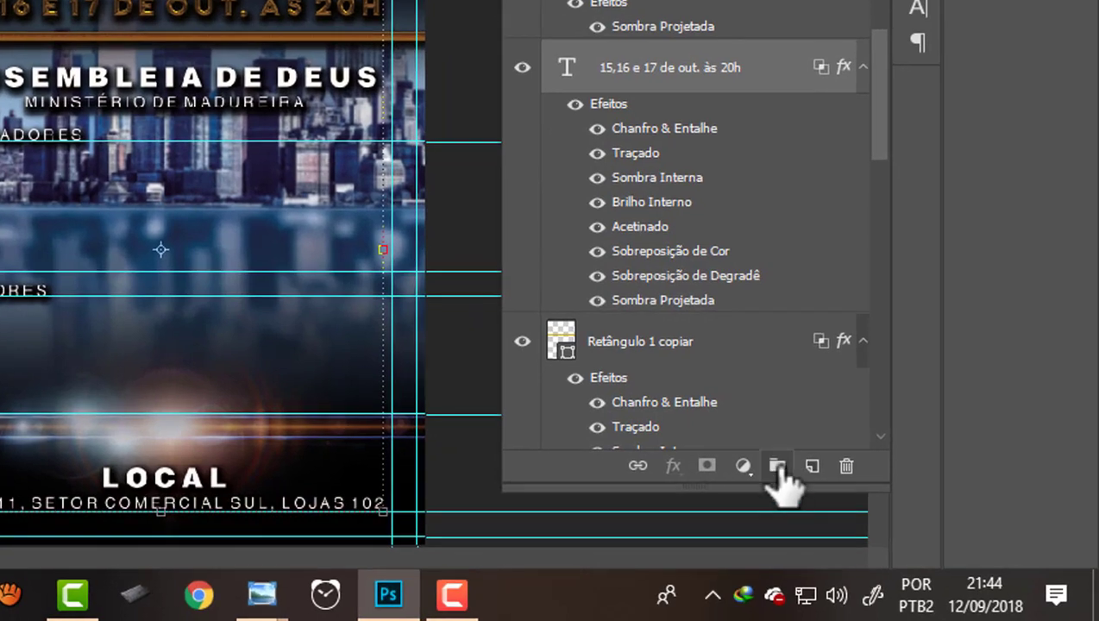
scroll(781, 479, "down", 3)
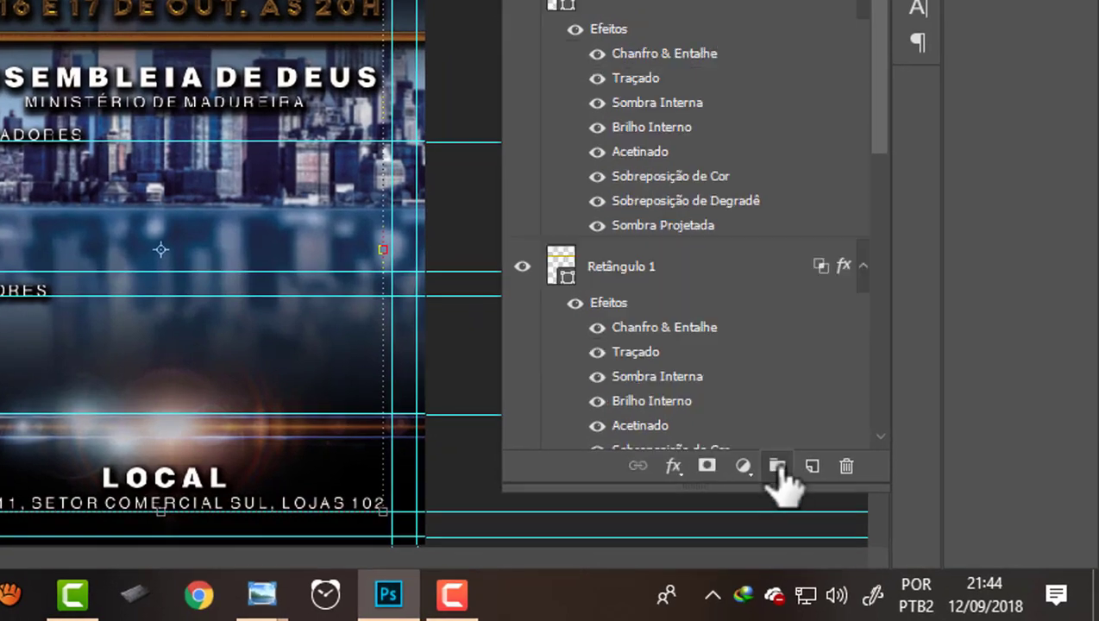
left_click(776, 466)
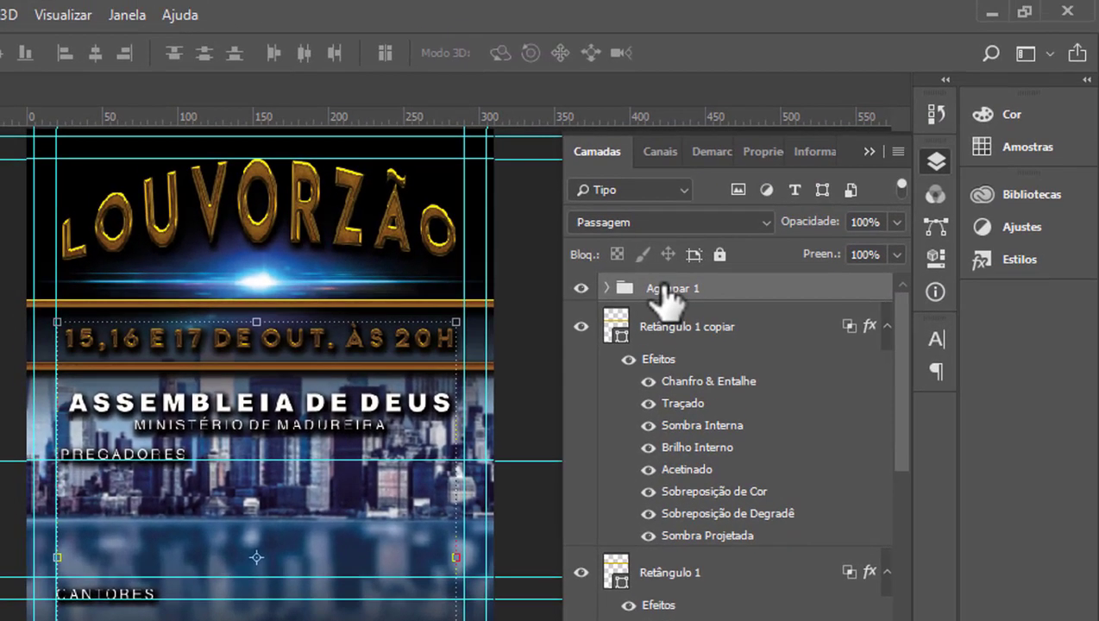
double_click(668, 287)
type("textos")
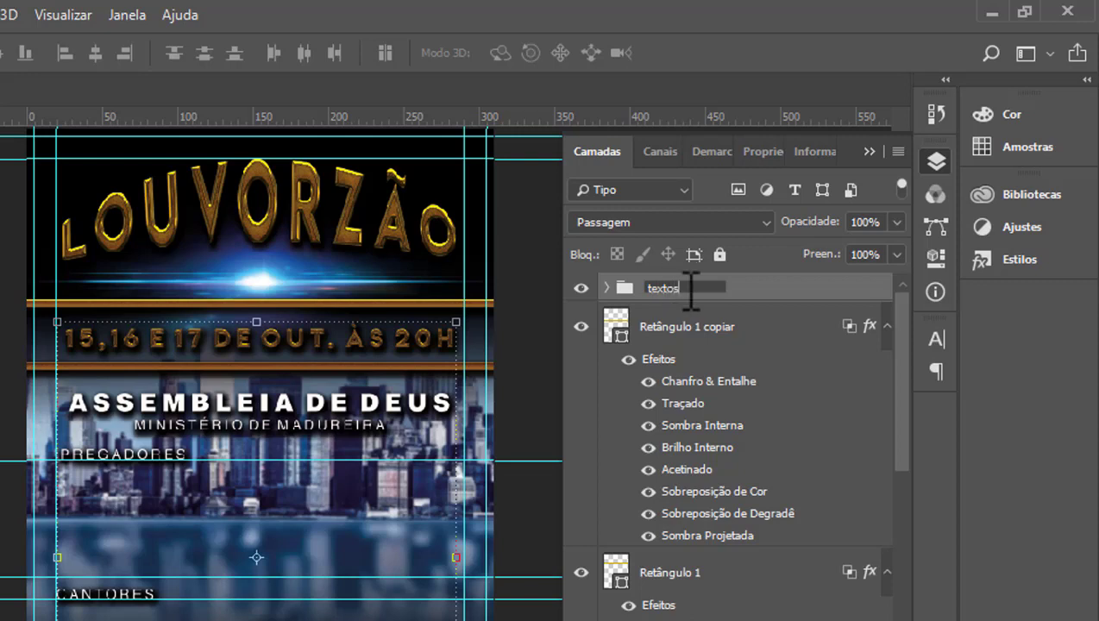
key("Return")
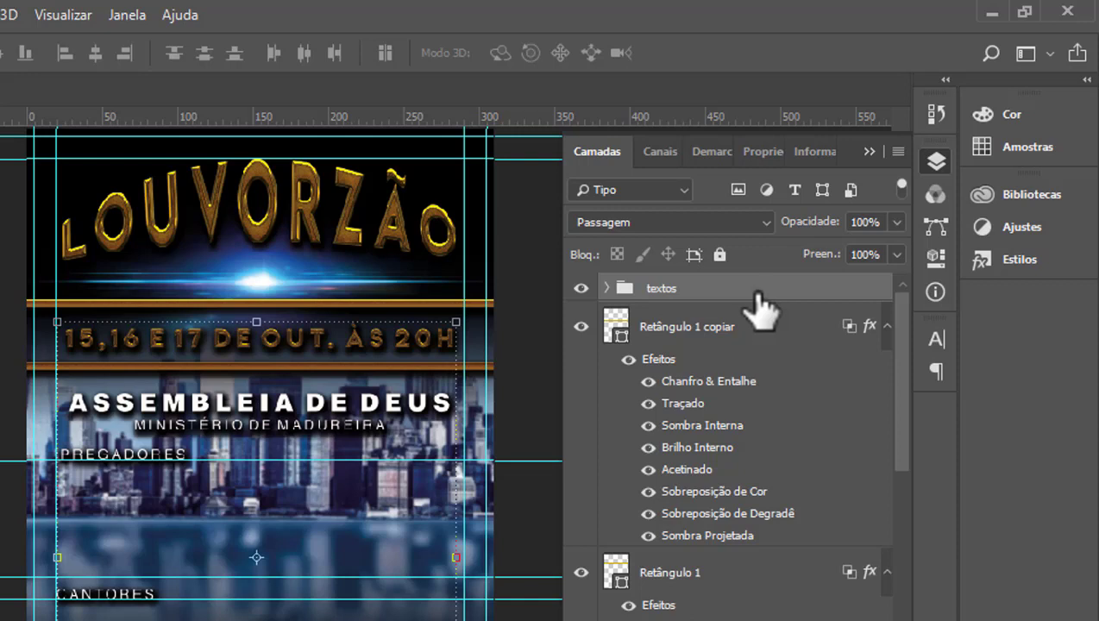
- Toggle the textos group's visibility to check it, leaving it shown and expanded
left_click(581, 288)
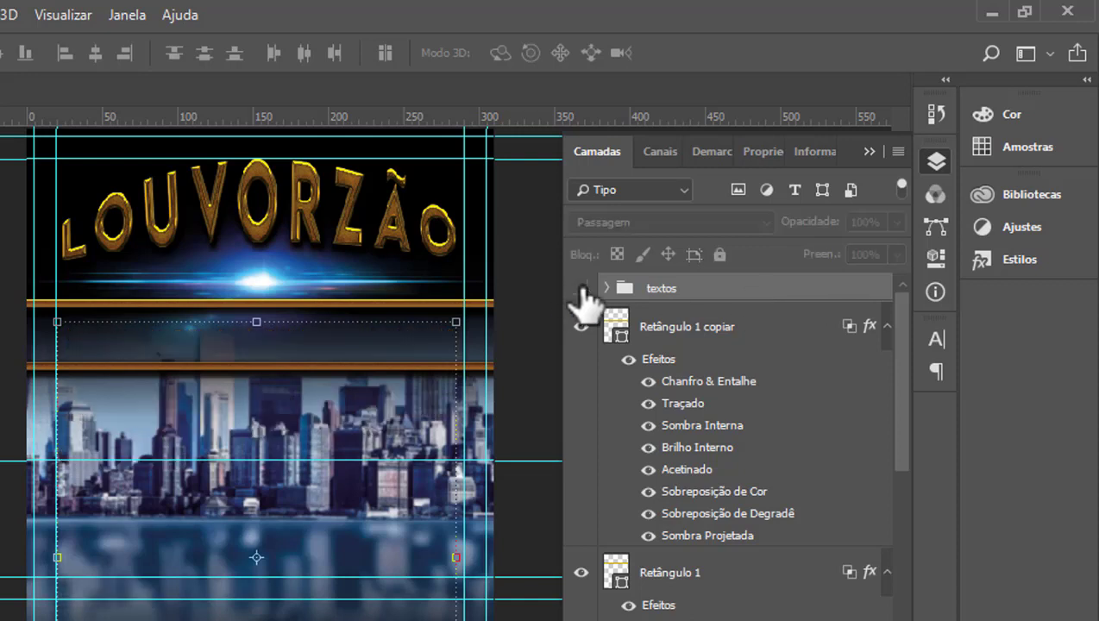
left_click(581, 288)
left_click(581, 288)
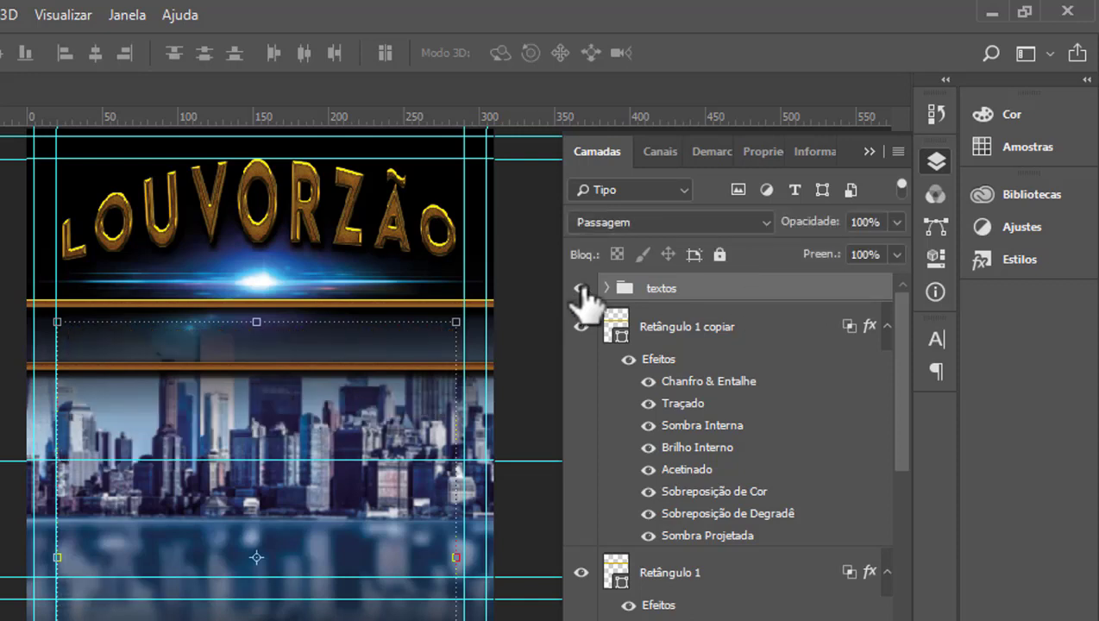
left_click(582, 288)
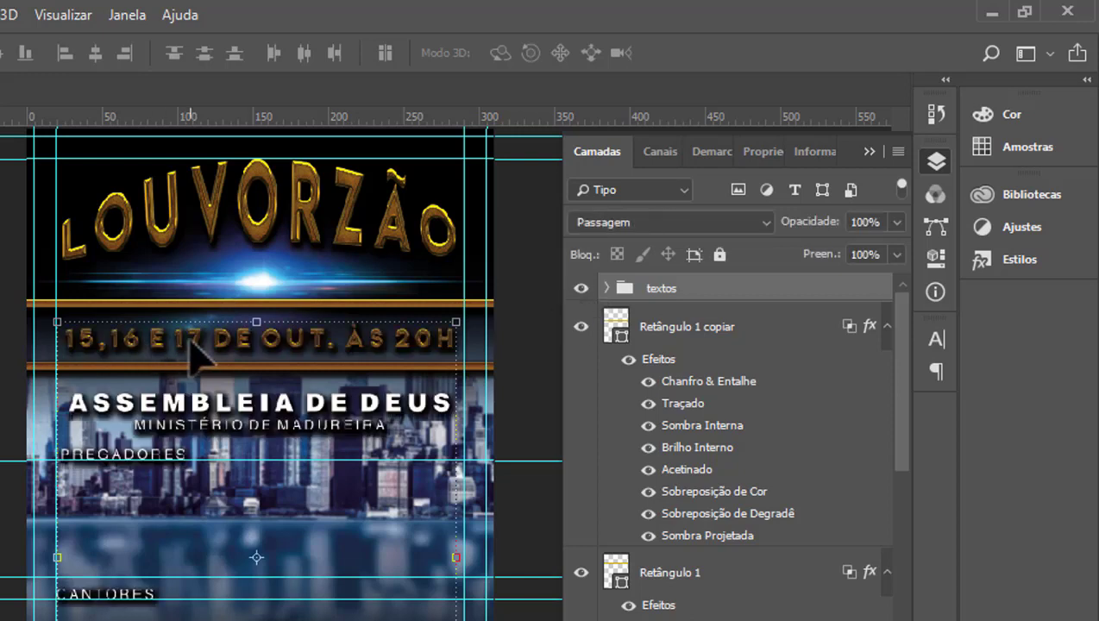
left_click(581, 288)
left_click(583, 288)
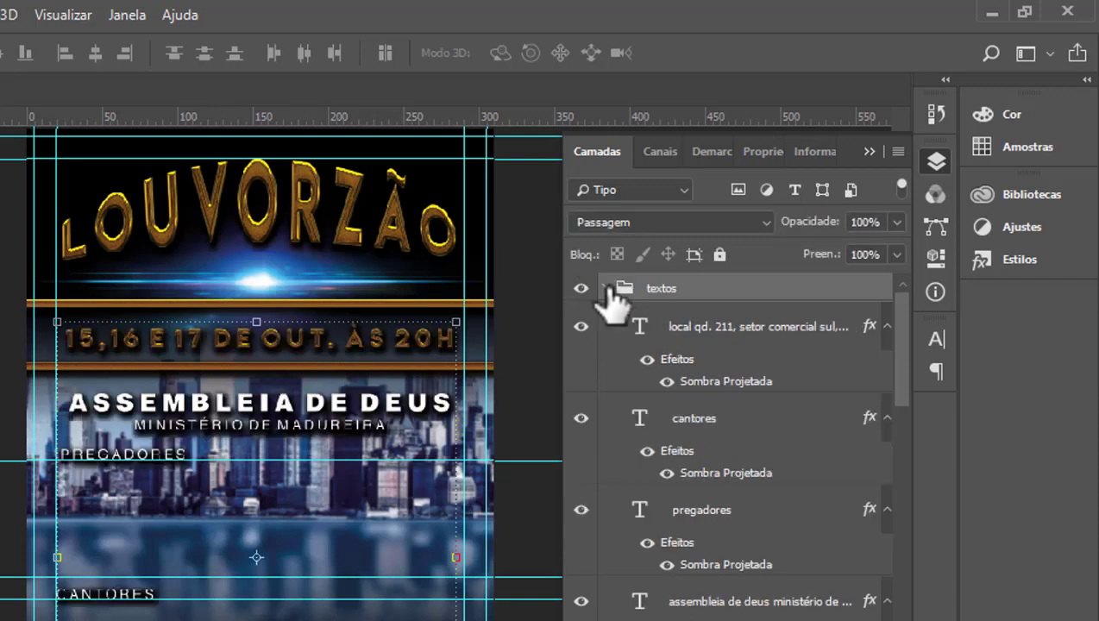
- Drag the '15,16 e 17 de out. às 20h' layer out of textos beside Retângulo 1 copiar
left_click_drag(903, 344, 903, 496)
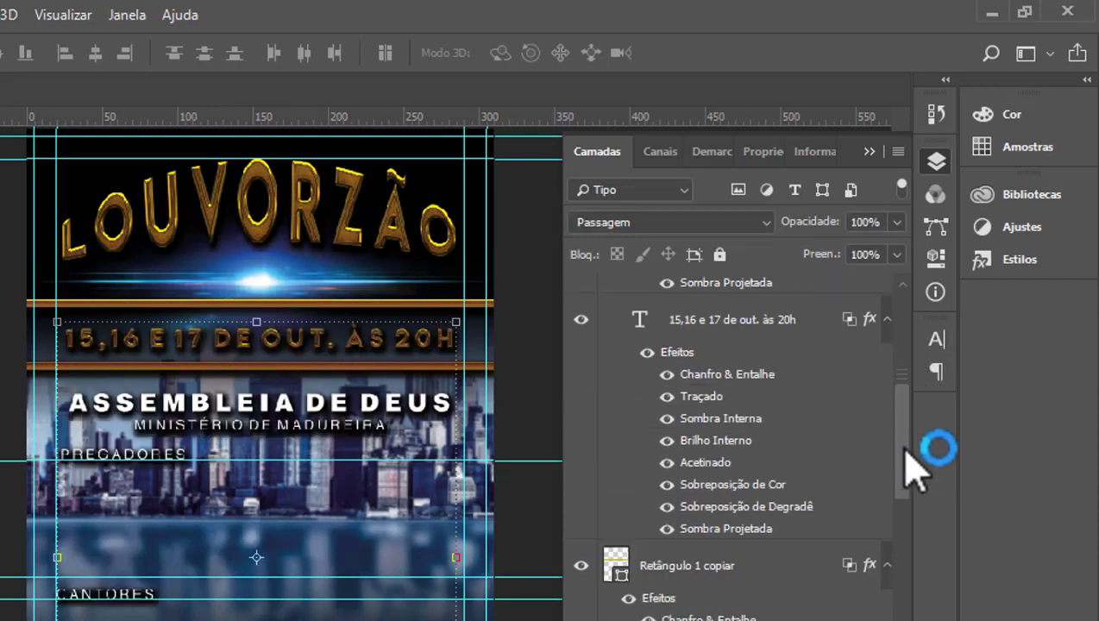
left_click(357, 338)
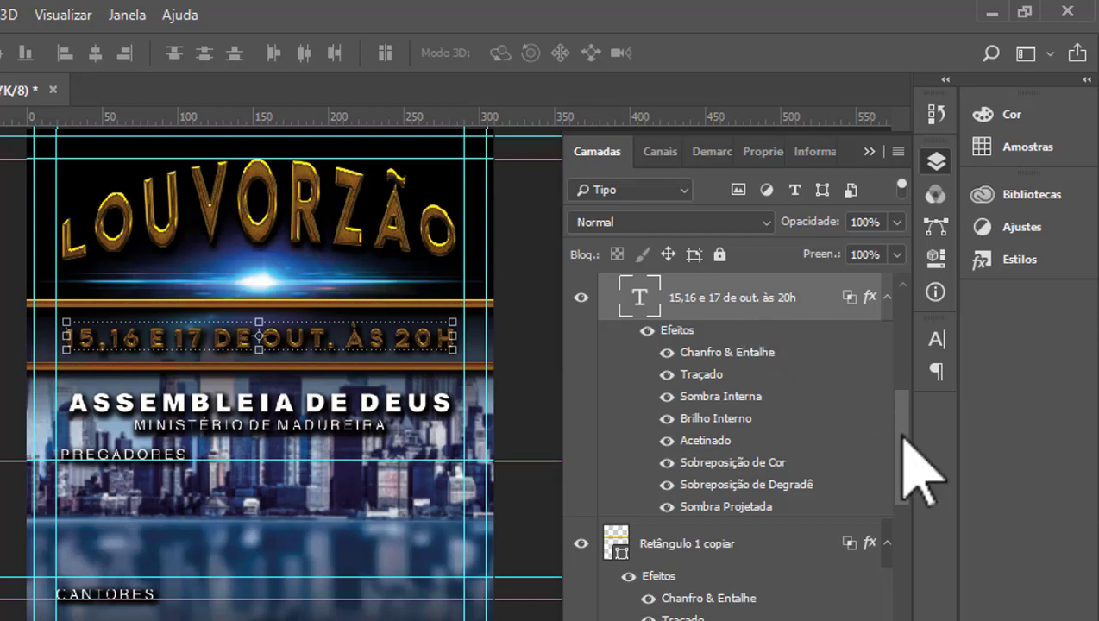
left_click_drag(727, 302, 727, 620)
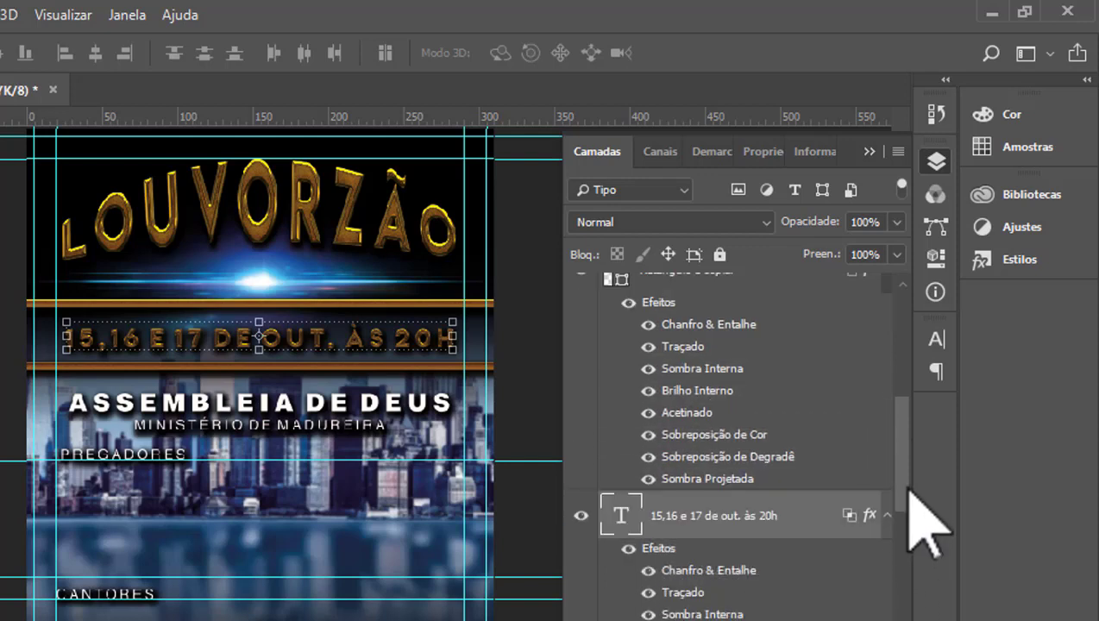
left_click_drag(902, 478, 901, 380)
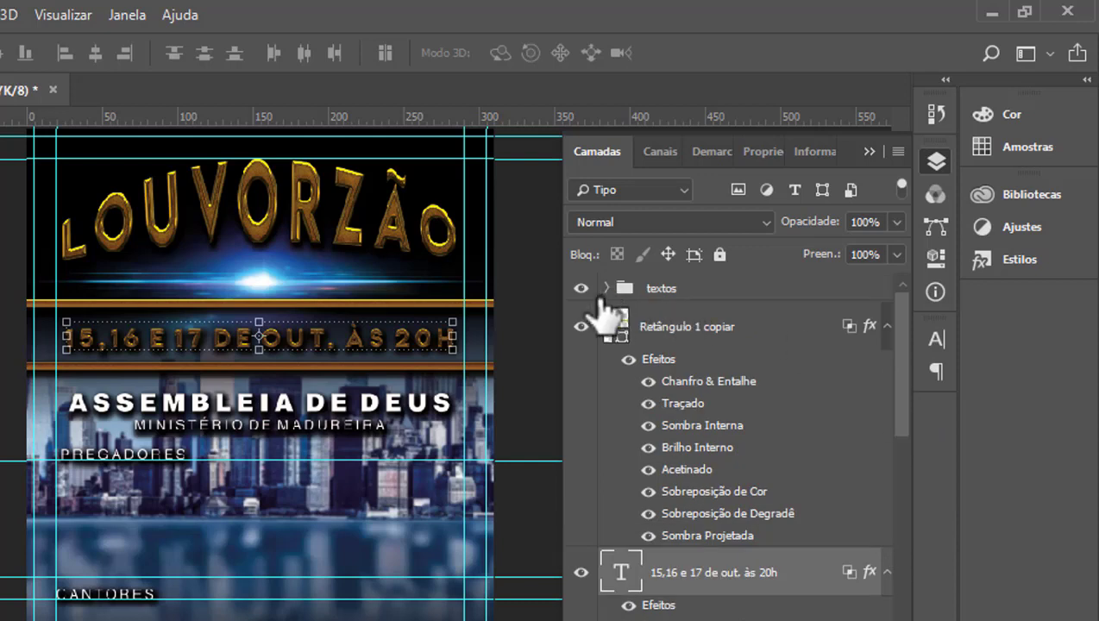
left_click_drag(905, 405, 904, 620)
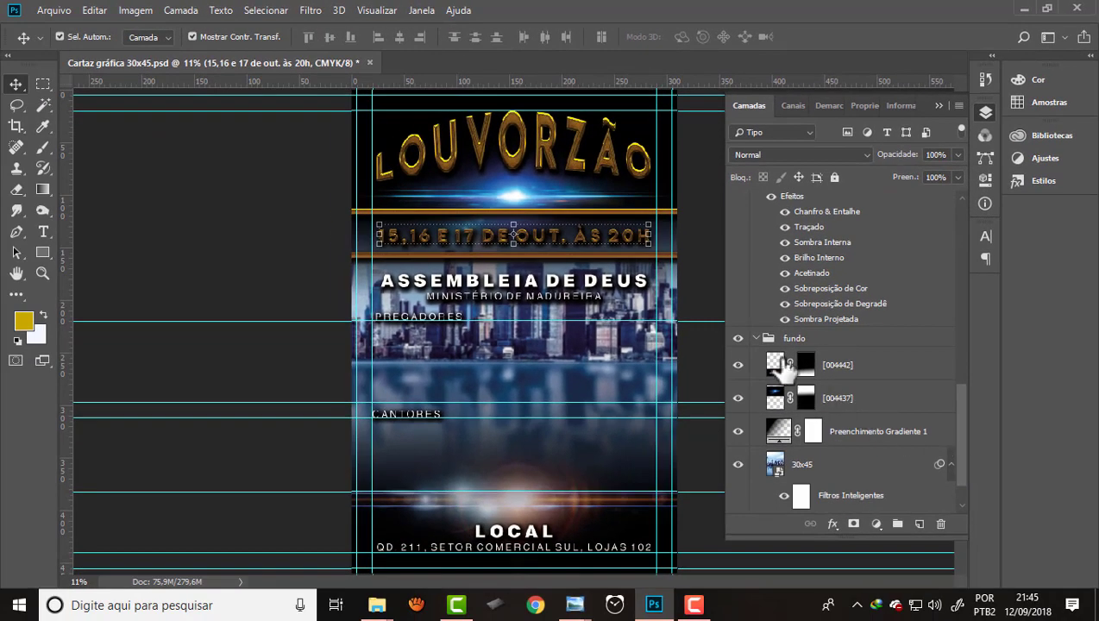
- Collapse fundo and add the empty Camada 2 layer directly above it
left_click(850, 345)
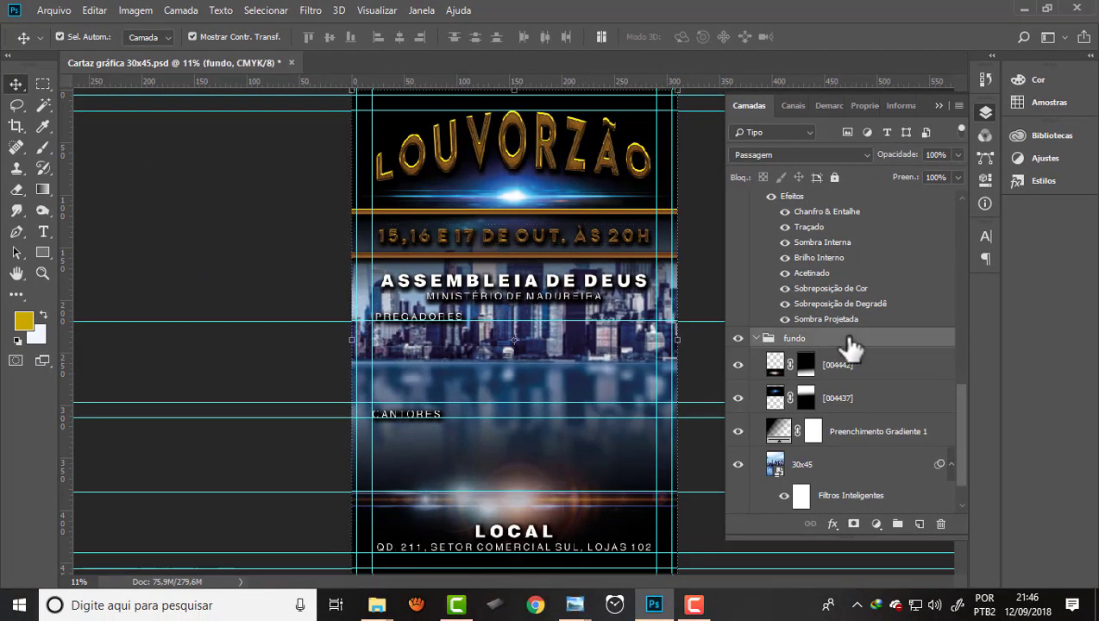
left_click(919, 523)
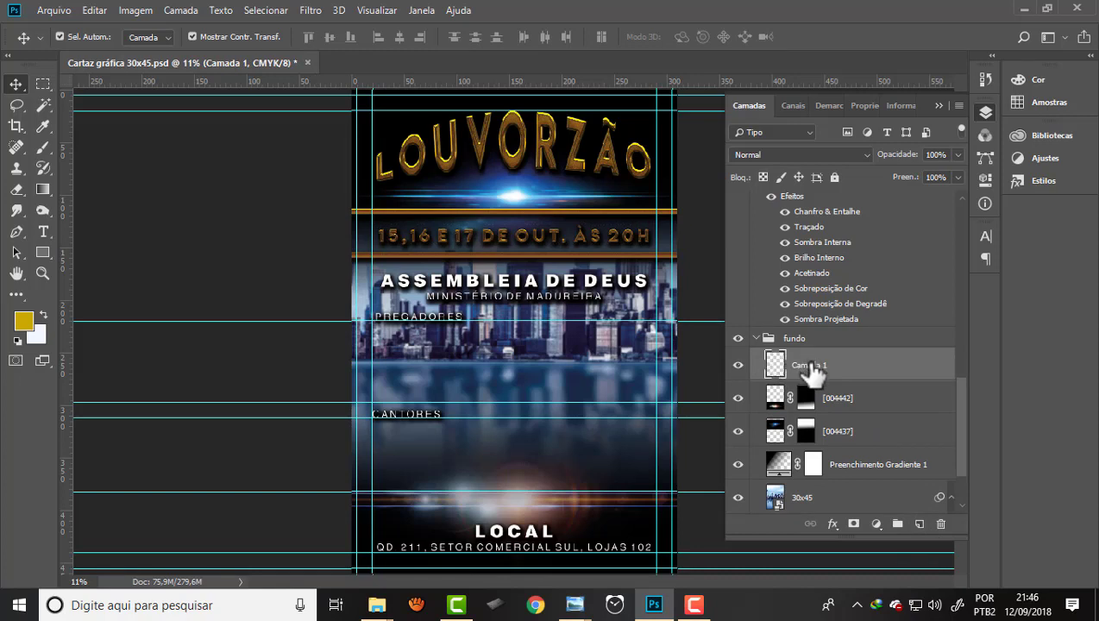
left_click(756, 338)
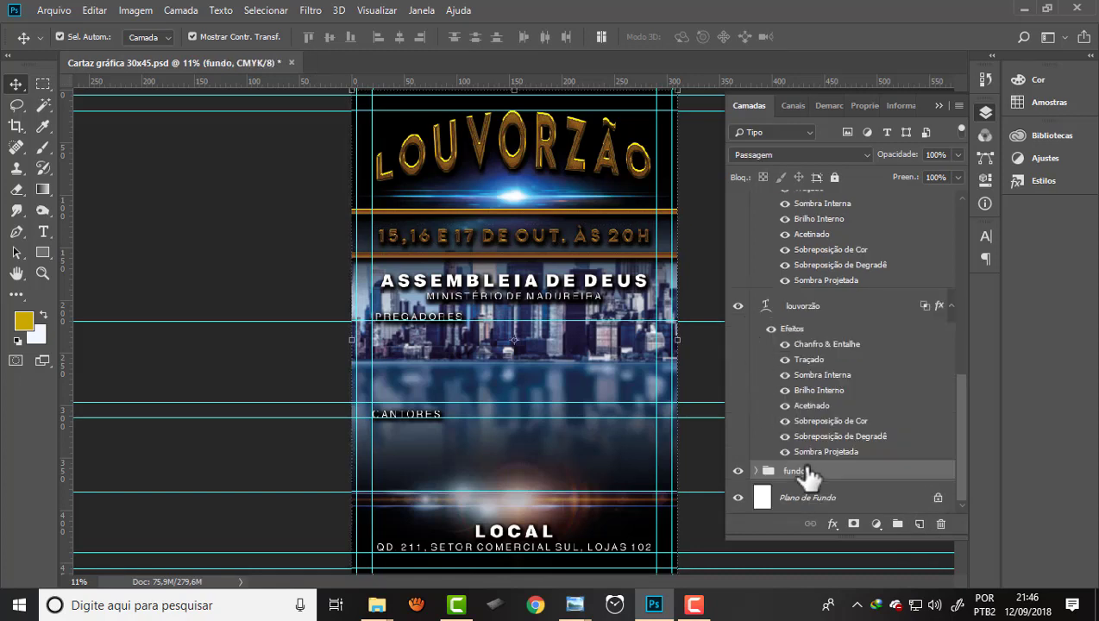
left_click(920, 526)
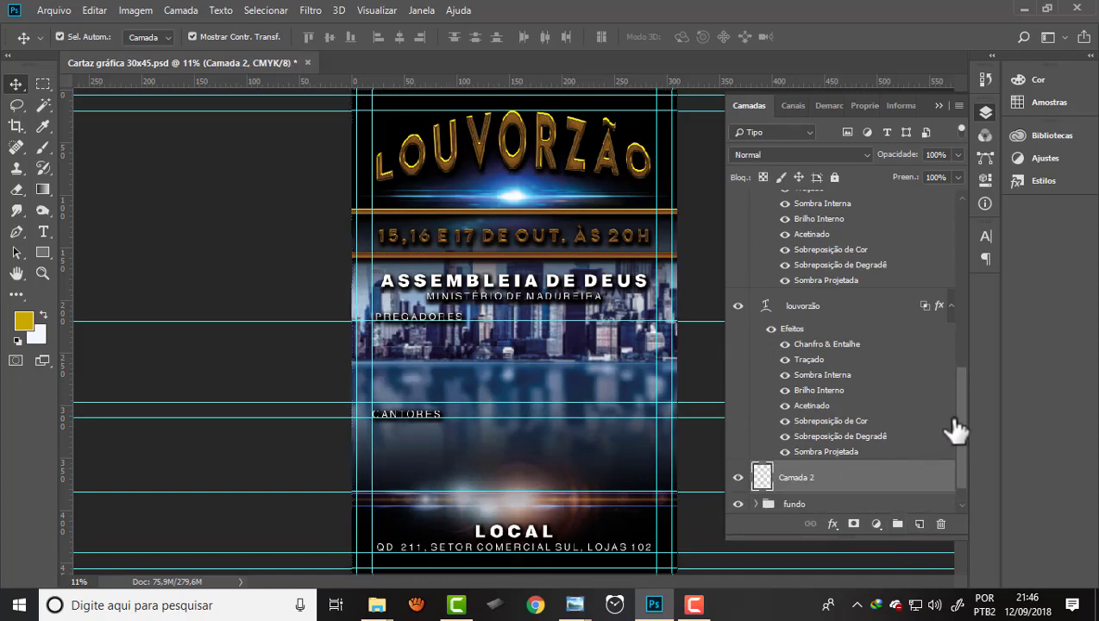
scroll(962, 430, "down", 2)
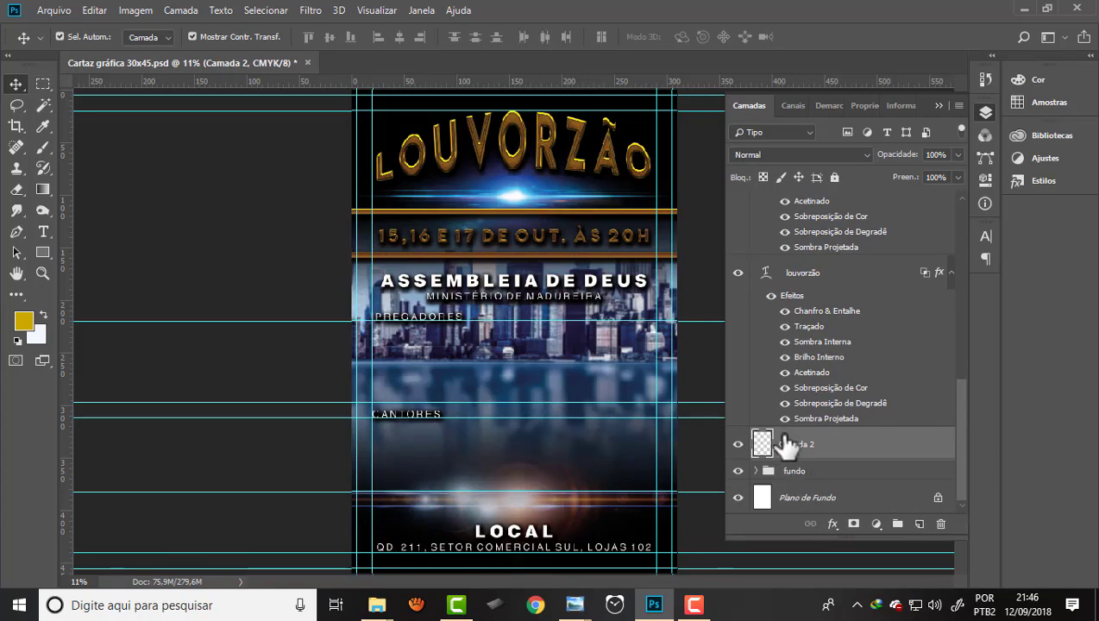
- Place Embedded the dark-suited preacher-with-Bible photo from the Louvorzão folder
left_click(55, 11)
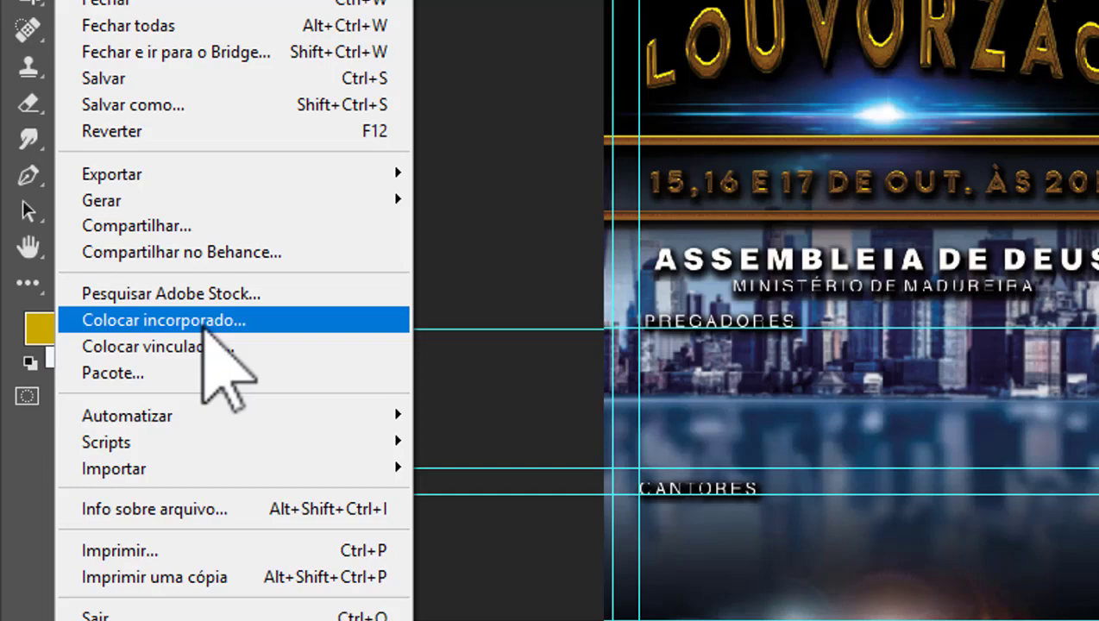
left_click(204, 326)
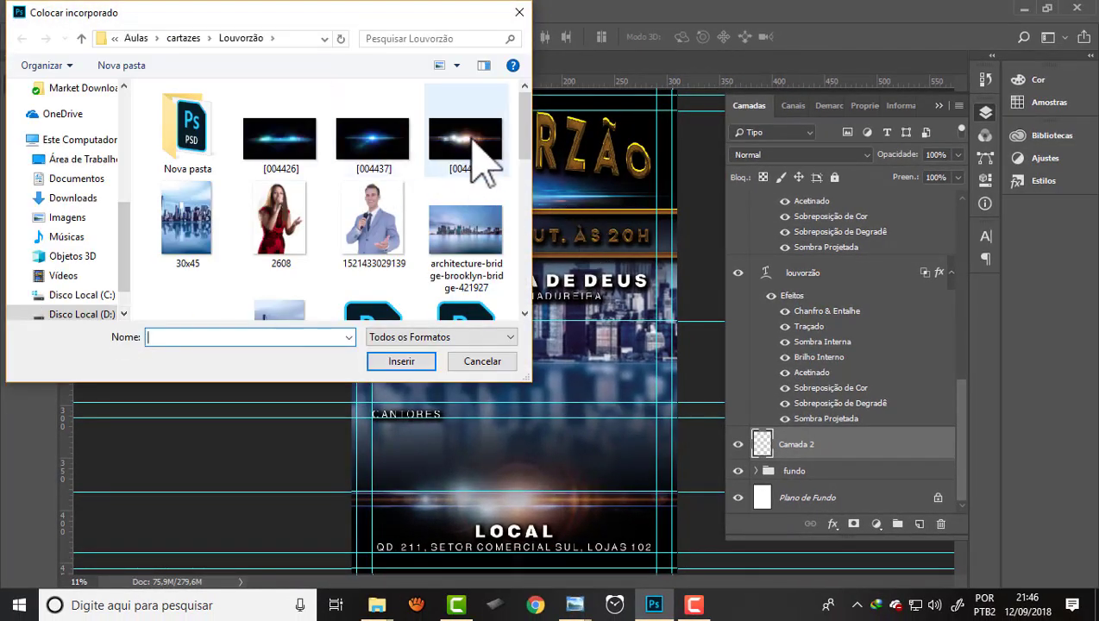
scroll(523, 138, "down", 1)
left_click_drag(523, 139, 523, 275)
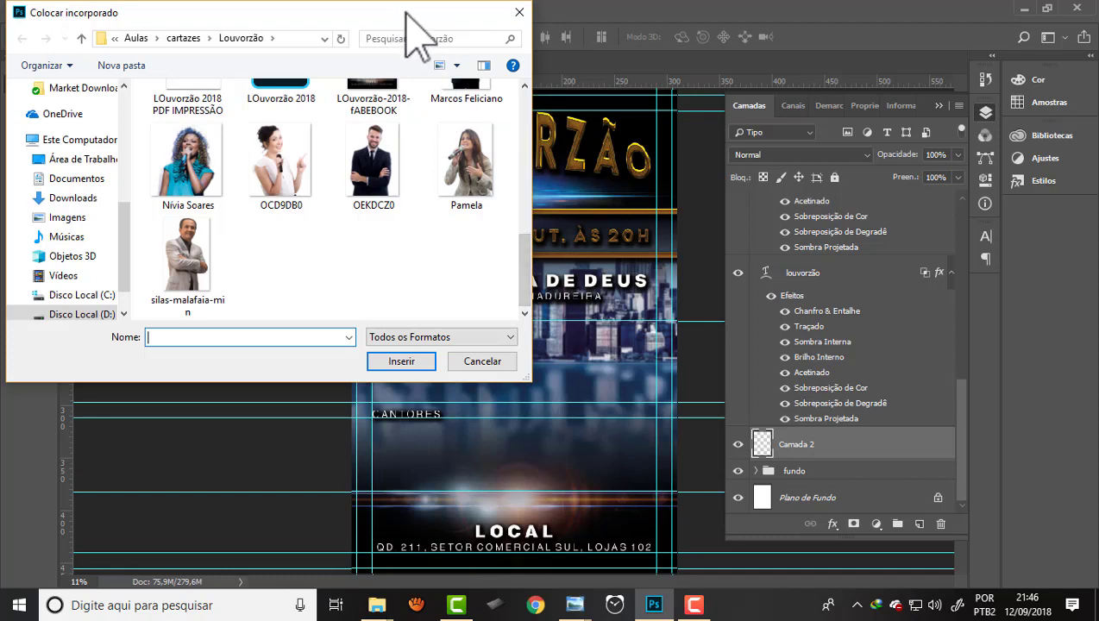
left_click_drag(483, 15, 500, 22)
scroll(548, 272, "up", 1)
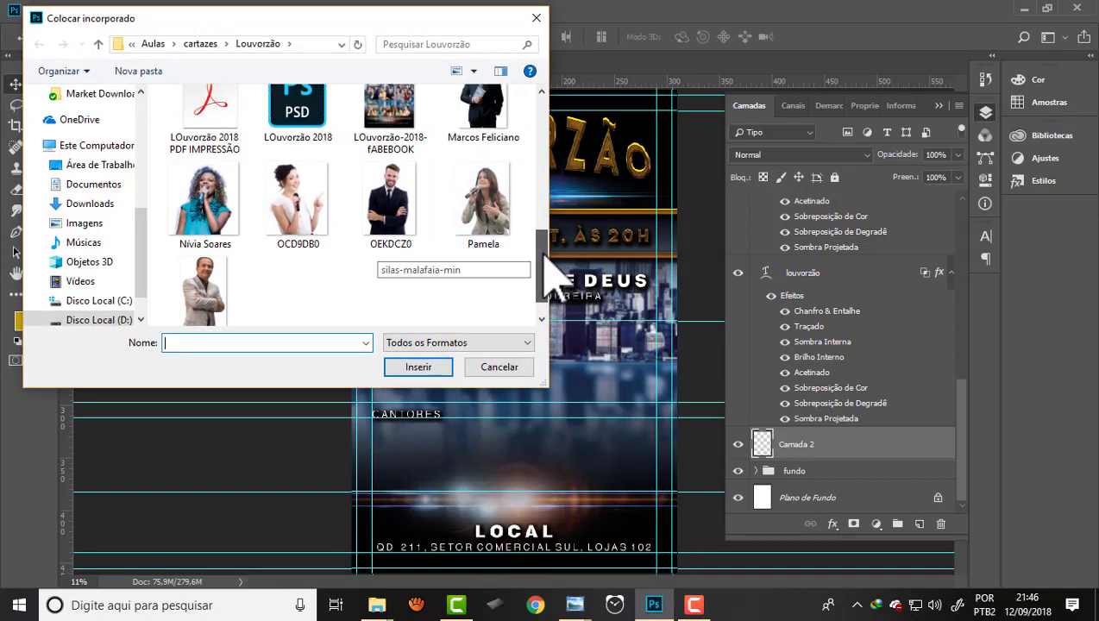
scroll(544, 258, "down", 1)
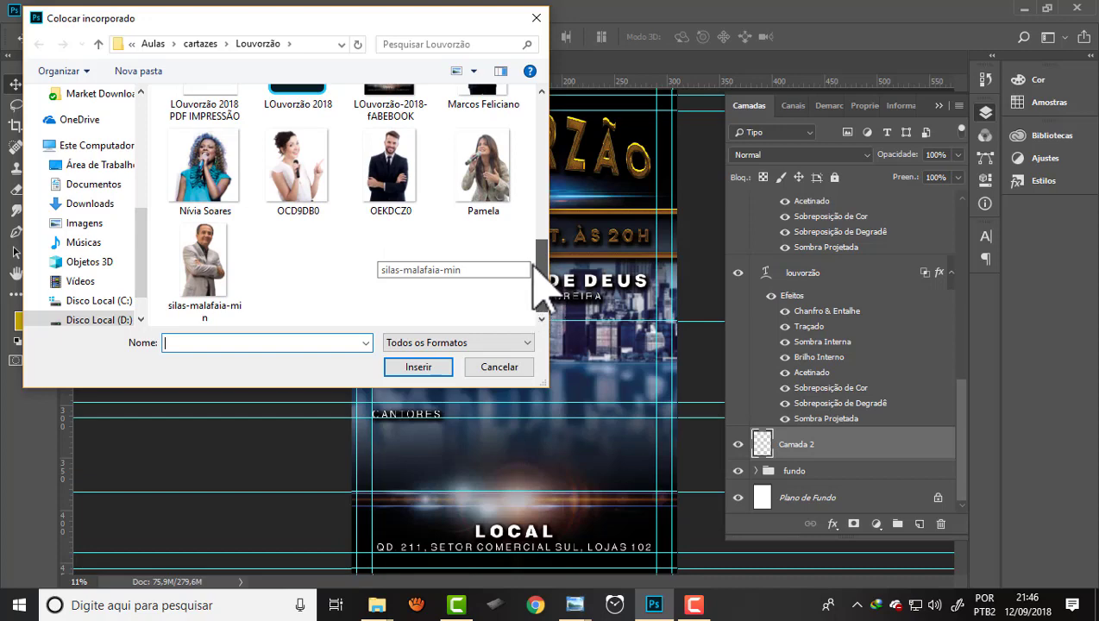
scroll(543, 250, "up", 1)
scroll(545, 241, "up", 3)
left_click(494, 207)
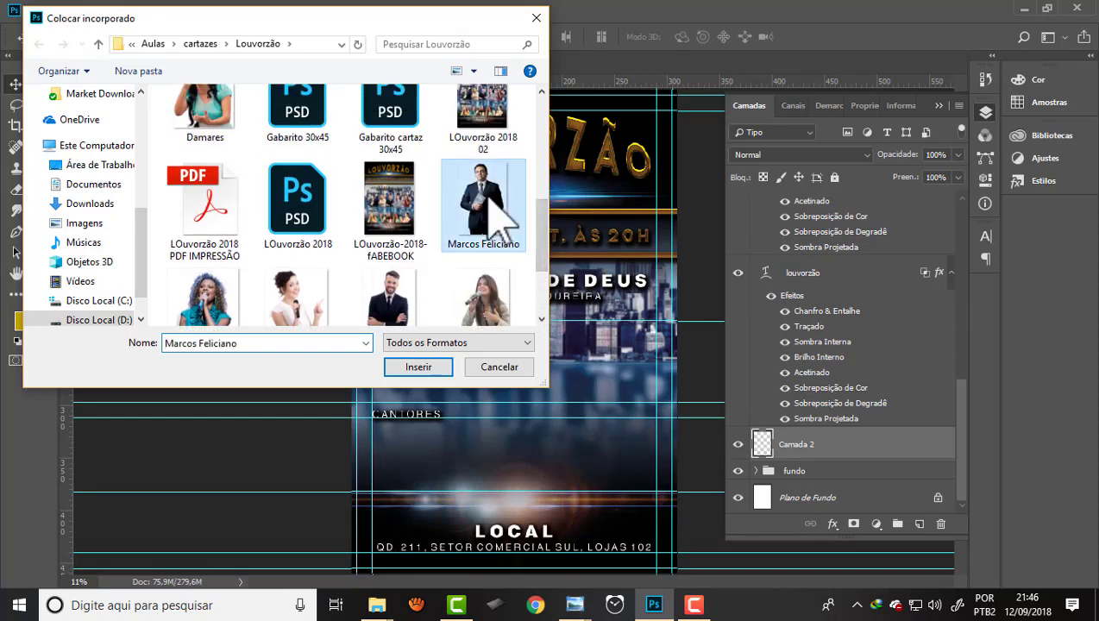
left_click(430, 367)
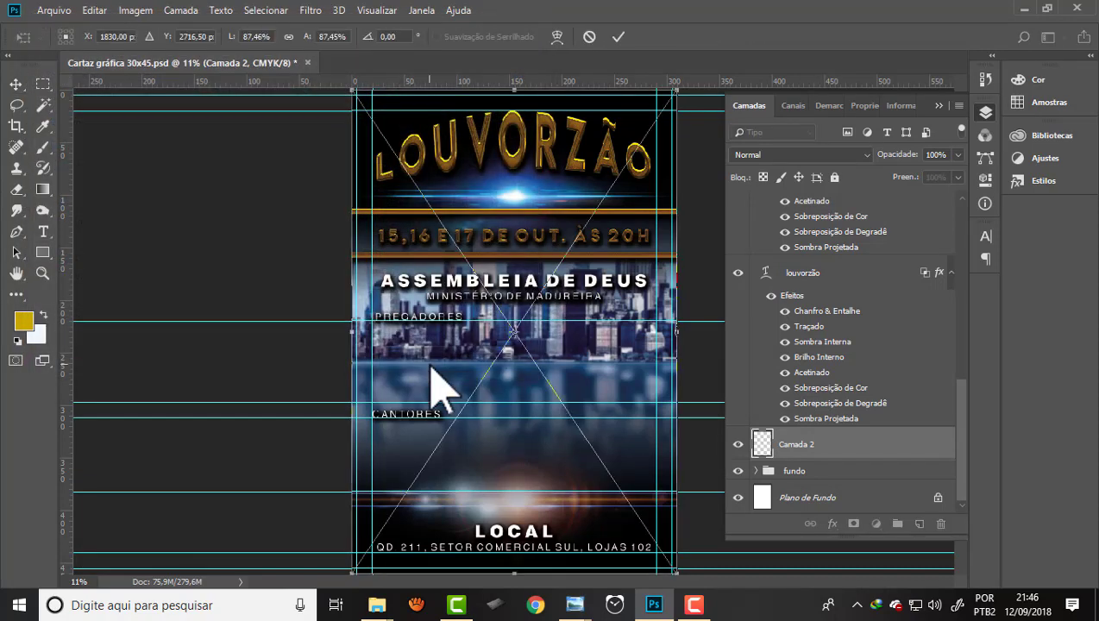
- Scale the preacher's photo down and move it left beside PREGADORES
key("ctrl+minus")
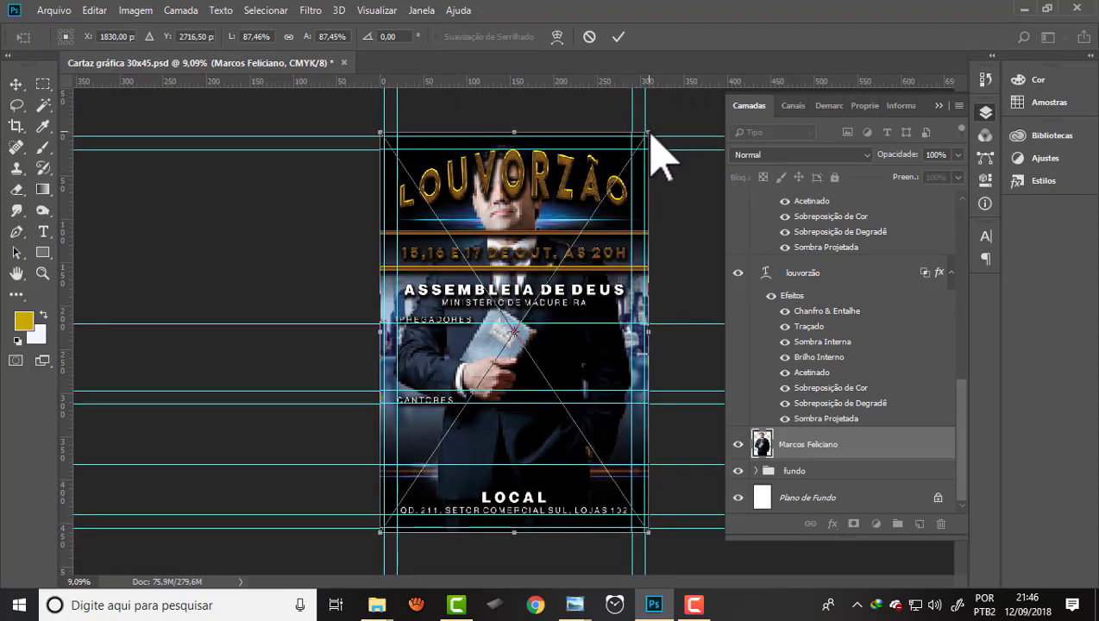
mouse_move(648, 135)
left_mouse_down()
mouse_move(457, 385)
mouse_move(446, 429)
left_mouse_up()
left_click(617, 36)
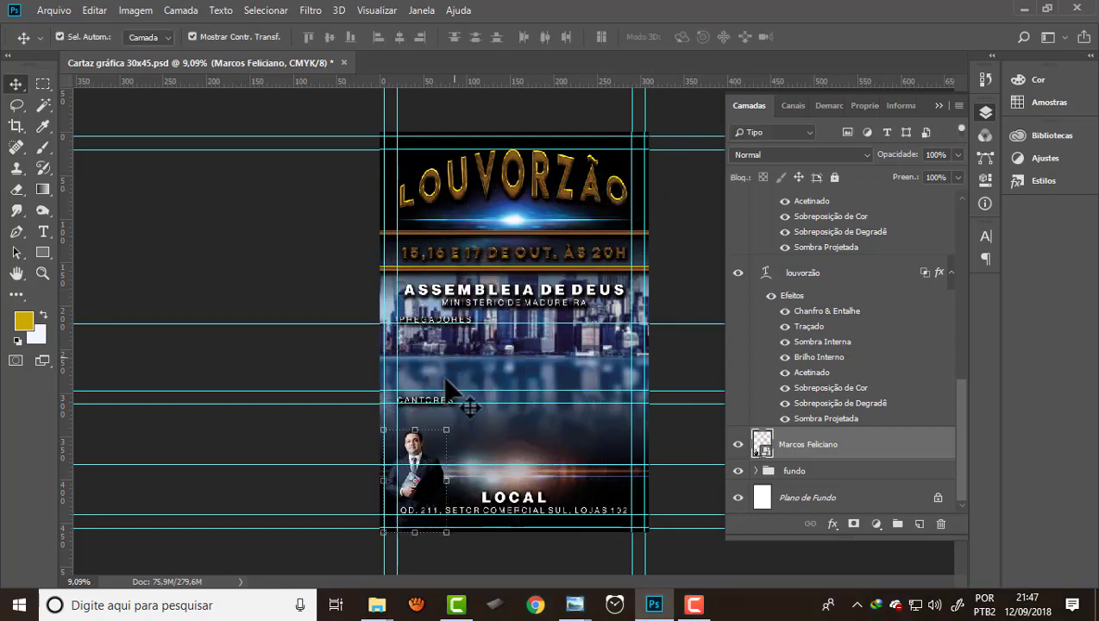
left_click_drag(441, 456, 452, 352)
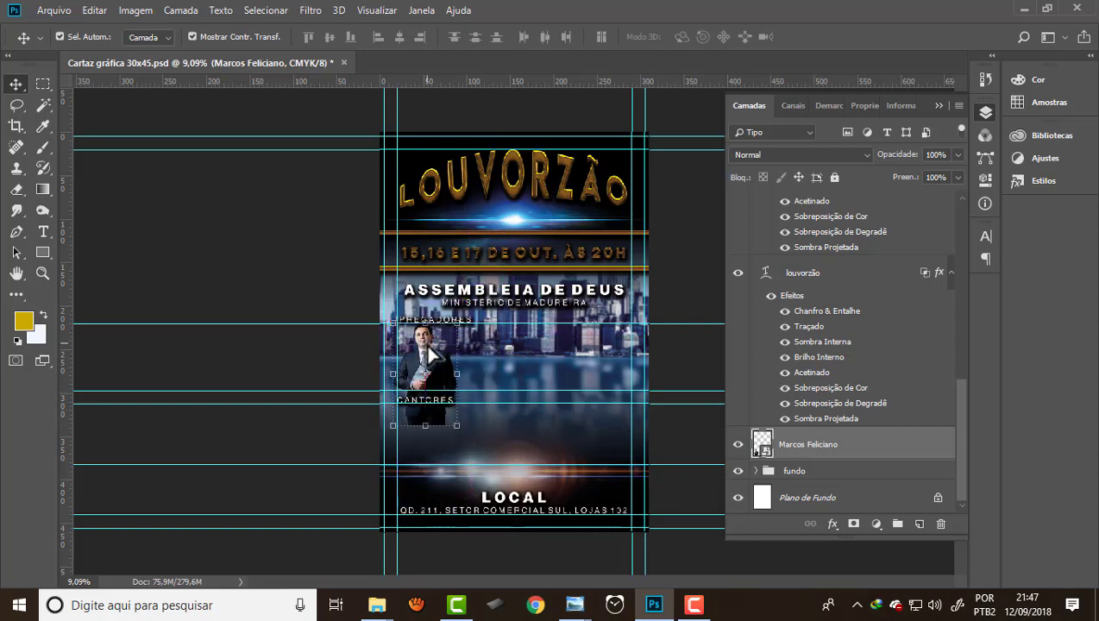
scroll(452, 352, "up", 2)
scroll(434, 347, "up", 2)
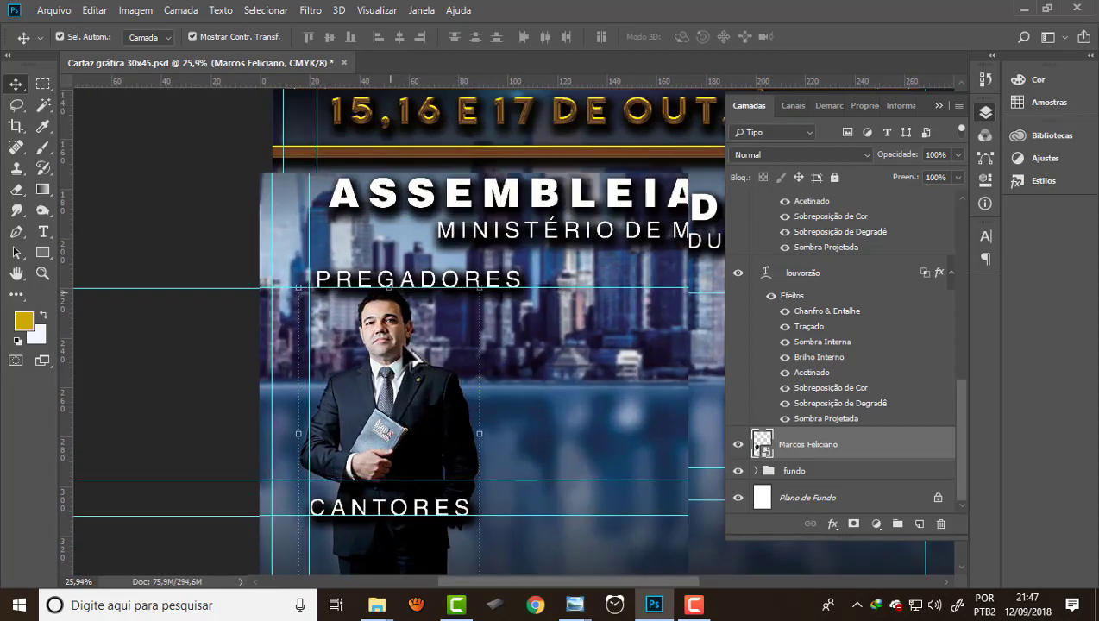
scroll(415, 354, "up", 2)
mouse_move(379, 332)
left_mouse_down()
mouse_move(395, 352)
mouse_move(391, 343)
left_mouse_up()
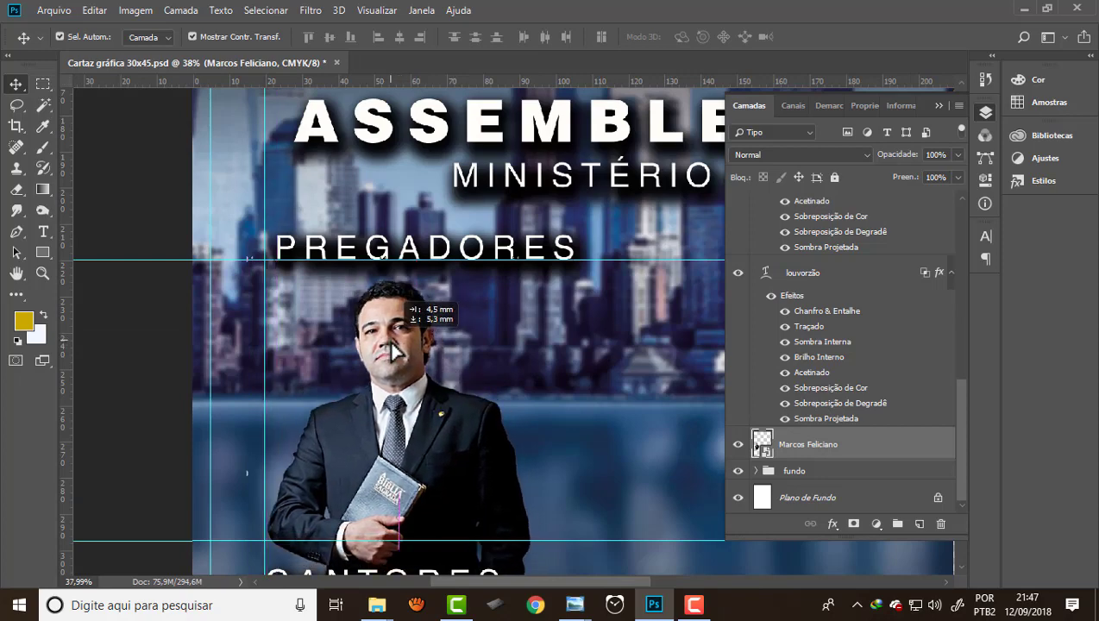
left_click_drag(377, 250, 373, 244)
- Shrink the photo a little more and settle it between PREGADORES and CANTORES
scroll(371, 241, "down", 3)
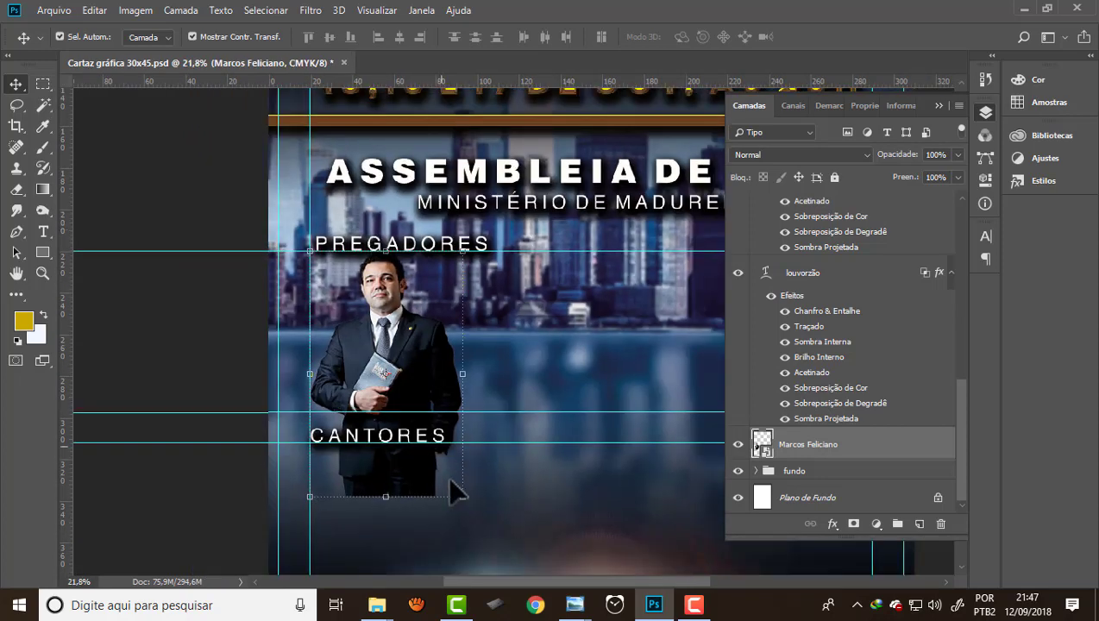
left_click_drag(458, 497, 434, 455)
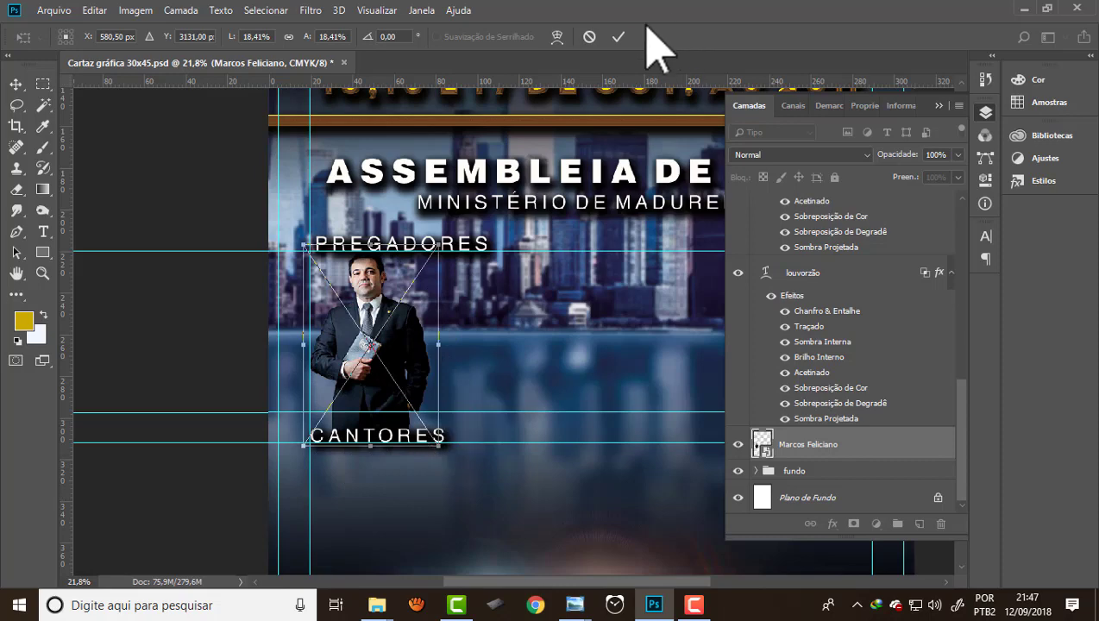
left_click(619, 36)
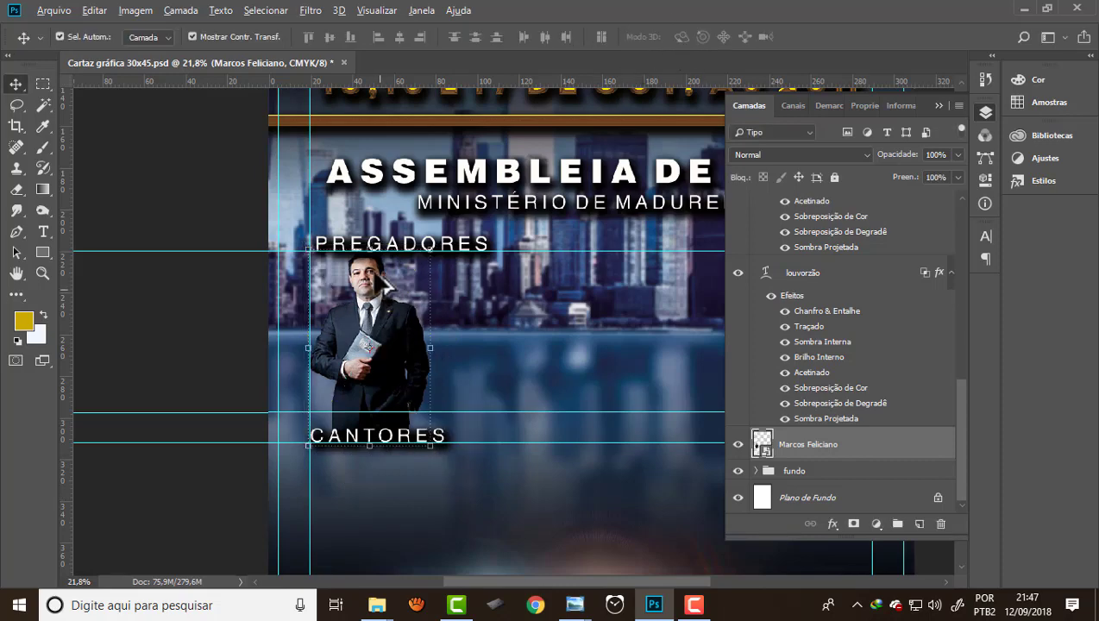
scroll(384, 285, "up", 2)
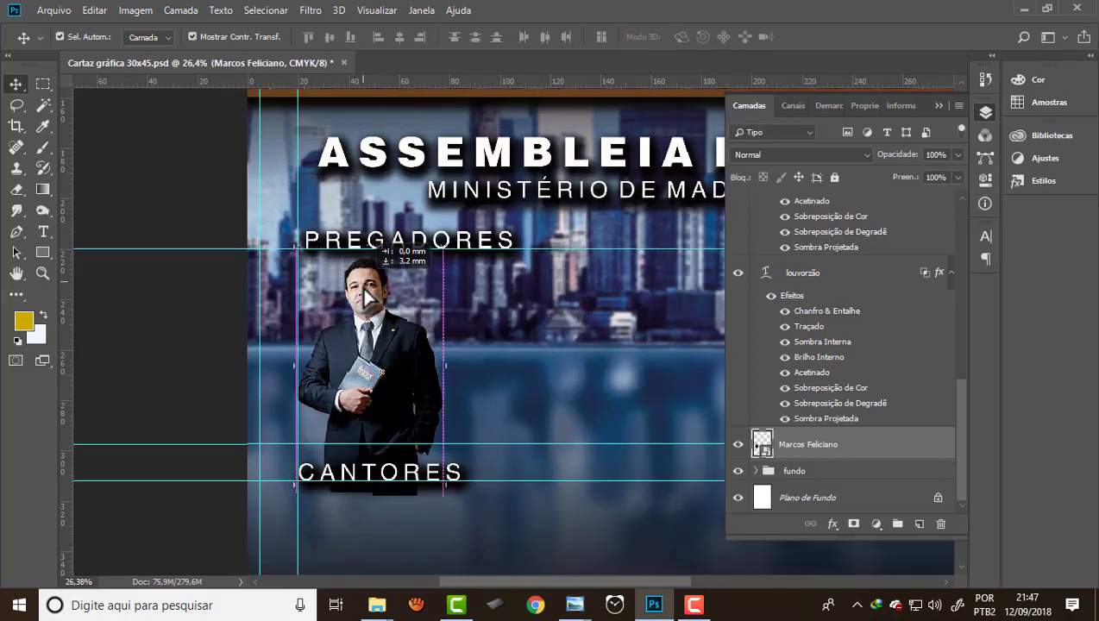
left_click_drag(364, 291, 366, 299)
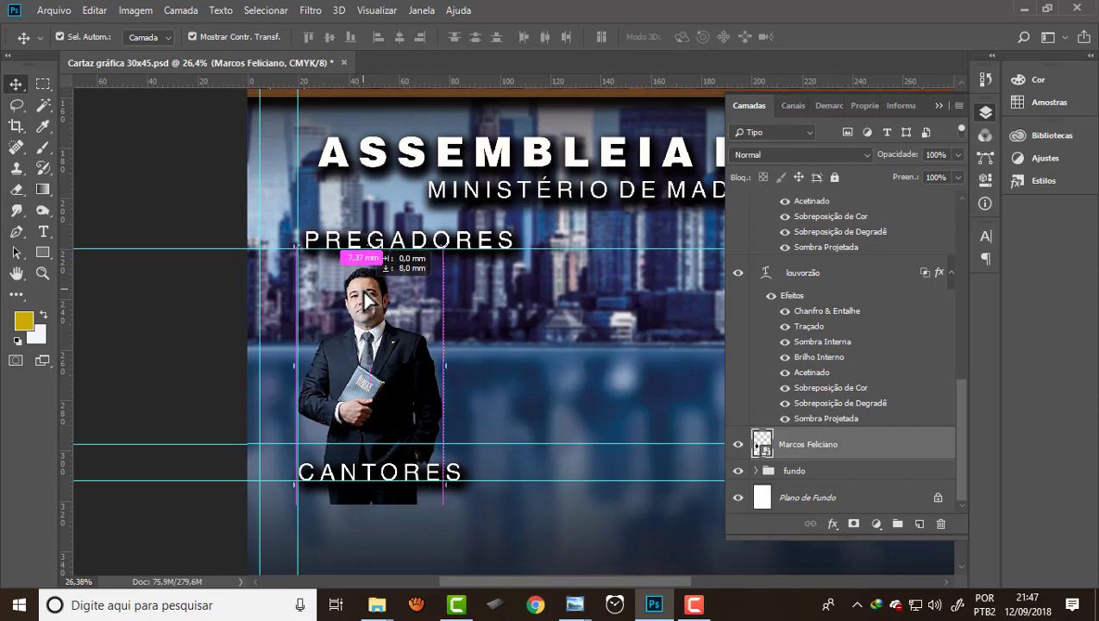
left_click(186, 312)
- Collapse the Layers panel and bring up the open File Explorer windows
scroll(282, 289, "down", 2)
scroll(281, 290, "down", 1)
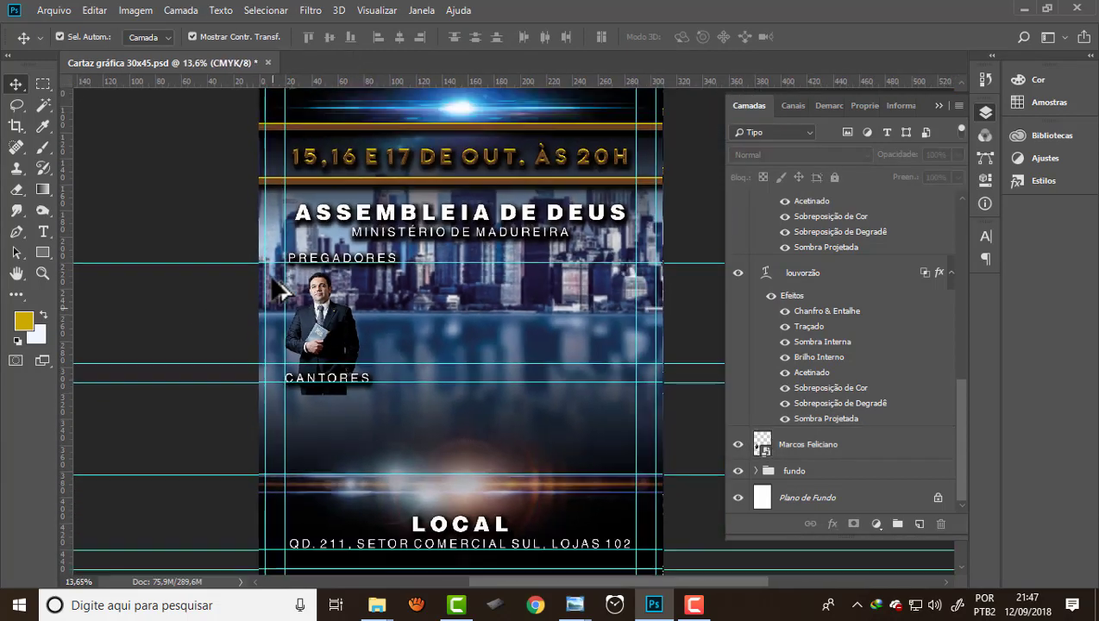
scroll(362, 346, "up", 1)
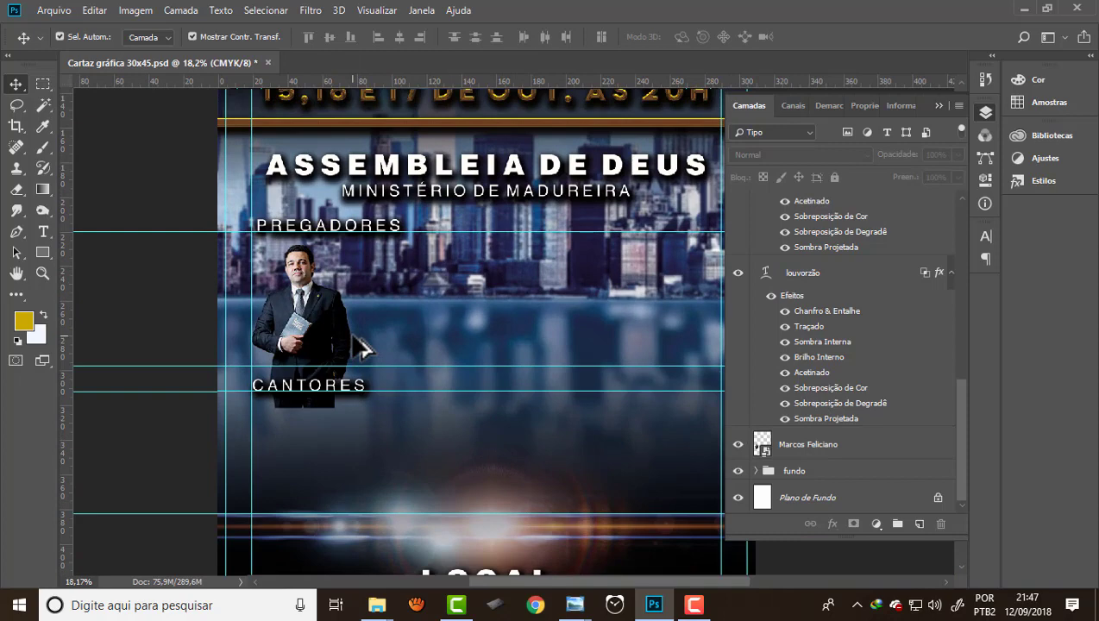
scroll(362, 347, "down", 1)
left_click(938, 105)
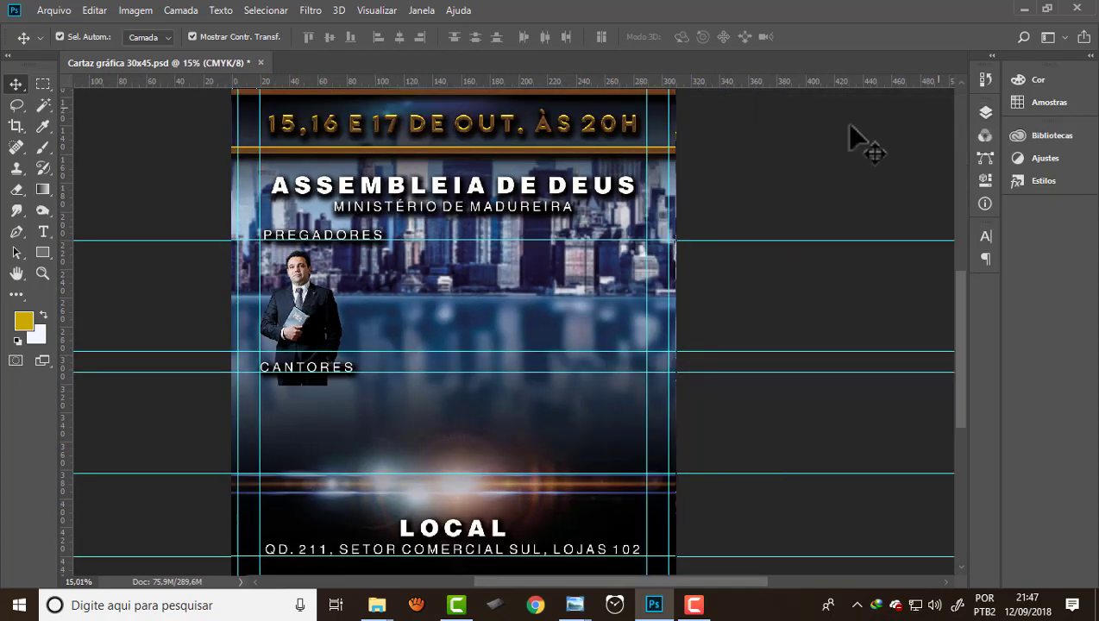
scroll(345, 228, "down", 1)
scroll(431, 285, "up", 1)
scroll(353, 302, "up", 1)
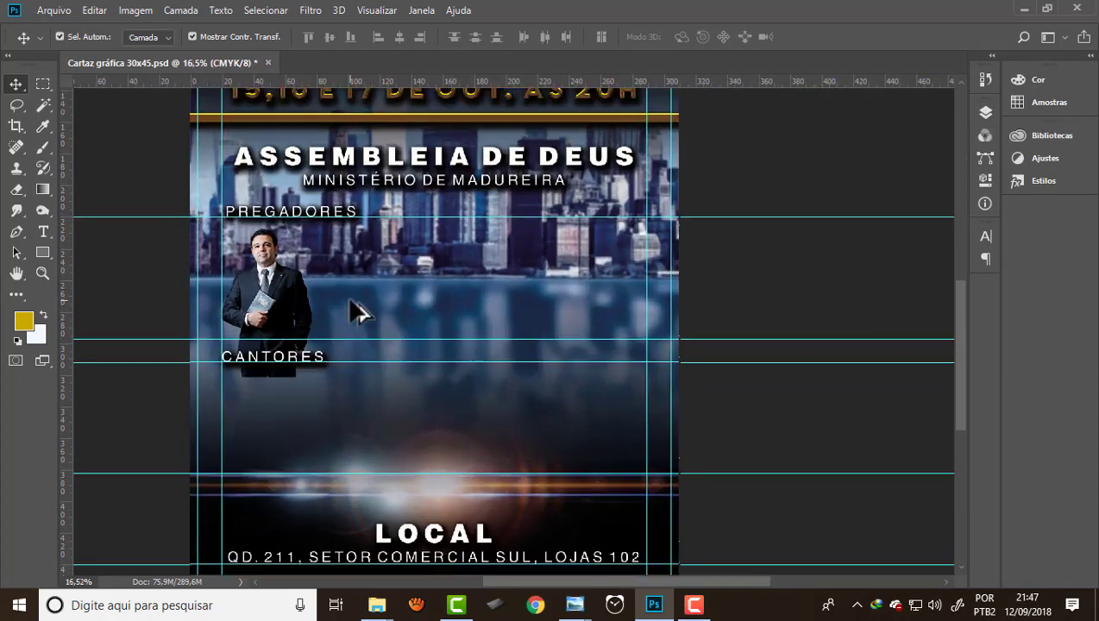
left_click(379, 606)
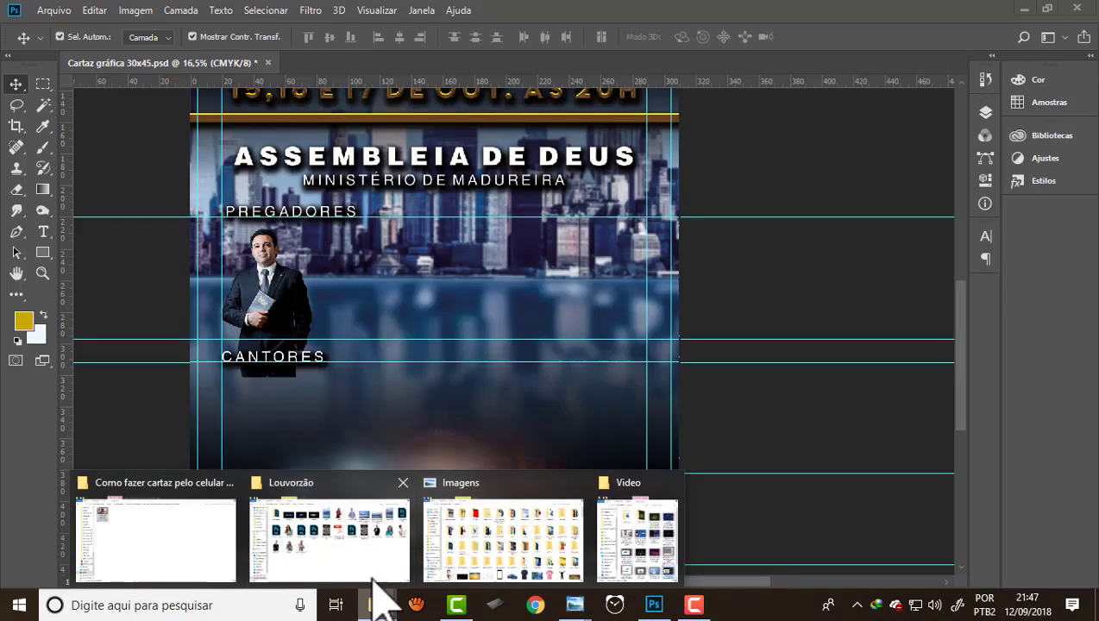
- Restore down the Louvorzão folder and drag the light-jacket man's photo onto the poster
left_click(371, 571)
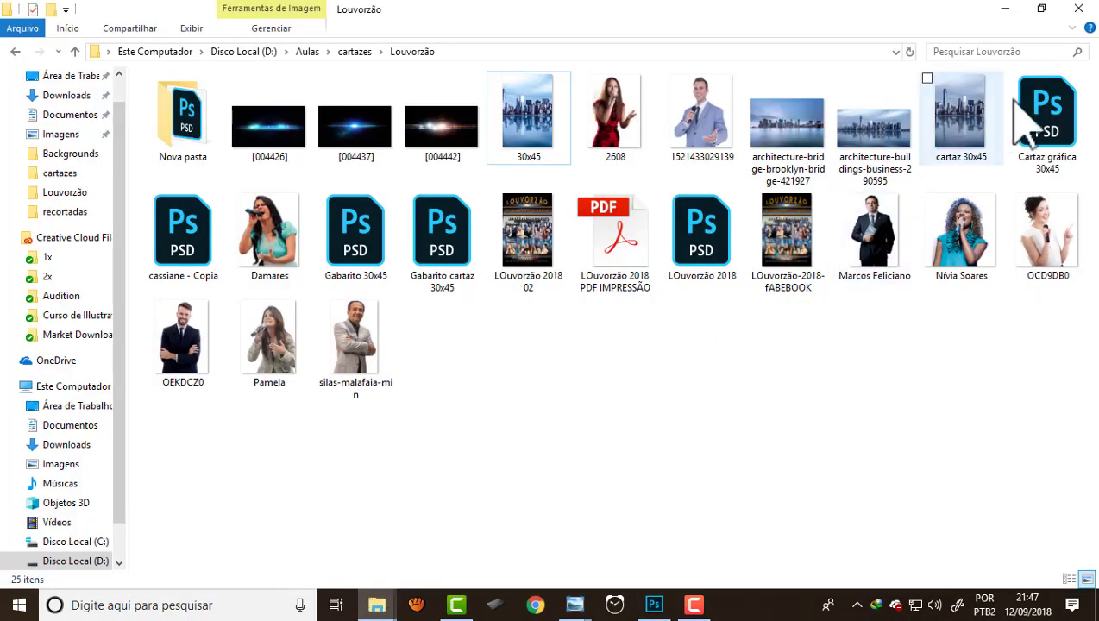
left_click(1041, 9)
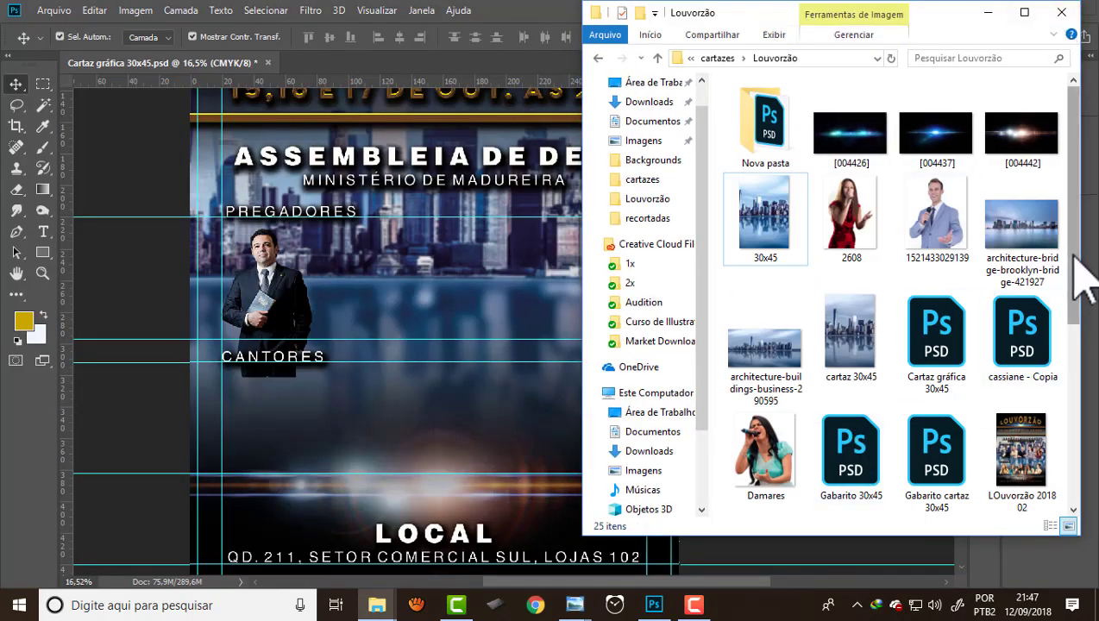
left_click_drag(1070, 269, 1086, 453)
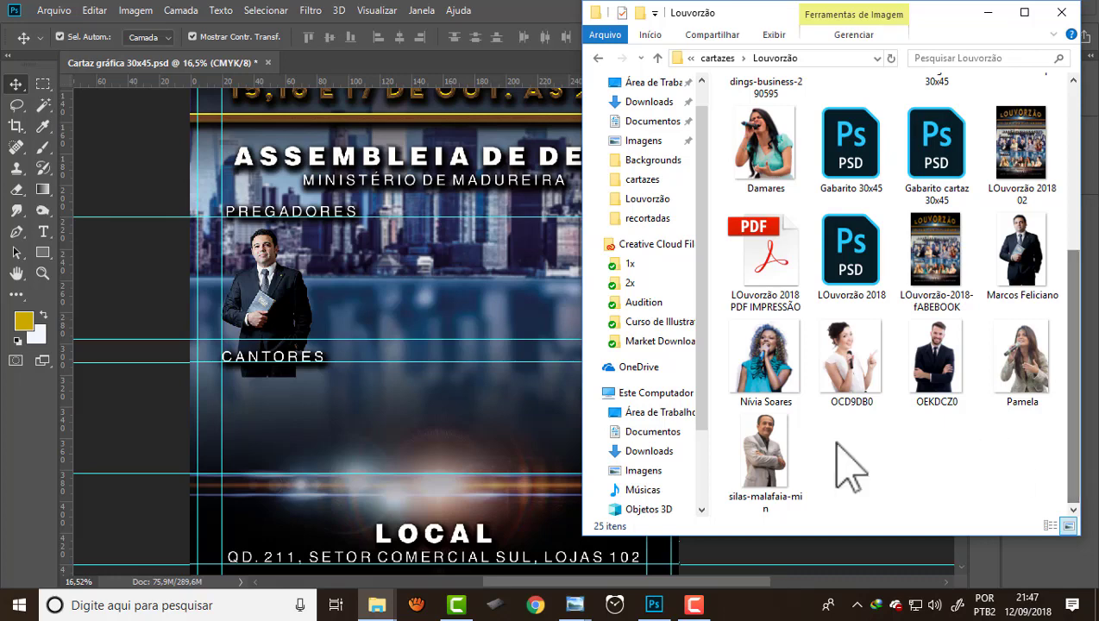
left_click(769, 450)
left_click_drag(769, 450, 402, 311)
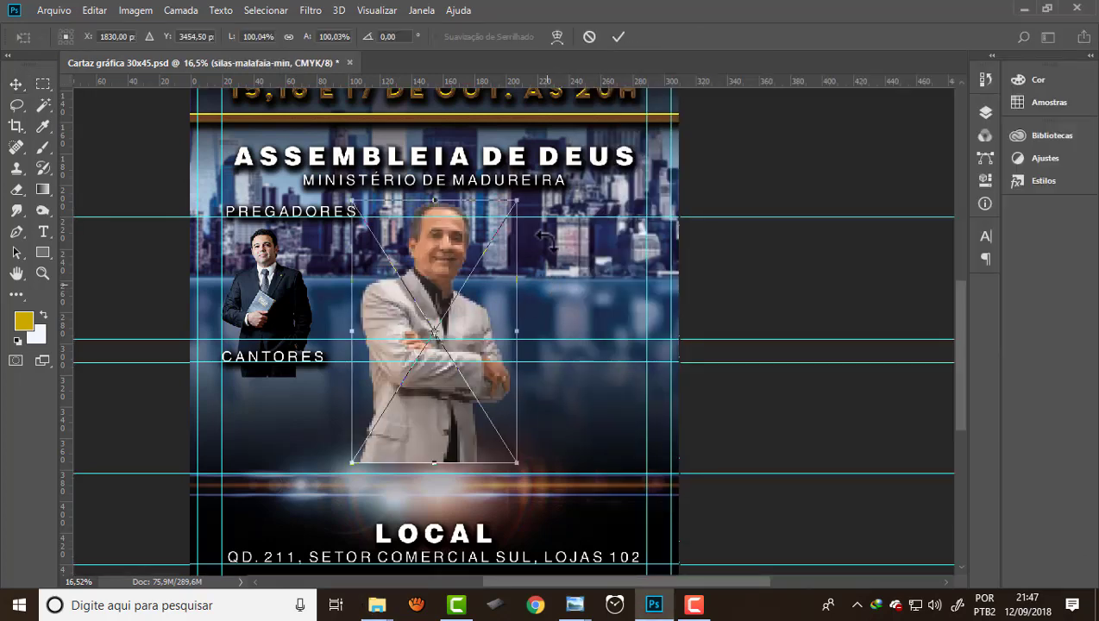
- Shrink the second preacher's photo and set it beside the first preacher
left_click(617, 37)
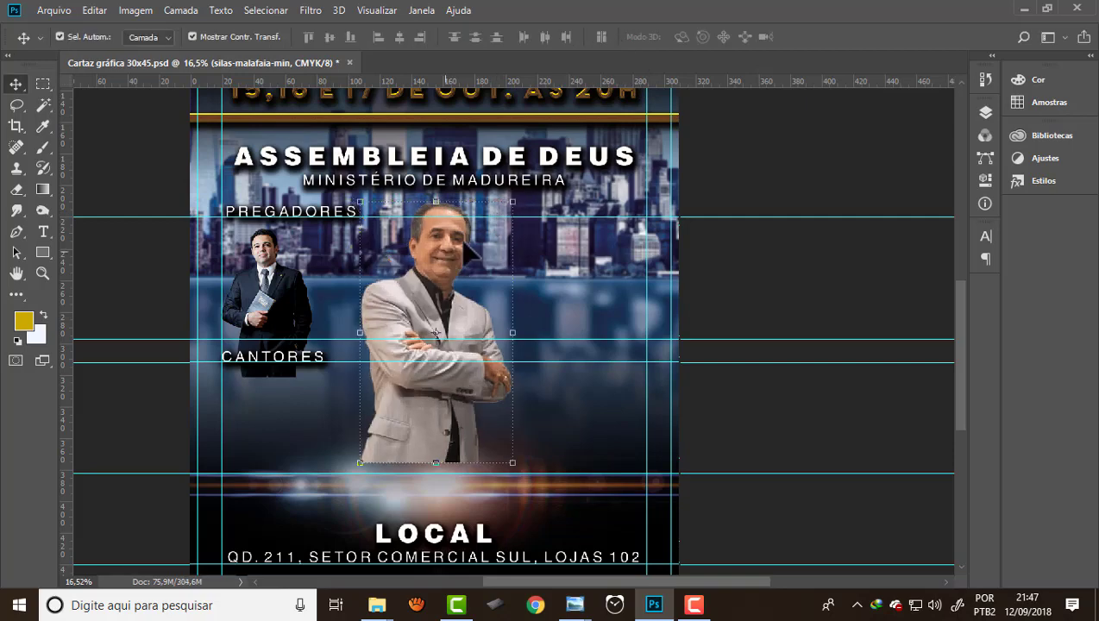
mouse_move(508, 206)
left_mouse_down()
mouse_move(446, 301)
mouse_move(358, 236)
left_mouse_up()
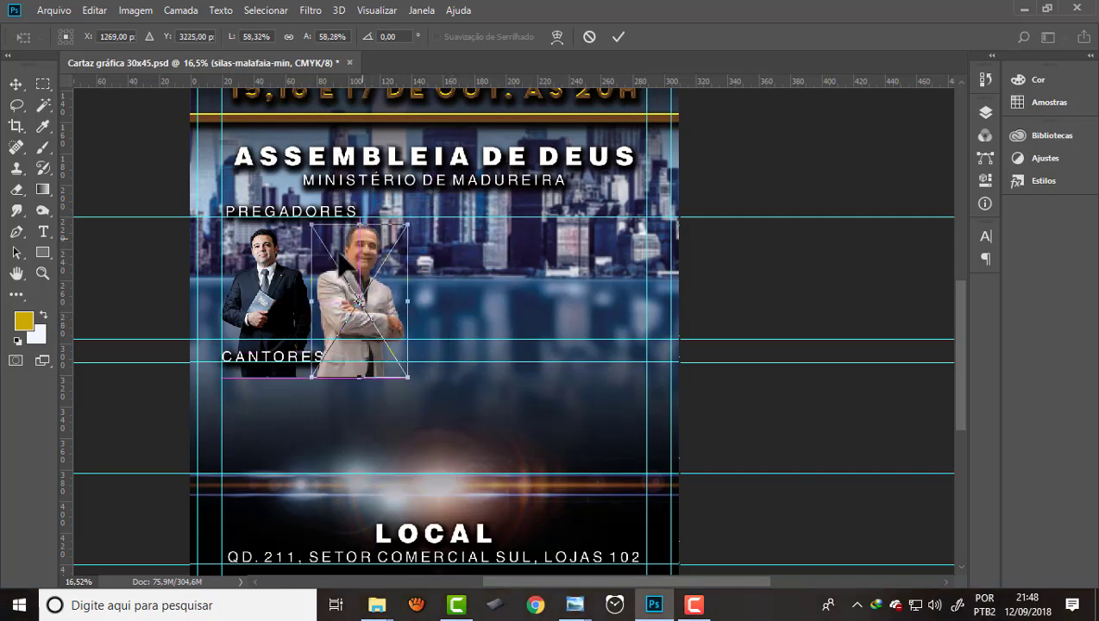
scroll(354, 234, "up", 2)
scroll(349, 238, "up", 2)
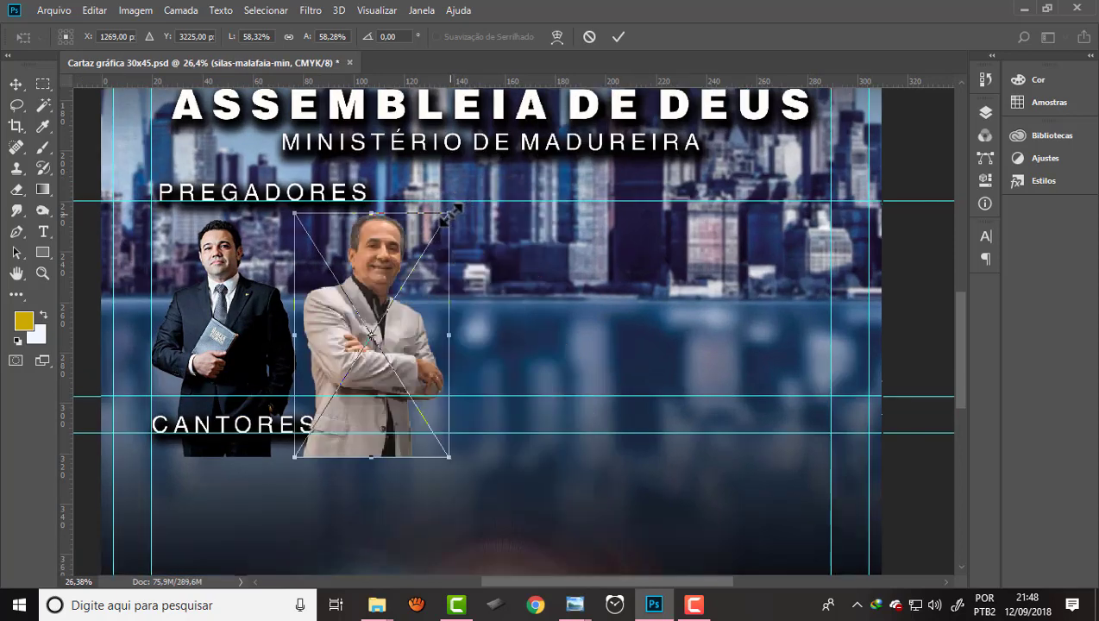
left_click_drag(450, 213, 412, 260)
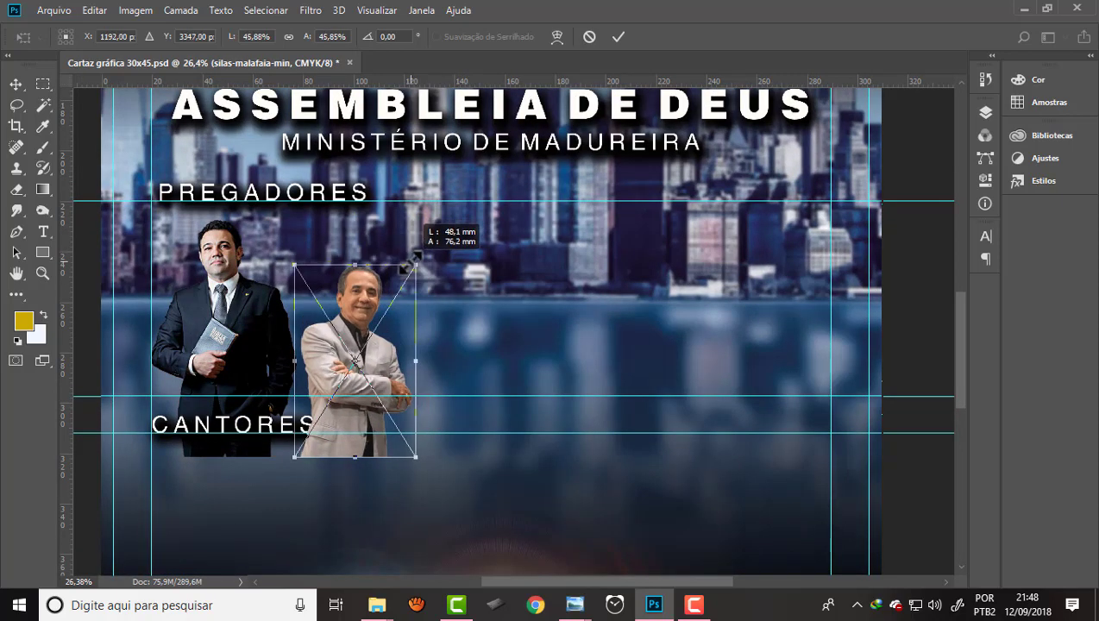
left_click_drag(370, 300, 354, 260)
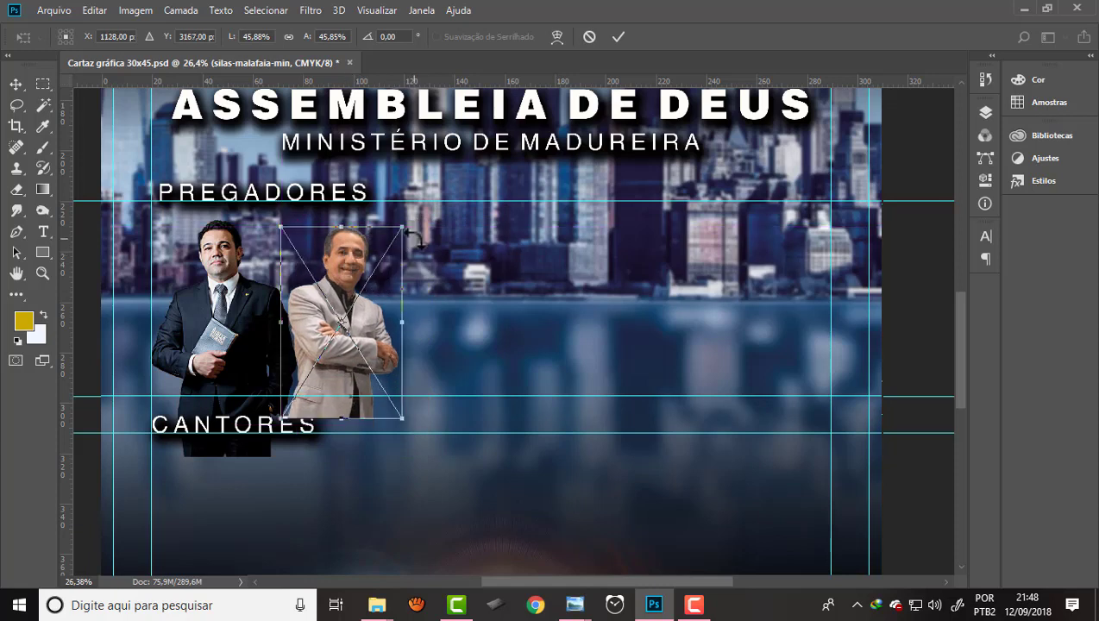
left_click(617, 37)
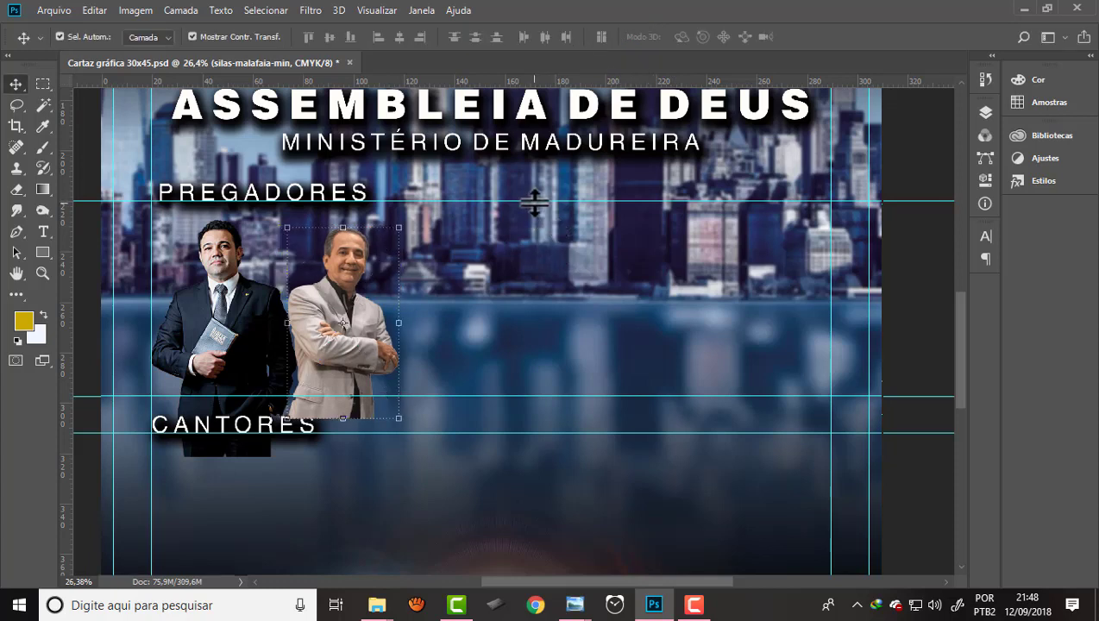
- Lower the guide under PREGADORES slightly and nudge the second photo up
left_click_drag(532, 203, 209, 218)
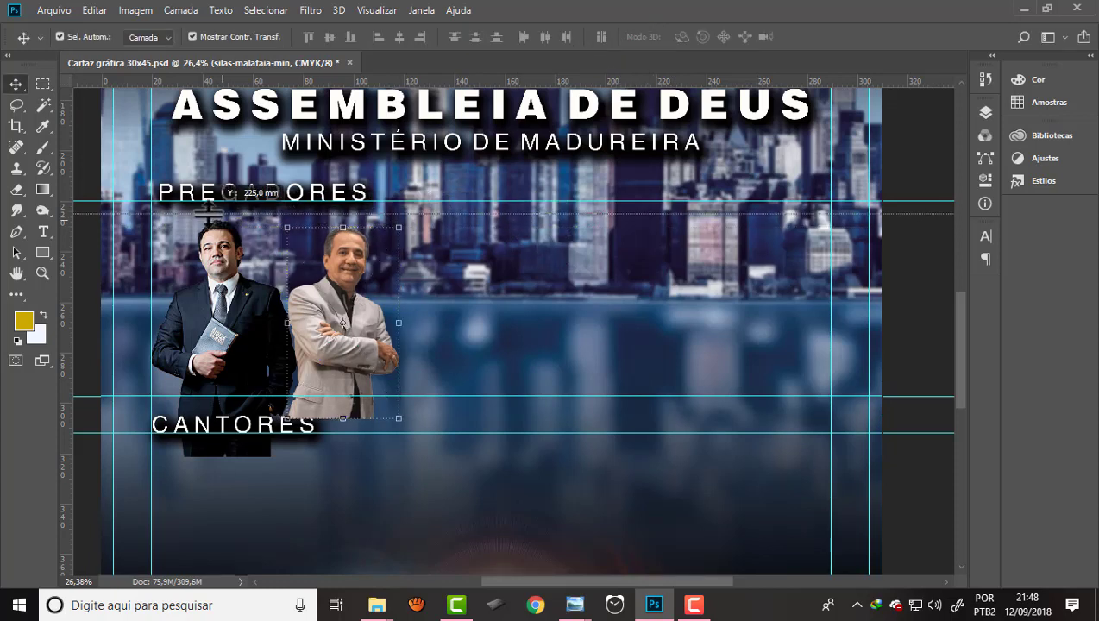
left_click_drag(210, 217, 209, 219)
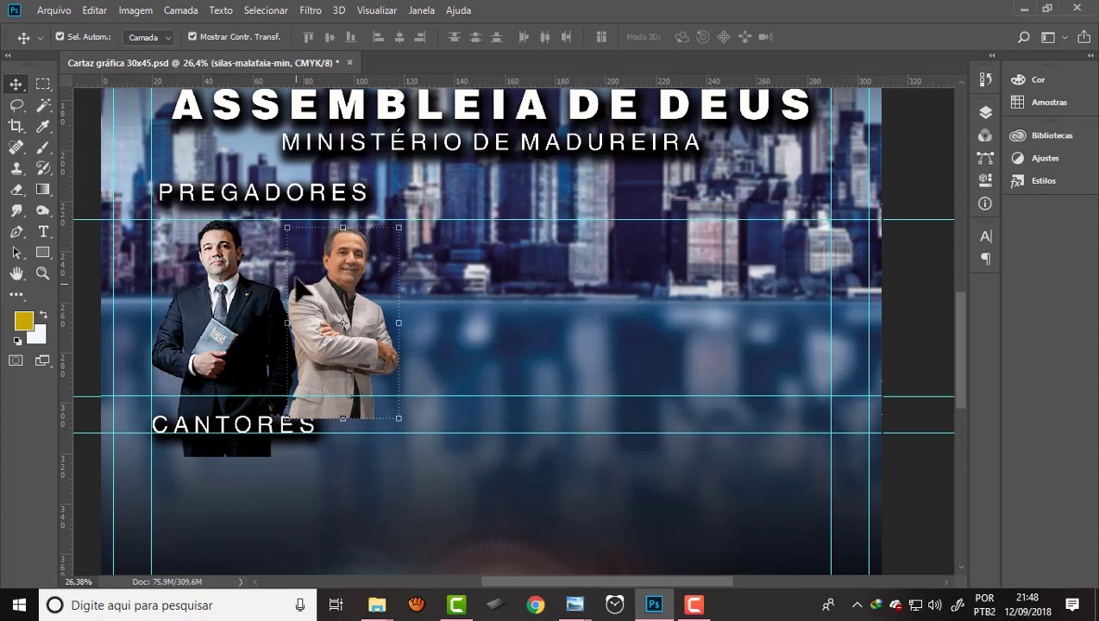
left_click_drag(351, 250, 351, 242)
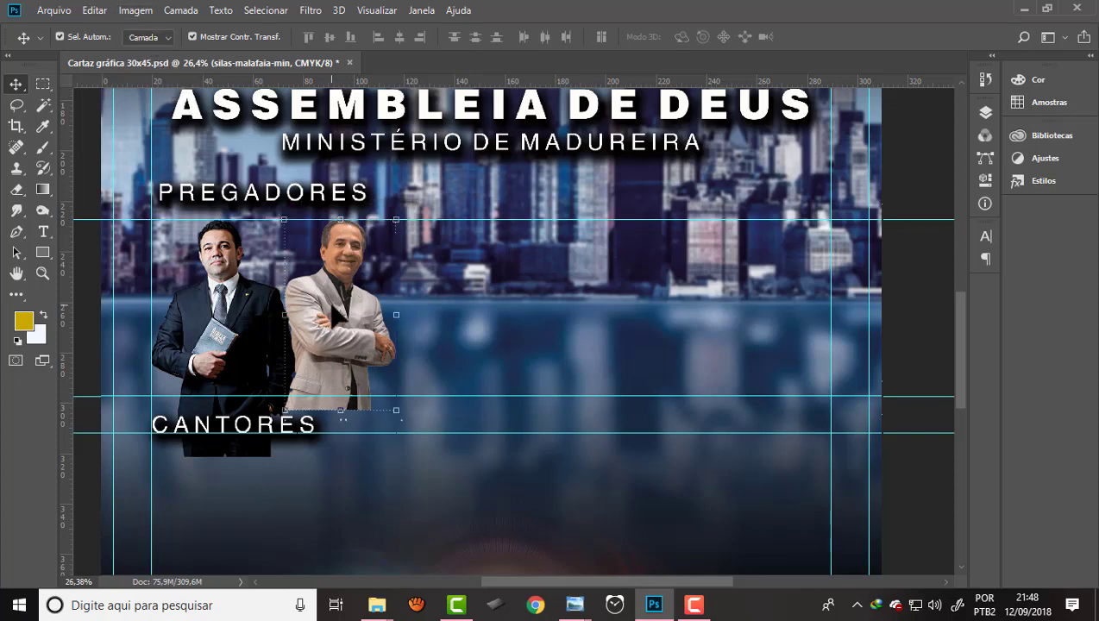
- Flip the second preacher's photo horizontally and deselect it
left_click(103, 11)
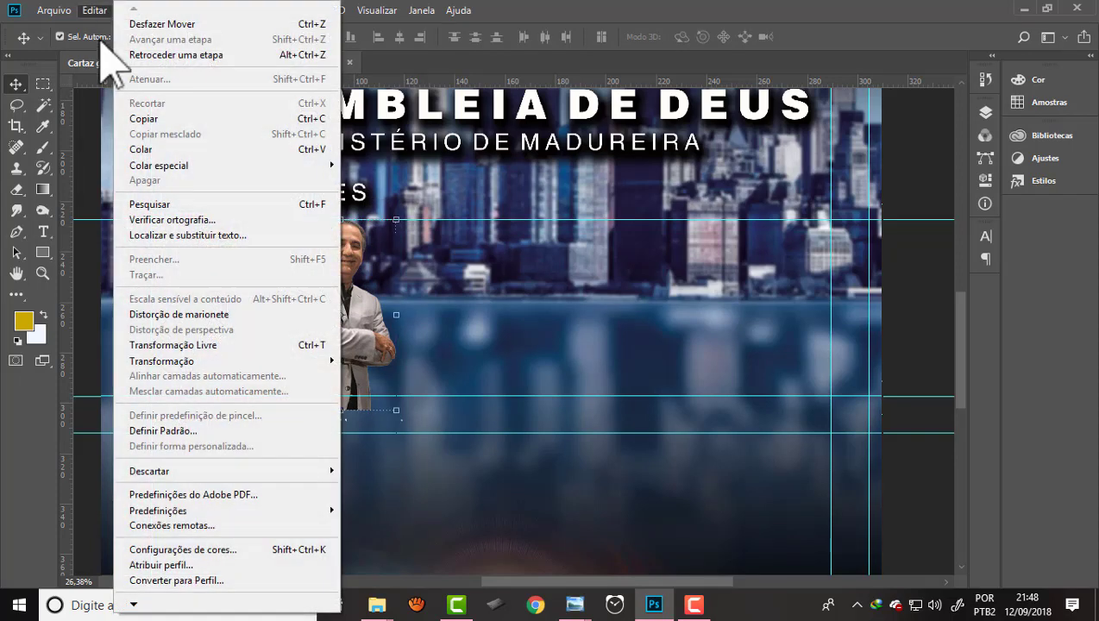
mouse_move(224, 360)
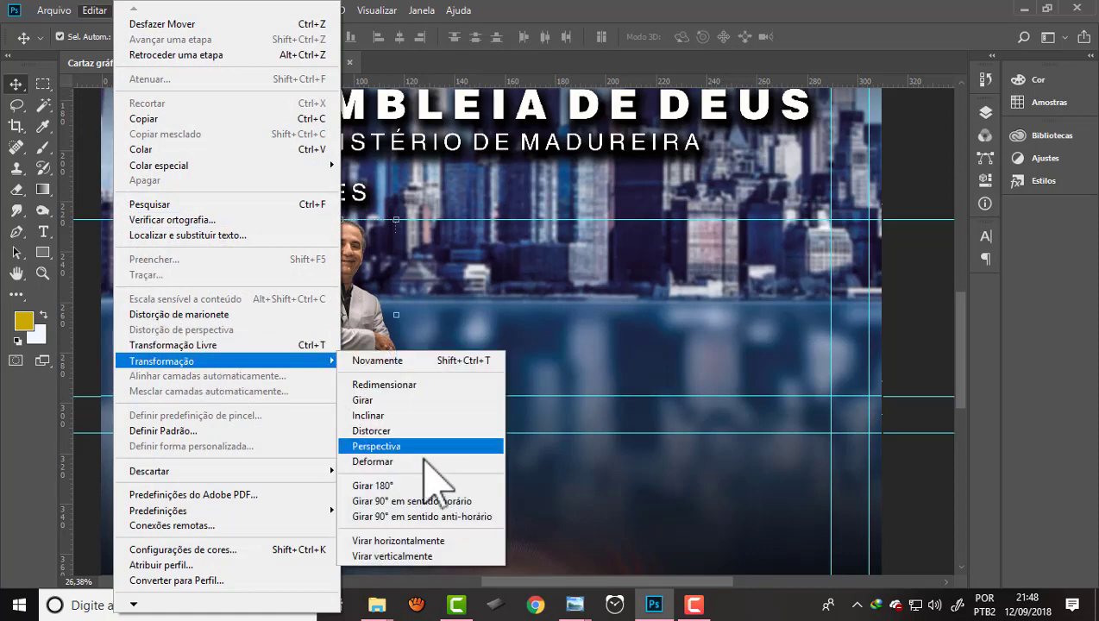
left_click(431, 541)
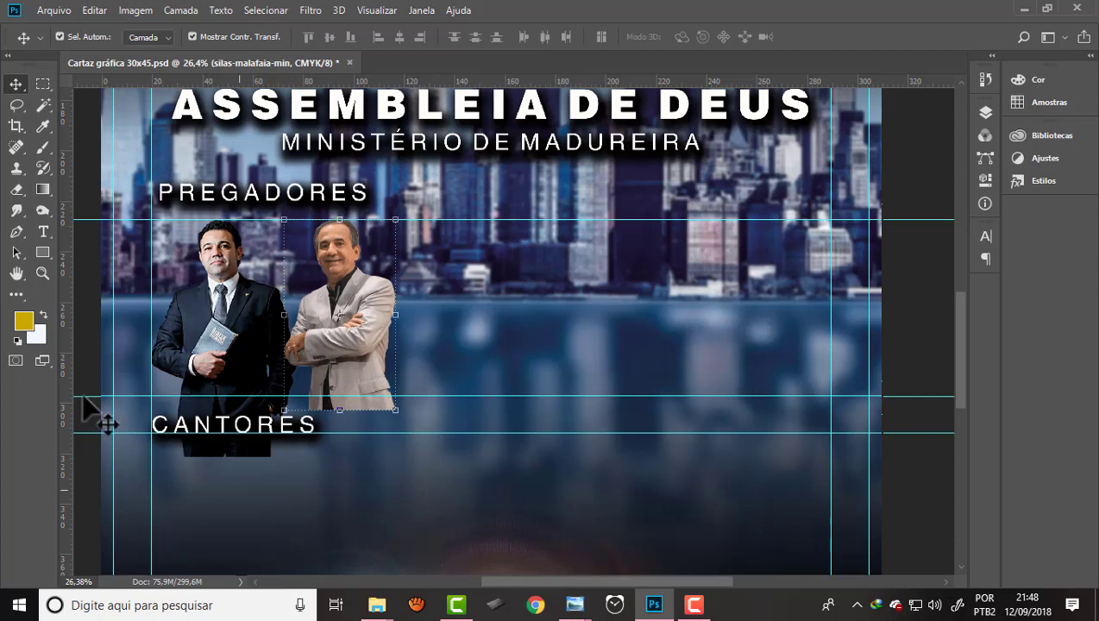
left_click(95, 245)
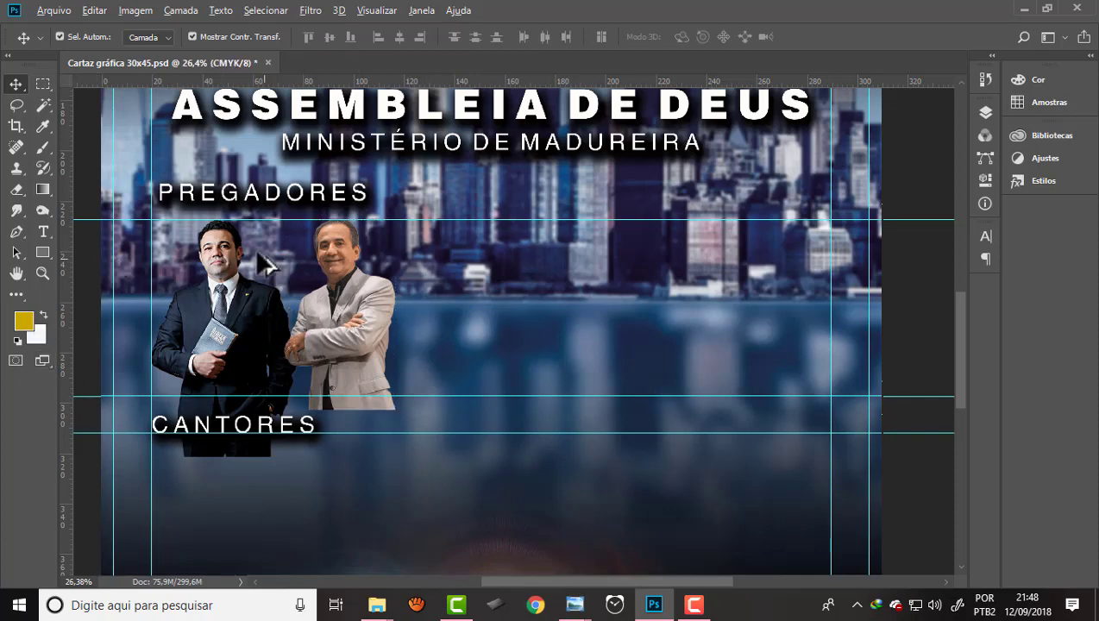
scroll(253, 251, "down", 1)
scroll(354, 314, "up", 1)
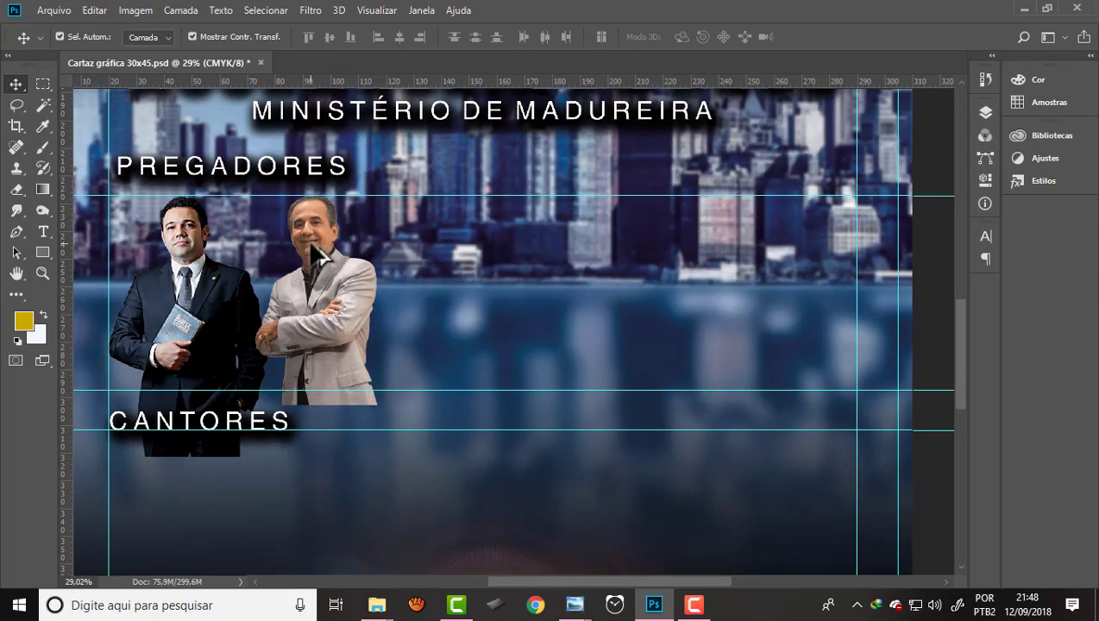
scroll(317, 253, "down", 1)
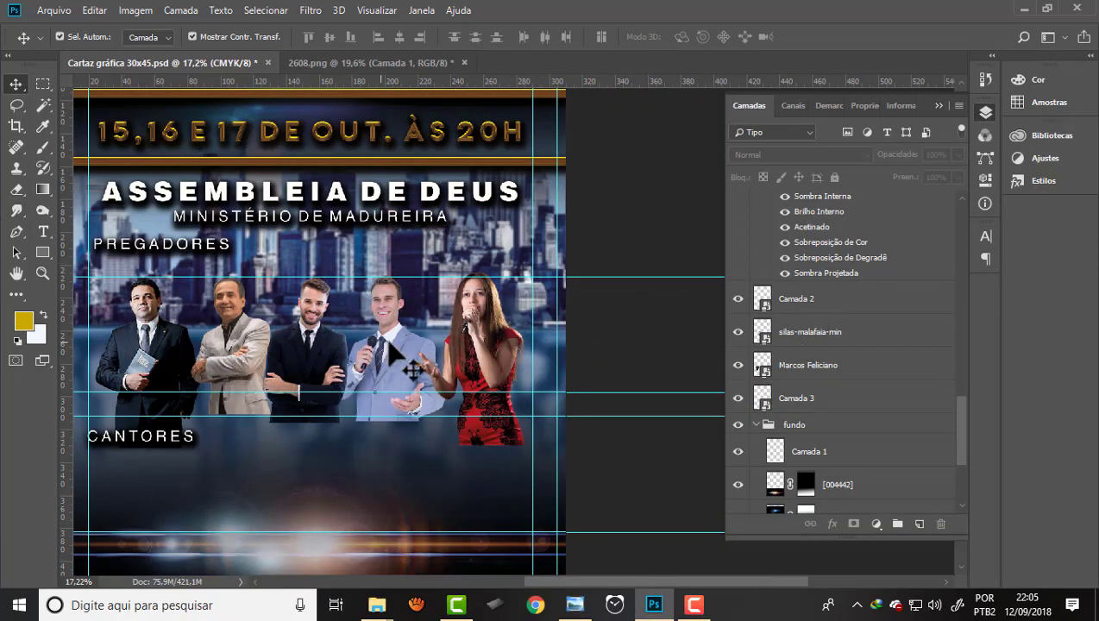
- Group Camada 2, both preacher layers and Camada 3 into a layer group named pregadore
left_click(815, 301)
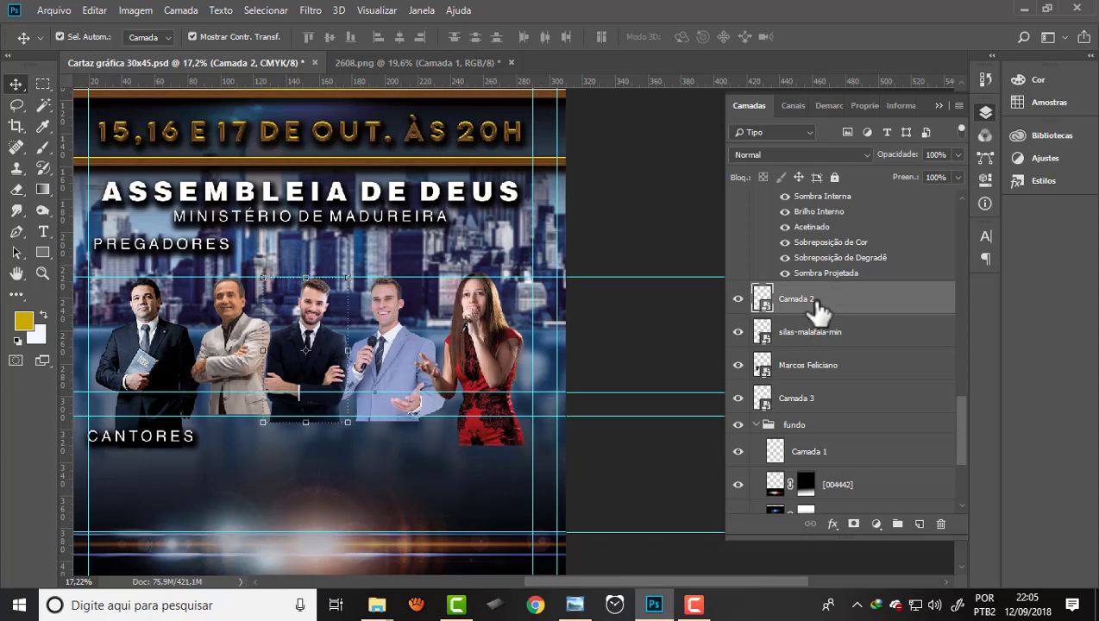
left_click(808, 335, "ctrl")
left_click(804, 366, "ctrl")
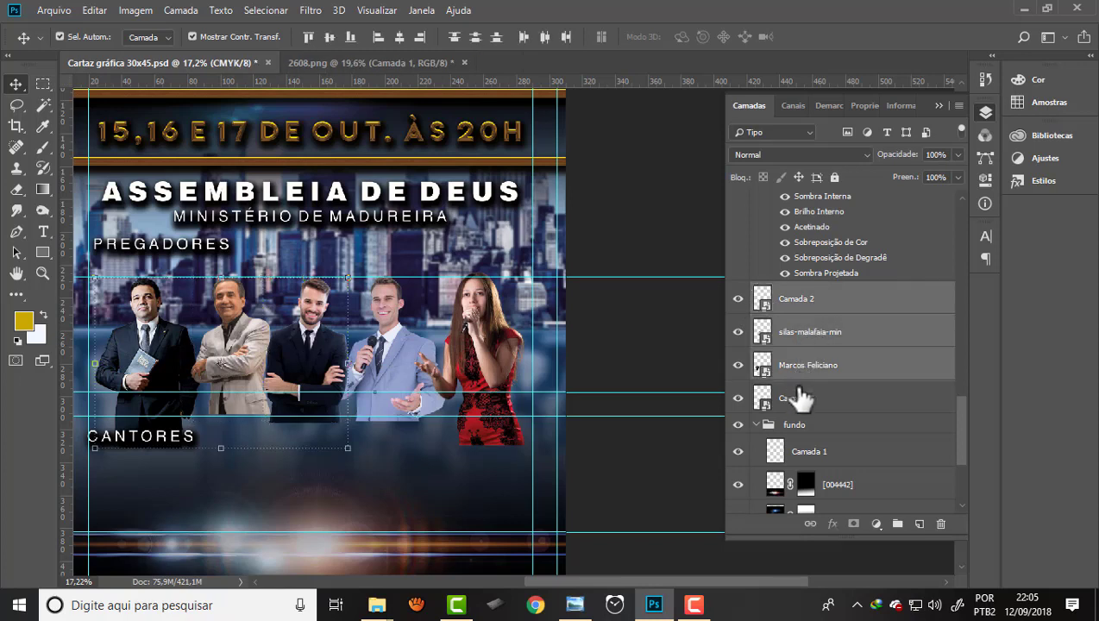
left_click(801, 399, "ctrl")
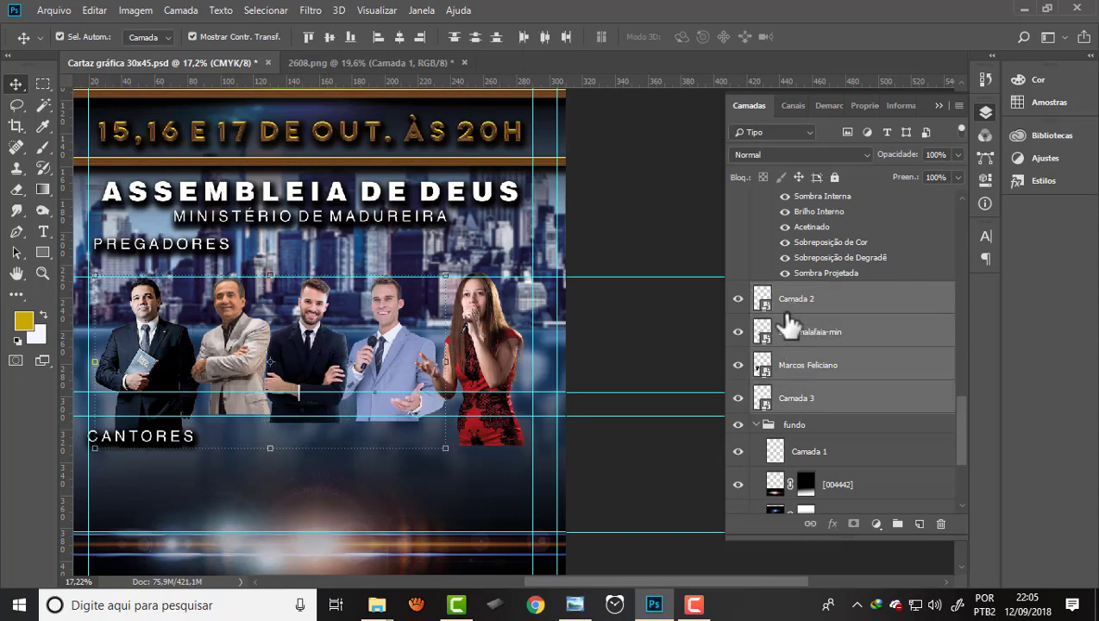
left_click(896, 523)
type("pregadore")
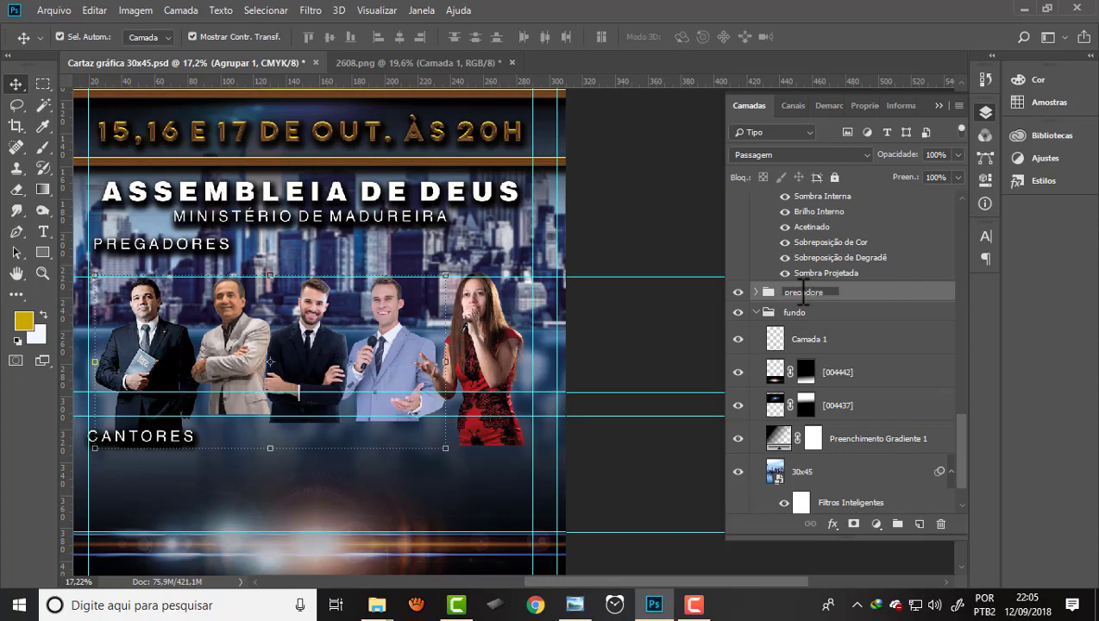
key("Return")
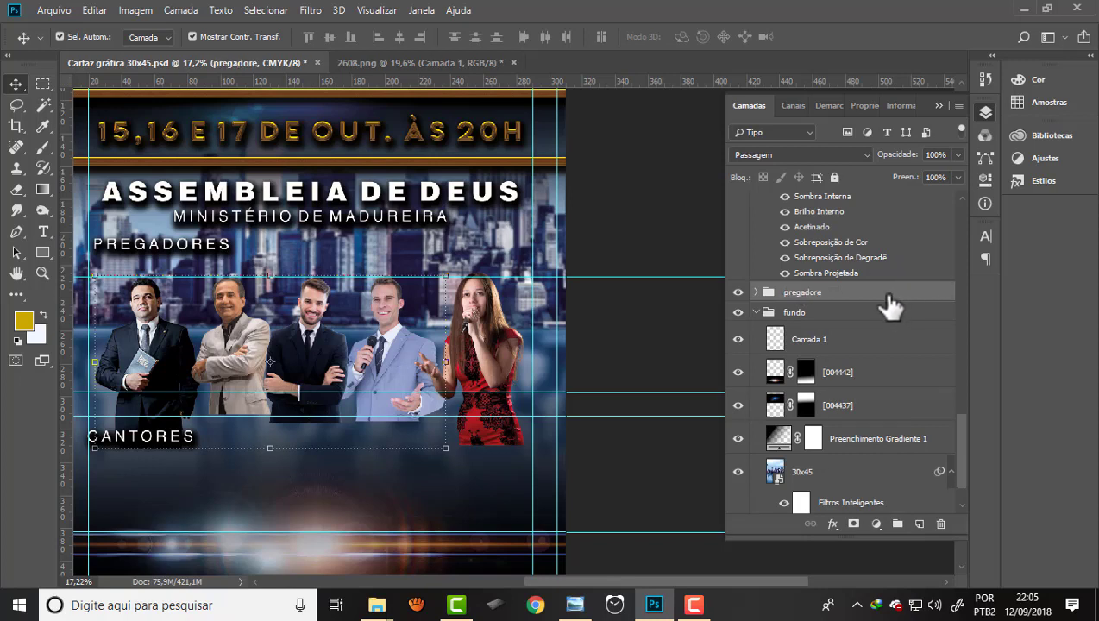
left_click(755, 292)
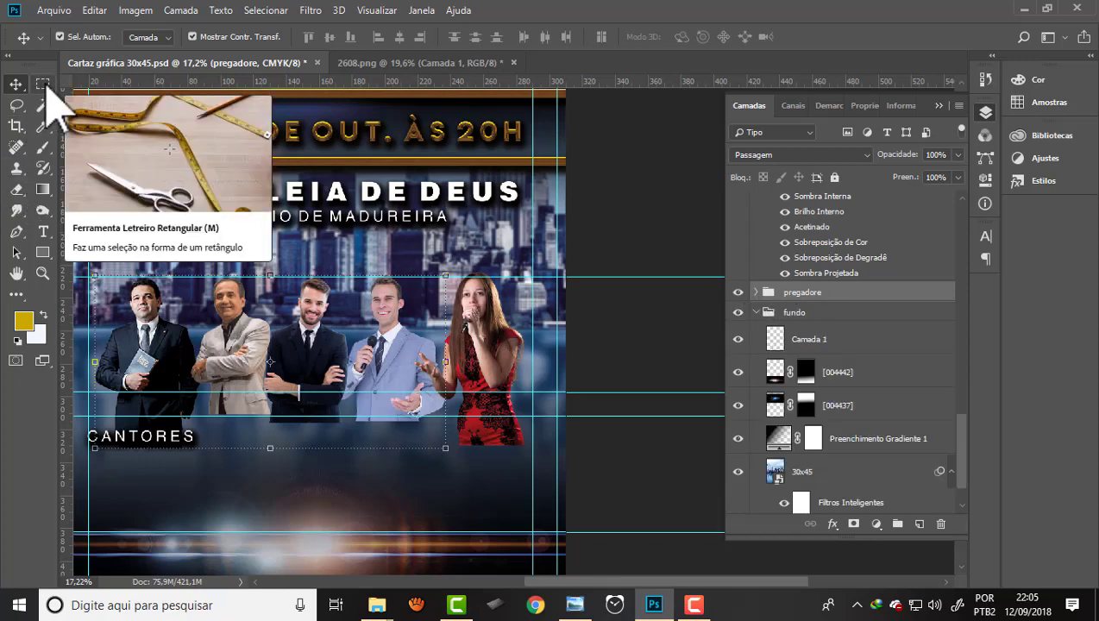
- Draw a rectangular selection over the people row and turn it into a layer mask on pregadore
left_click(46, 89)
right_click(47, 89)
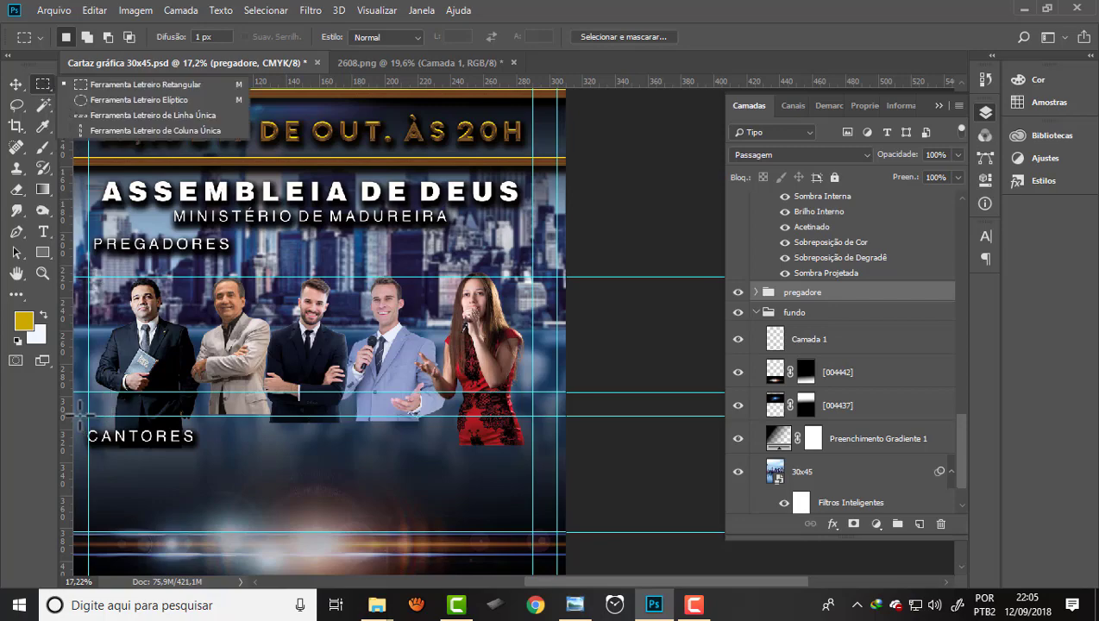
left_click_drag(80, 416, 545, 414)
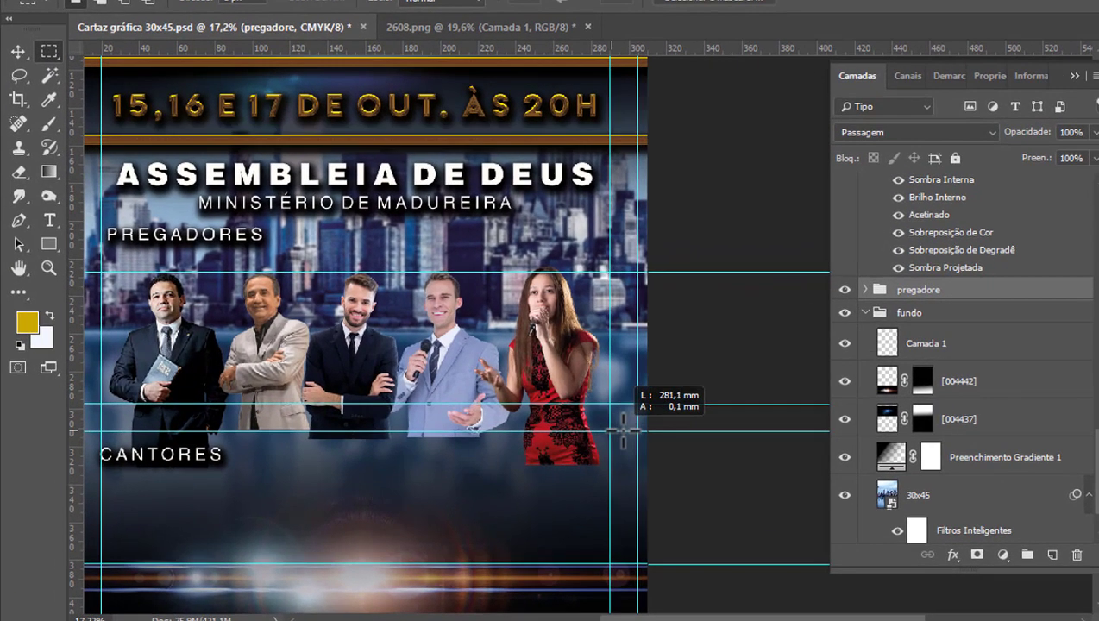
mouse_move(622, 428)
left_mouse_down()
mouse_move(642, 384)
mouse_move(638, 250)
left_mouse_up()
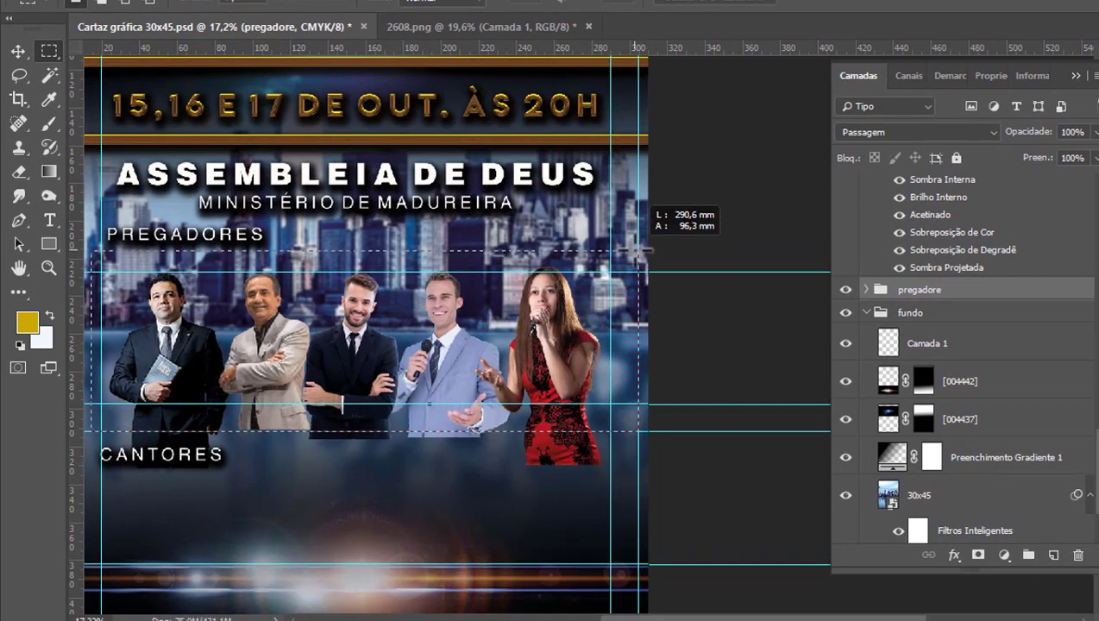
scroll(324, 448, "up", 1)
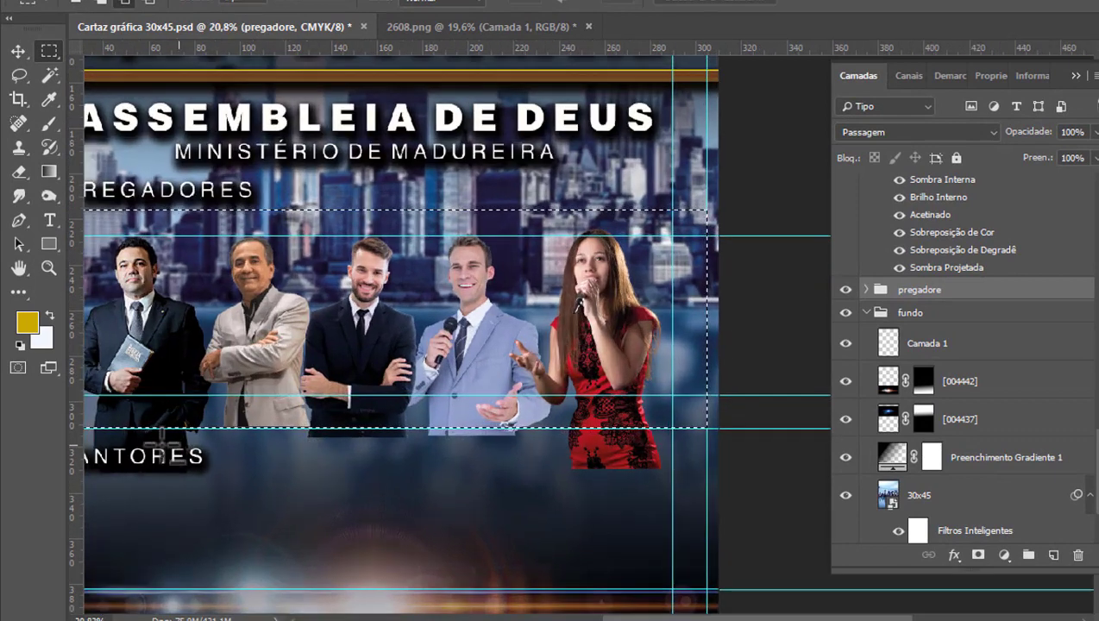
scroll(590, 427, "down", 1)
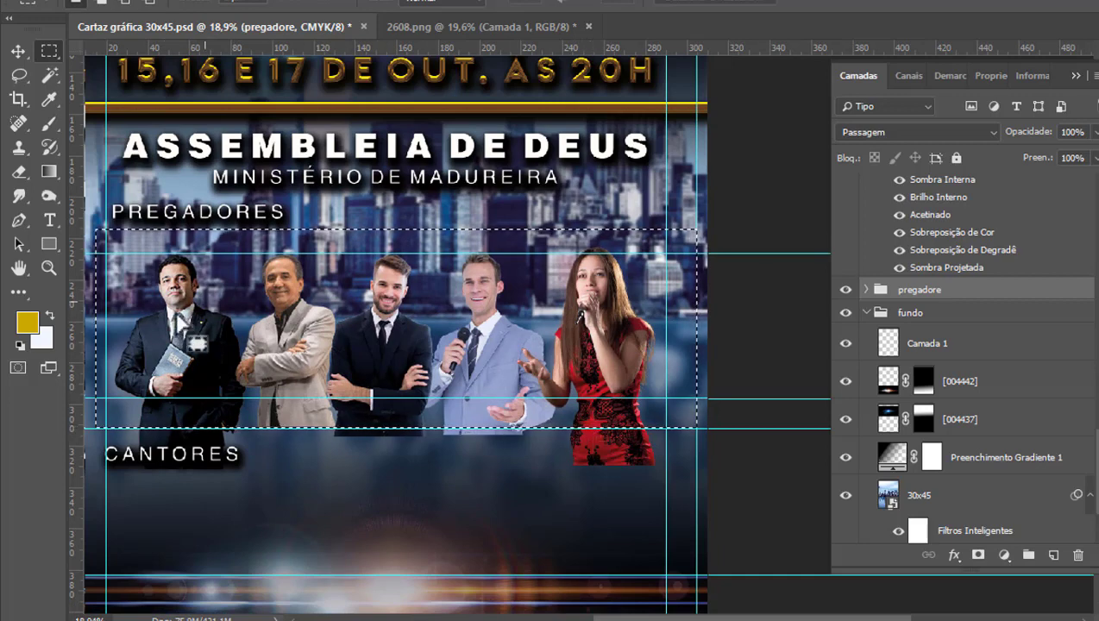
left_click(977, 557)
key("v")
scroll(979, 483, "up", 3)
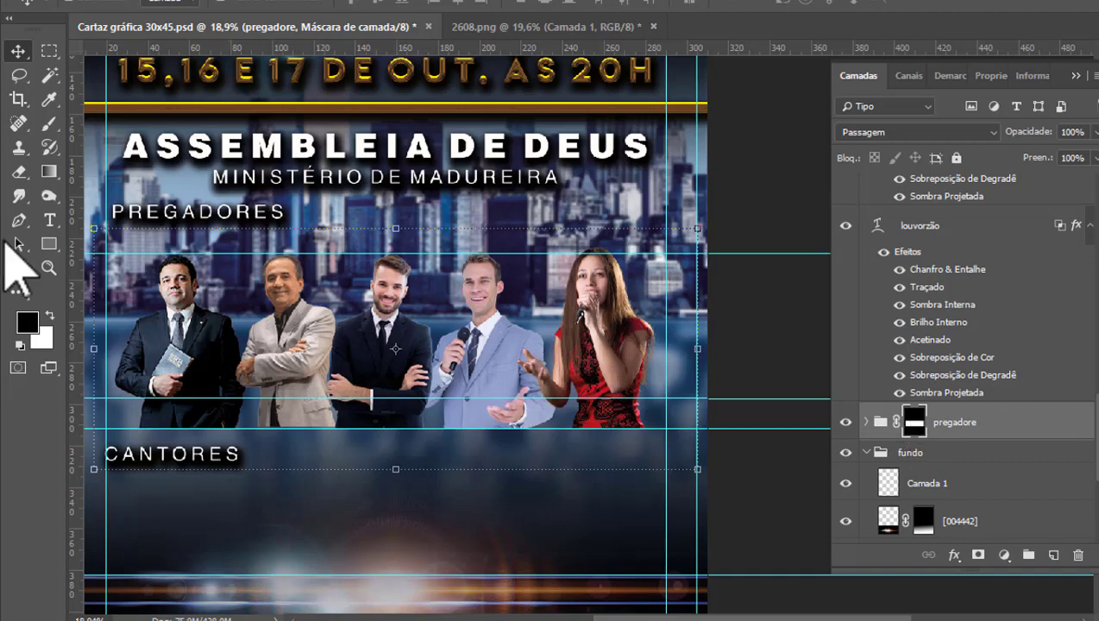
left_click(43, 171)
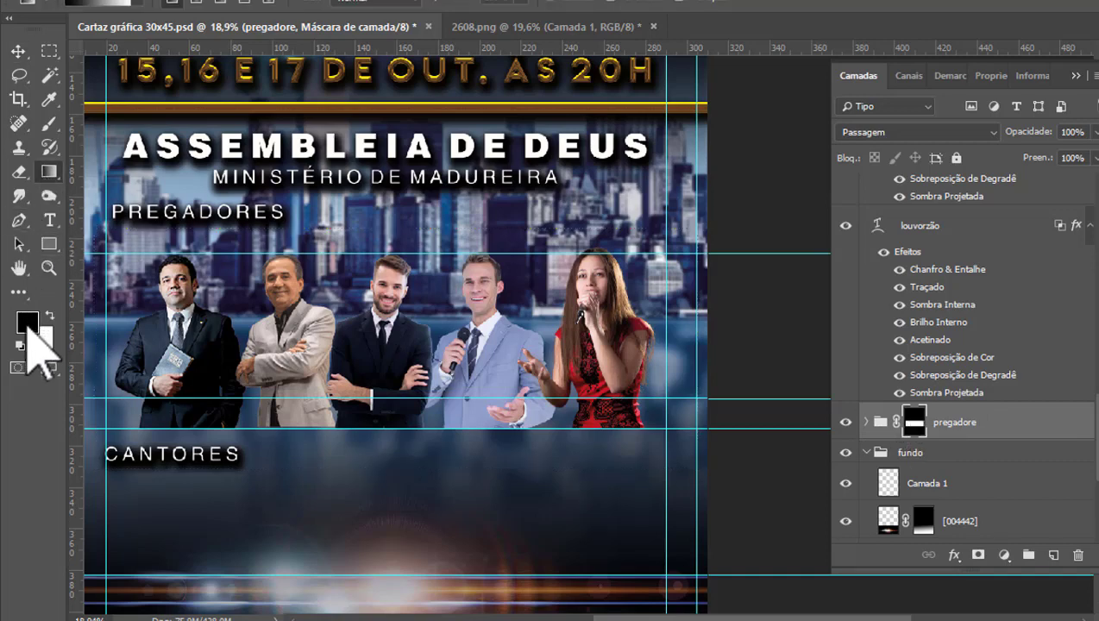
scroll(323, 384, "up", 1)
scroll(324, 384, "up", 1)
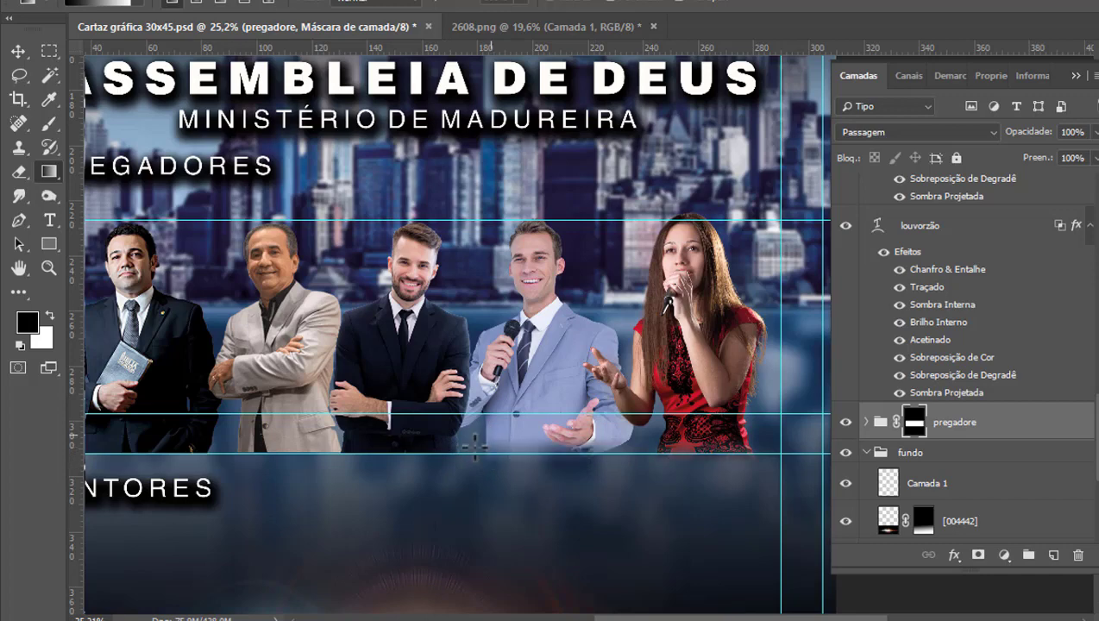
left_click_drag(489, 431, 486, 431)
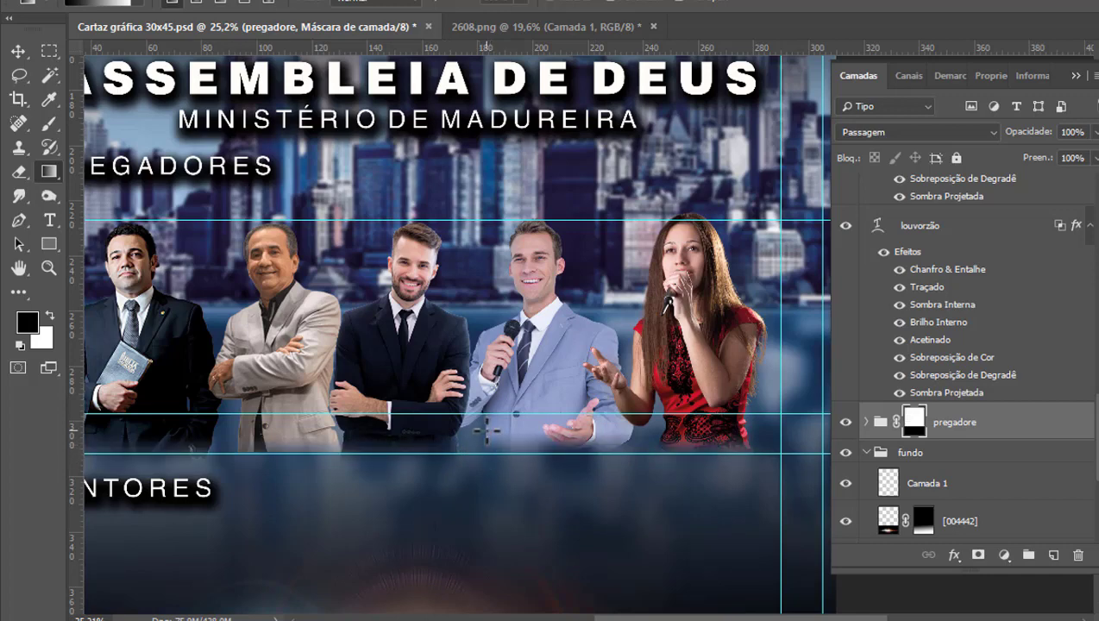
scroll(391, 385, "down", 2)
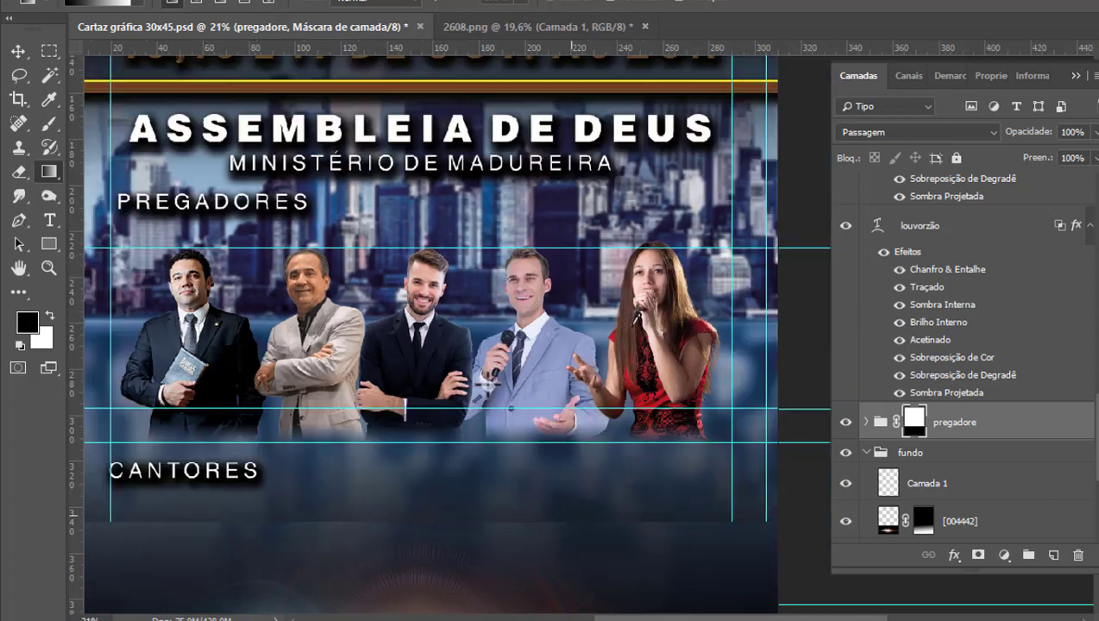
key("v")
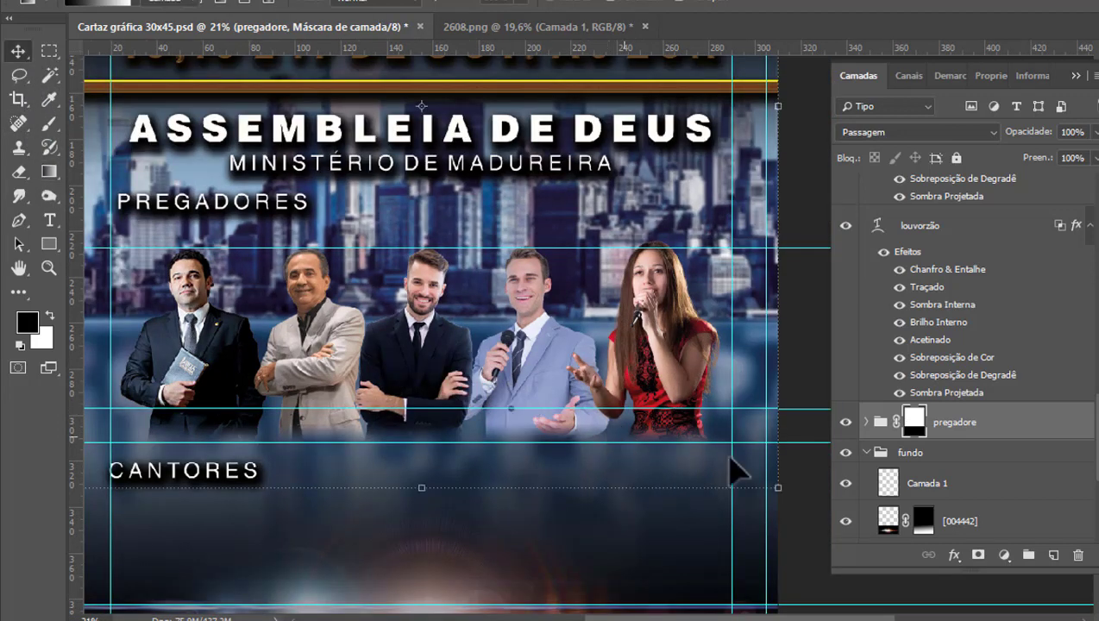
scroll(318, 312, "down", 1)
scroll(317, 313, "down", 1)
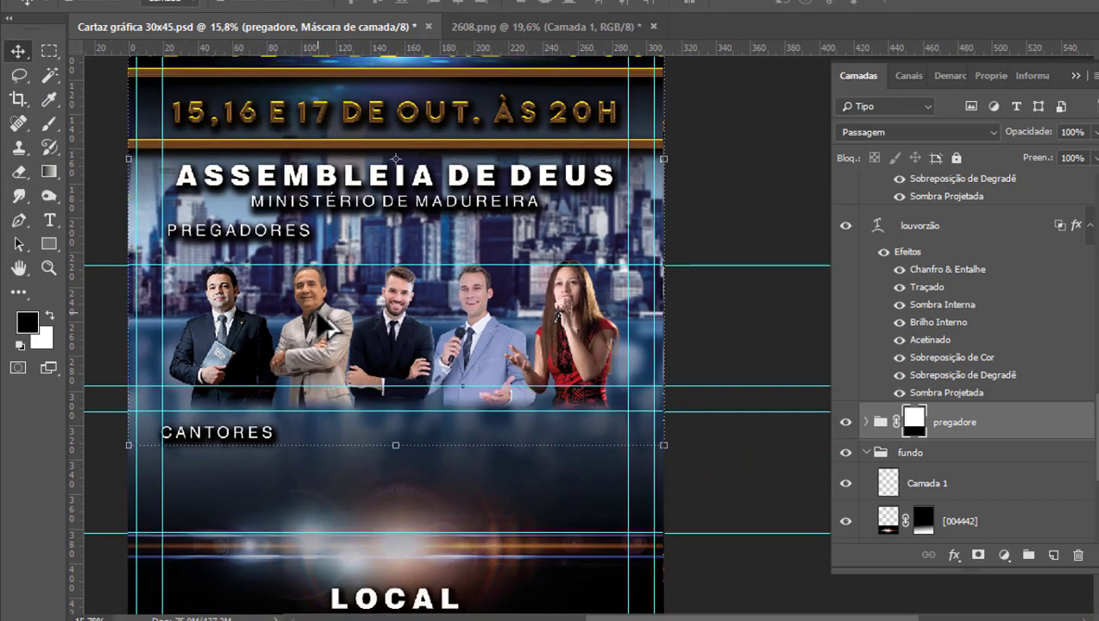
scroll(318, 312, "down", 1)
scroll(317, 312, "down", 1)
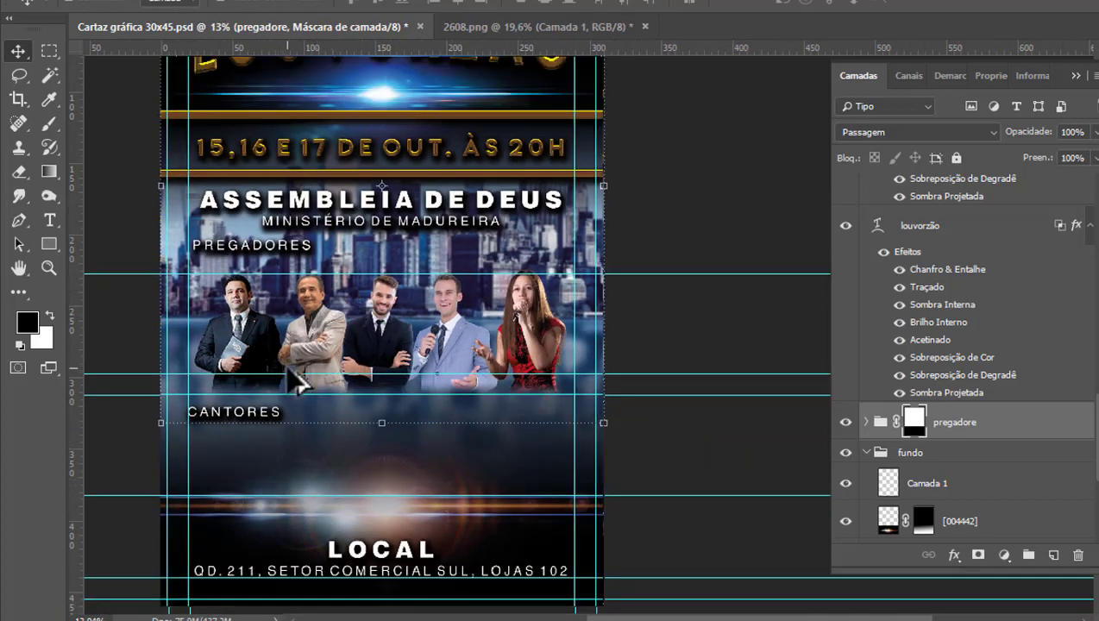
scroll(291, 375, "up", 3)
scroll(298, 380, "down", 1)
scroll(298, 379, "down", 2)
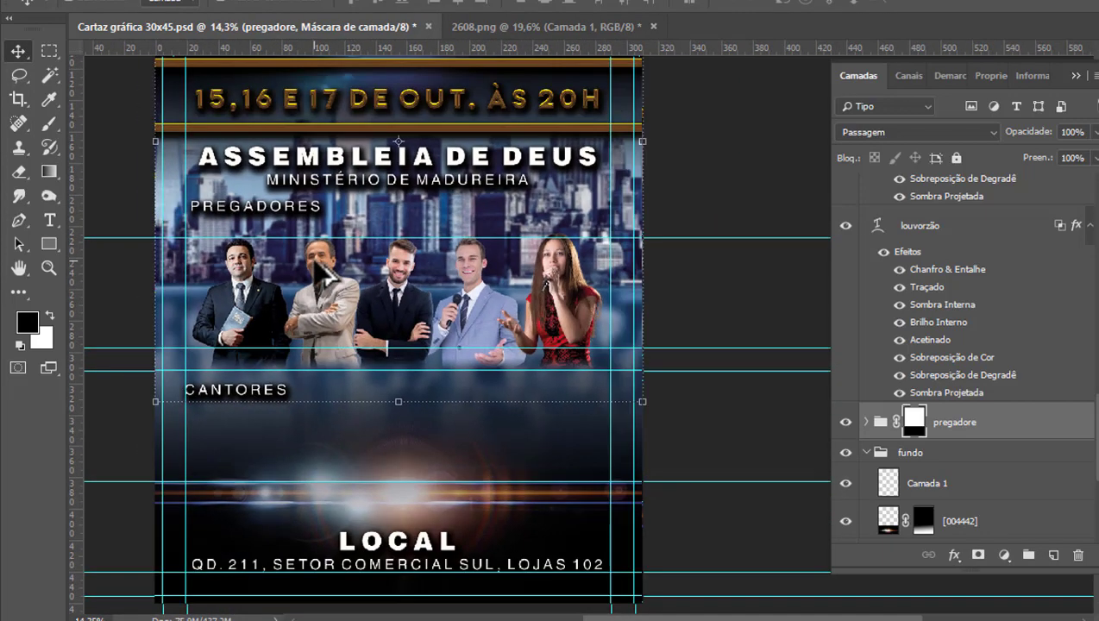
scroll(509, 414, "up", 1)
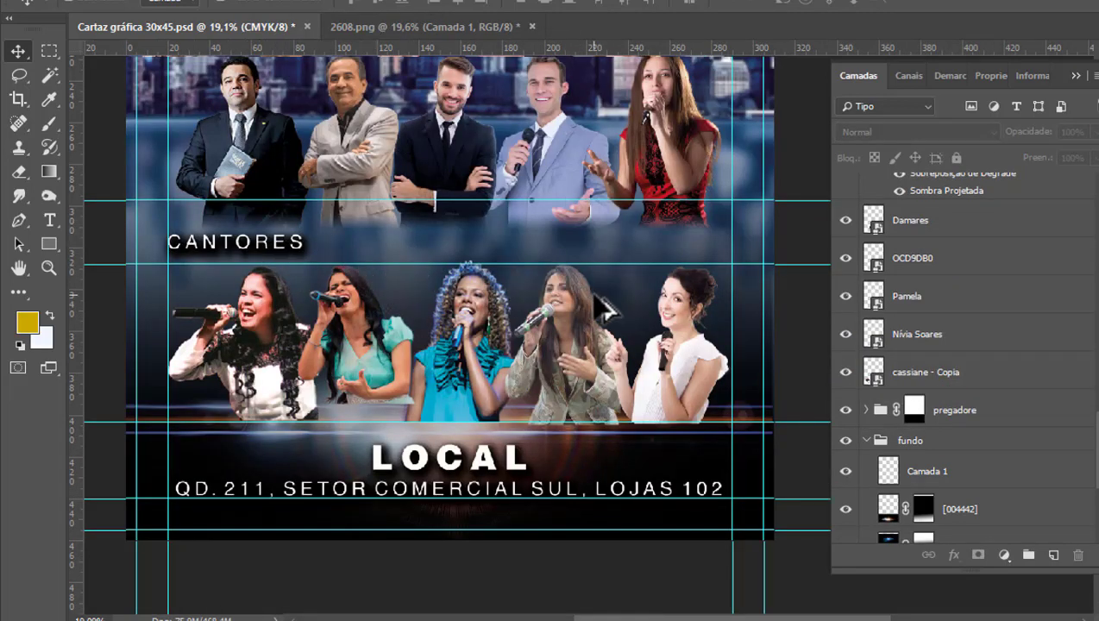
- Zoom in and out to inspect the edges of the five singers under CANTORES, then select the Pamela layer
scroll(344, 302, "up", 1)
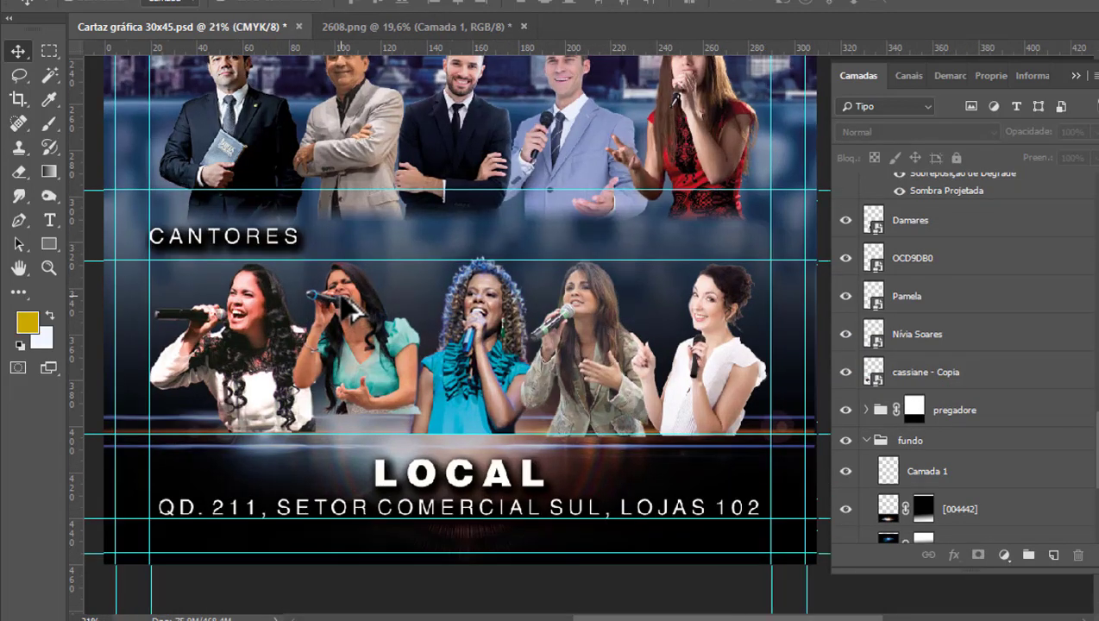
scroll(345, 302, "up", 2)
scroll(349, 301, "up", 1)
scroll(353, 300, "up", 2)
scroll(353, 298, "up", 2)
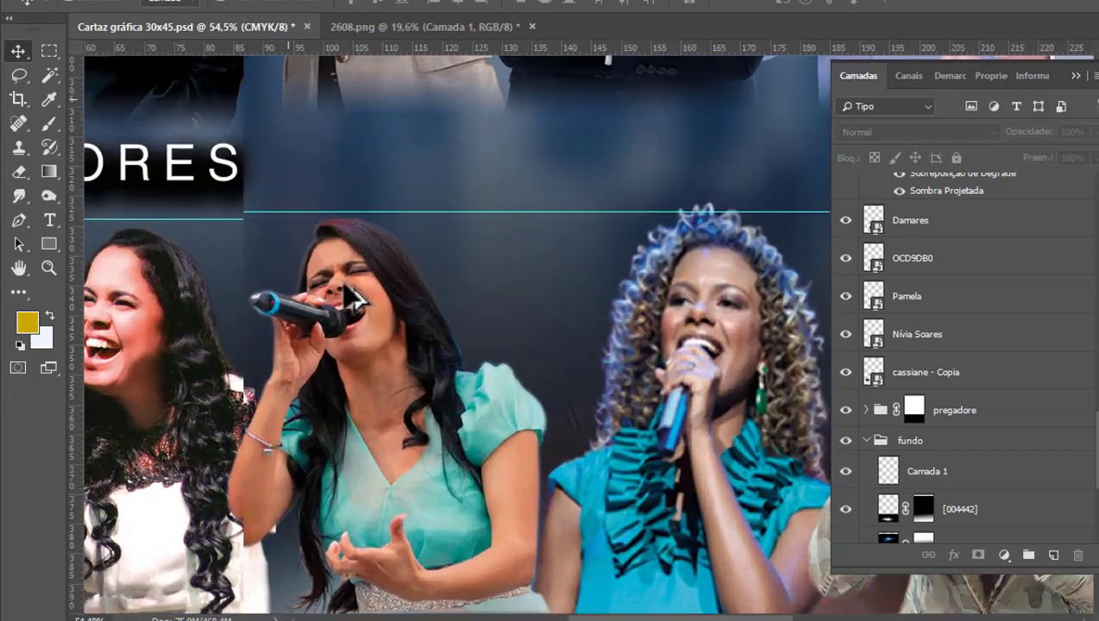
scroll(353, 298, "up", 1)
scroll(354, 298, "up", 2)
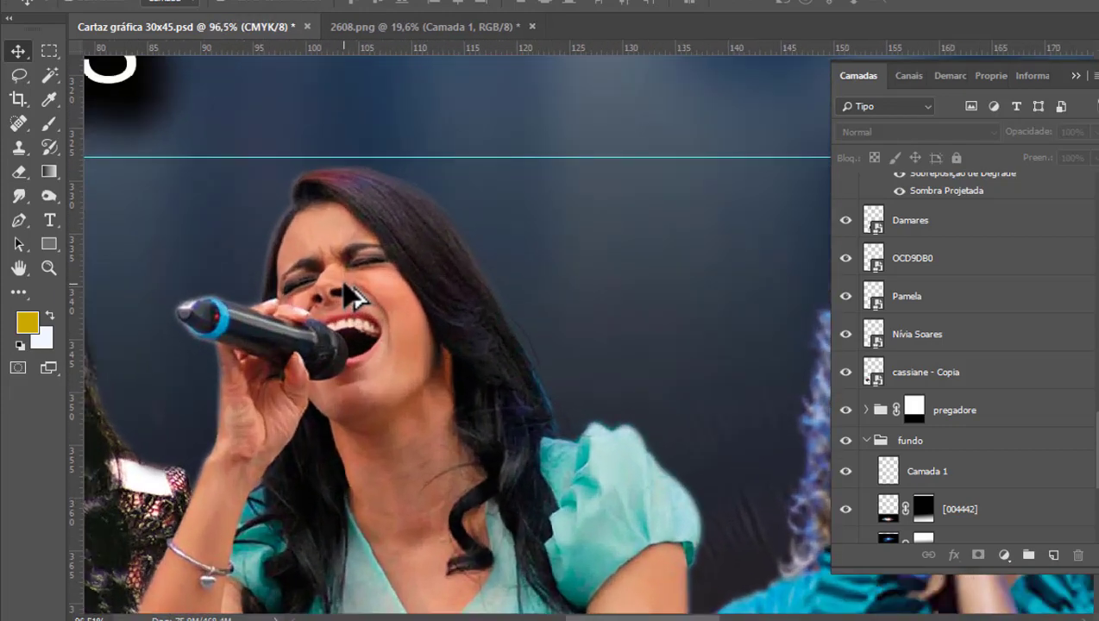
scroll(349, 291, "down", 1)
scroll(349, 292, "down", 2)
scroll(349, 291, "down", 2)
scroll(349, 291, "down", 1)
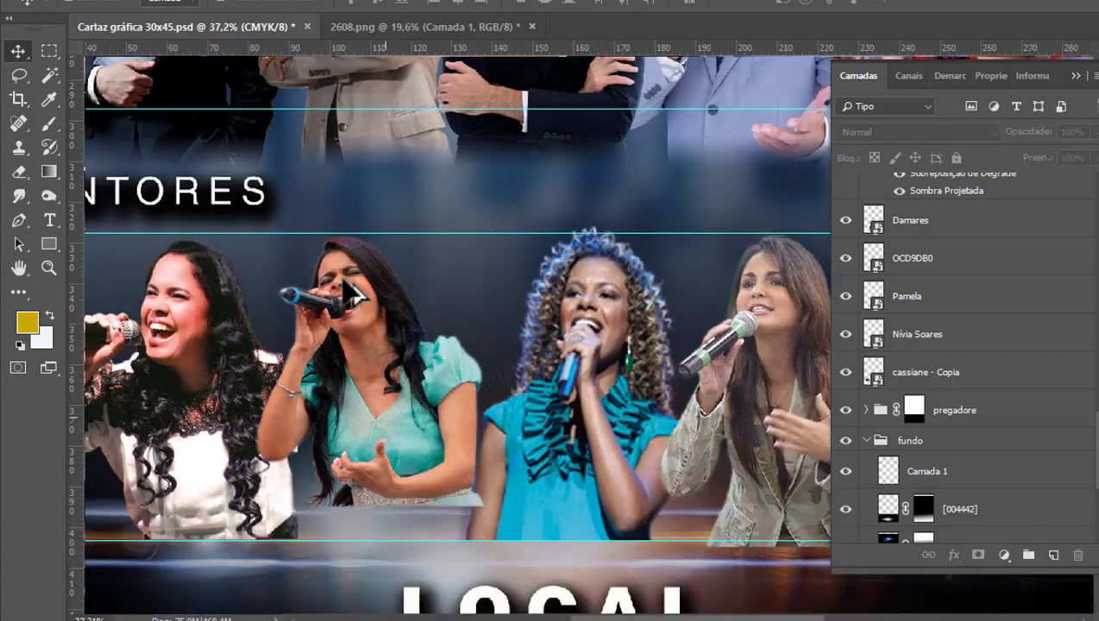
scroll(349, 294, "down", 1)
scroll(184, 294, "up", 1)
scroll(179, 295, "up", 2)
scroll(177, 296, "up", 2)
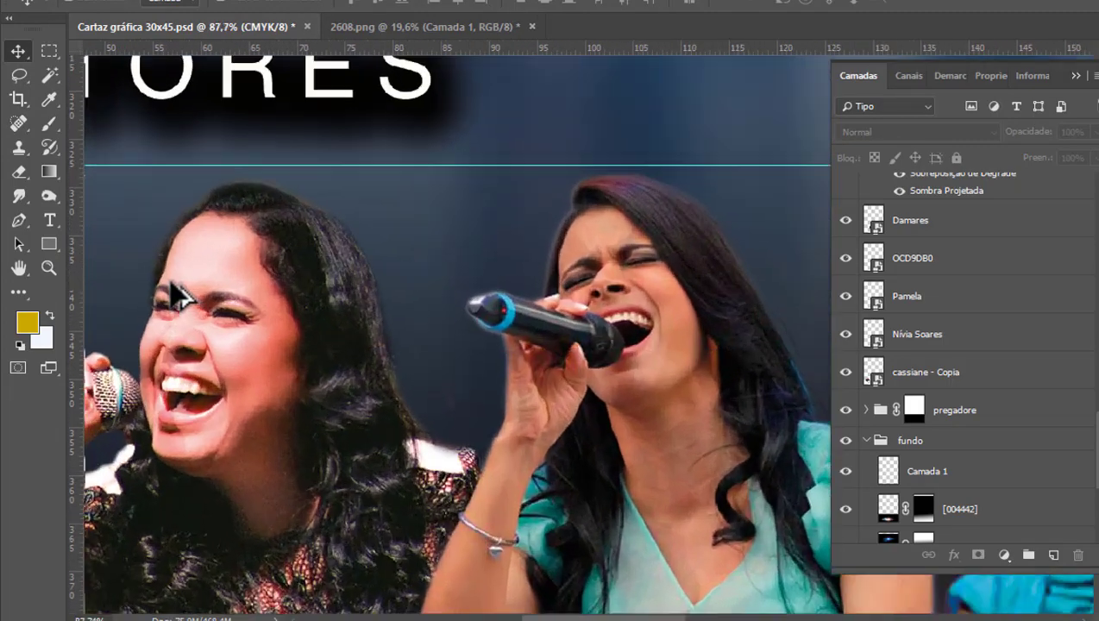
scroll(177, 295, "down", 2)
scroll(176, 296, "down", 2)
scroll(177, 296, "down", 4)
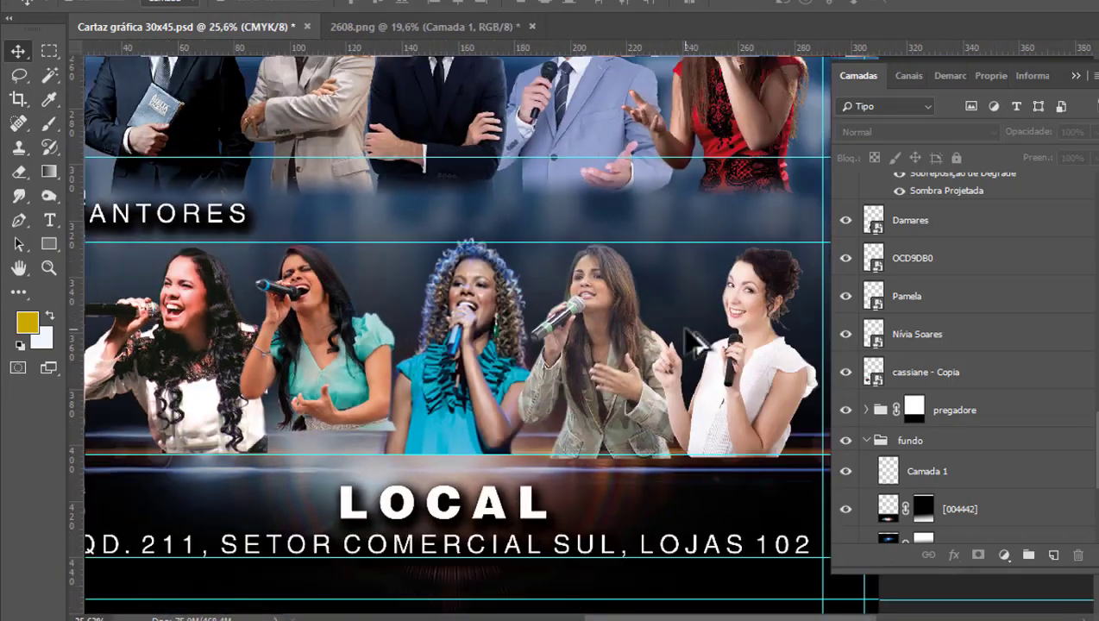
scroll(643, 300, "up", 1)
scroll(643, 300, "up", 1)
scroll(638, 302, "up", 2)
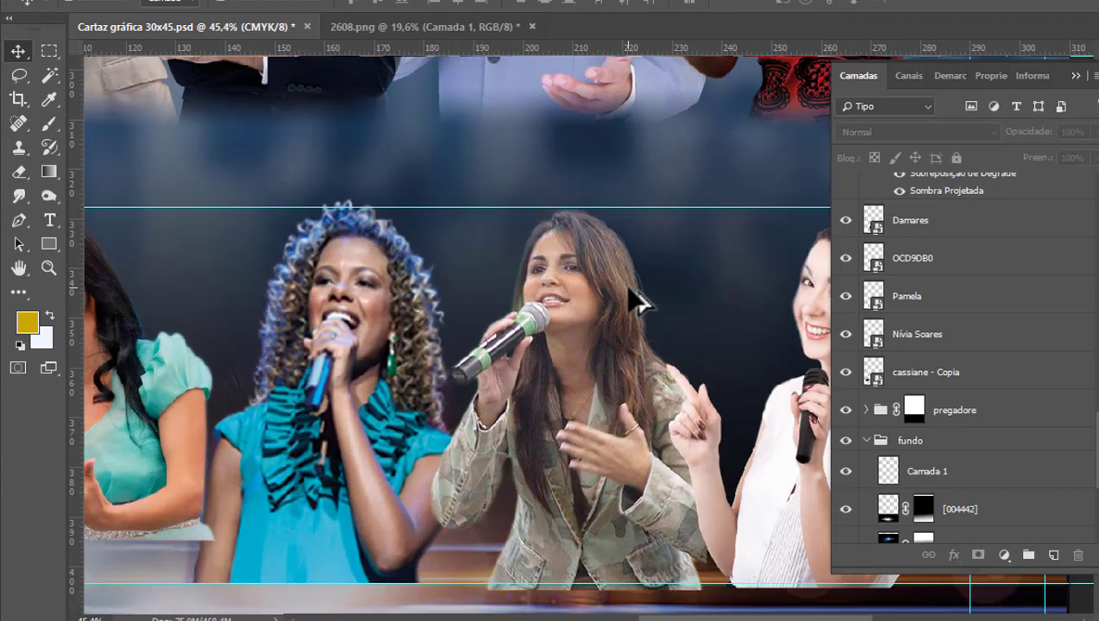
scroll(577, 302, "up", 2)
scroll(595, 276, "up", 2)
scroll(604, 245, "up", 1)
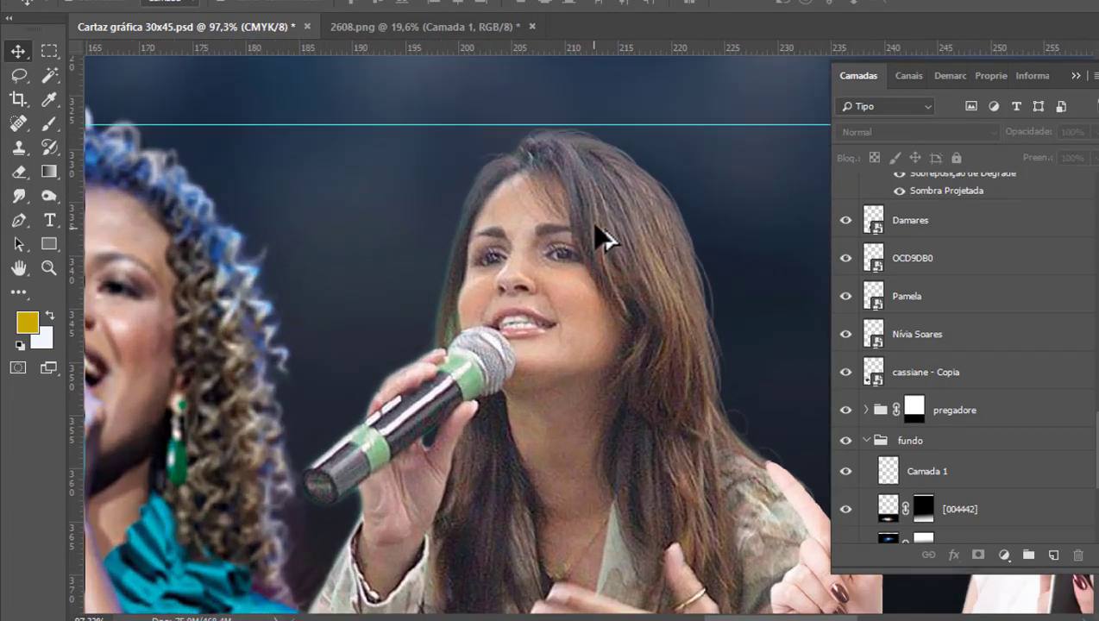
scroll(536, 219, "down", 2)
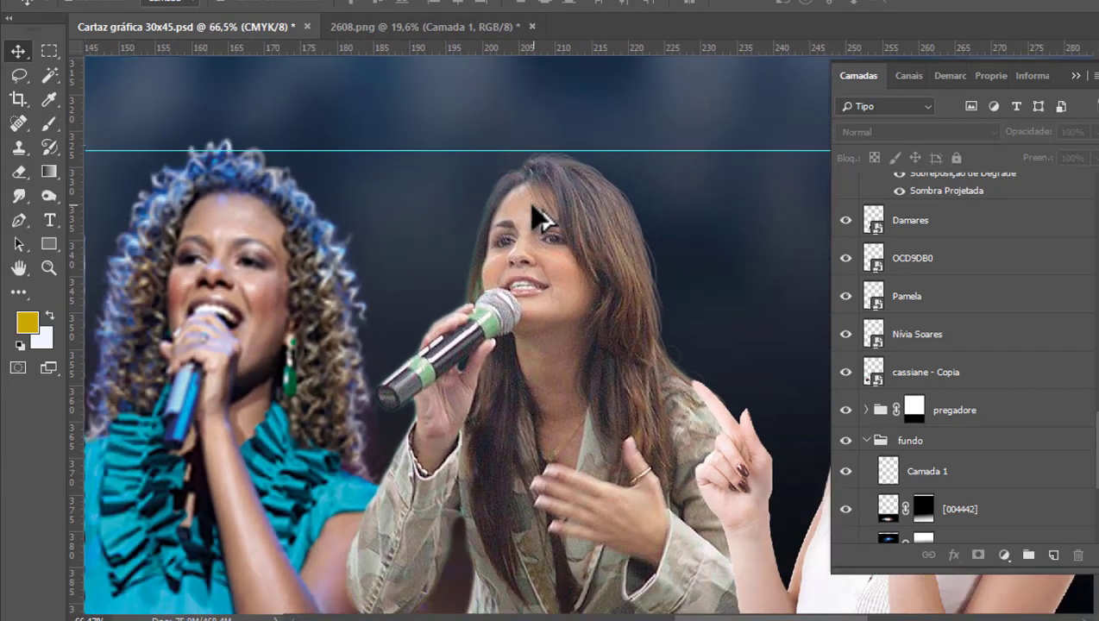
scroll(536, 219, "down", 2)
scroll(514, 226, "down", 1)
scroll(518, 228, "down", 1)
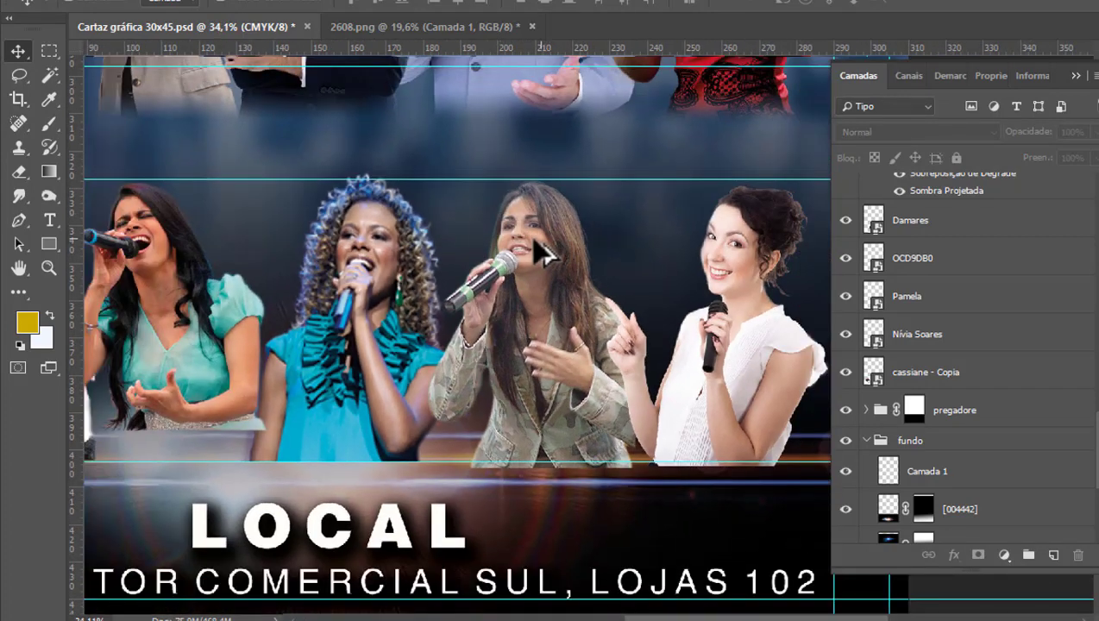
left_click(530, 243)
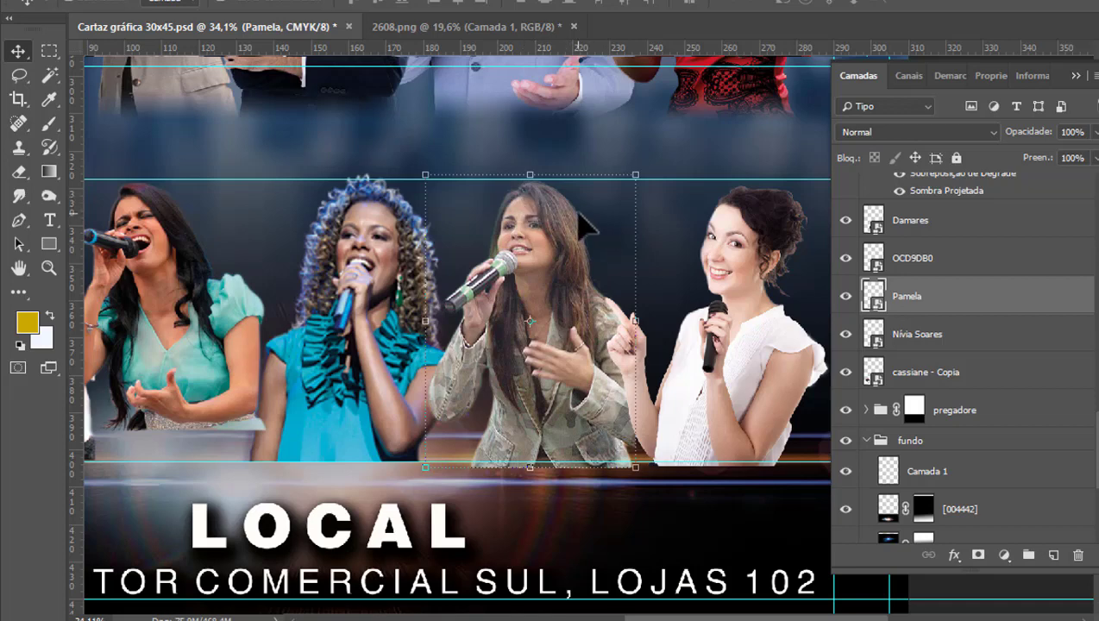
scroll(579, 216, "up", 1)
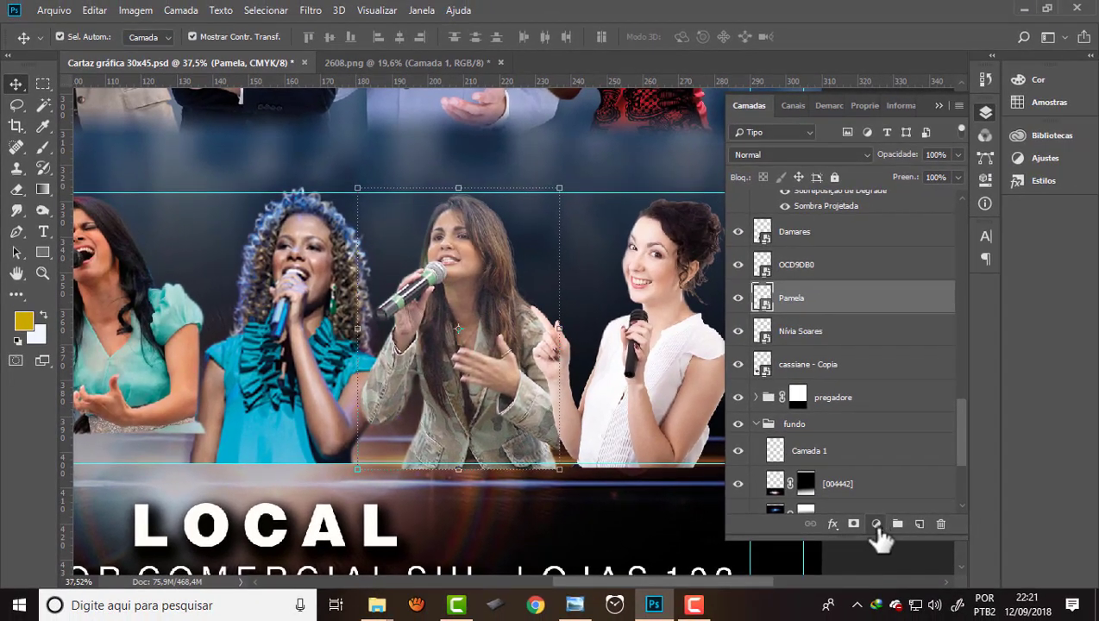
- Add a Levels adjustment layer with input levels 22, 1.00 and 204
left_click(877, 526)
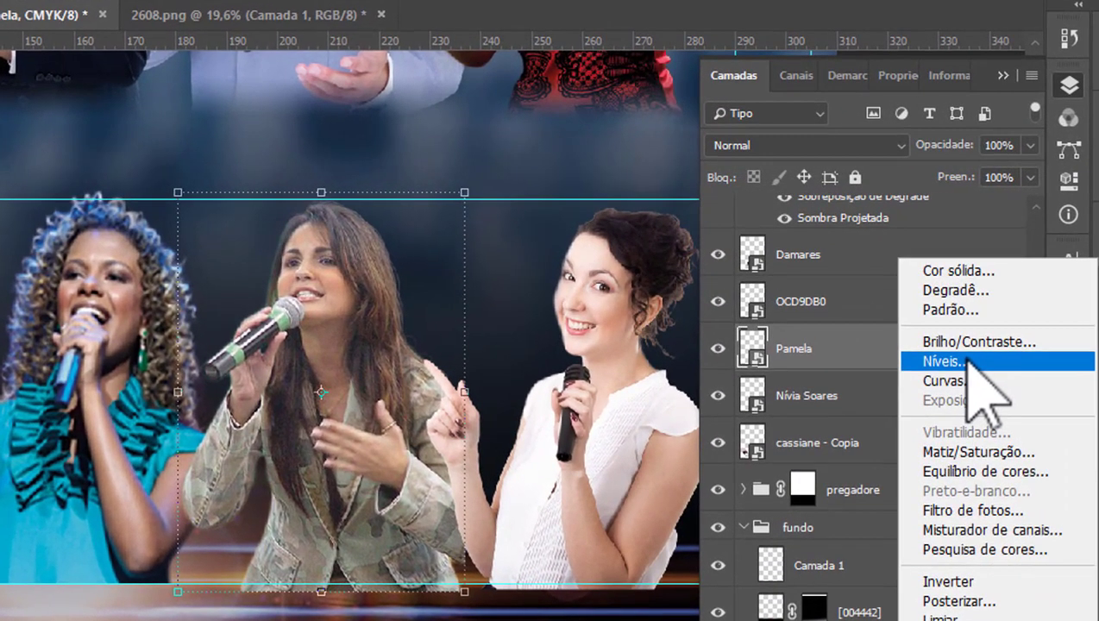
left_click(907, 307)
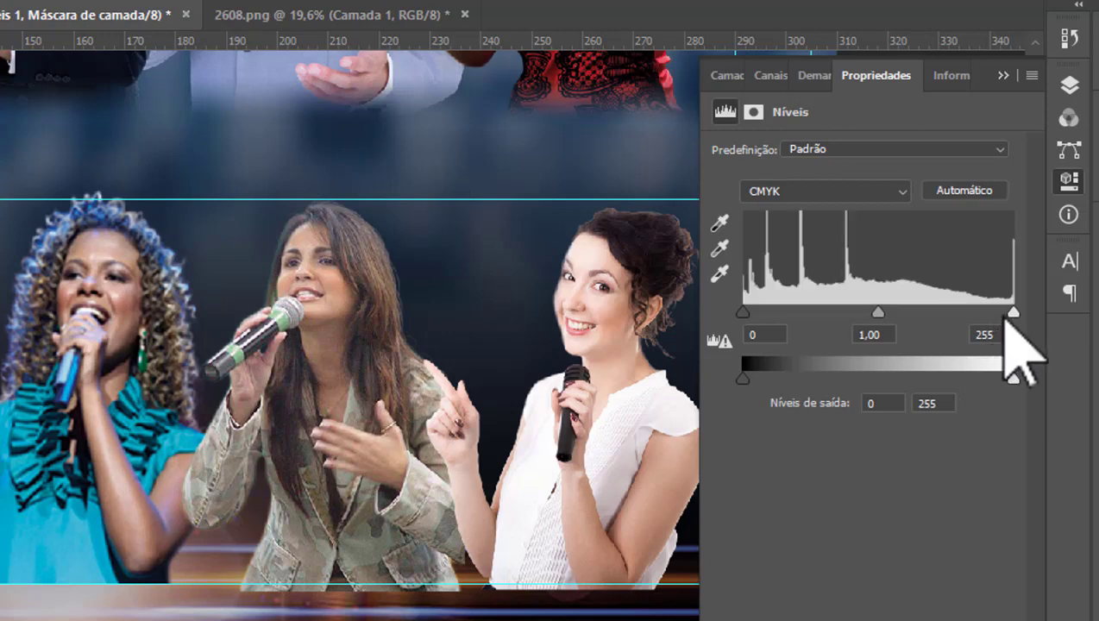
left_click_drag(1013, 314, 979, 324)
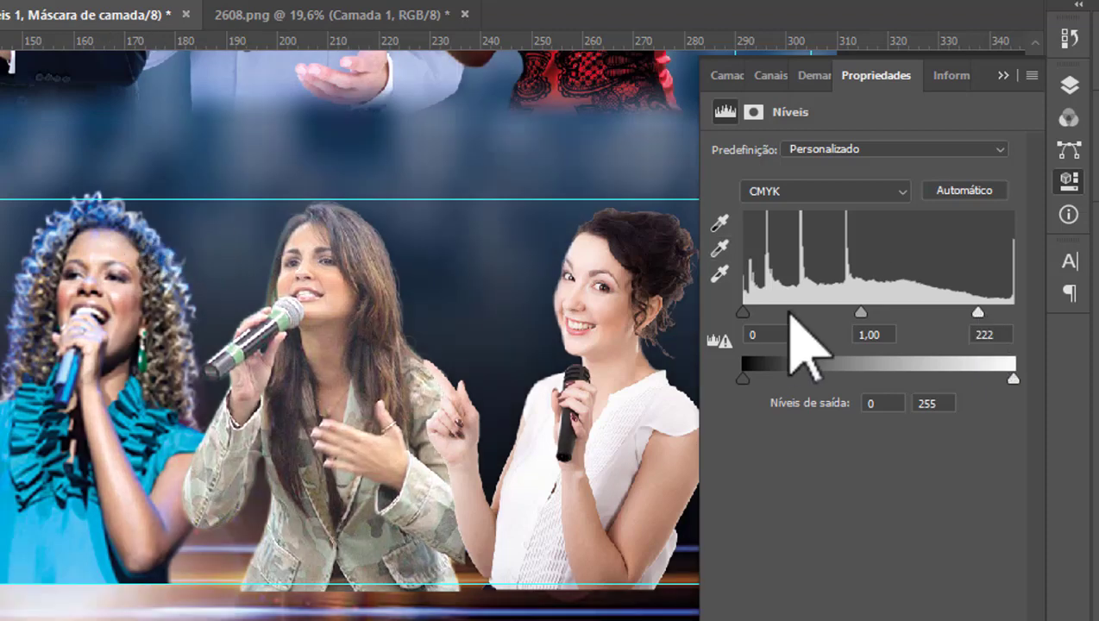
left_click_drag(747, 312, 767, 313)
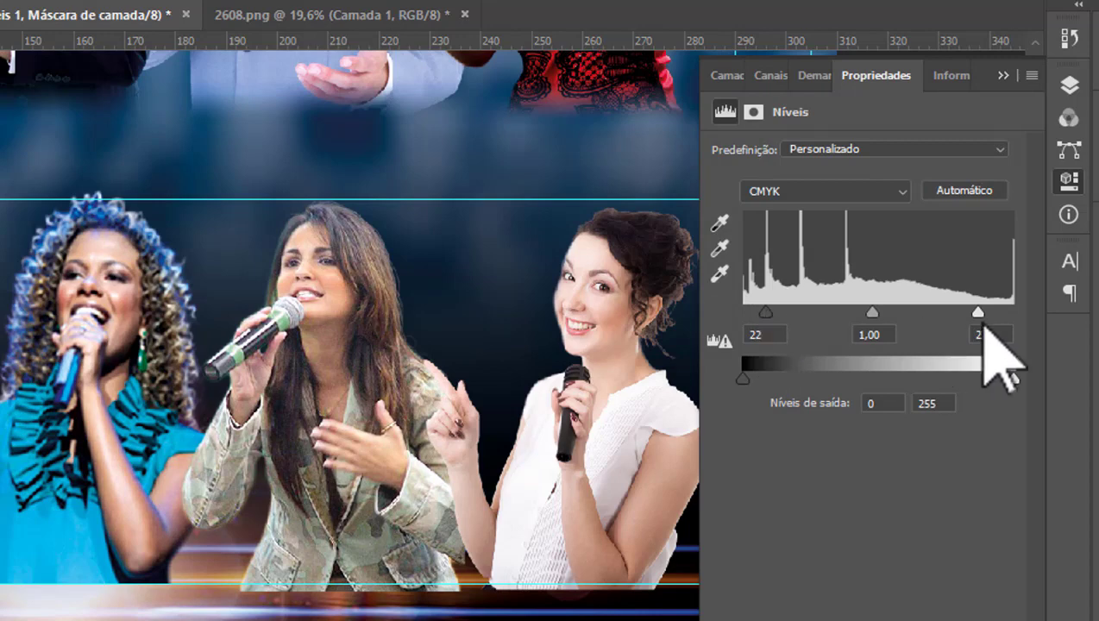
left_click_drag(977, 312, 959, 313)
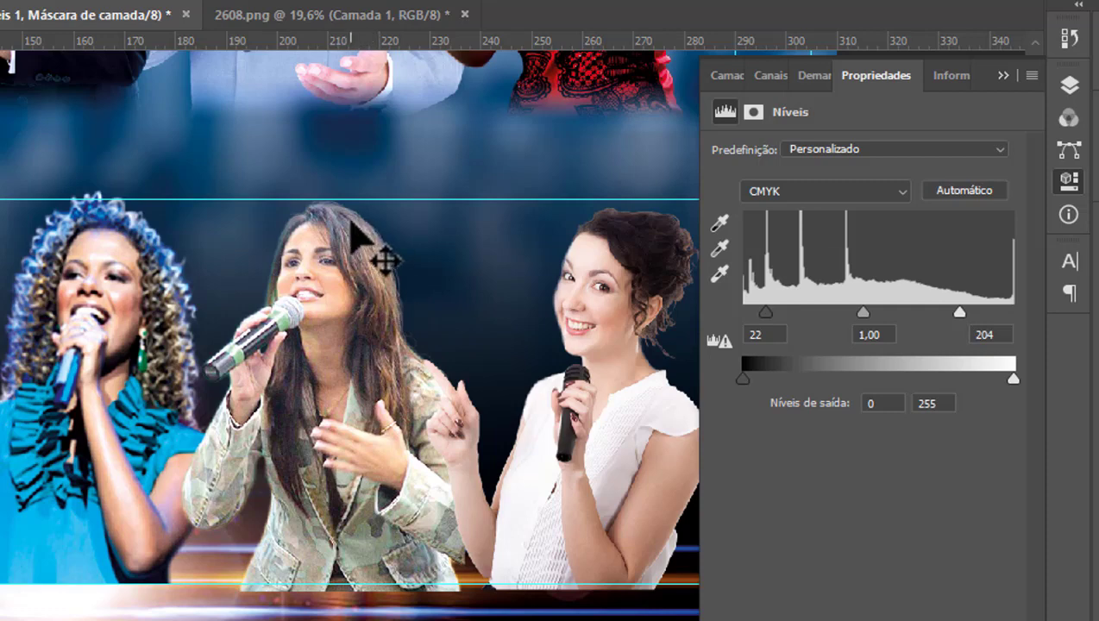
- Collapse the Levels settings, then select Níveis 1 above Pamela and open its layer options
left_click(1003, 75)
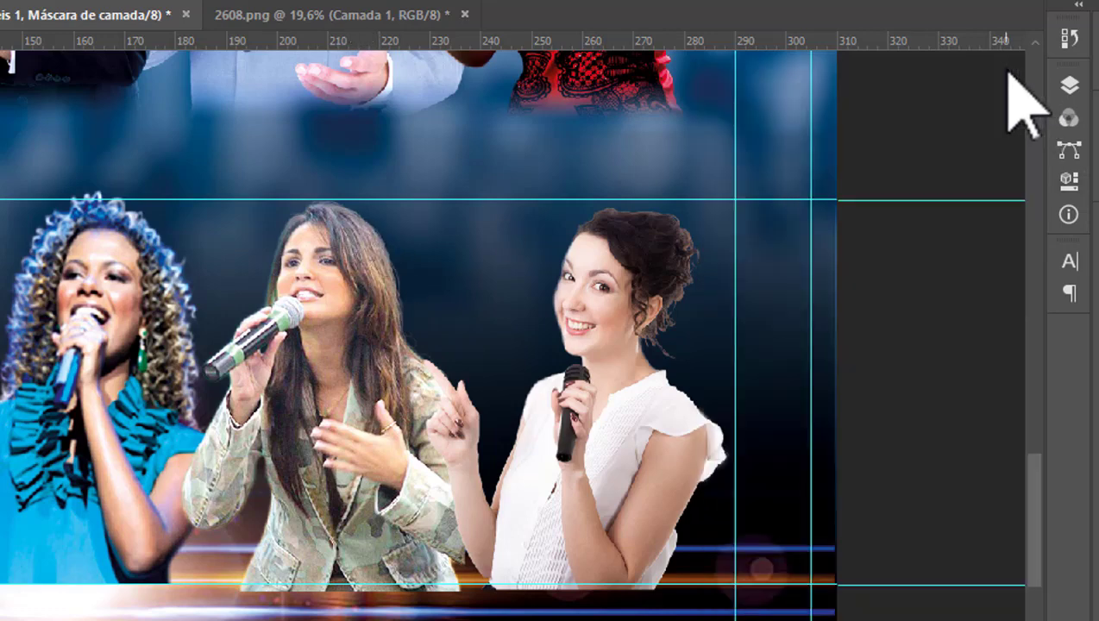
left_click(1063, 82)
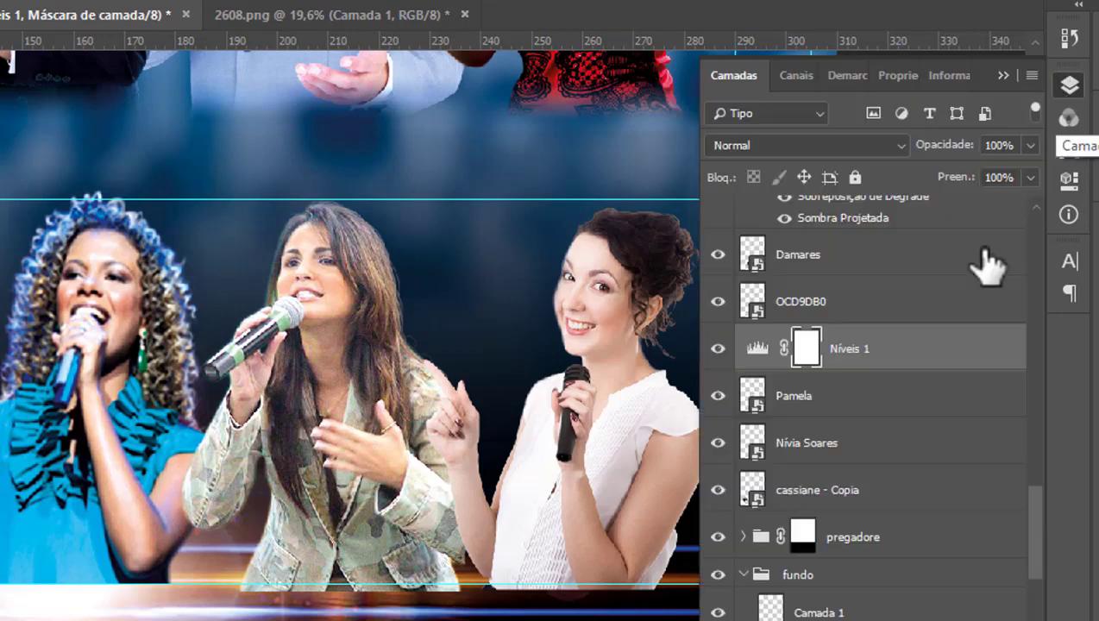
left_click(799, 401)
left_click(905, 356)
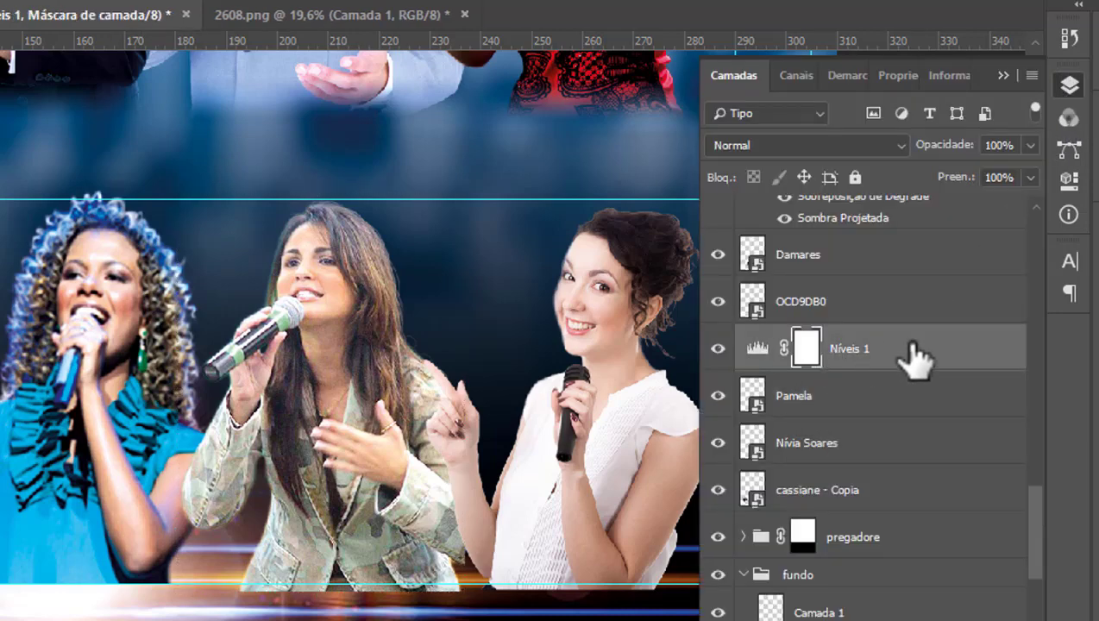
right_click(912, 357)
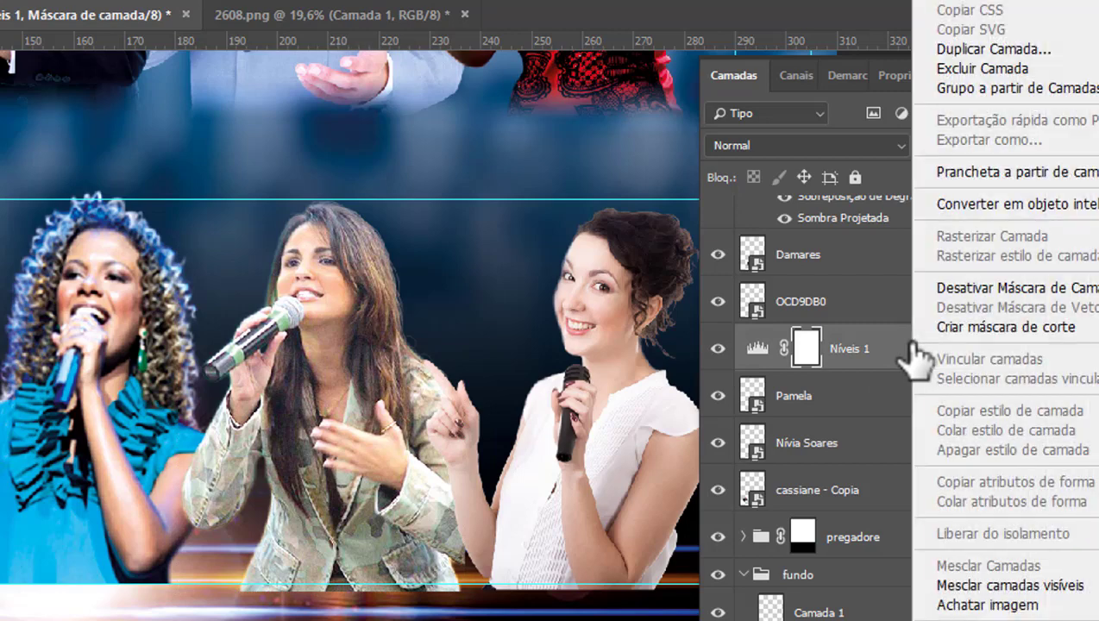
- Clip Níveis 1 to the Pamela layer so the contrast boost affects only her photo
left_click(958, 327)
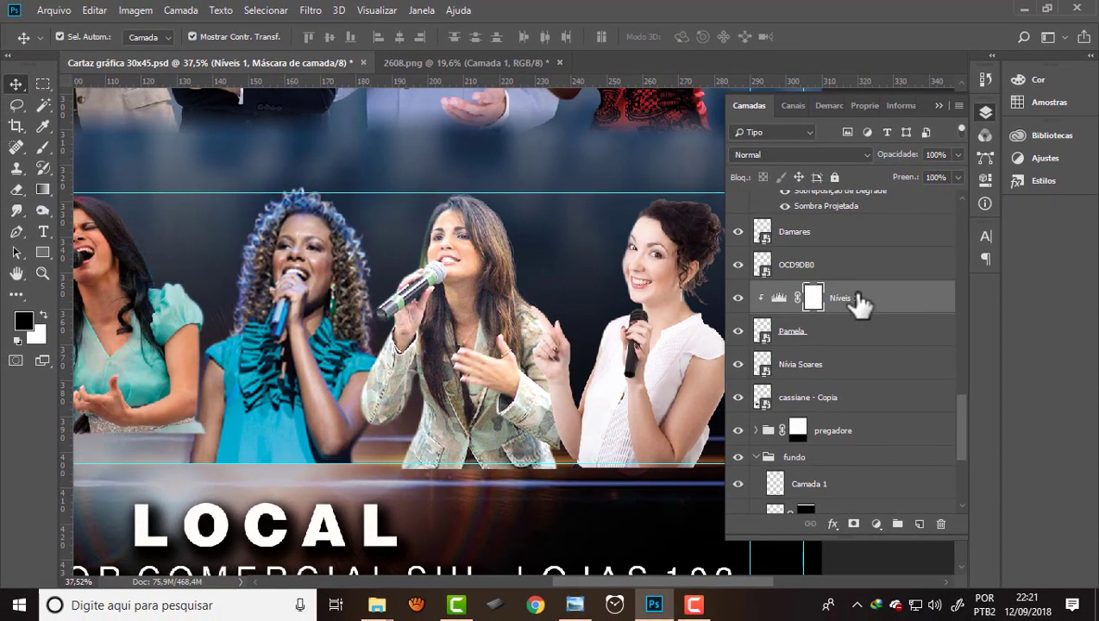
left_click(825, 335, "shift")
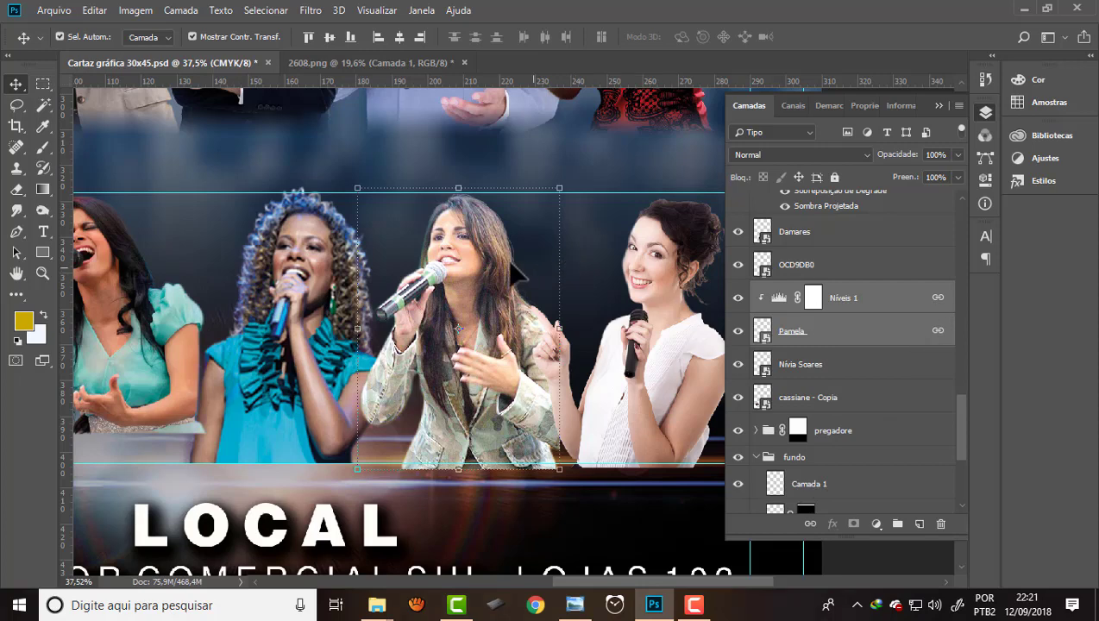
scroll(476, 259, "down", 1)
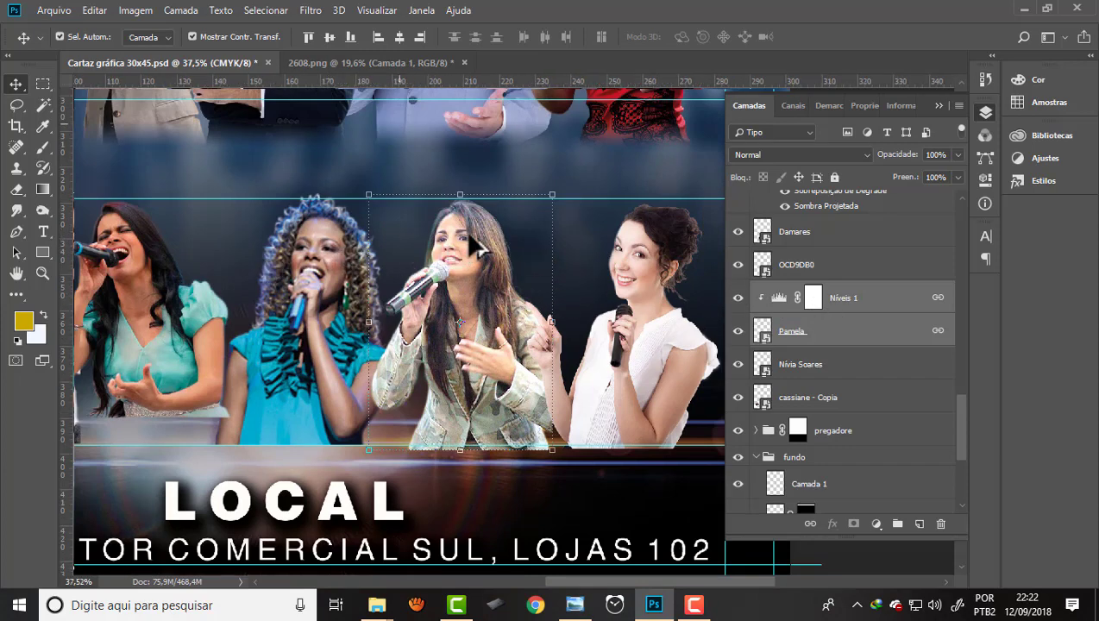
scroll(473, 256, "up", 1)
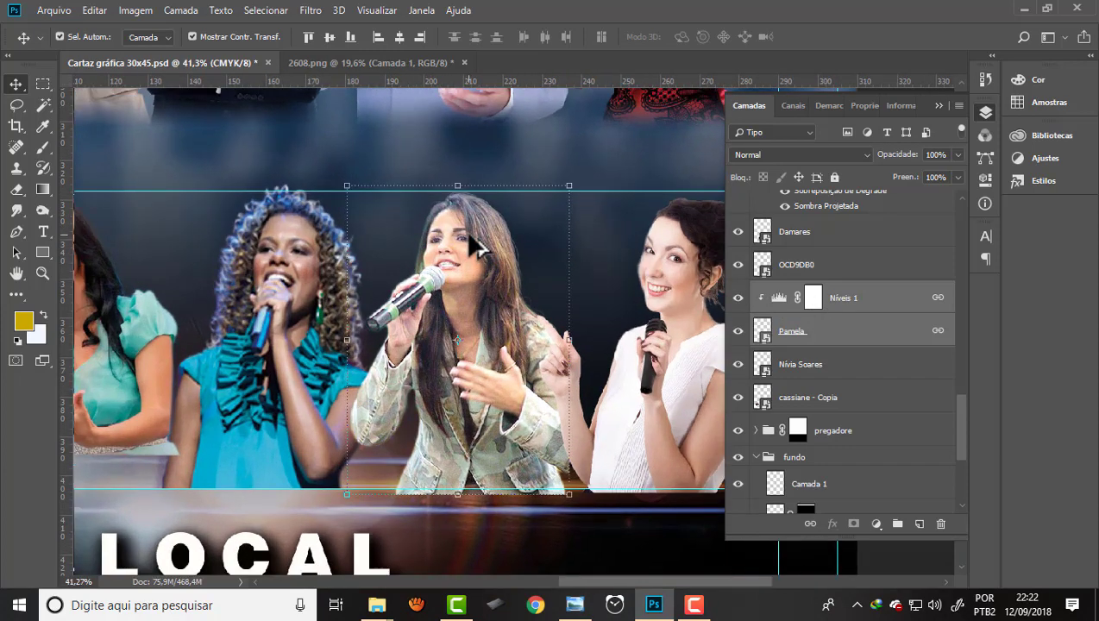
- Fine-tune the Níveis 1 white input level, close its settings and zoom out to the singer row
double_click(779, 298)
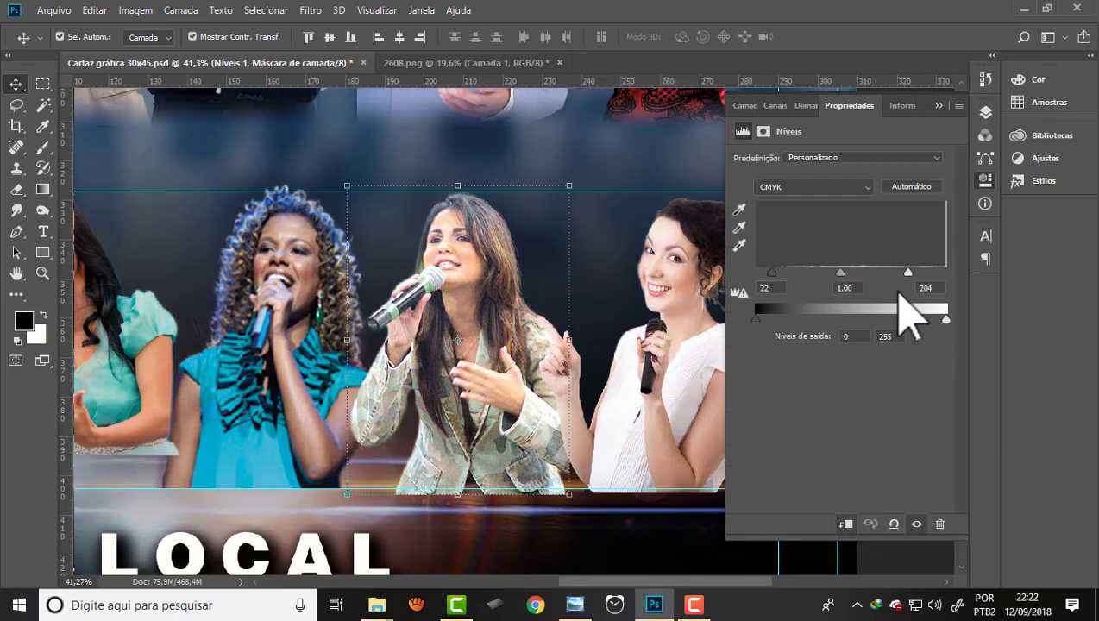
left_click_drag(911, 276, 923, 276)
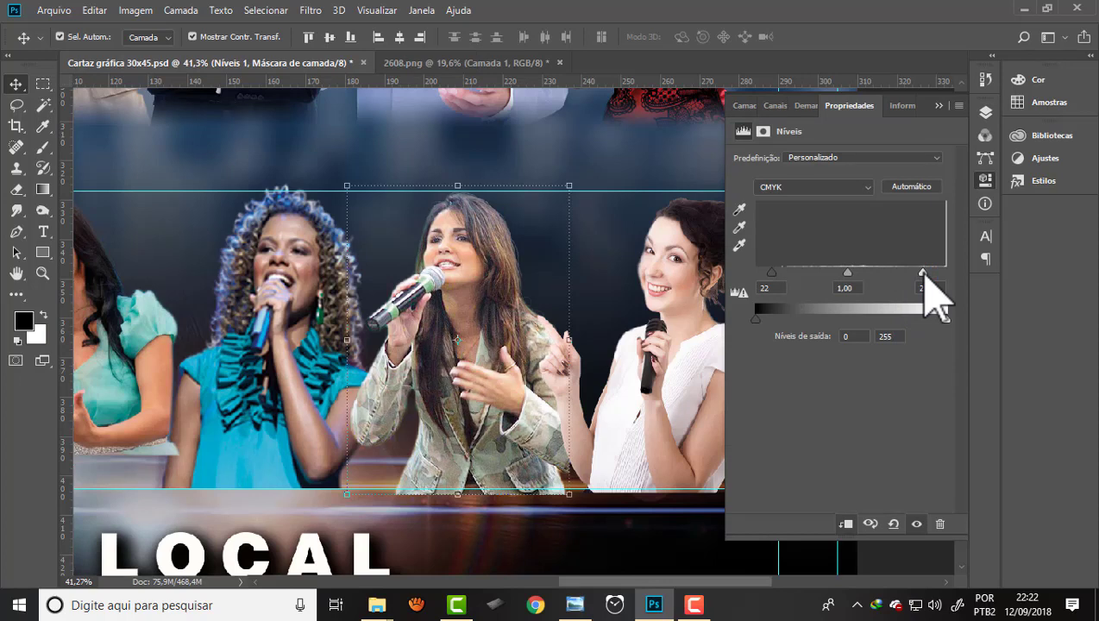
left_click_drag(925, 275, 921, 277)
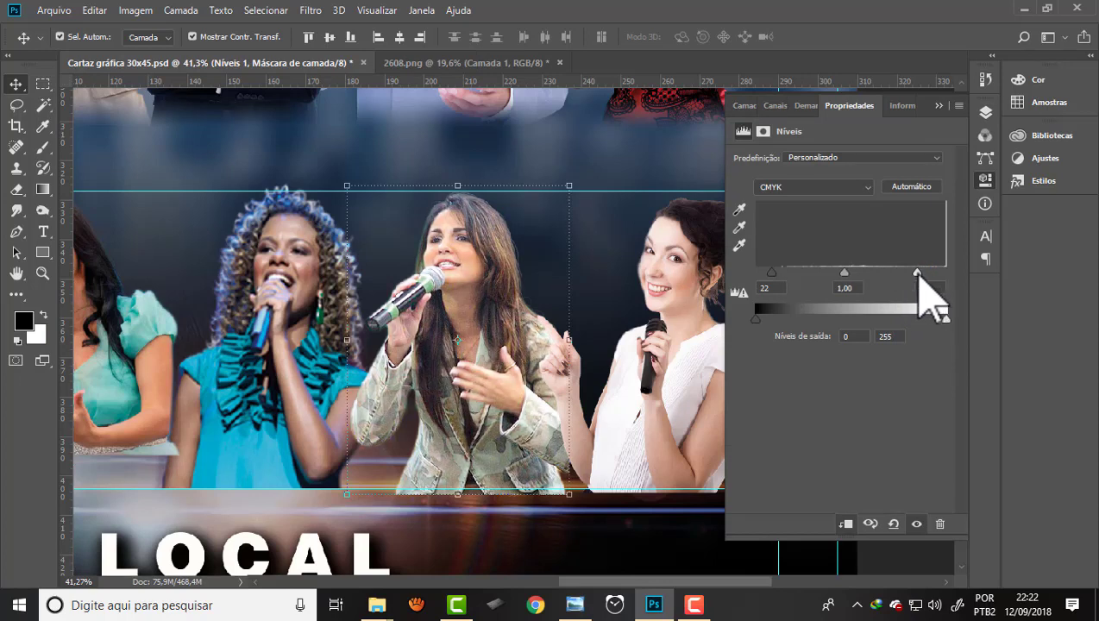
left_click(948, 112)
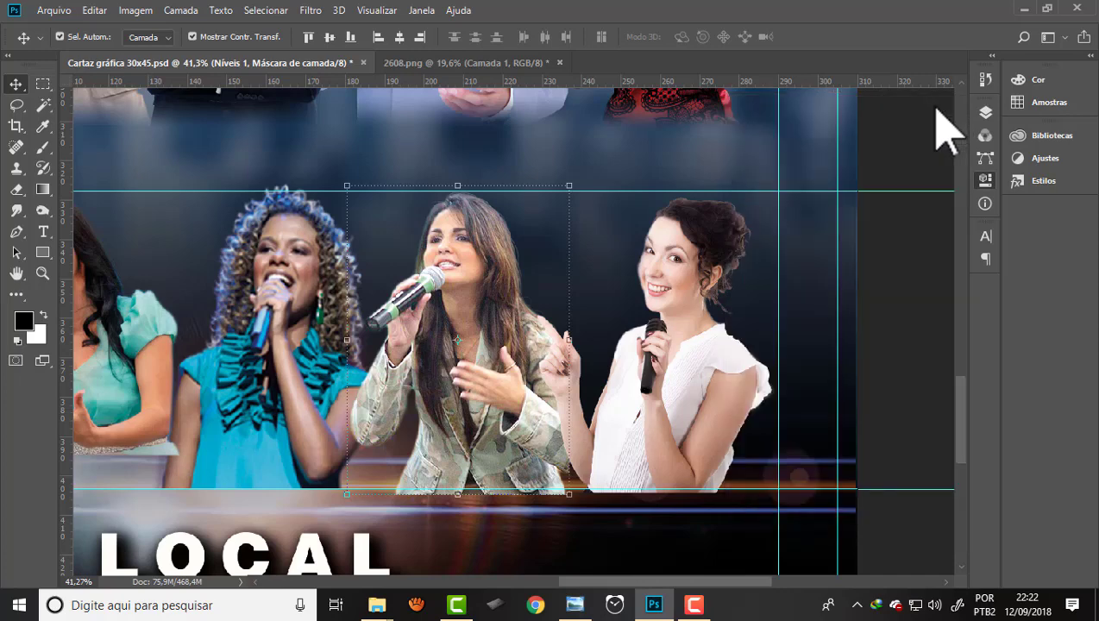
scroll(483, 275, "down", 2)
scroll(483, 259, "down", 2)
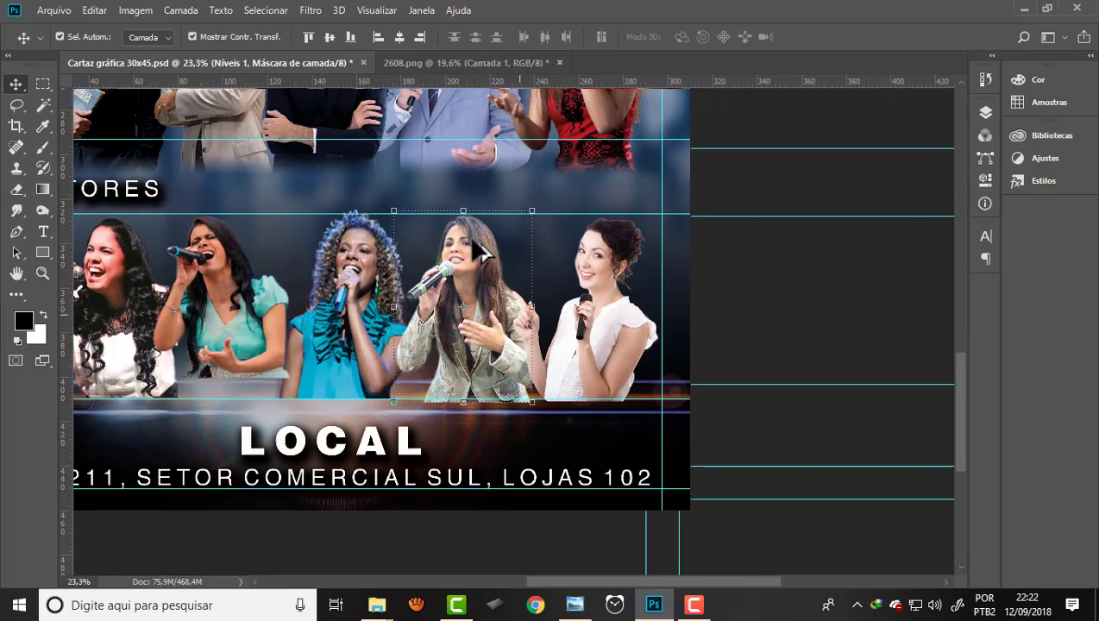
scroll(483, 252, "down", 1)
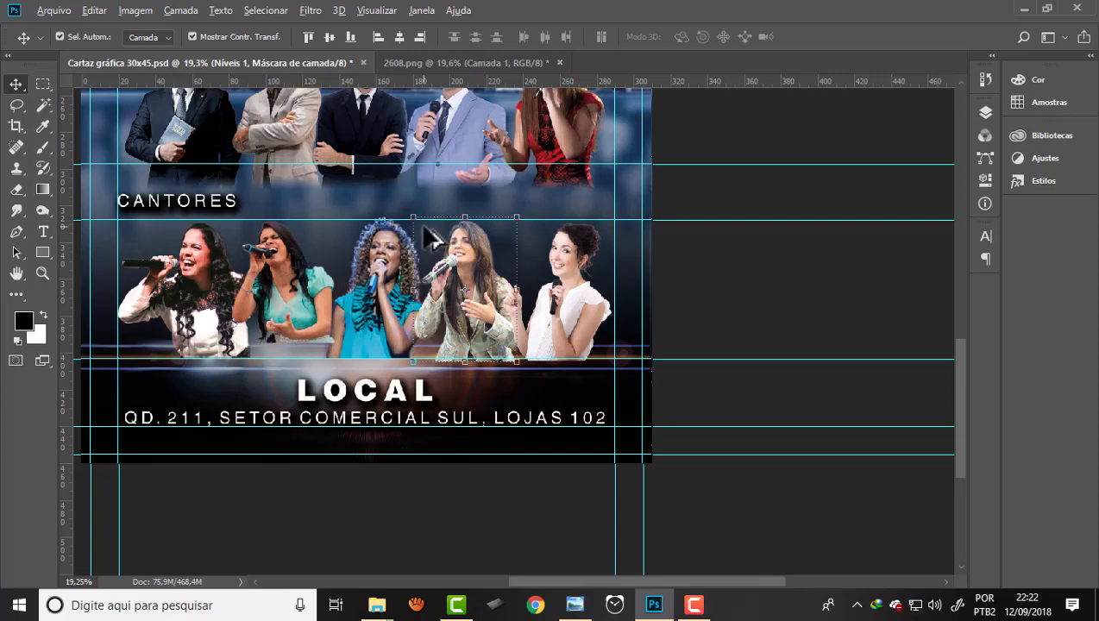
scroll(431, 238, "up", 1)
- Group the singer layers from Damares down to Nívia Soares into a new group, Agrupar 1
left_click(985, 112)
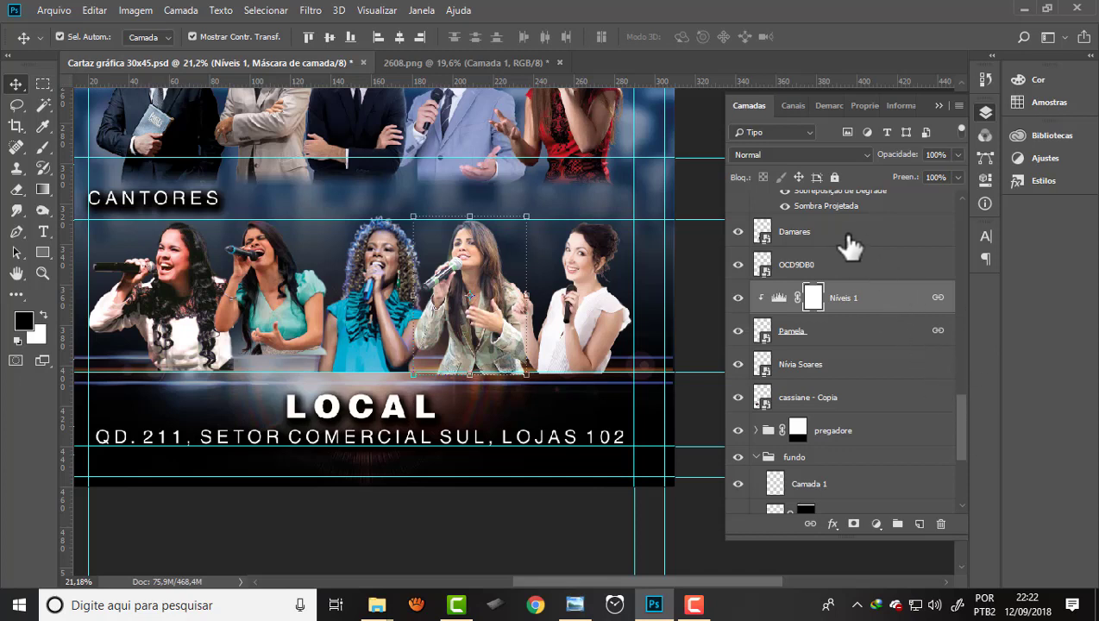
scroll(964, 420, "up", 1)
scroll(964, 418, "up", 2)
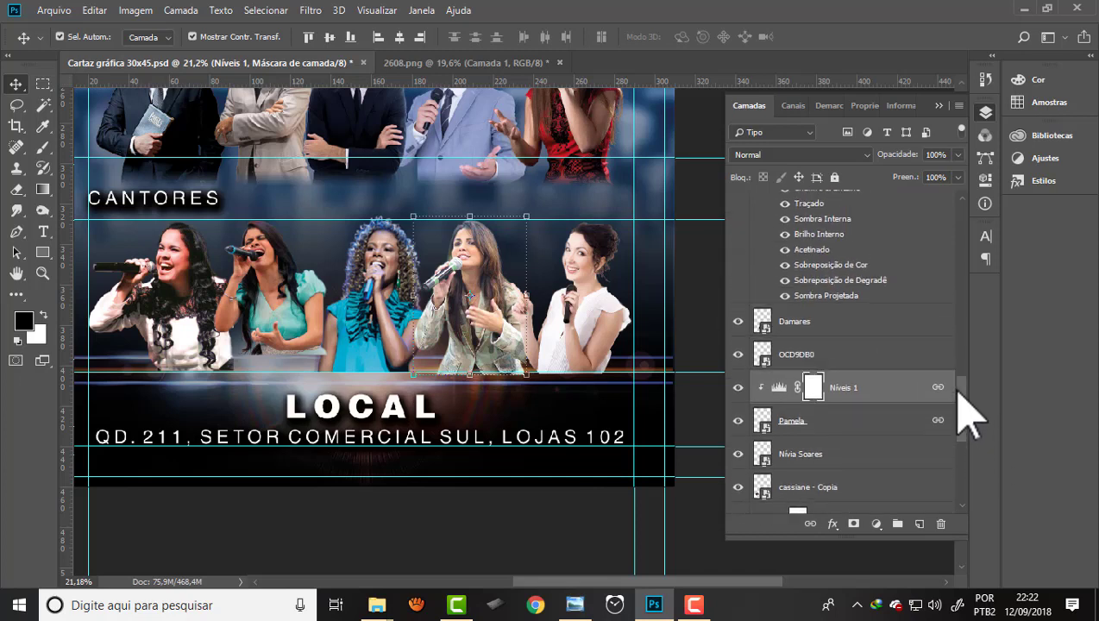
left_click(858, 326)
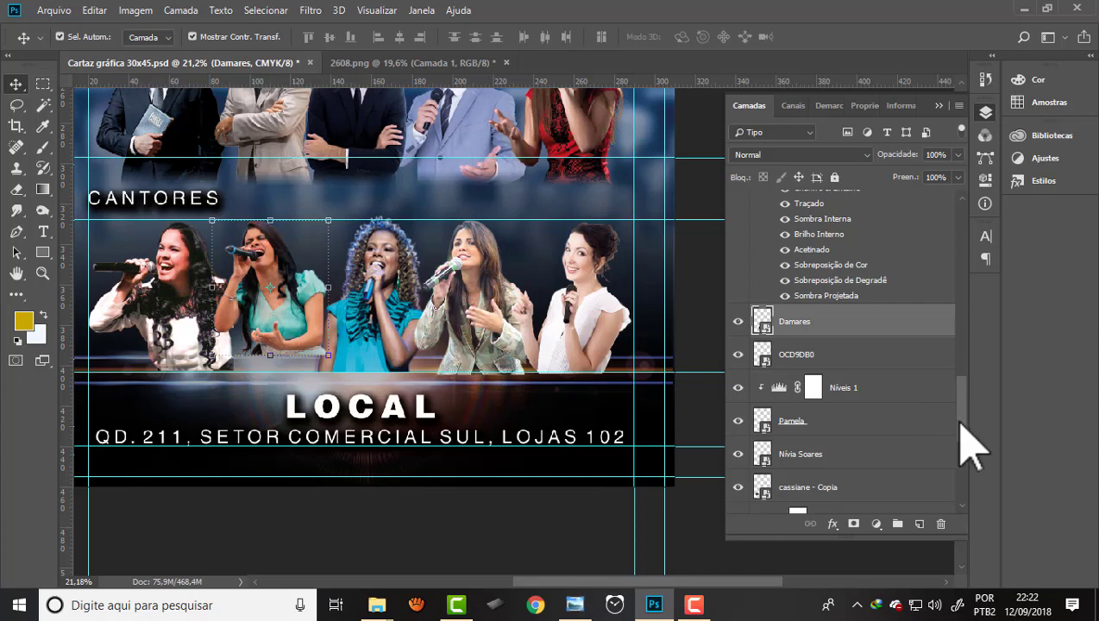
scroll(963, 427, "down", 3)
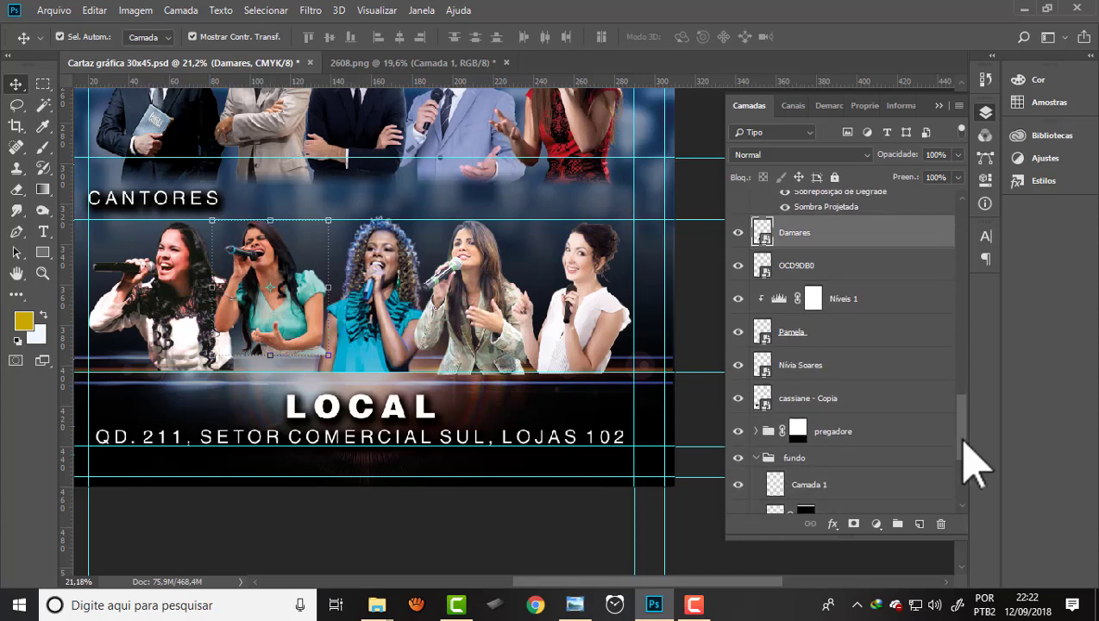
left_click(825, 368, "shift")
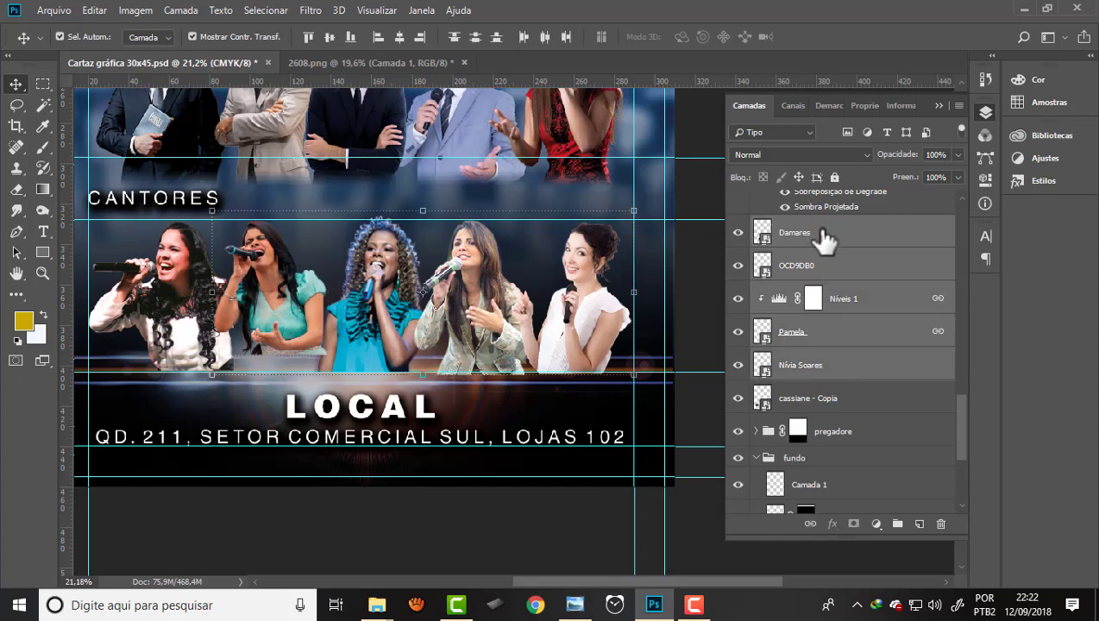
left_click(896, 523)
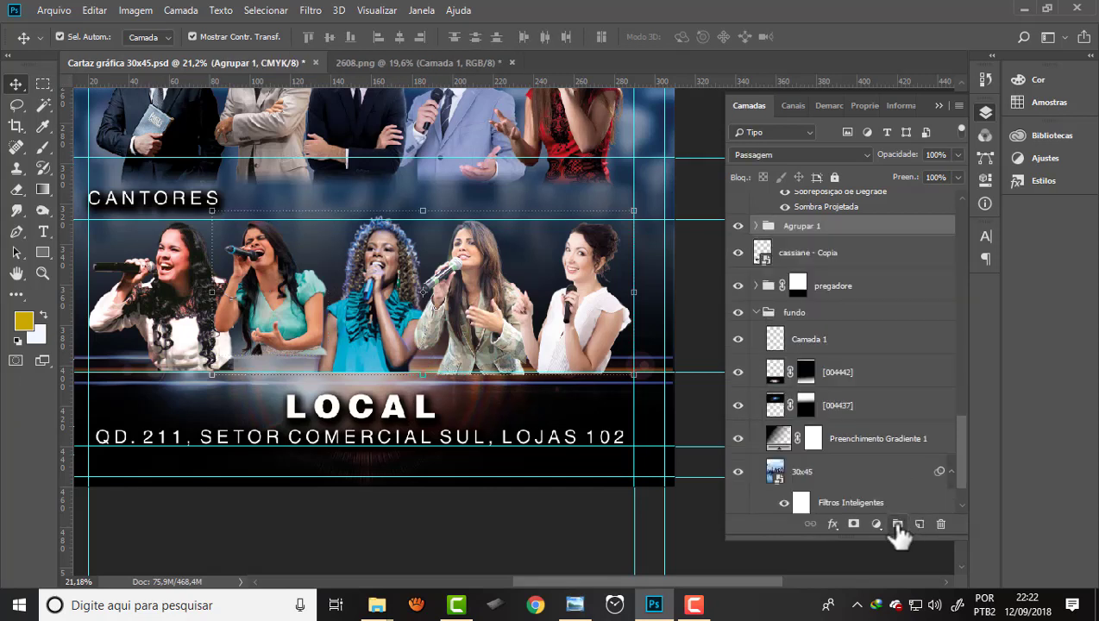
- Move cassiane - Copia into Agrupar 1 and toggle the group's visibility to verify its contents
left_click(737, 227)
left_click(736, 226)
left_click_drag(829, 263, 829, 226)
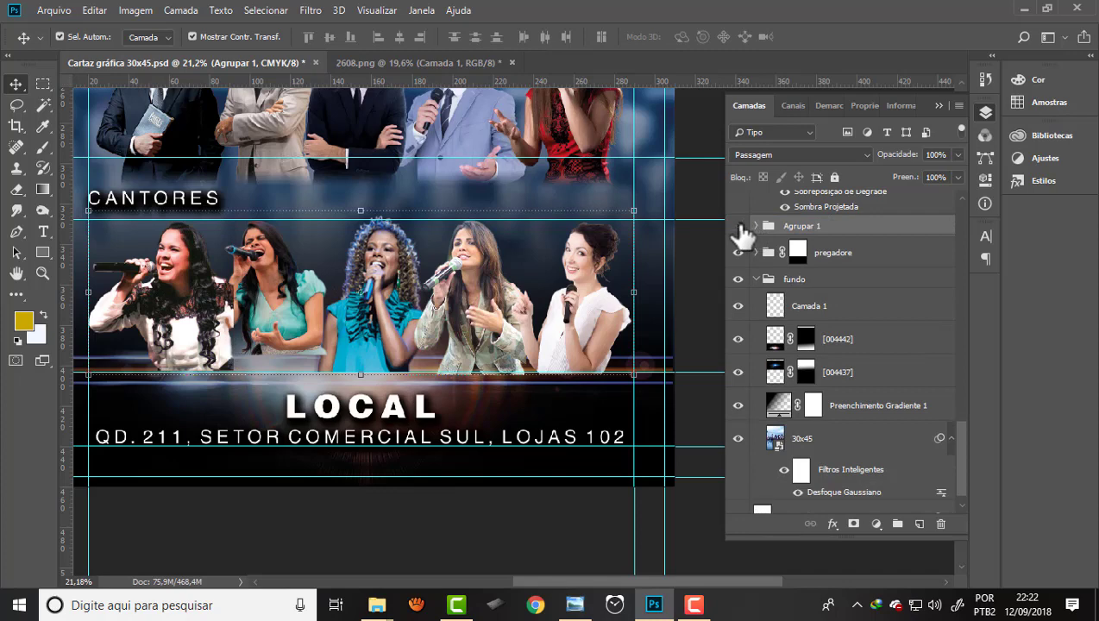
left_click(737, 226)
left_click(739, 227)
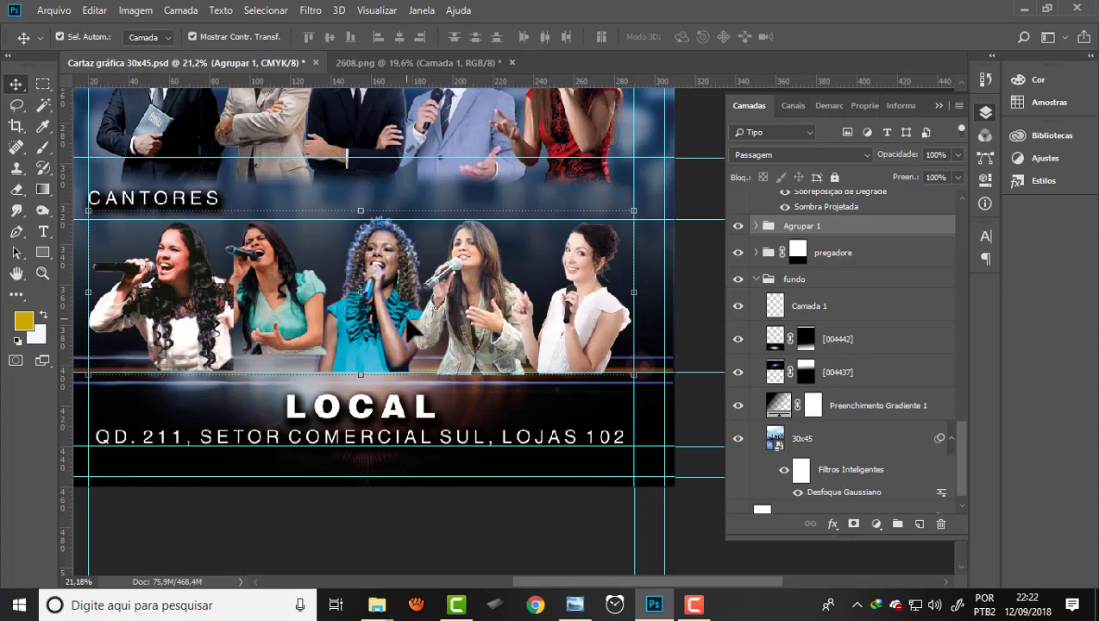
left_click(269, 284)
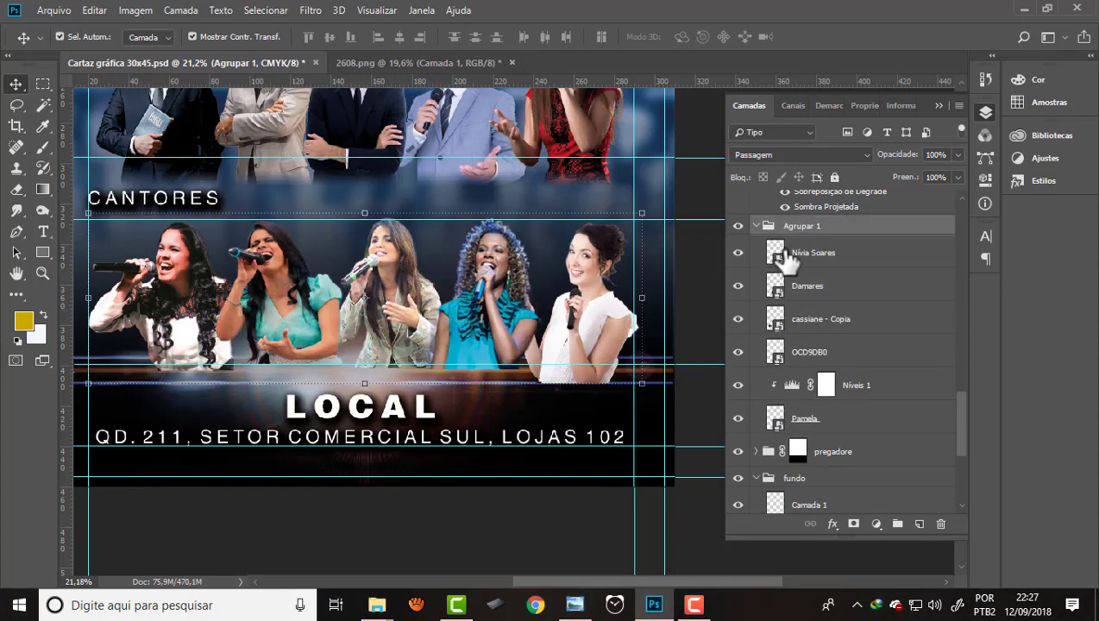
left_click(755, 225)
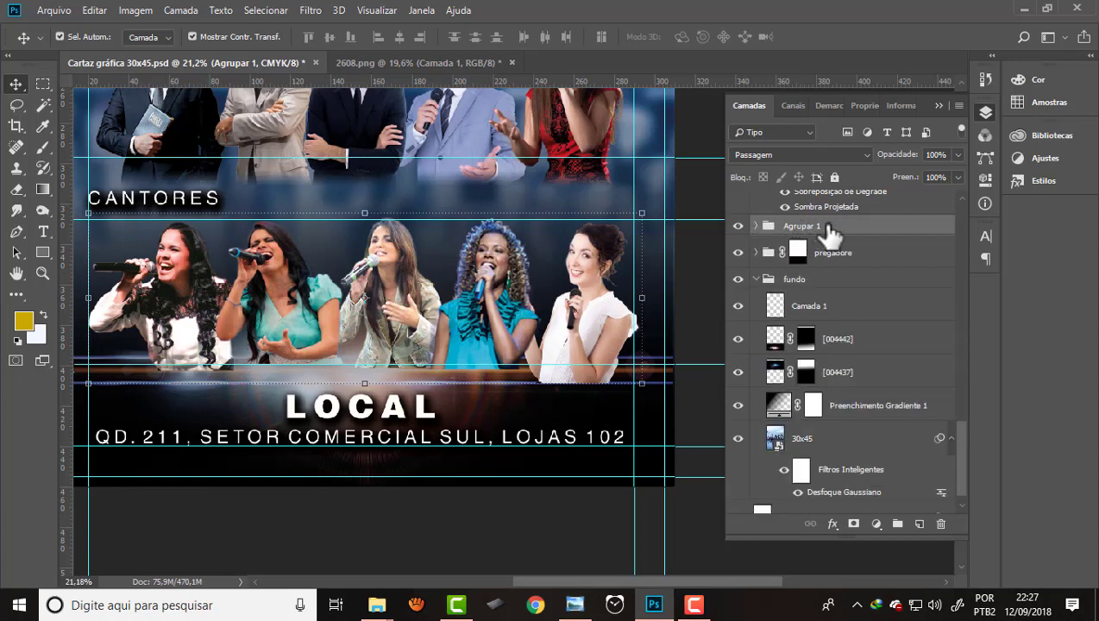
- Mask the cantores group to the singer row and fade its bottom edge with two gradients
left_click(42, 82)
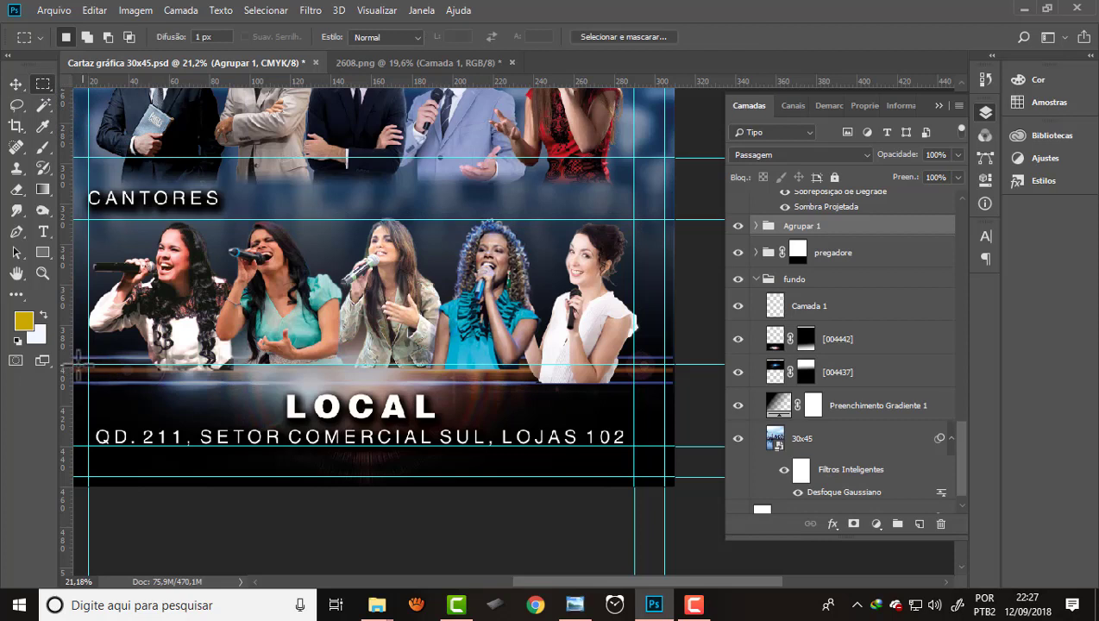
mouse_move(80, 362)
left_mouse_down()
mouse_move(591, 216)
mouse_move(650, 221)
left_mouse_up()
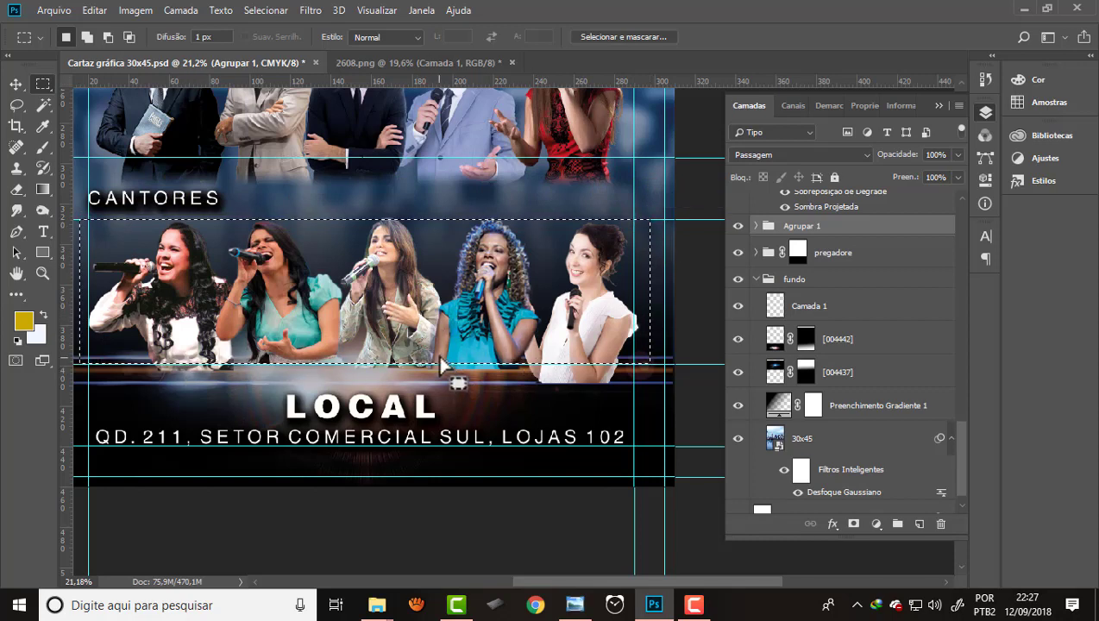
left_click(853, 524)
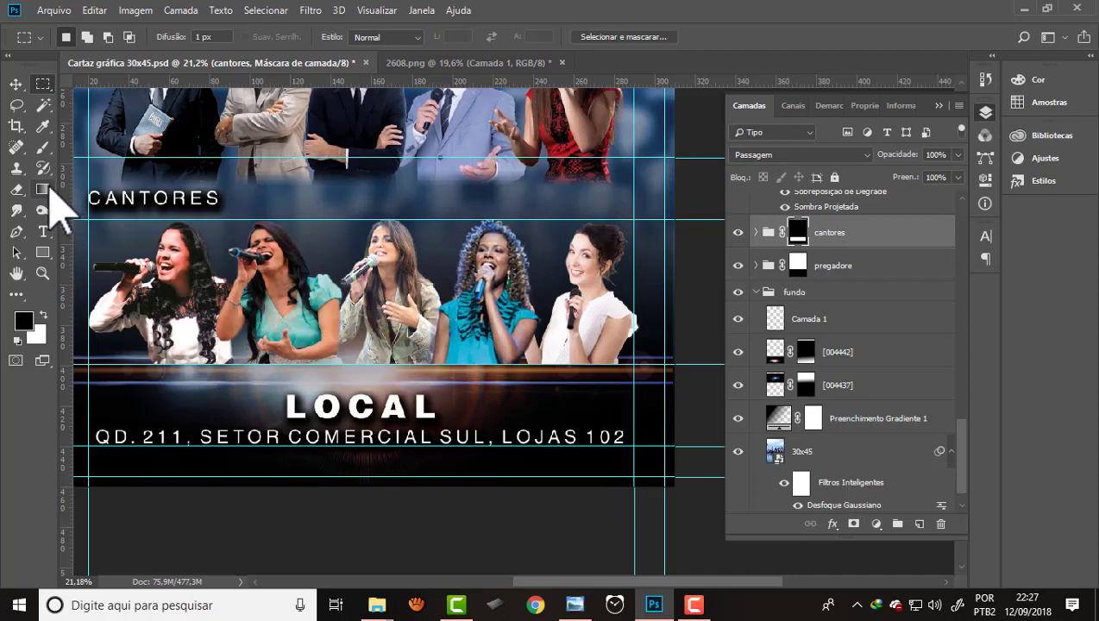
left_click(42, 189)
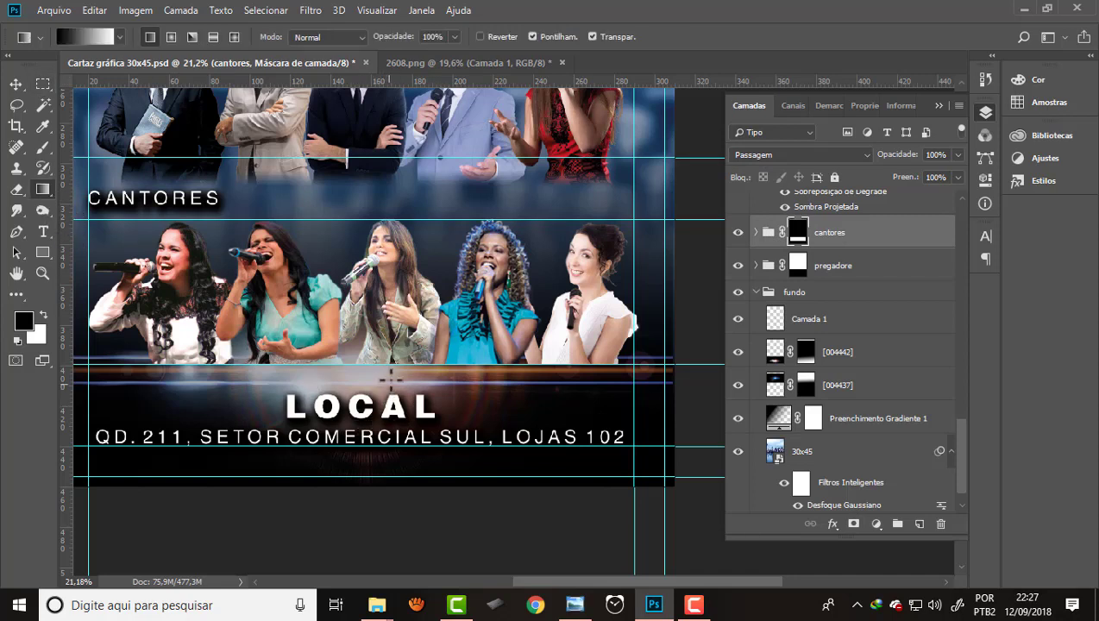
left_click_drag(393, 363, 393, 348)
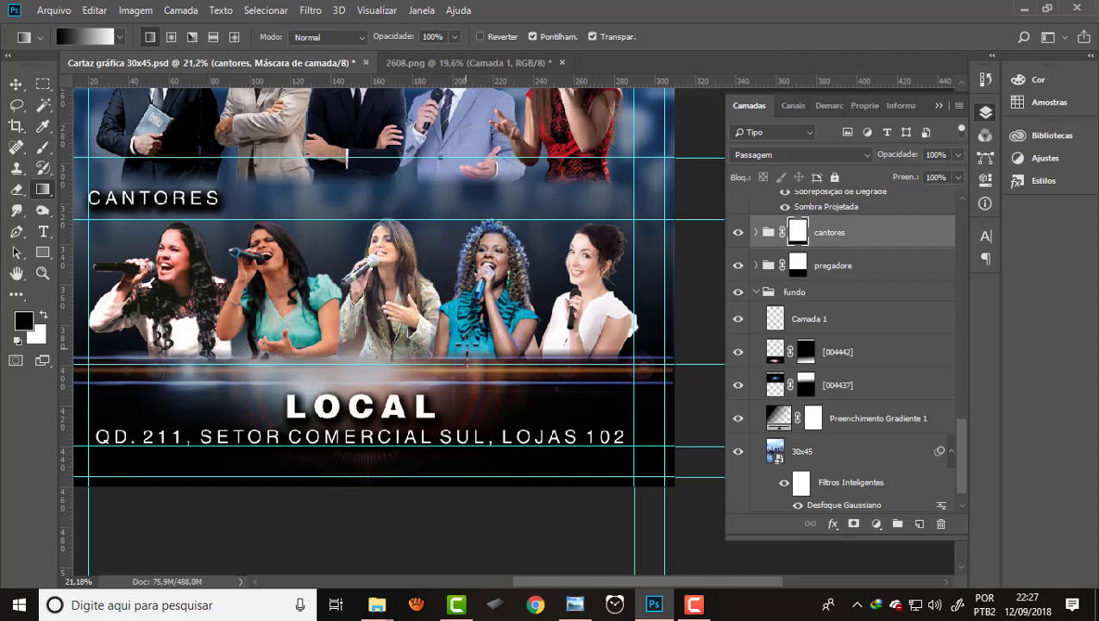
left_click_drag(465, 361, 464, 341)
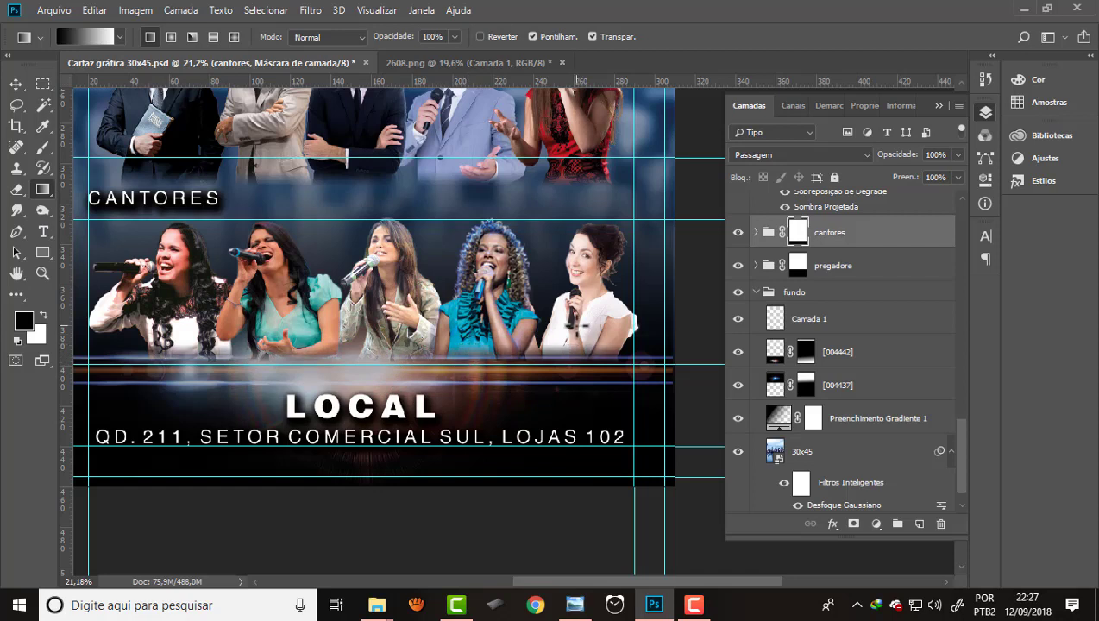
- Remove the horizontal guides above and below the singers by dragging them onto the ruler
left_click(15, 83)
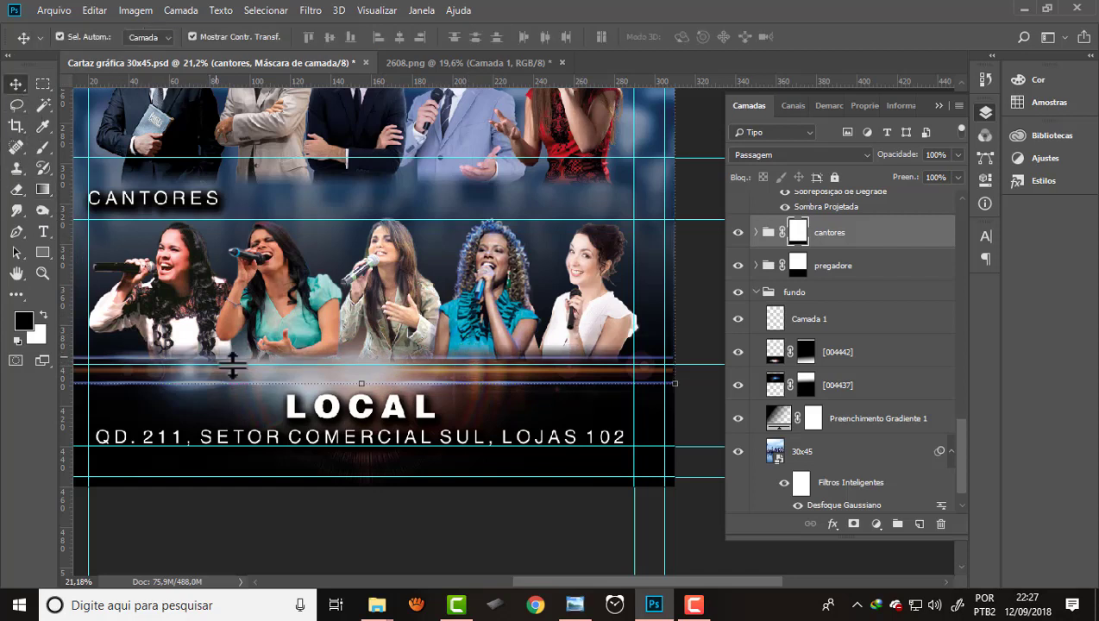
left_click_drag(237, 366, 268, 51)
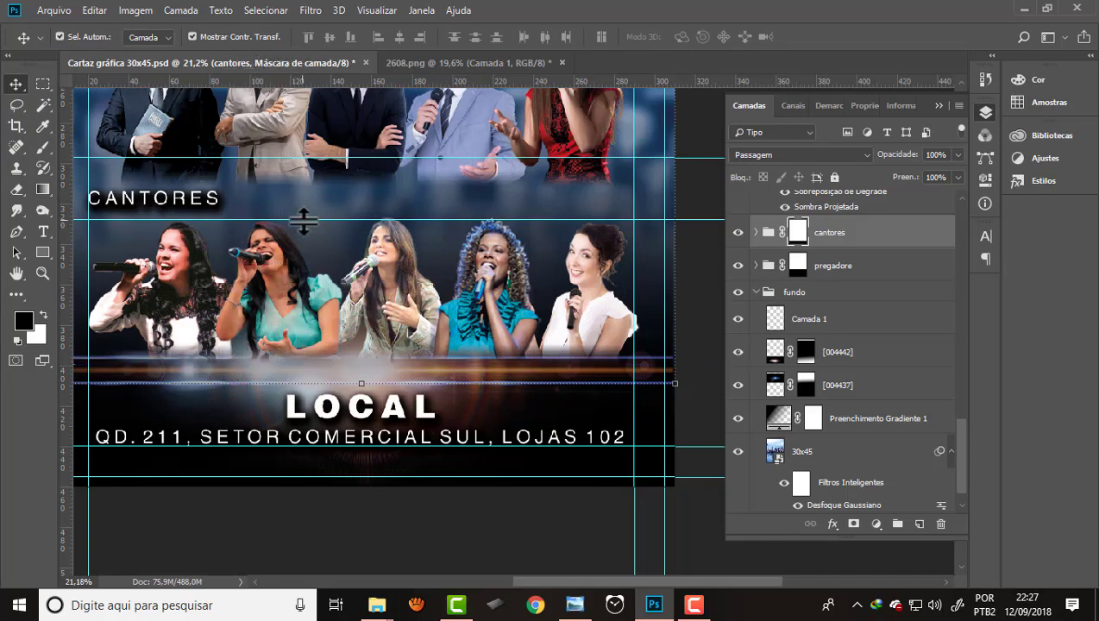
left_click_drag(303, 221, 301, 65)
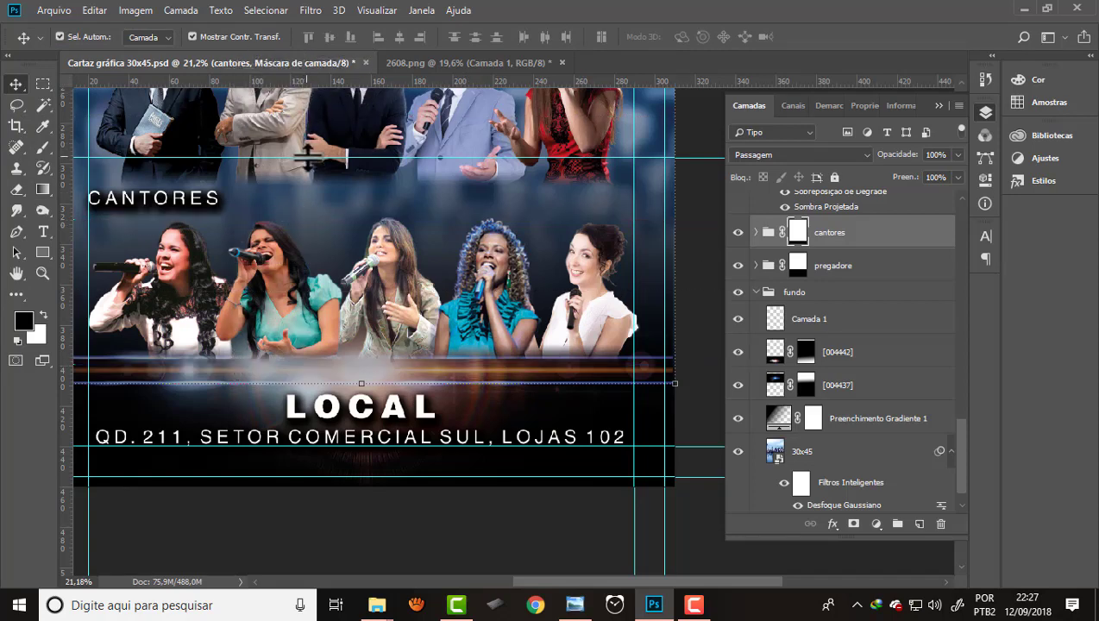
key("ctrl+0")
key("ctrl+0")
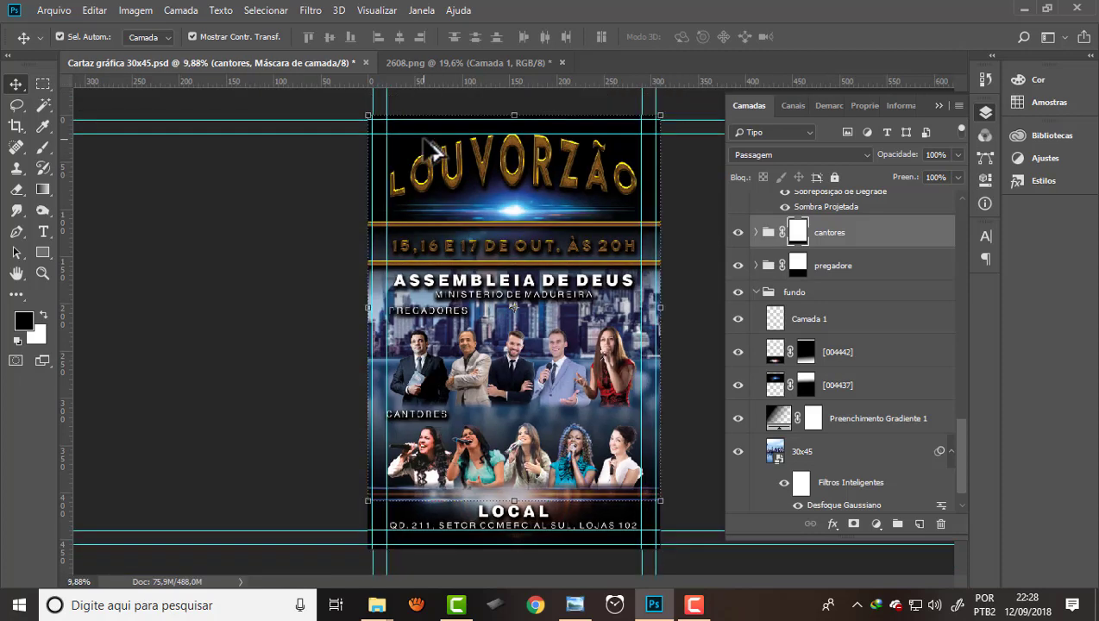
scroll(391, 338, "up", 2)
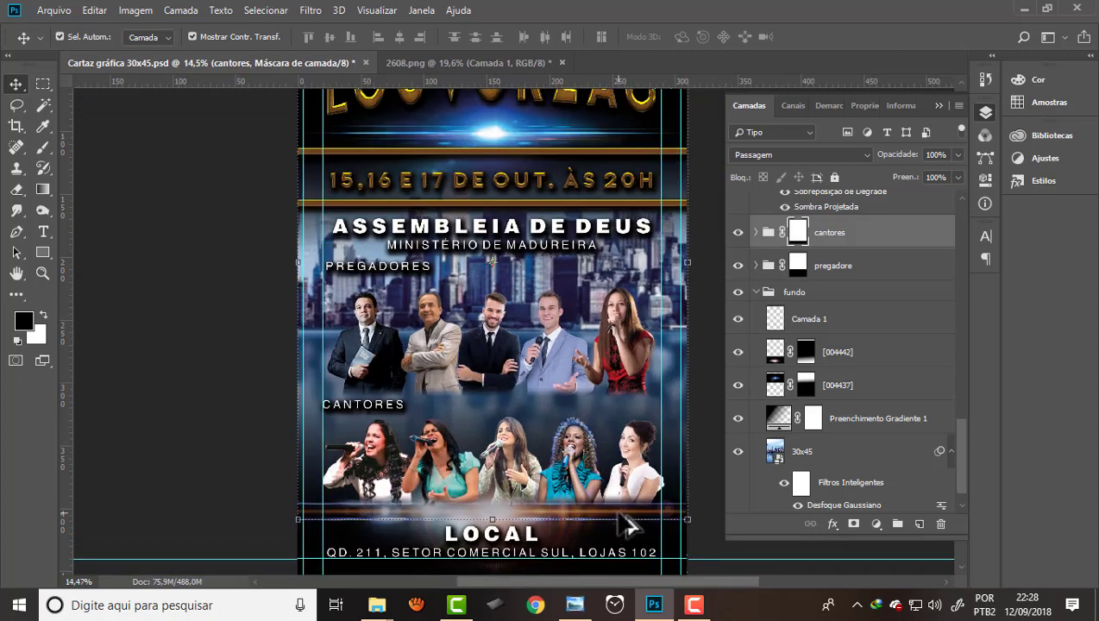
scroll(270, 215, "up", 2)
scroll(477, 464, "up", 1)
scroll(477, 464, "up", 1)
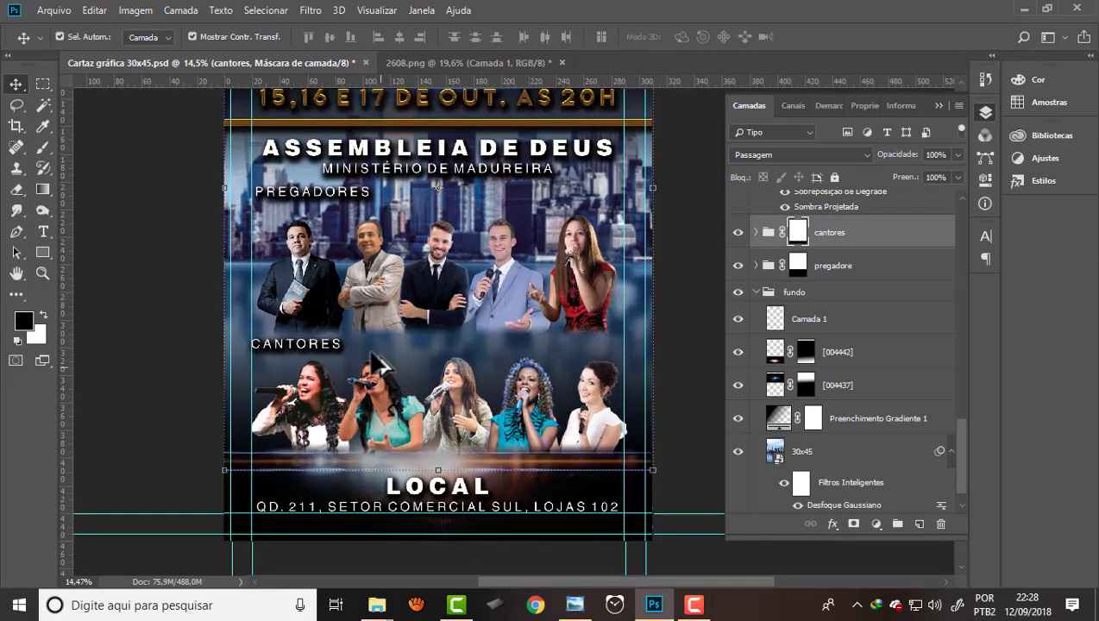
scroll(357, 330, "up", 1)
scroll(341, 319, "up", 1)
scroll(236, 290, "up", 1)
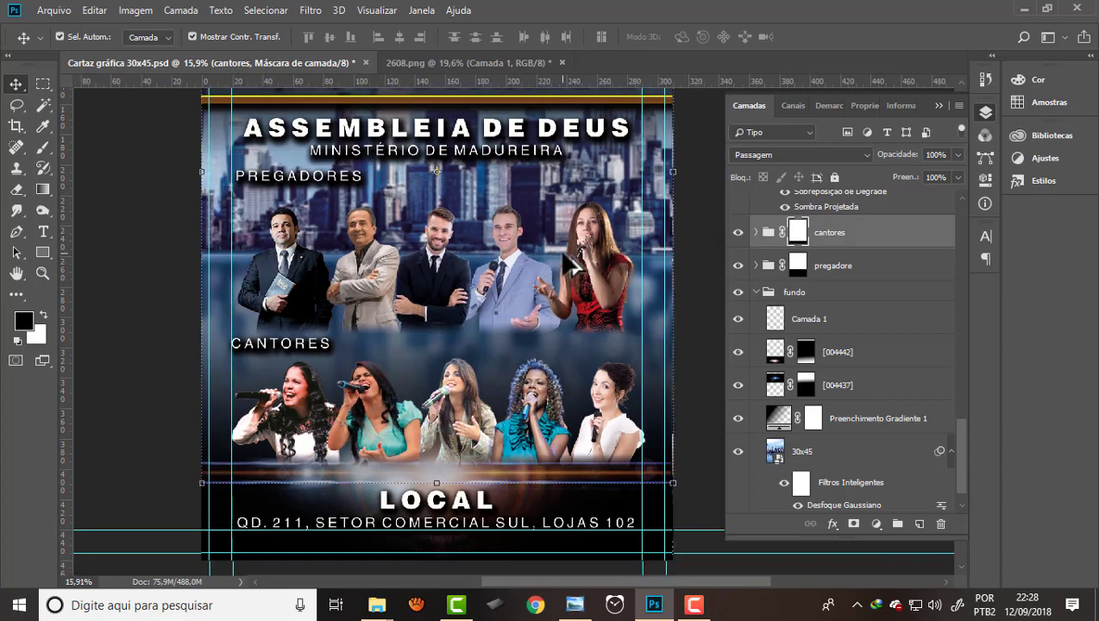
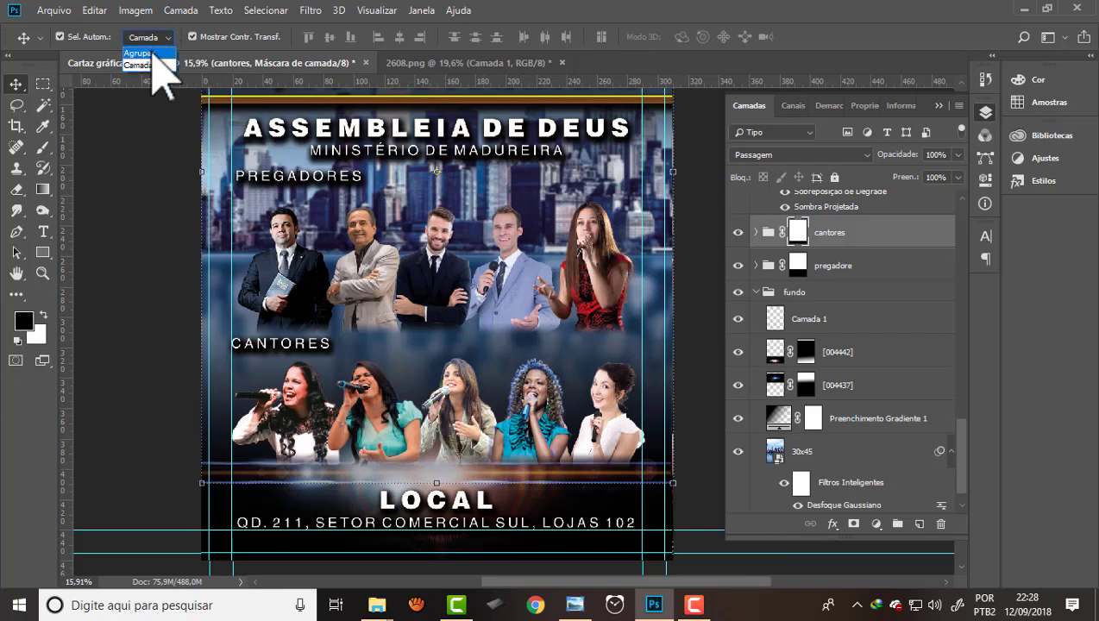
- With Auto-Select set to Group, nudge the preachers group slightly up on the poster
left_click(152, 50)
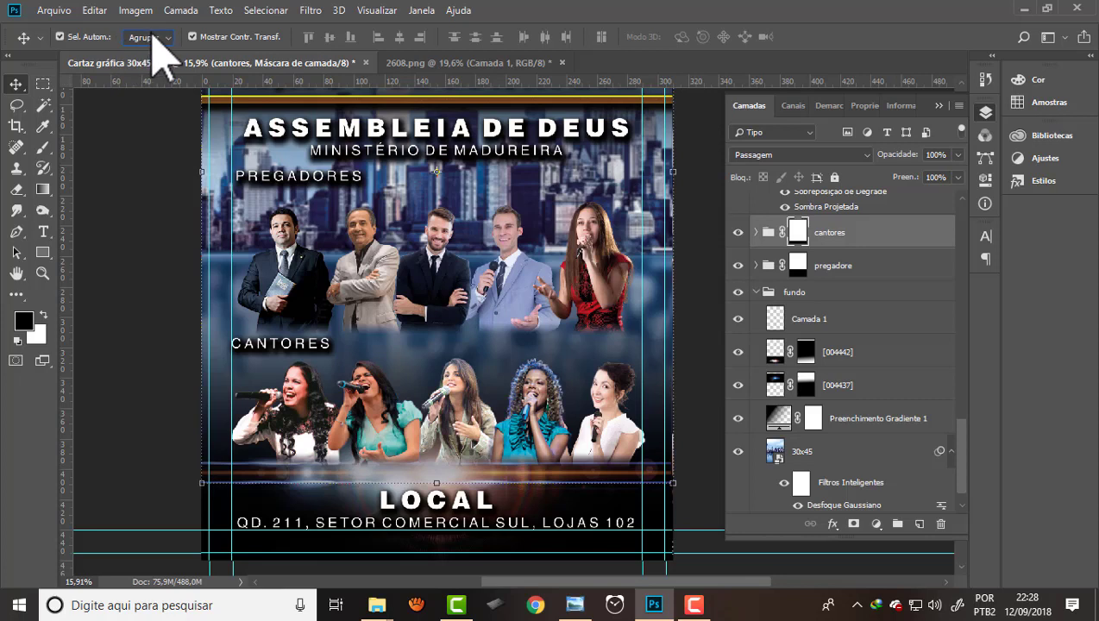
left_click(437, 170)
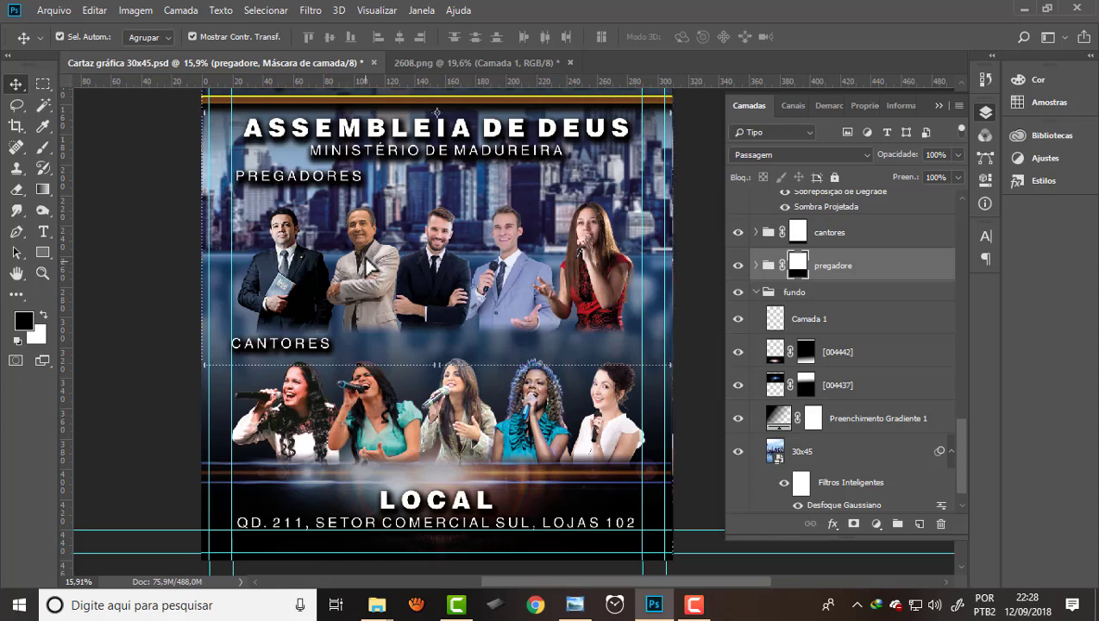
mouse_move(366, 265)
left_mouse_down()
mouse_move(368, 241)
mouse_move(364, 257)
left_mouse_up()
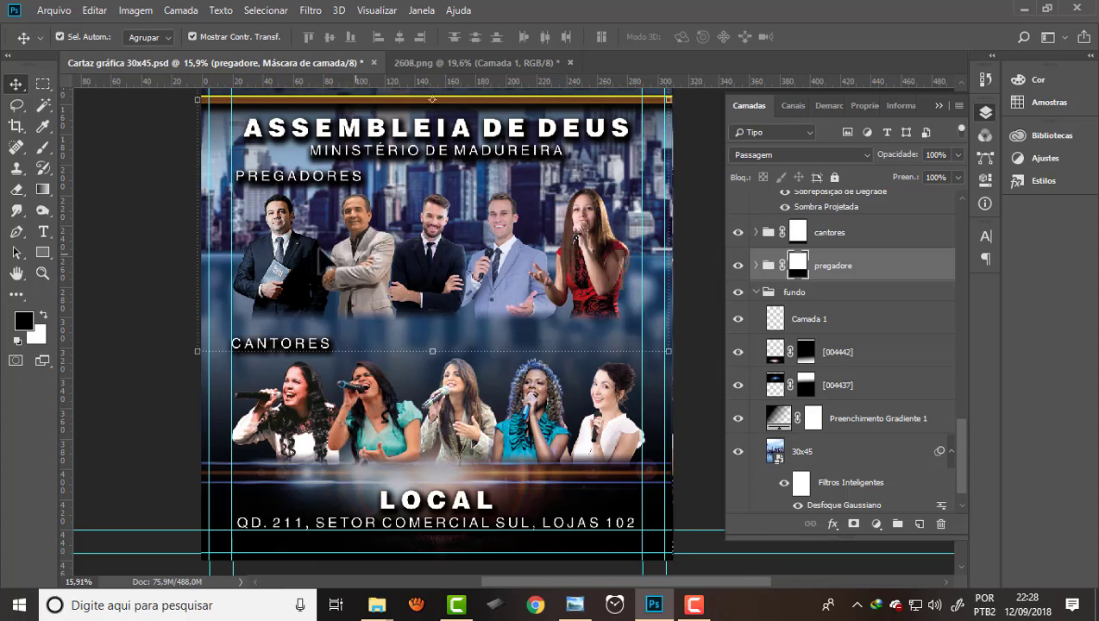
- Set Auto-Select back to Layer and select the CANTORES heading text
left_click(276, 343)
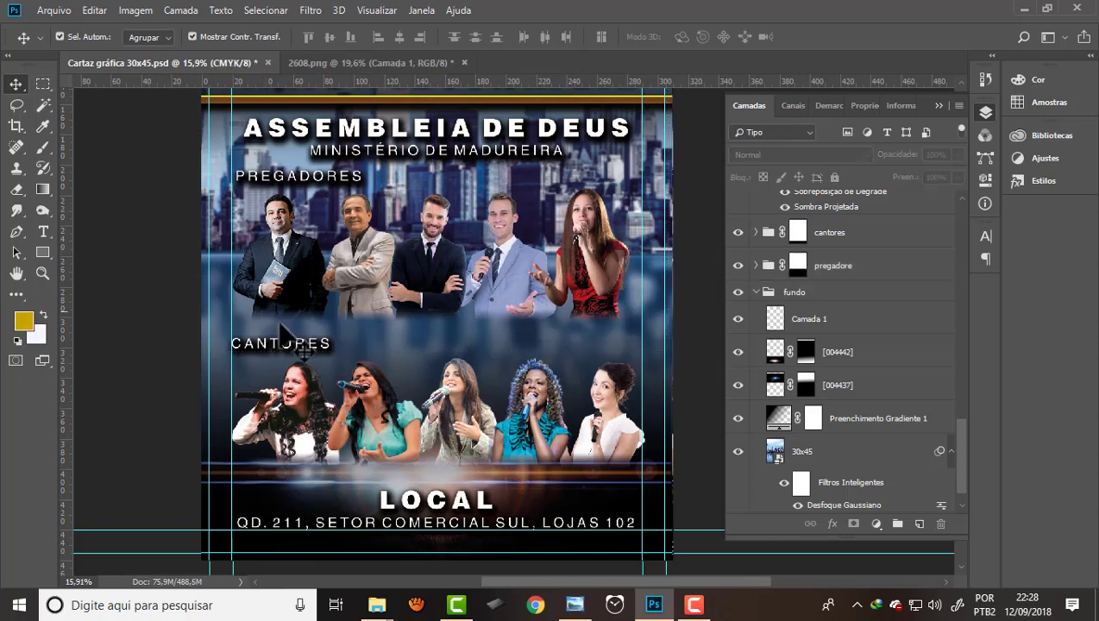
left_click(306, 399)
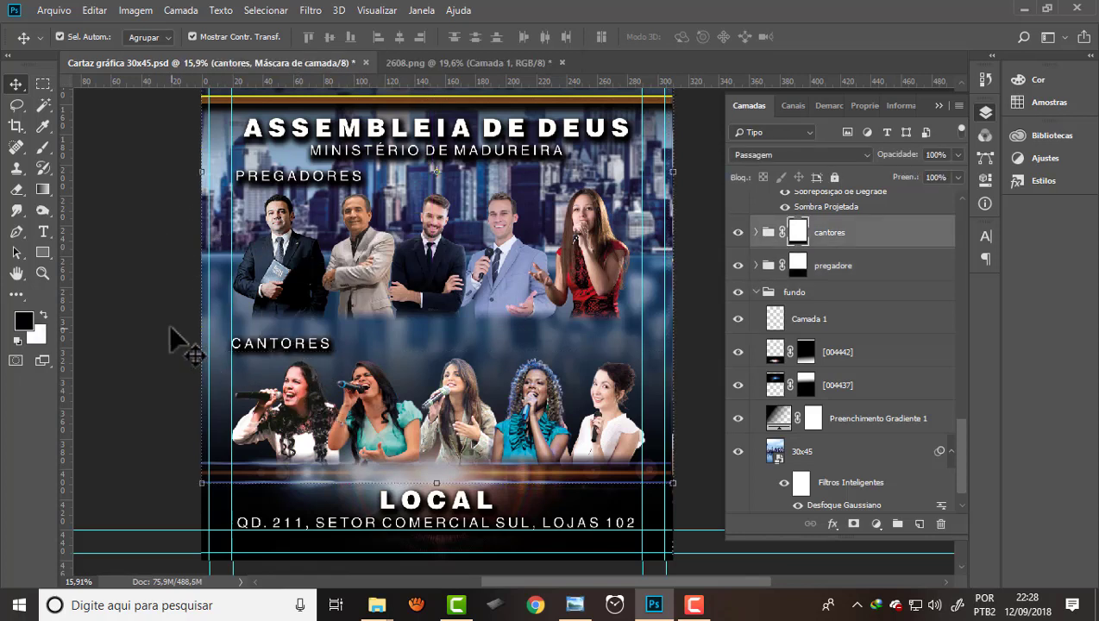
left_click(183, 343)
left_click(302, 353)
scroll(272, 363, "up", 1)
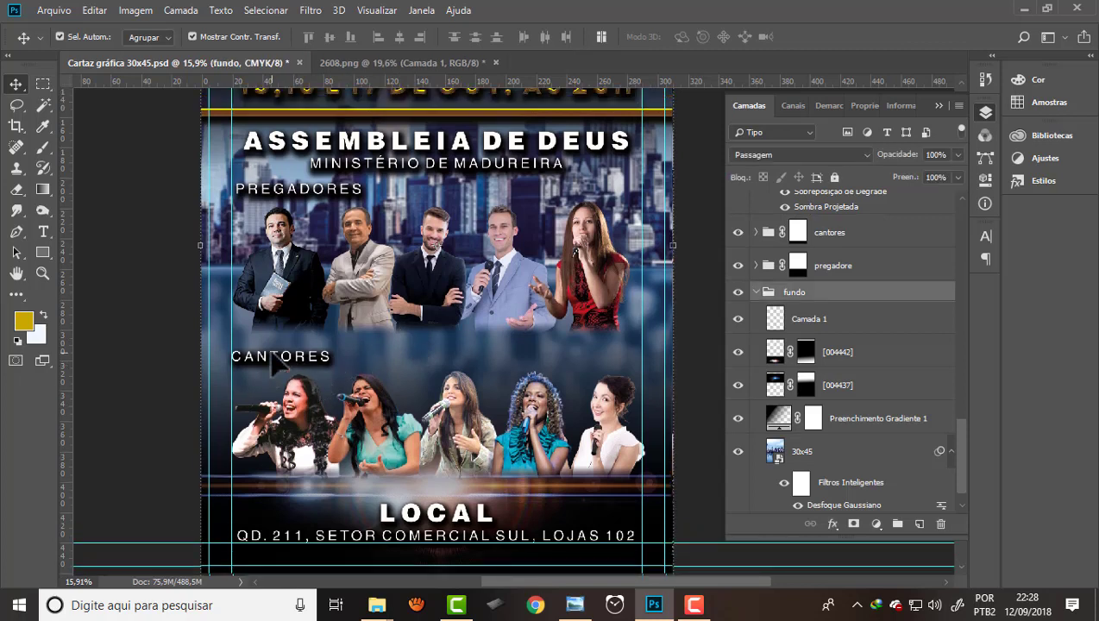
left_click(159, 38)
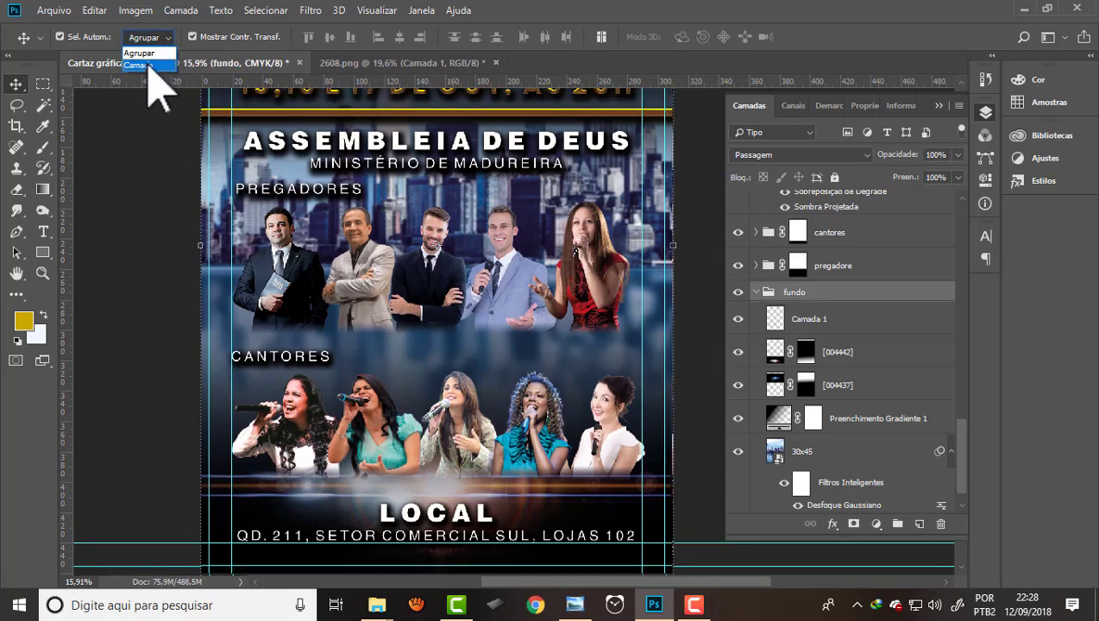
left_click(139, 65)
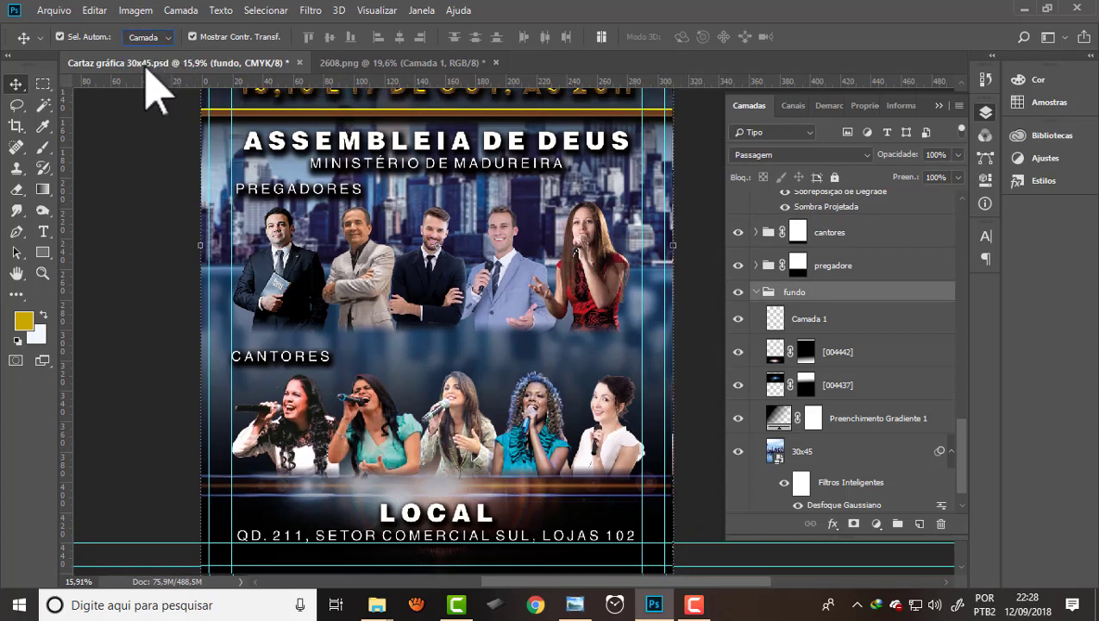
left_click(249, 361)
- Move the CANTORES heading slightly lower, leaving Auto-Select on Layer
left_click_drag(252, 357, 254, 365)
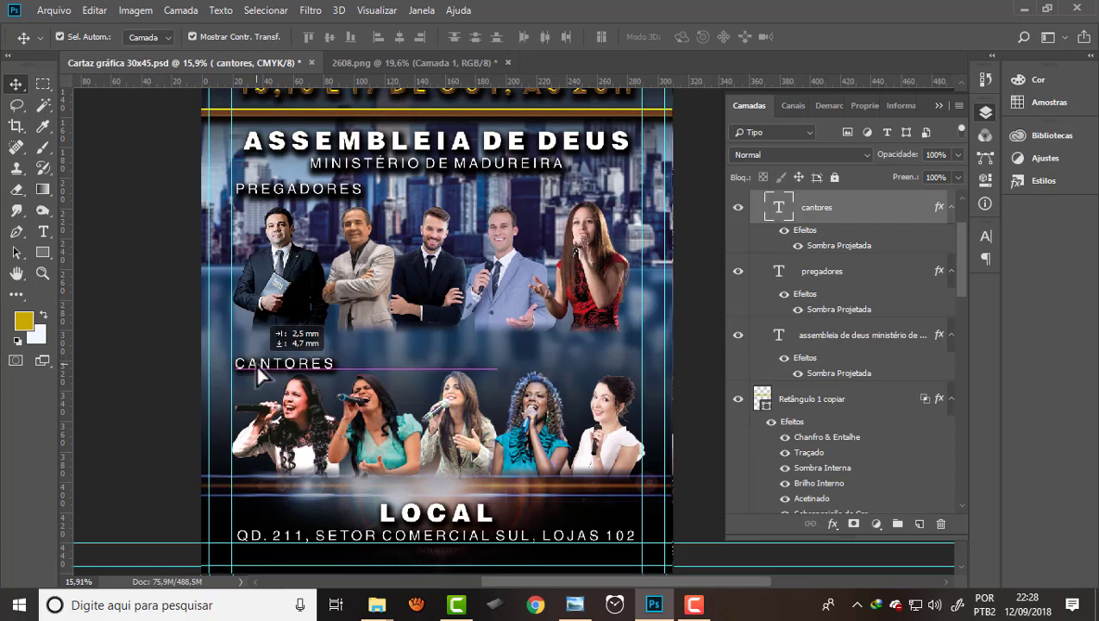
left_click(164, 38)
left_click(157, 54)
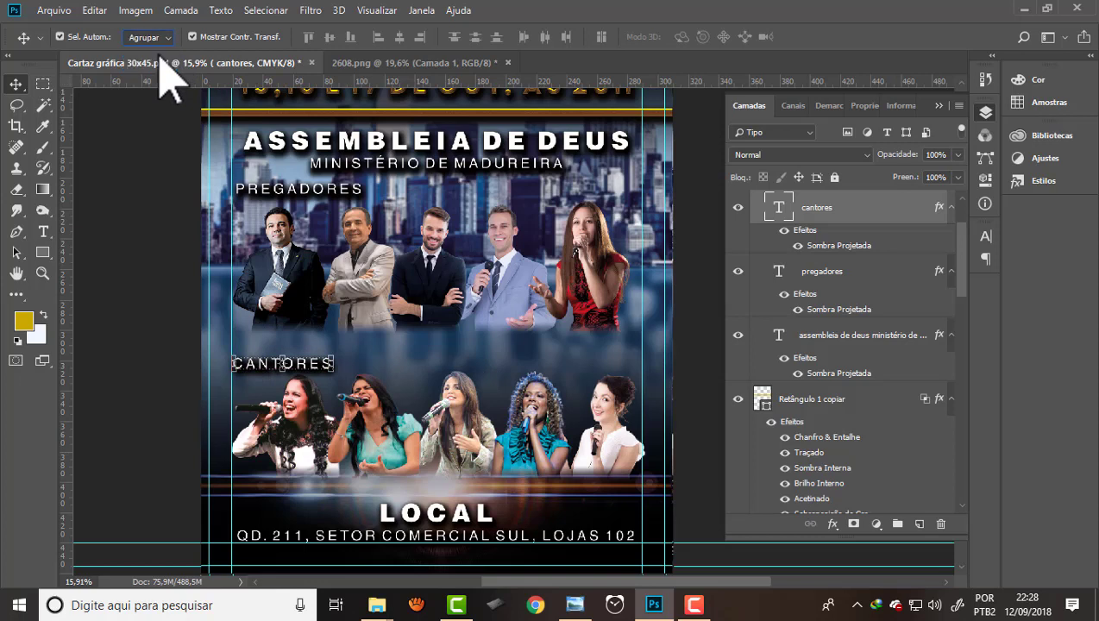
left_click(159, 40)
left_click(138, 64)
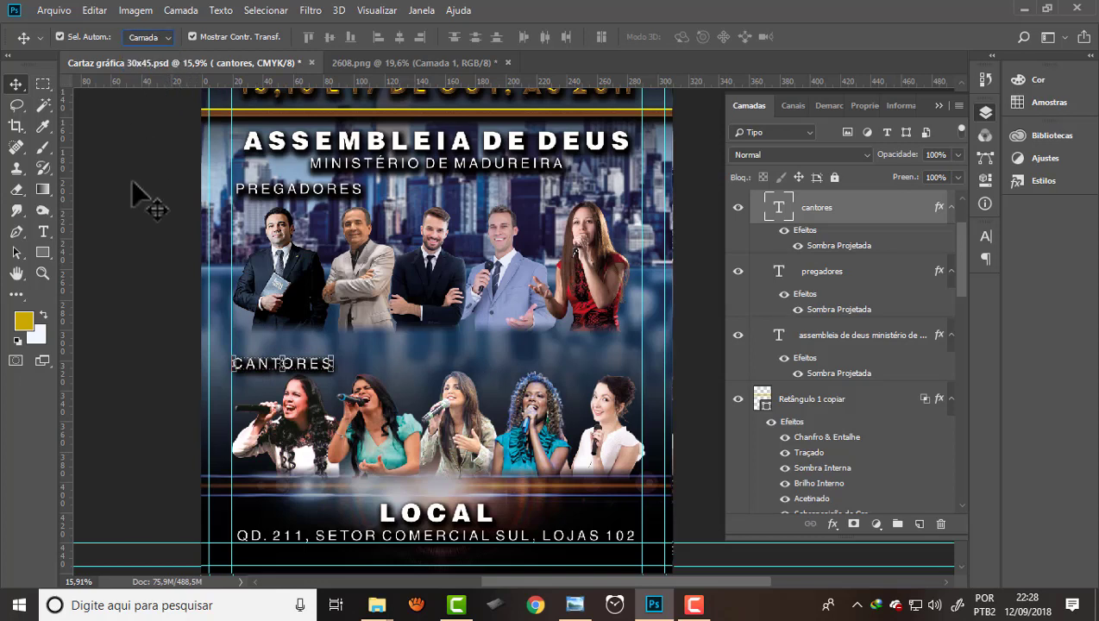
left_click(353, 269)
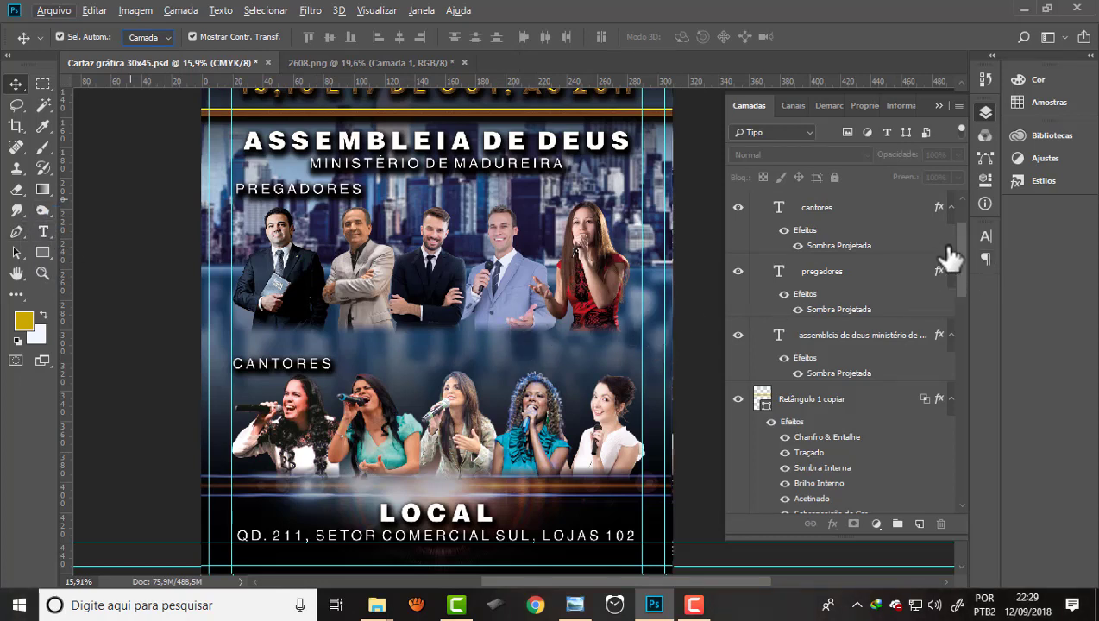
- Add an empty Camada 5 layer above the LOCAL text at the top of textos
left_click_drag(967, 249, 968, 220)
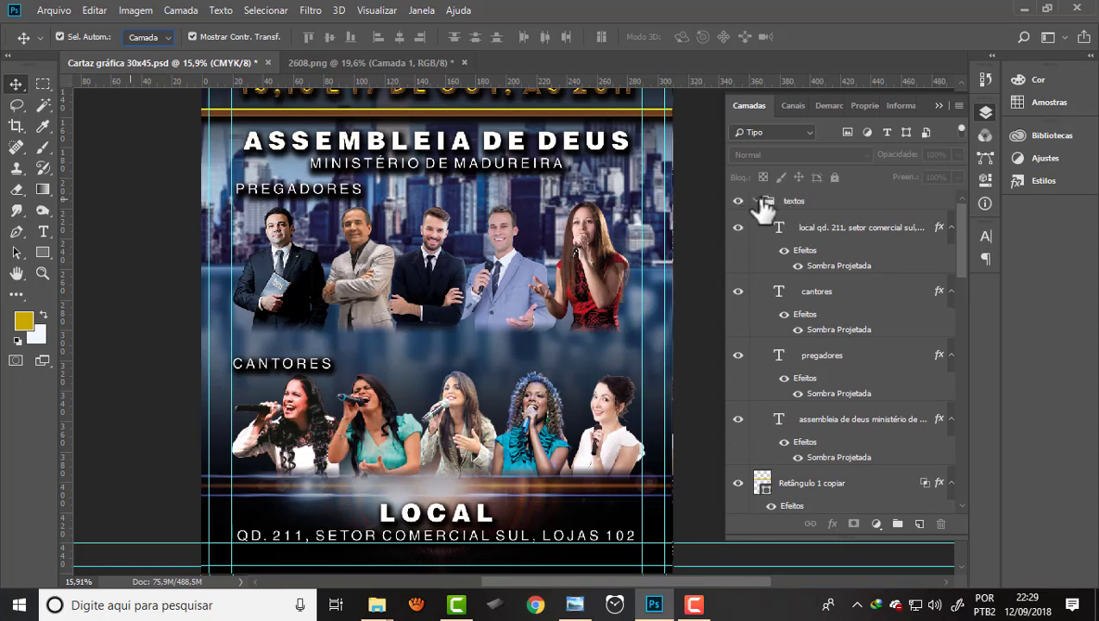
left_click(830, 240)
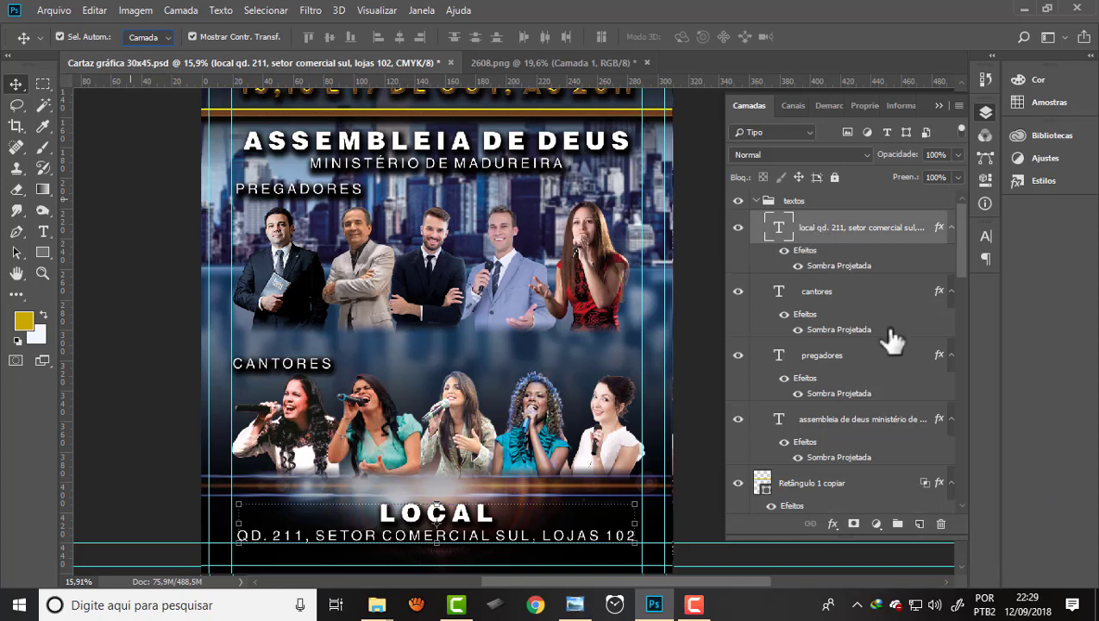
left_click(919, 525)
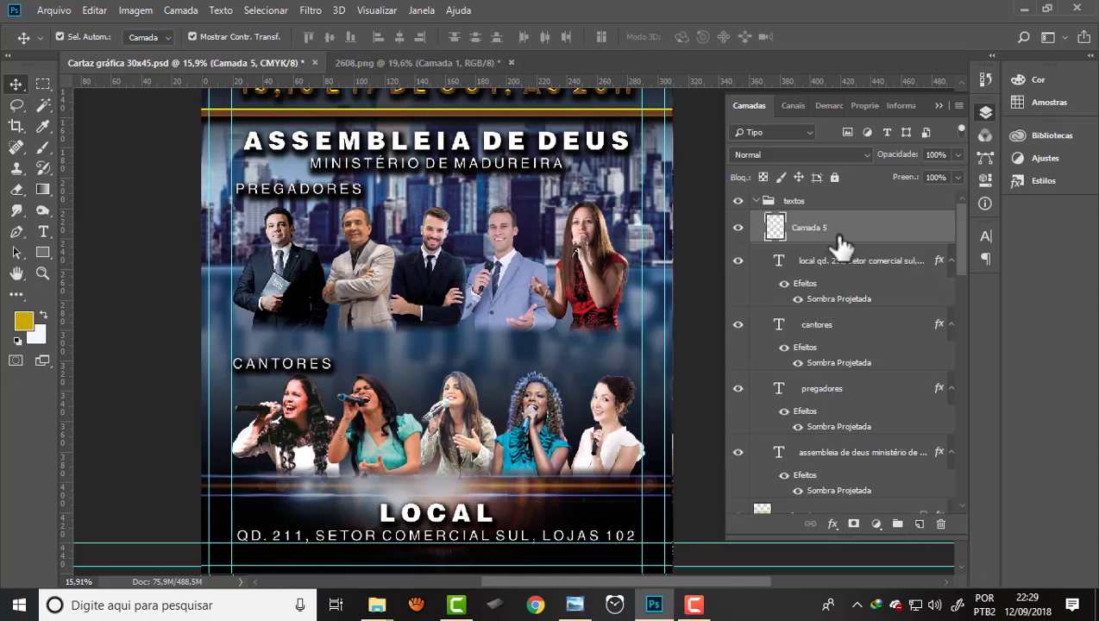
- Select the ASSEMBLEIA DE DEUS title, then the CANTORES heading, with the Move tool
left_click(43, 233)
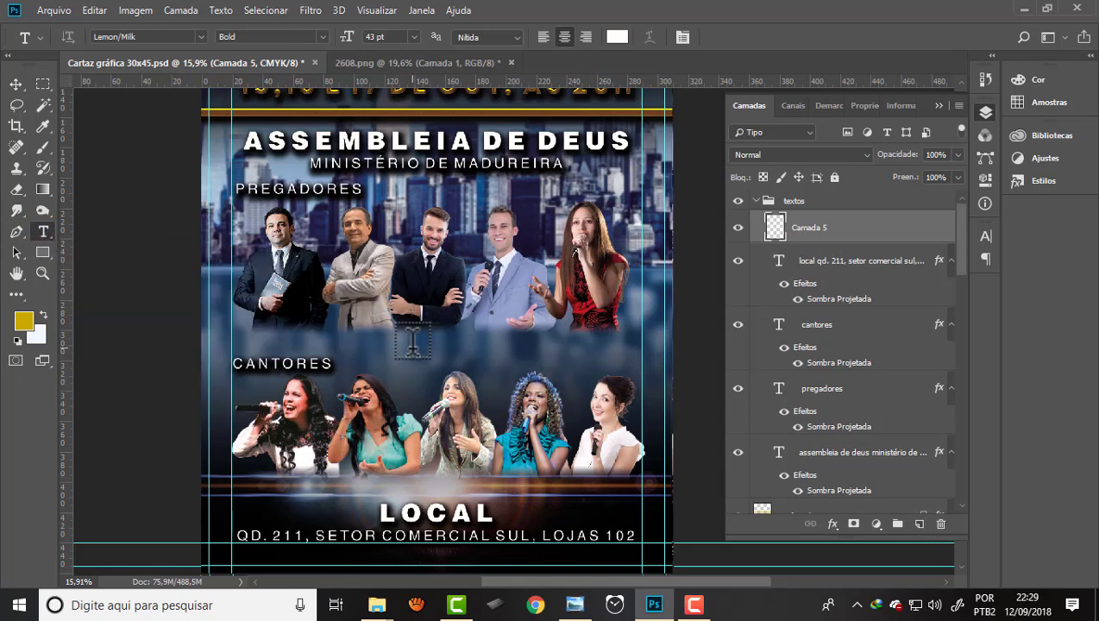
left_click(16, 84)
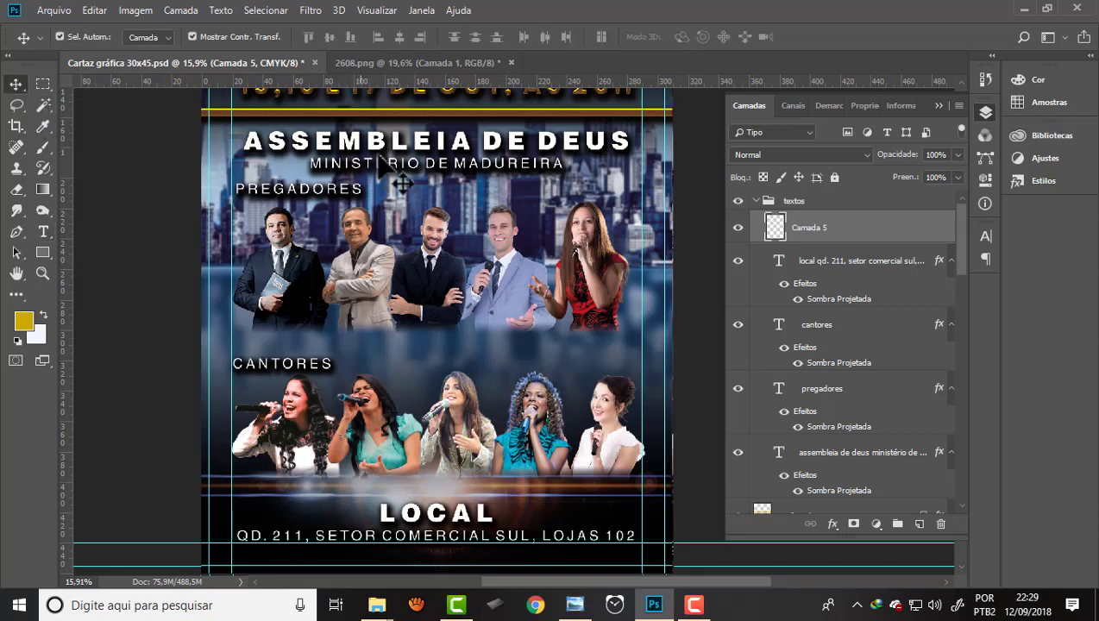
left_click(382, 170)
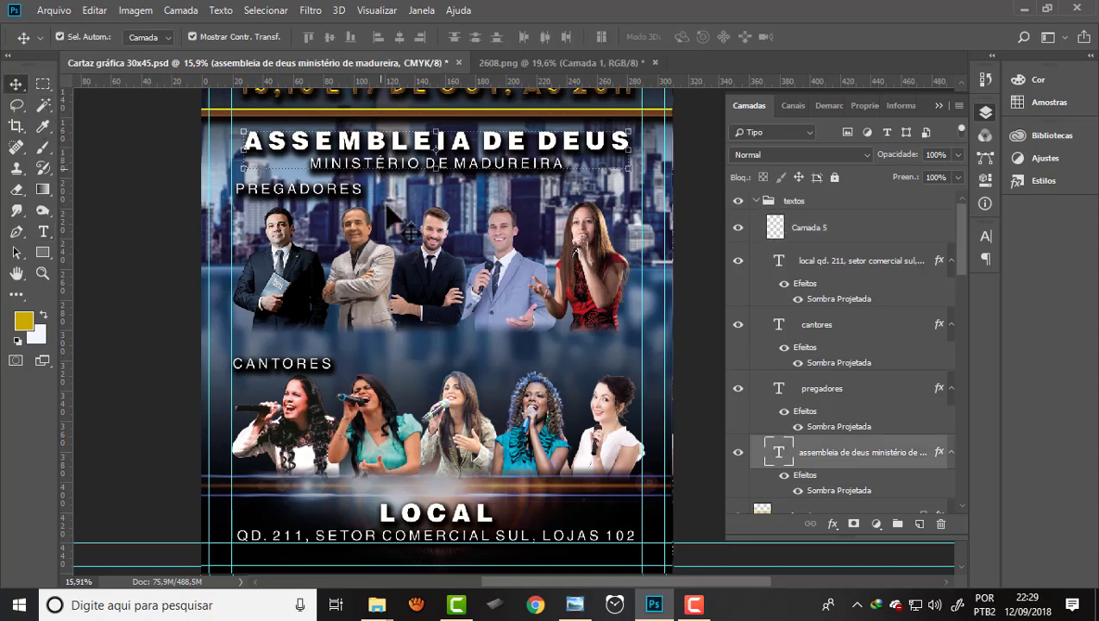
left_click(301, 365)
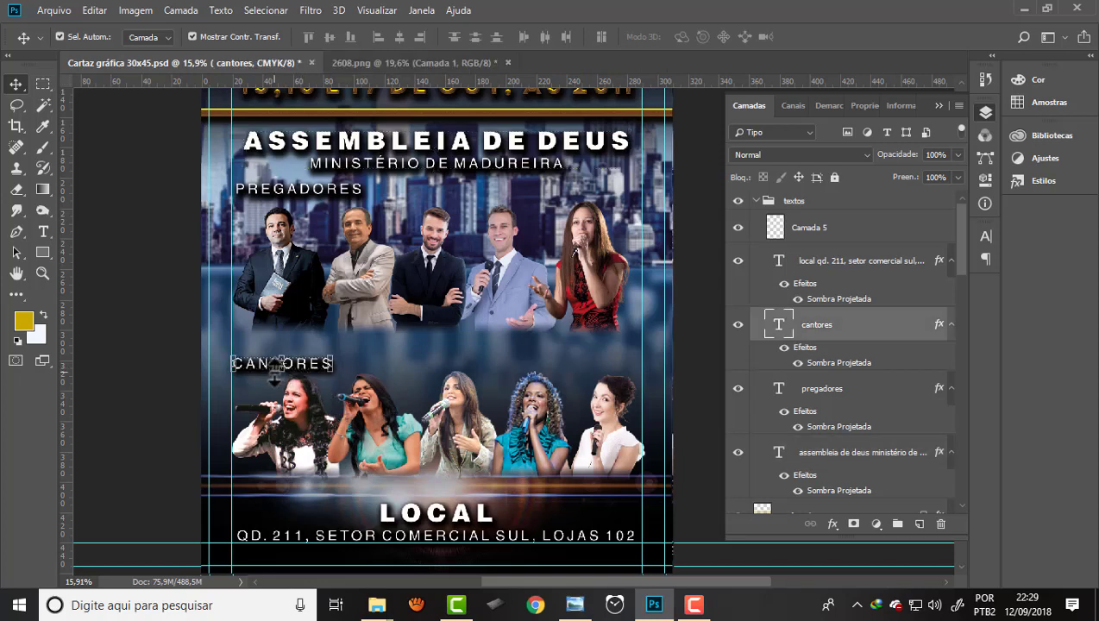
left_click_drag(278, 369, 285, 345, "alt")
scroll(316, 341, "up", 2)
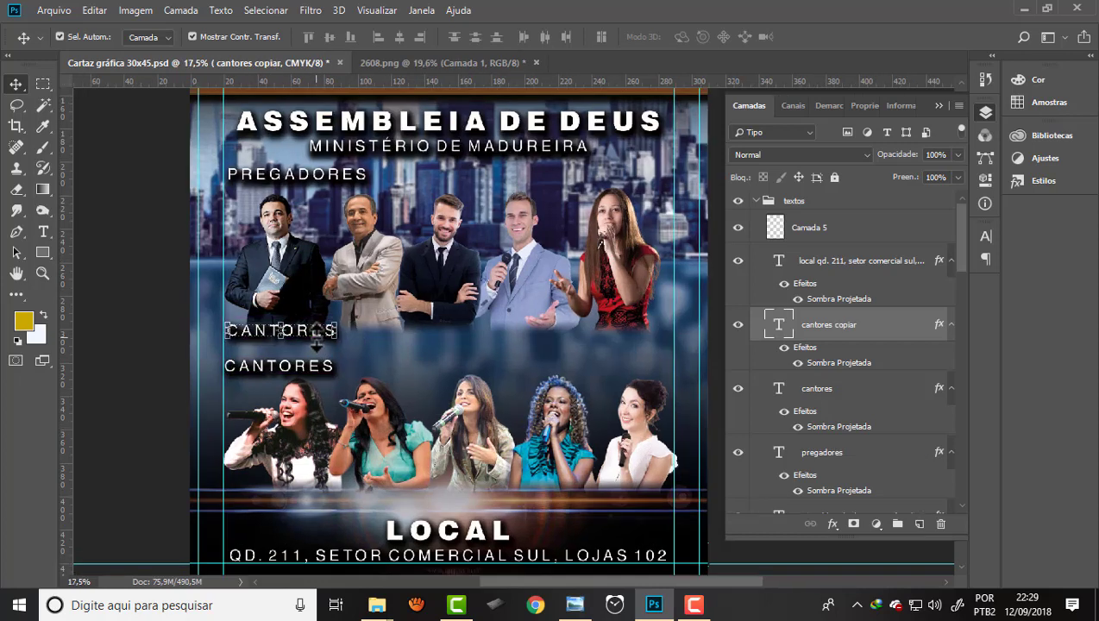
left_click(44, 231)
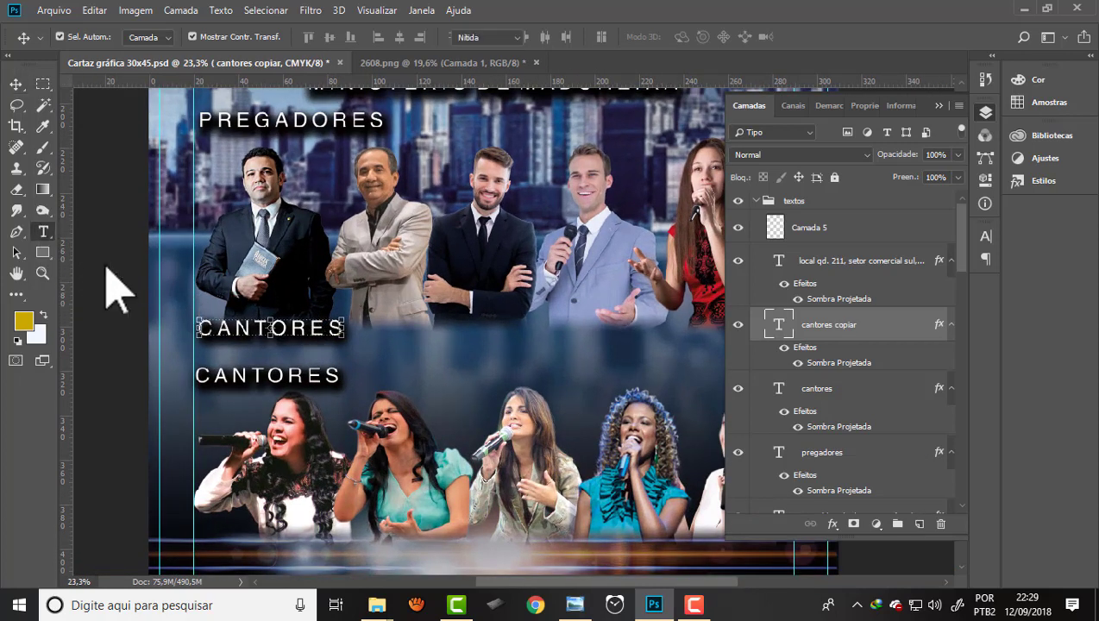
left_click_drag(340, 327, 197, 326)
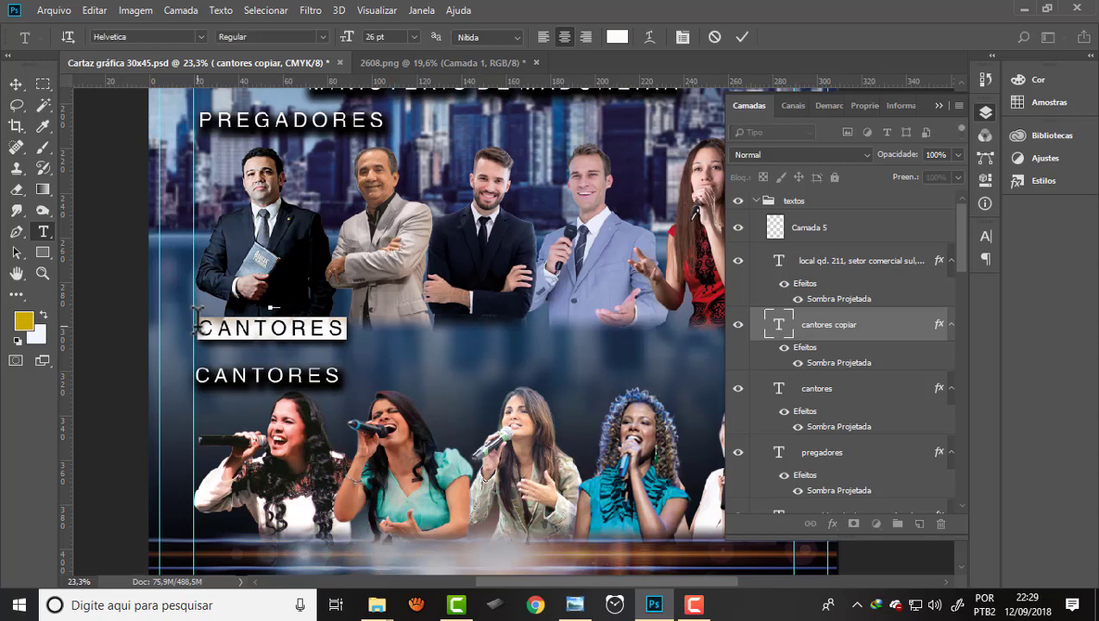
type("MA")
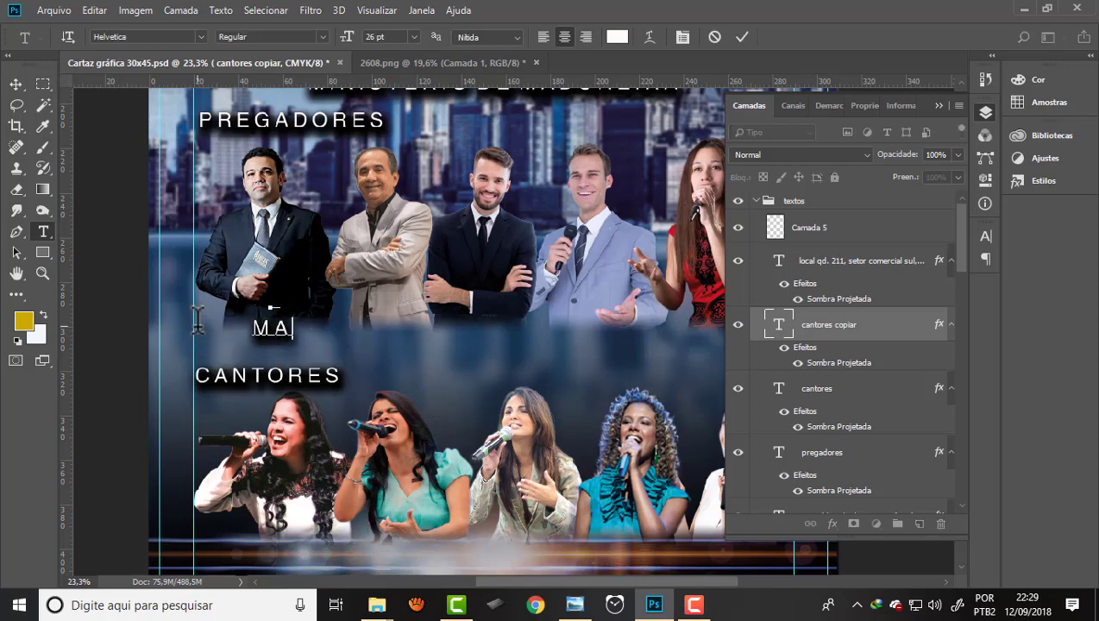
type("RCOS FELICIANO")
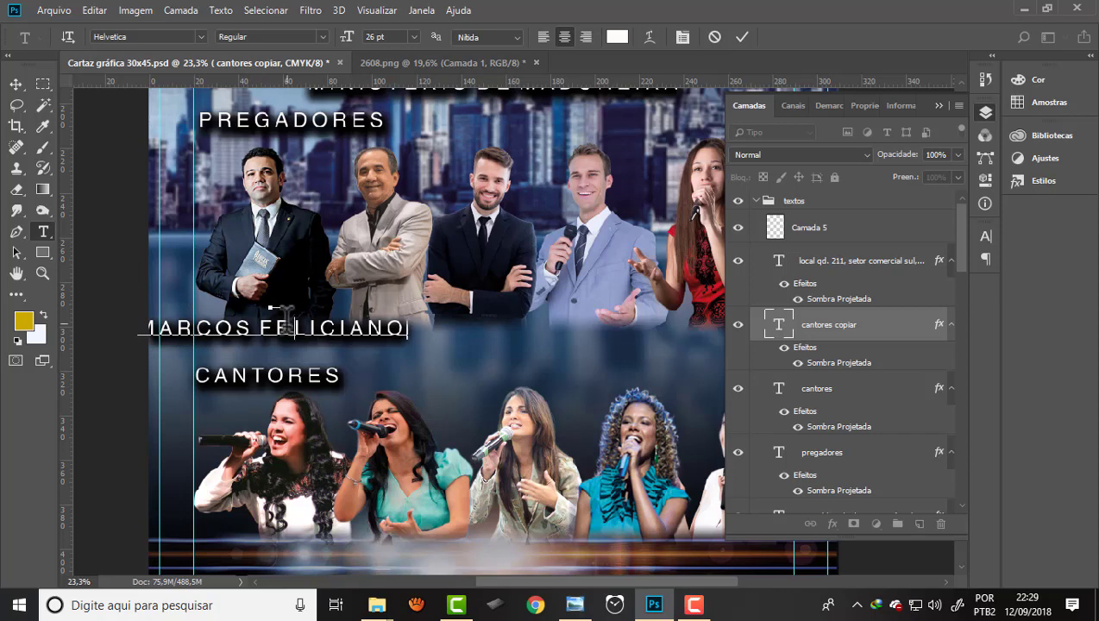
- Set the whole name line to Helvetica Black at 14 pt and show character settings
key("ctrl+a")
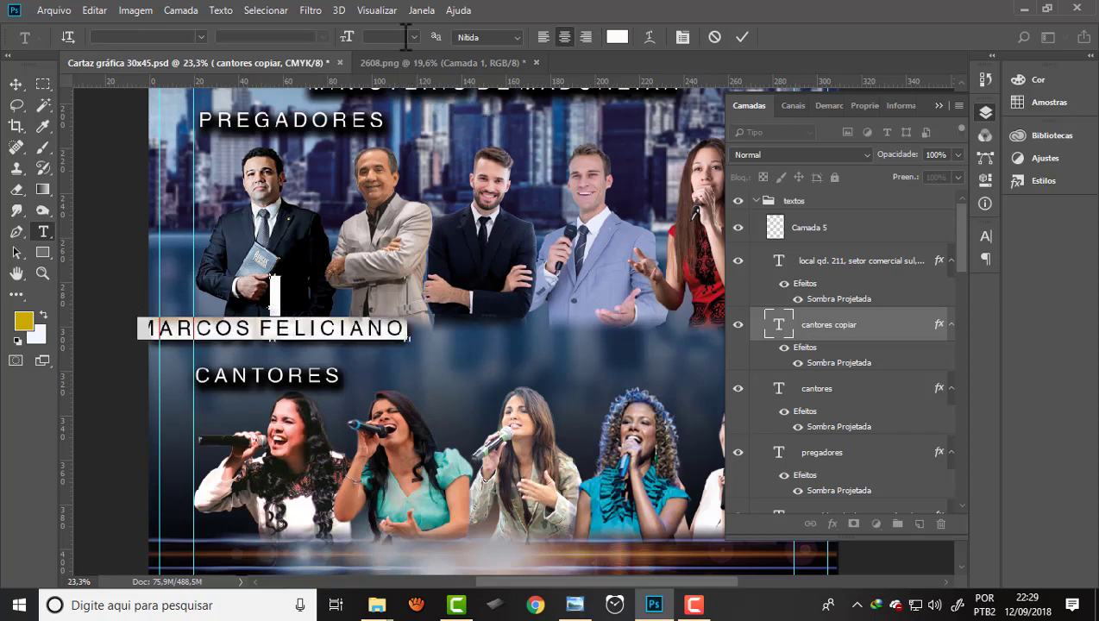
left_click(414, 37)
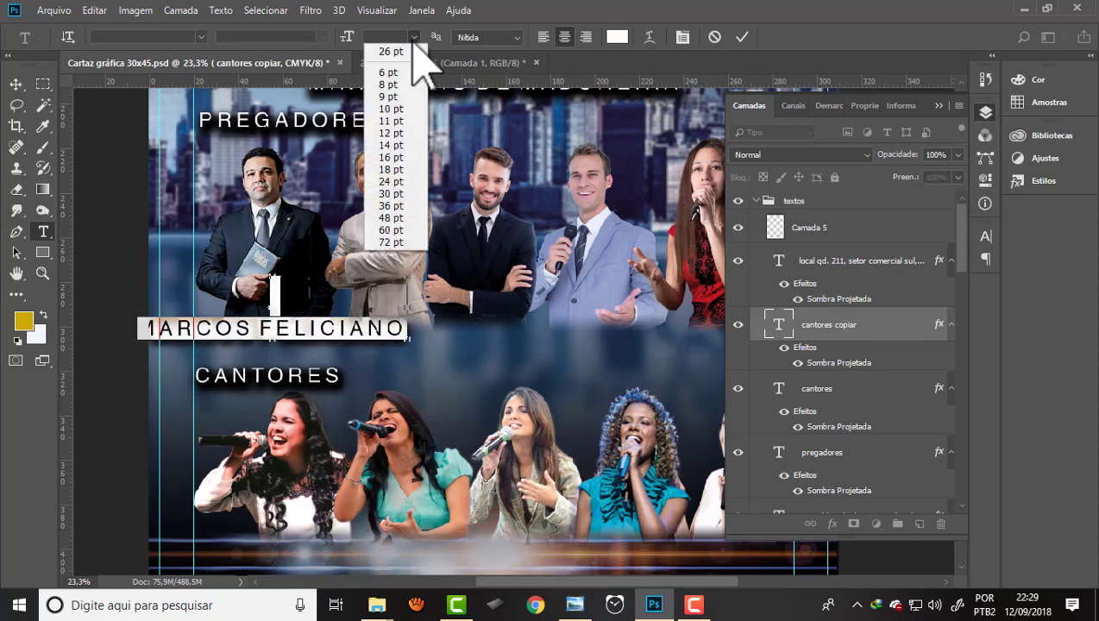
left_click(392, 144)
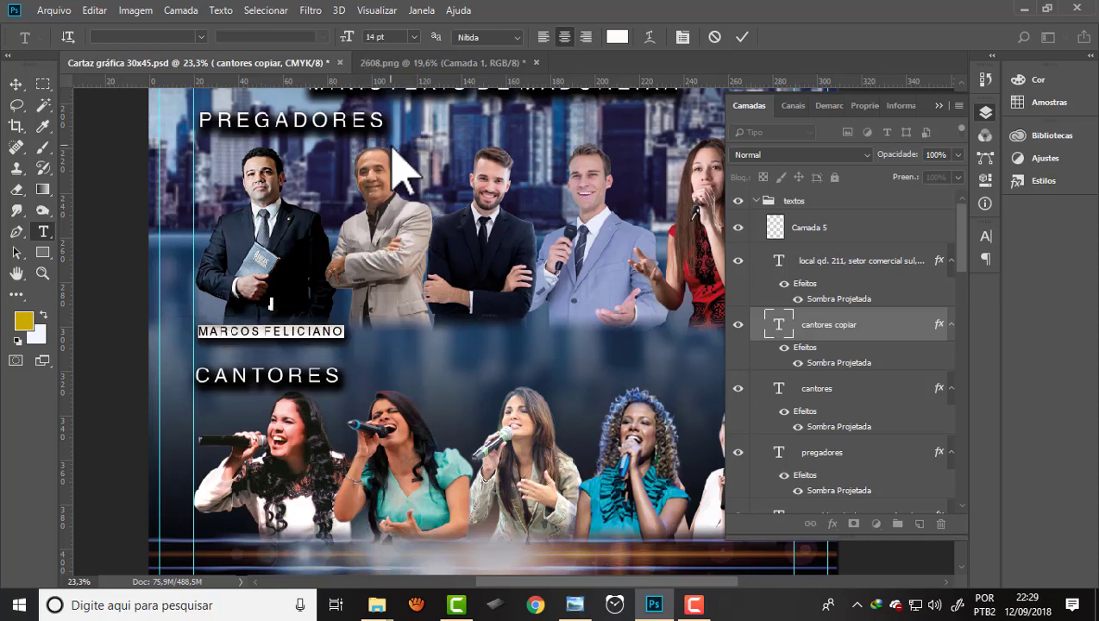
left_click(201, 36)
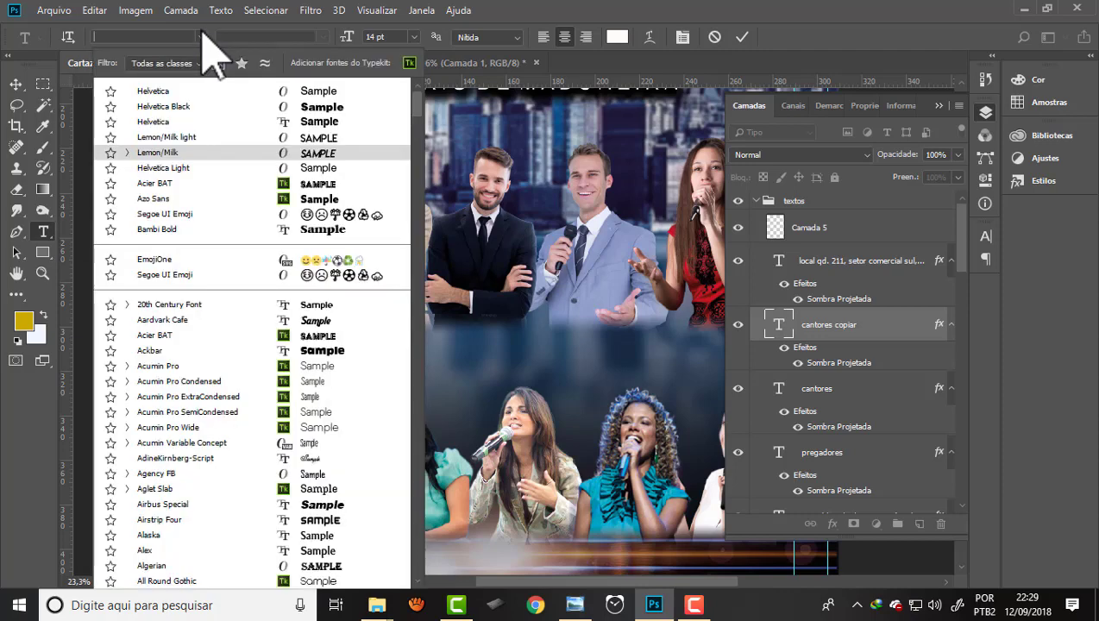
left_click(169, 107)
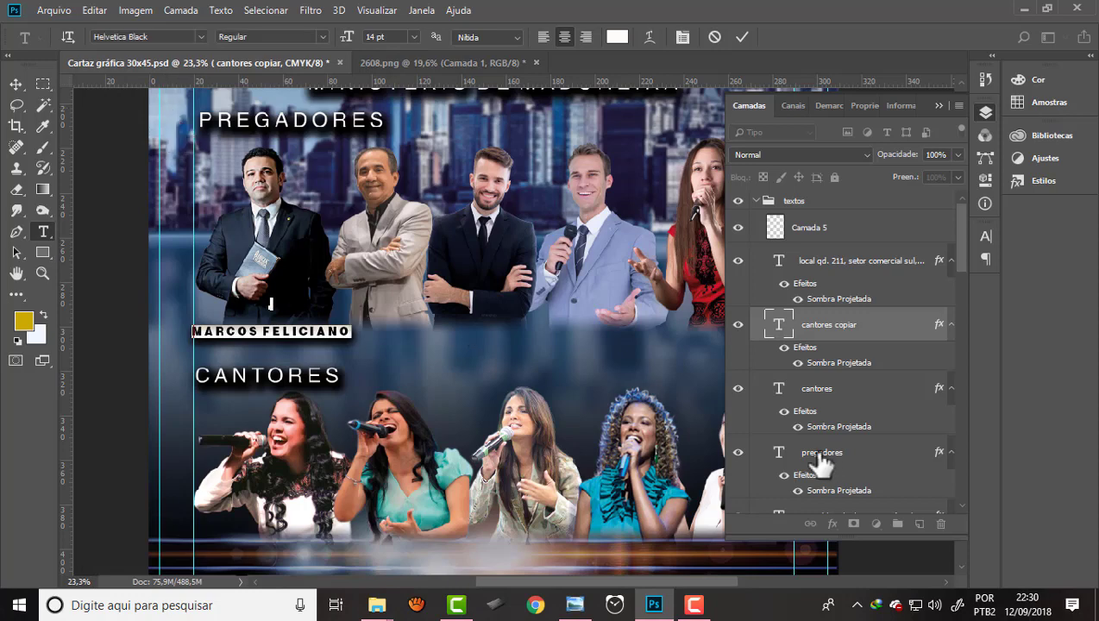
key("ctrl+t")
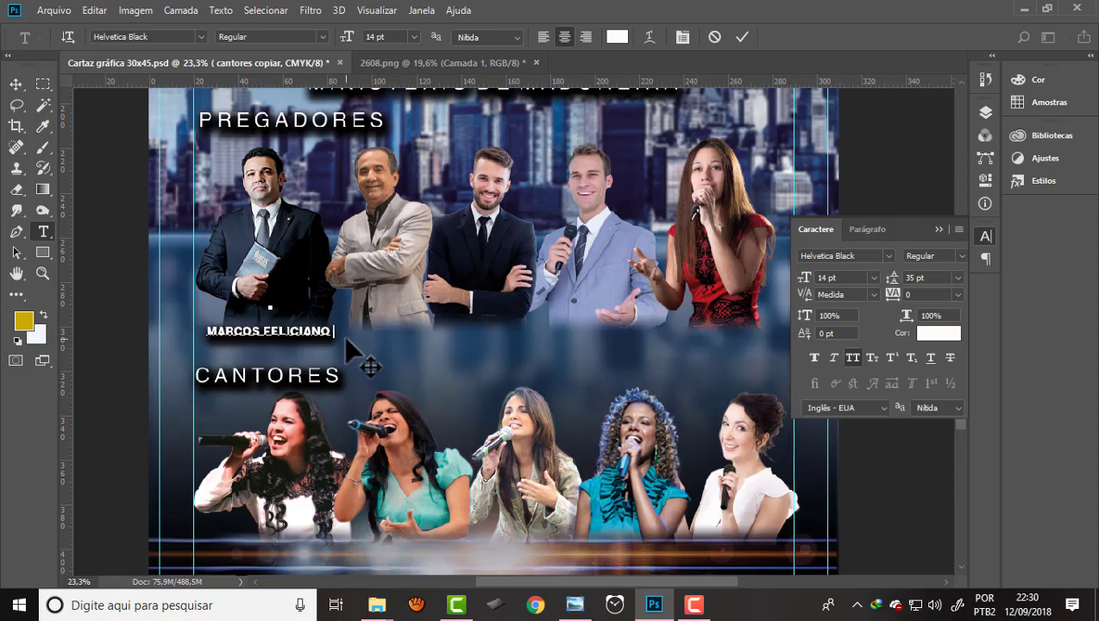
- Extend the preacher line with '- SILAS MALAFAI -' and place a copy above LOCAL
type("- ")
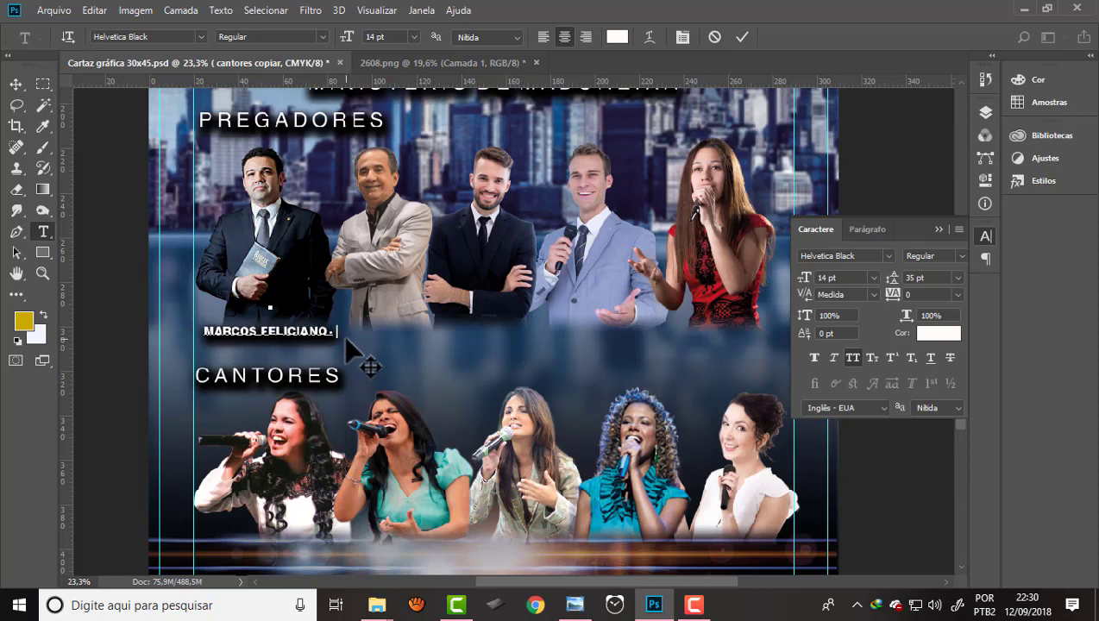
type("SILA")
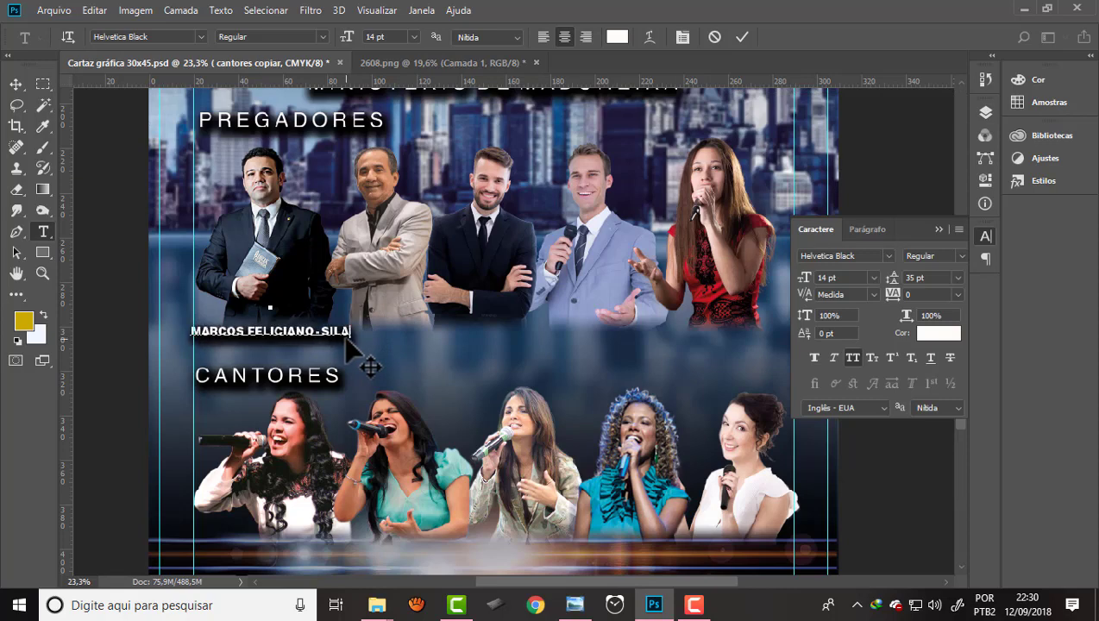
type("S ")
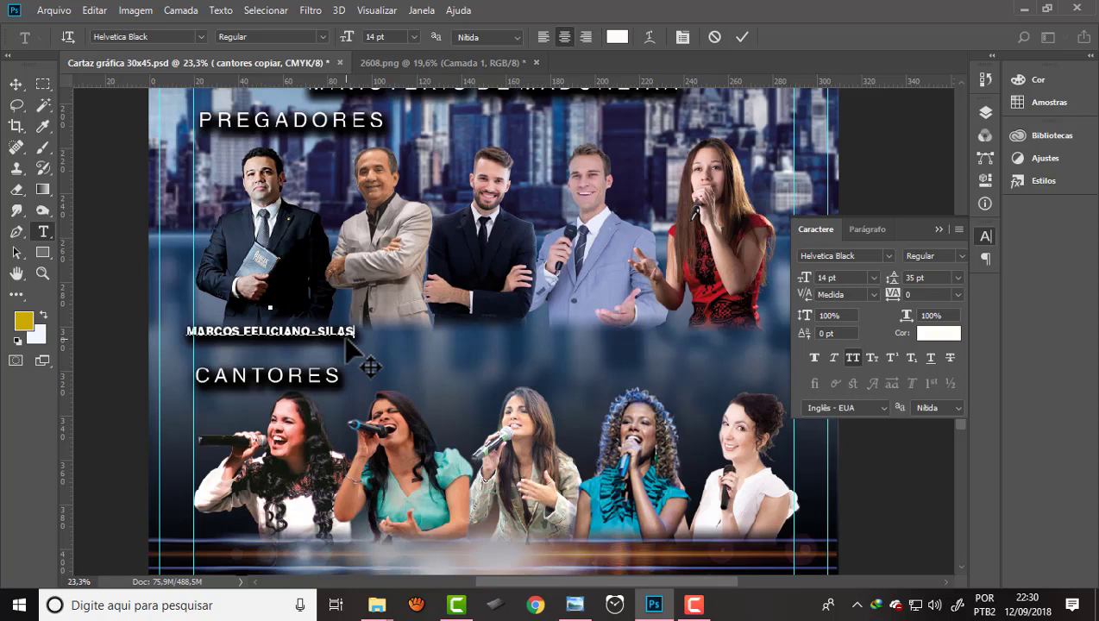
type("MA")
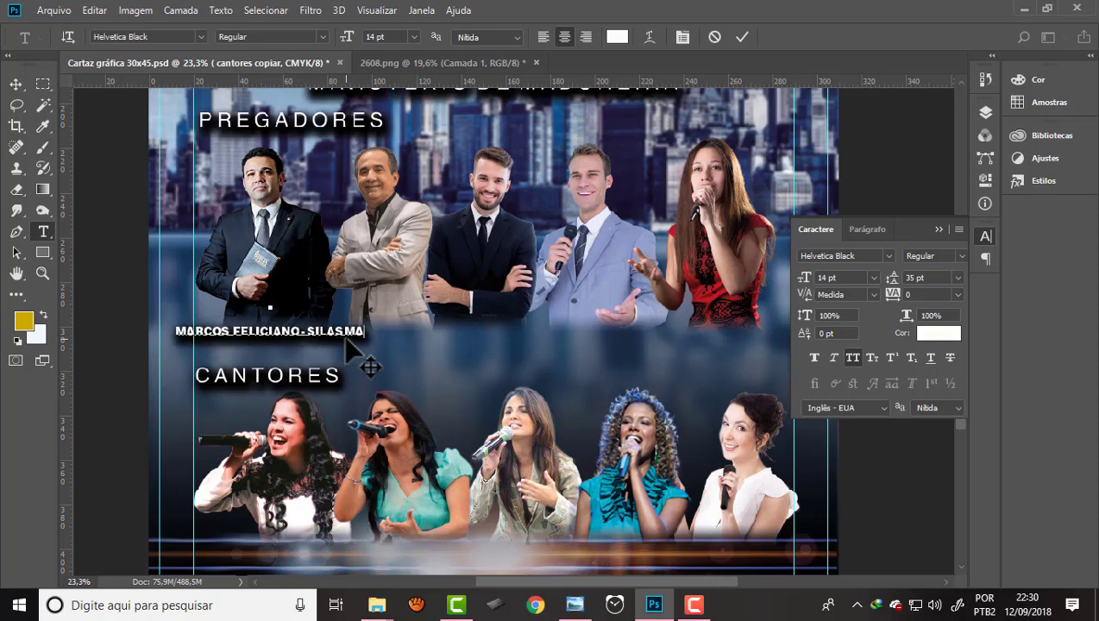
type("LAFAI ")
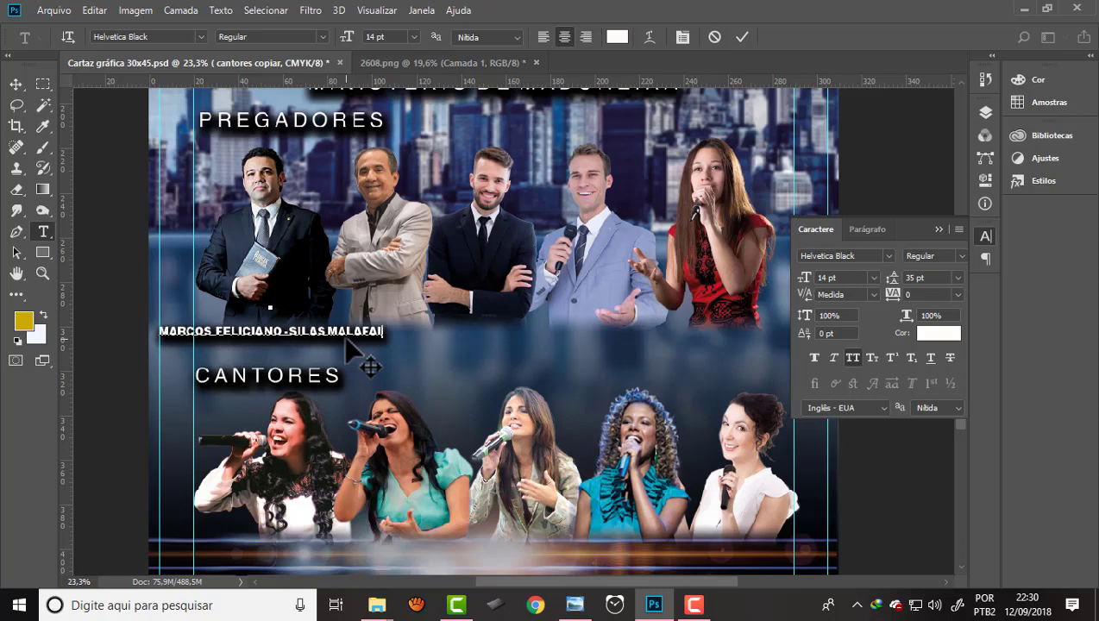
type("-")
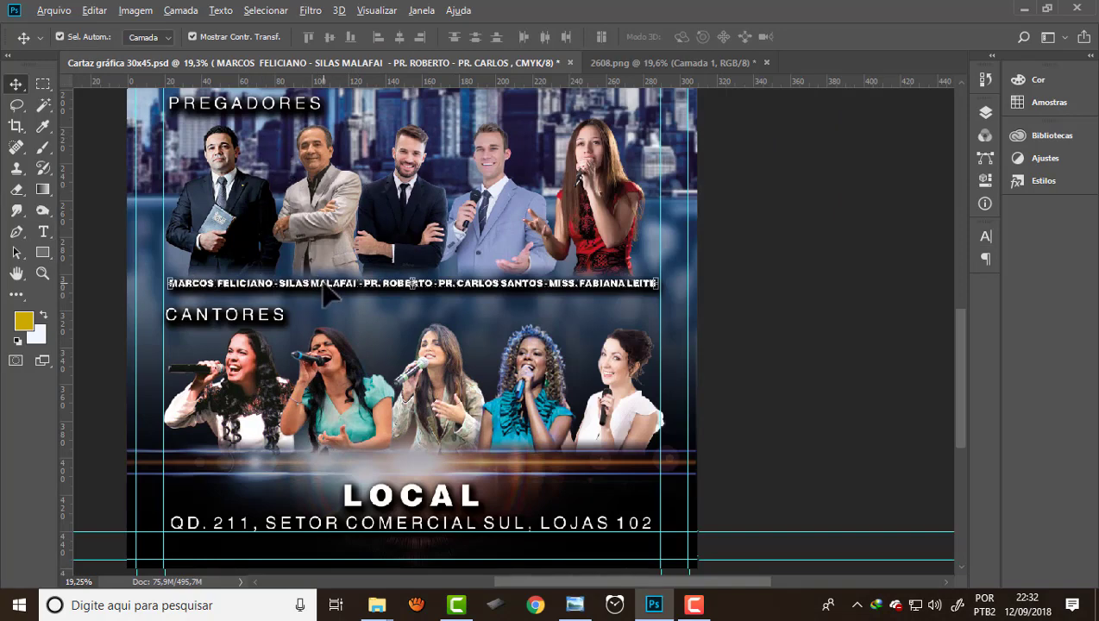
left_click_drag(323, 286, 319, 464)
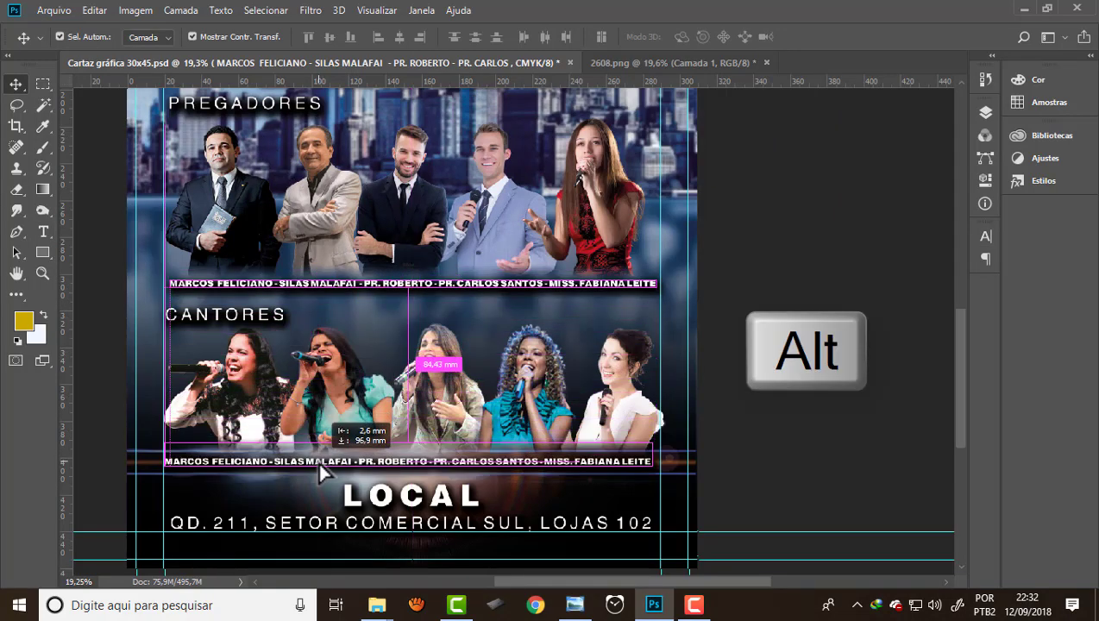
left_click(775, 438)
- Clear the copied line's names and start the singers' list with the first name
left_click(43, 231)
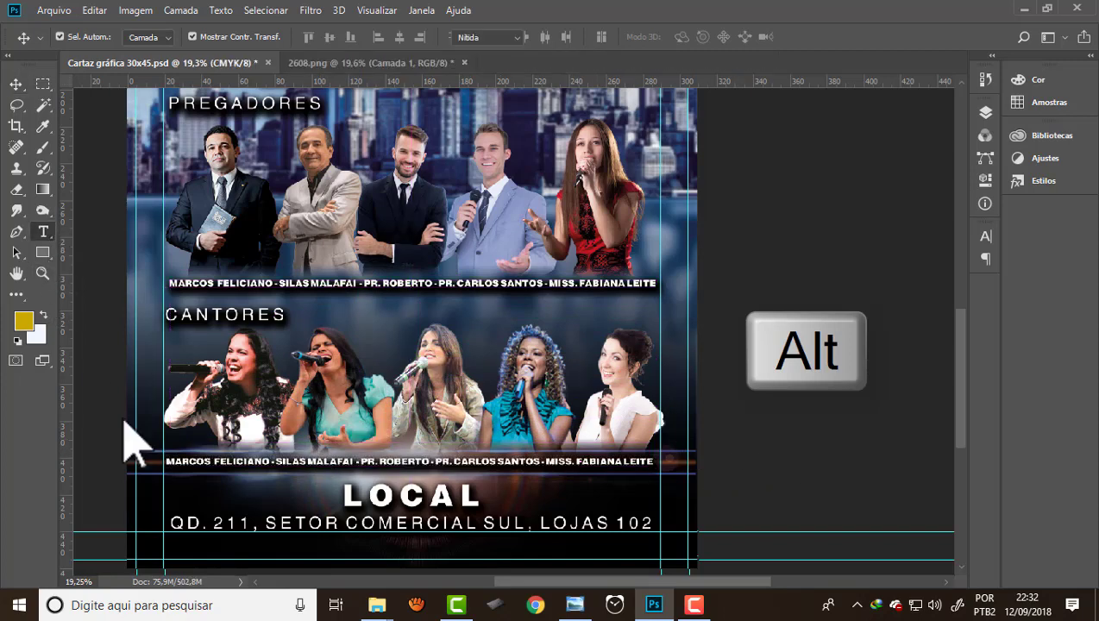
left_click(185, 461)
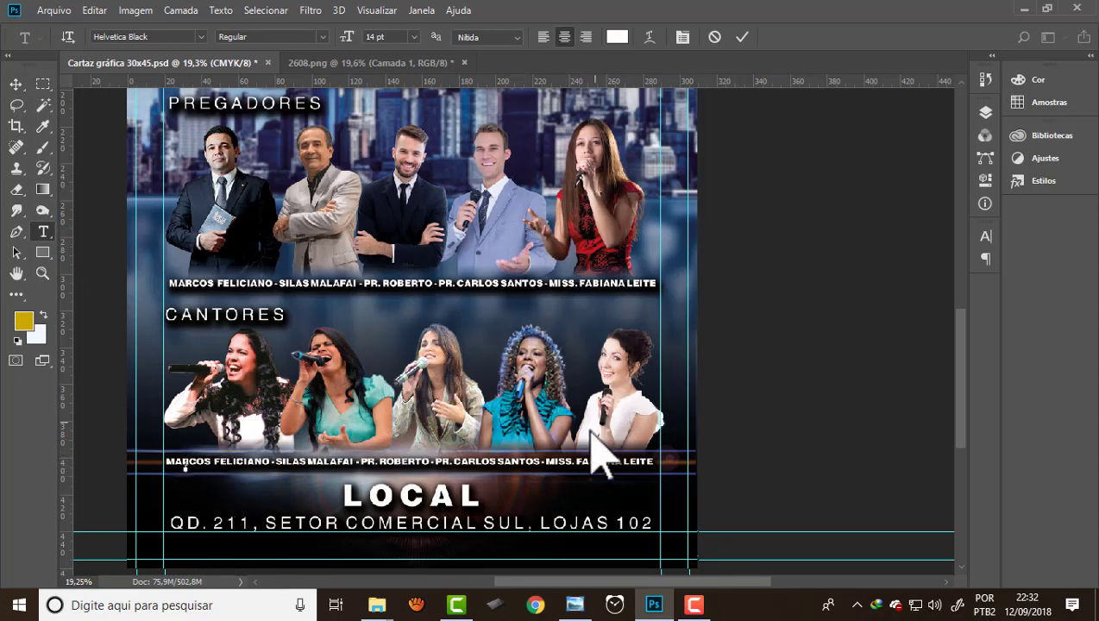
left_click(43, 231)
left_click(172, 461)
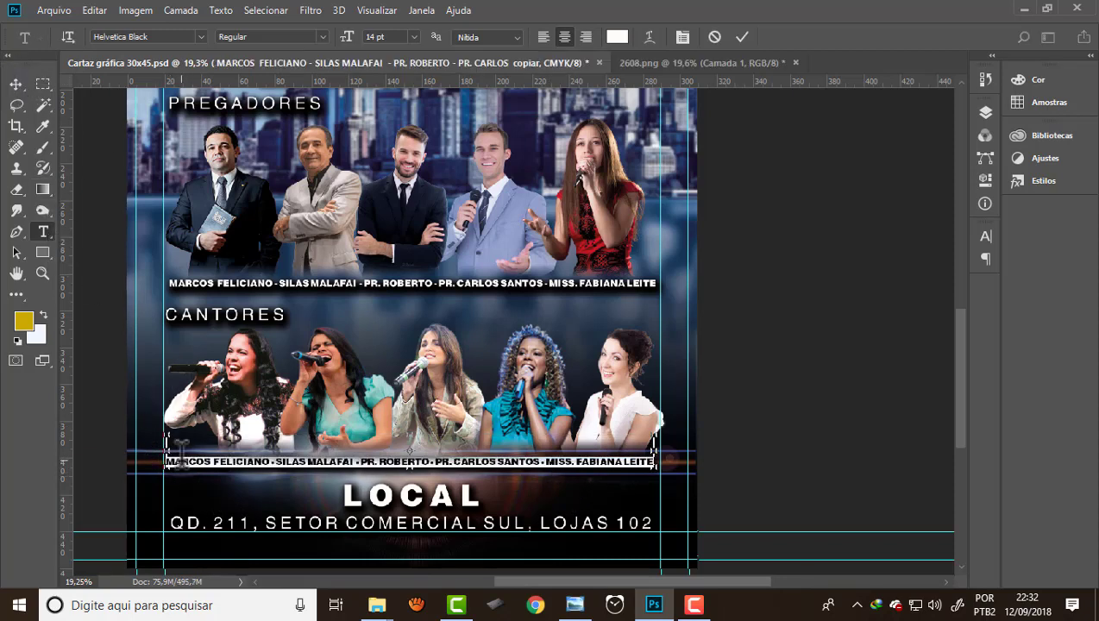
key("ctrl+a")
key("BackSpace")
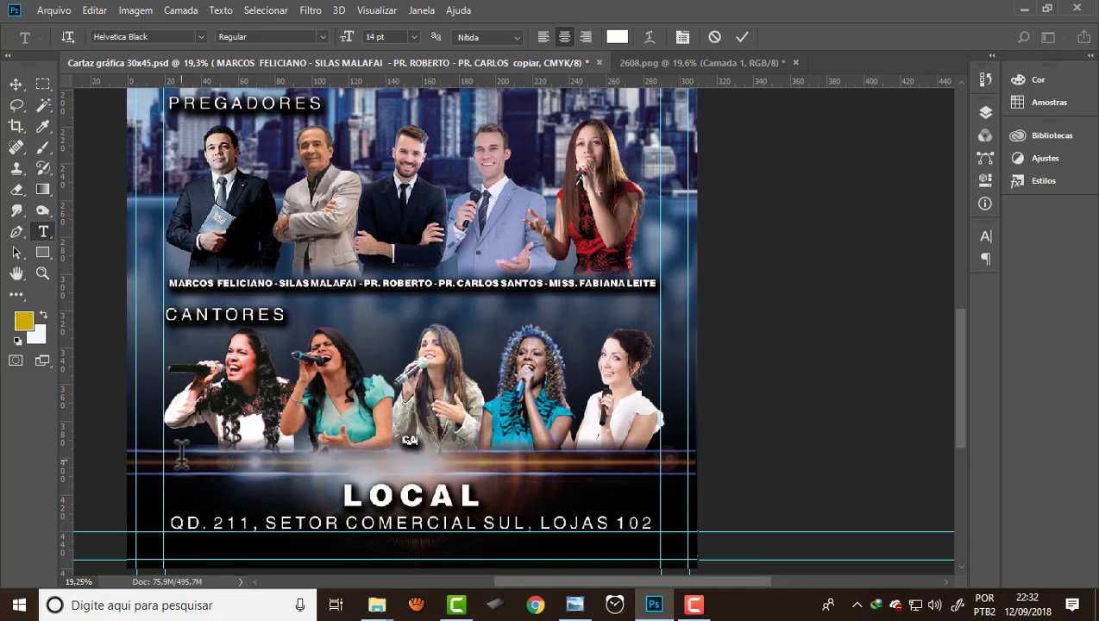
type("CASSIANE - DAMARES - PÂMELA - NÍVEA SOARES - FLAVIA MENDES")
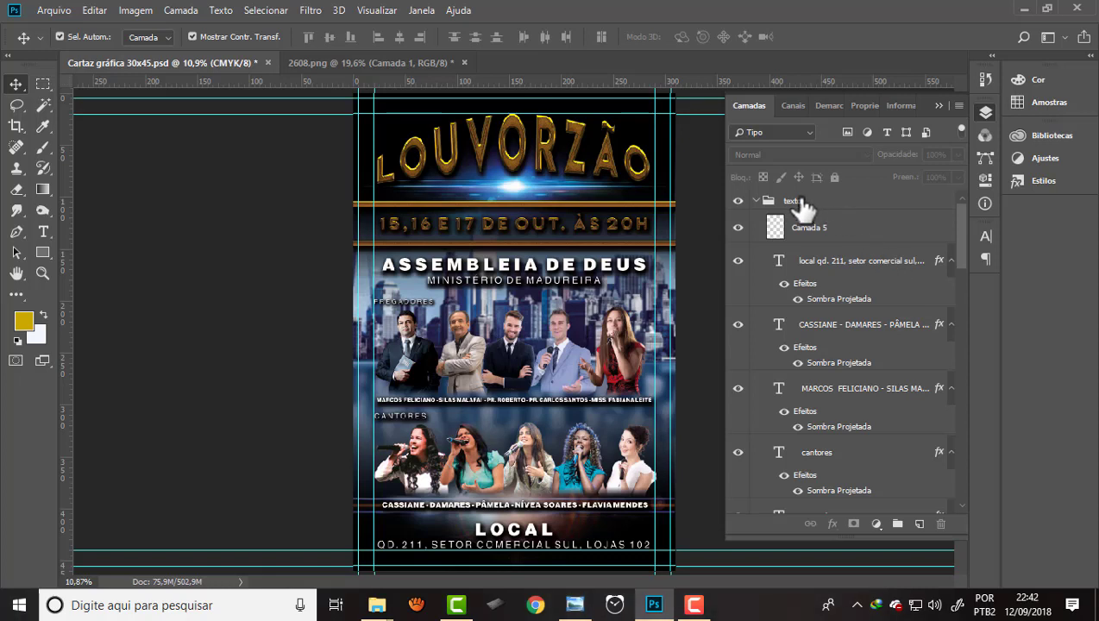
- Collapse the textos group and add empty Camada 6 above Retângulo 1 copiar
left_click(803, 202)
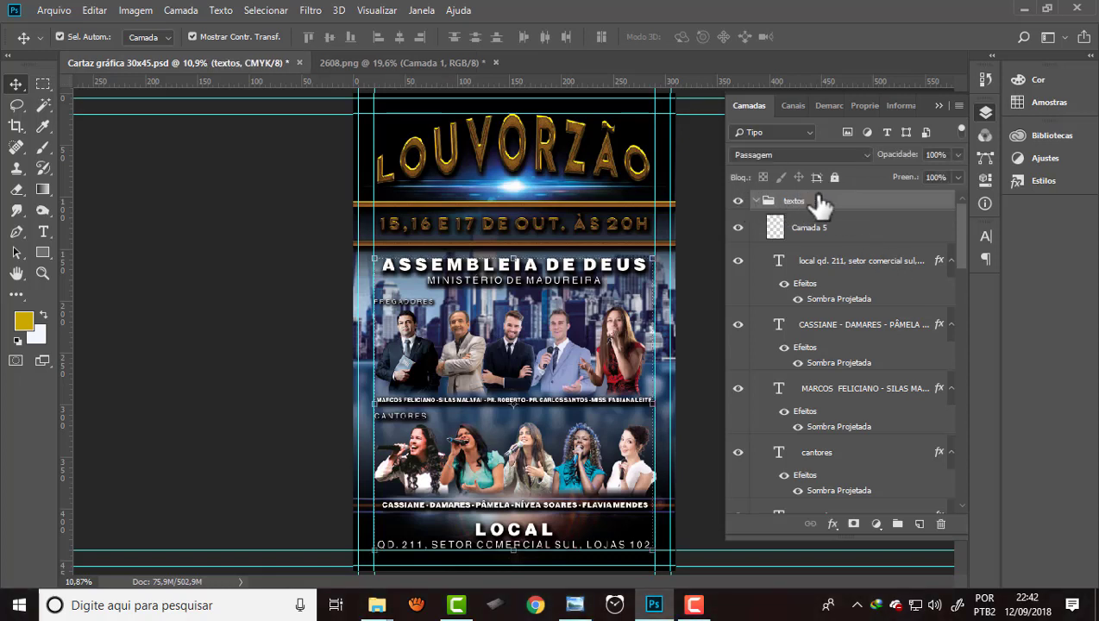
left_click(756, 200)
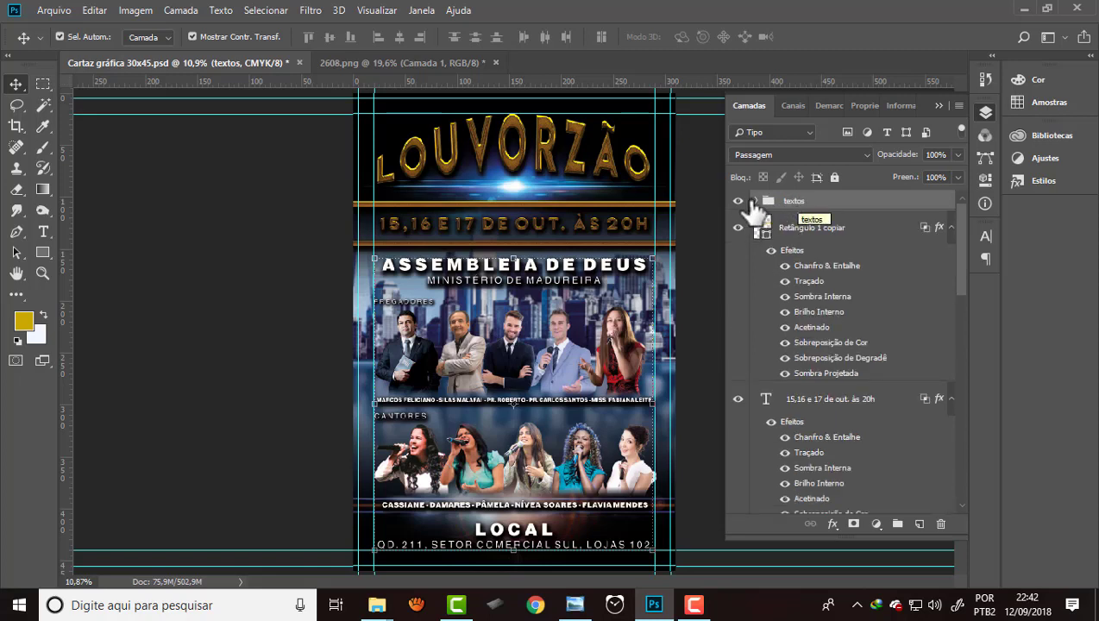
left_click(737, 201)
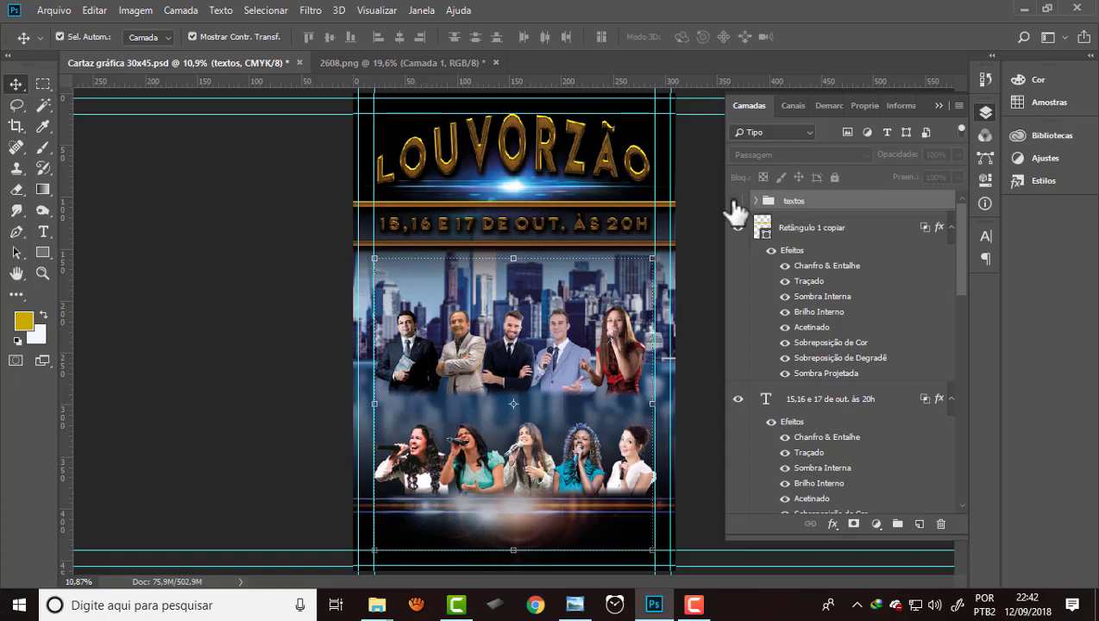
left_click(737, 201)
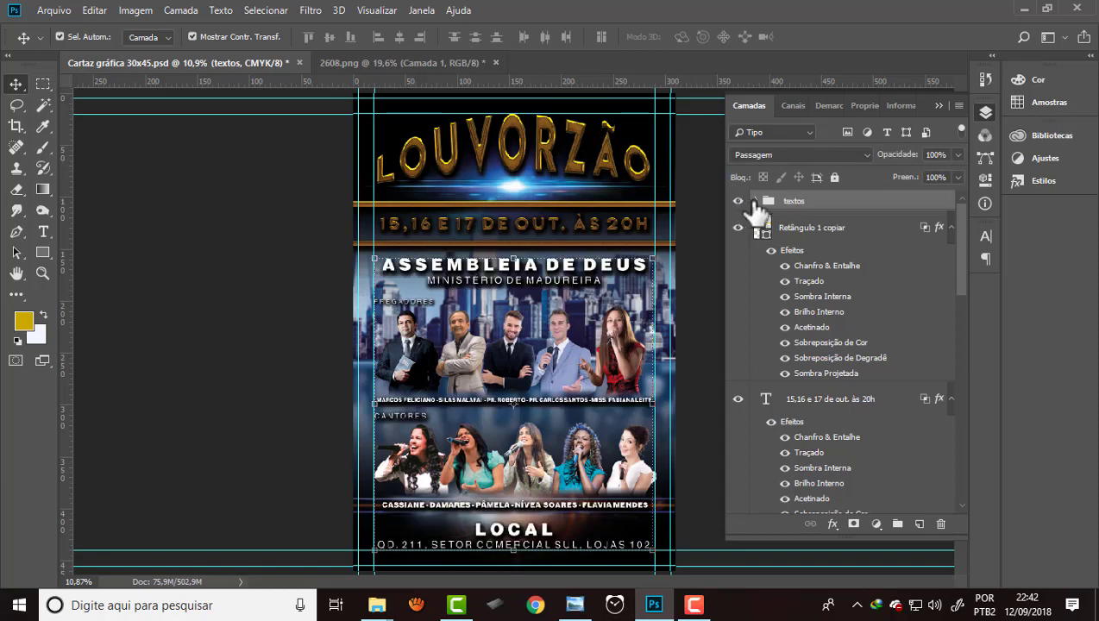
left_click(809, 231)
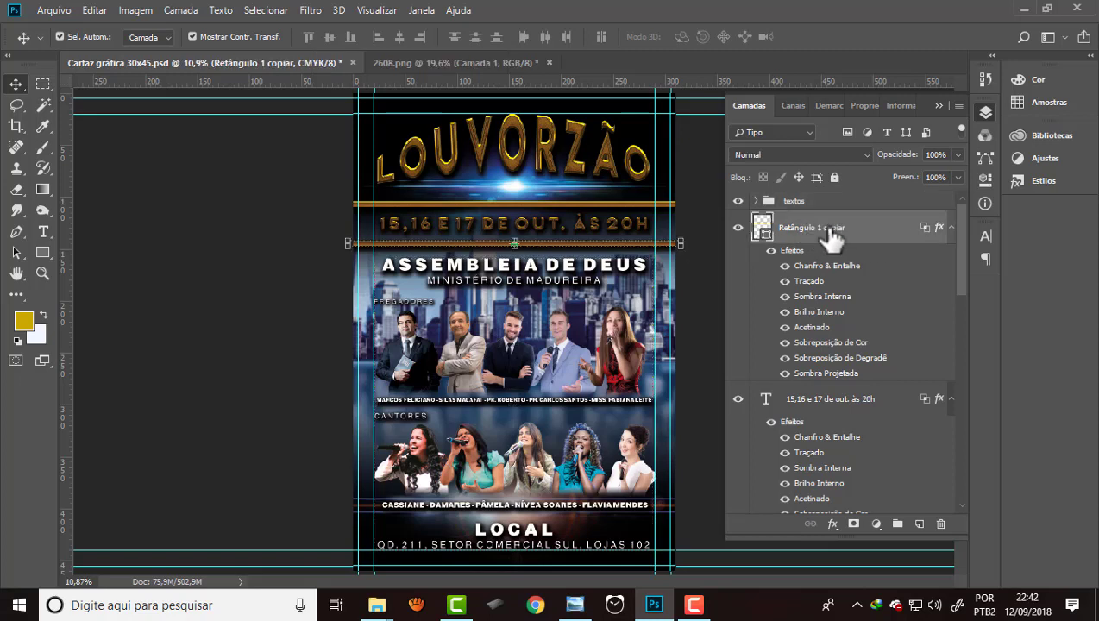
left_click(919, 523)
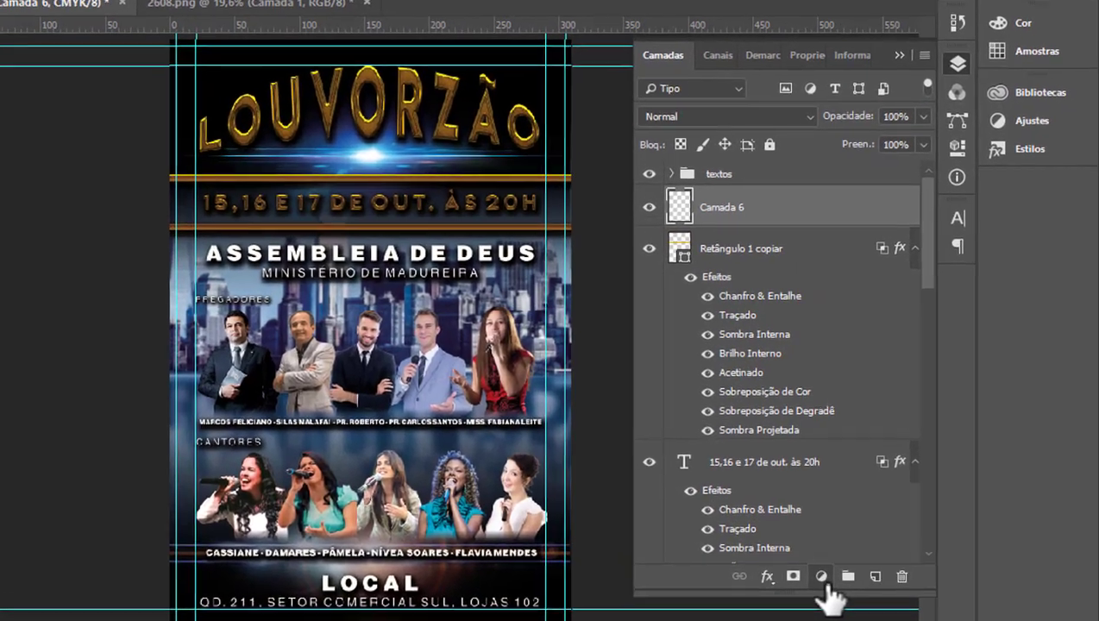
left_click(876, 524)
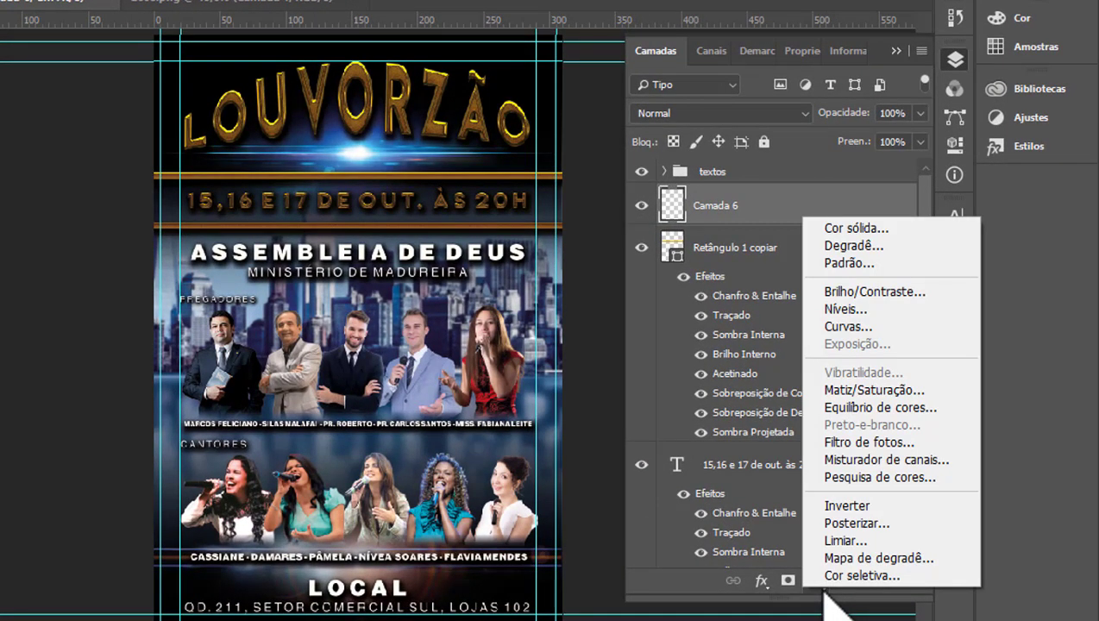
- Add a Solid Color fill layer in orange c17814 over the poster
left_click(872, 227)
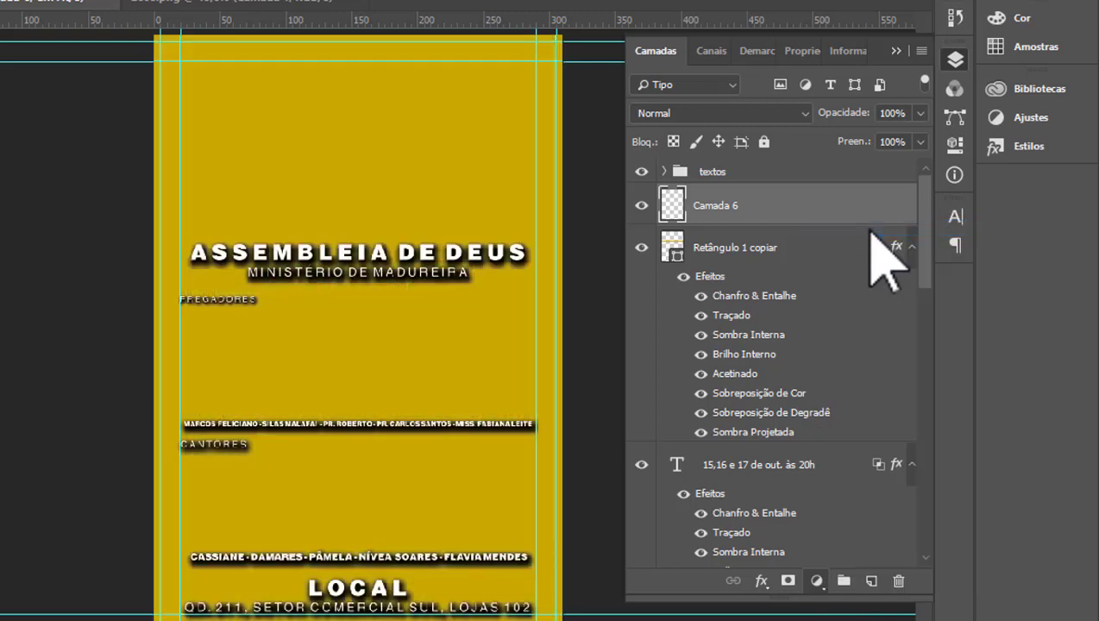
left_click_drag(758, 141, 734, 66)
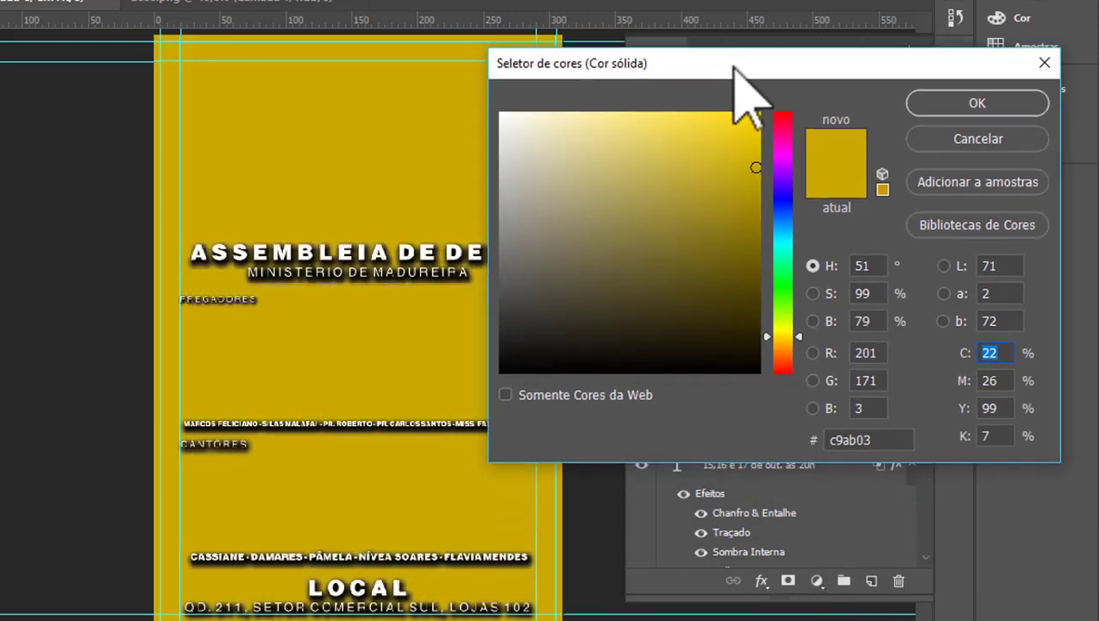
left_click_drag(788, 335, 787, 347)
left_click(755, 113)
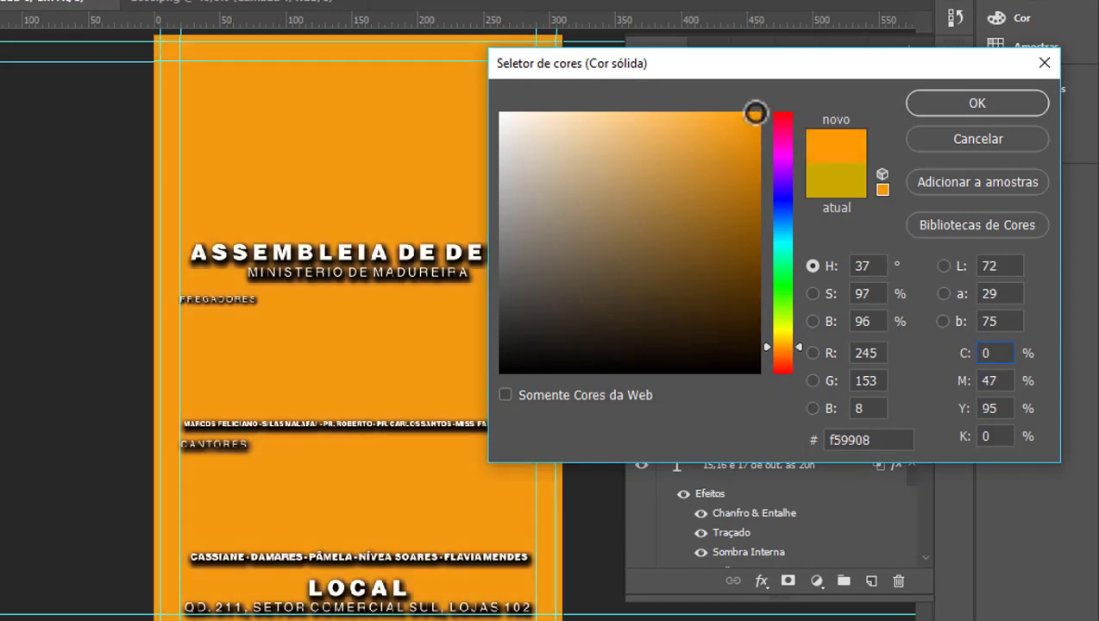
left_click_drag(755, 113, 753, 111)
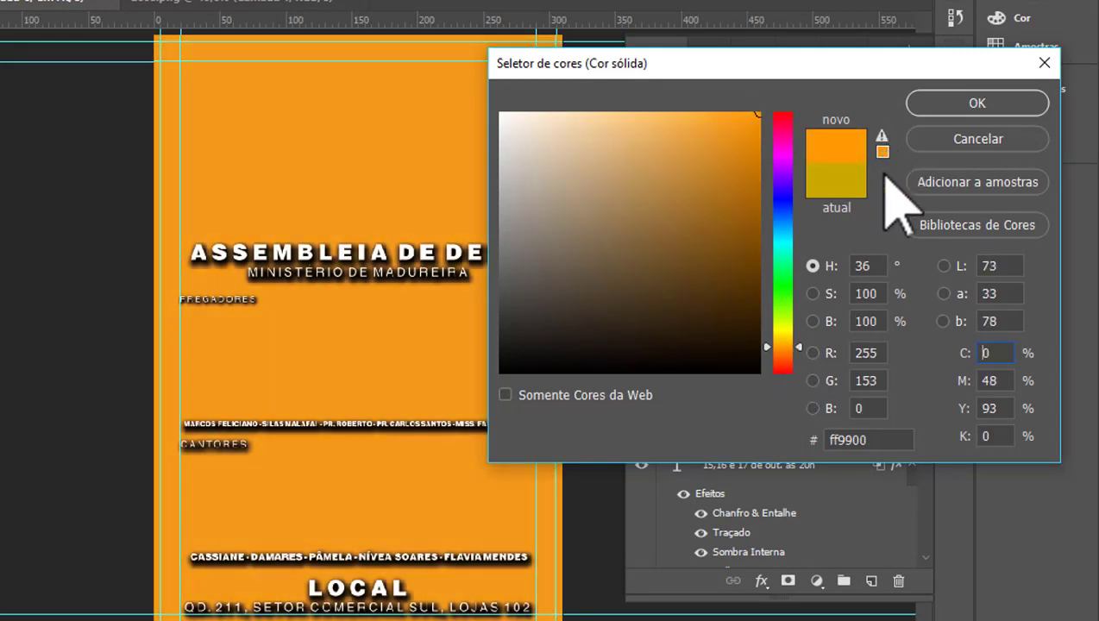
left_click(881, 152)
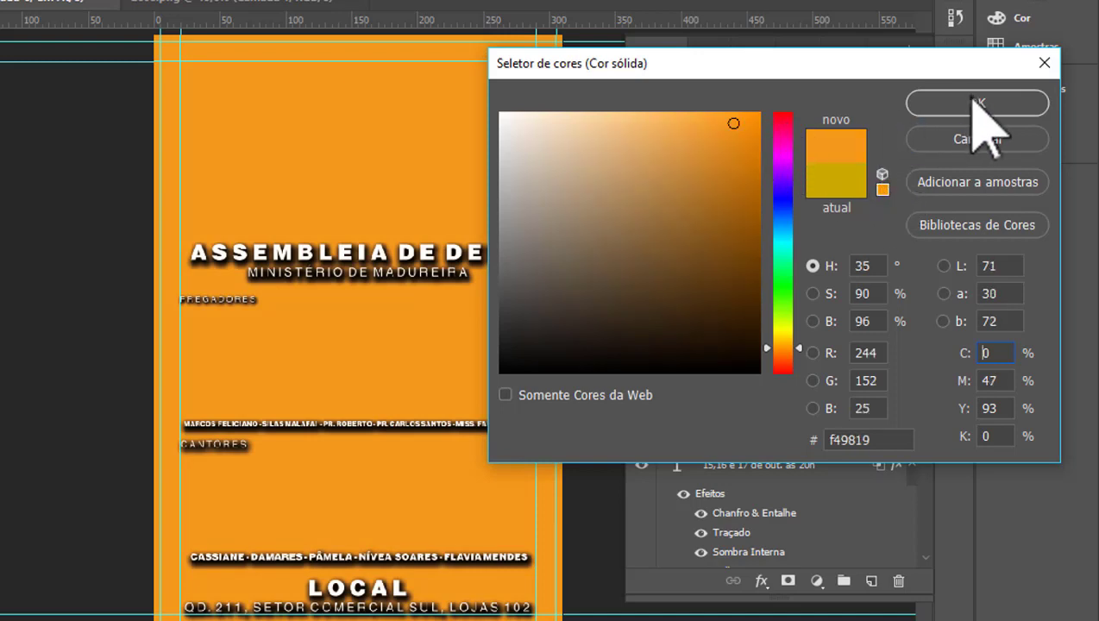
left_click(732, 176)
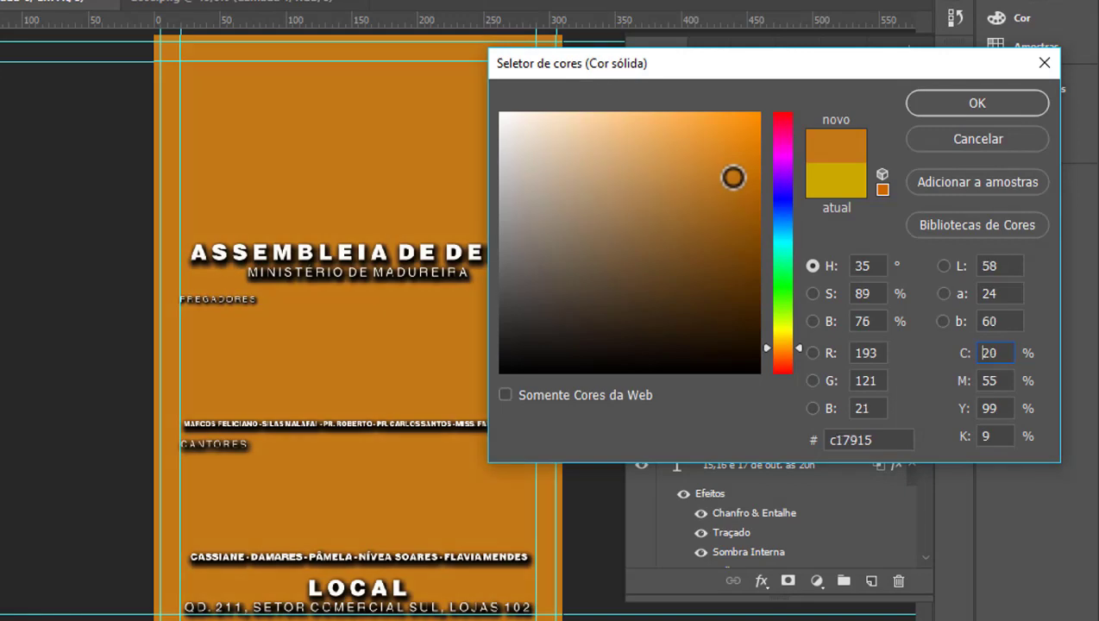
left_click(952, 106)
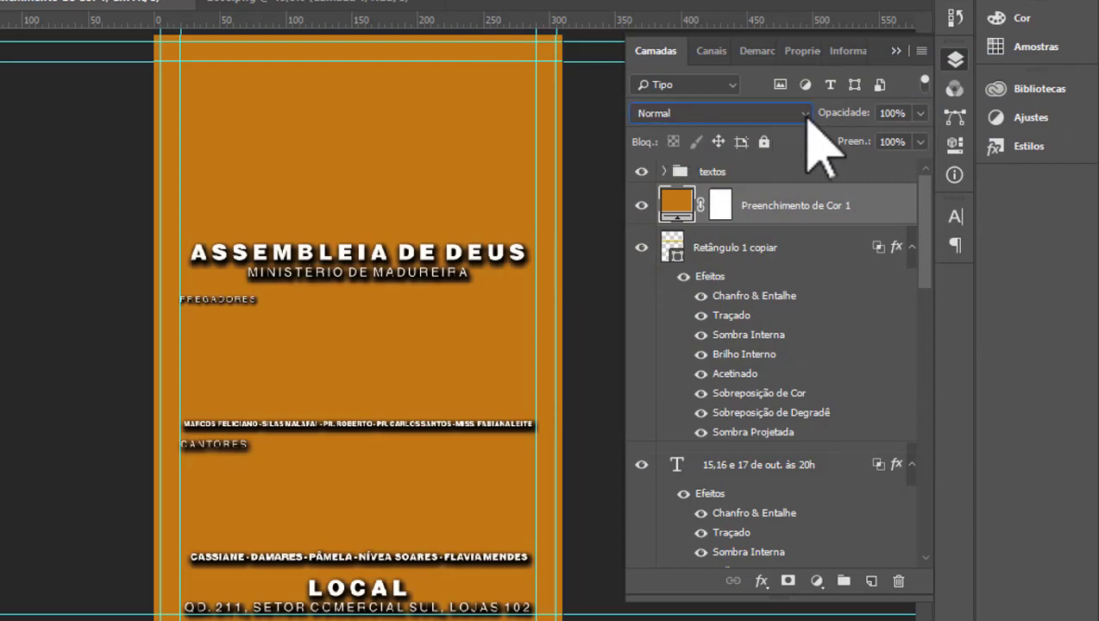
left_click(806, 113)
- Set the orange fill to Multiply (Multiplicação) blend mode at 33% opacity
left_click(647, 195)
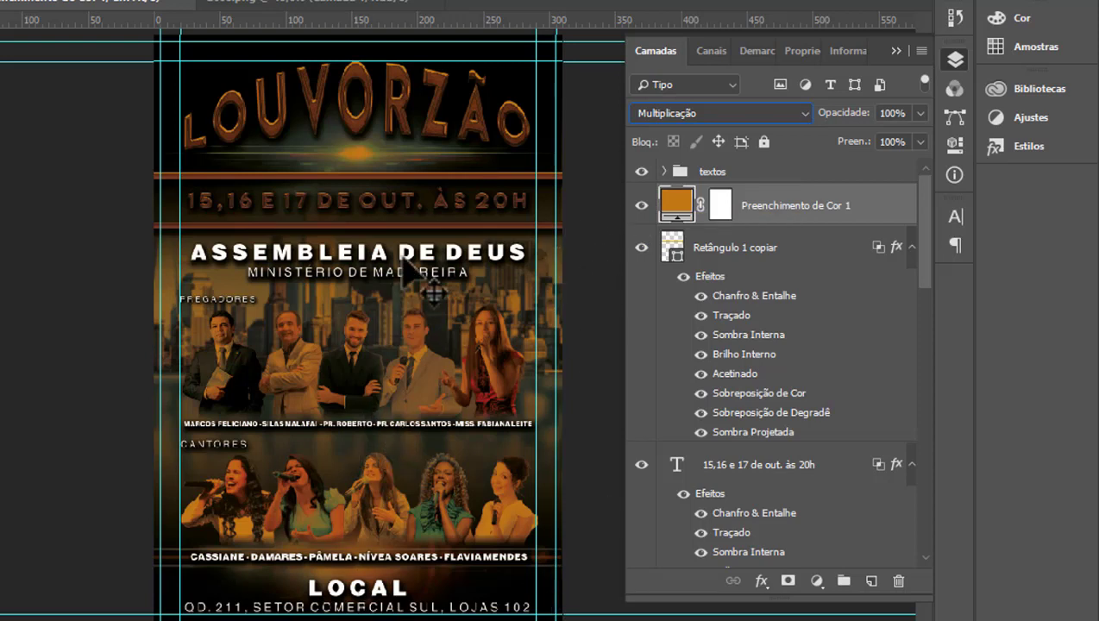
left_click(919, 112)
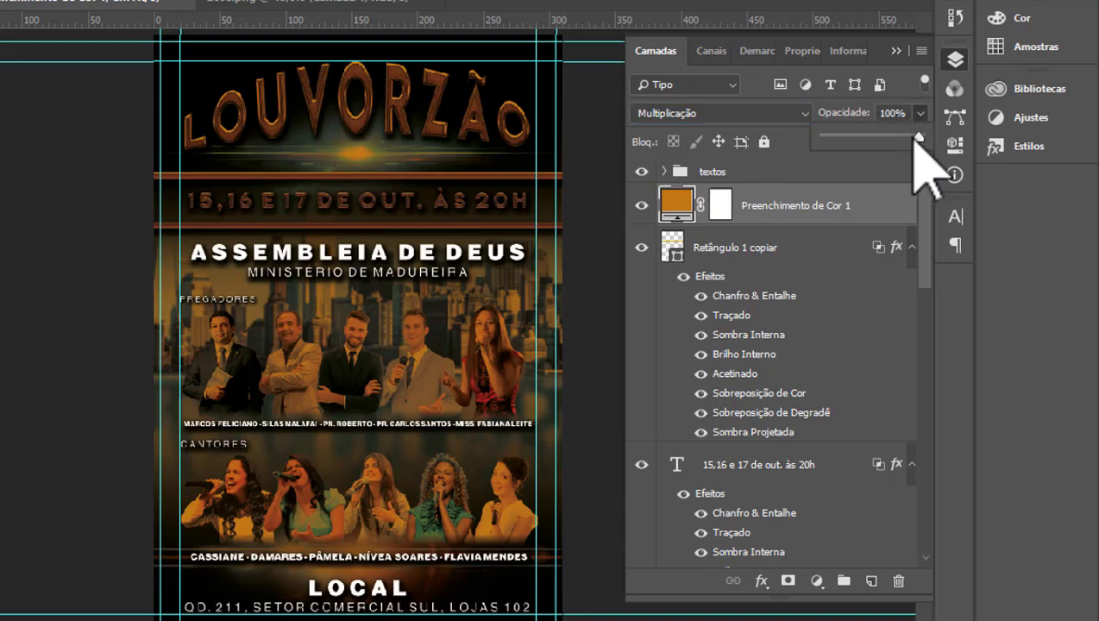
left_click_drag(919, 136, 879, 158)
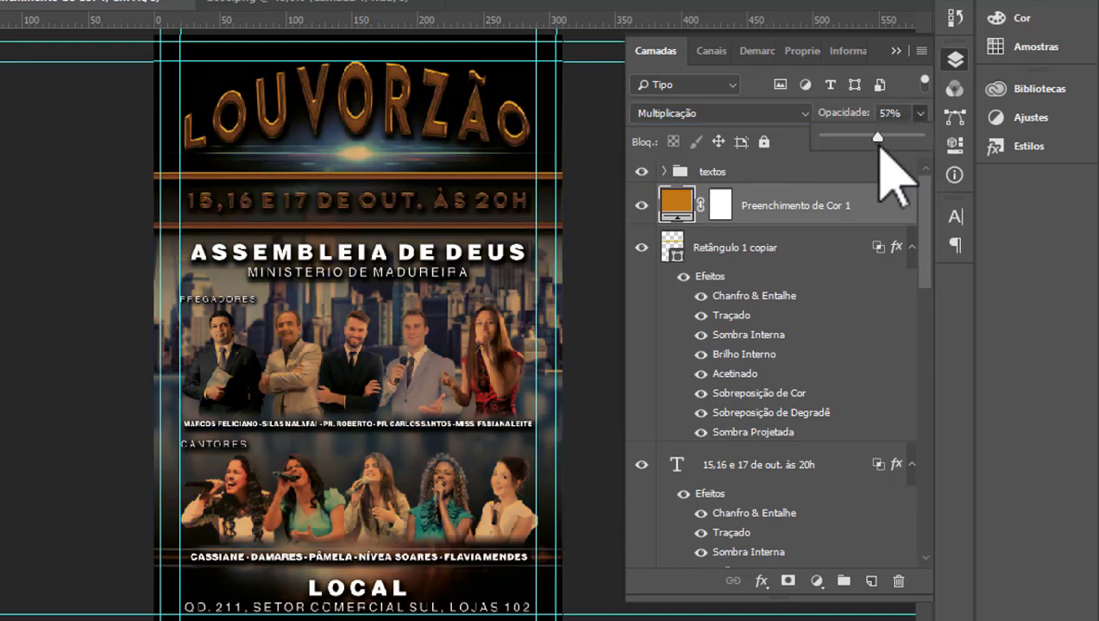
left_click_drag(879, 146, 857, 138)
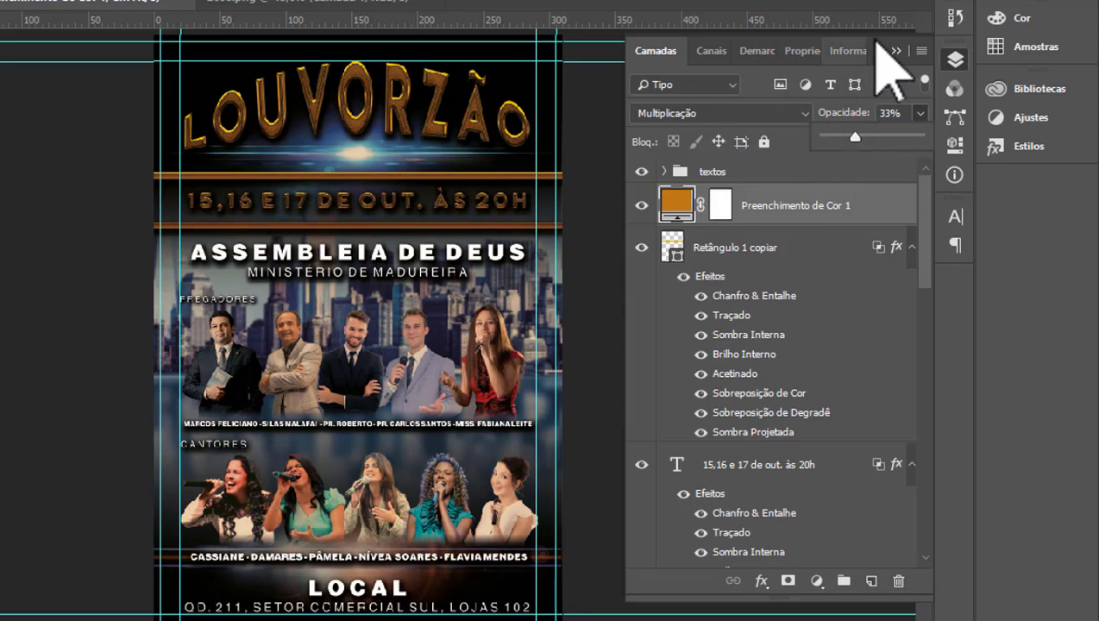
left_click(895, 50)
scroll(291, 129, "up", 1)
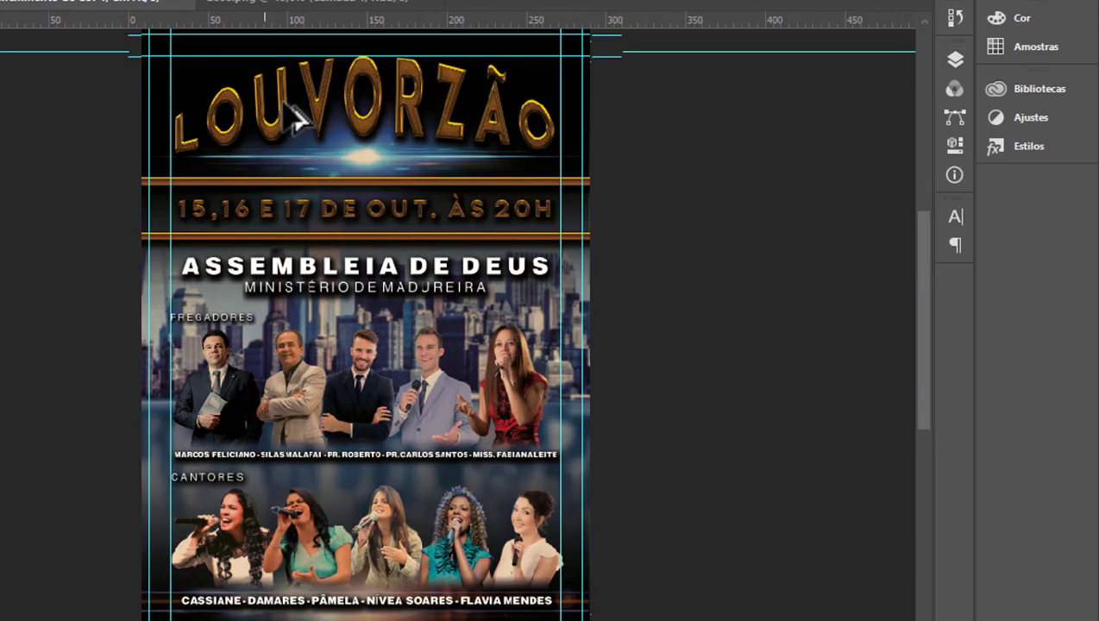
scroll(393, 82, "up", 2)
scroll(412, 82, "up", 1)
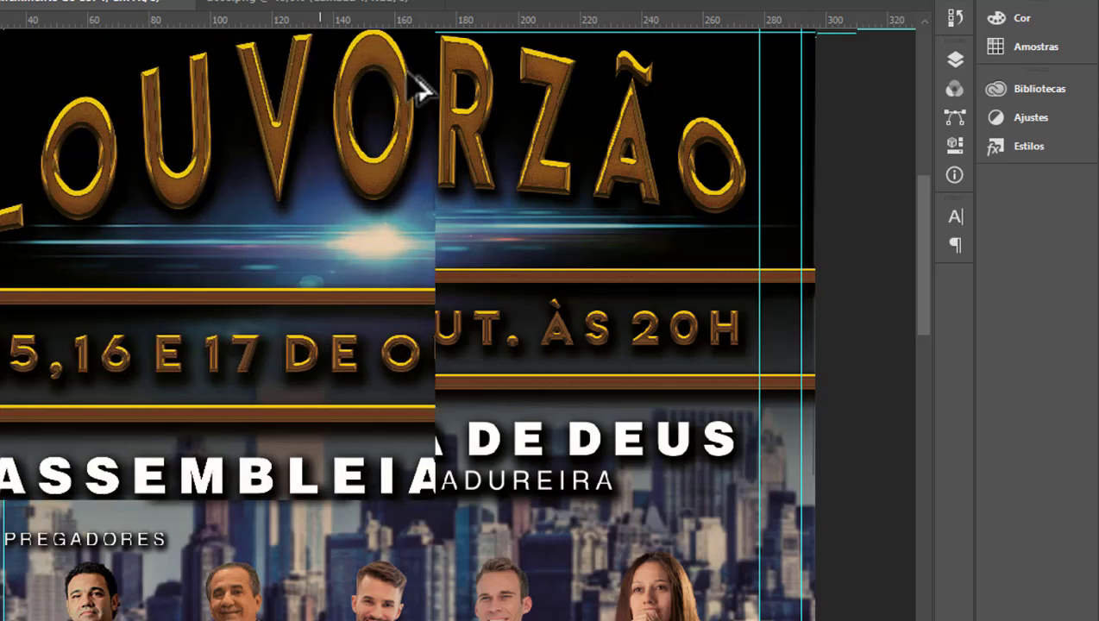
scroll(409, 86, "up", 1)
scroll(379, 91, "up", 1)
scroll(355, 99, "down", 1)
scroll(355, 98, "down", 1)
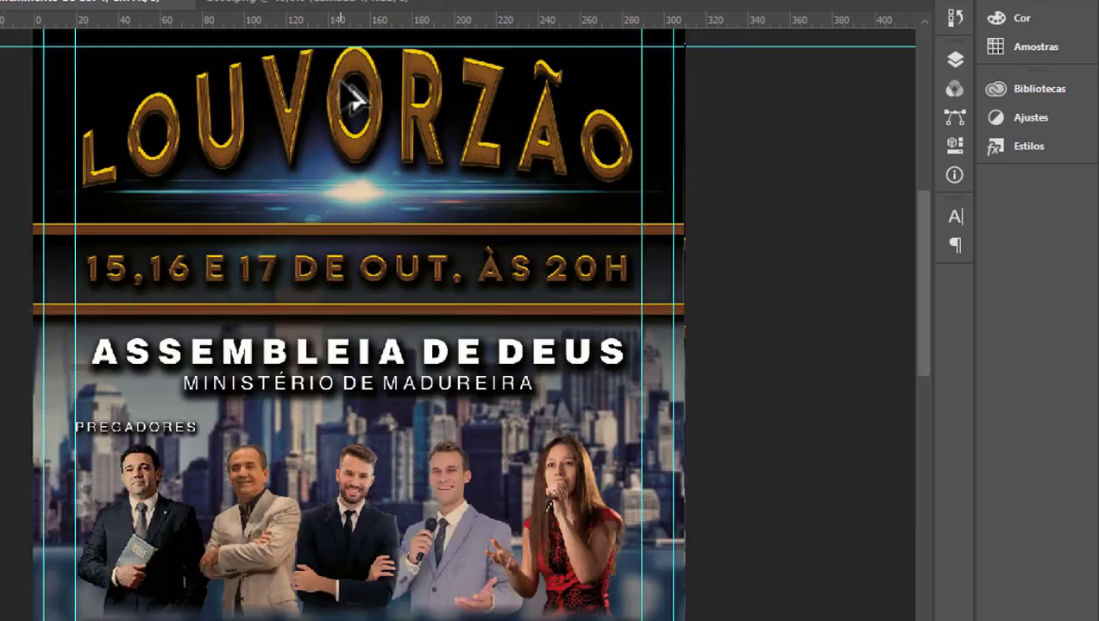
scroll(380, 221, "down", 1)
scroll(457, 473, "up", 1)
scroll(457, 473, "up", 1)
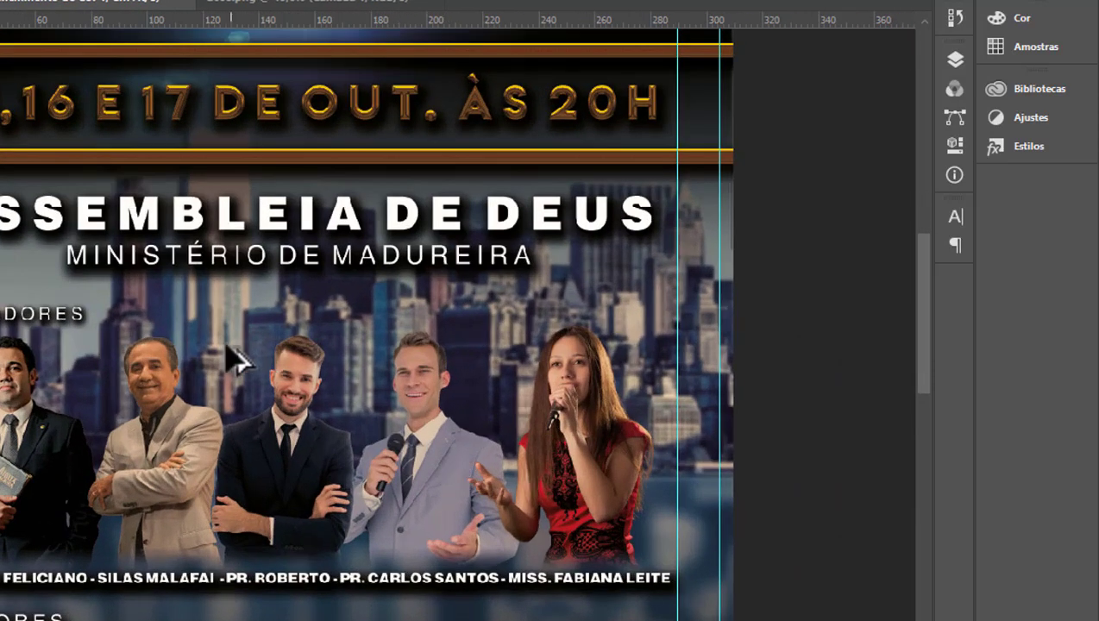
scroll(326, 321, "down", 1)
- Compare the poster with the tint hidden, then lower the fill's opacity to 23%
left_click(956, 60)
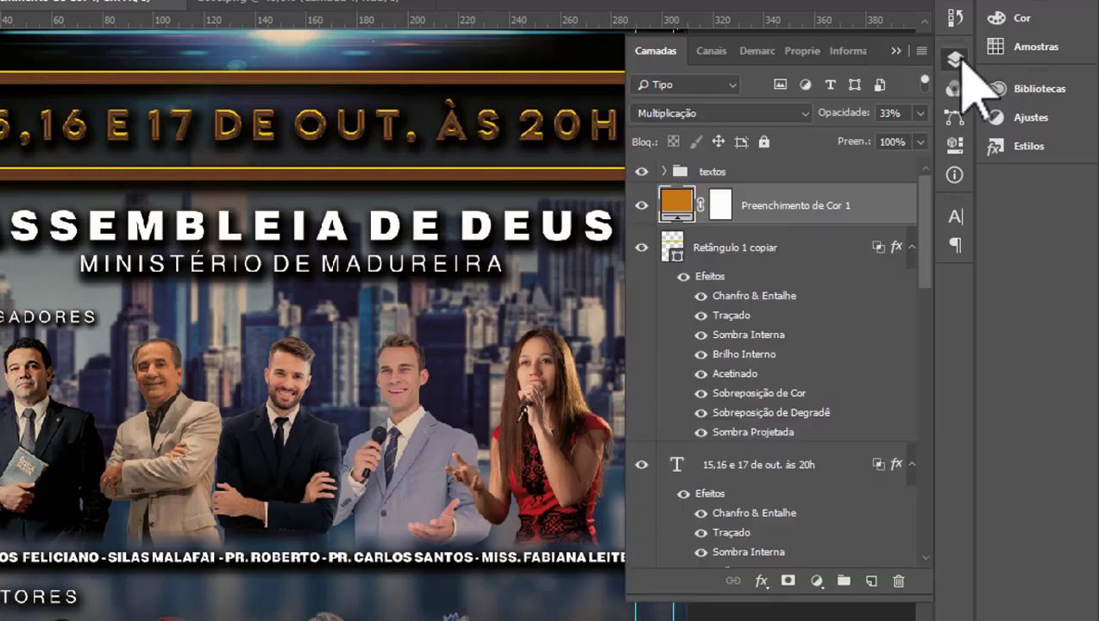
left_click(640, 207)
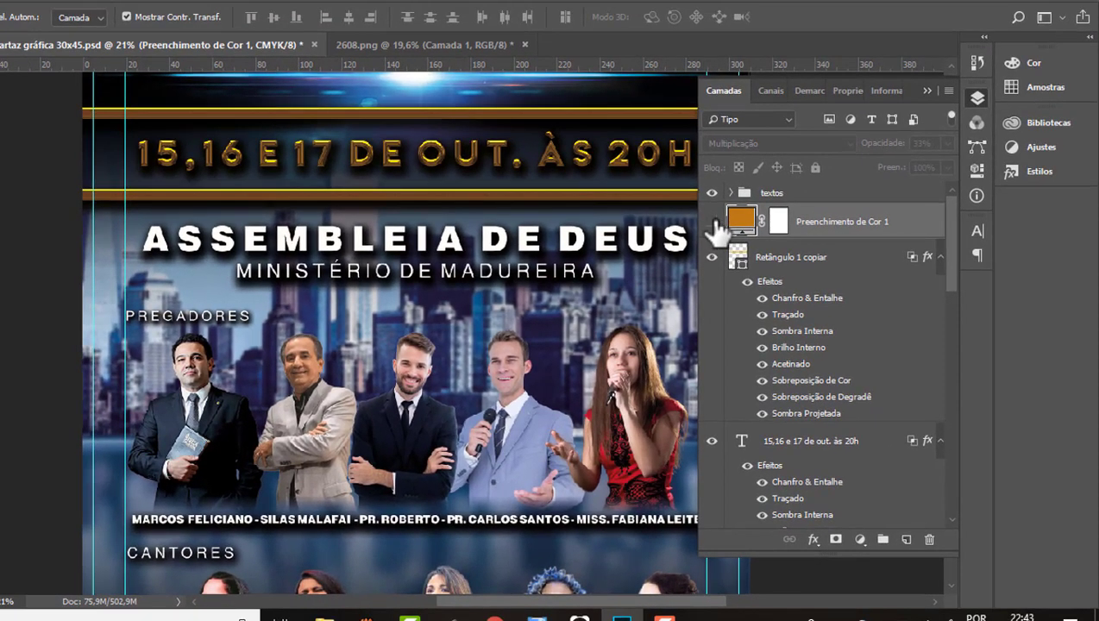
left_click(713, 222)
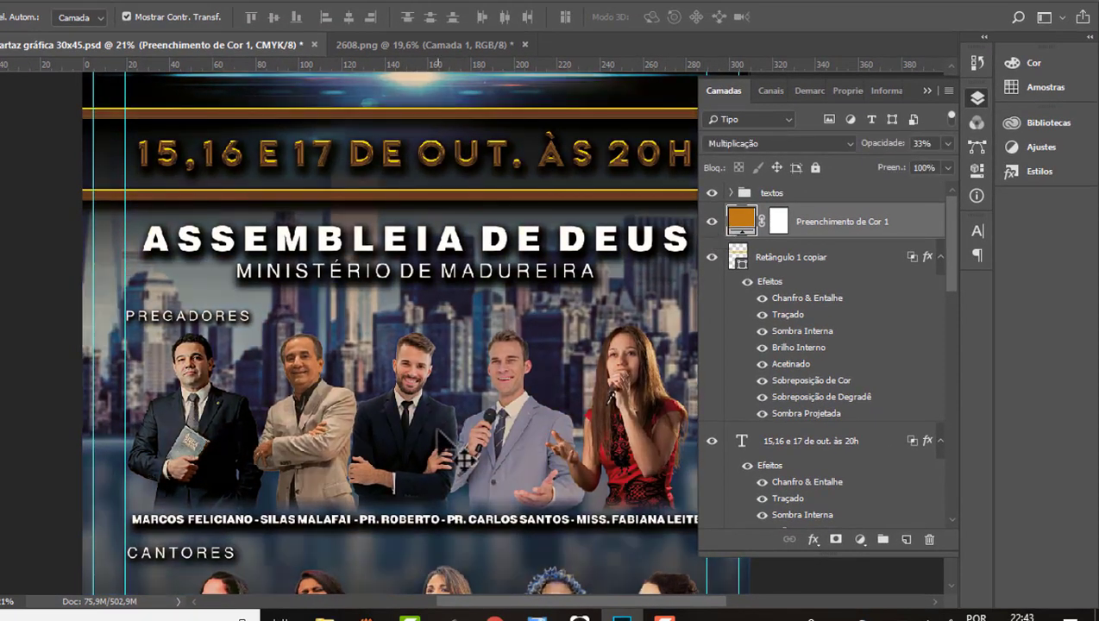
left_click(948, 143)
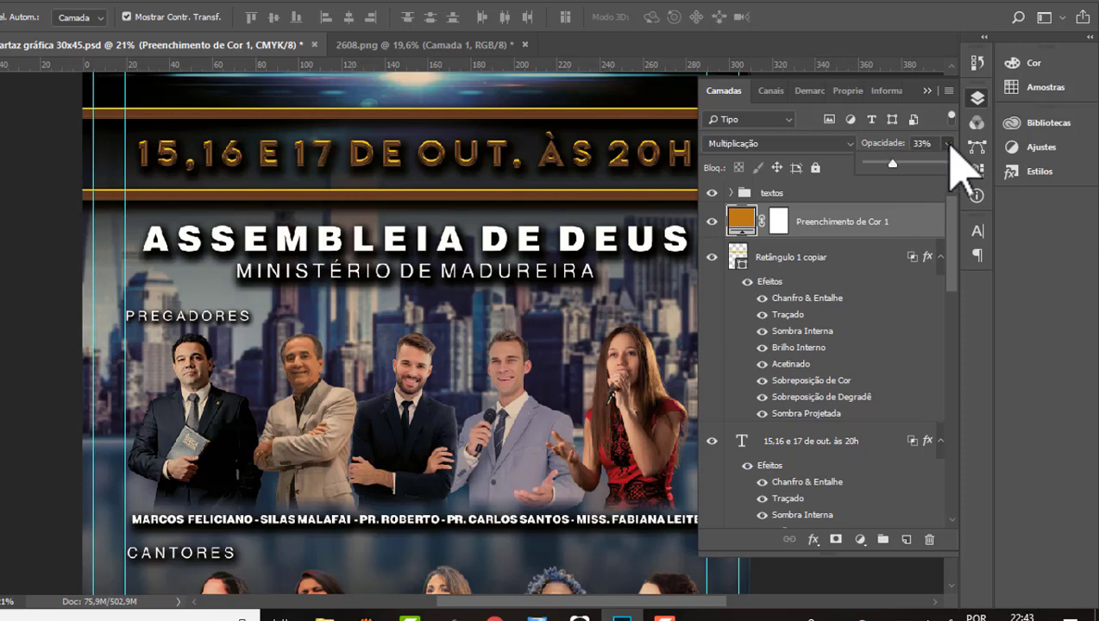
left_click_drag(892, 163, 888, 163)
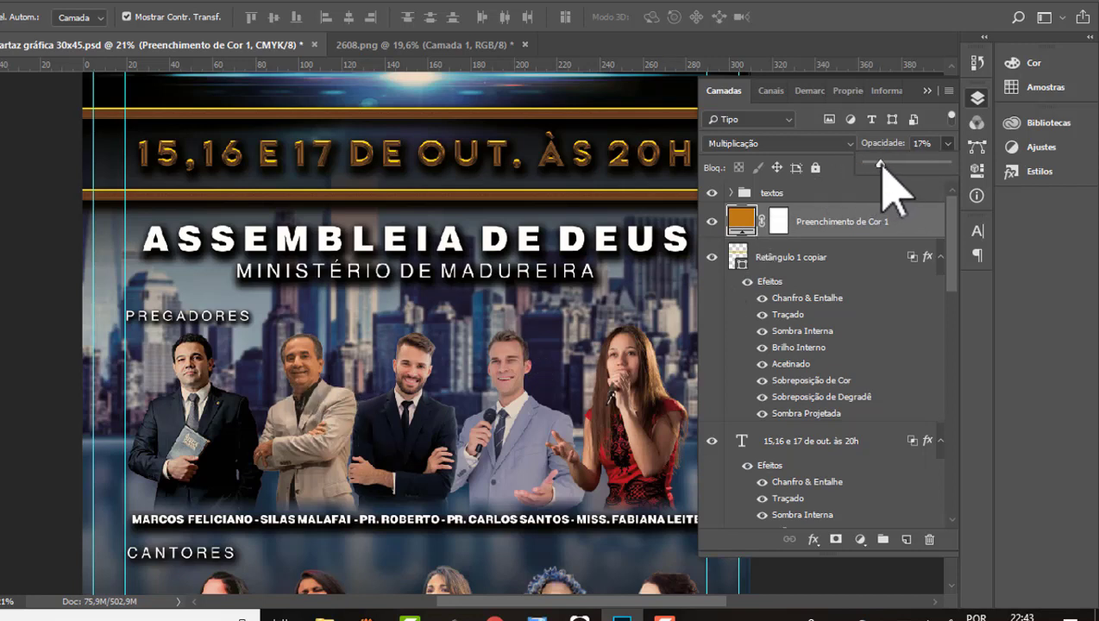
left_click_drag(879, 163, 884, 163)
left_click(739, 222)
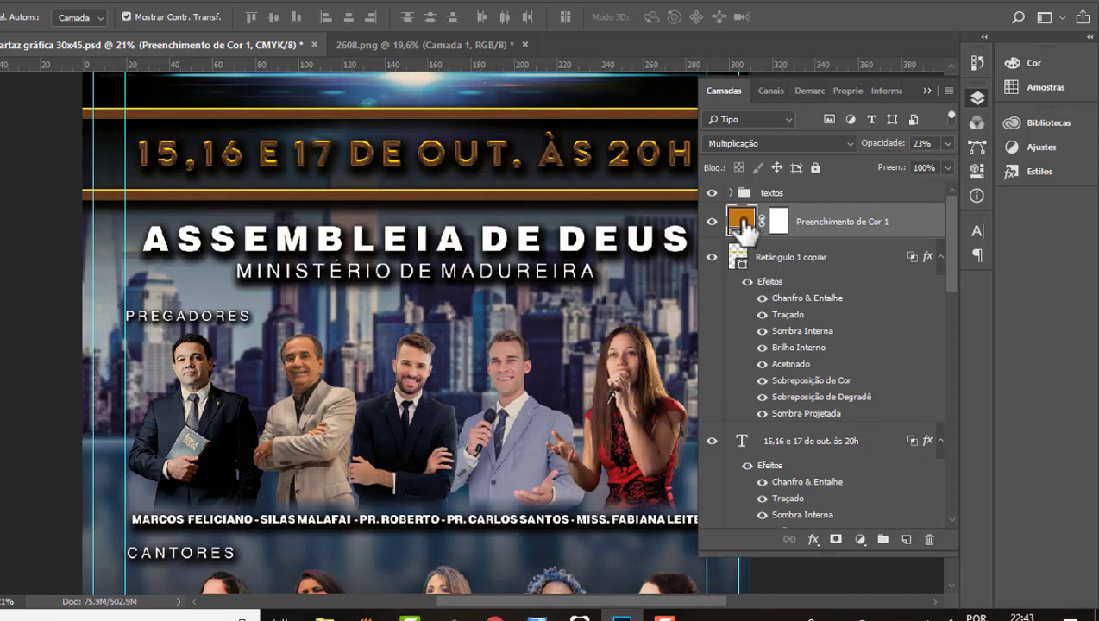
- Recolour the fill layer to the darker brown 9d5c01
double_click(740, 221)
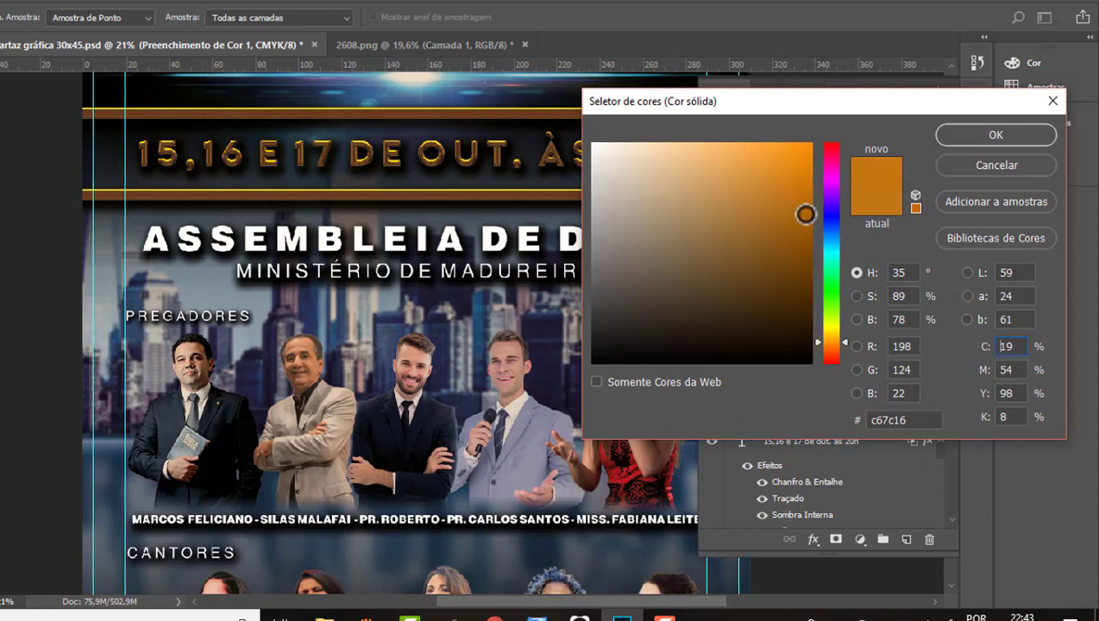
left_click_drag(805, 213, 811, 229)
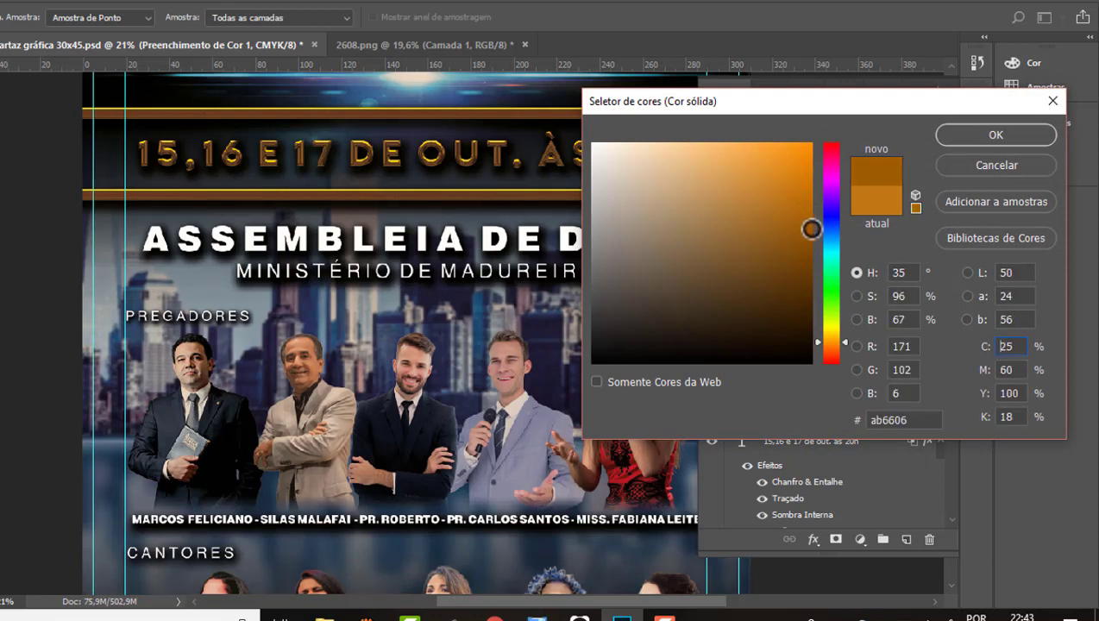
left_click(995, 136)
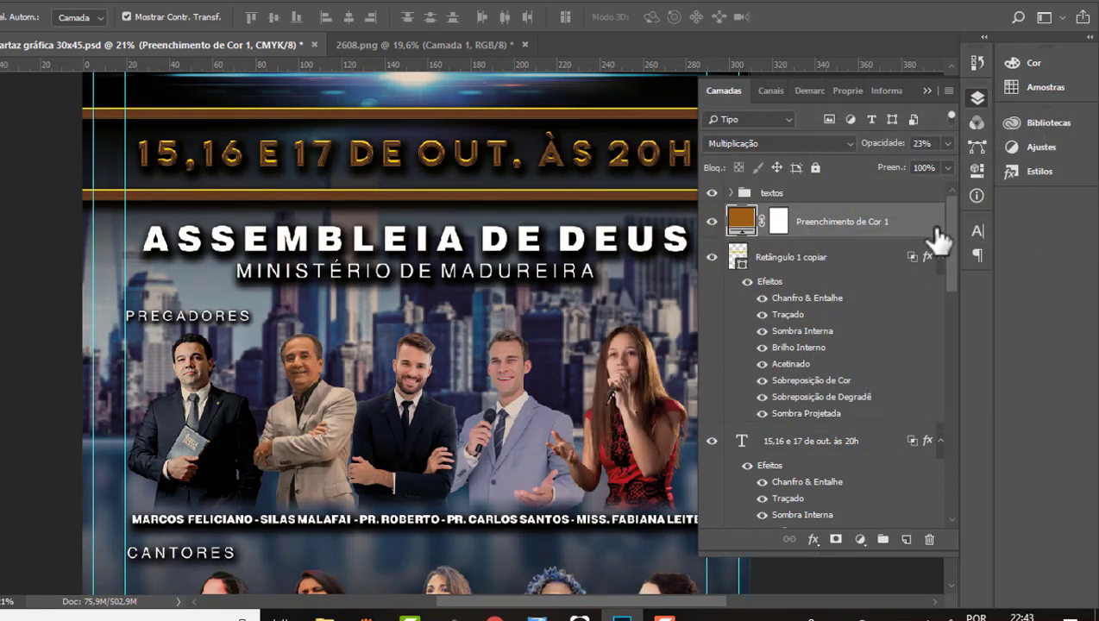
- Collapse the Layers panel and zoom in and out to inspect the tinted poster
left_click(976, 98)
scroll(418, 296, "down", 5)
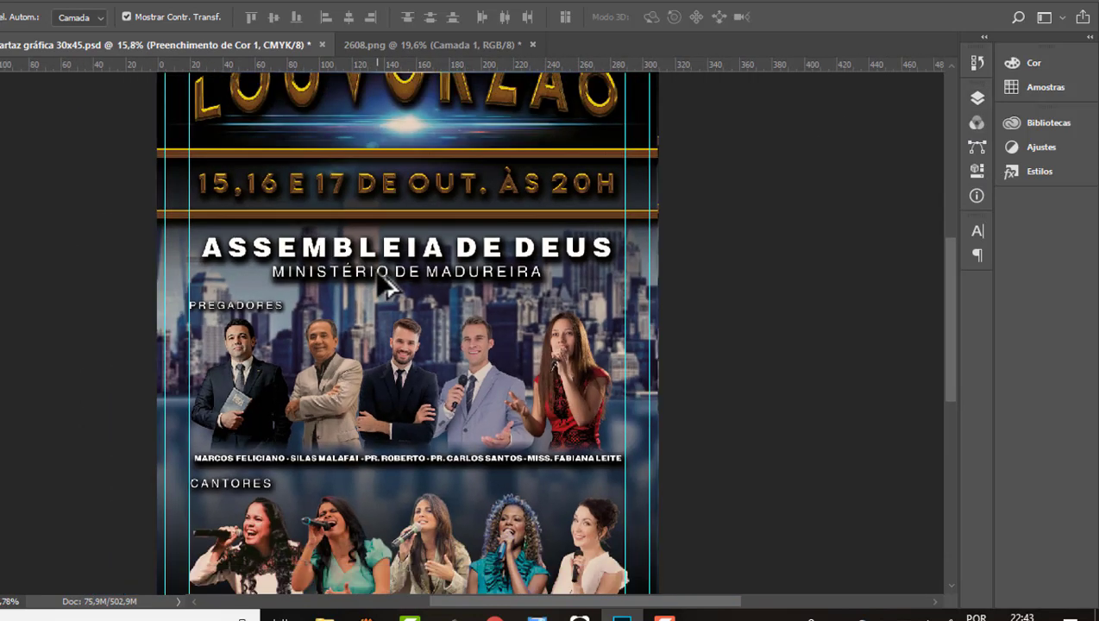
scroll(495, 105, "up", 2)
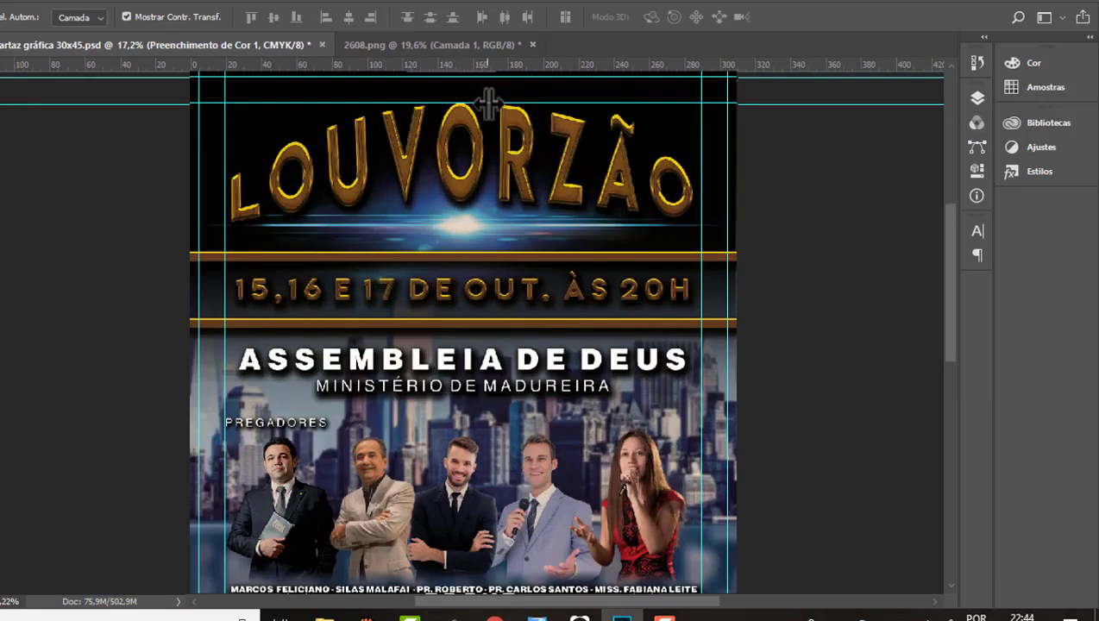
scroll(491, 104, "up", 3)
scroll(483, 153, "down", 2)
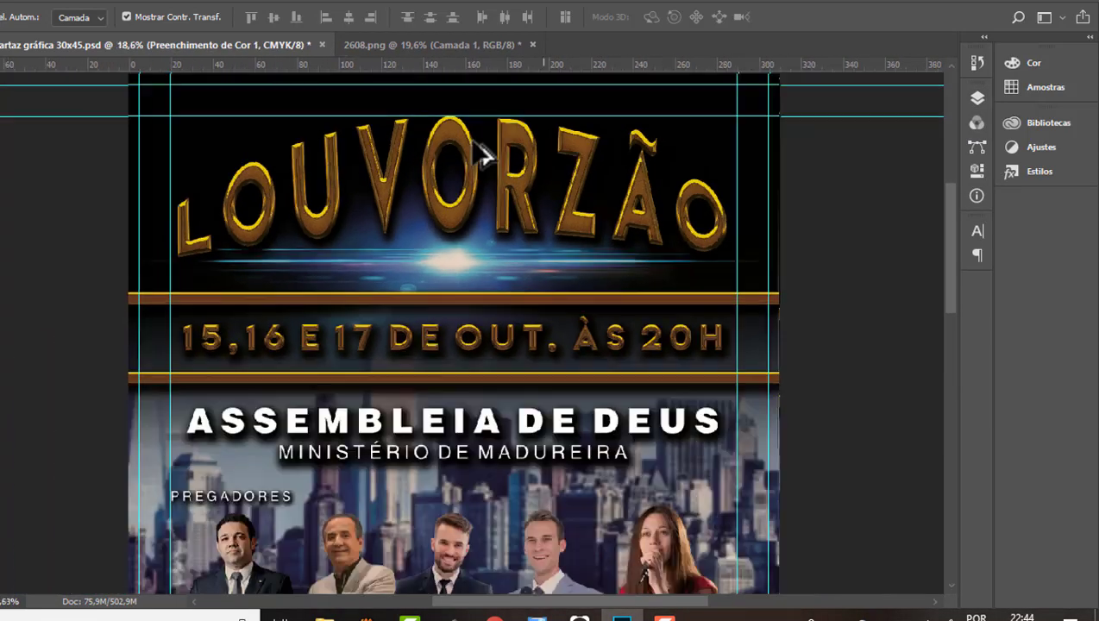
scroll(483, 157, "down", 2)
scroll(448, 157, "down", 1)
scroll(436, 155, "down", 2)
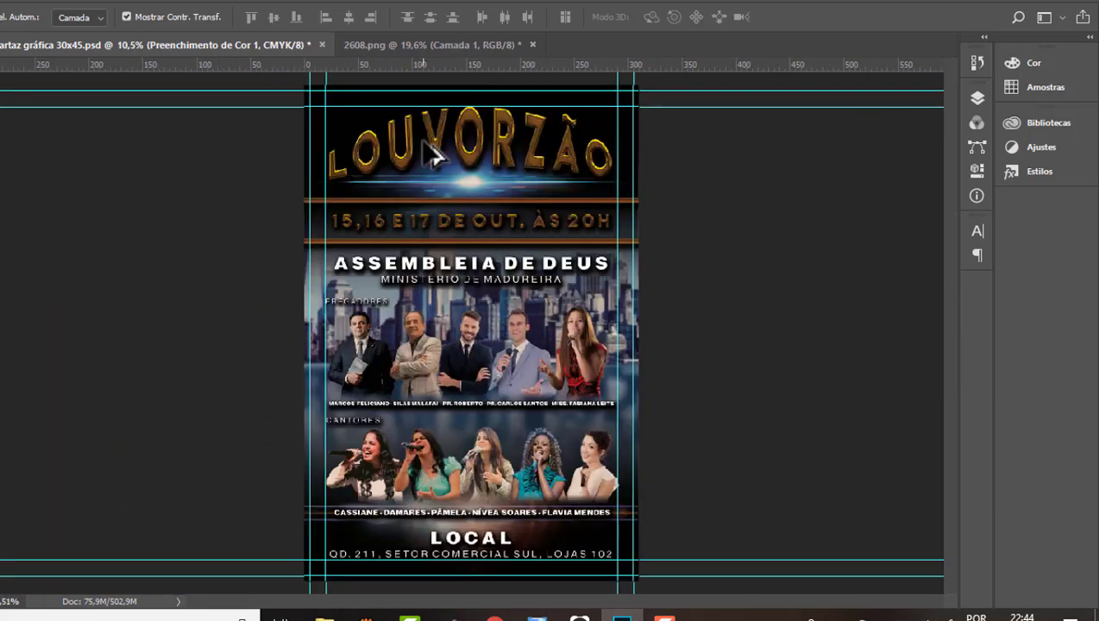
scroll(489, 110, "up", 2)
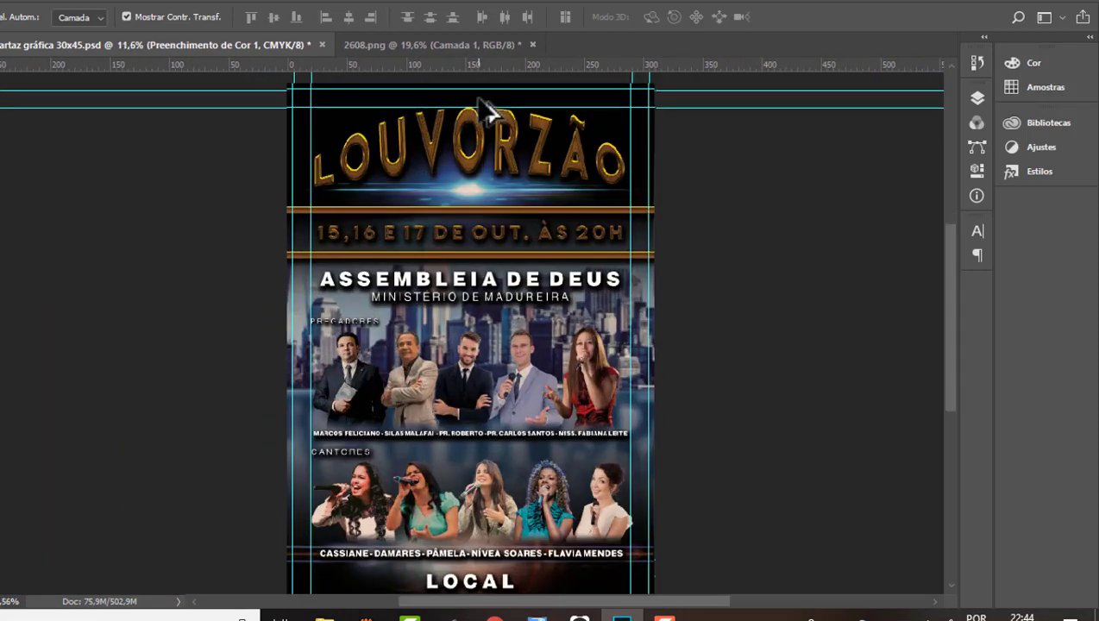
scroll(456, 188, "down", 1)
scroll(533, 330, "up", 2)
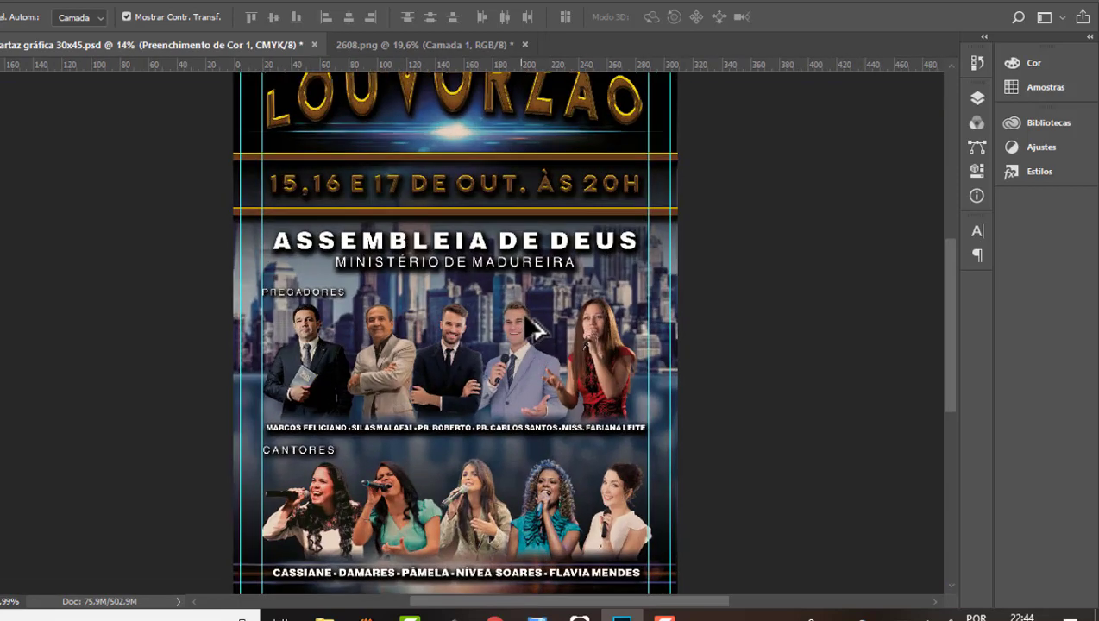
scroll(533, 330, "up", 1)
scroll(555, 314, "up", 1)
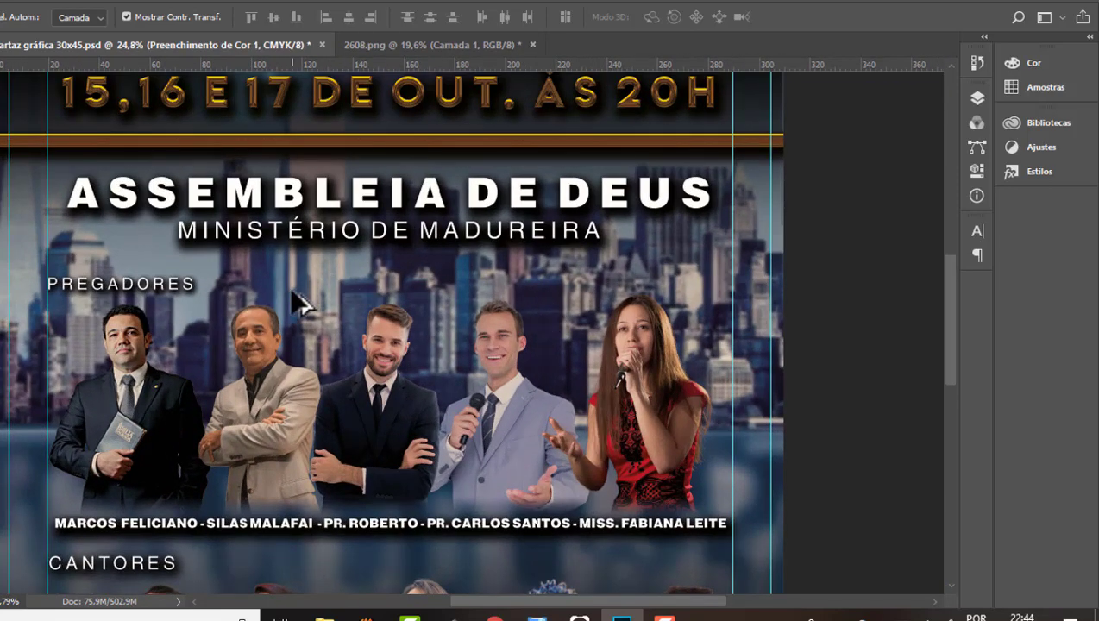
scroll(298, 302, "down", 1)
scroll(297, 302, "down", 1)
scroll(298, 302, "down", 1)
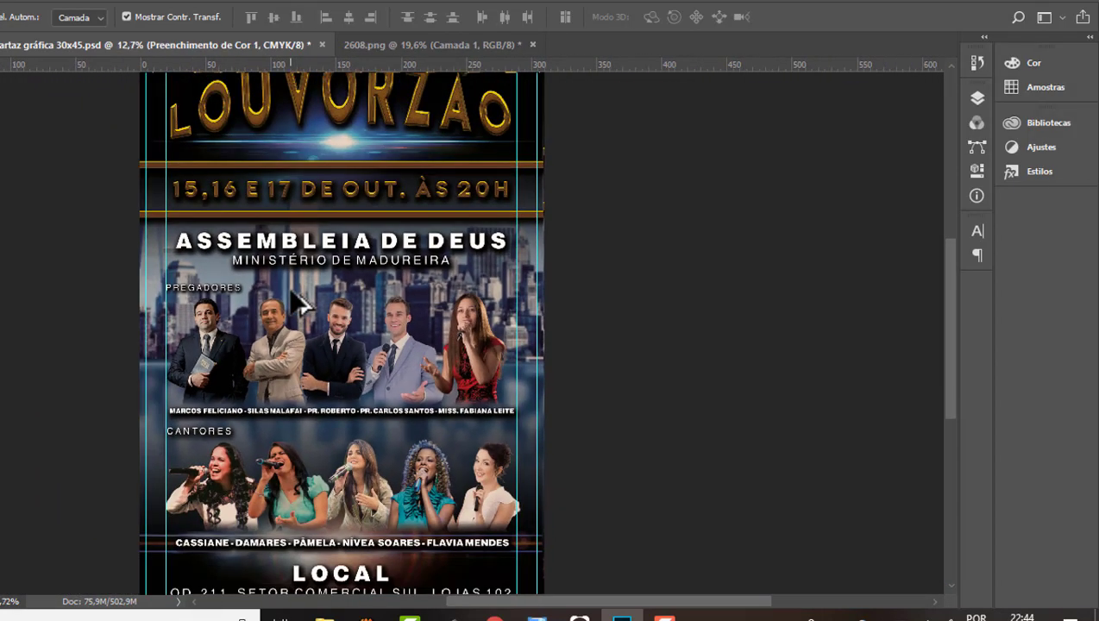
- Add a Levels adjustment layer above the orange tint
left_click(976, 99)
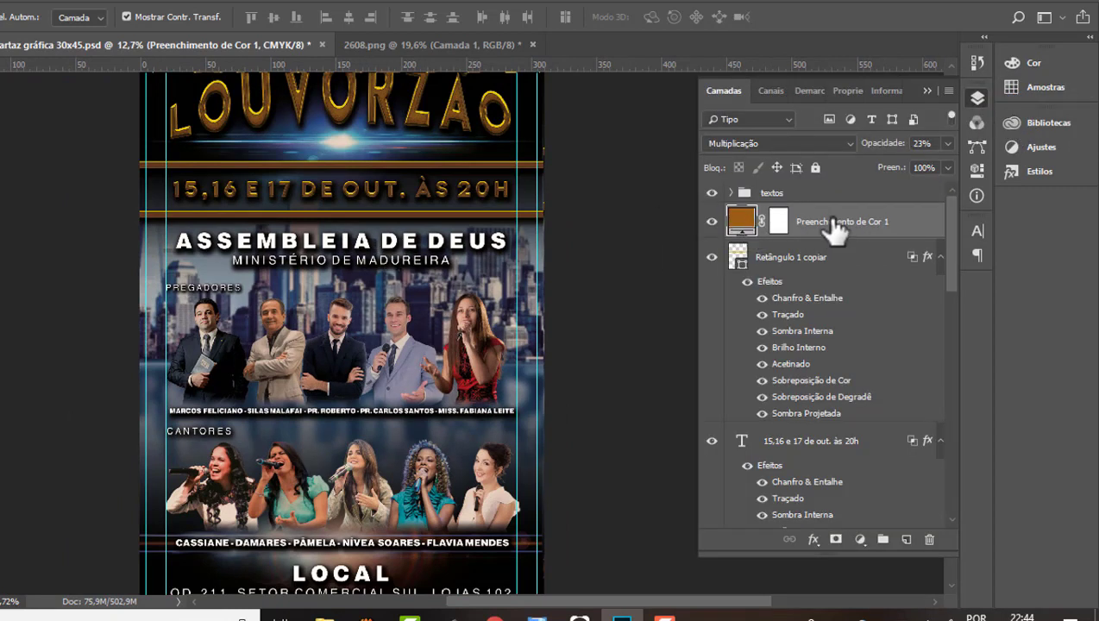
left_click(863, 545)
left_click(914, 312)
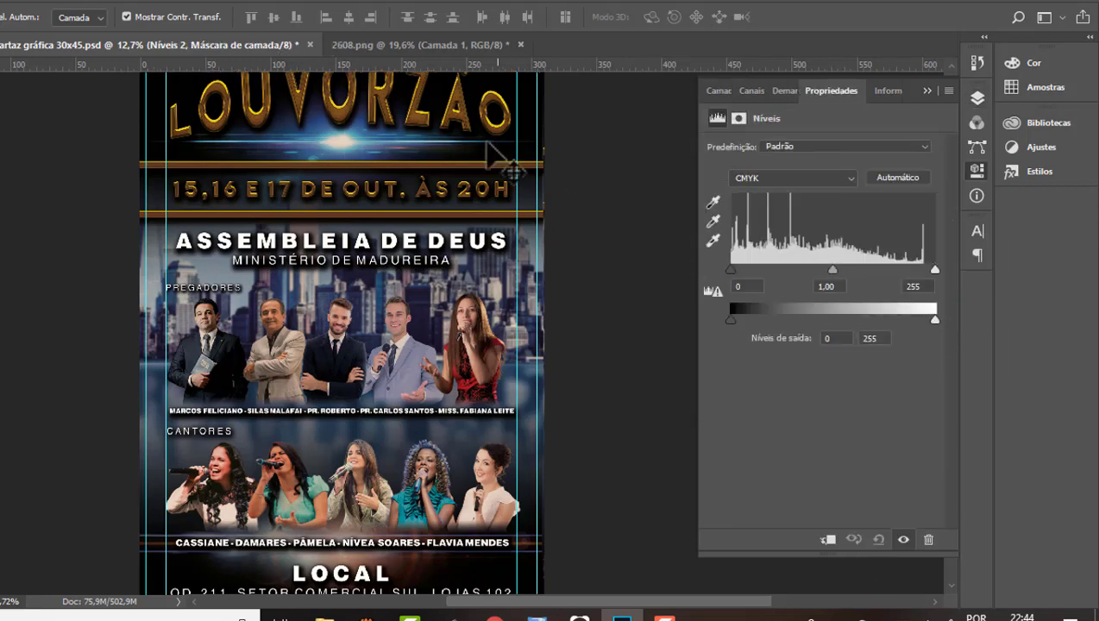
- Set the Levels input values to 10, 1.00 and 198 to boost contrast
scroll(495, 151, "up", 1)
scroll(505, 155, "up", 1)
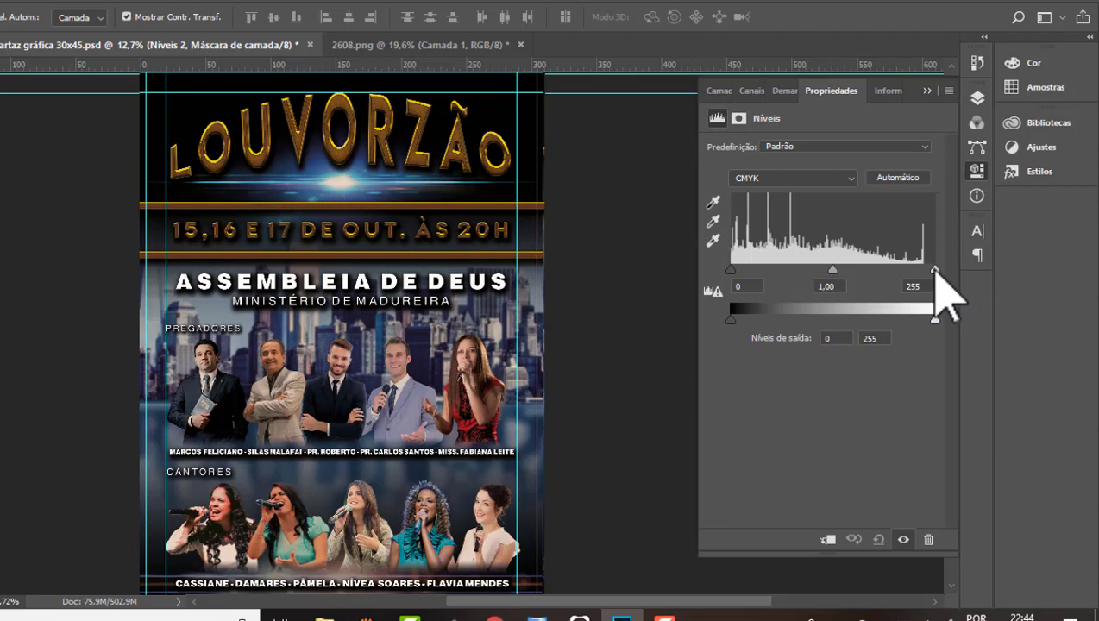
left_click_drag(935, 272, 890, 270)
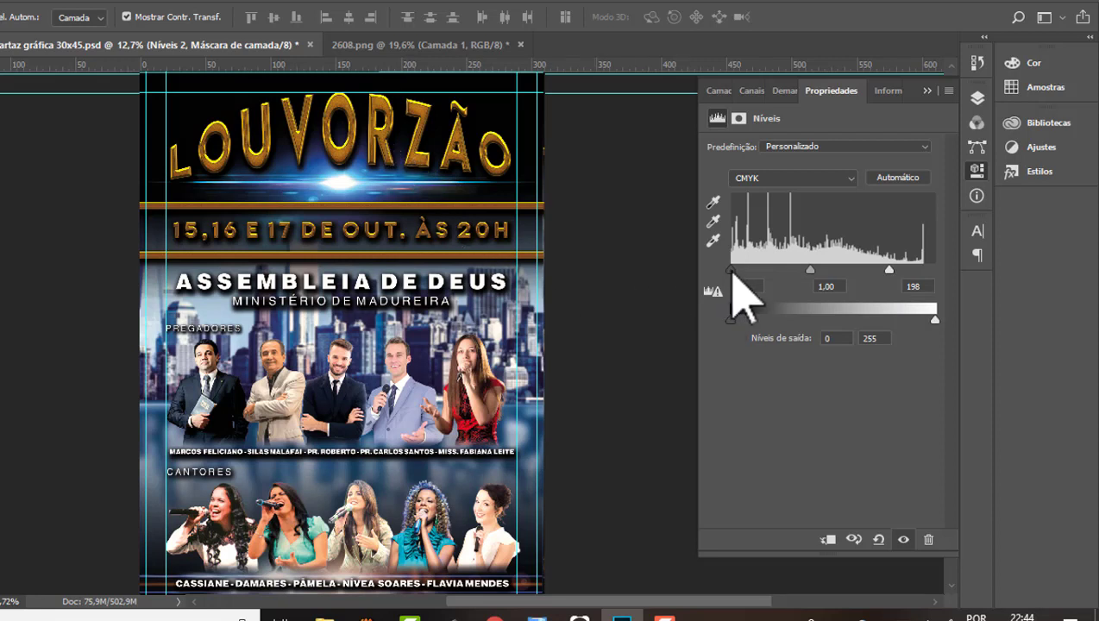
left_click_drag(732, 273, 739, 274)
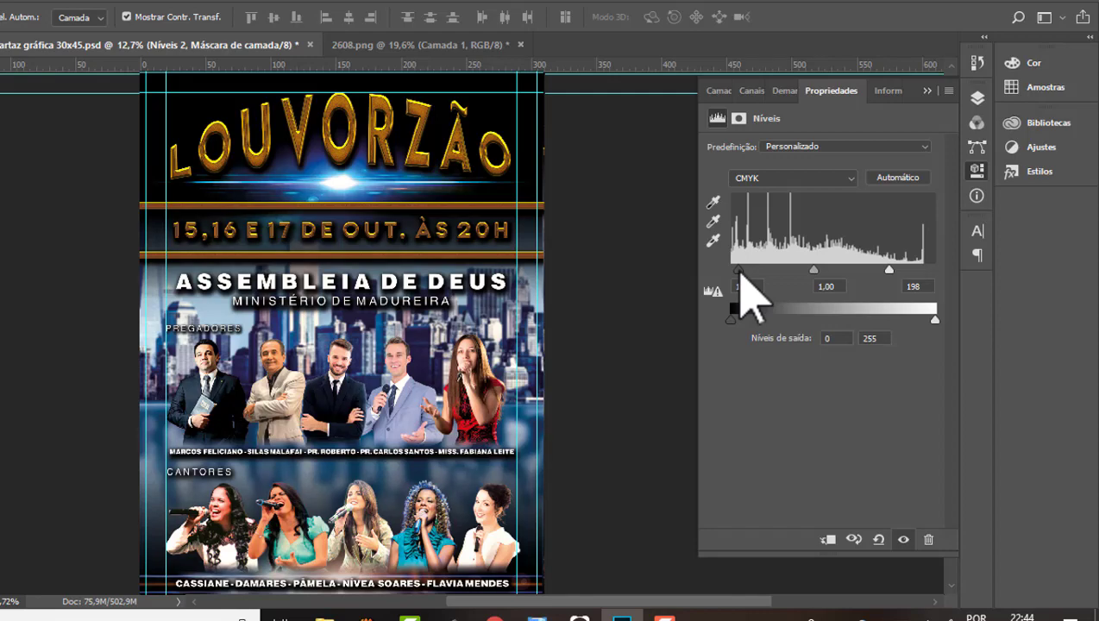
scroll(437, 112, "up", 1)
scroll(438, 112, "up", 1)
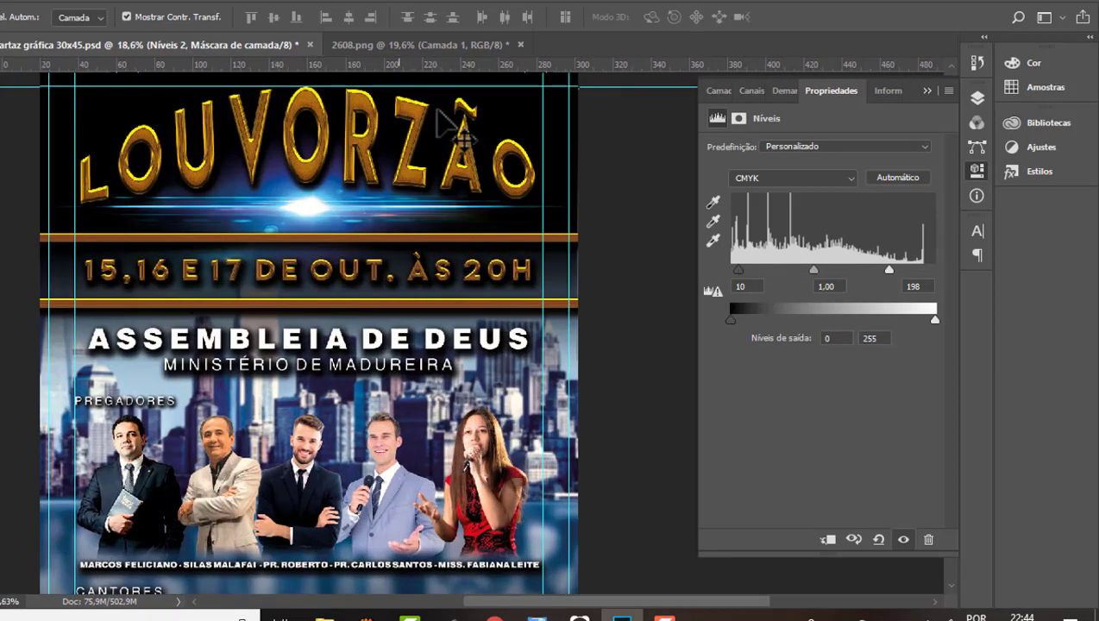
scroll(437, 110, "up", 2)
scroll(437, 112, "down", 1)
scroll(437, 112, "down", 1)
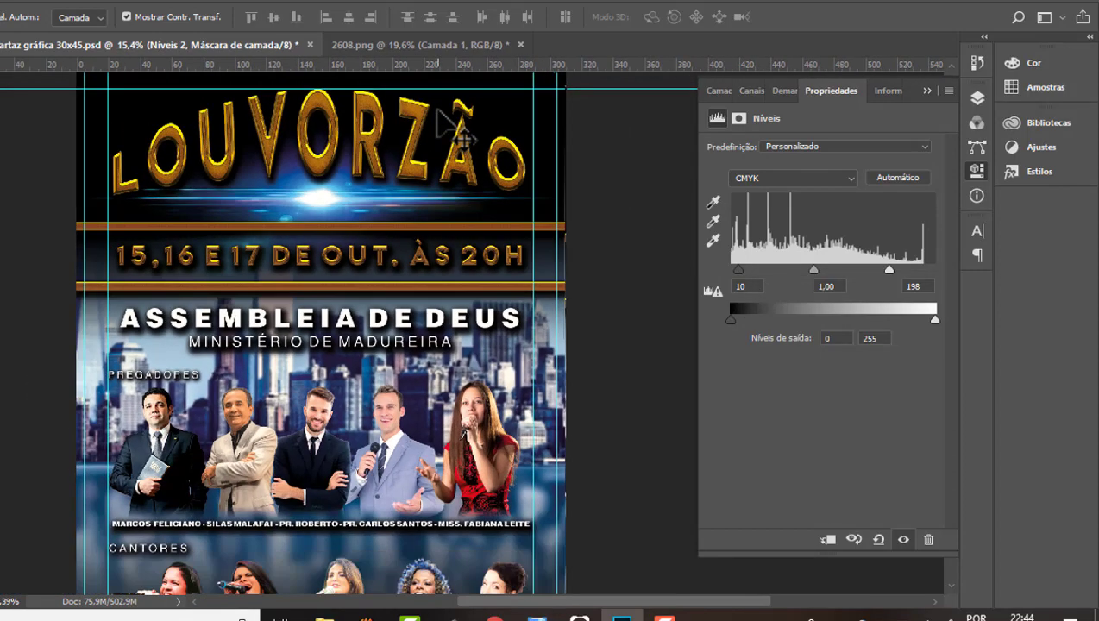
scroll(437, 112, "down", 1)
scroll(437, 112, "down", 1)
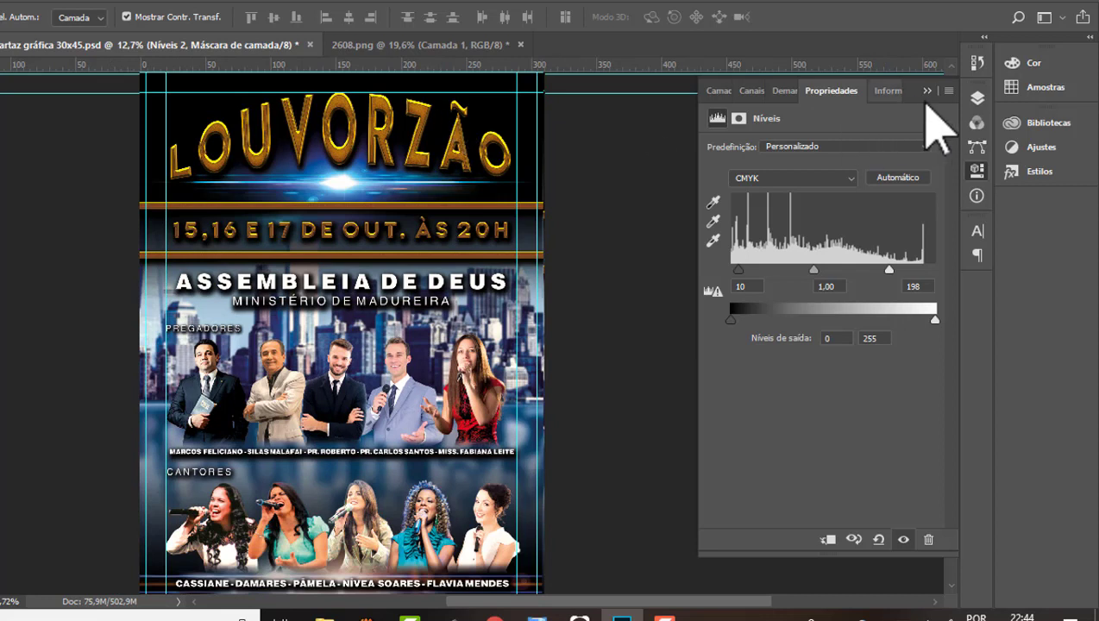
- Show the Layers panel and toggle Níveis 2 off and back on to compare the brightening
left_click(928, 90)
left_click(976, 98)
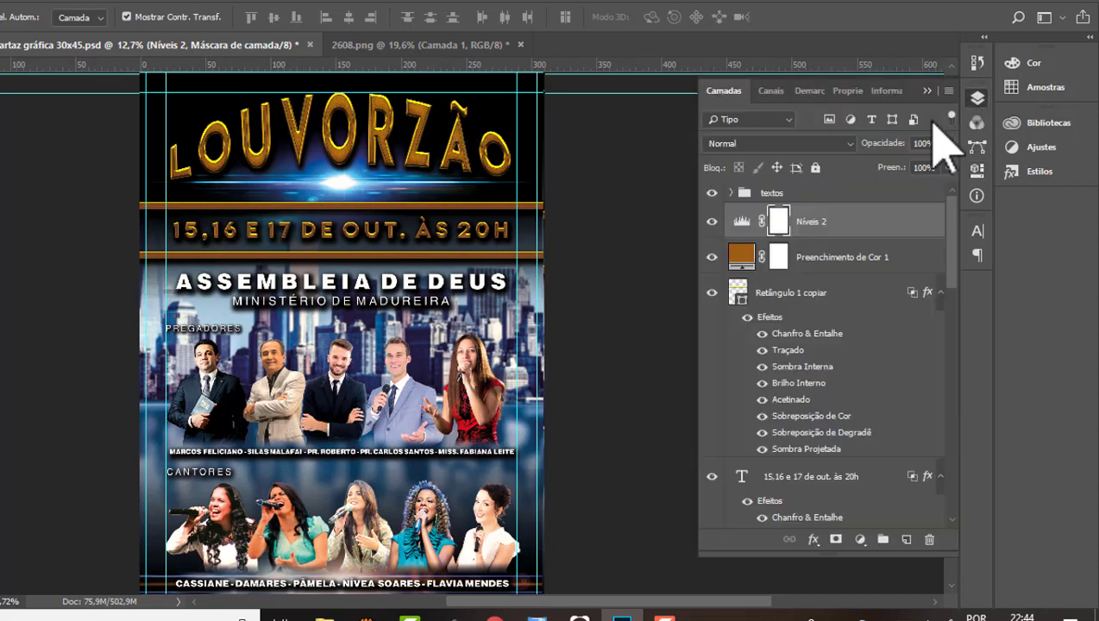
left_click(711, 221)
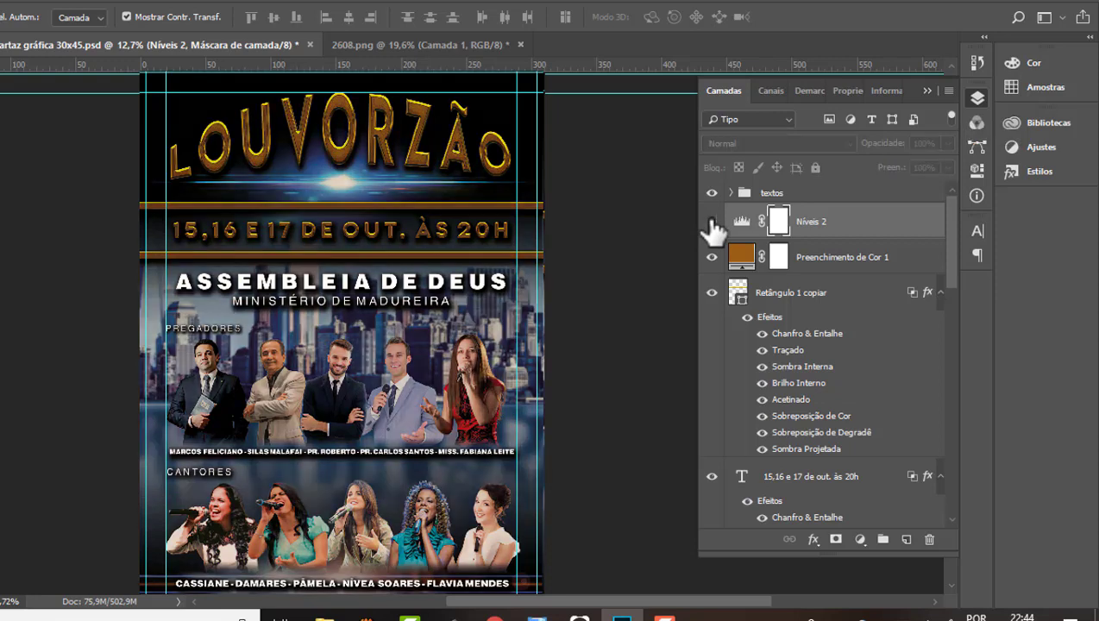
left_click(712, 222)
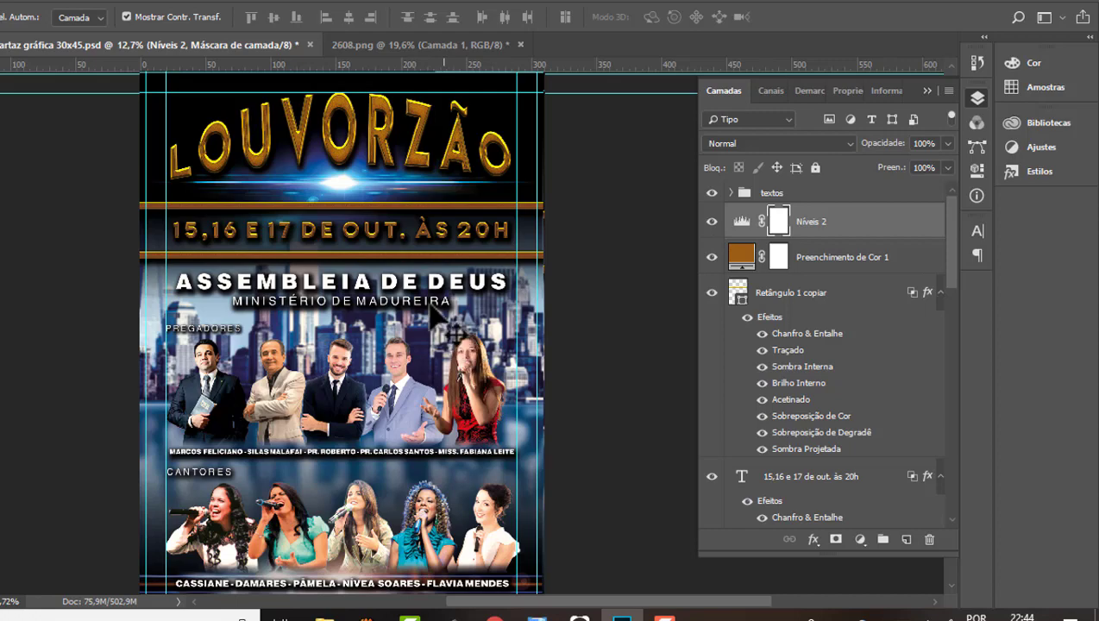
- Zoom in and out across the poster to inspect the title, preachers and singers
scroll(393, 173, "down", 1, "alt")
scroll(423, 232, "down", 1, "alt")
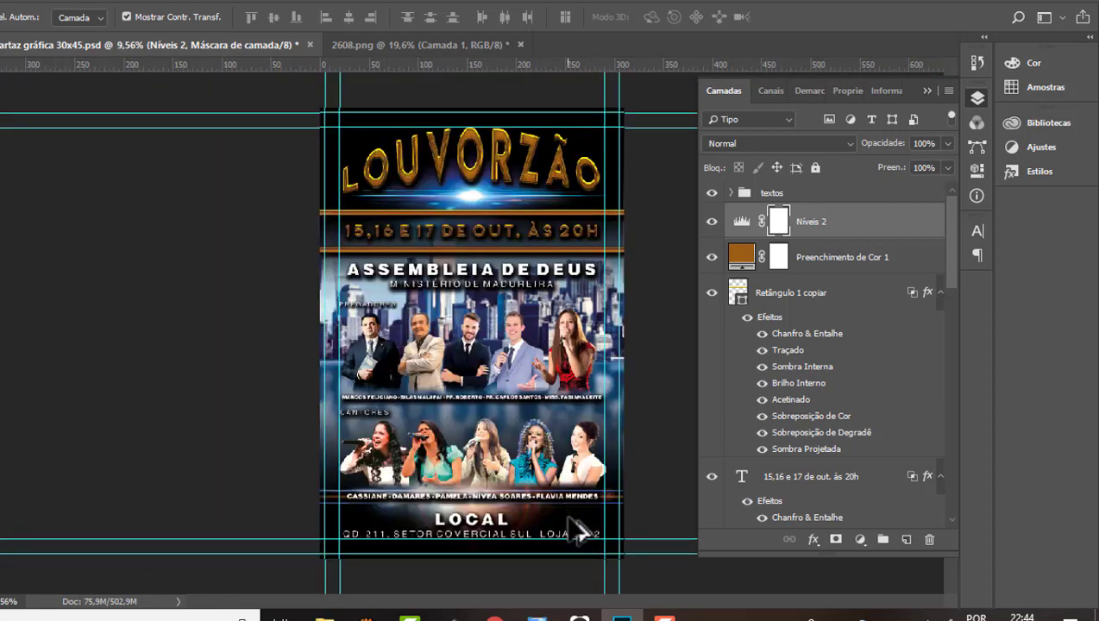
scroll(573, 517, "up", 2, "alt")
scroll(576, 533, "up", 1, "alt")
scroll(580, 531, "up", 1, "alt")
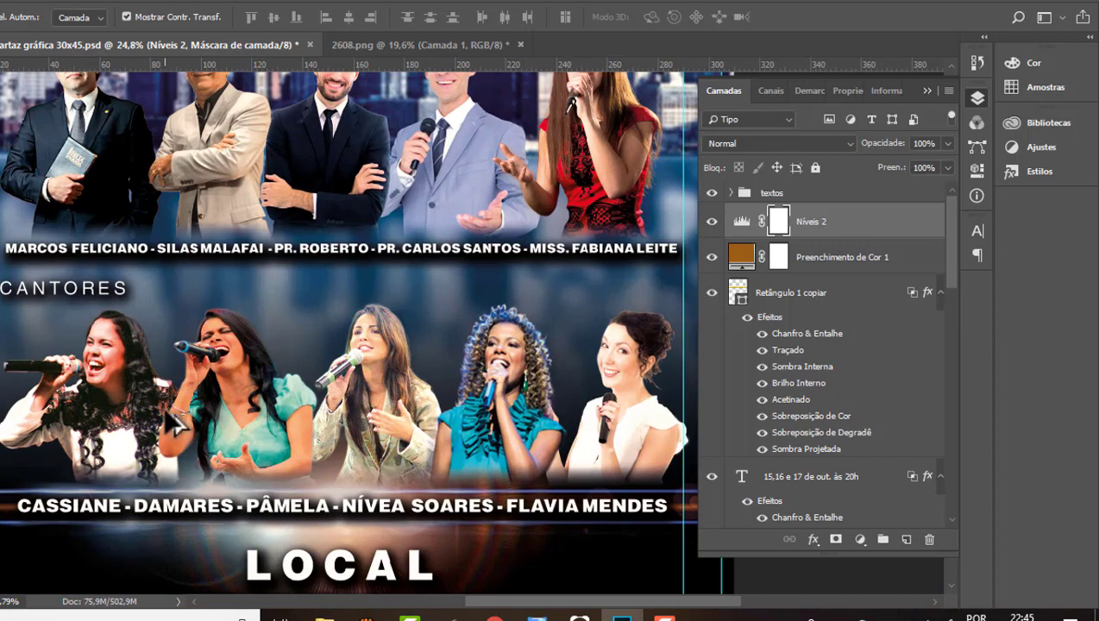
scroll(195, 412, "up", 1, "alt")
scroll(242, 392, "up", 1, "alt")
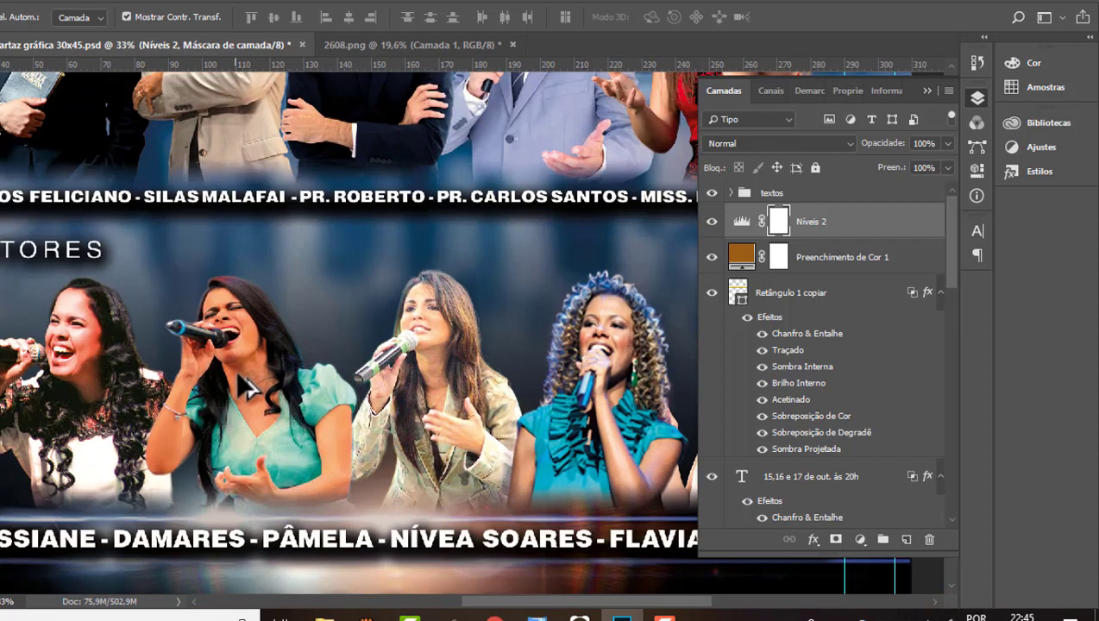
scroll(175, 336, "down", 3, "alt")
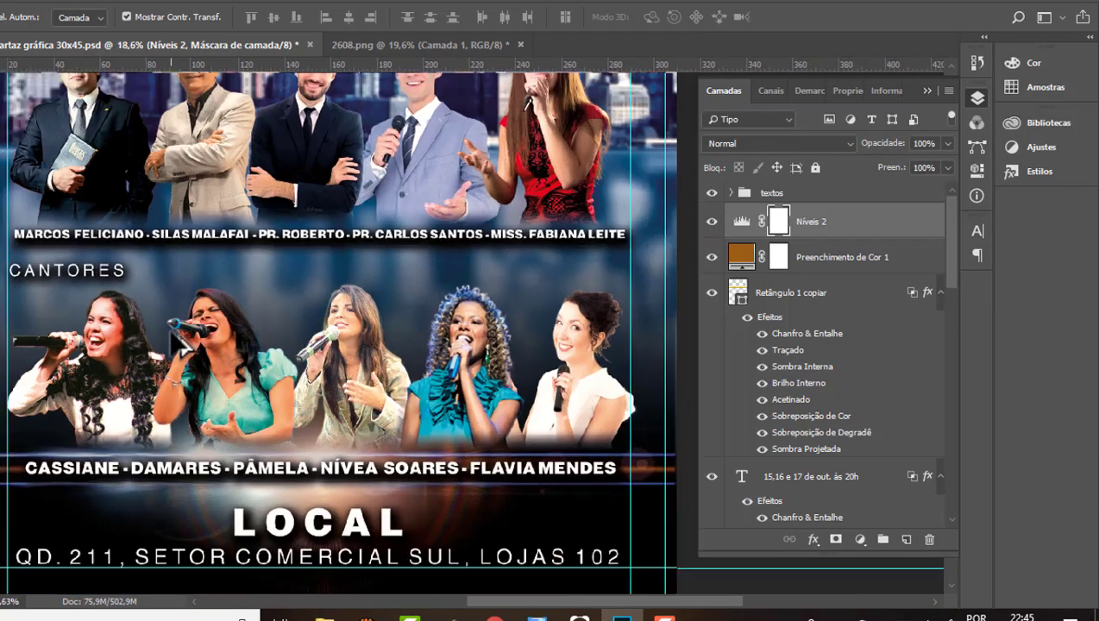
scroll(175, 338, "down", 1, "alt")
scroll(176, 345, "down", 1, "alt")
scroll(183, 402, "down", 2, "alt")
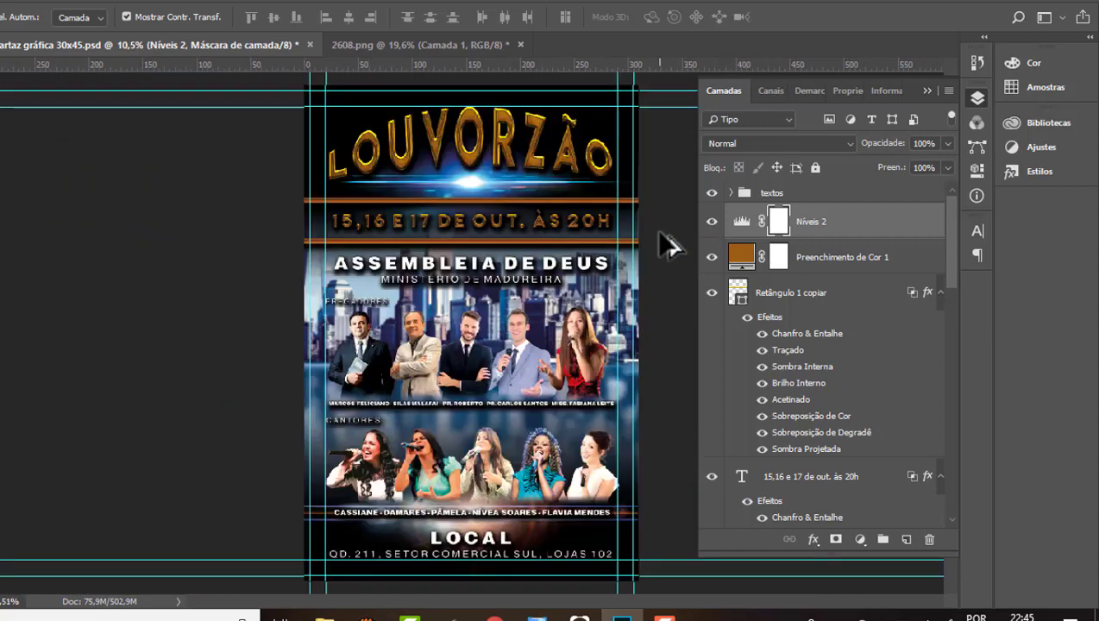
scroll(668, 245, "up", 1, "alt")
- Collapse the Layers panel and keep zooming to review the LOCAL section and whole poster
left_click(927, 91)
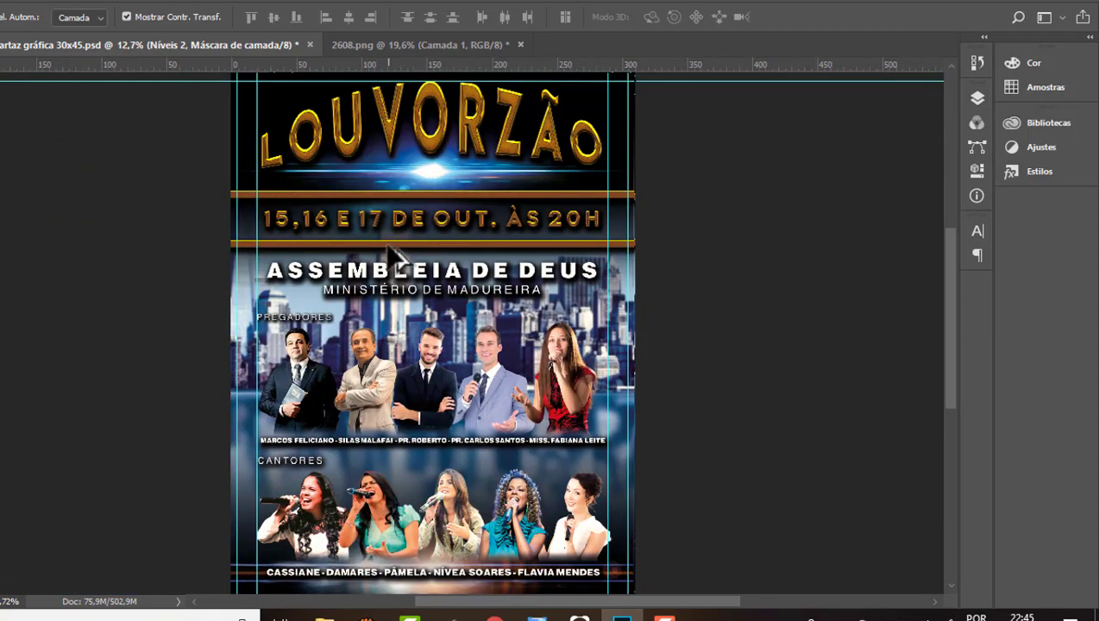
scroll(389, 250, "down", 1, "alt")
scroll(530, 117, "up", 2, "alt")
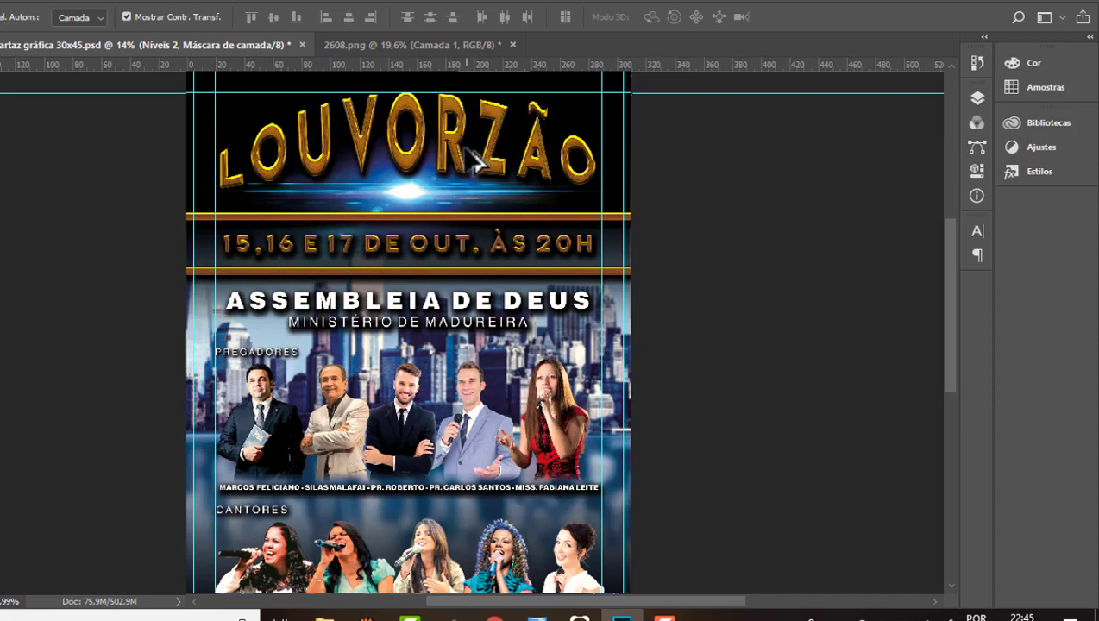
scroll(436, 125, "up", 2, "alt")
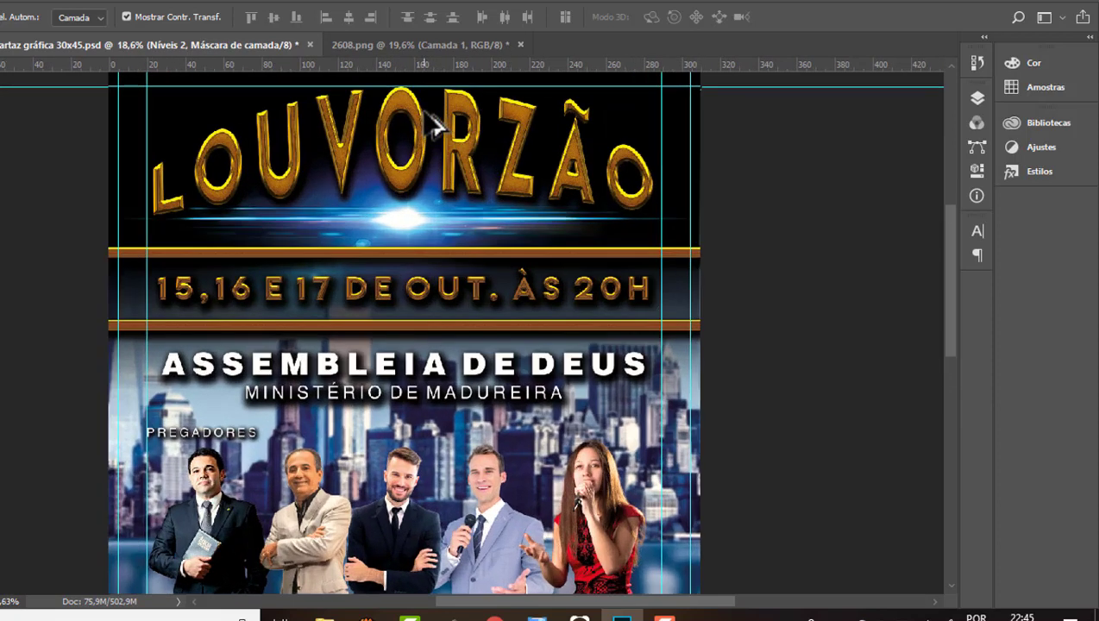
scroll(435, 125, "down", 2, "alt")
scroll(436, 125, "down", 1, "alt")
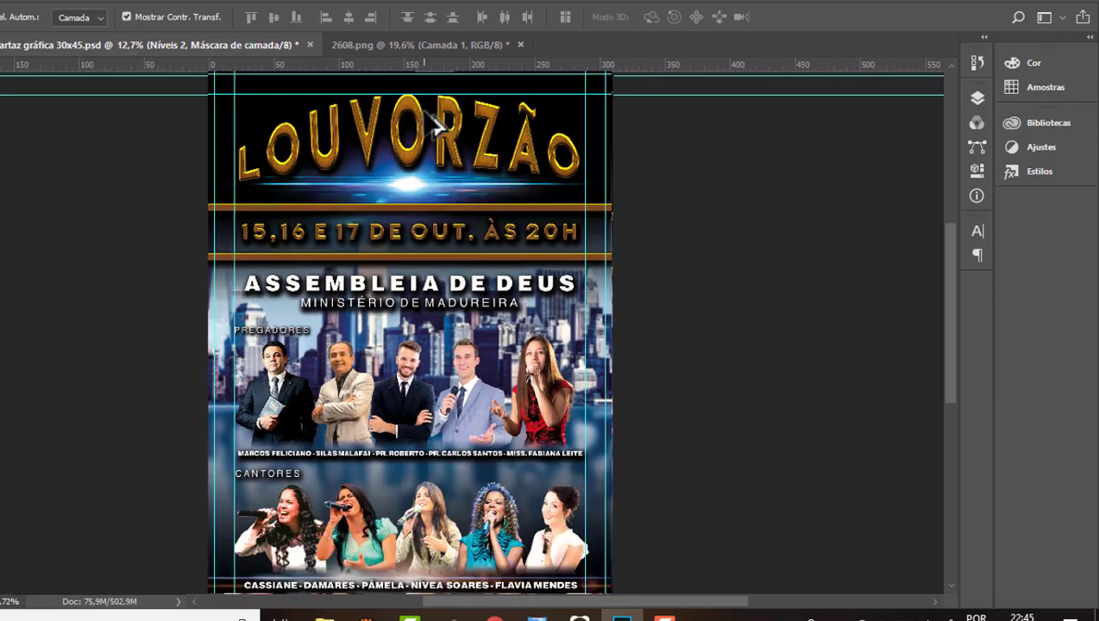
scroll(436, 125, "down", 1, "alt")
scroll(434, 125, "down", 1, "alt")
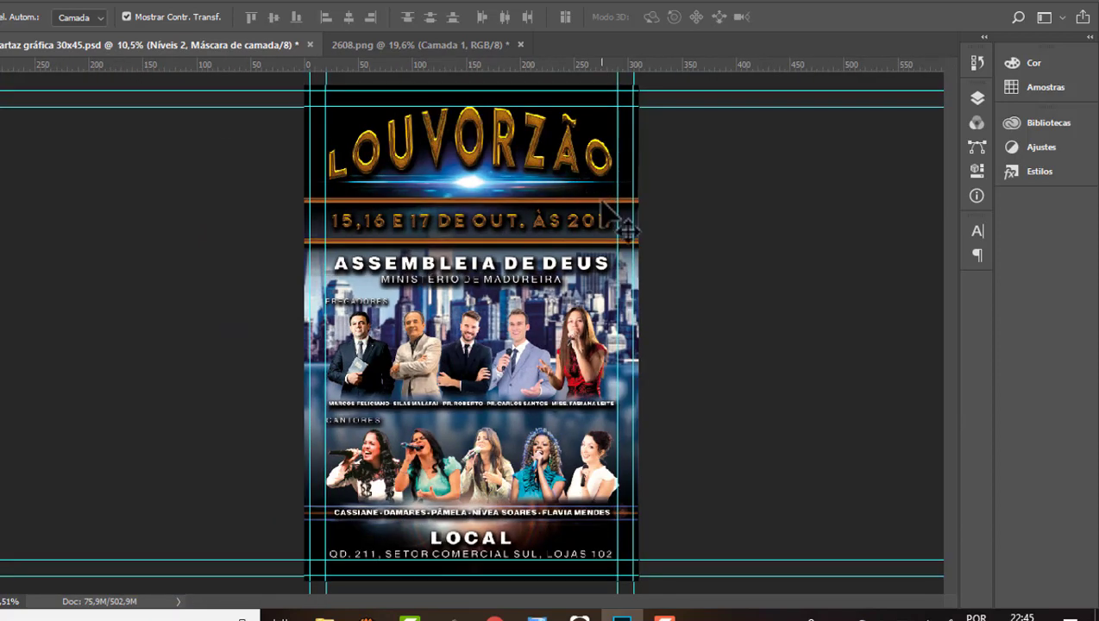
scroll(602, 201, "up", 1, "alt")
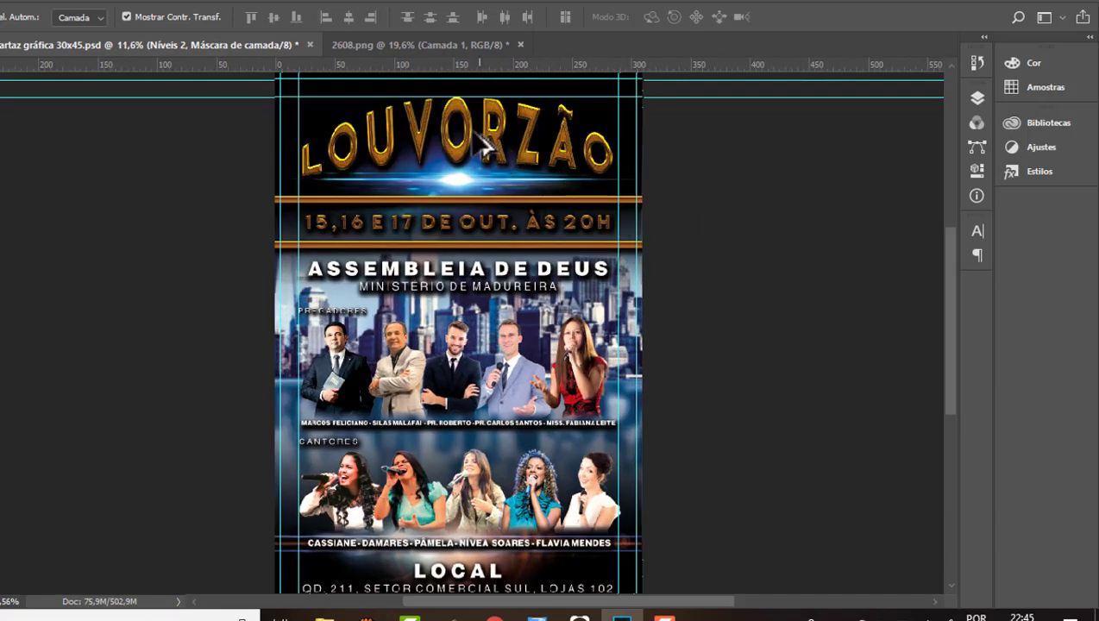
scroll(474, 136, "down", 1, "alt")
scroll(571, 388, "up", 1, "alt")
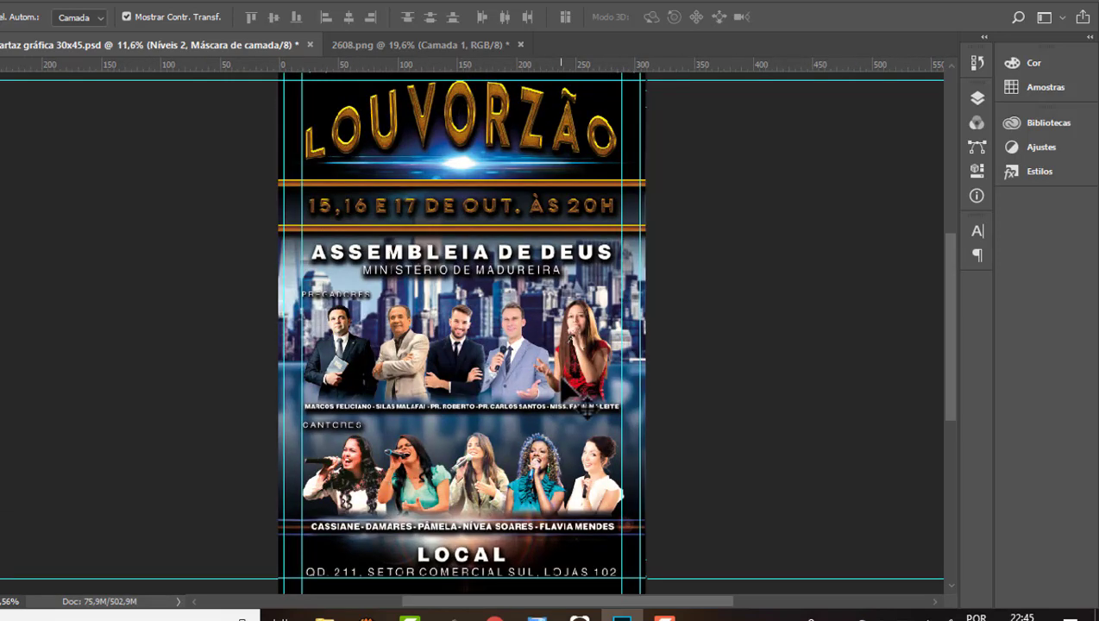
- Hide the toolbar, panels and guides so only the poster is shown
key("Tab")
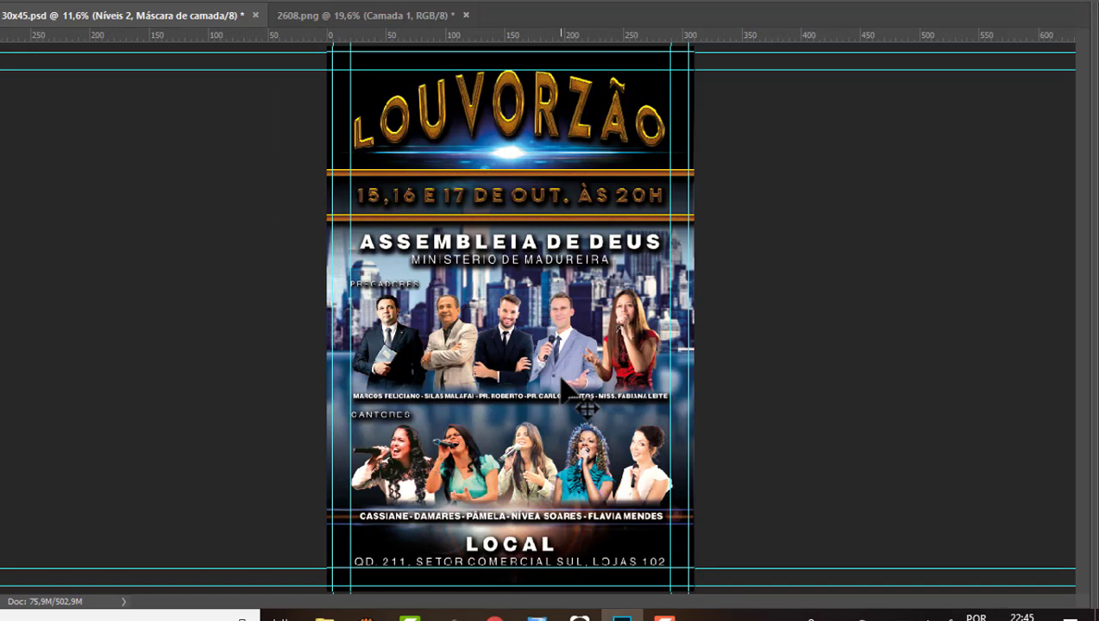
key("ctrl+semicolon")
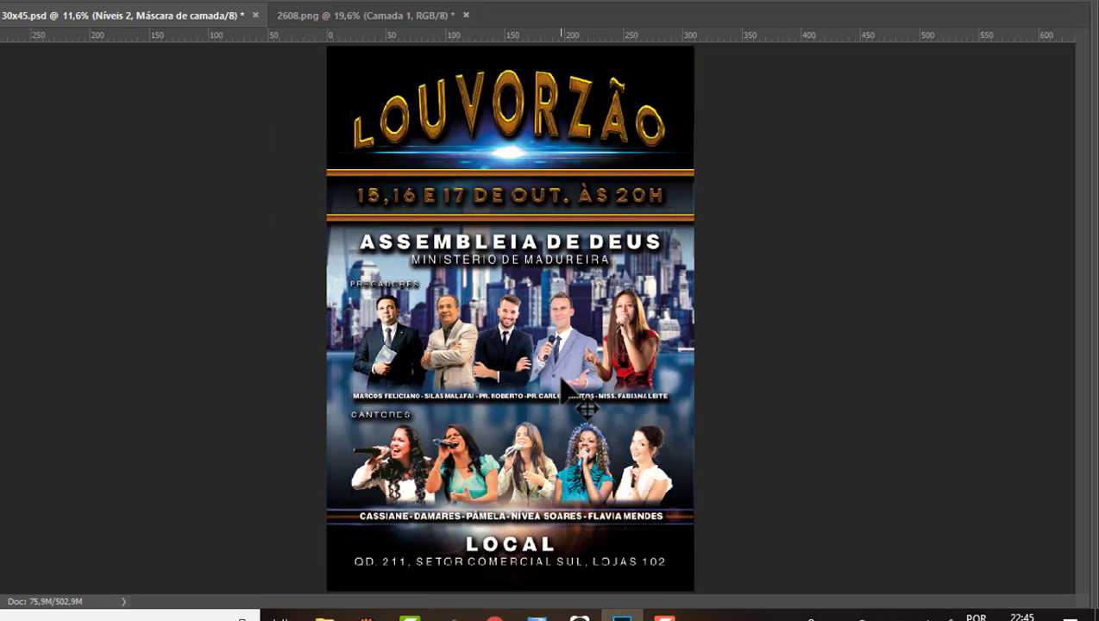